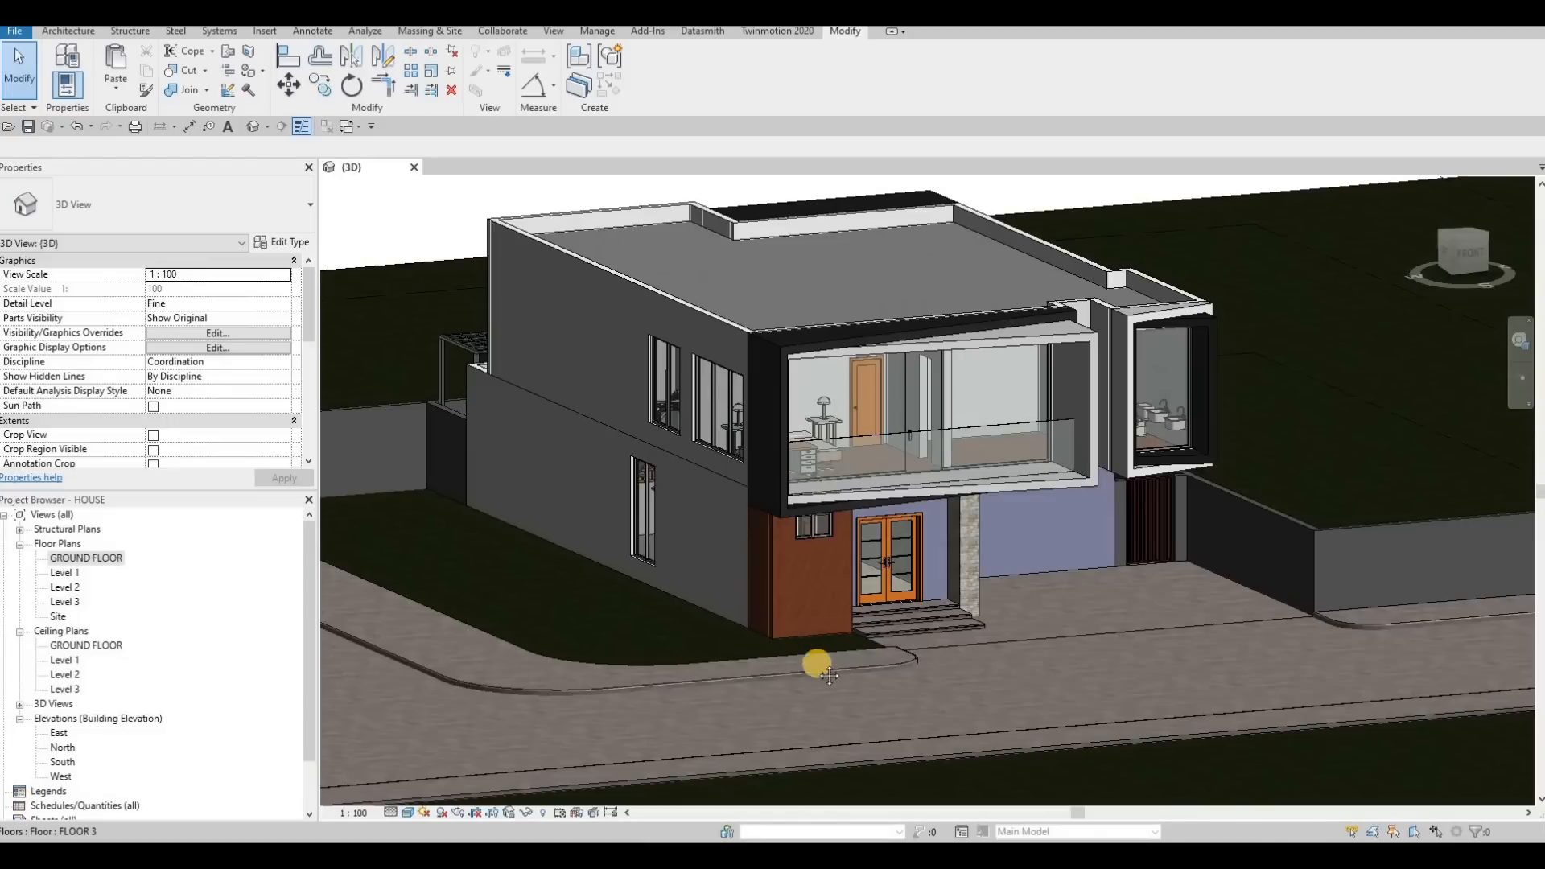
pyautogui.moveTo(985, 620); pyautogui.dragTo(1049, 646, button='middle')
pyautogui.scroll(3, 970, 631)
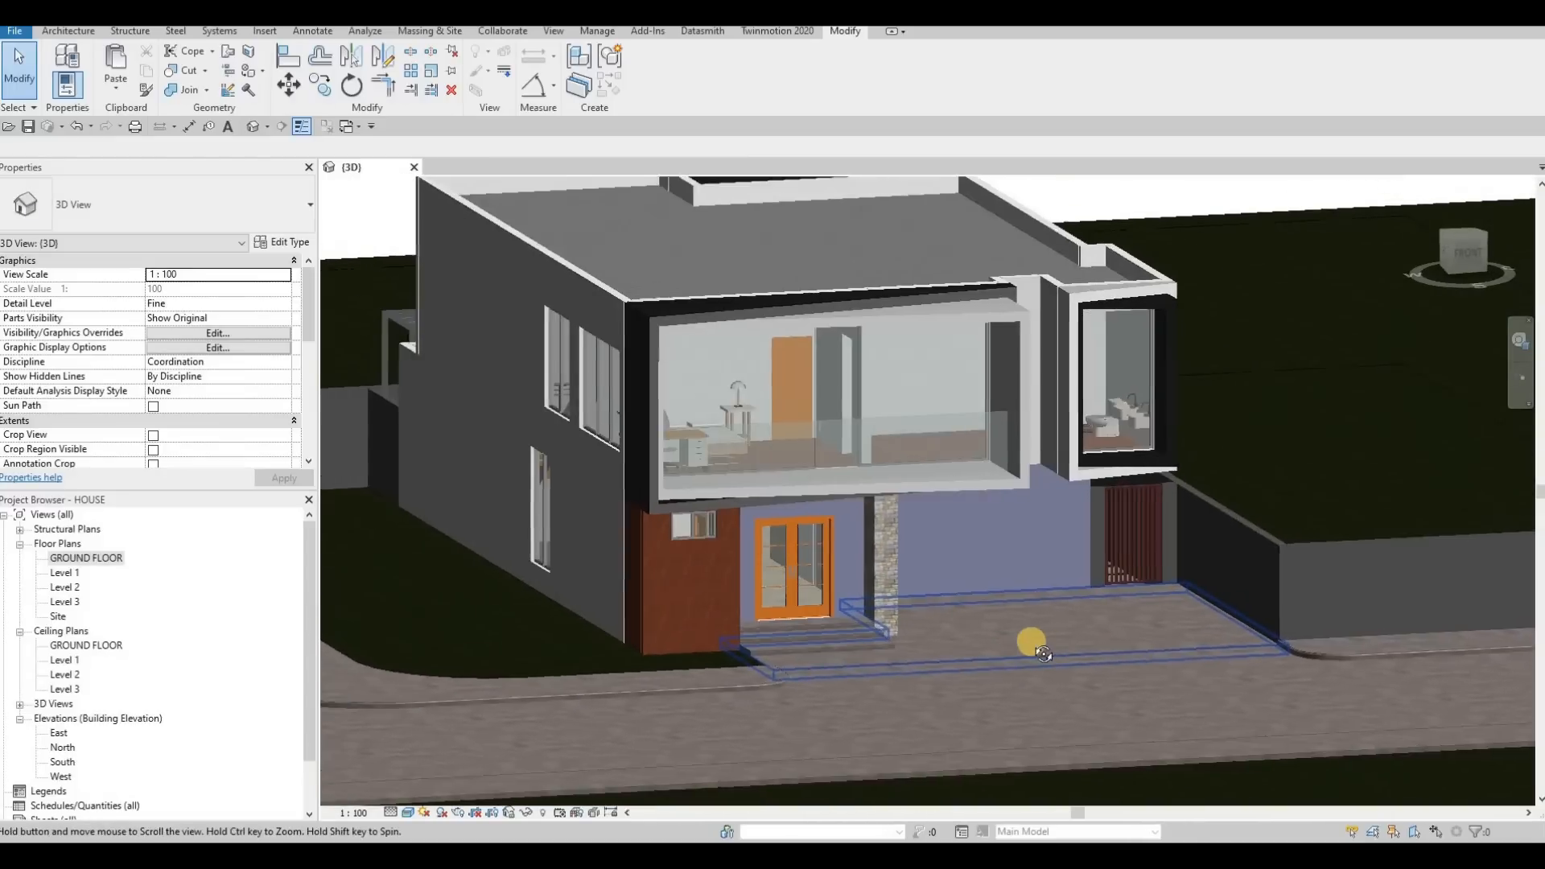
pyautogui.keyDown('shift'); pyautogui.moveTo(867, 623); pyautogui.dragTo(1035, 622, button='middle'); pyautogui.keyUp('shift')
pyautogui.scroll(5, 996, 624)
pyautogui.keyDown('shift'); pyautogui.moveTo(1073, 676); pyautogui.dragTo(1043, 660, button='middle'); pyautogui.keyUp('shift')
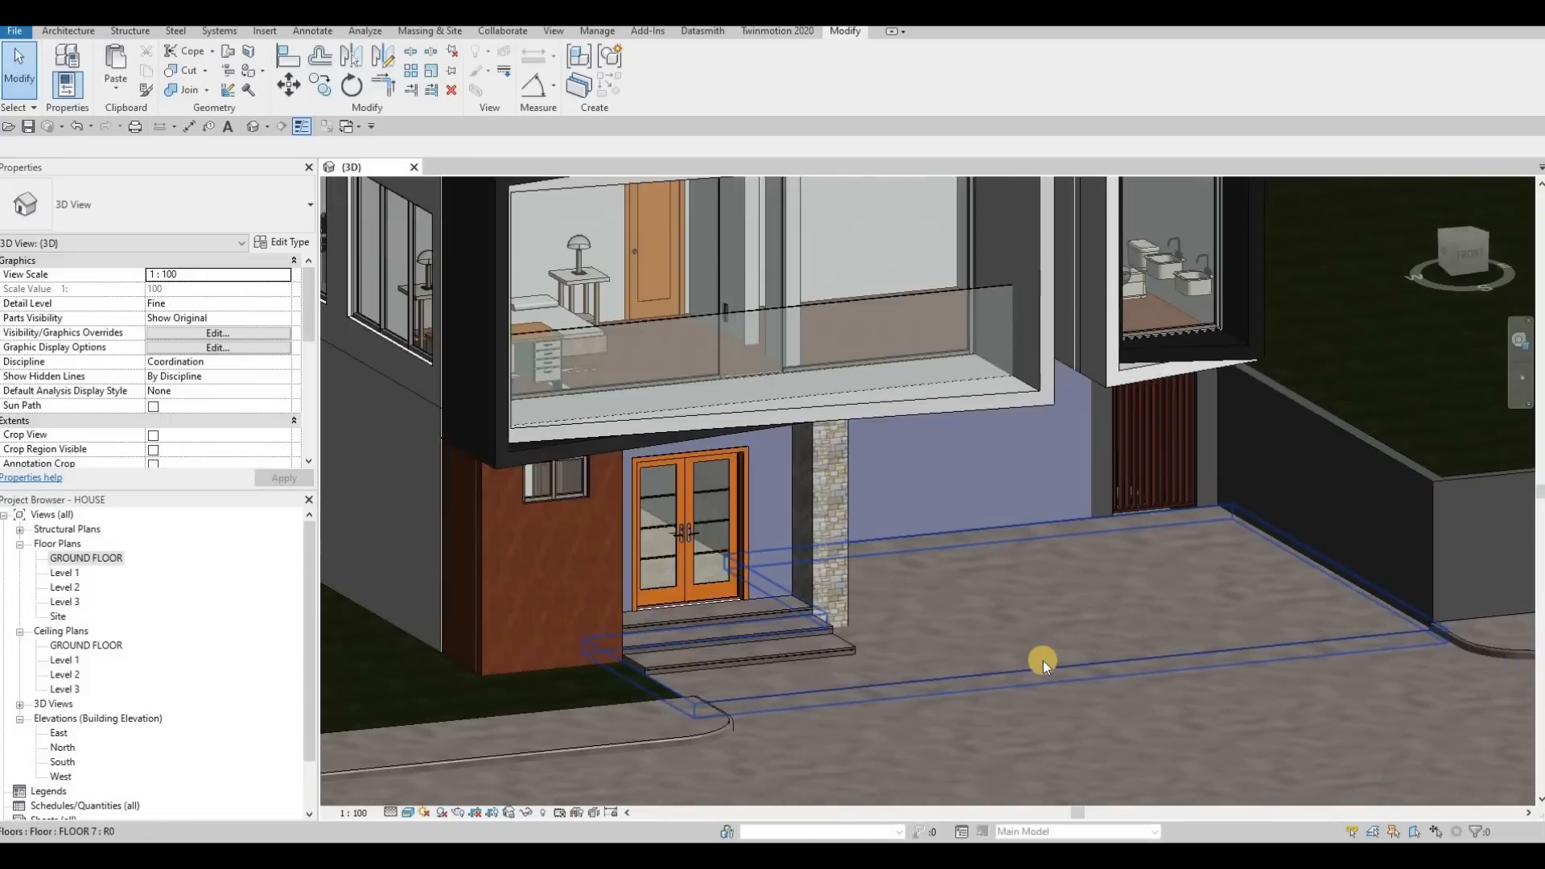
pyautogui.scroll(-2, 1043, 660)
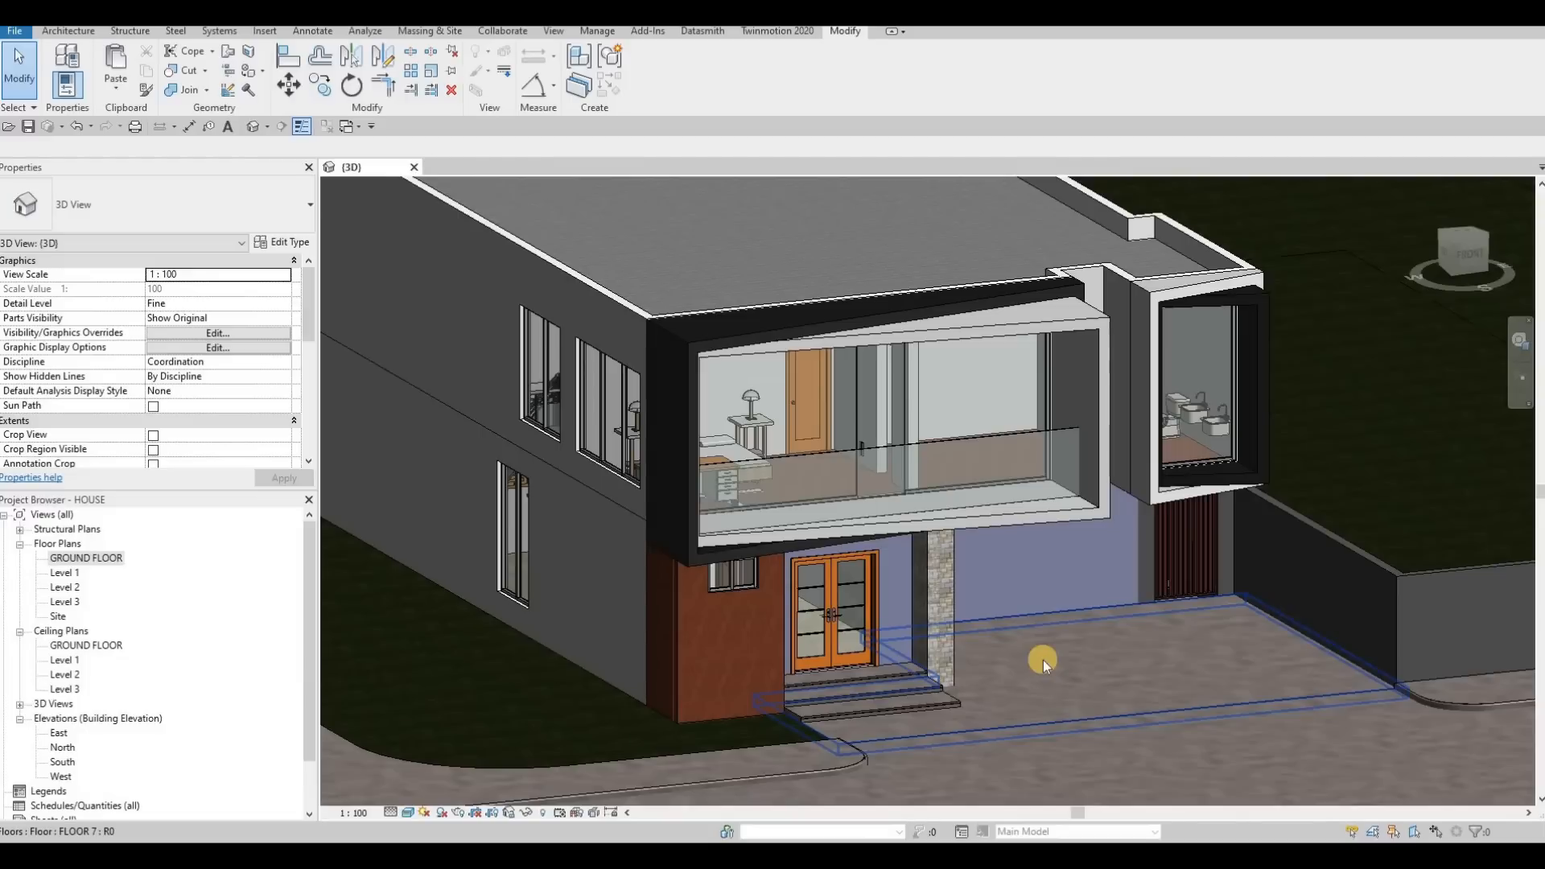
# Open the Level 1 floor plan
pyautogui.doubleClick(71, 576)
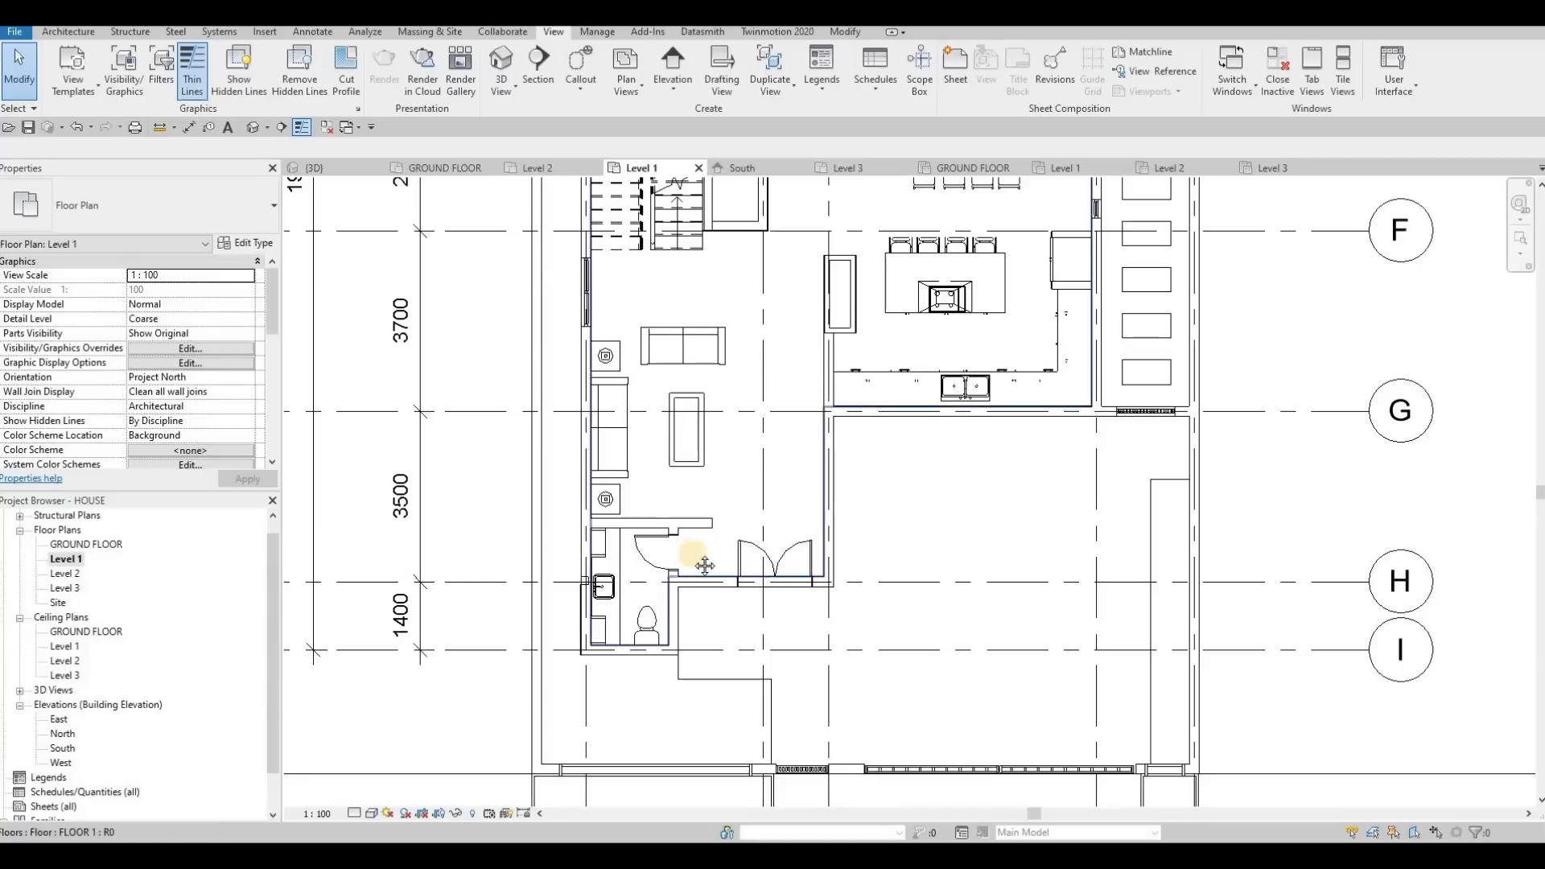
pyautogui.scroll(-5, 690, 545)
pyautogui.moveTo(658, 446); pyautogui.dragTo(619, 482, button='middle')
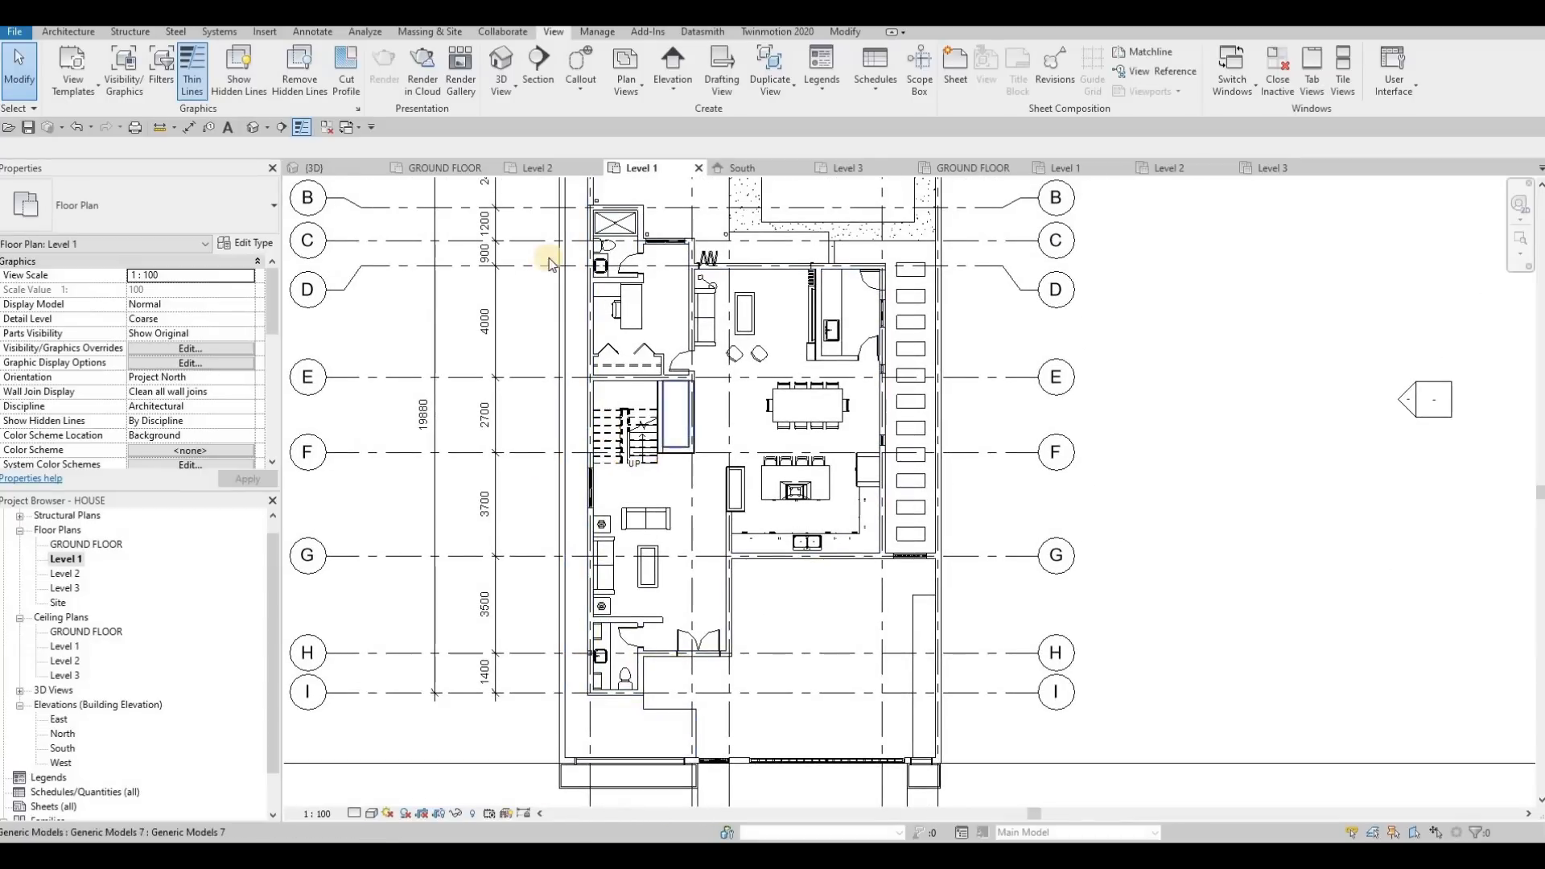
# Place tagged rooms in the enclosed room with the desk and in the small sink room between grids D and E
pyautogui.click(71, 32)
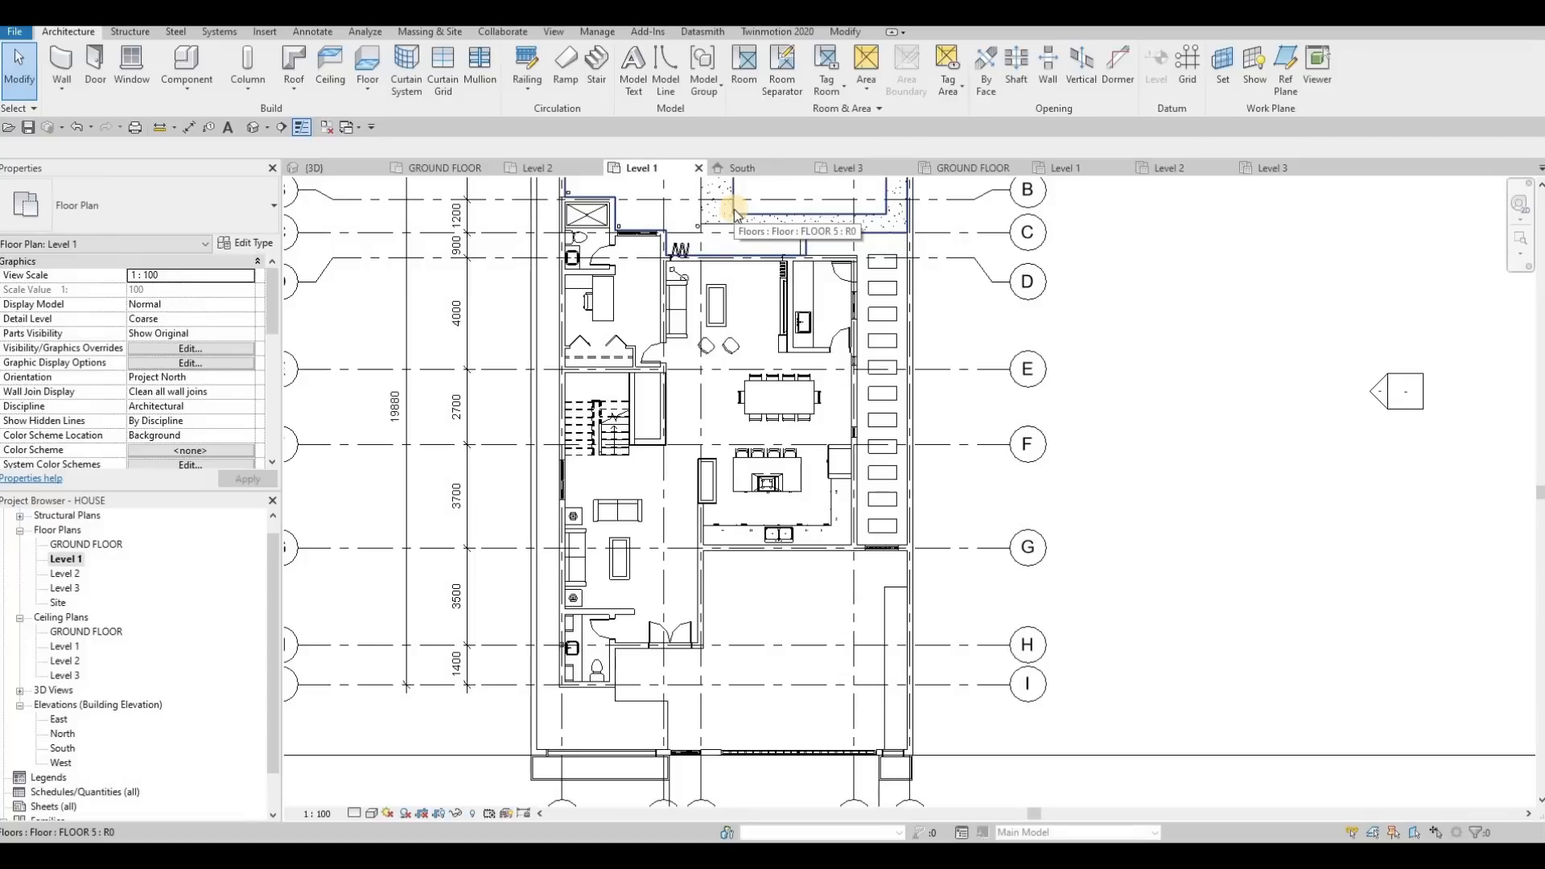
pyautogui.click(744, 71)
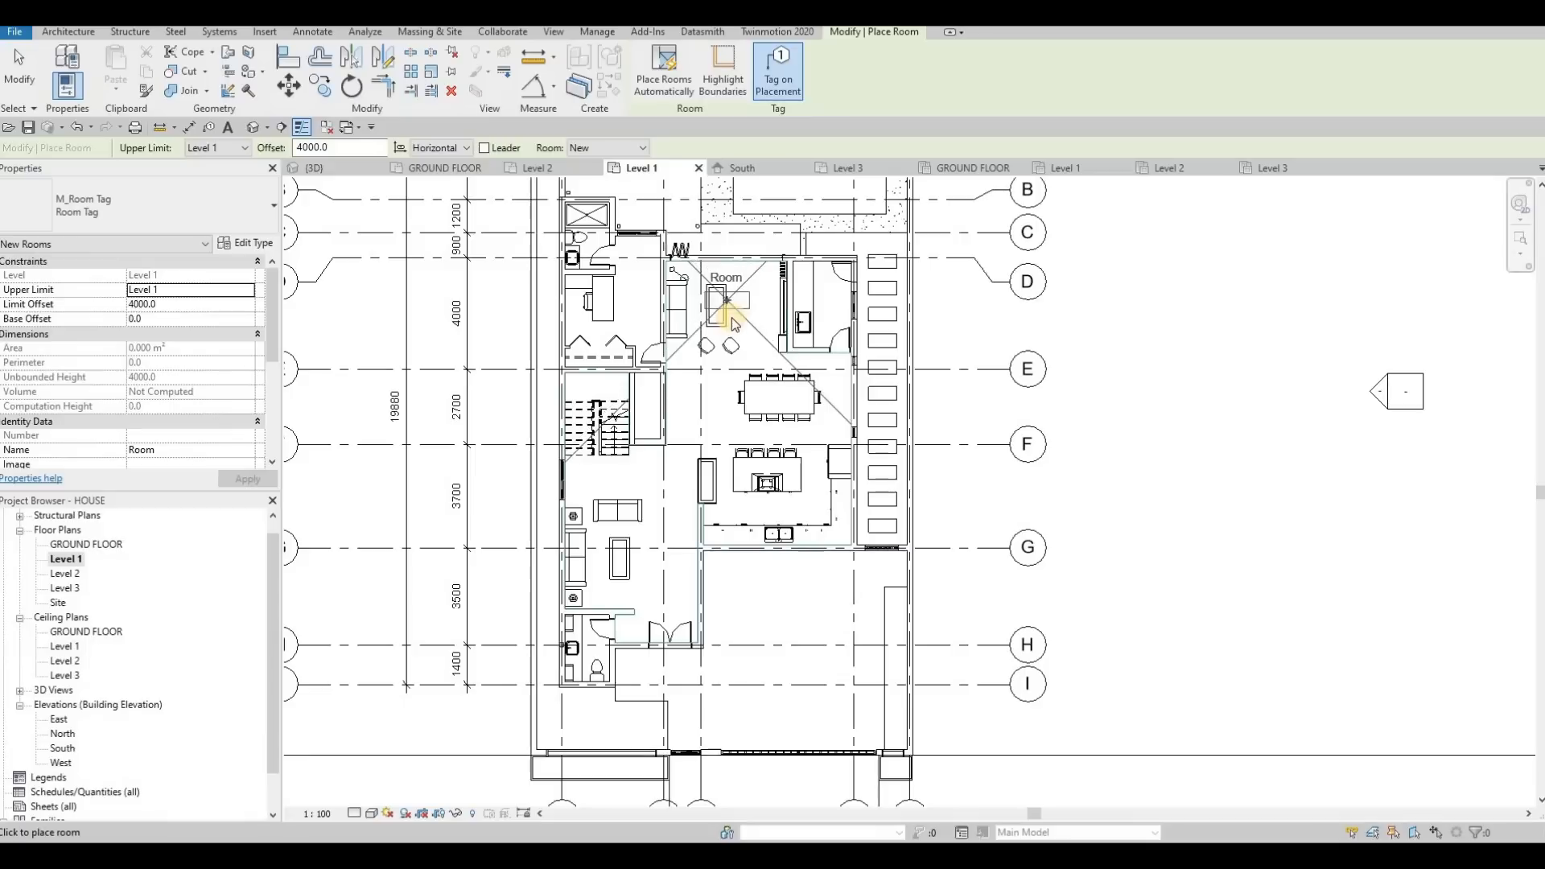
pyautogui.scroll(1, 756, 302)
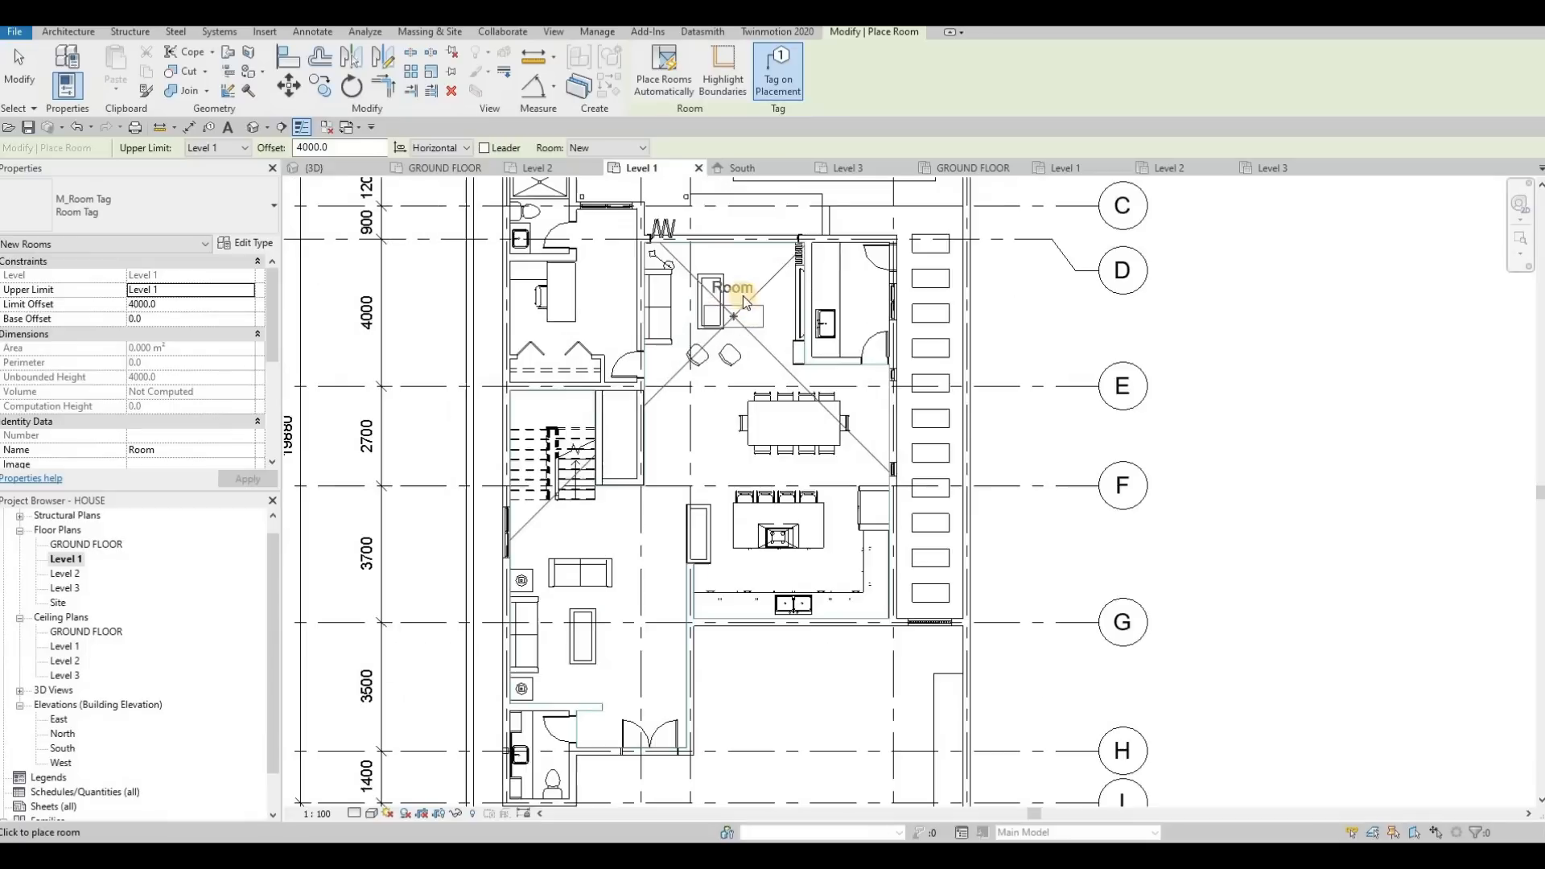
pyautogui.click(575, 300)
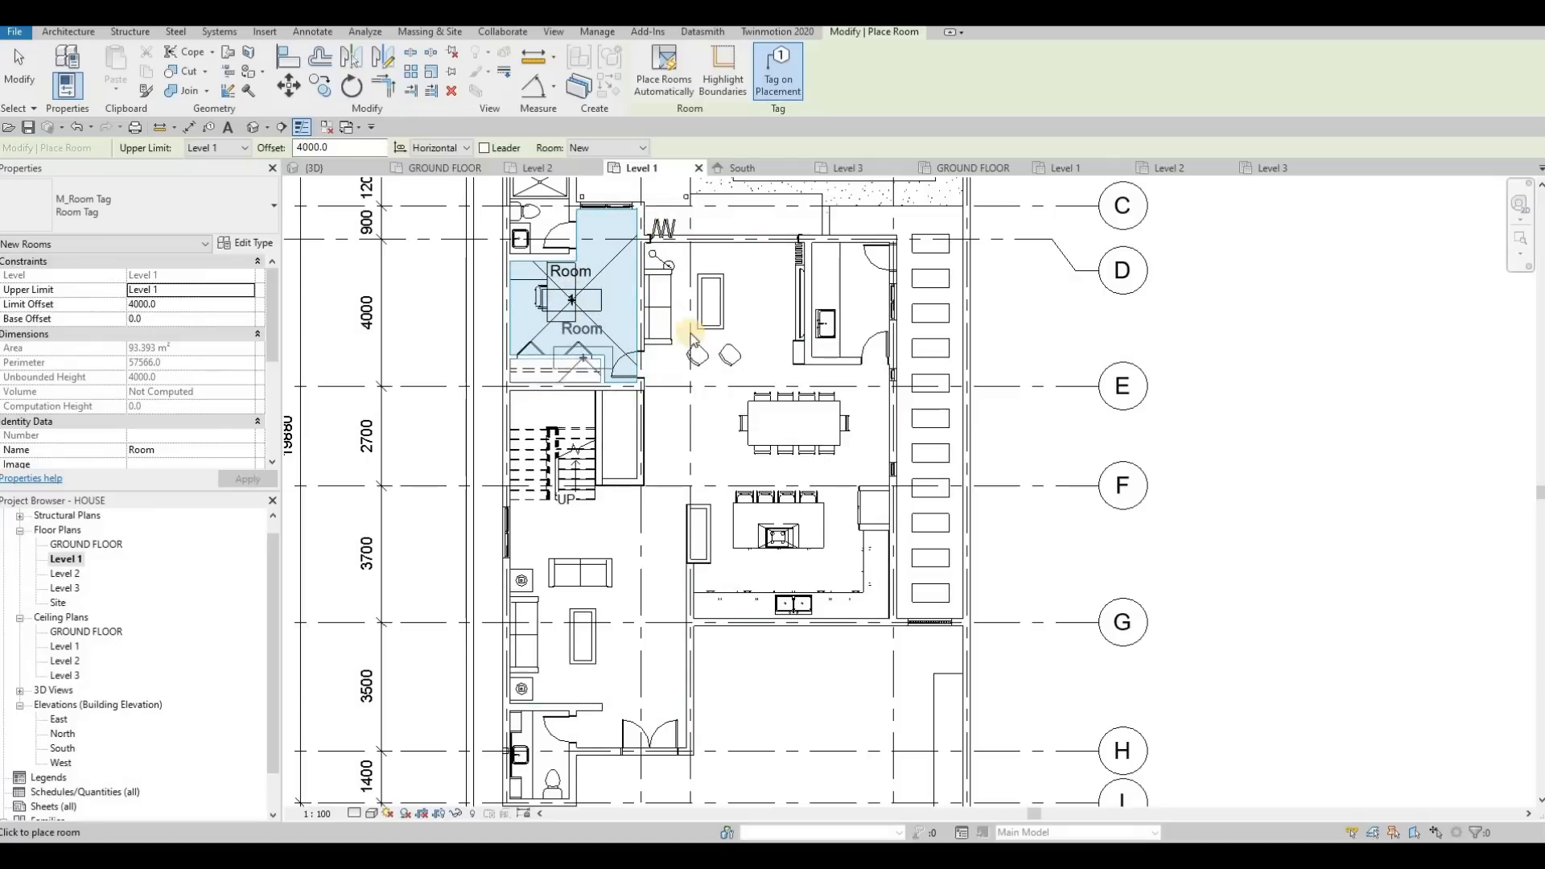
pyautogui.scroll(2, 862, 311)
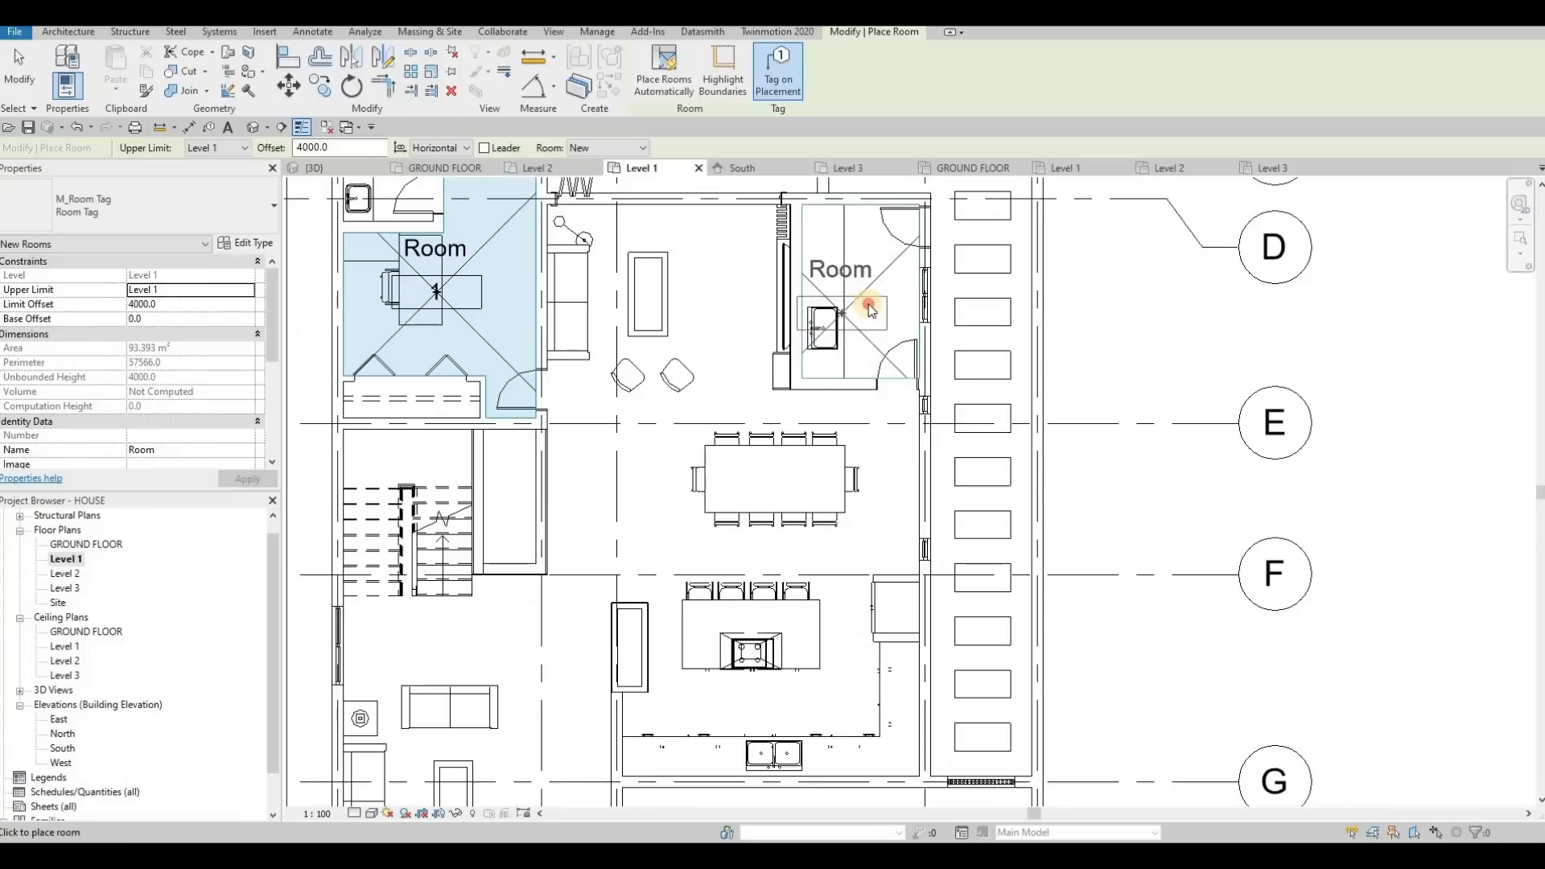
pyautogui.click(837, 347)
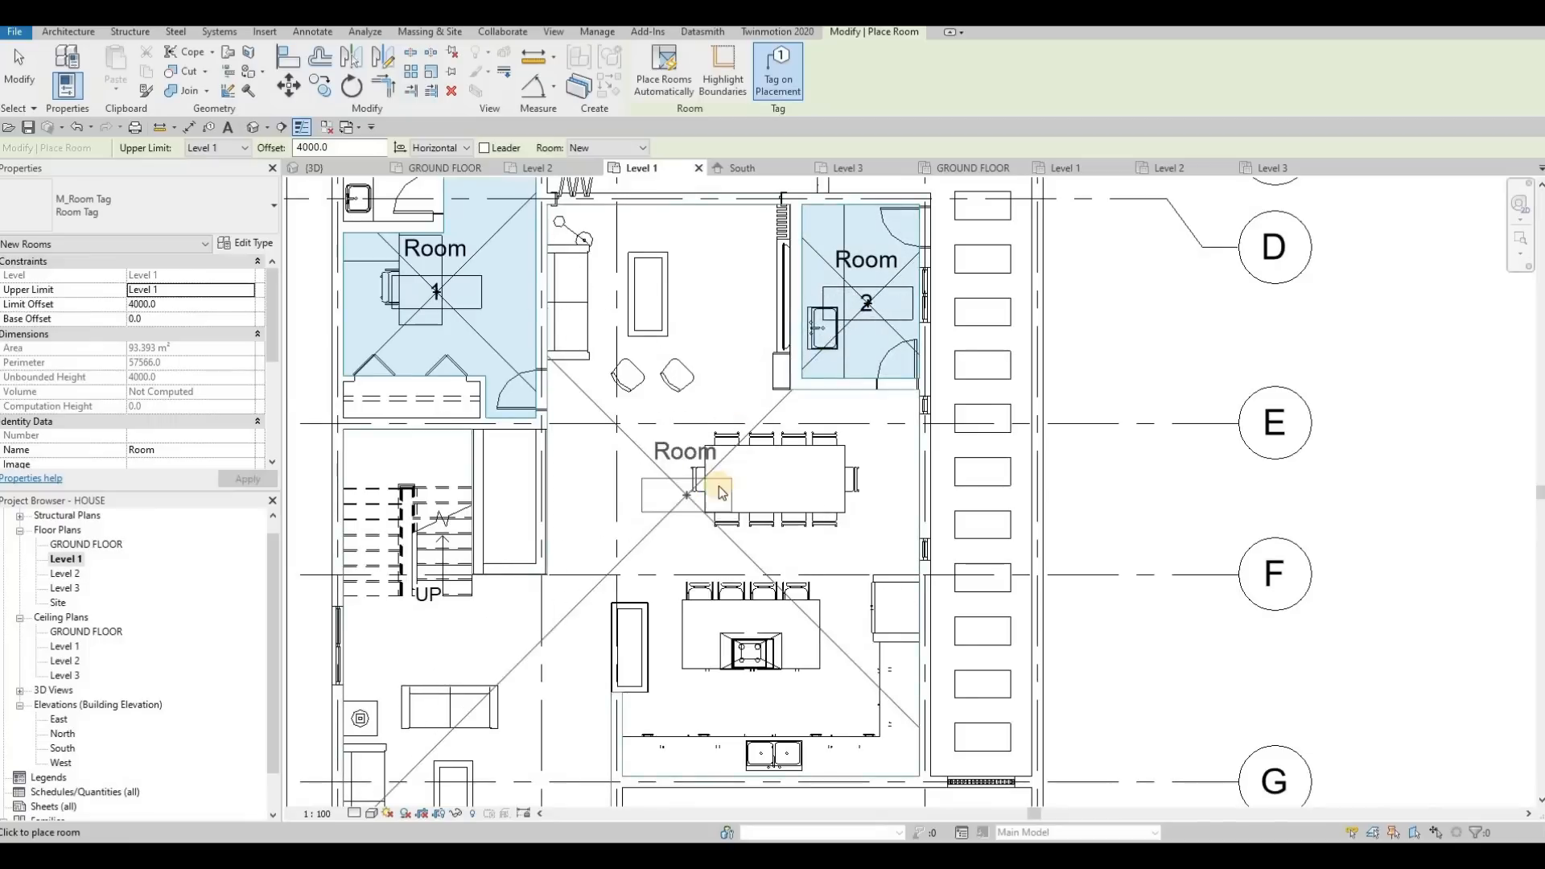
# Place tagged rooms in the toilet beside the entrance and in the open living area
pyautogui.moveTo(672, 493); pyautogui.dragTo(708, 392, button='middle')
pyautogui.moveTo(569, 536); pyautogui.dragTo(616, 410, button='middle')
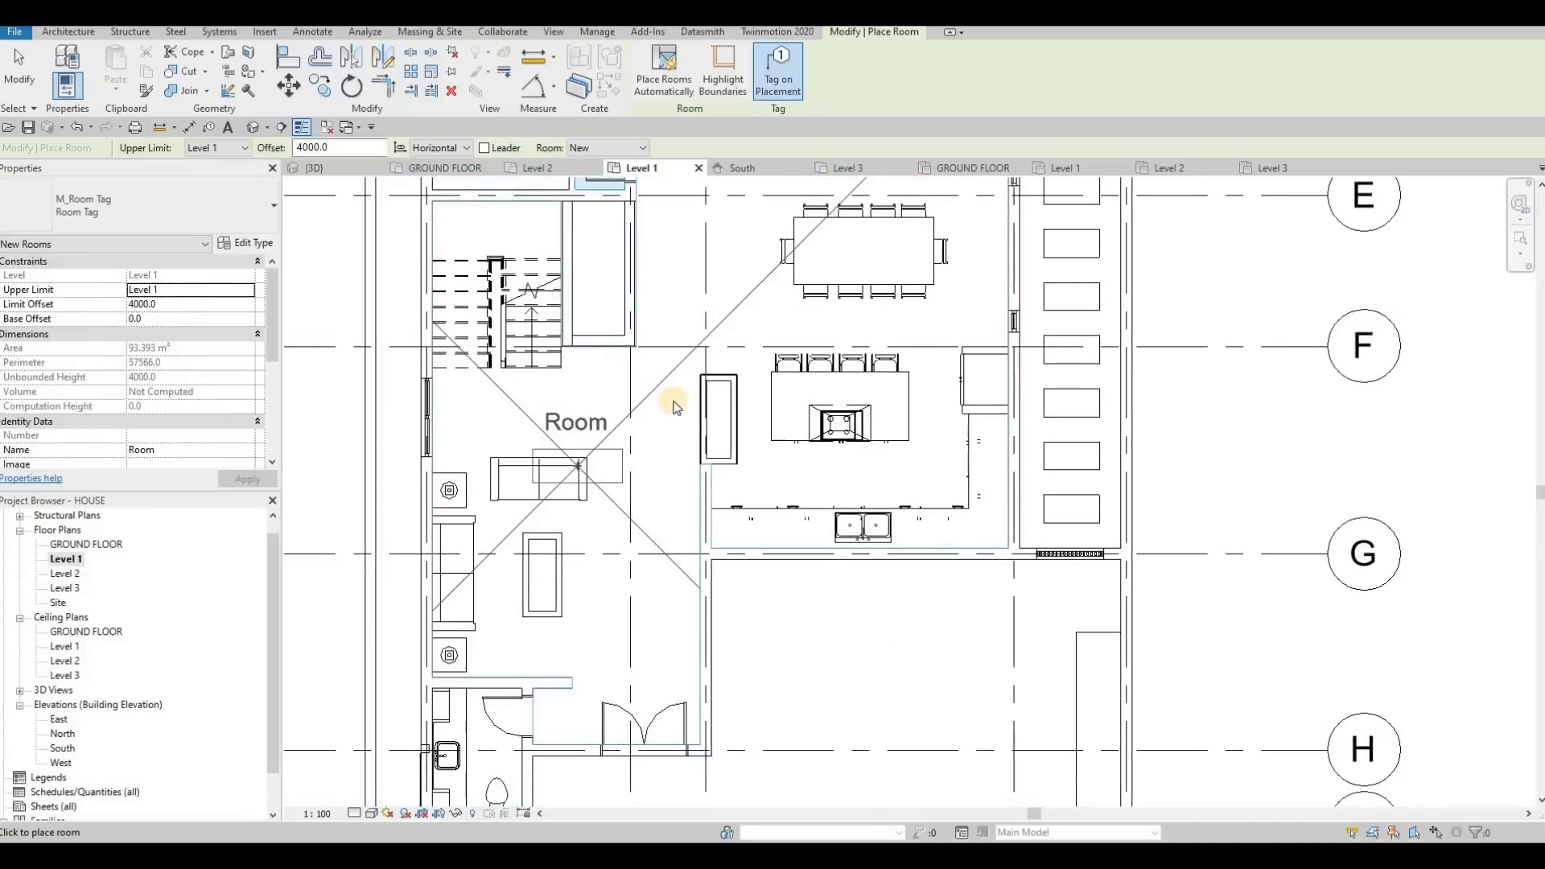
pyautogui.moveTo(550, 584); pyautogui.dragTo(635, 475, button='middle')
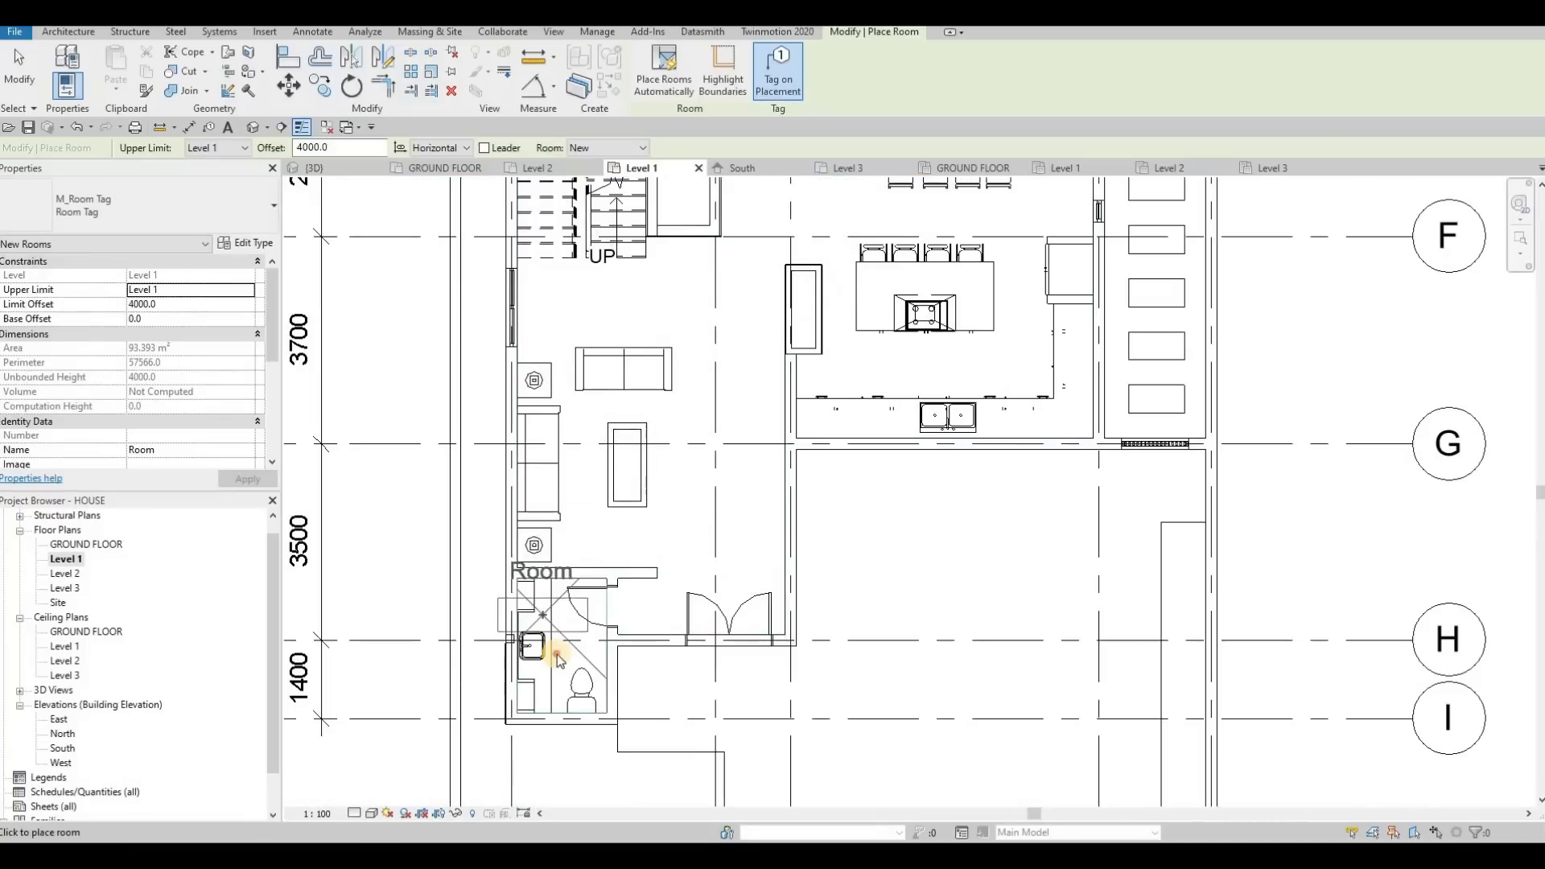
pyautogui.click(556, 654)
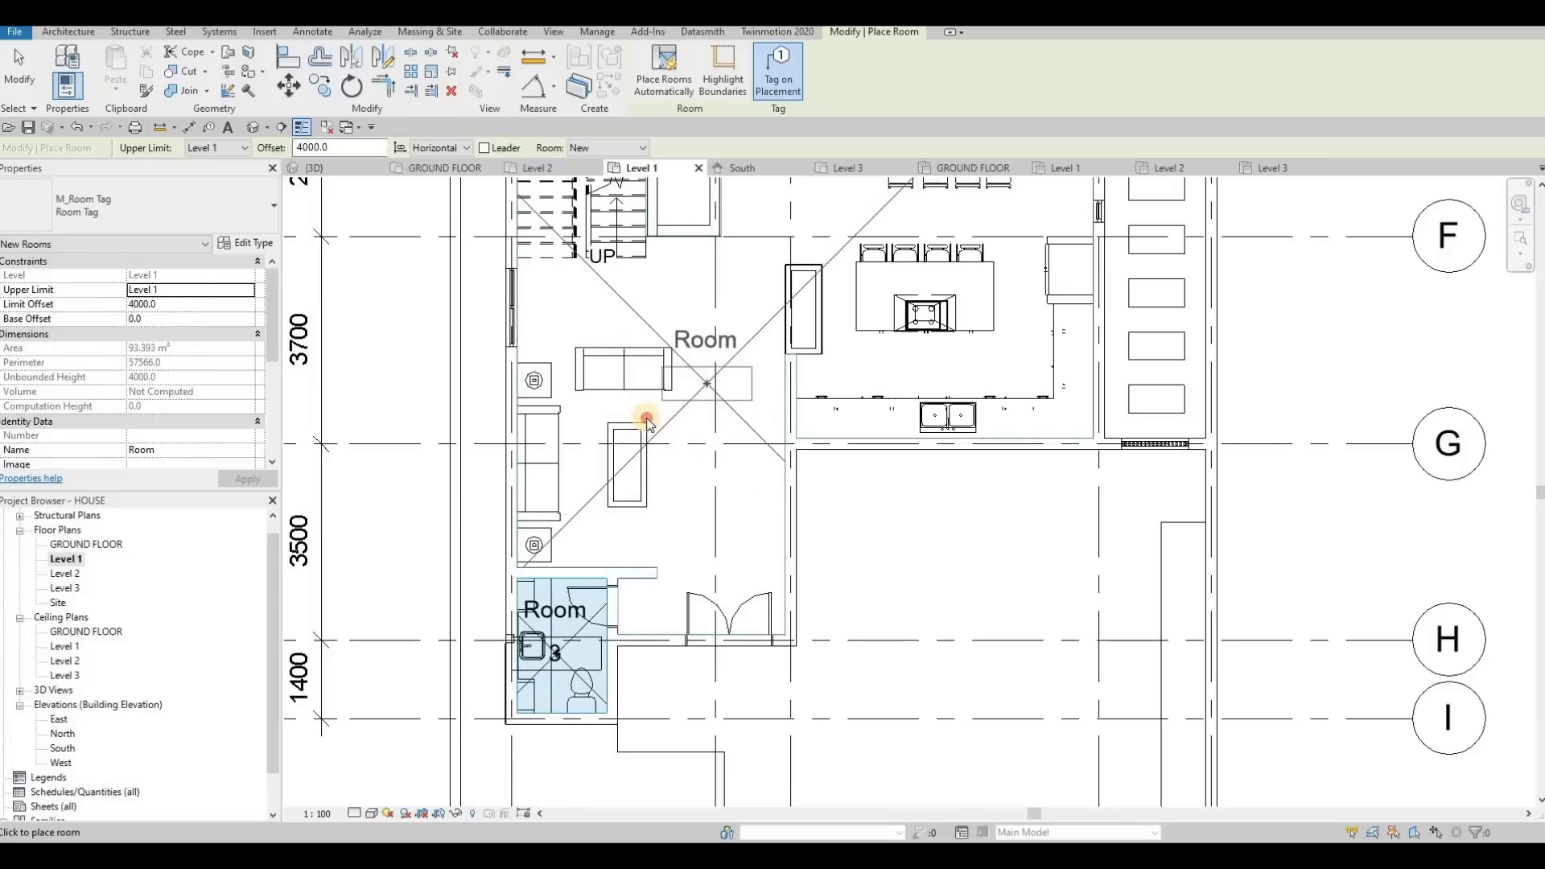
pyautogui.click(646, 418)
pyautogui.moveTo(742, 361); pyautogui.dragTo(666, 539, button='middle')
pyautogui.scroll(-1, 663, 543)
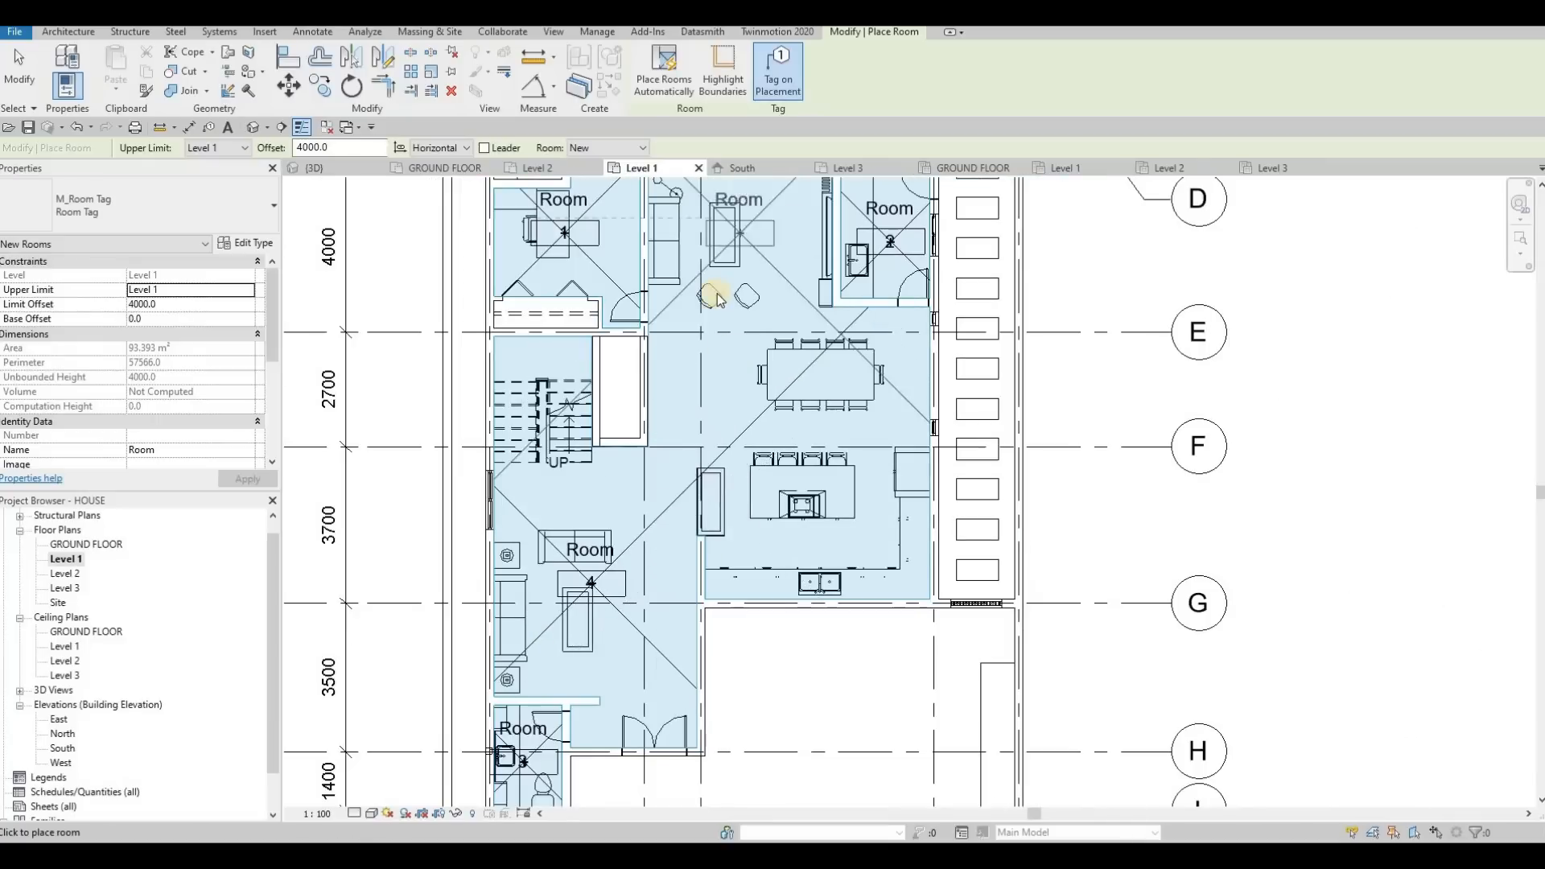
pyautogui.press('Escape')
pyautogui.press('Escape')
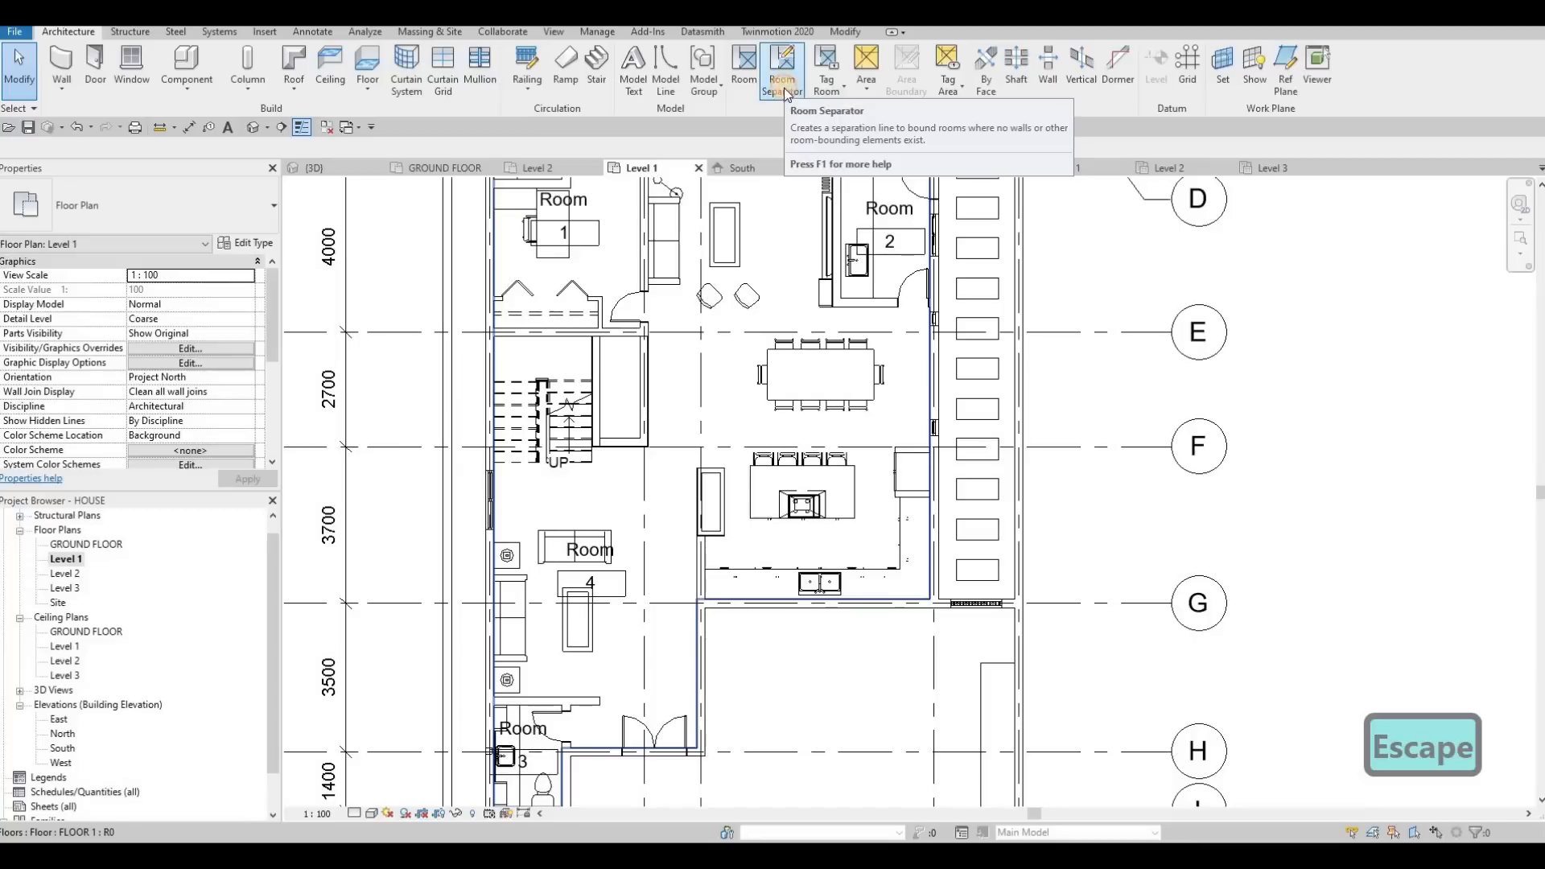
# Draw room separation lines from the exterior wall below the stairs to the kitchen opening and between the kitchen and dining area
pyautogui.click(783, 85)
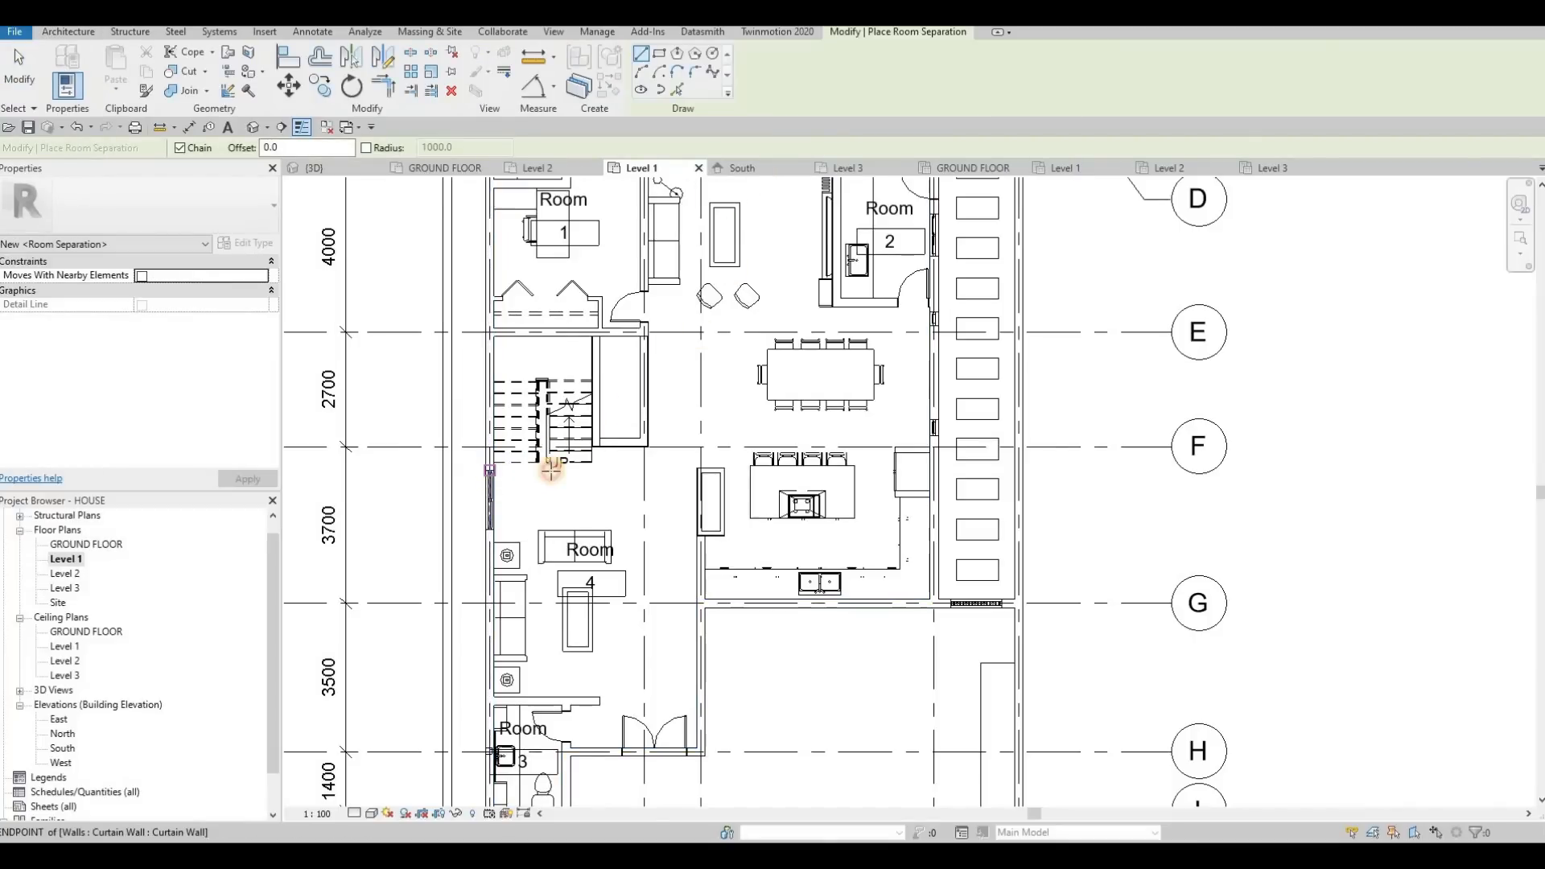
pyautogui.click(644, 475)
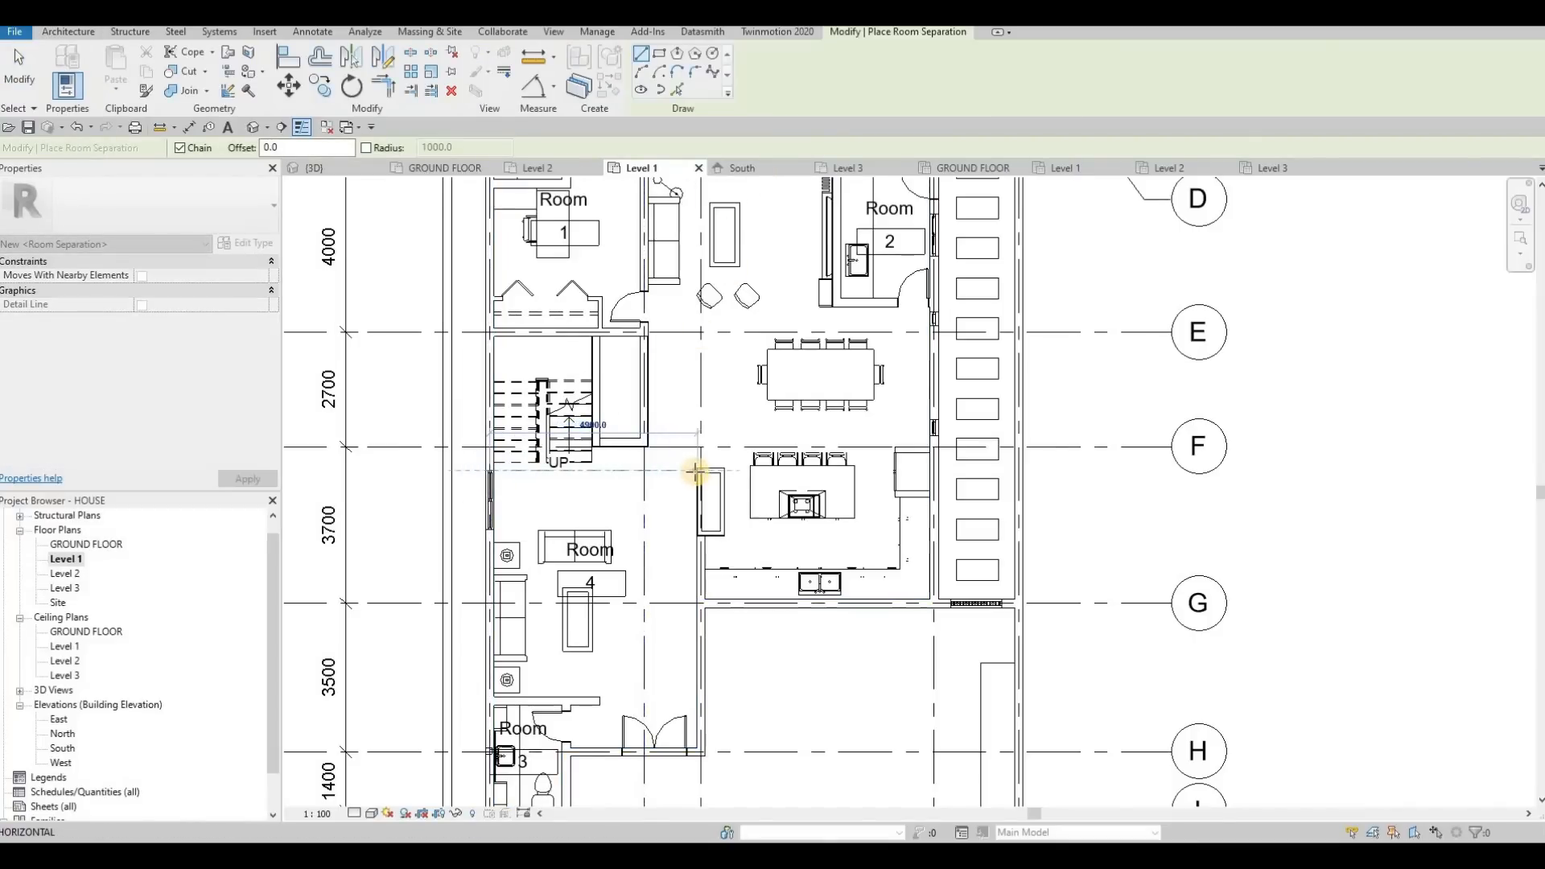
pyautogui.press('Escape')
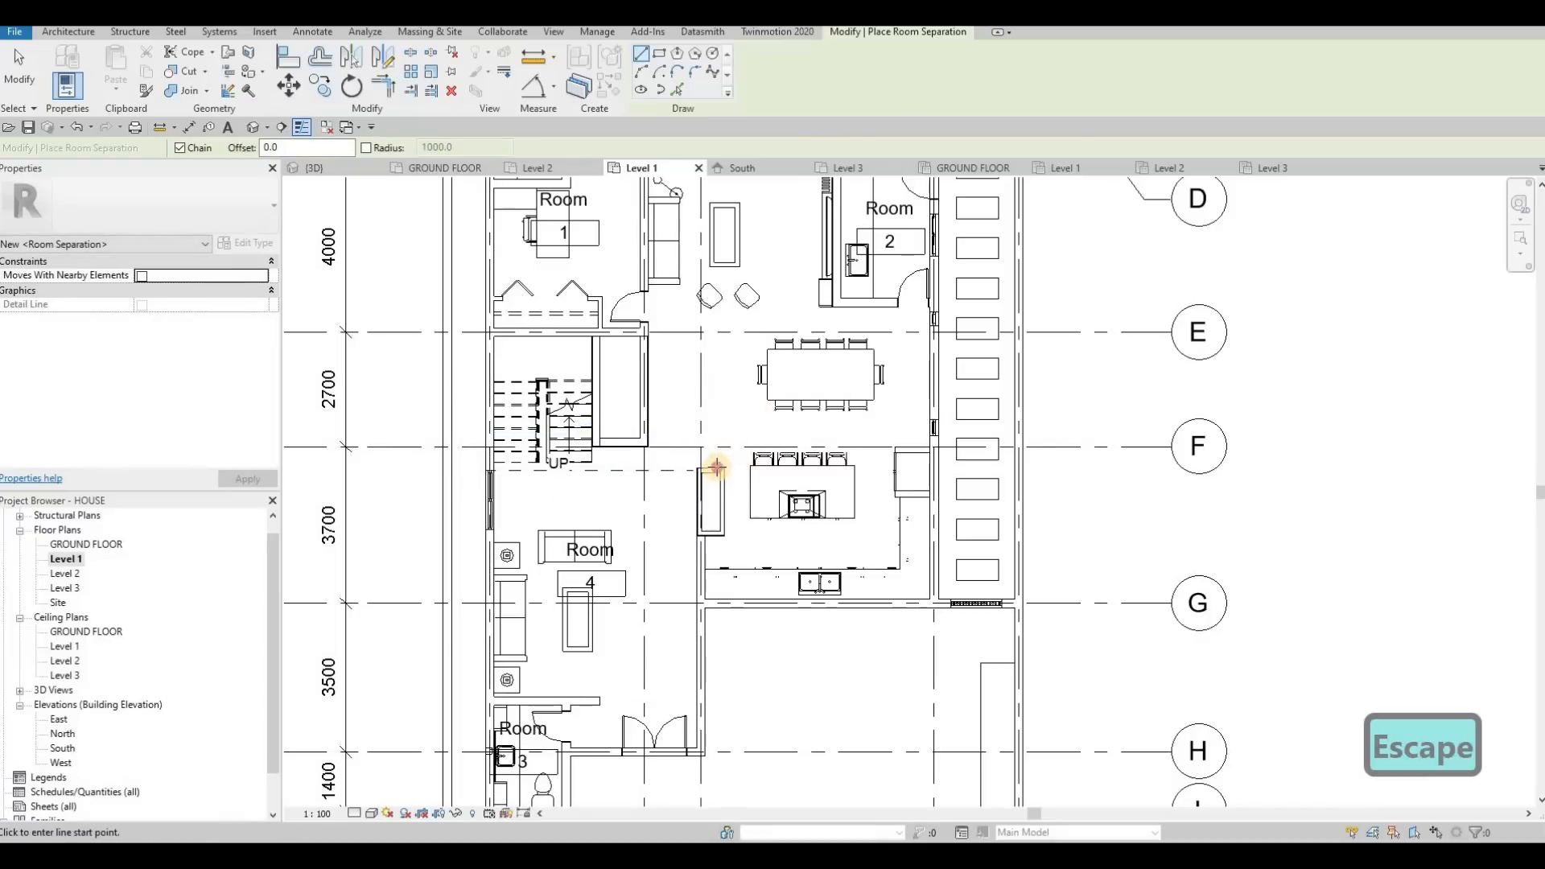
pyautogui.click(719, 435)
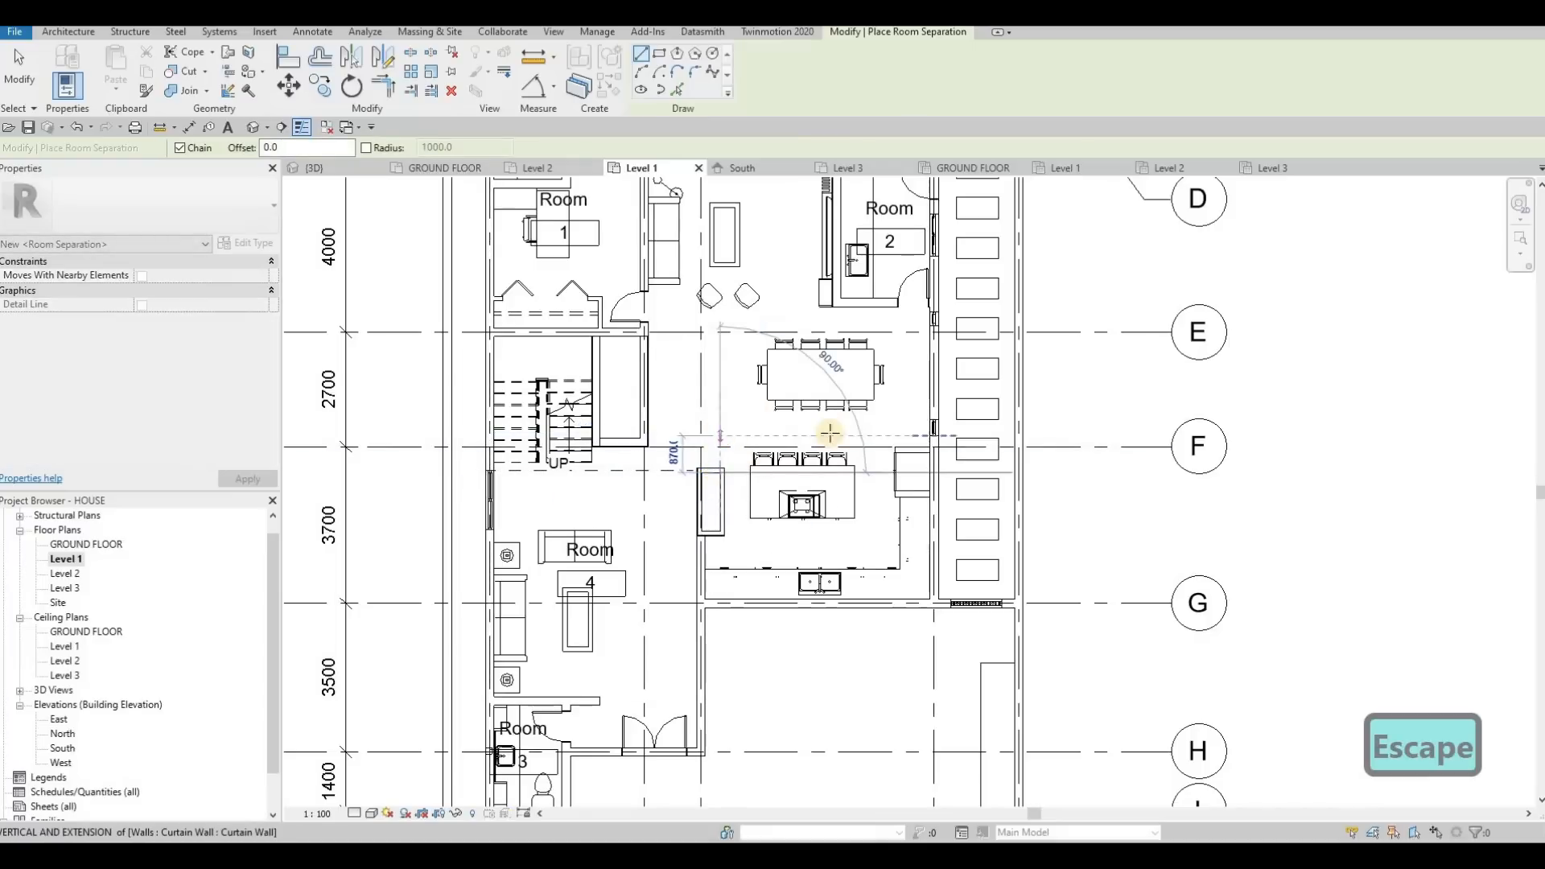
pyautogui.click(929, 427)
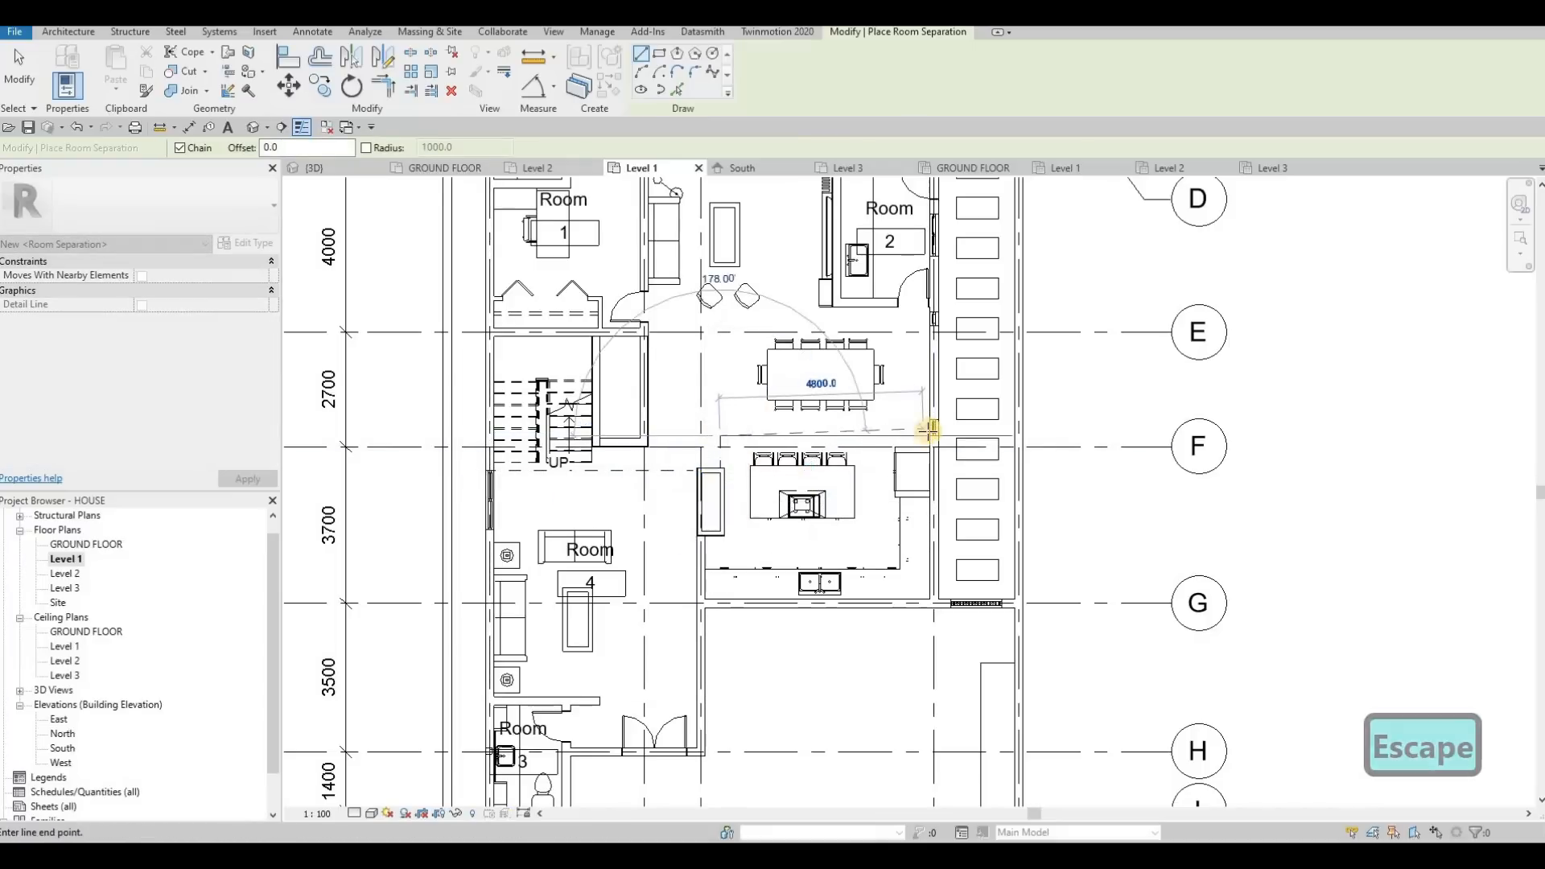
# Draw room separation lines along the dining area's sitting-area and hallway sides, continuing the sitting-area boundary to the wall of room 1
pyautogui.click(833, 306)
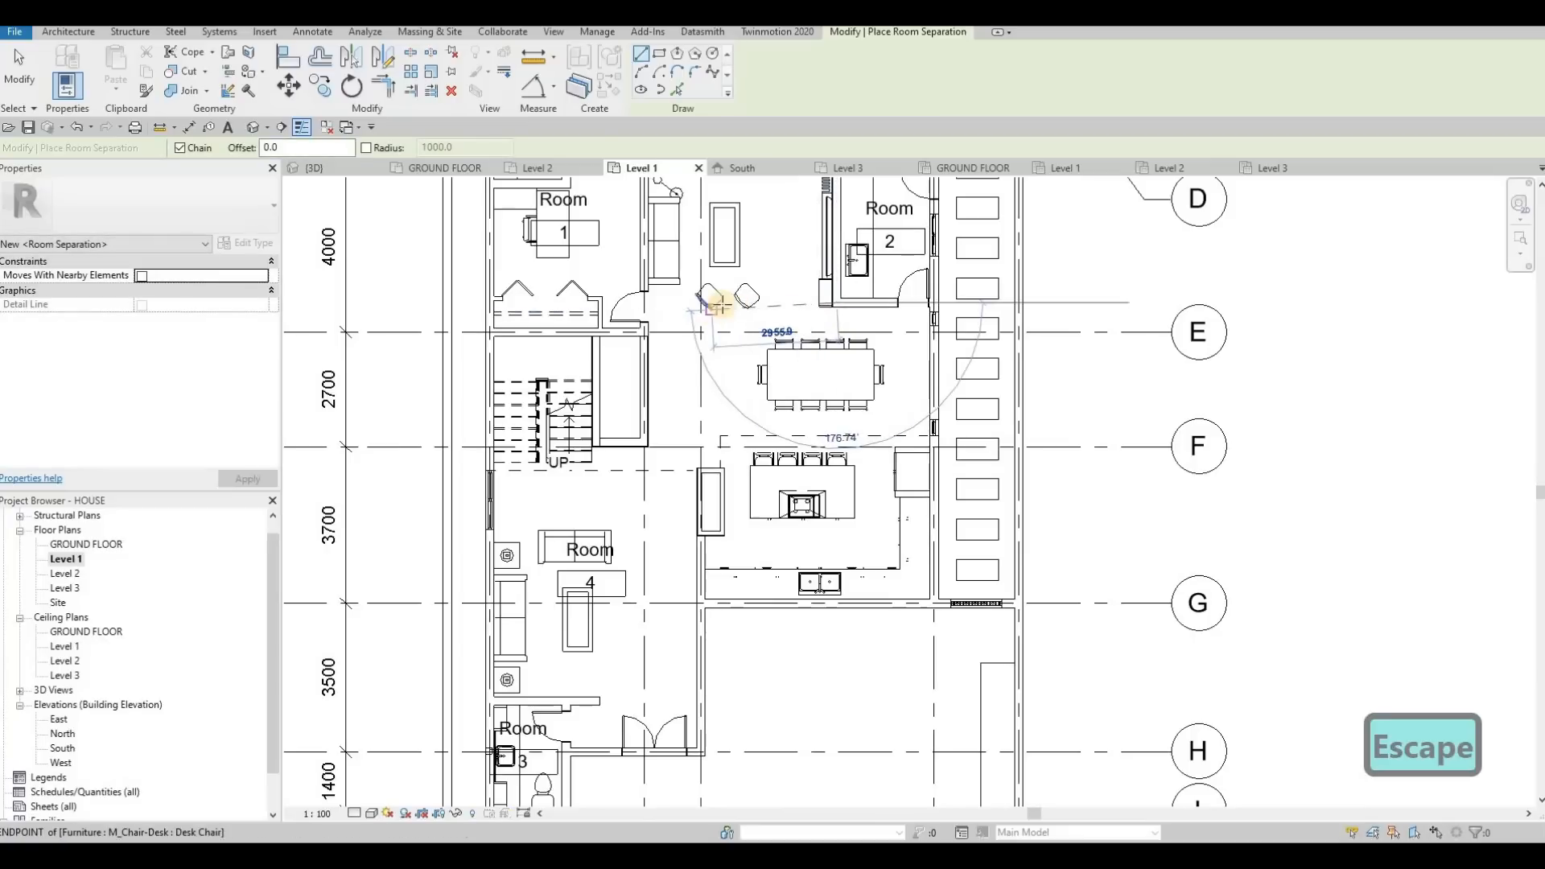
pyautogui.click(722, 303)
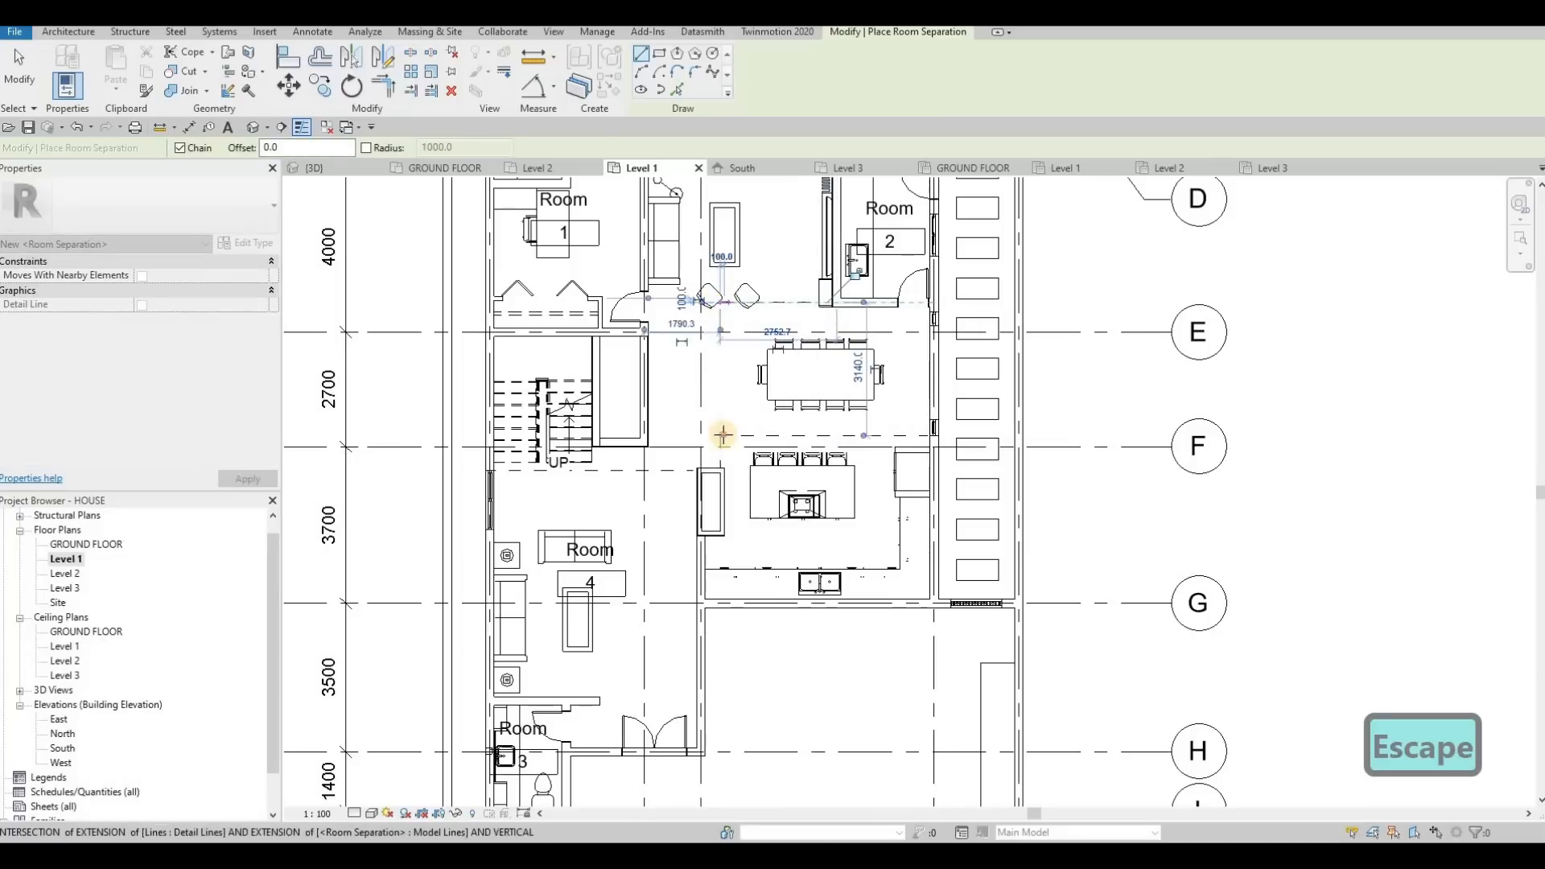
pyautogui.press('Escape')
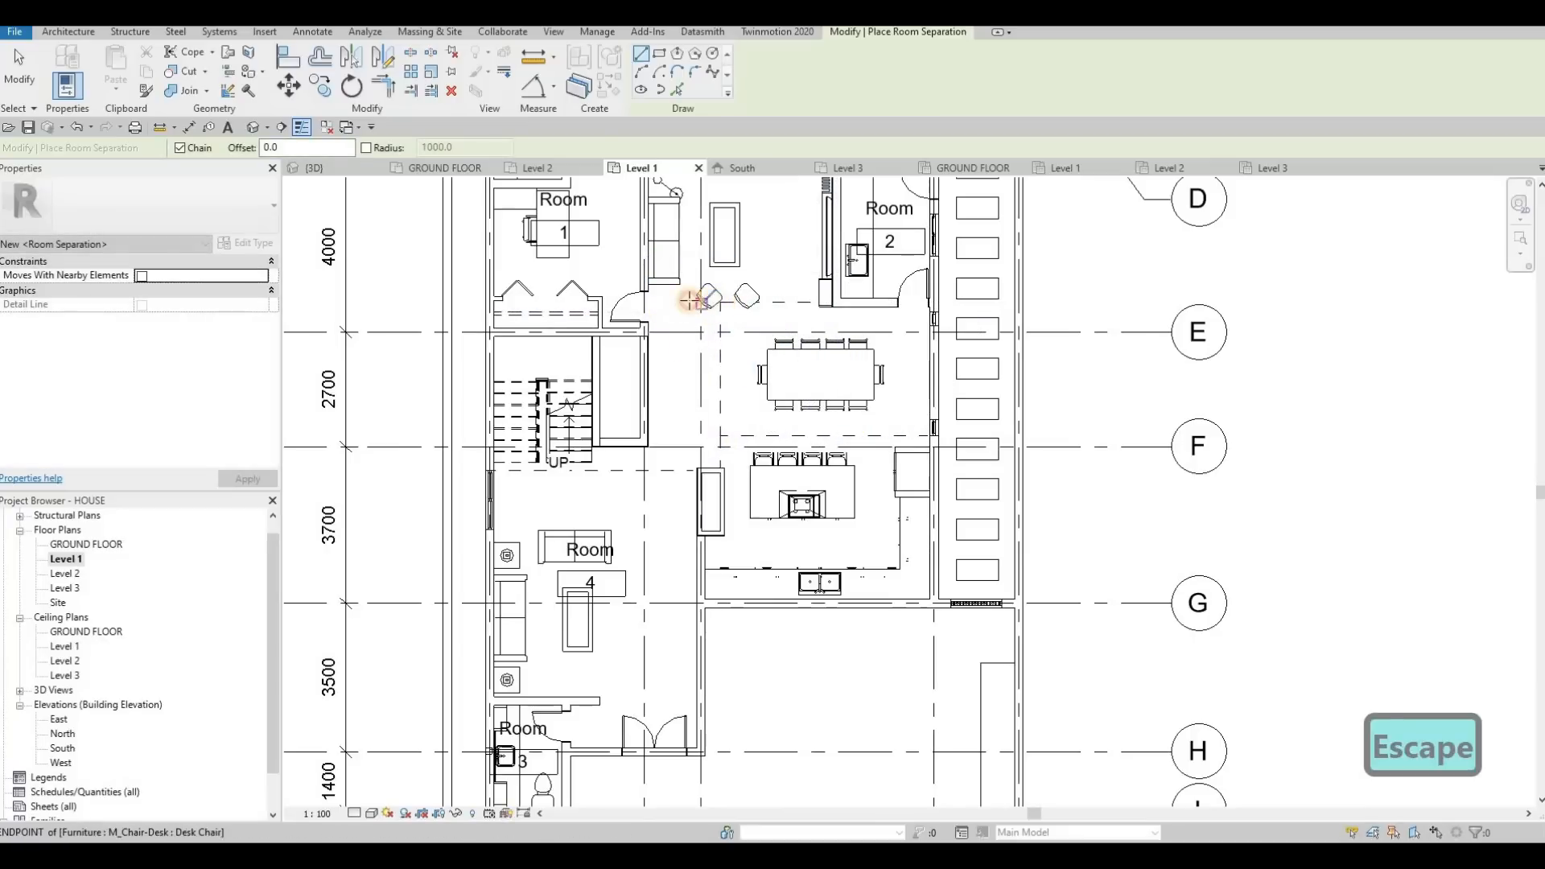
pyautogui.click(721, 303)
pyautogui.click(645, 302)
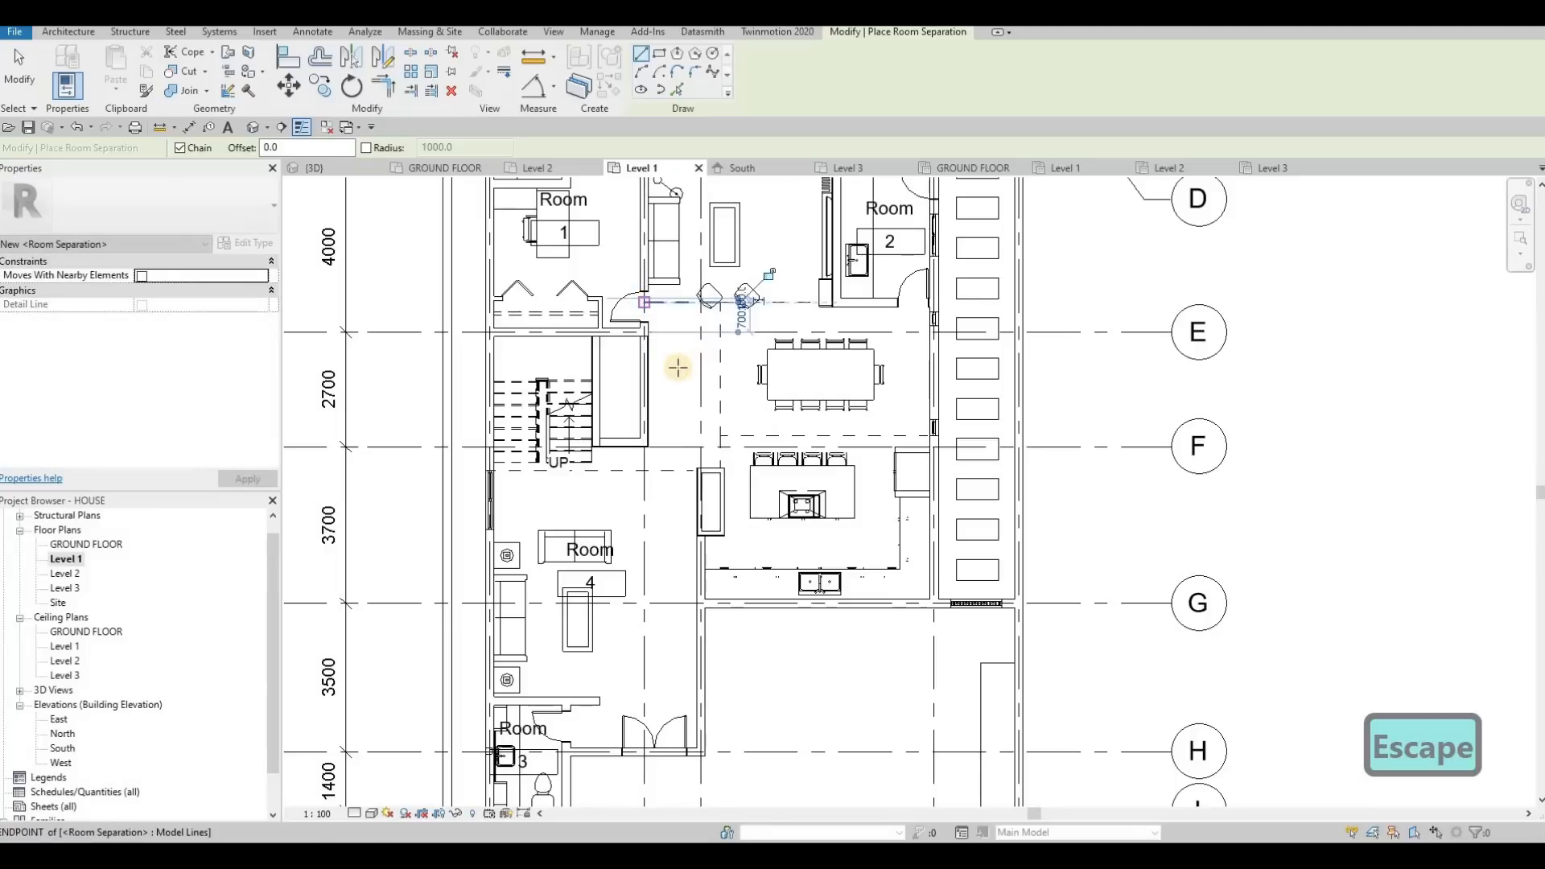
pyautogui.press('Escape')
pyautogui.press('Escape')
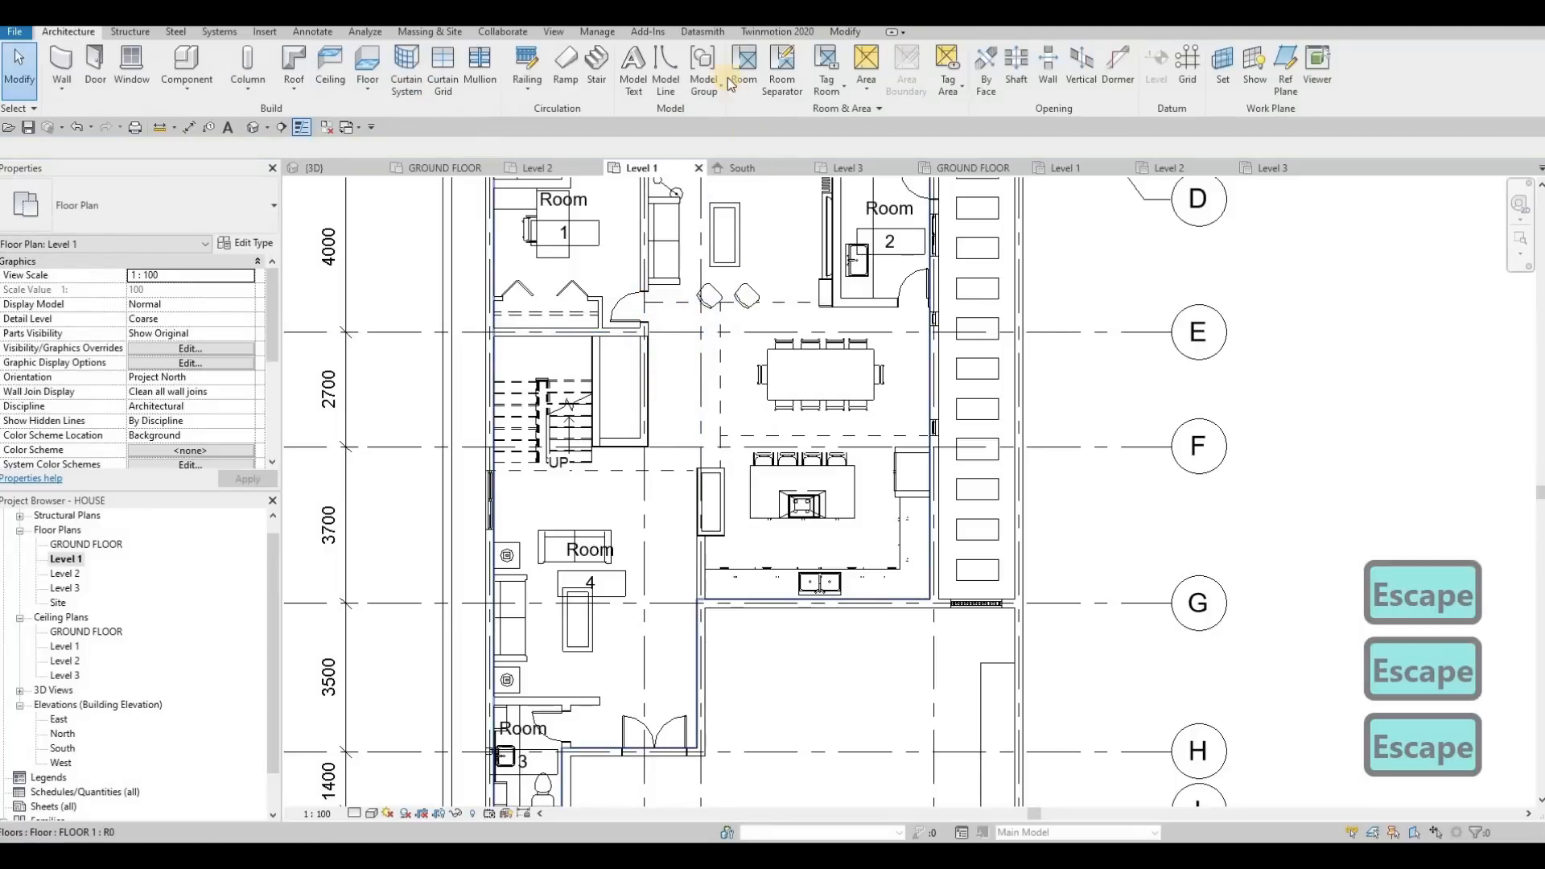
# Place tagged rooms in the sitting area and the dining area
pyautogui.click(734, 77)
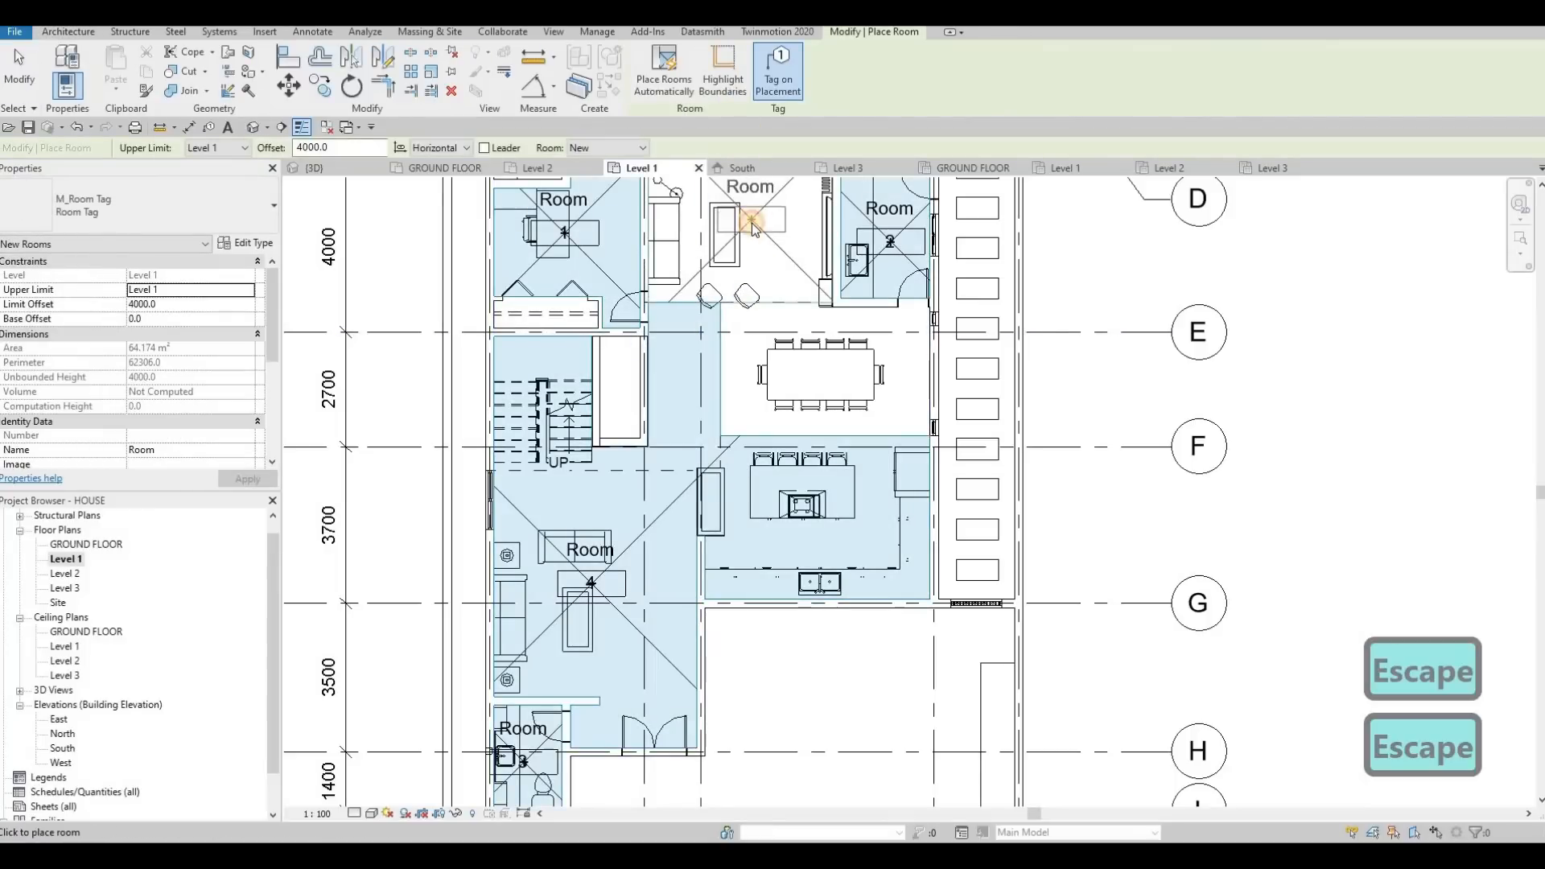
pyautogui.click(752, 224)
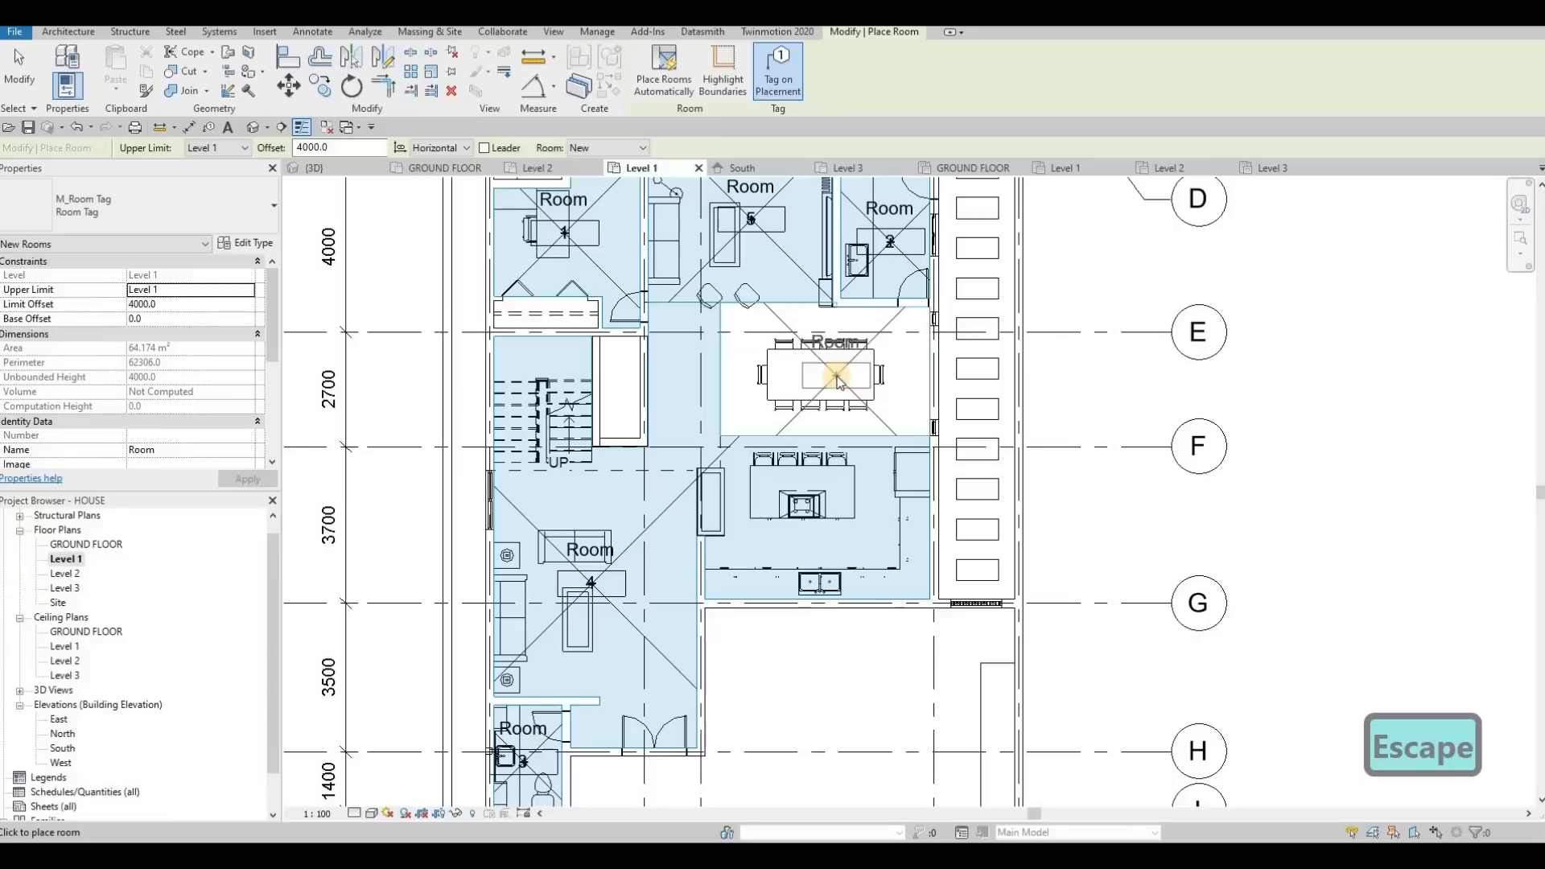
pyautogui.press('Escape')
pyautogui.press('Escape')
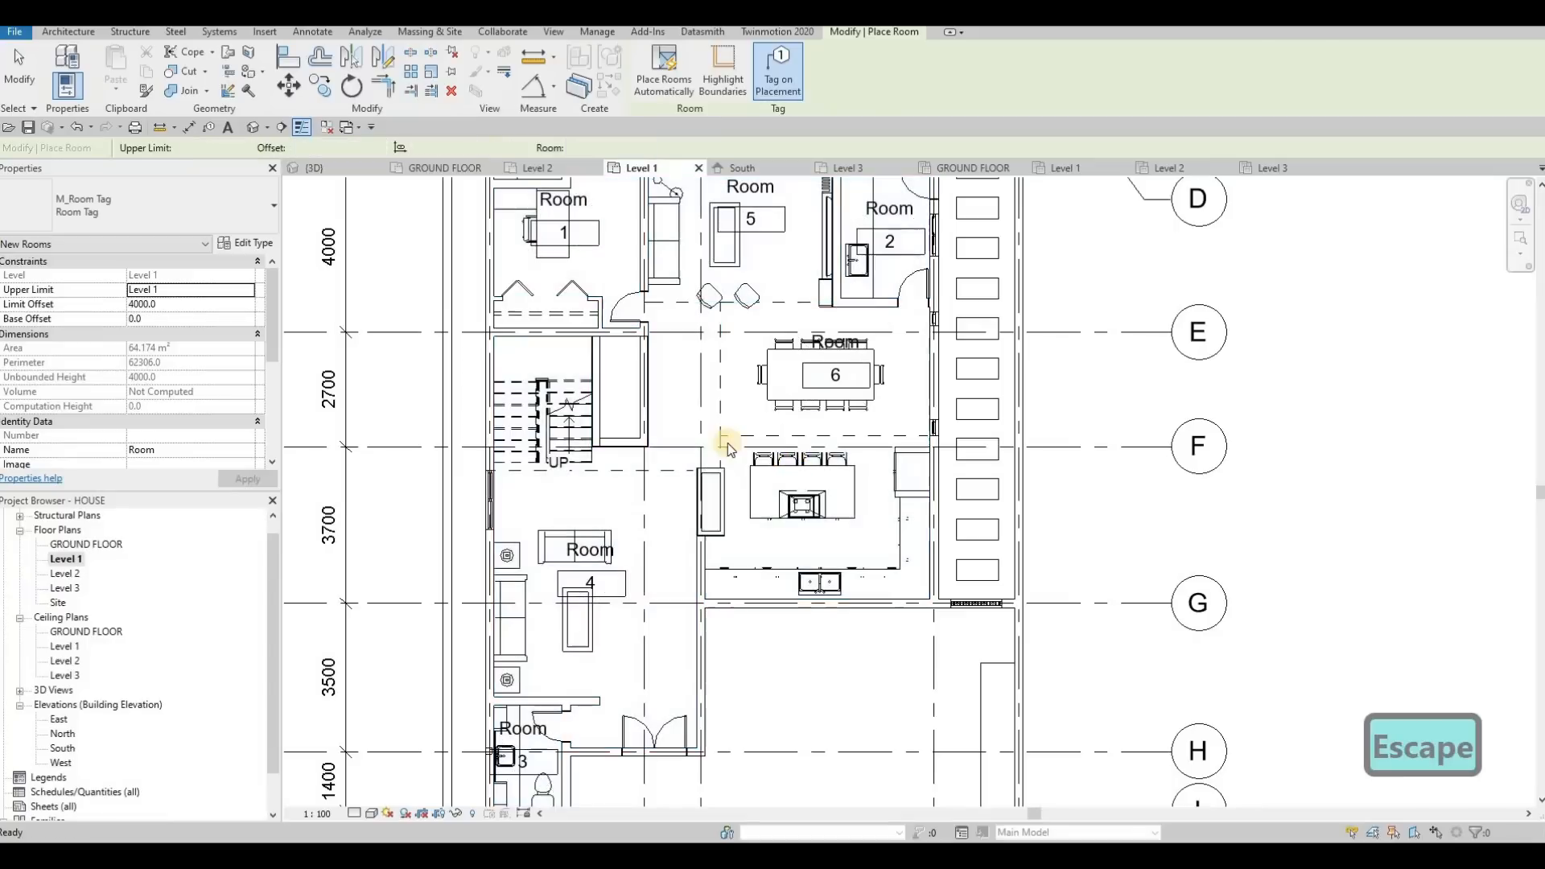
# Adjust the short vertical room separation line between the dining corner and the kitchen cabinet to 800 mm long
pyautogui.scroll(3, 724, 442)
pyautogui.click(704, 440)
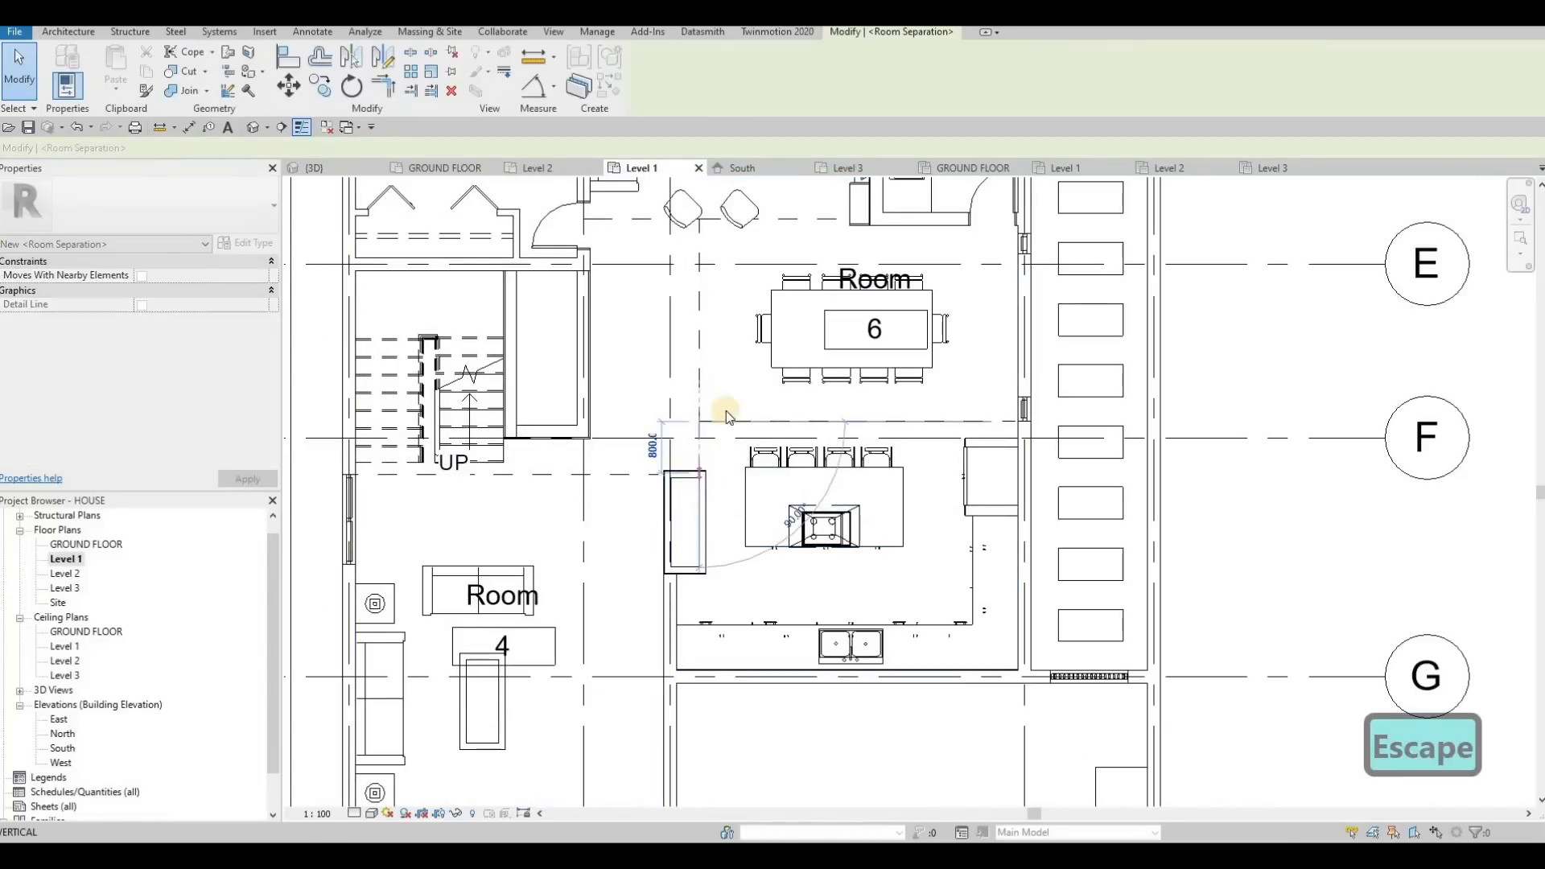
pyautogui.press('Escape')
pyautogui.press('Escape')
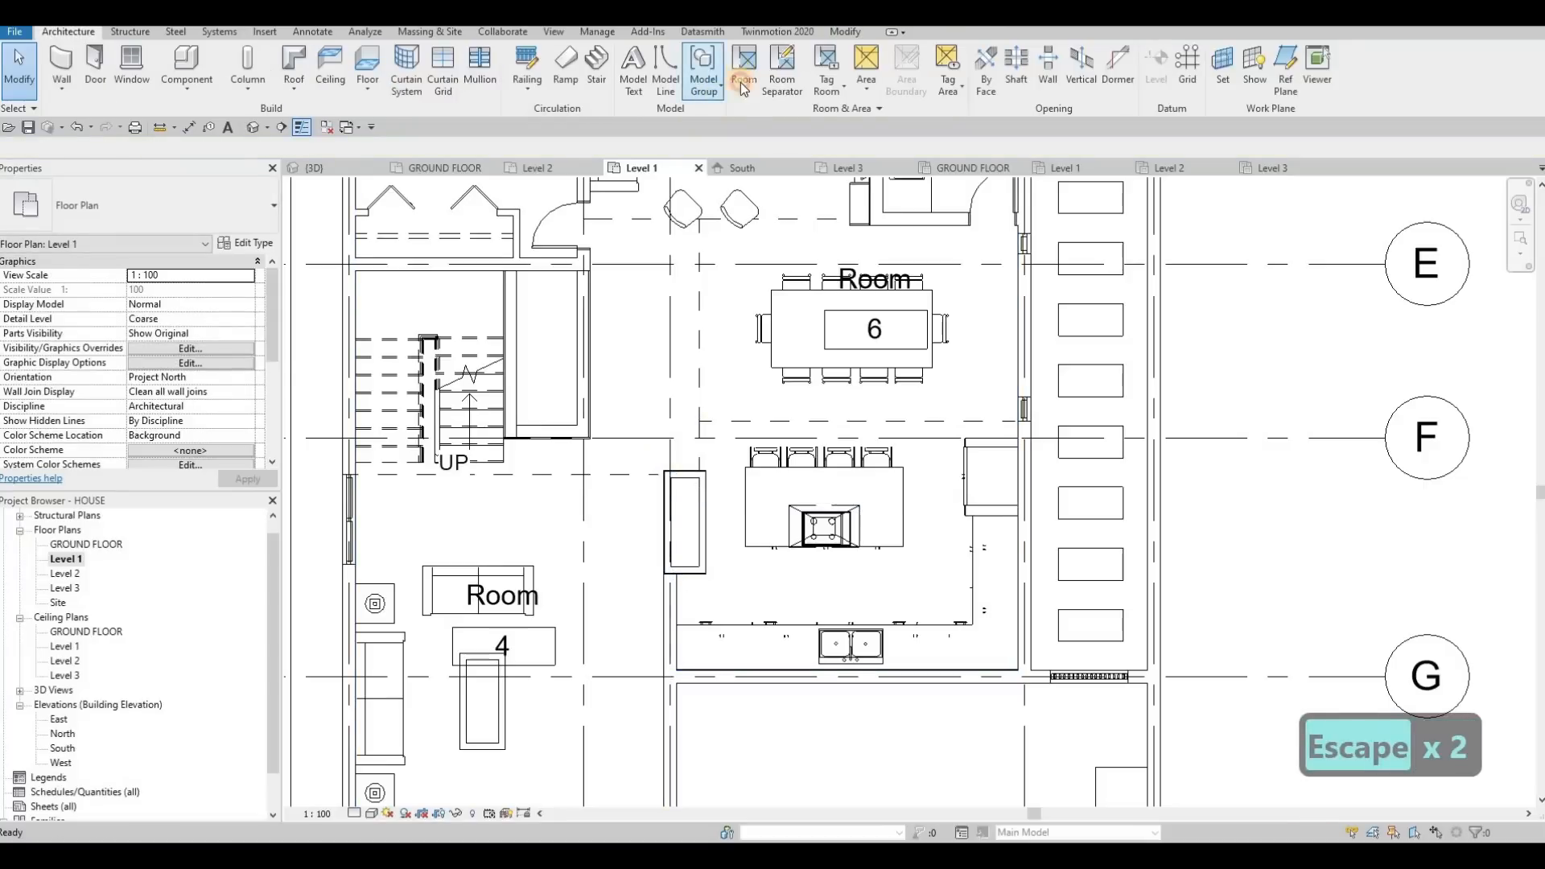
pyautogui.click(742, 84)
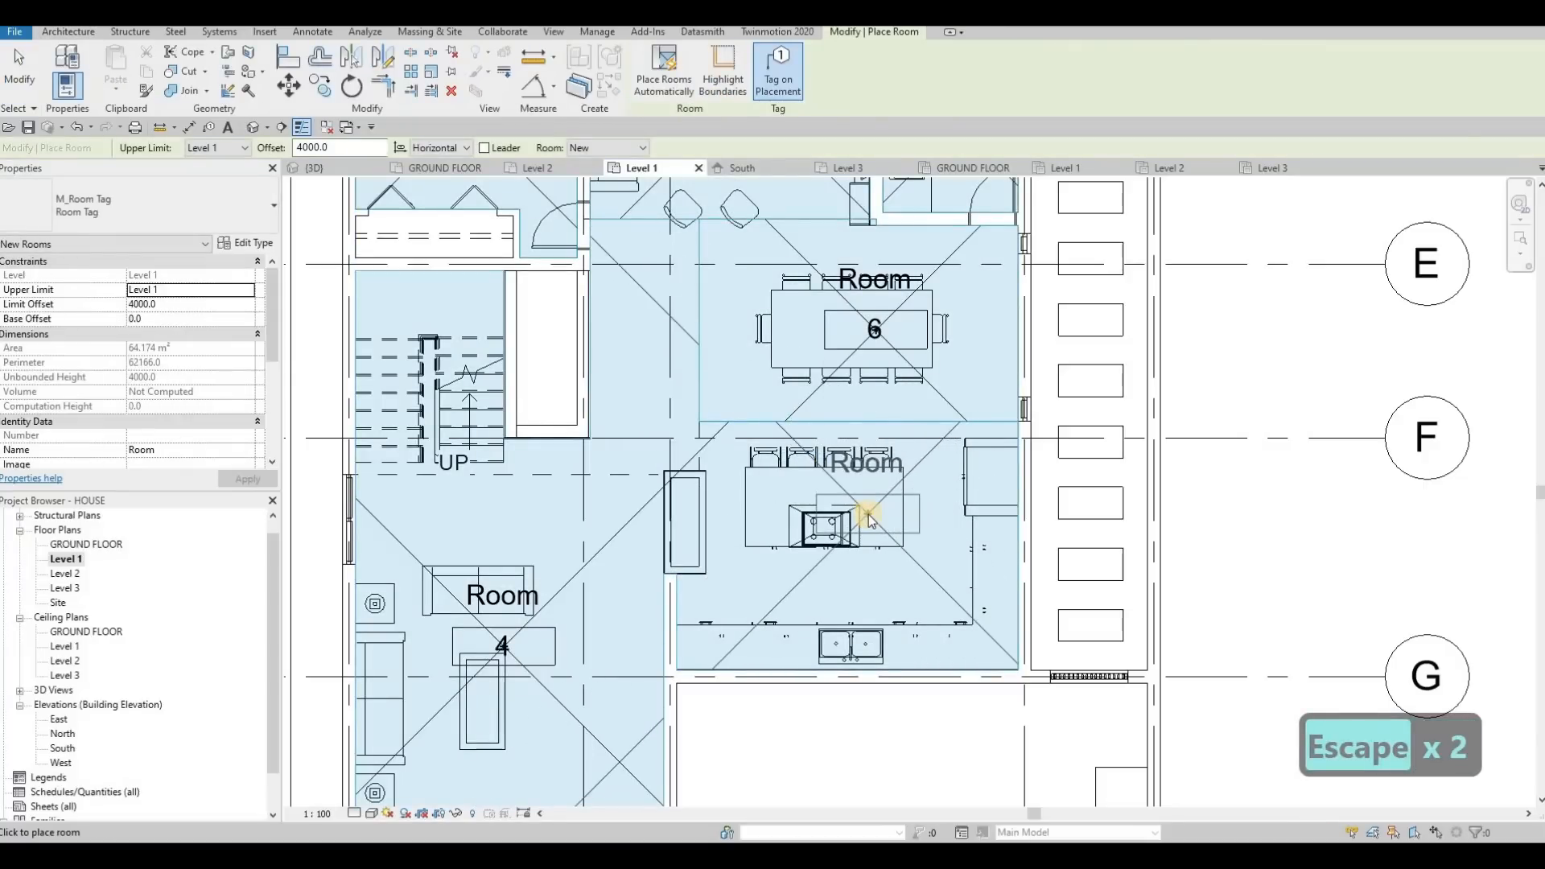
pyautogui.press('Escape')
pyautogui.press('Escape')
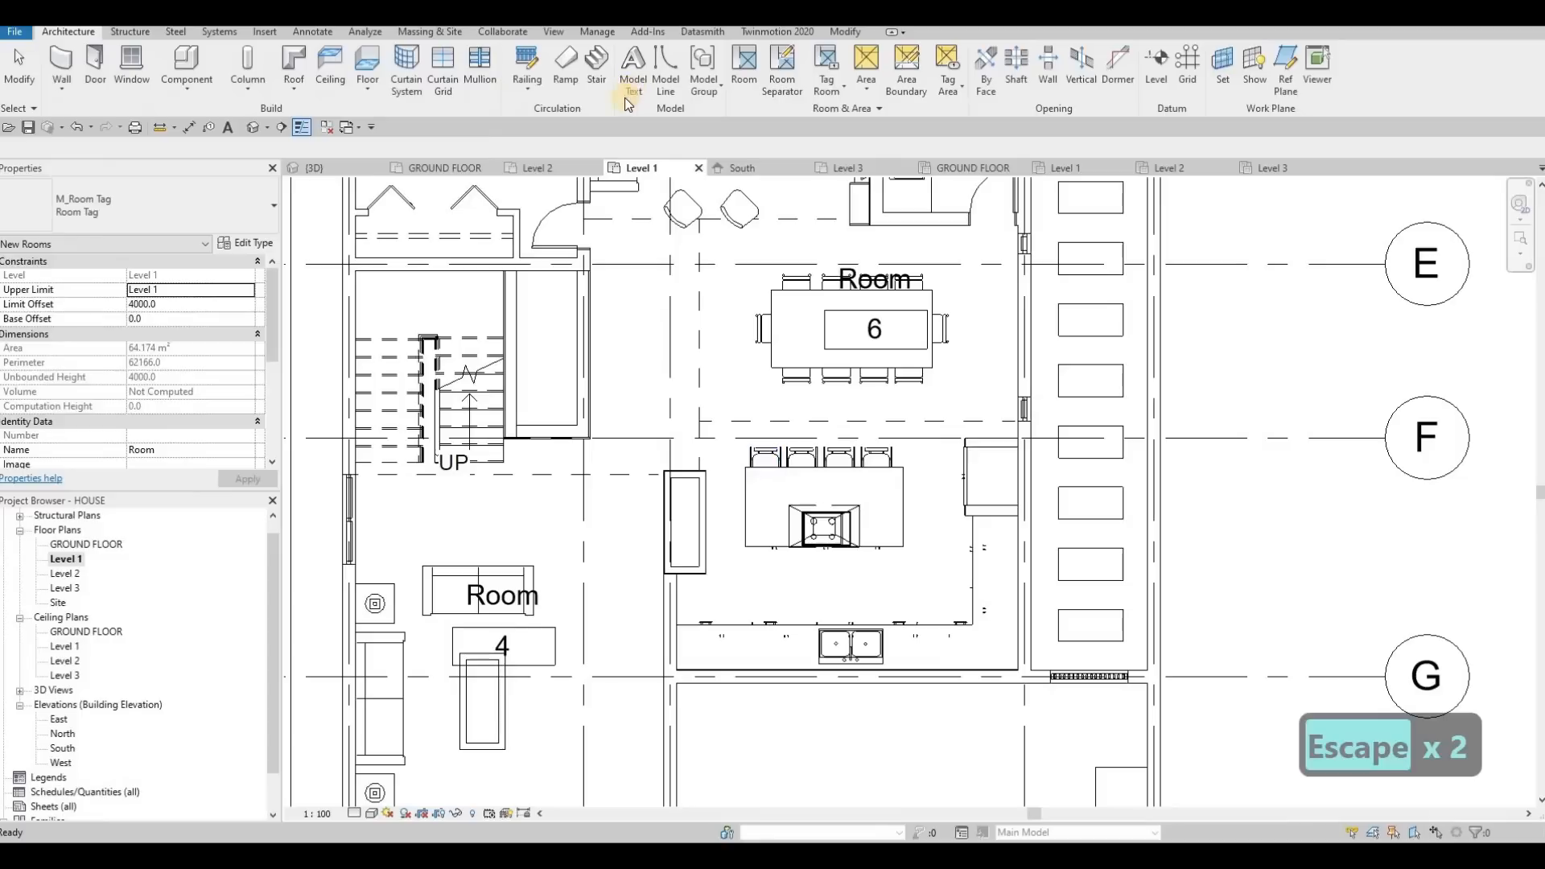
# Move the vertical room separation line on the dining area's hallway side into line with the kitchen wall
pyautogui.click(701, 470)
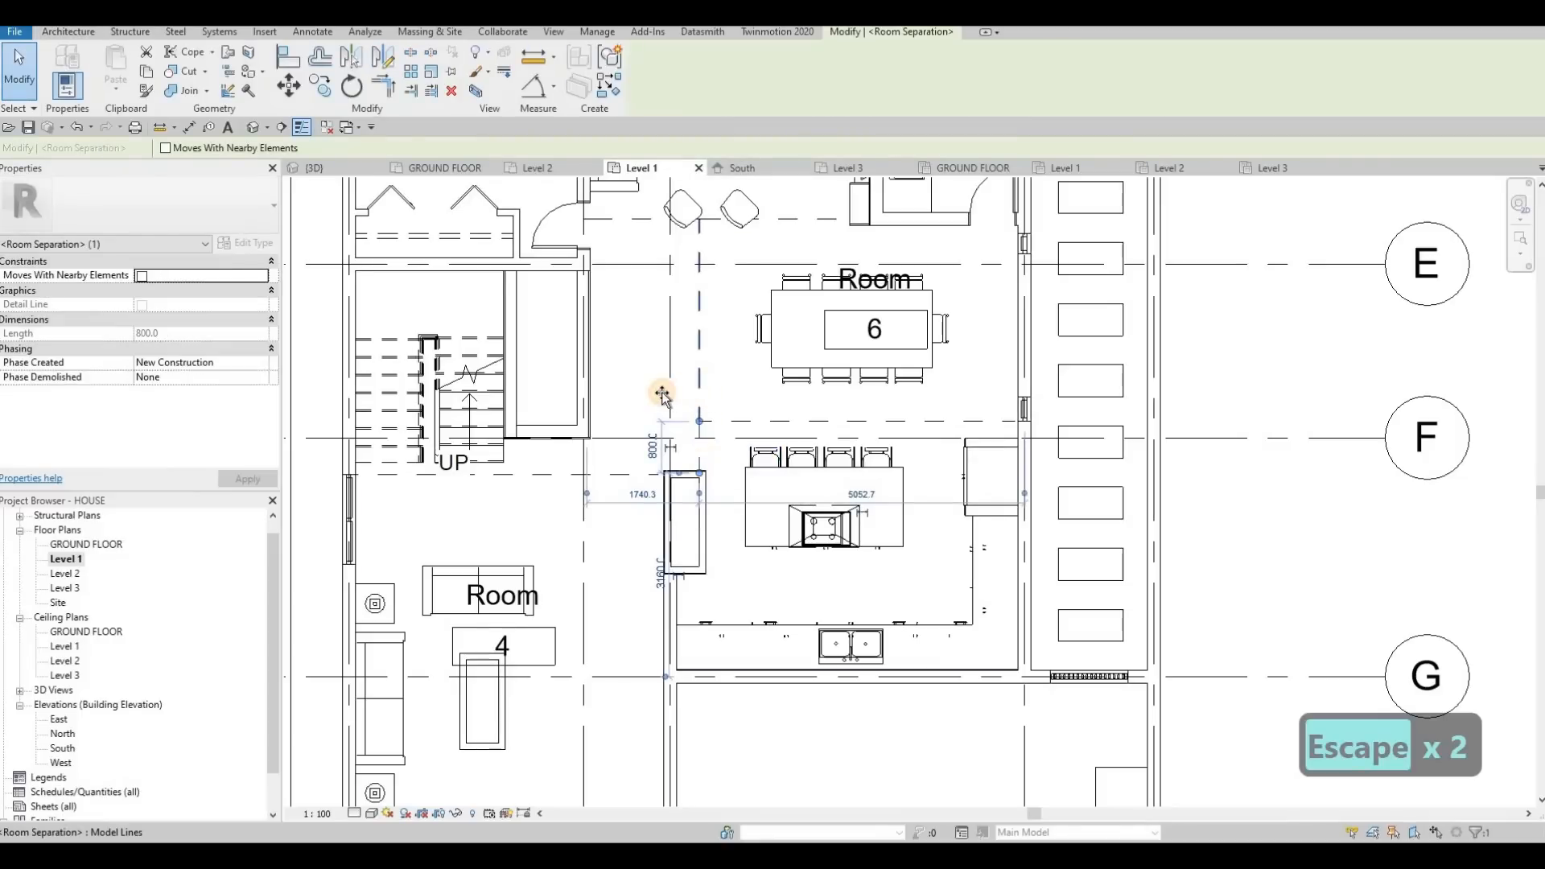
pyautogui.moveTo(662, 394); pyautogui.dragTo(673, 394)
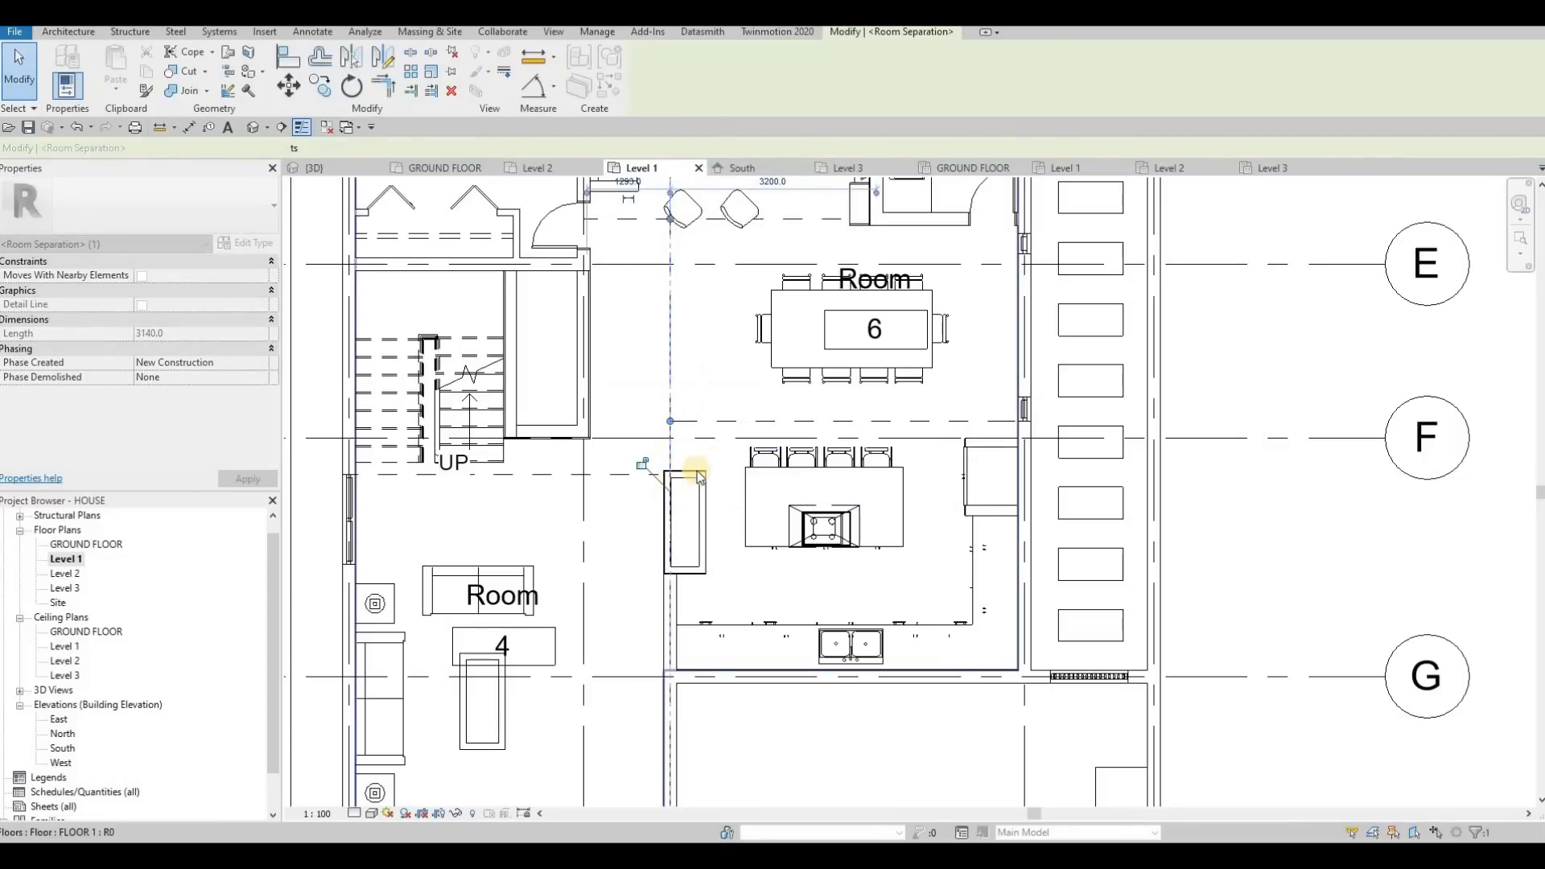
# Extend the short vertical room separation line beside the kitchen cabinet to the end of the interior kitchen wall
pyautogui.press('Escape')
pyautogui.press('Escape')
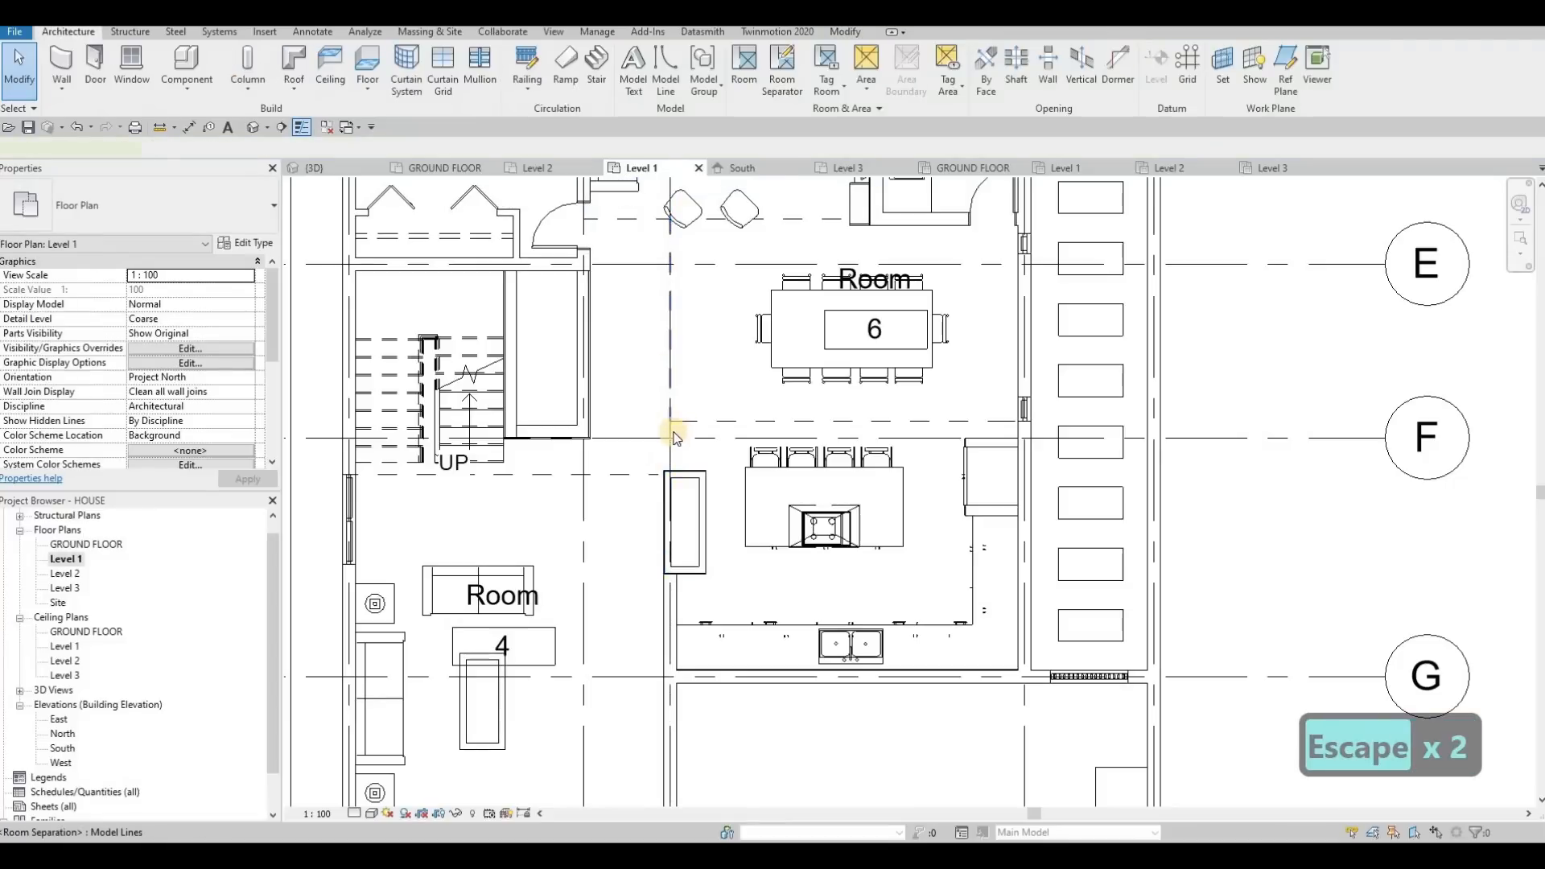
pyautogui.click(670, 441)
pyautogui.click(672, 447)
pyautogui.press('Escape')
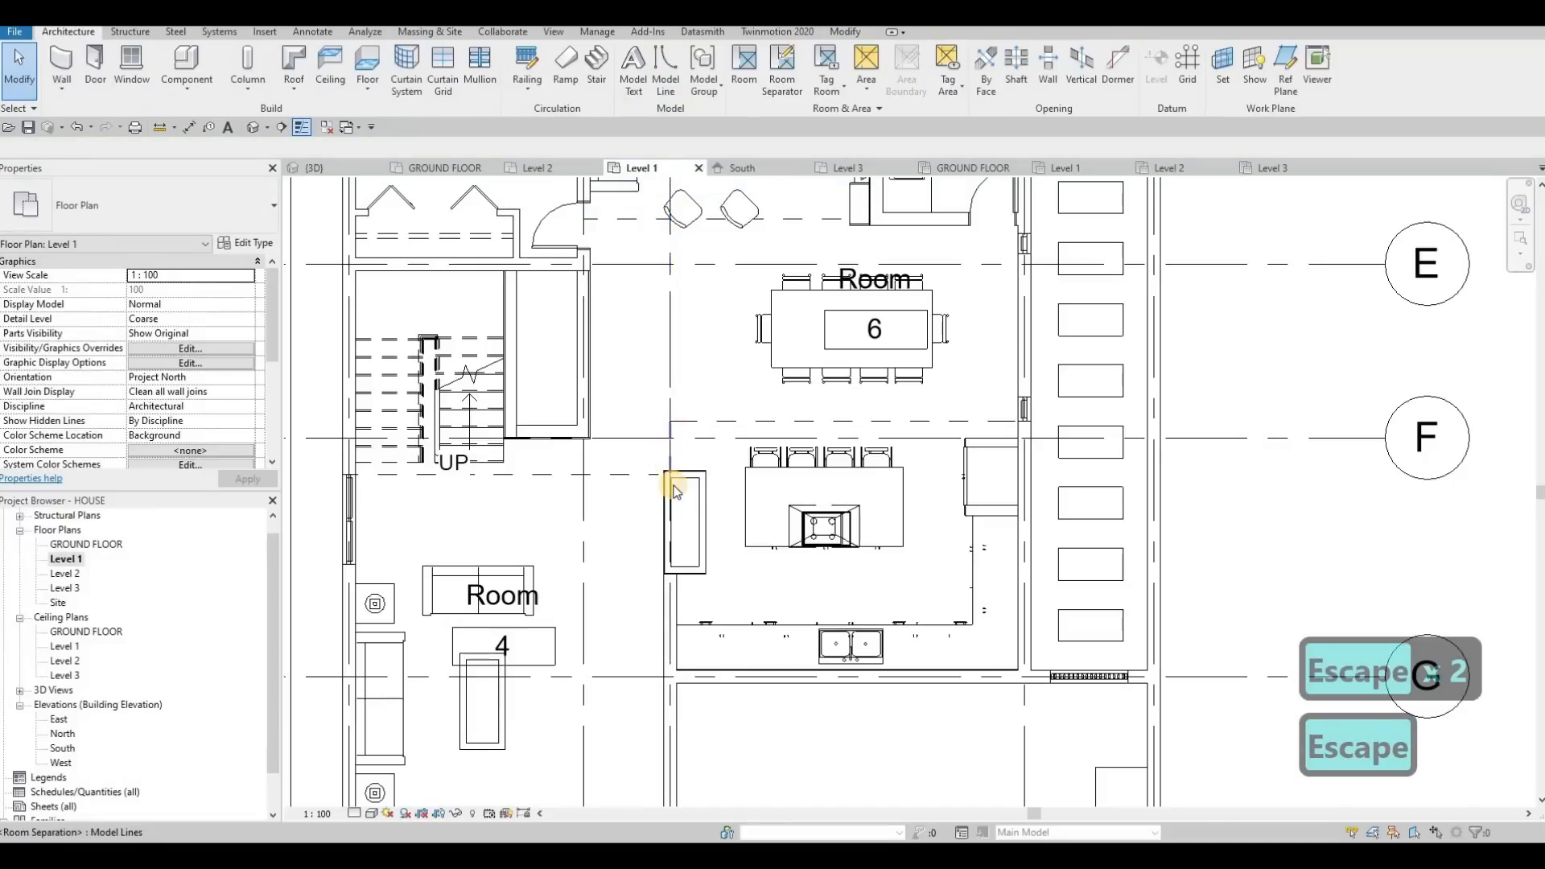
pyautogui.click(670, 471)
pyautogui.moveTo(671, 473); pyautogui.dragTo(666, 572)
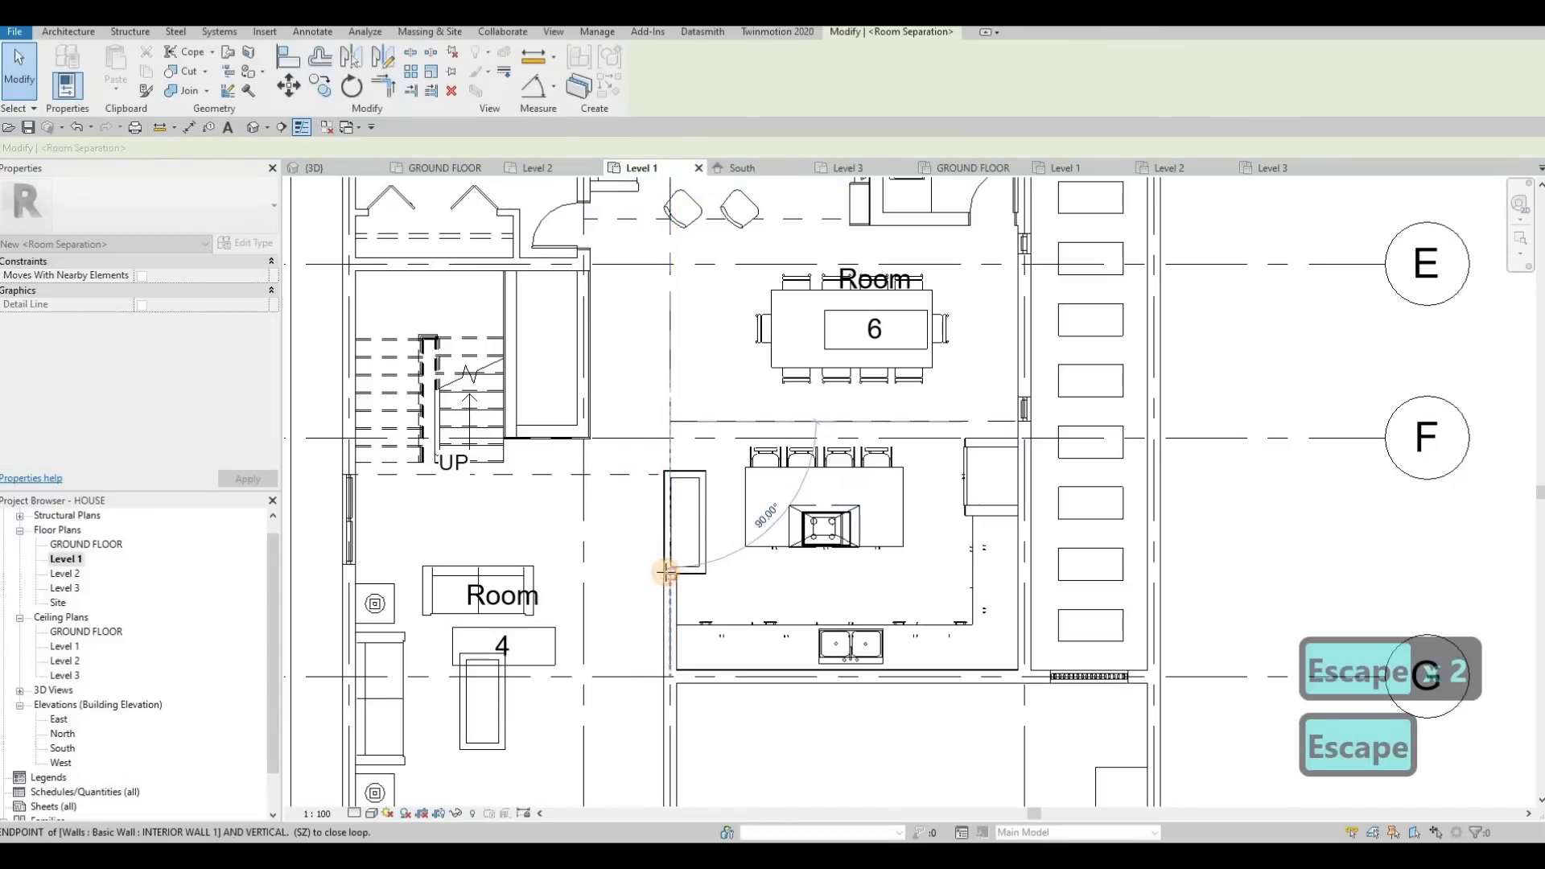
pyautogui.press('Escape')
pyautogui.press('Escape')
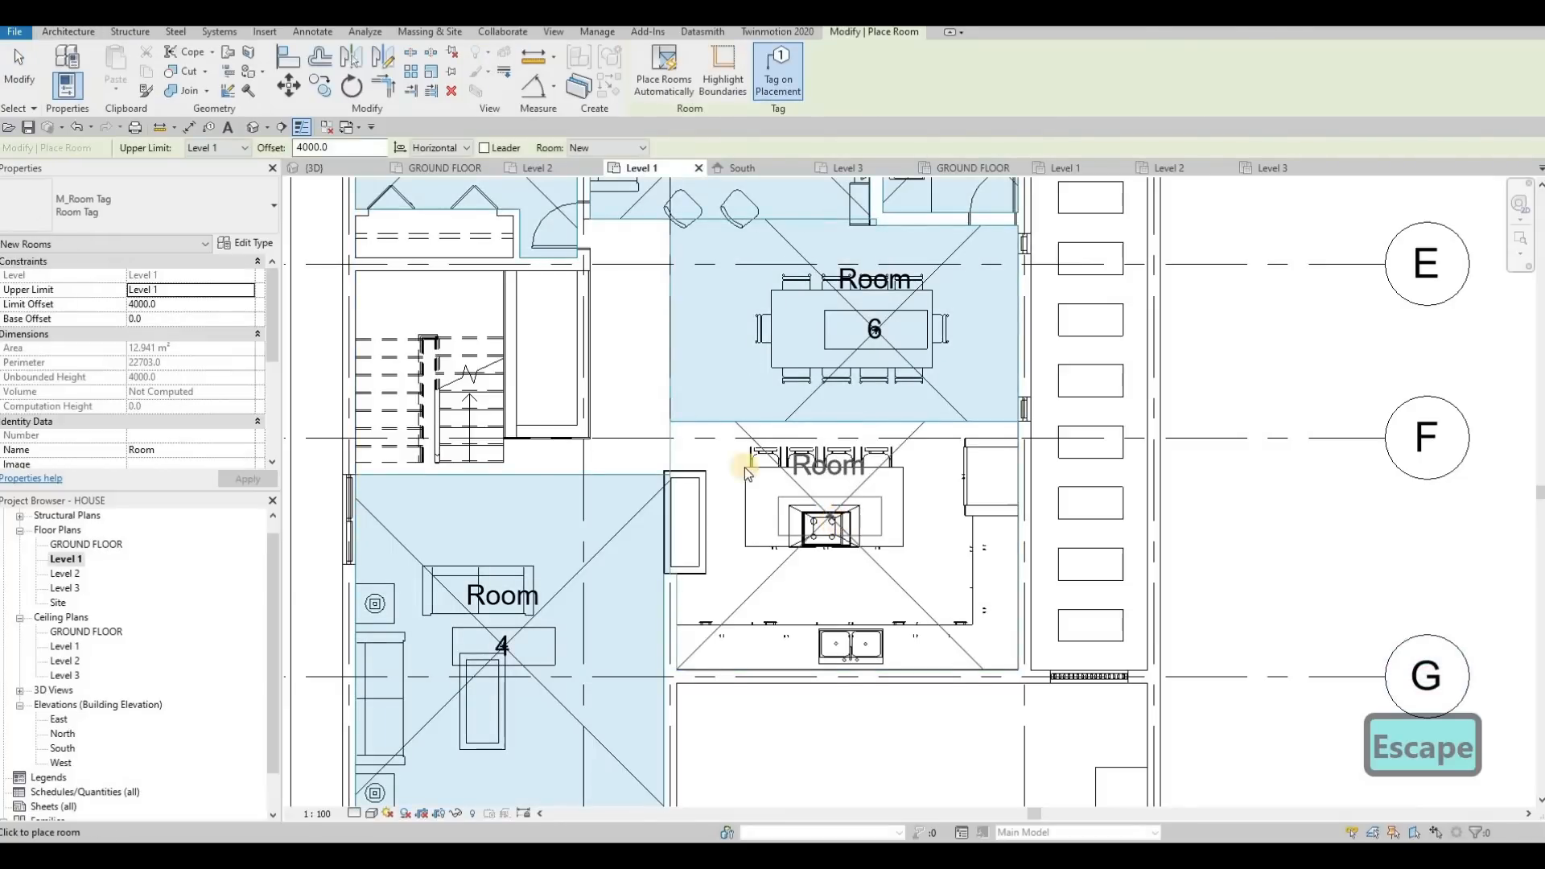
# Place a tagged room in the kitchen area
pyautogui.moveTo(641, 352); pyautogui.dragTo(731, 457, button='middle')
pyautogui.press('Escape')
pyautogui.press('Escape')
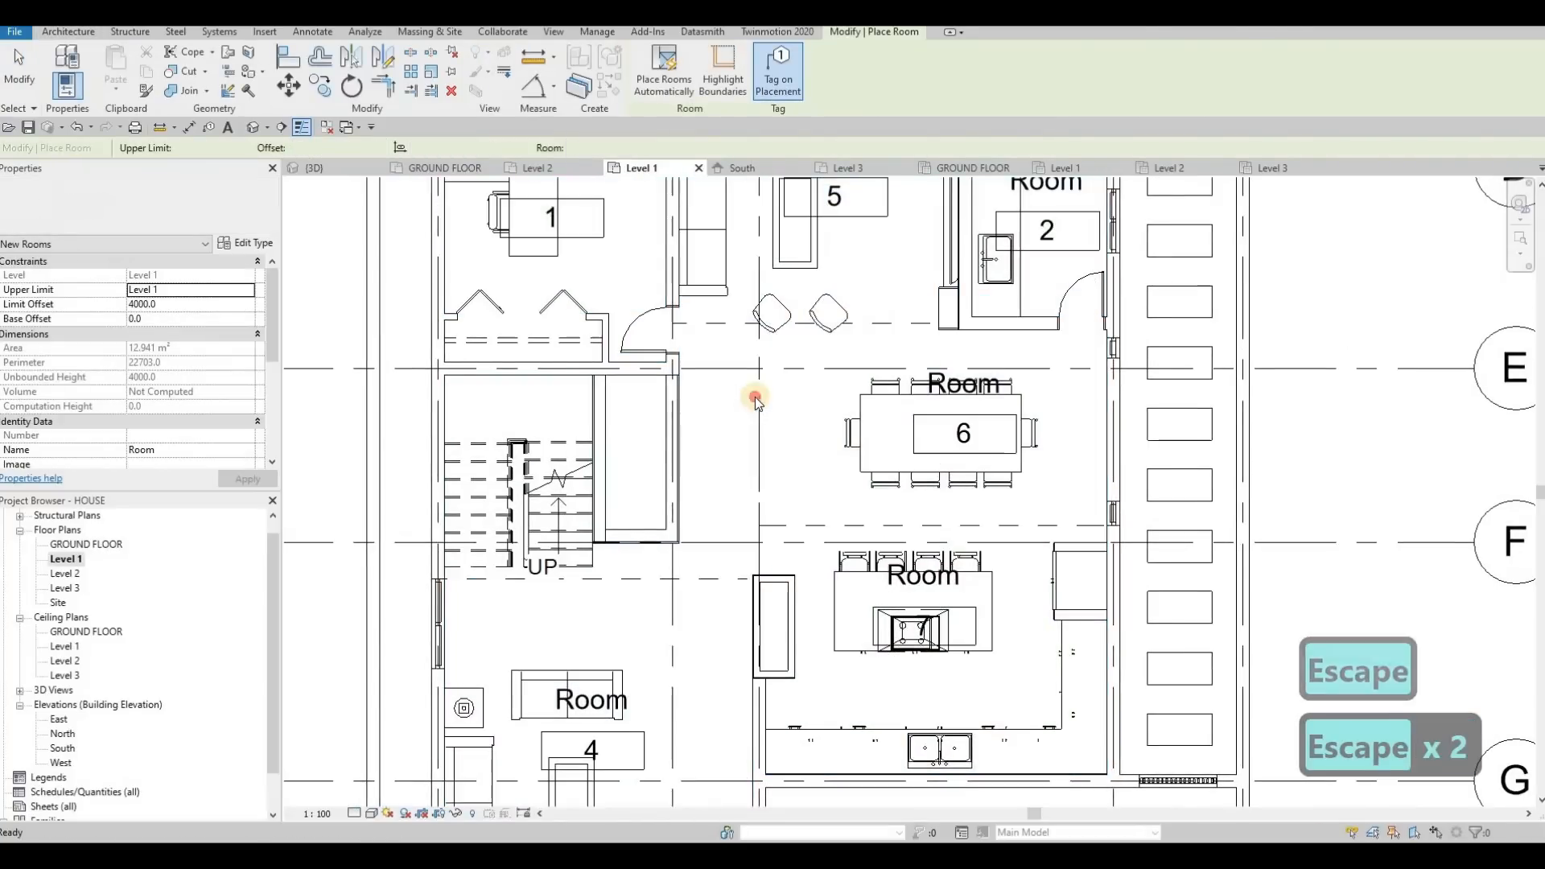
# Extend the horizontal room separation line between the dining and kitchen areas across the hallway to the wall beside the stairs
pyautogui.click(759, 353)
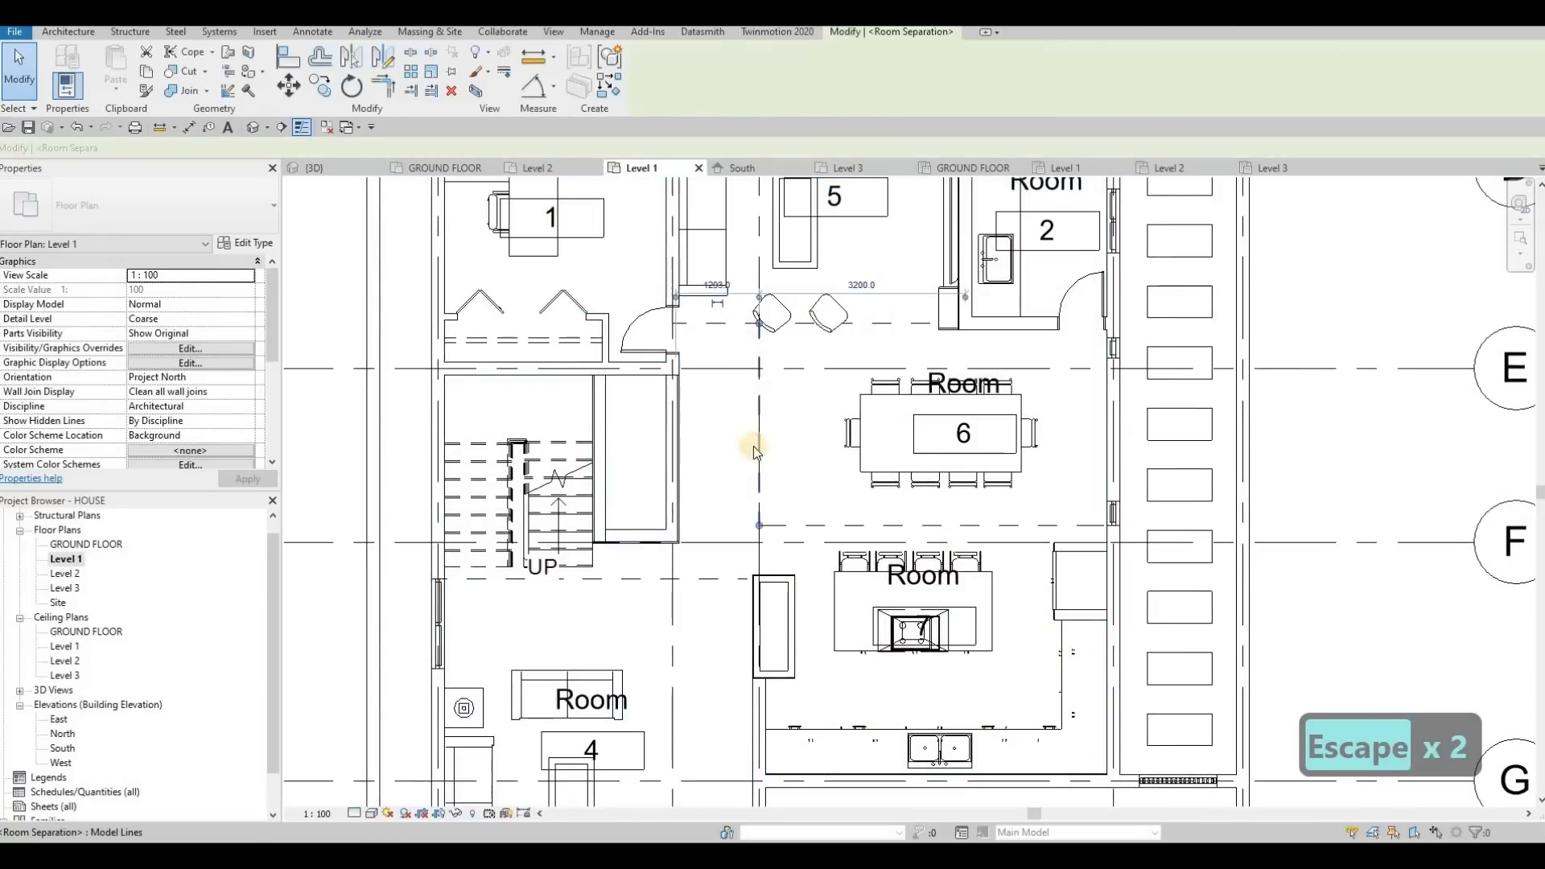
pyautogui.press('Escape')
pyautogui.click(765, 525)
pyautogui.moveTo(759, 526); pyautogui.dragTo(677, 526)
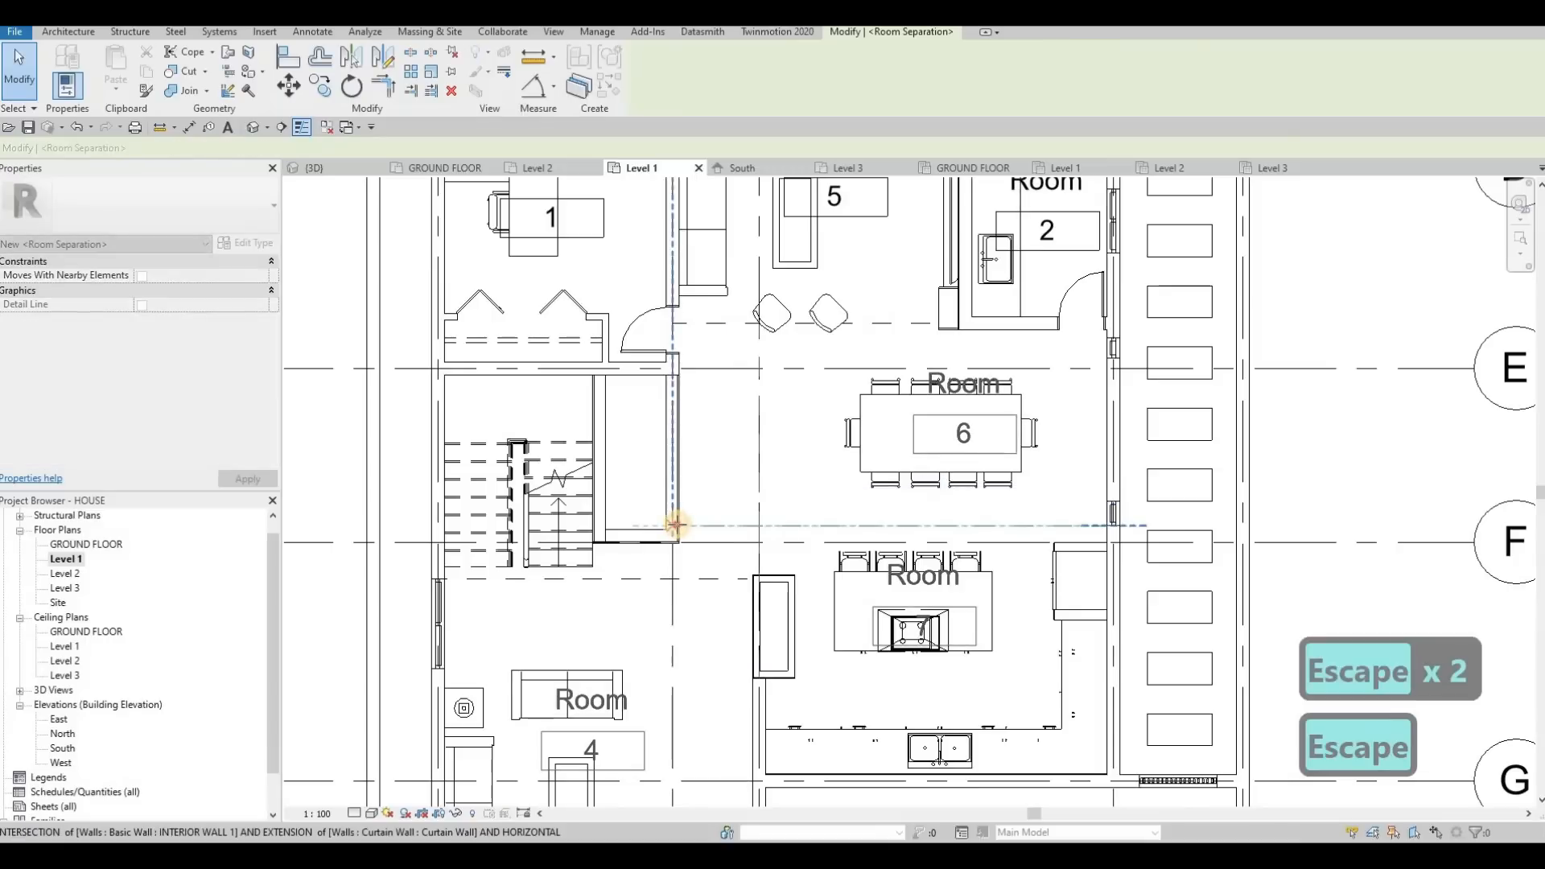
pyautogui.press('Escape')
pyautogui.press('Escape')
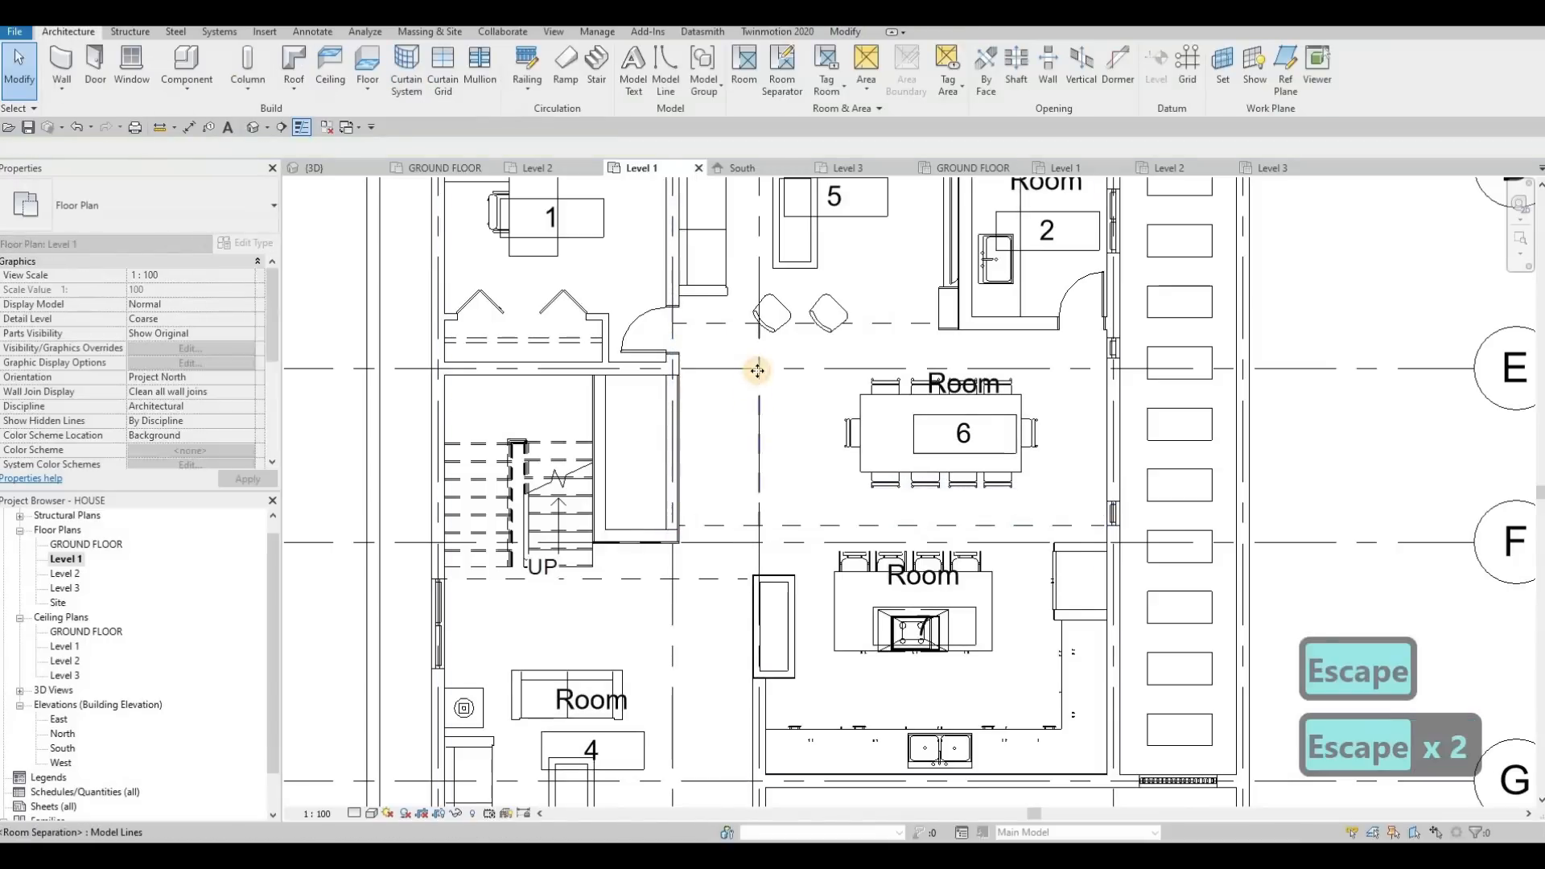
# Delete the vertical room separation line on the dining area's hallway side
pyautogui.click(758, 369)
pyautogui.press('Delete')
pyautogui.press('Escape')
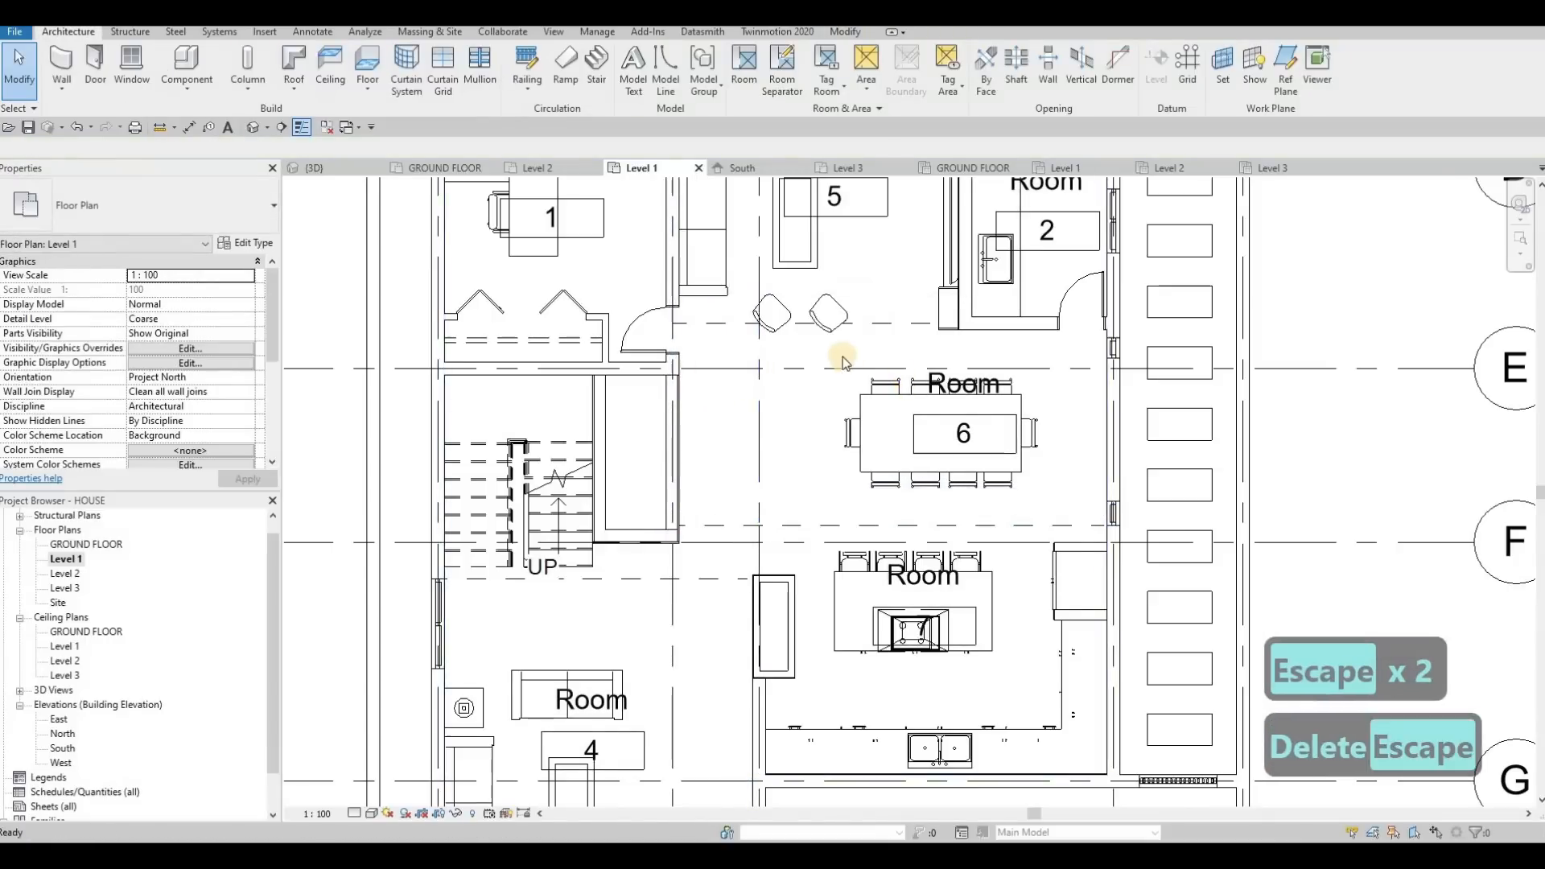
# Place a tagged room in the staircase area and finish room placement
pyautogui.moveTo(704, 385); pyautogui.dragTo(818, 500, button='middle')
pyautogui.scroll(-1, 818, 500)
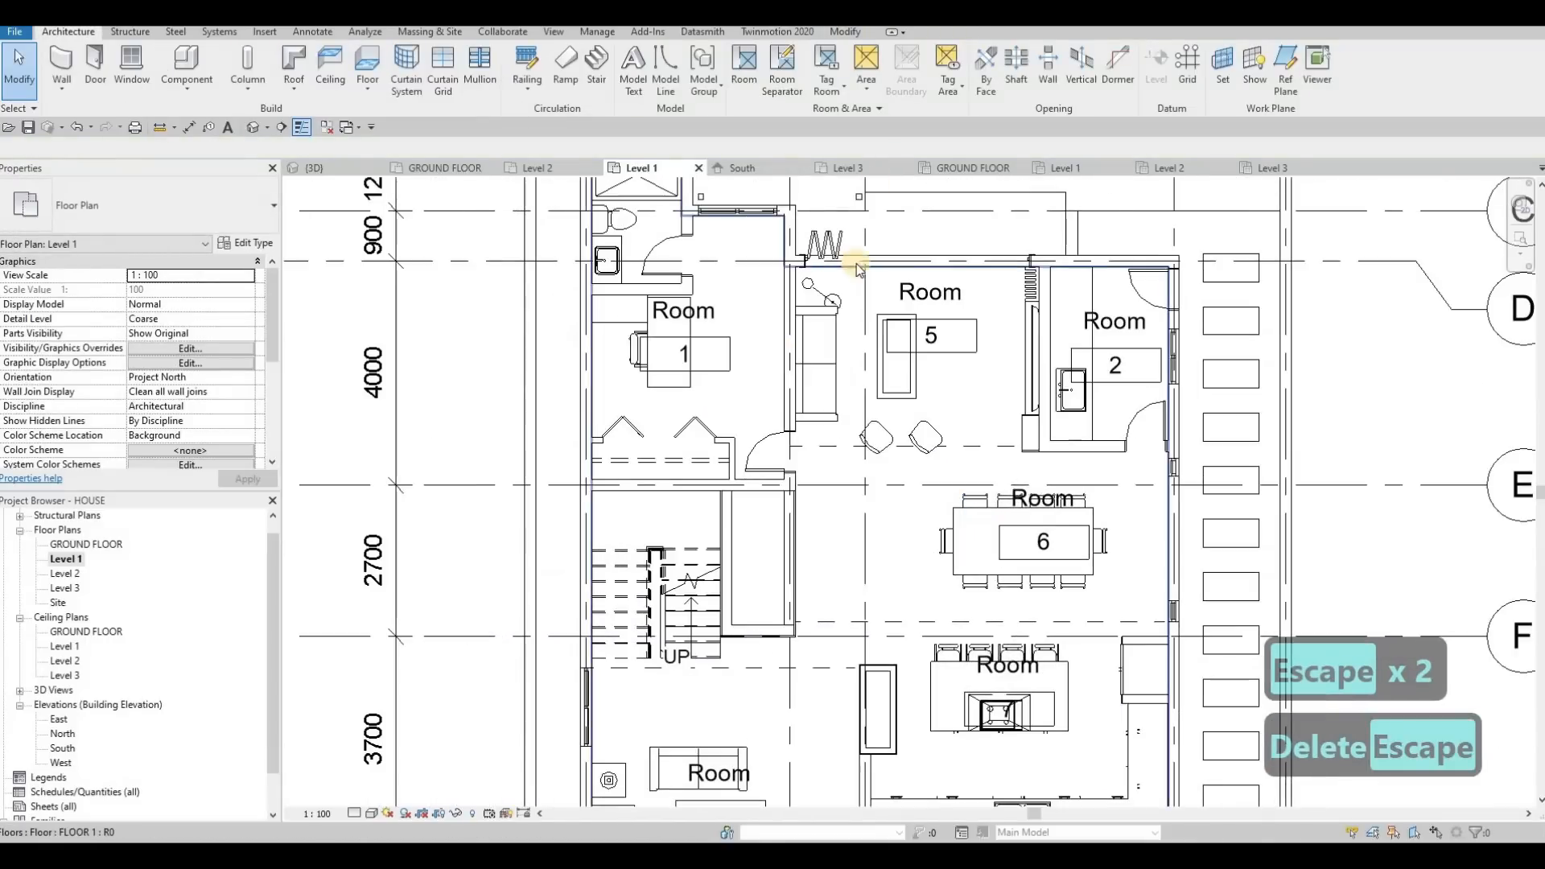
pyautogui.click(746, 66)
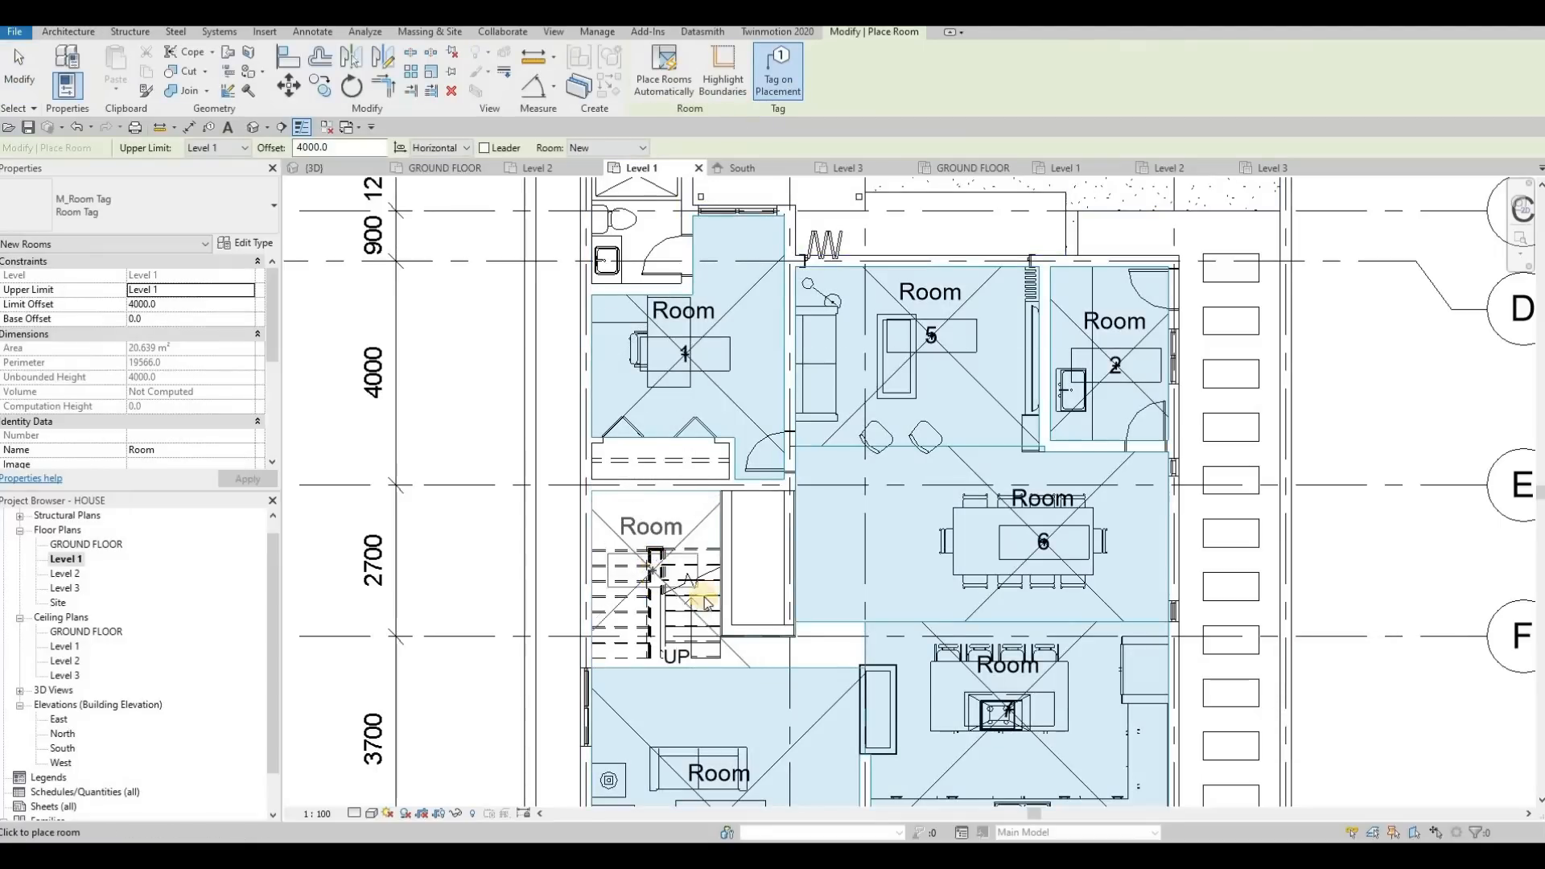
pyautogui.click(683, 546)
pyautogui.press('Escape')
pyautogui.press('Escape')
pyautogui.press('Escape')
pyautogui.press('Escape')
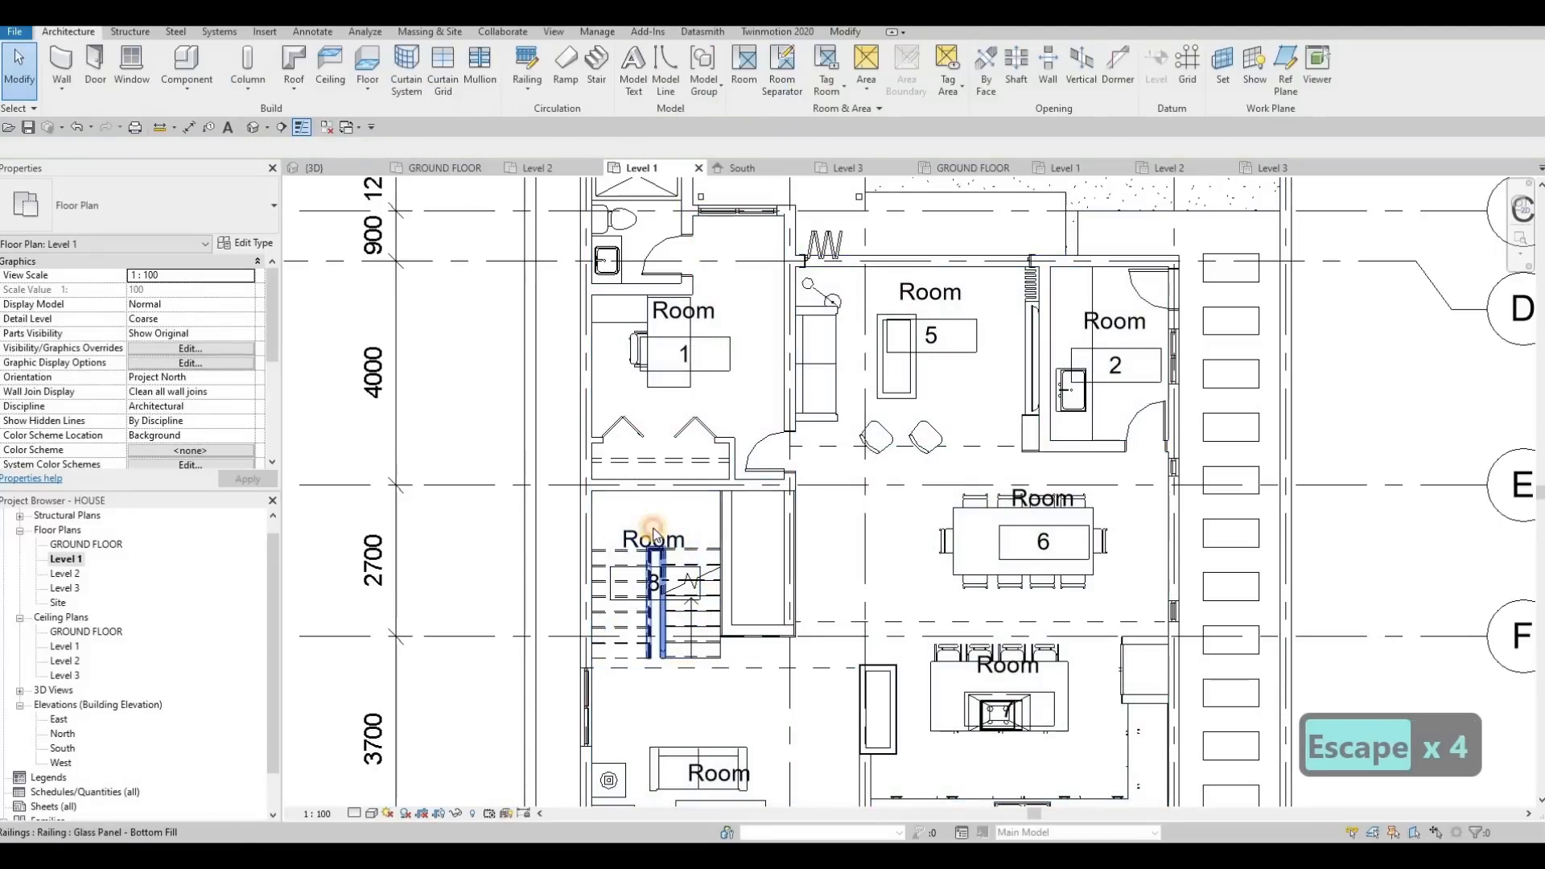
# Rename the staircase room to STAIRS in its room tag, in capital letters
pyautogui.click(641, 539)
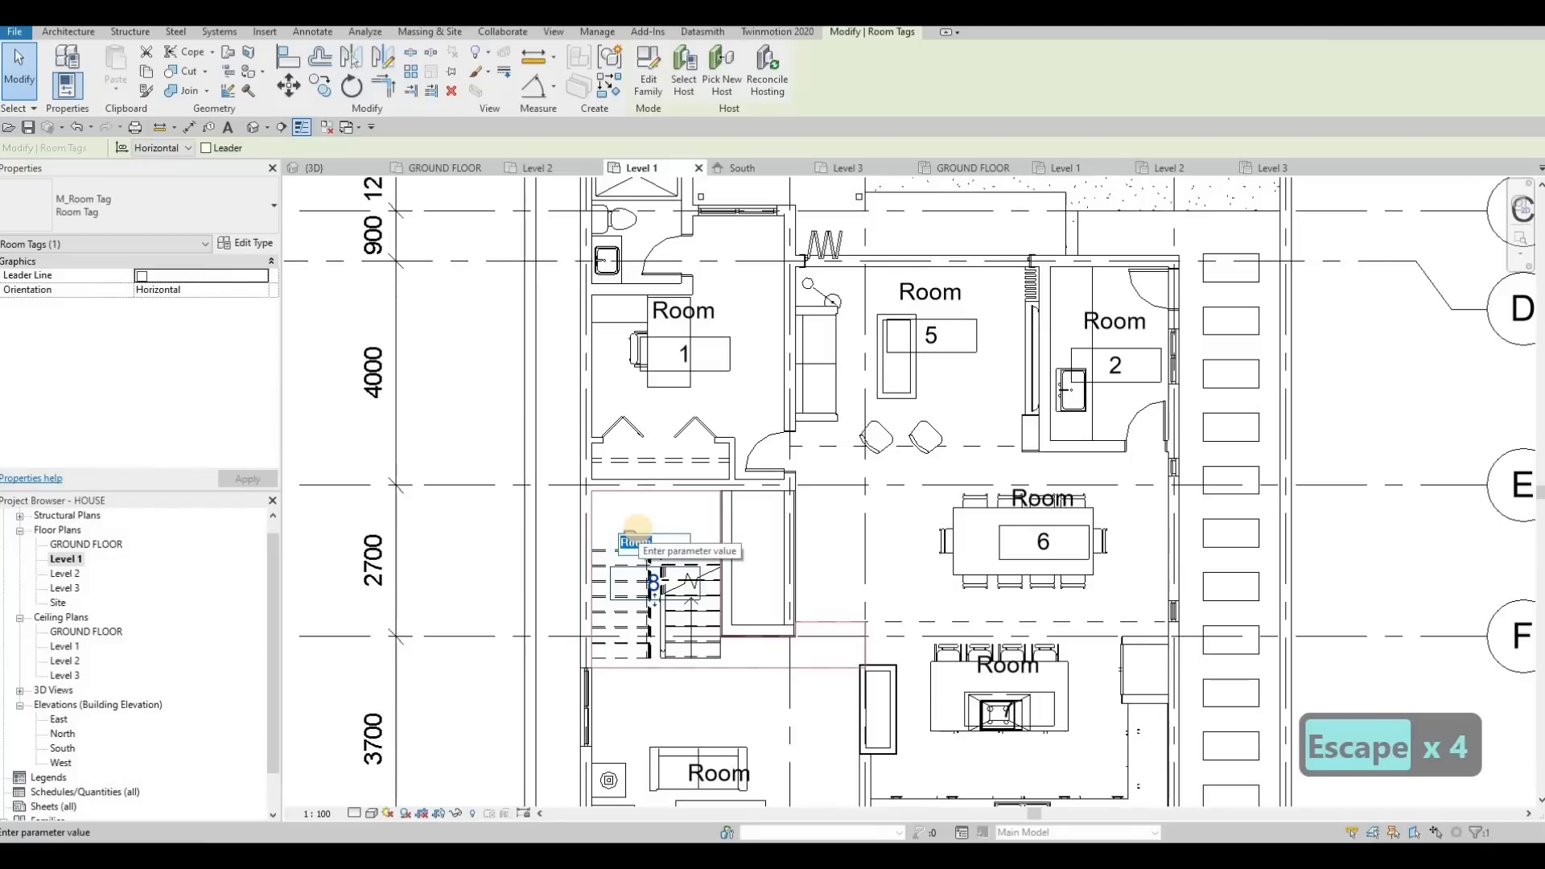
pyautogui.write('stairs')
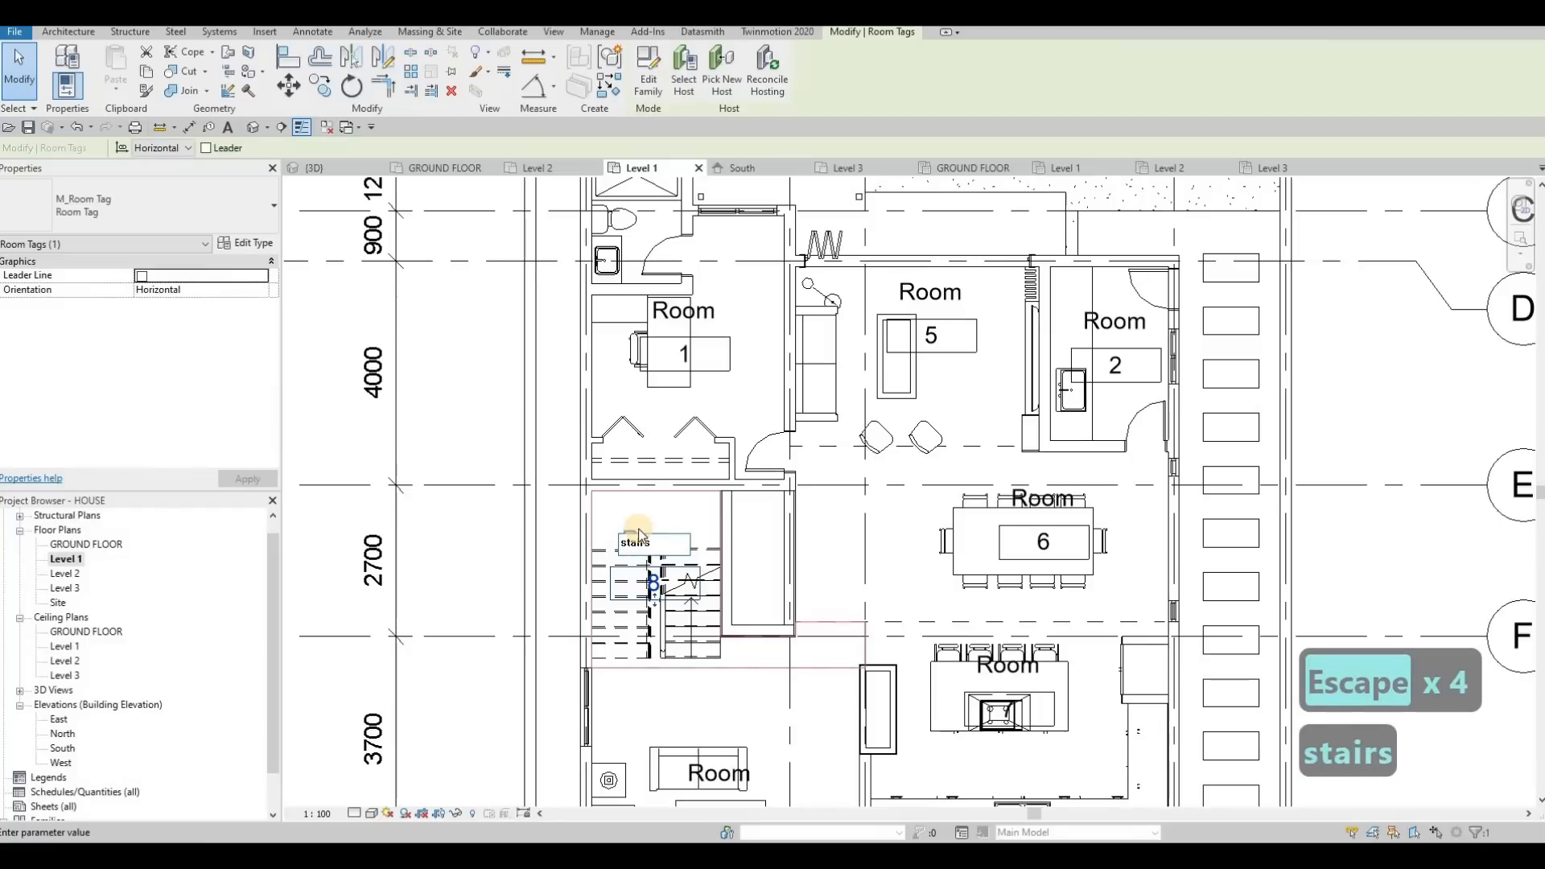
pyautogui.press('BackSpace')
pyautogui.press('BackSpace')
pyautogui.press('BackSpace')
pyautogui.press('BackSpace')
pyautogui.press('BackSpace')
pyautogui.press('BackSpace')
pyautogui.press('BackSpace')
pyautogui.press('BackSpace')
pyautogui.press('BackSpace')
pyautogui.press('BackSpace')
pyautogui.press('BackSpace')
pyautogui.press('BackSpace')
pyautogui.press('BackSpace')
pyautogui.press('capslock')
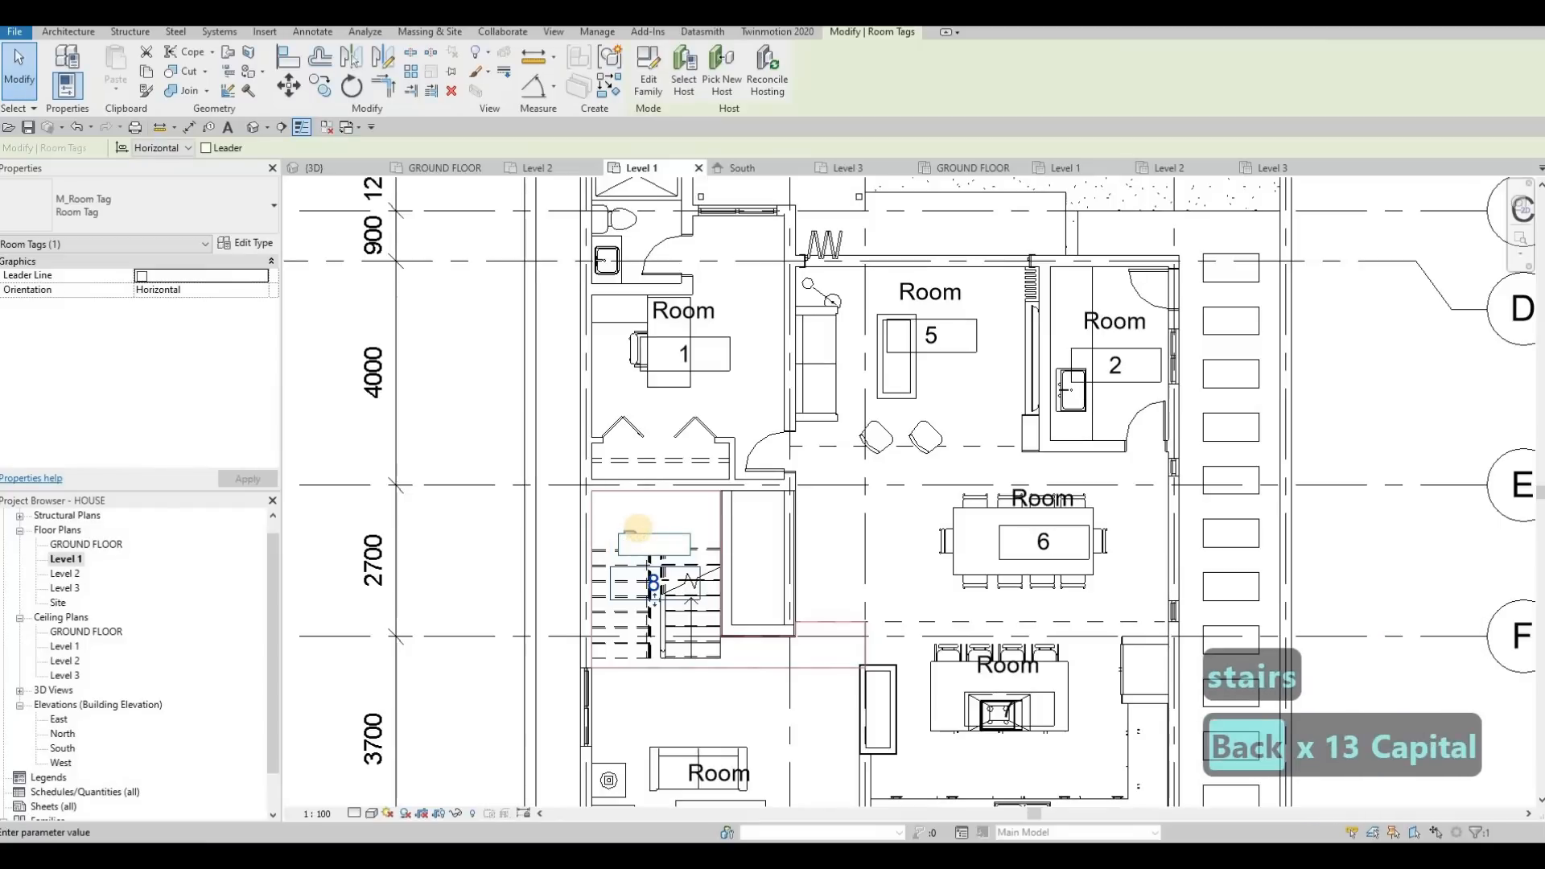
pyautogui.write('STARIS')
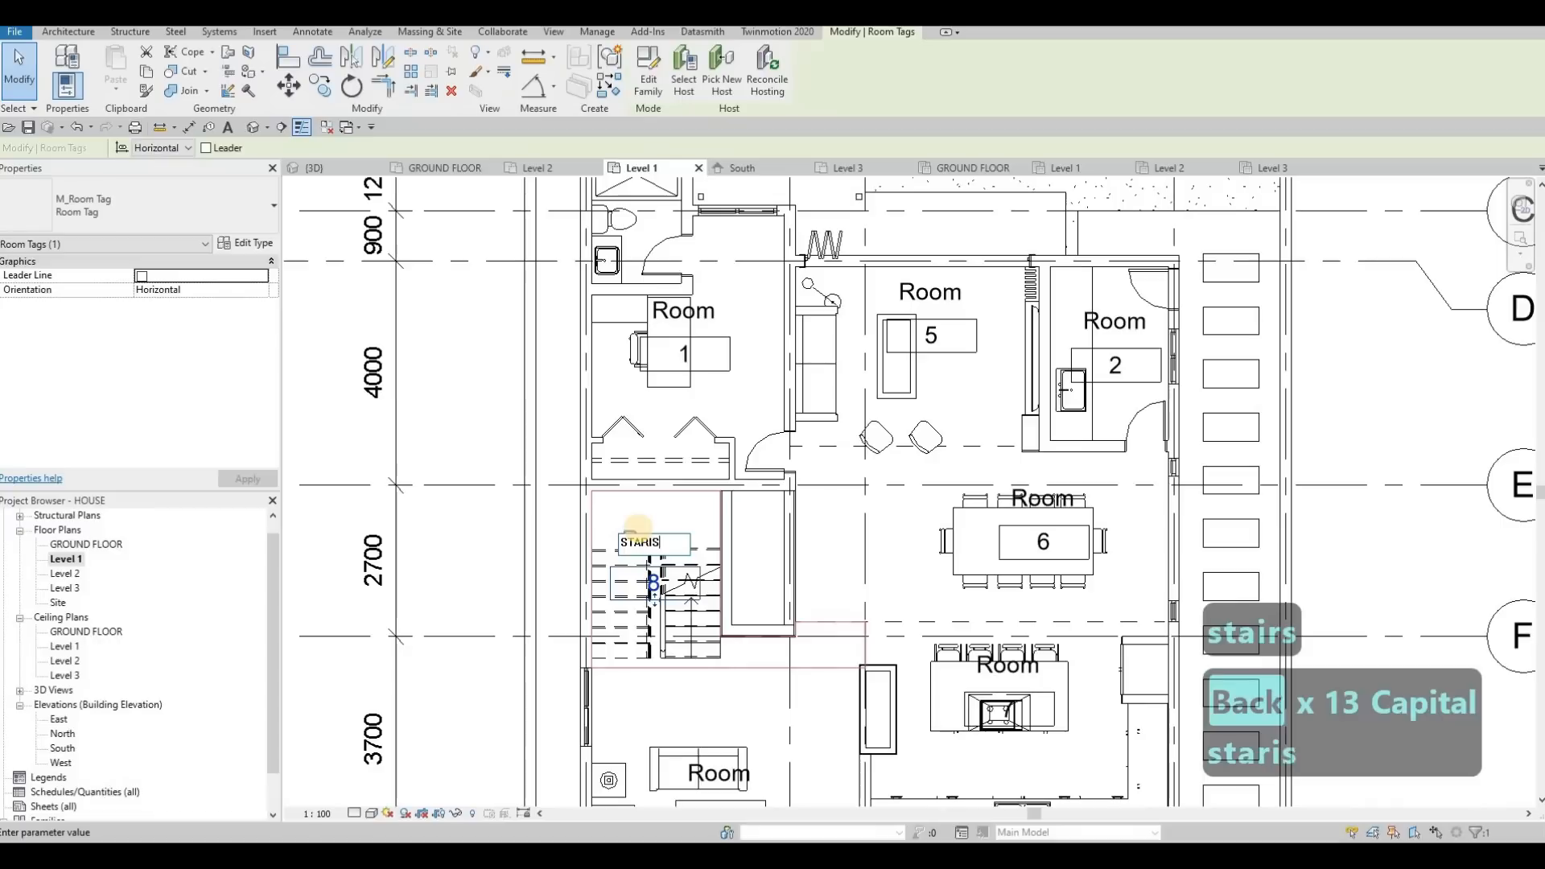
pyautogui.press('BackSpace')
pyautogui.press('BackSpace')
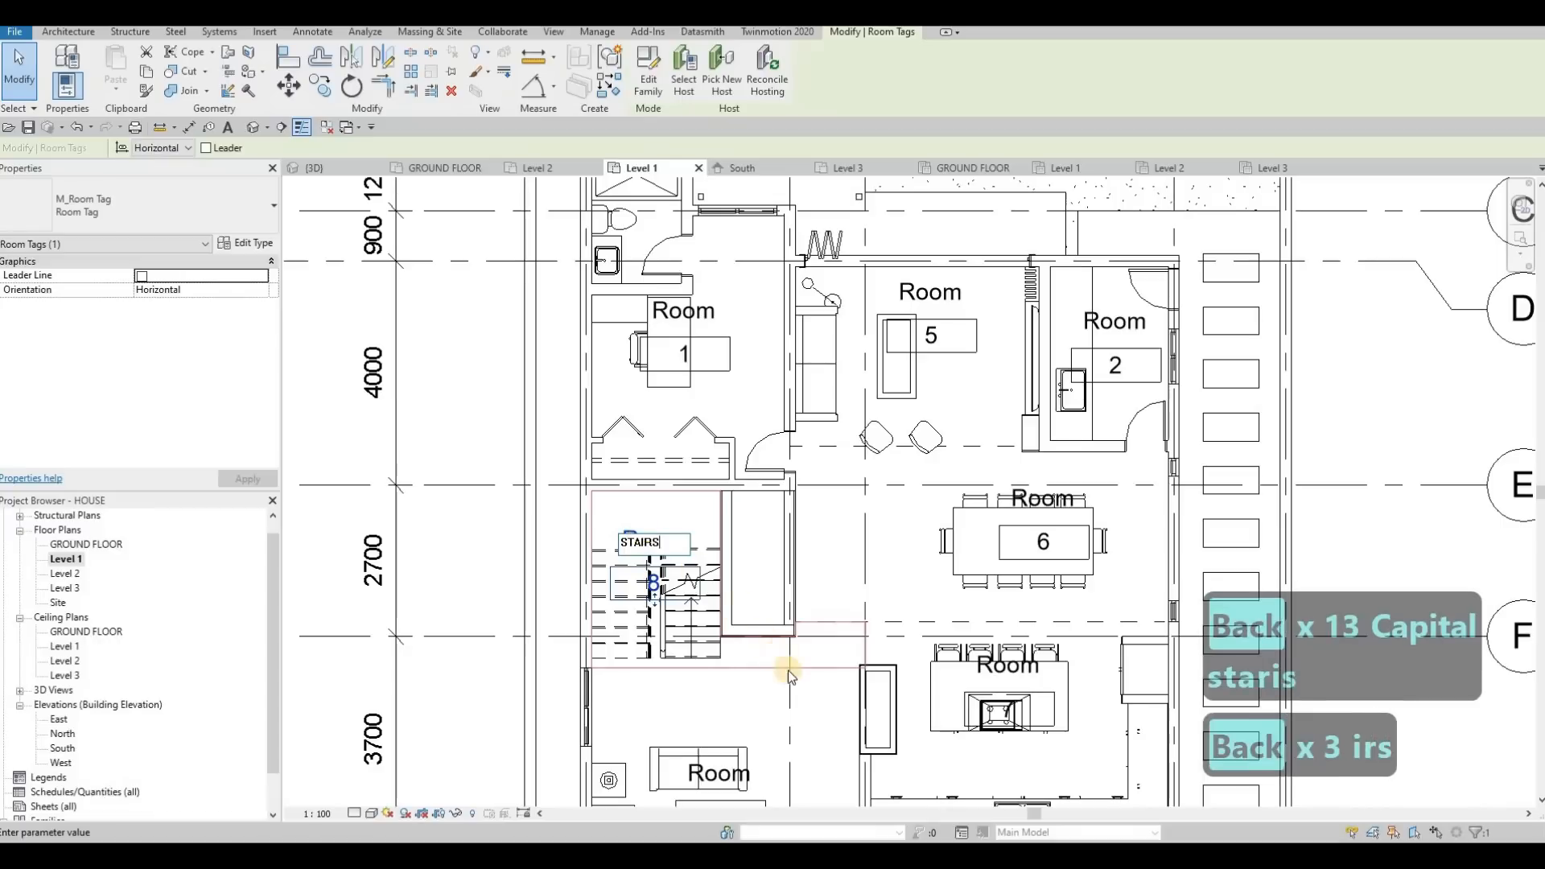
pyautogui.click(809, 697)
pyautogui.press('Escape')
pyautogui.press('Escape')
# Rename room 4, the area with the sofas below the stairs, to LIVING in its tag
pyautogui.scroll(-3, 736, 606)
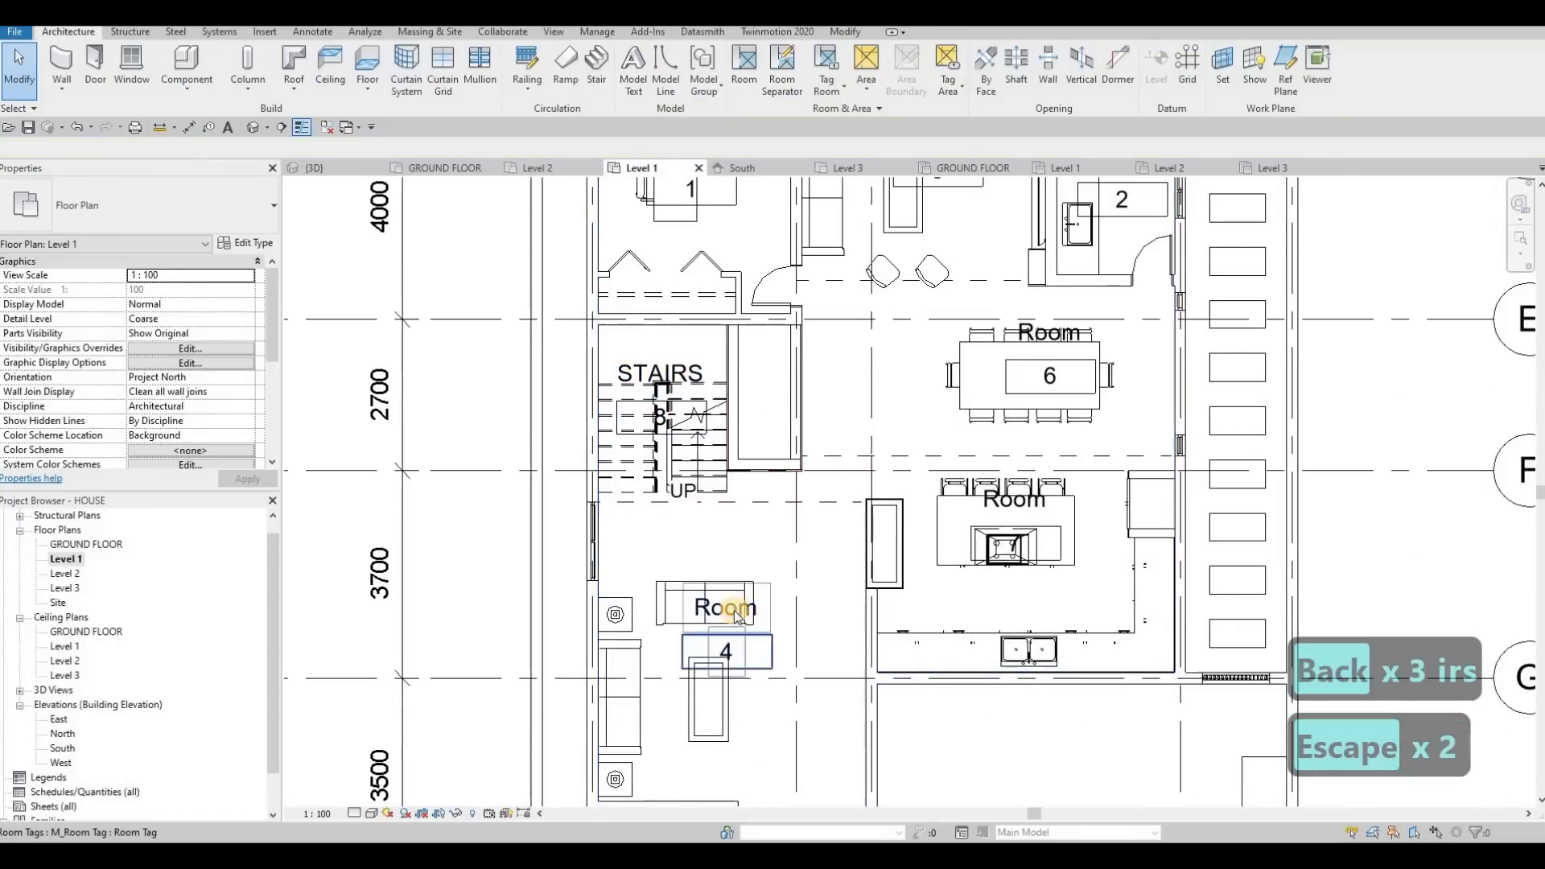
pyautogui.click(783, 619)
pyautogui.scroll(-3, 805, 580)
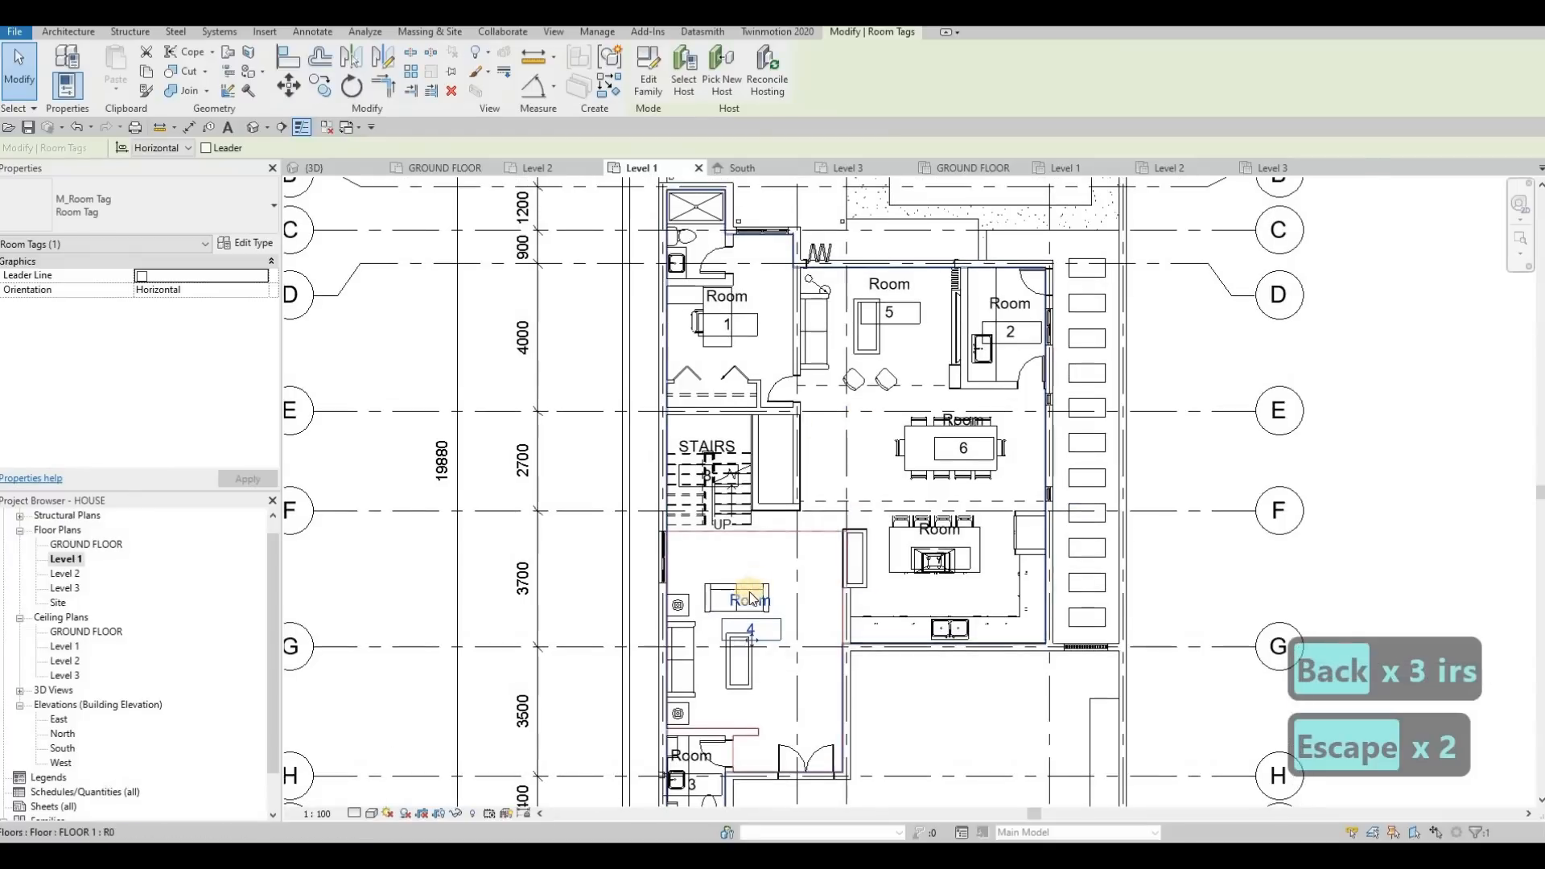
pyautogui.click(750, 602)
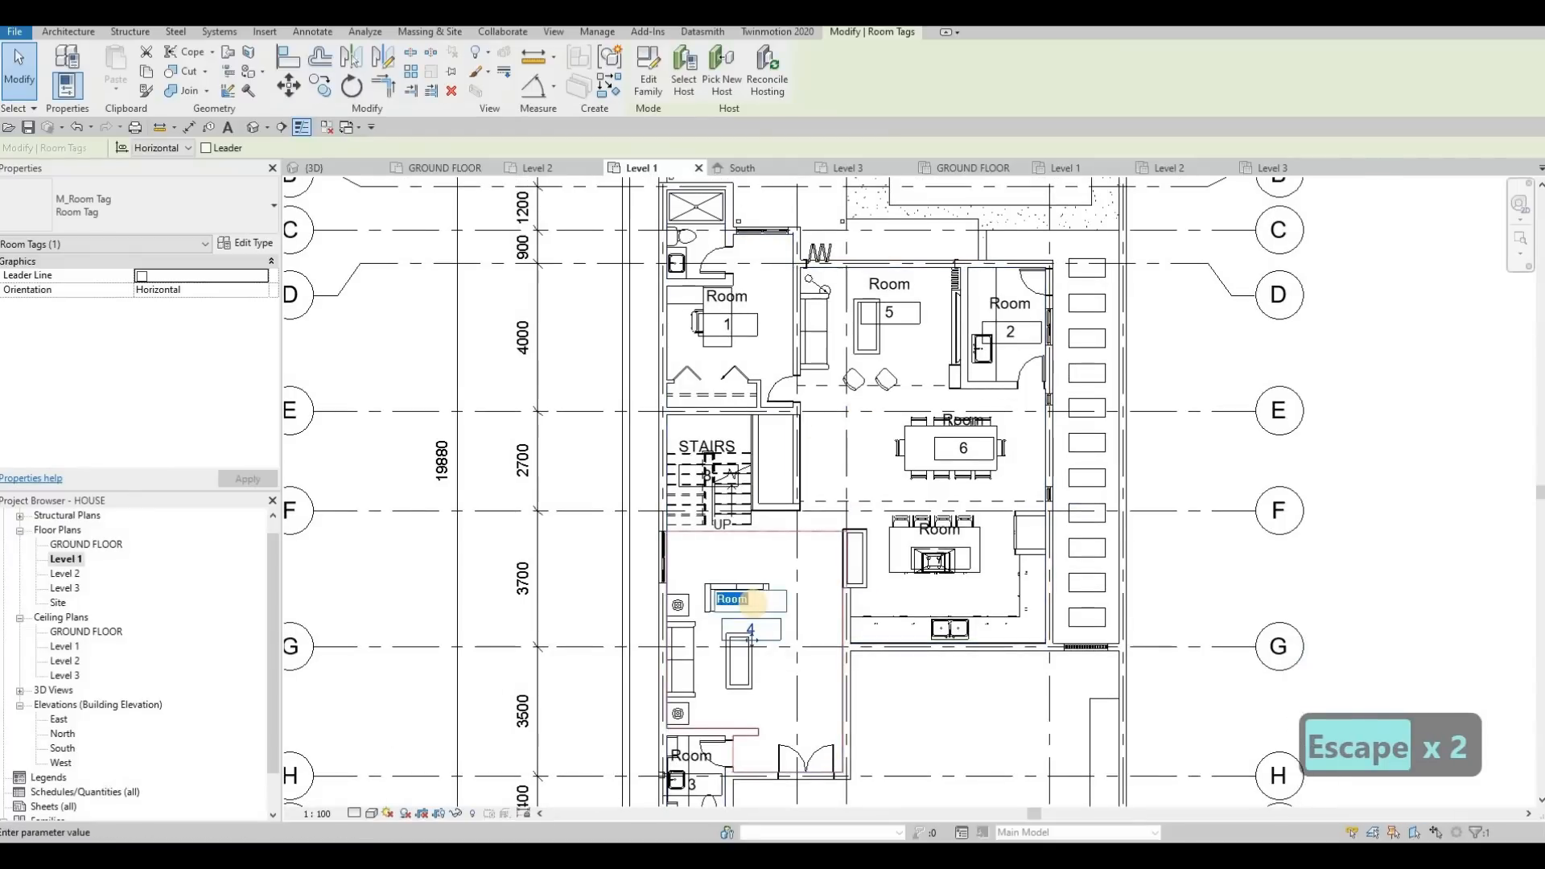
pyautogui.write('living')
pyautogui.click(721, 717)
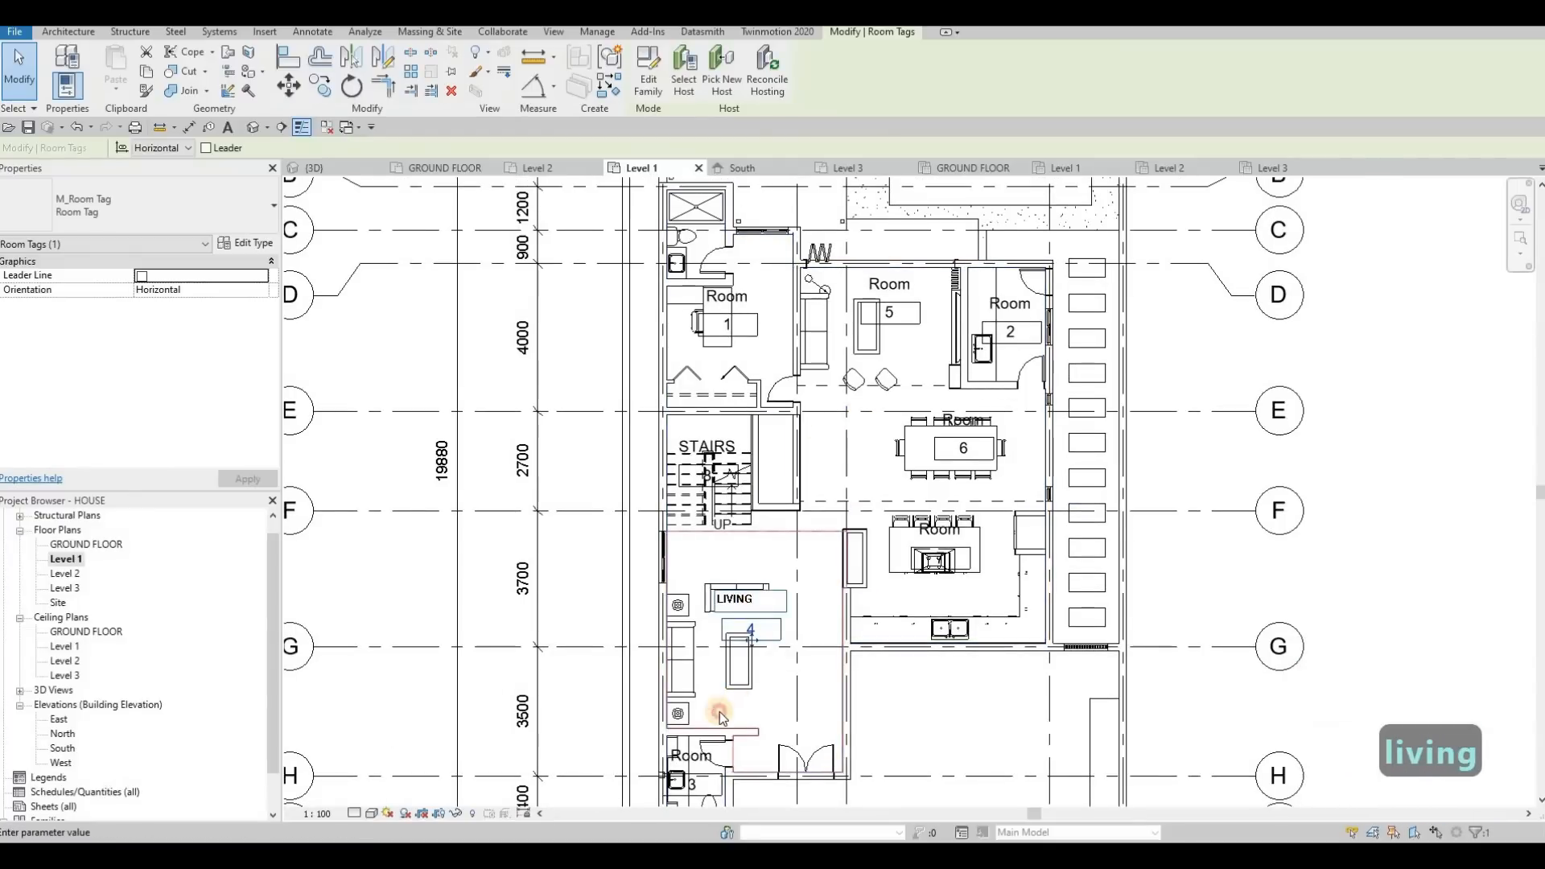
pyautogui.press('Escape')
# Rename room 3, the small washroom beside the living area, to PR in its tag
pyautogui.scroll(4, 719, 633)
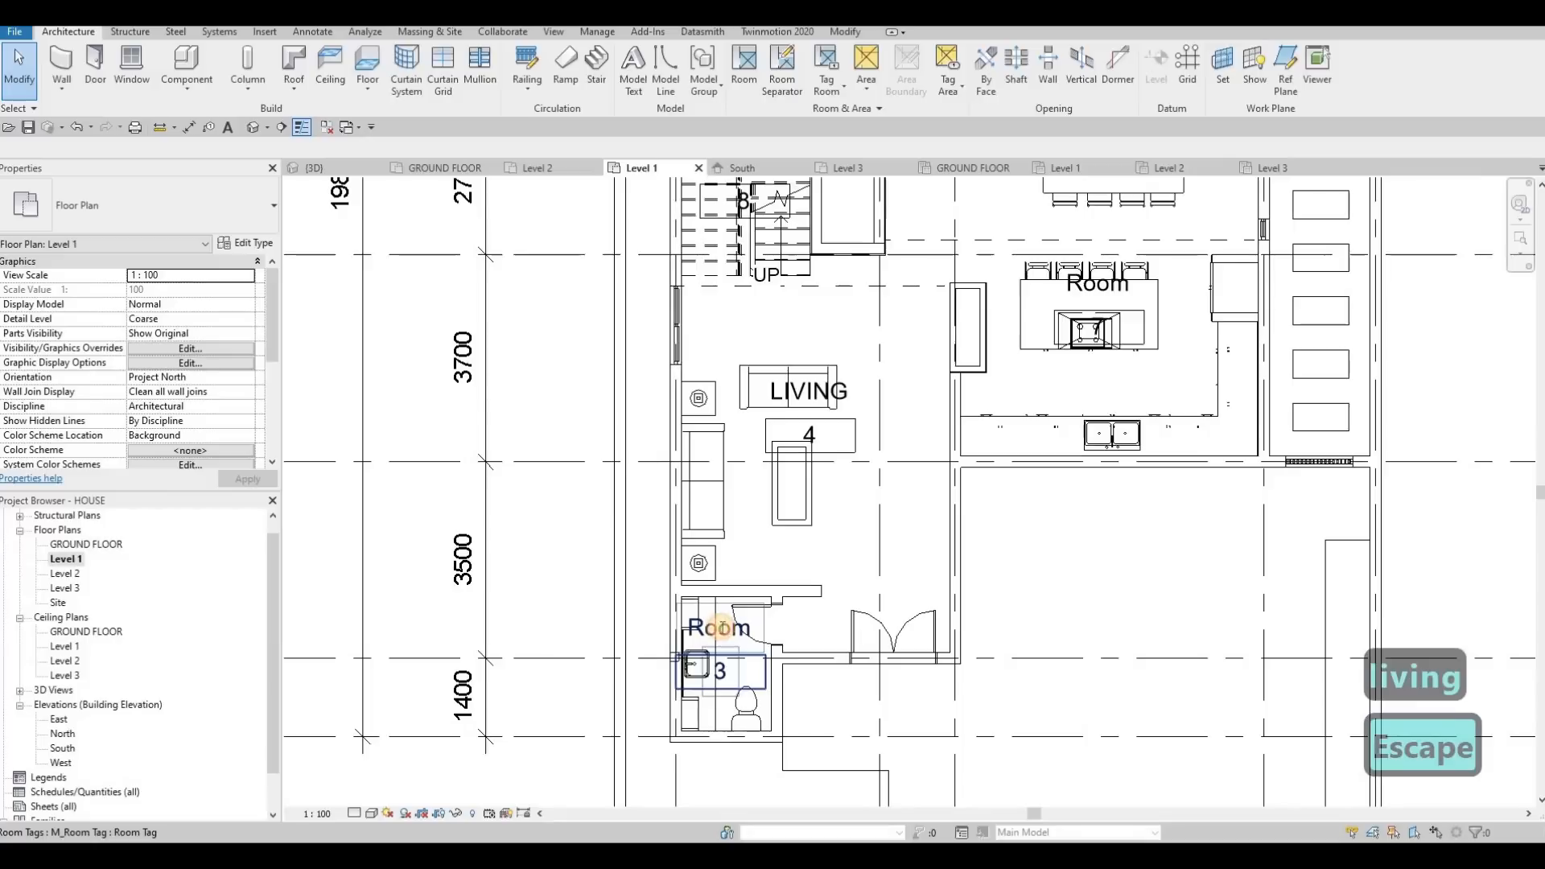
pyautogui.doubleClick(720, 629)
pyautogui.write('p')
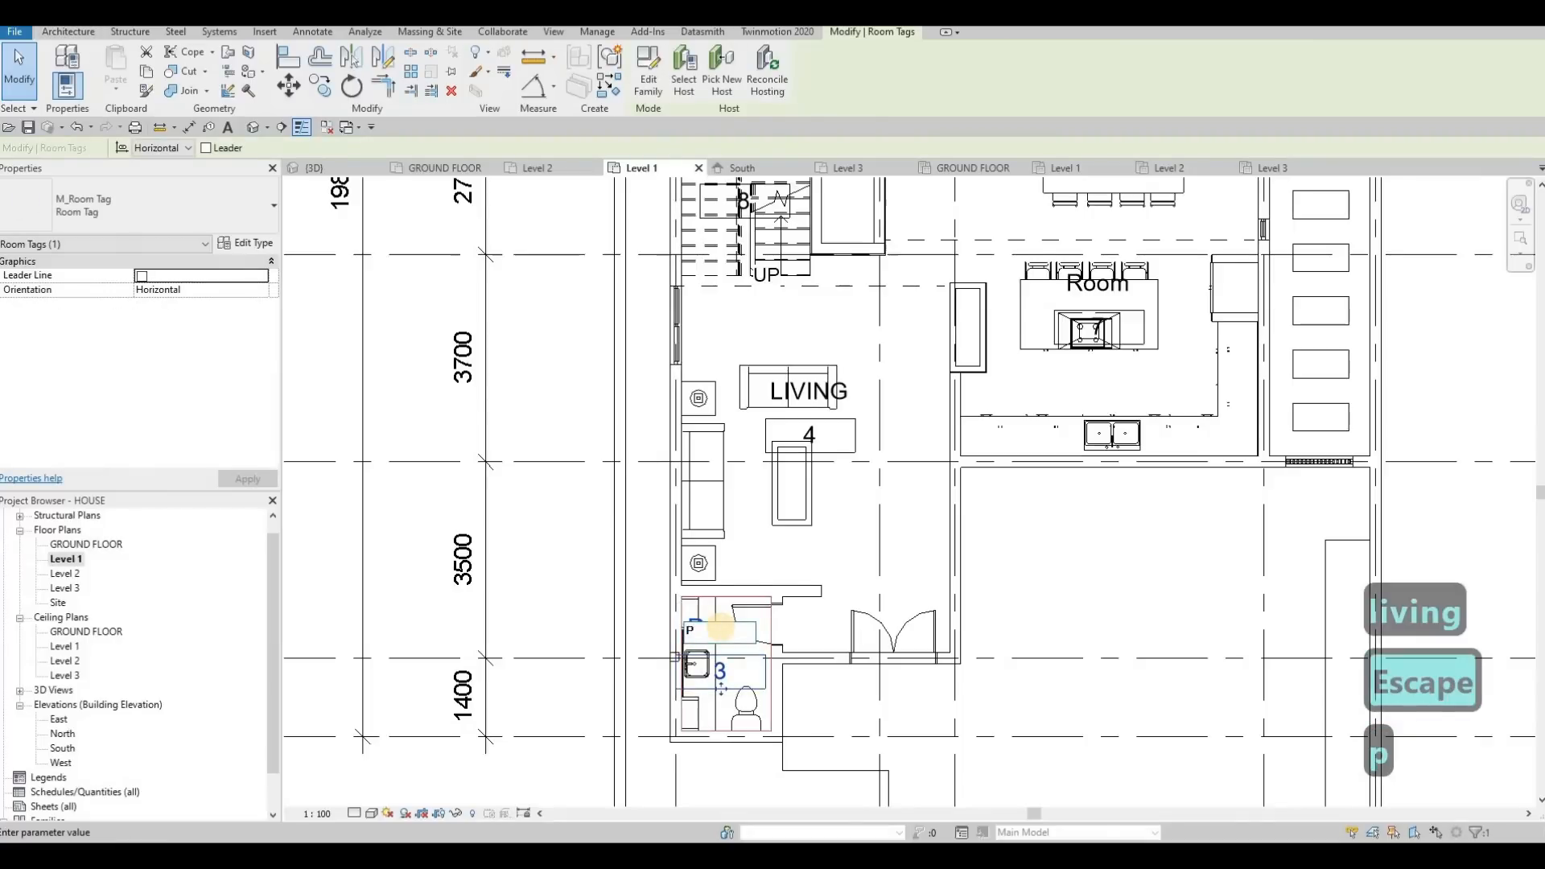
pyautogui.write('r')
pyautogui.click(842, 562)
pyautogui.press('Escape')
# Rename room 7, at the cooking island, to KITCHEN in its tag
pyautogui.moveTo(1075, 302); pyautogui.dragTo(1003, 423, button='middle')
pyautogui.click(1019, 409)
pyautogui.doubleClick(1018, 407)
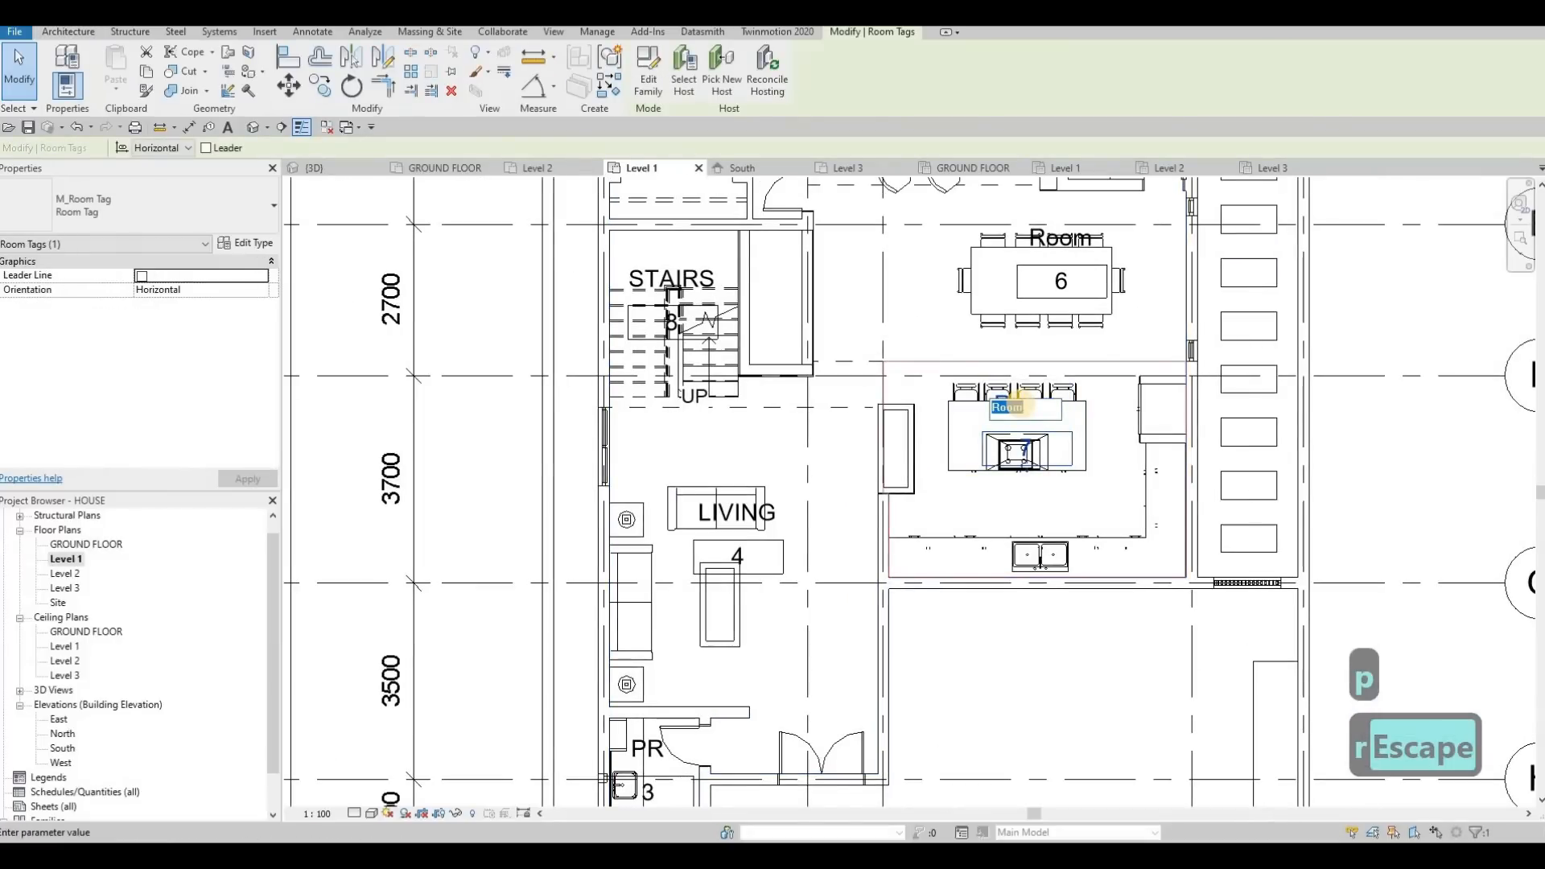
pyautogui.write('kit')
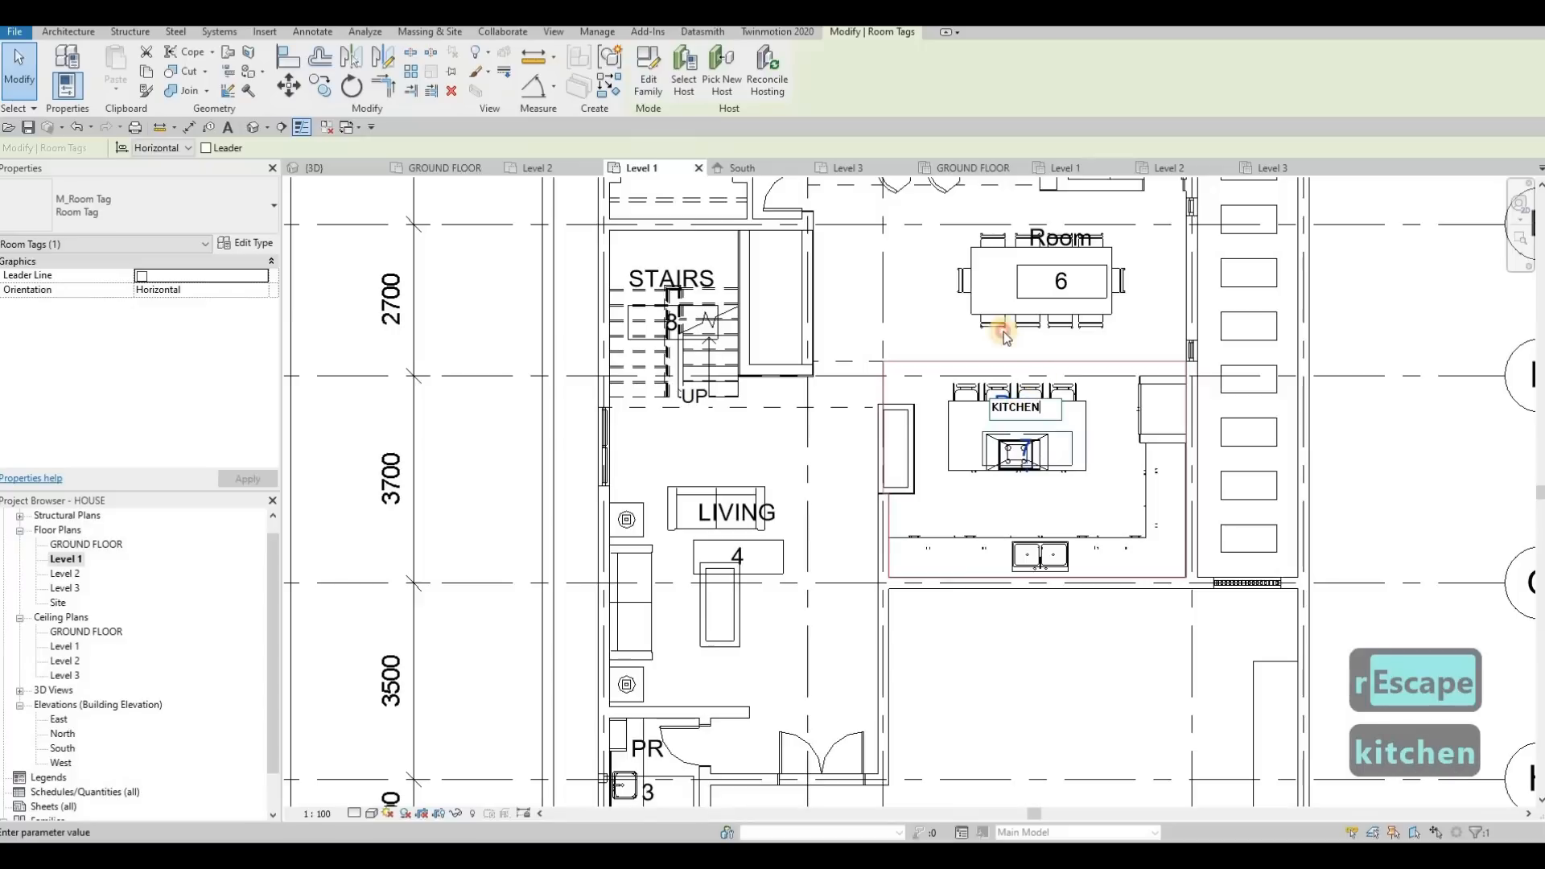
pyautogui.press('Escape')
# Rename room 6, around the large dining table, to DINING in its tag
pyautogui.moveTo(1026, 421); pyautogui.dragTo(1018, 574, button='middle')
pyautogui.press('Escape')
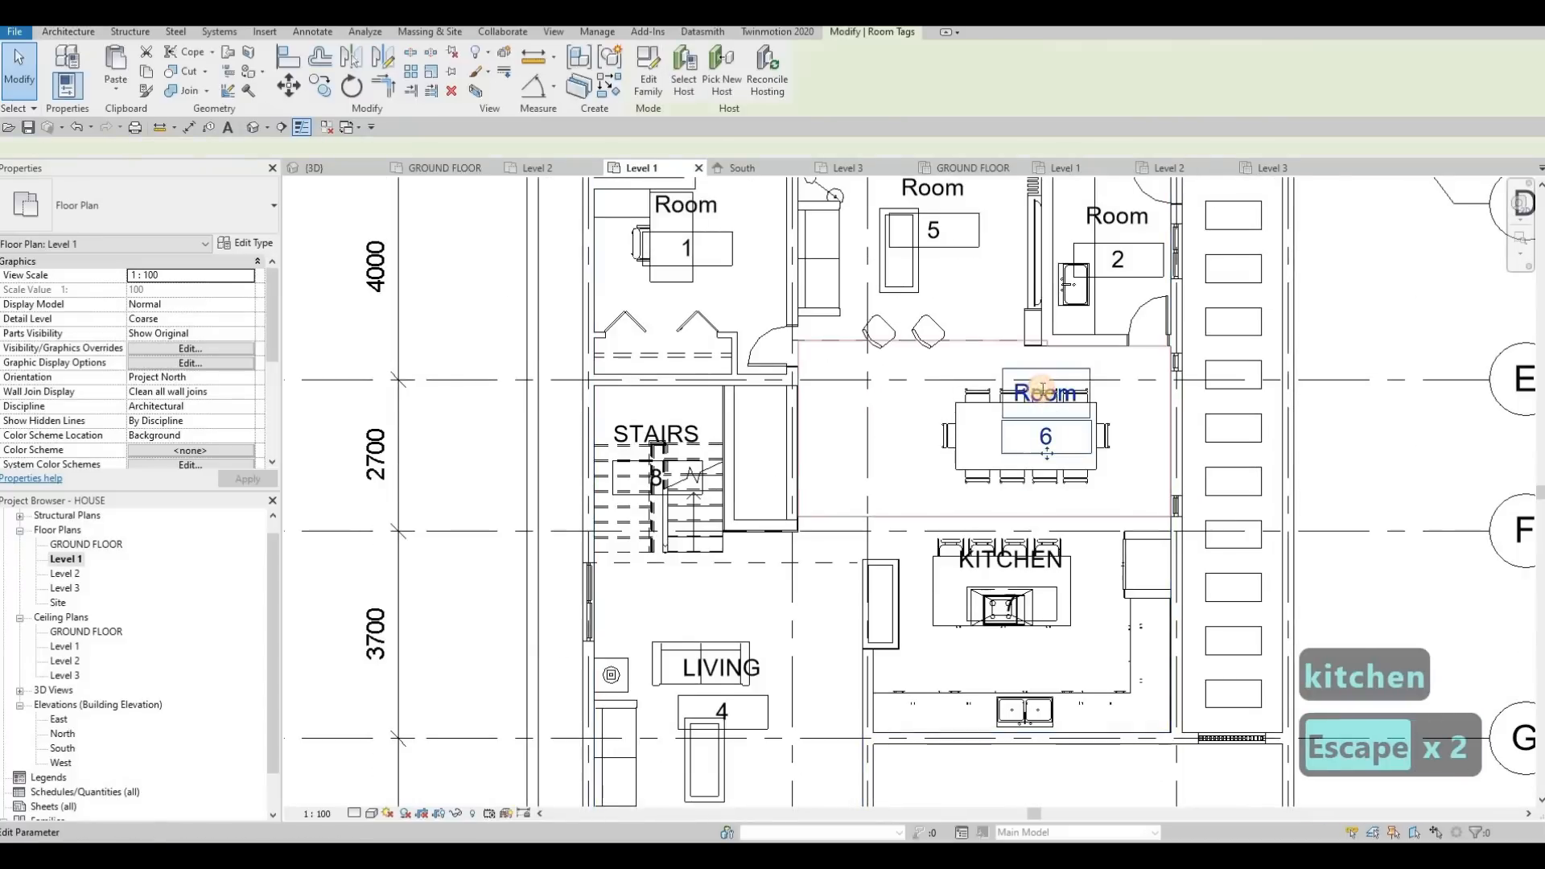
pyautogui.doubleClick(1043, 393)
pyautogui.write('d')
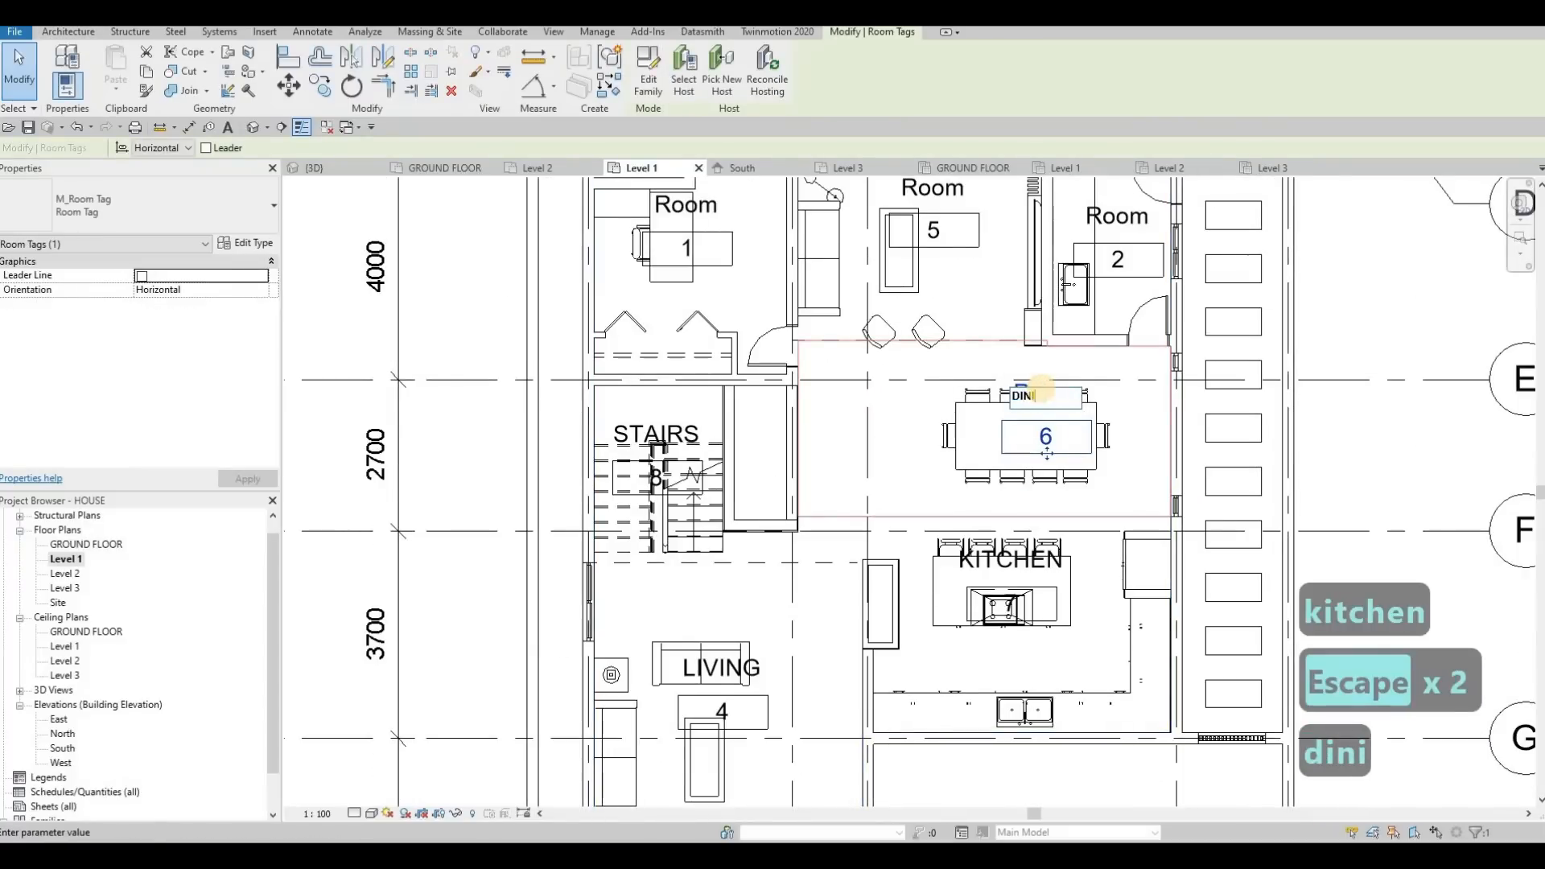
pyautogui.press('Escape')
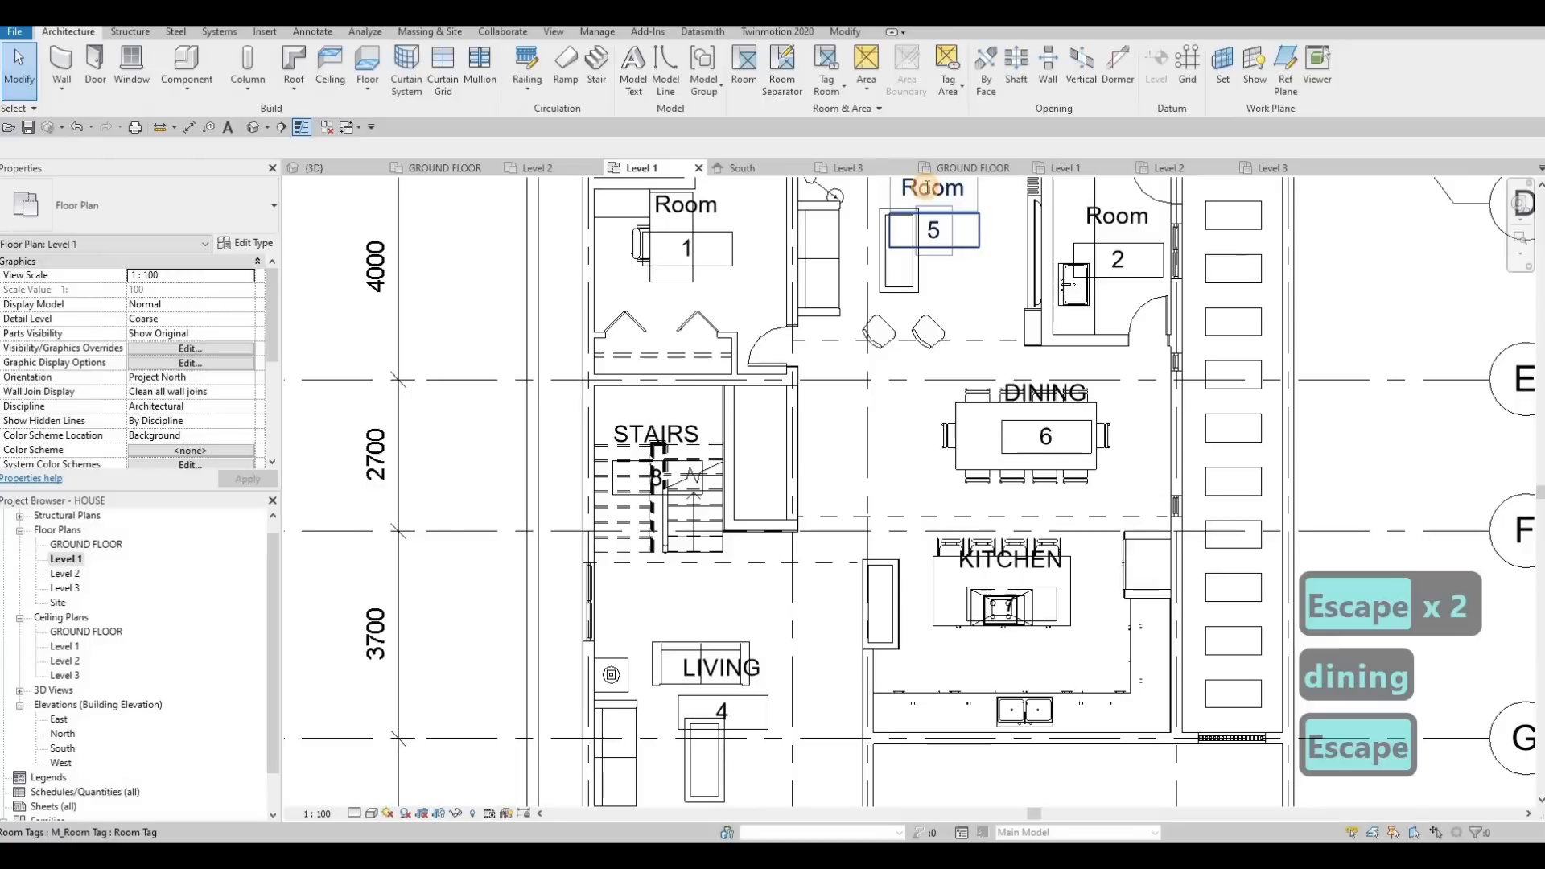
# Rename room 5, the sitting area above the dining area, to FAMILY in its tag
pyautogui.click(927, 187)
pyautogui.click(927, 187)
pyautogui.write('family')
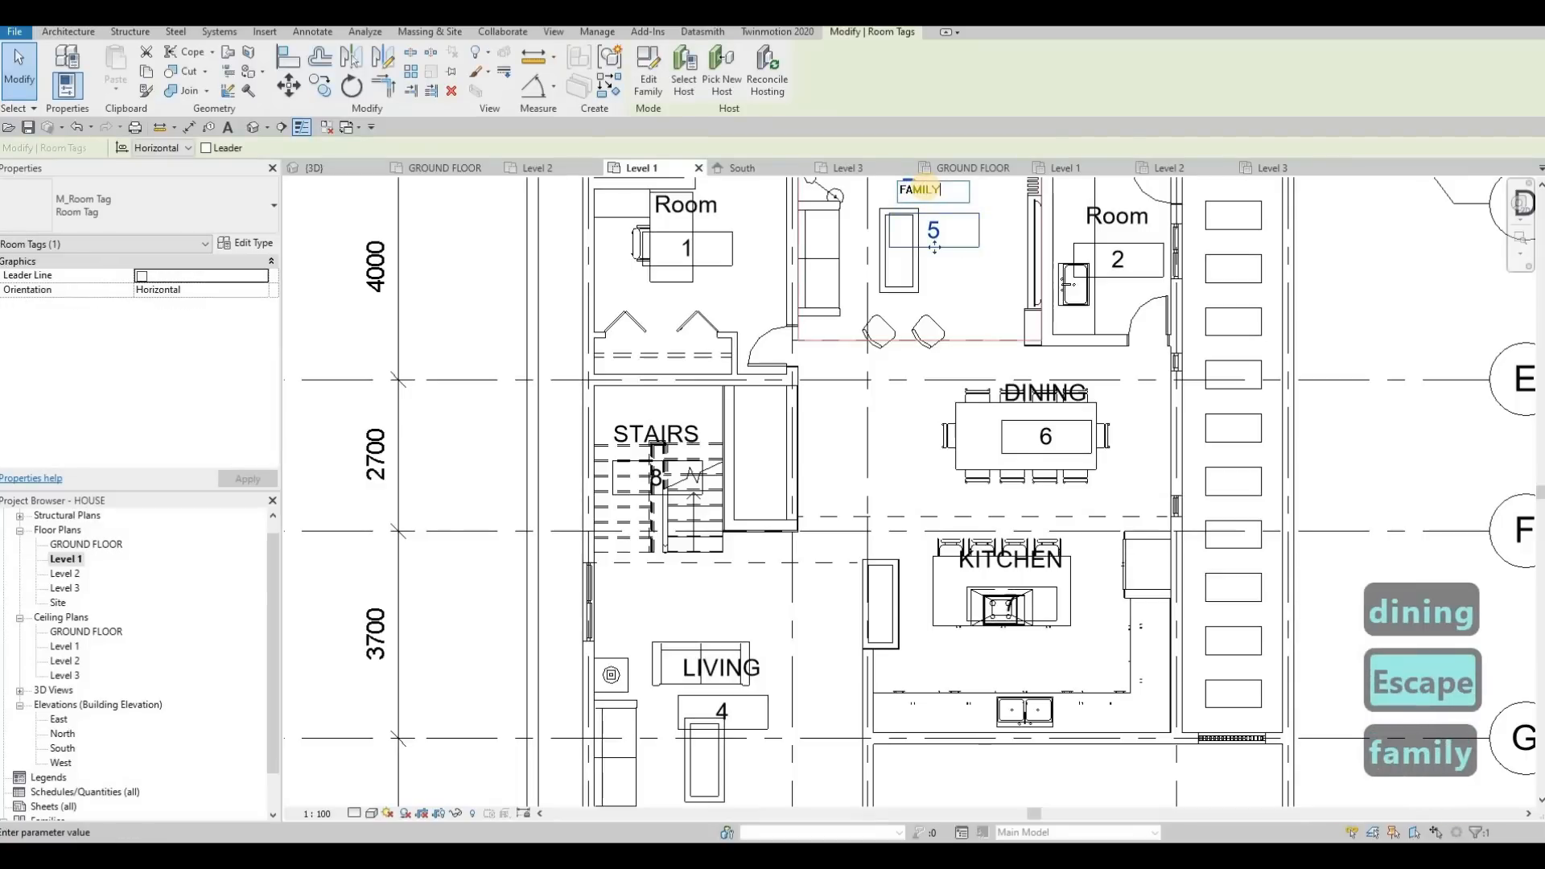
# Rename room 1, the room with the desk, to OFFICE ROOM in its tag
pyautogui.click(695, 208)
pyautogui.click(700, 207)
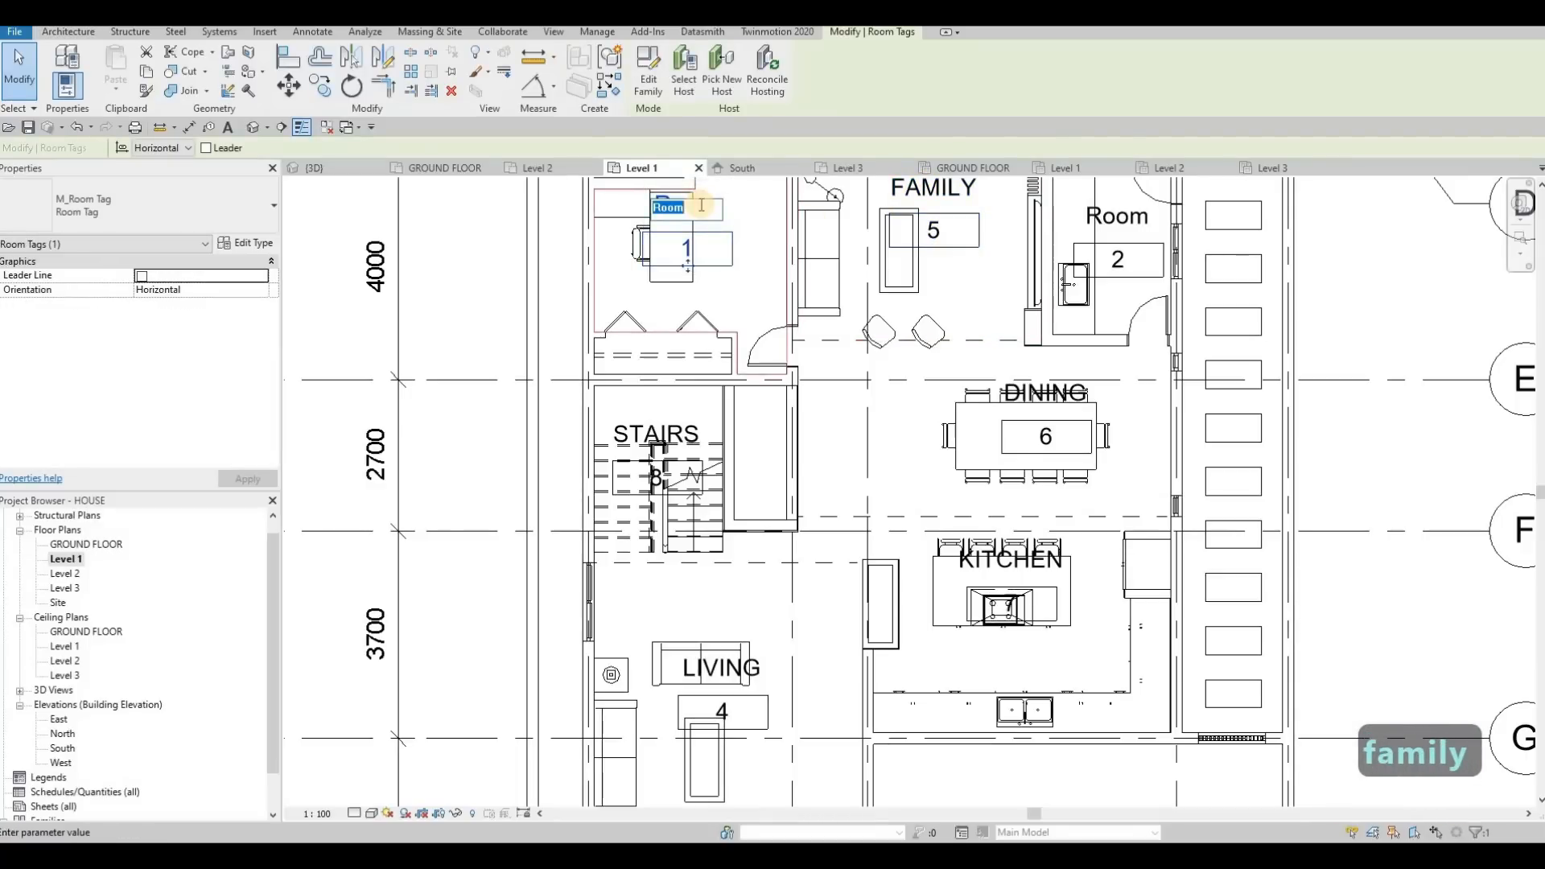
pyautogui.write('offic')
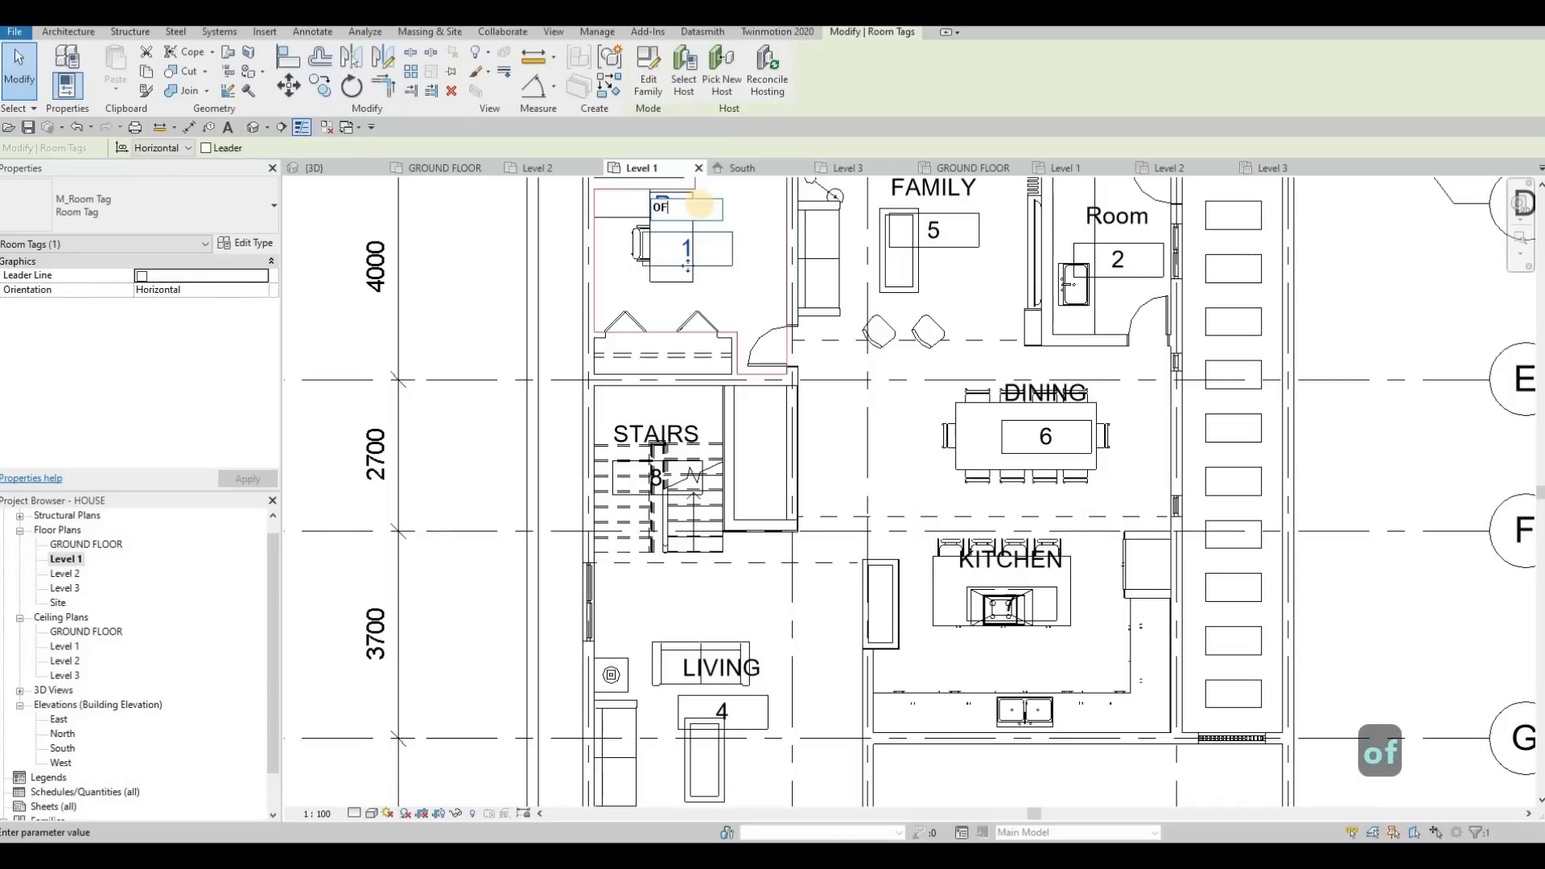
pyautogui.write('E')
pyautogui.press('BackSpace')
pyautogui.write('RO')
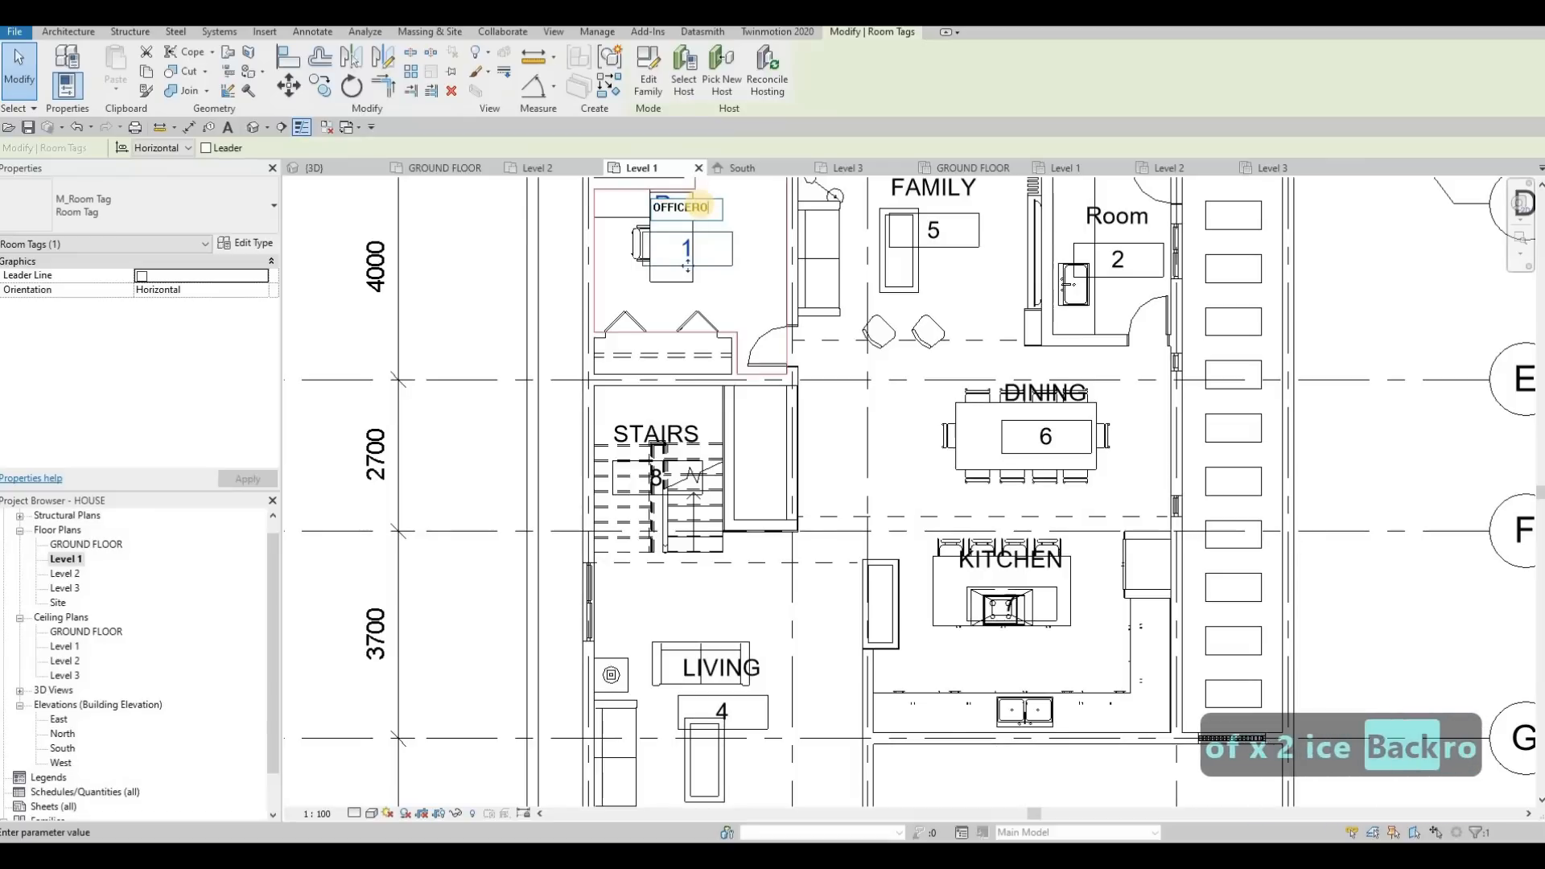
pyautogui.press('BackSpace')
pyautogui.write('m')
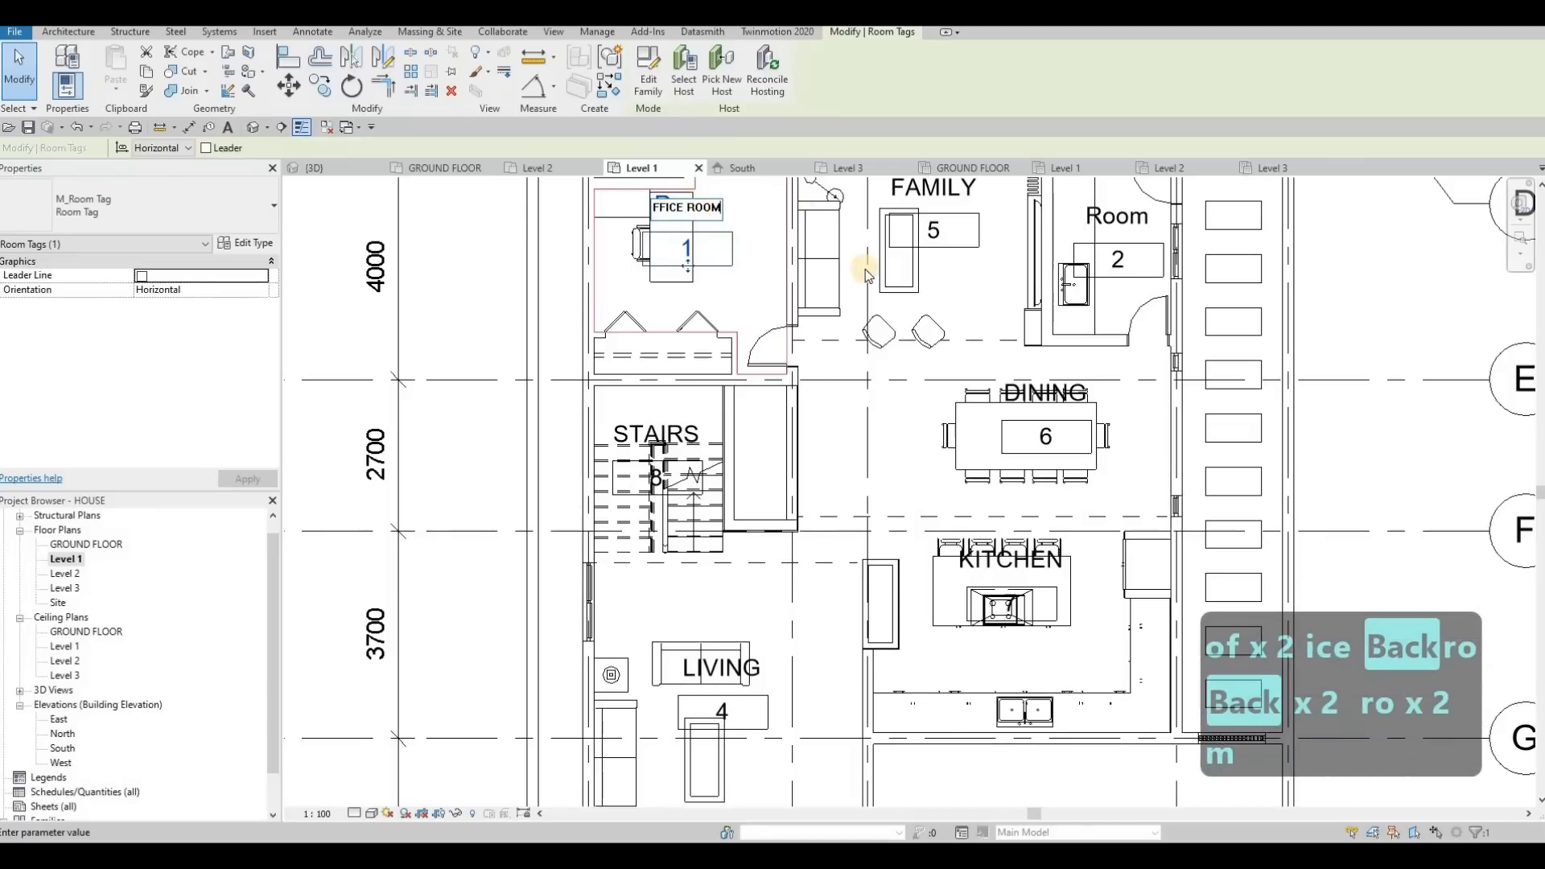
pyautogui.click(938, 377)
pyautogui.press('Escape')
# Rename room 2, the small room with the sink beside the family area, to LAUNDRY ROOM in its tag
pyautogui.moveTo(1076, 488); pyautogui.dragTo(1043, 721, button='middle')
pyautogui.scroll(-1, 1043, 721)
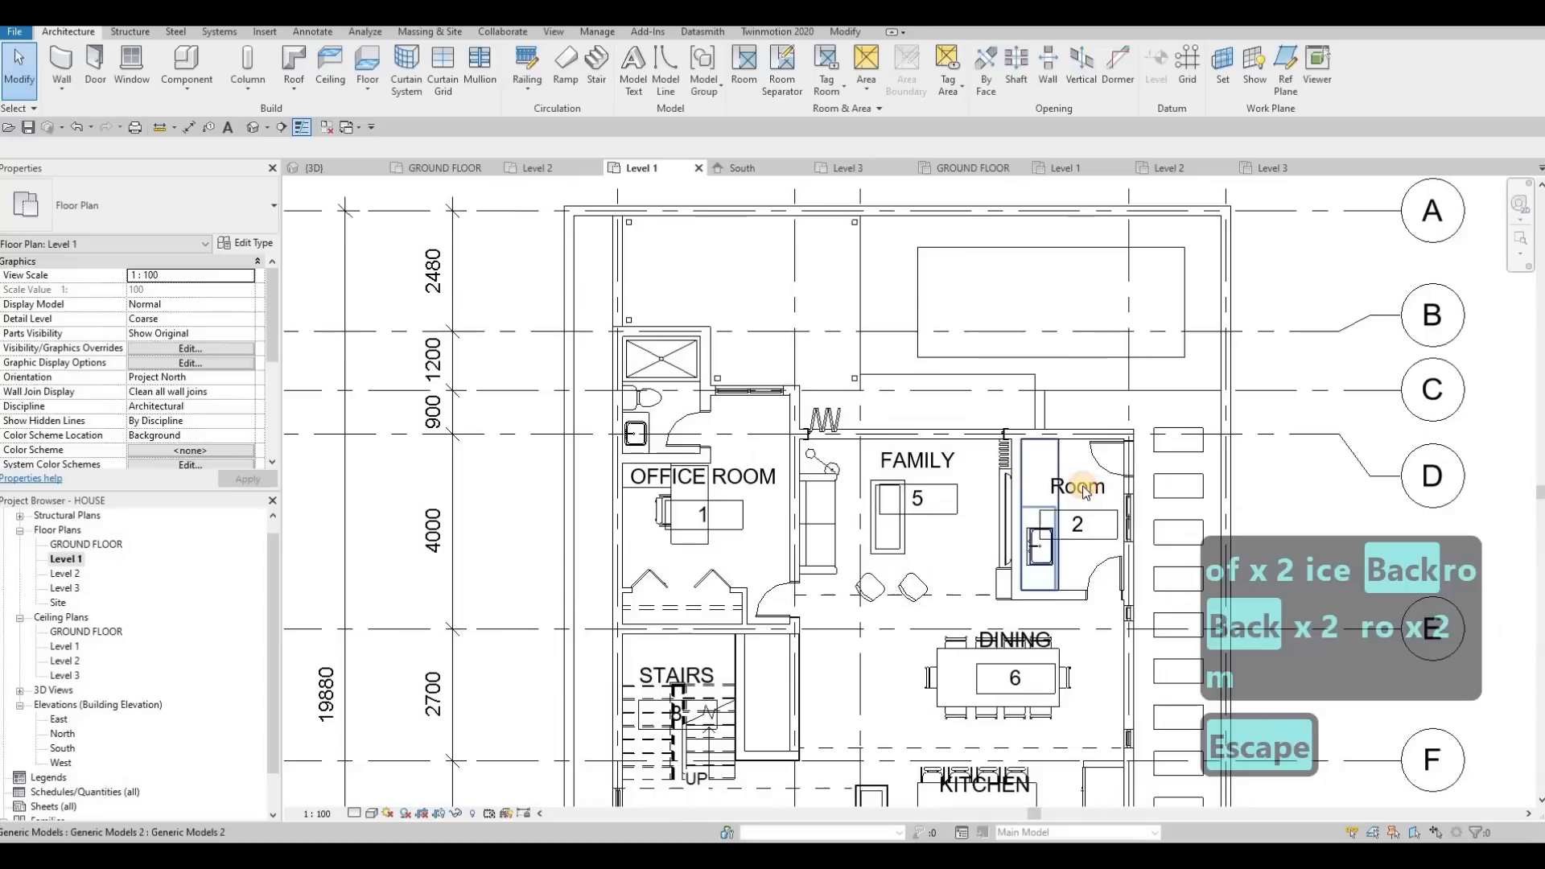
pyautogui.click(1083, 491)
pyautogui.doubleClick(1083, 491)
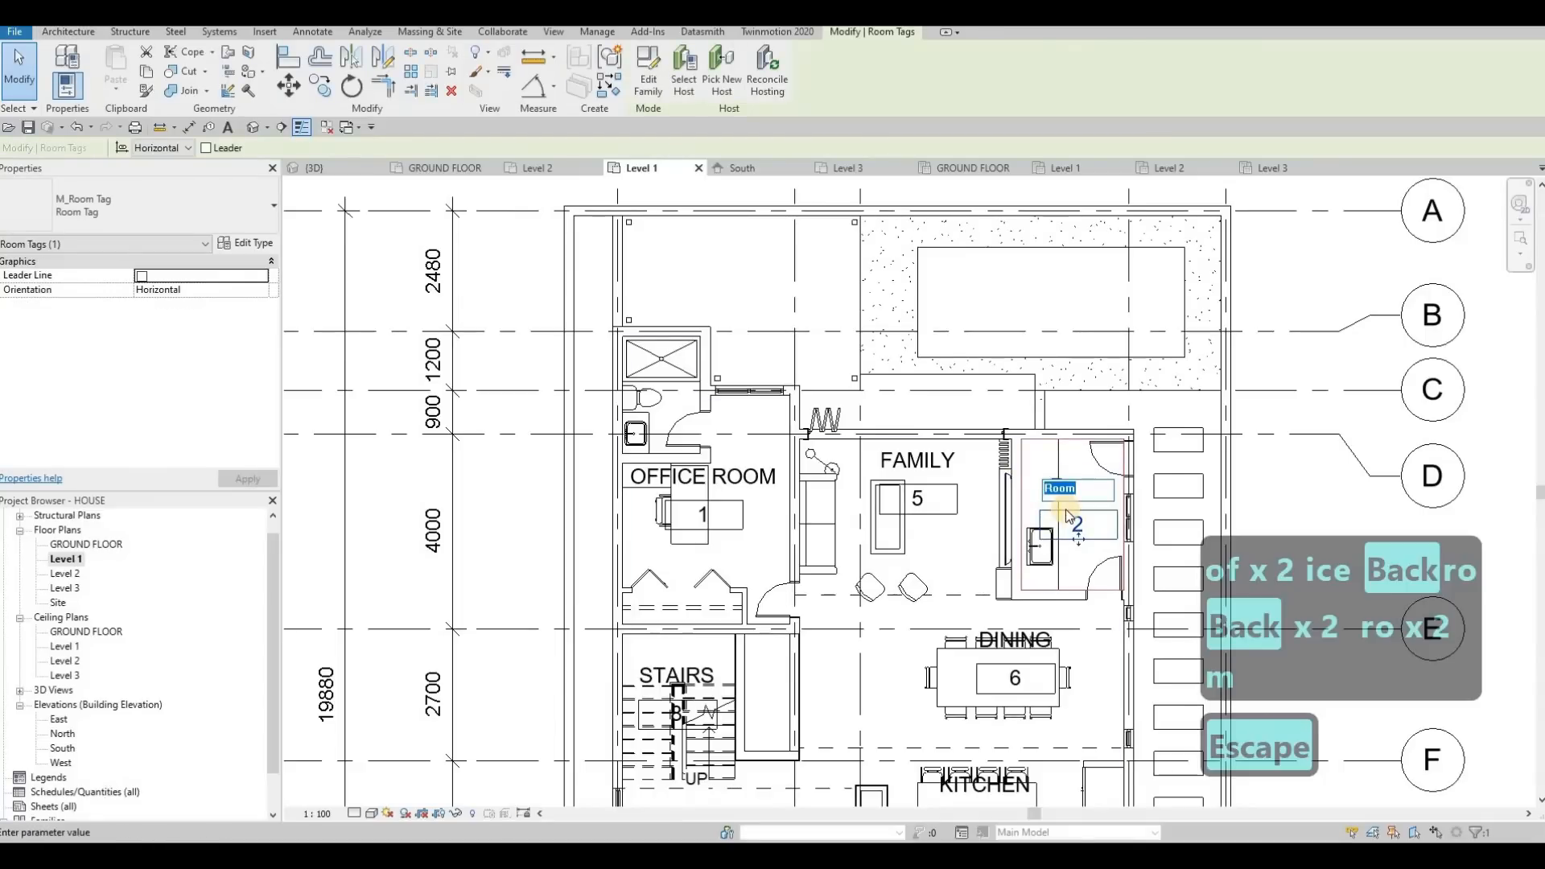
pyautogui.write('ndry')
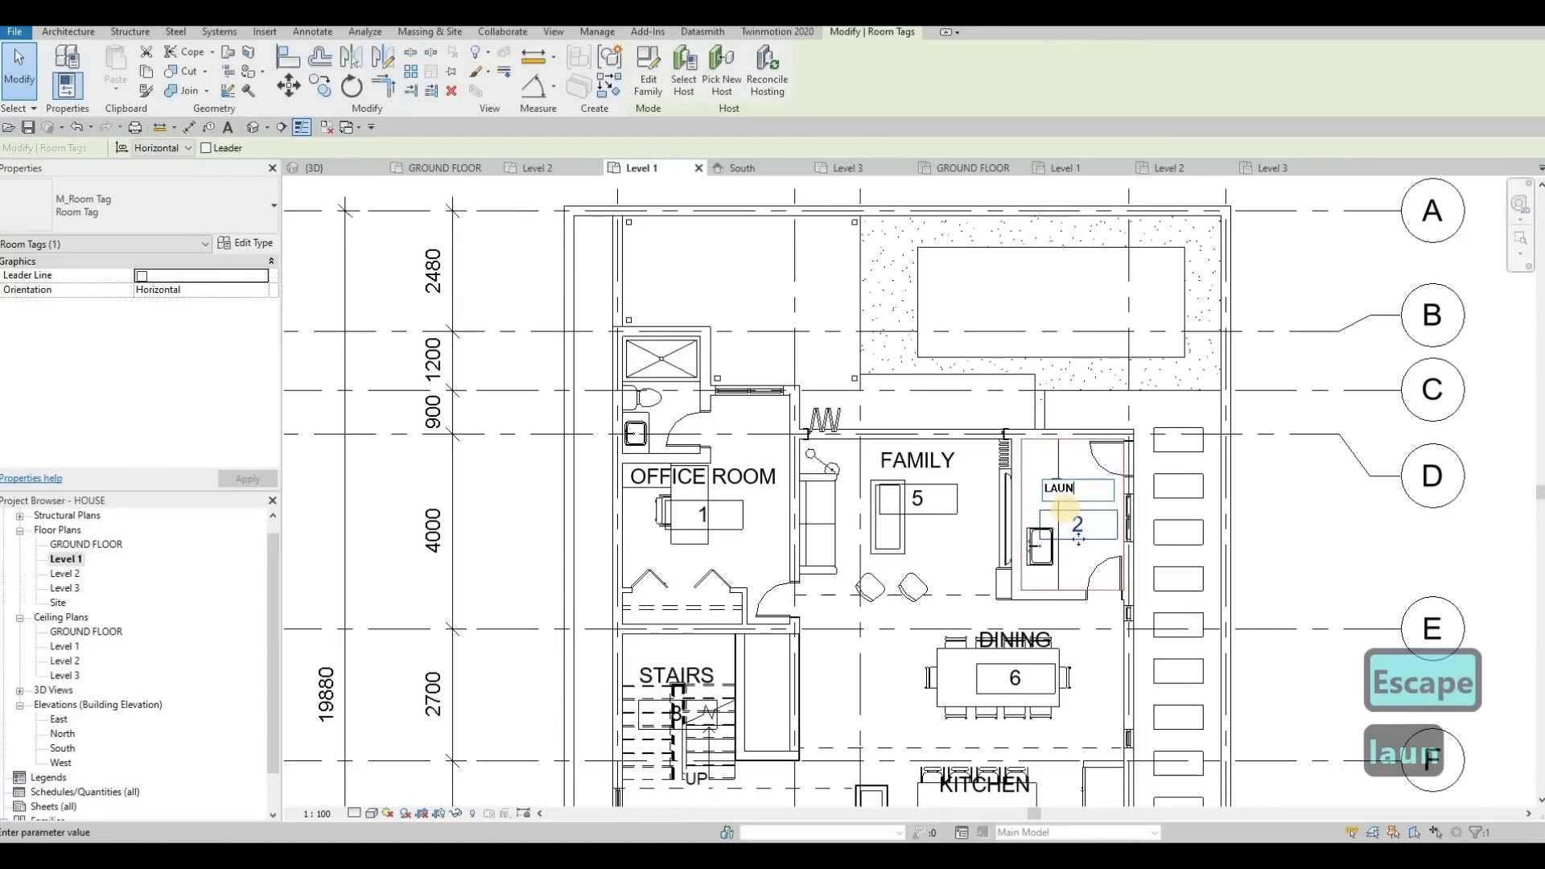
pyautogui.write(' room')
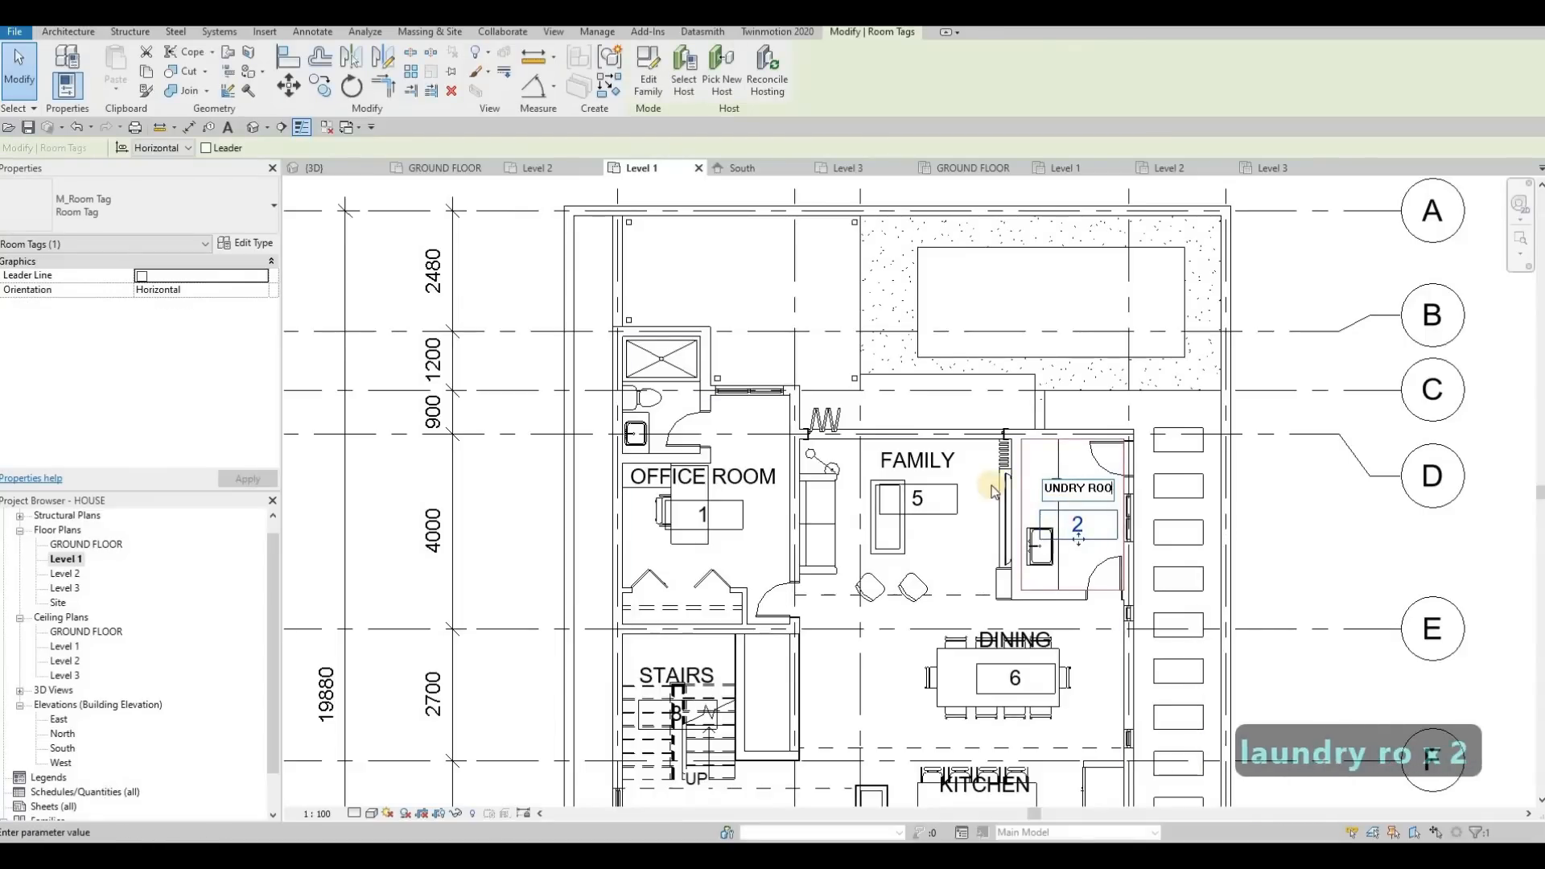
pyautogui.press('Escape')
pyautogui.scroll(-2, 914, 466)
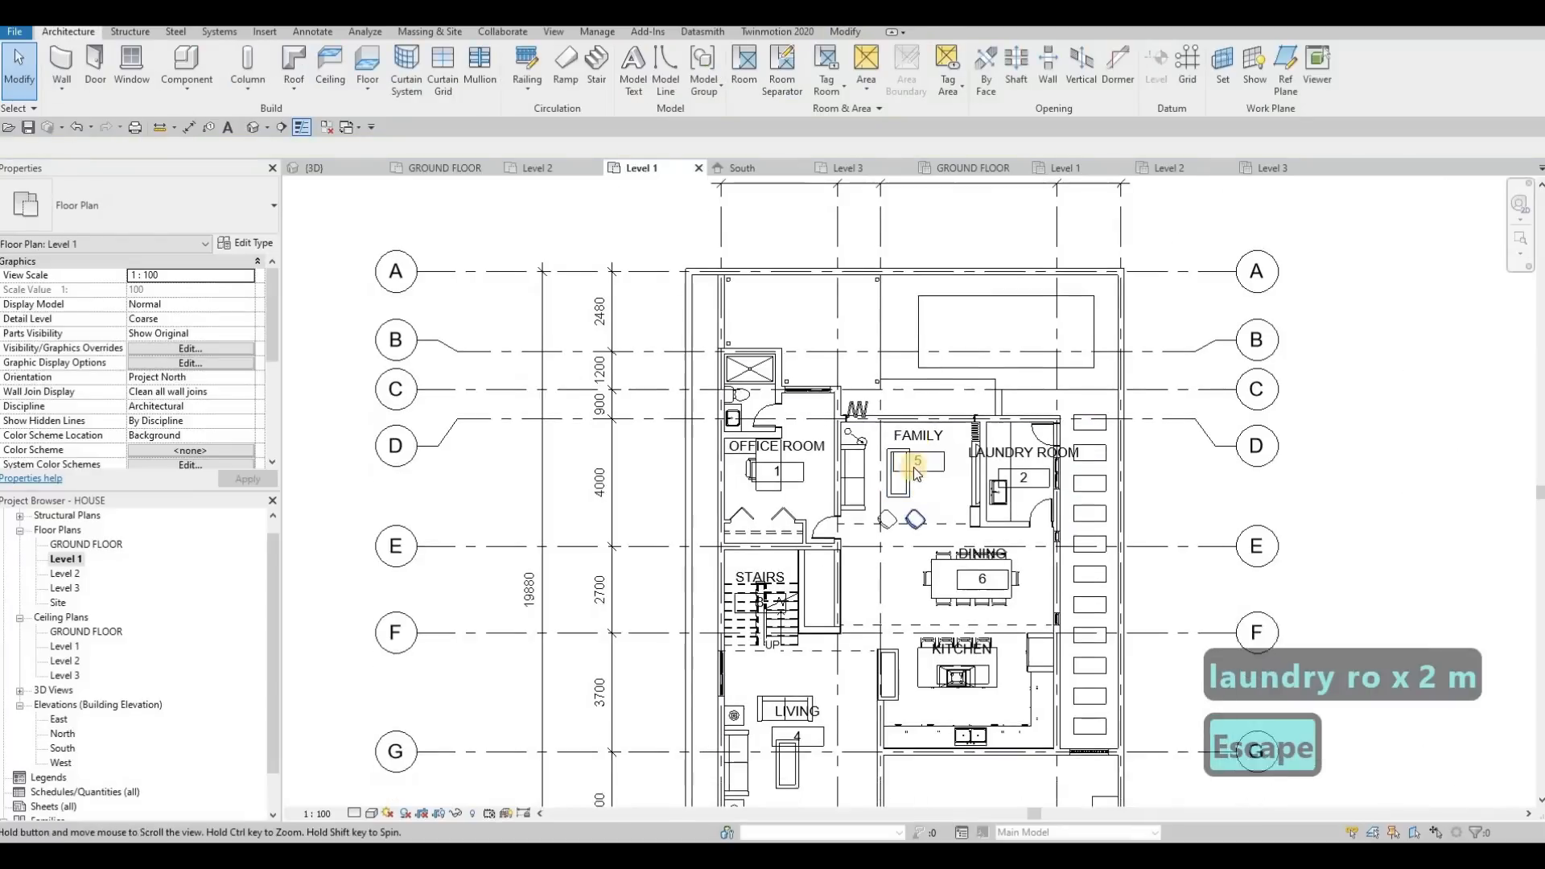
# Open the Level 2 floor plan and place tagged rooms in the bedroom beside the walk-in closet and in the bathroom with two washbasins
pyautogui.doubleClick(78, 573)
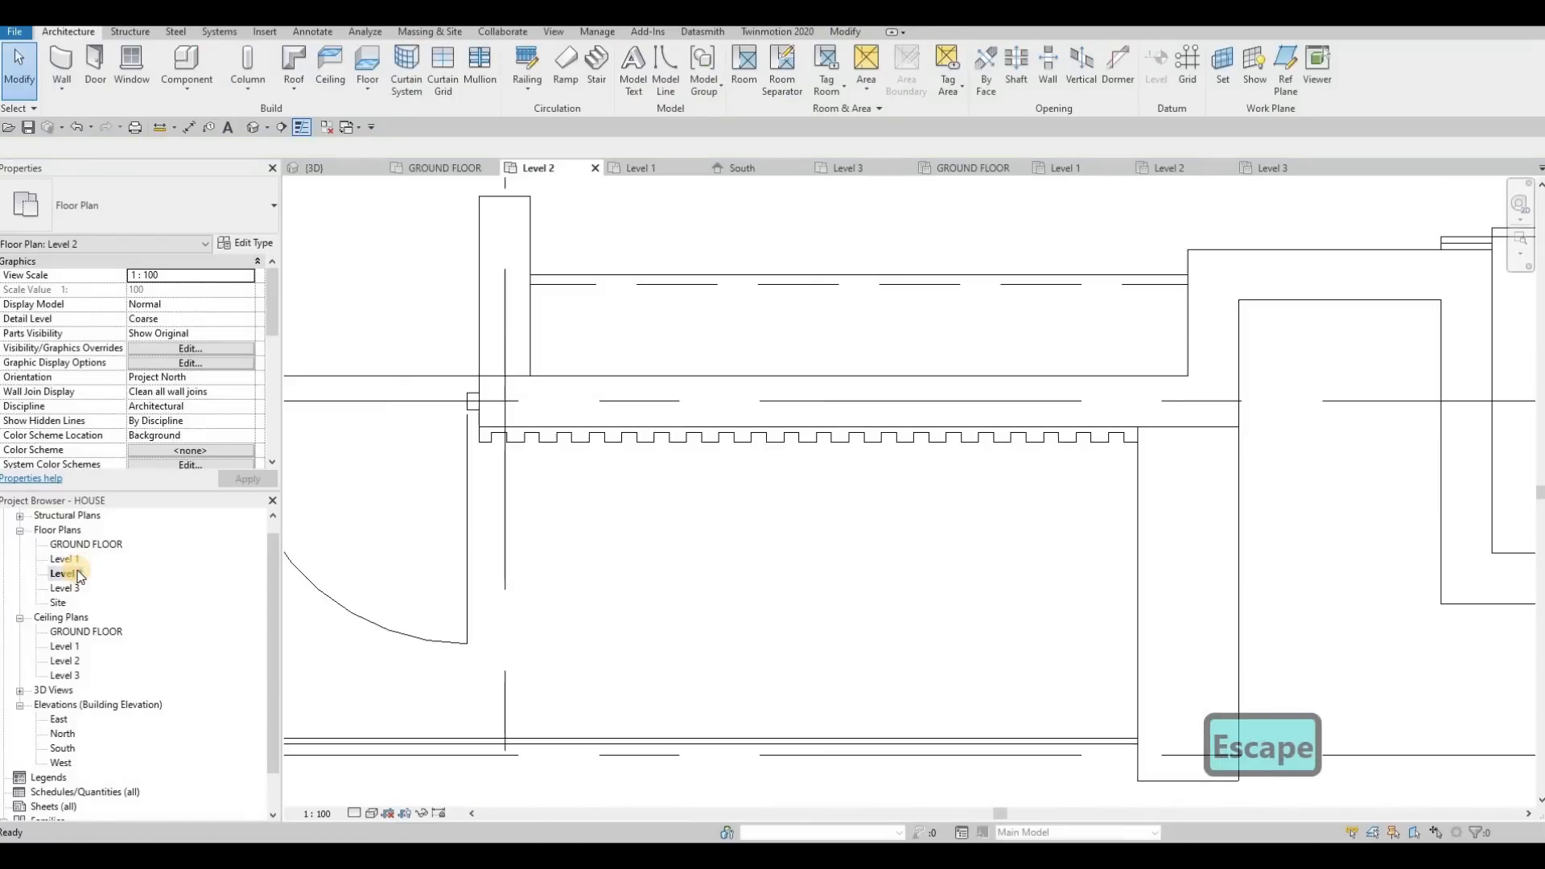
pyautogui.scroll(-6, 694, 661)
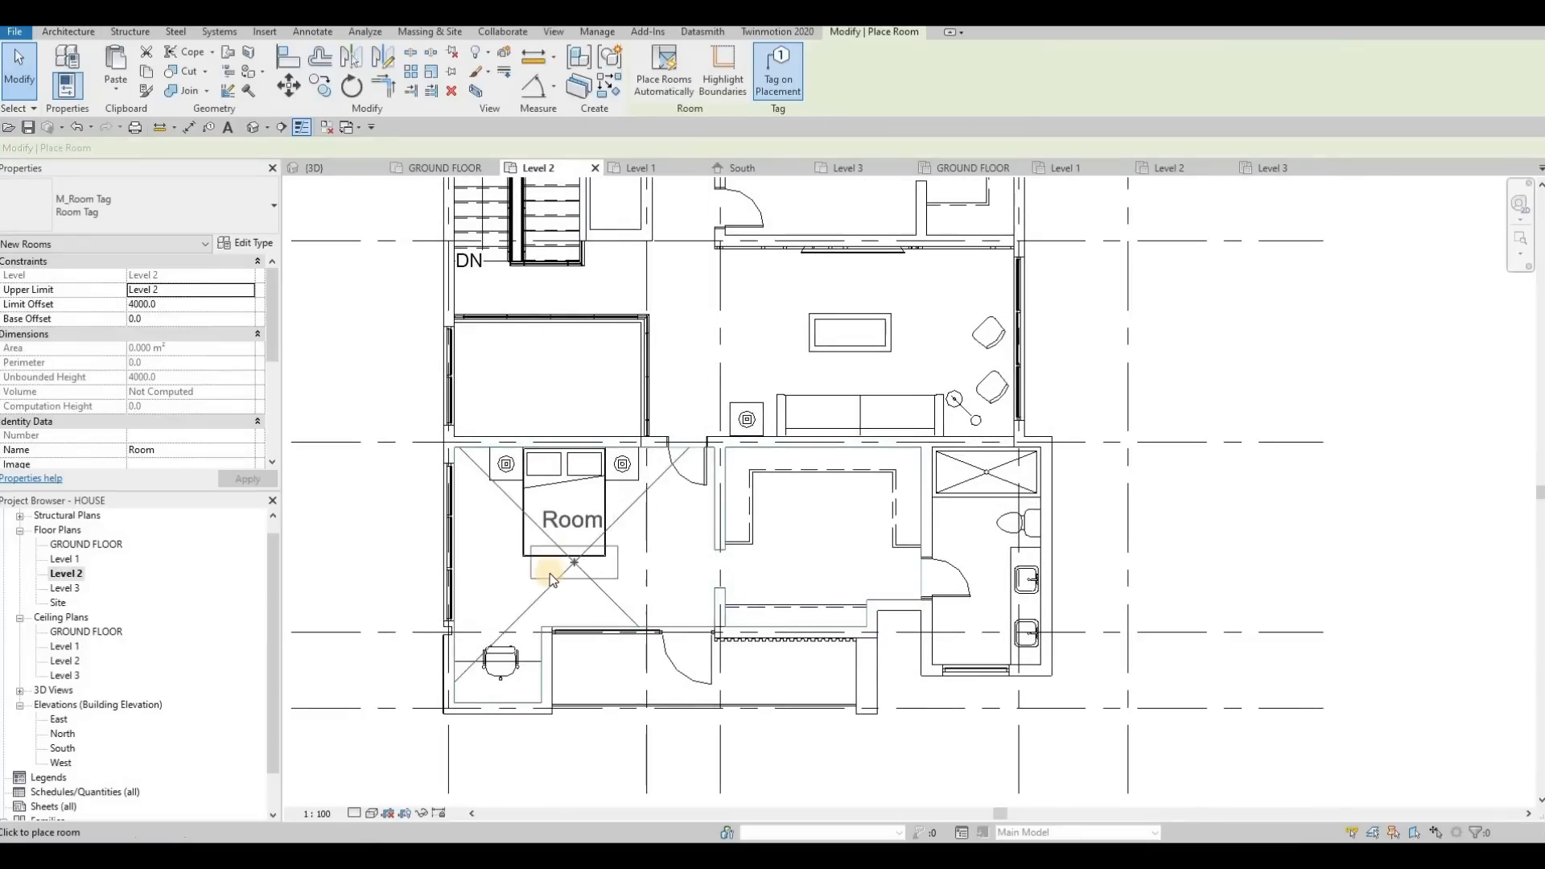
pyautogui.click(569, 569)
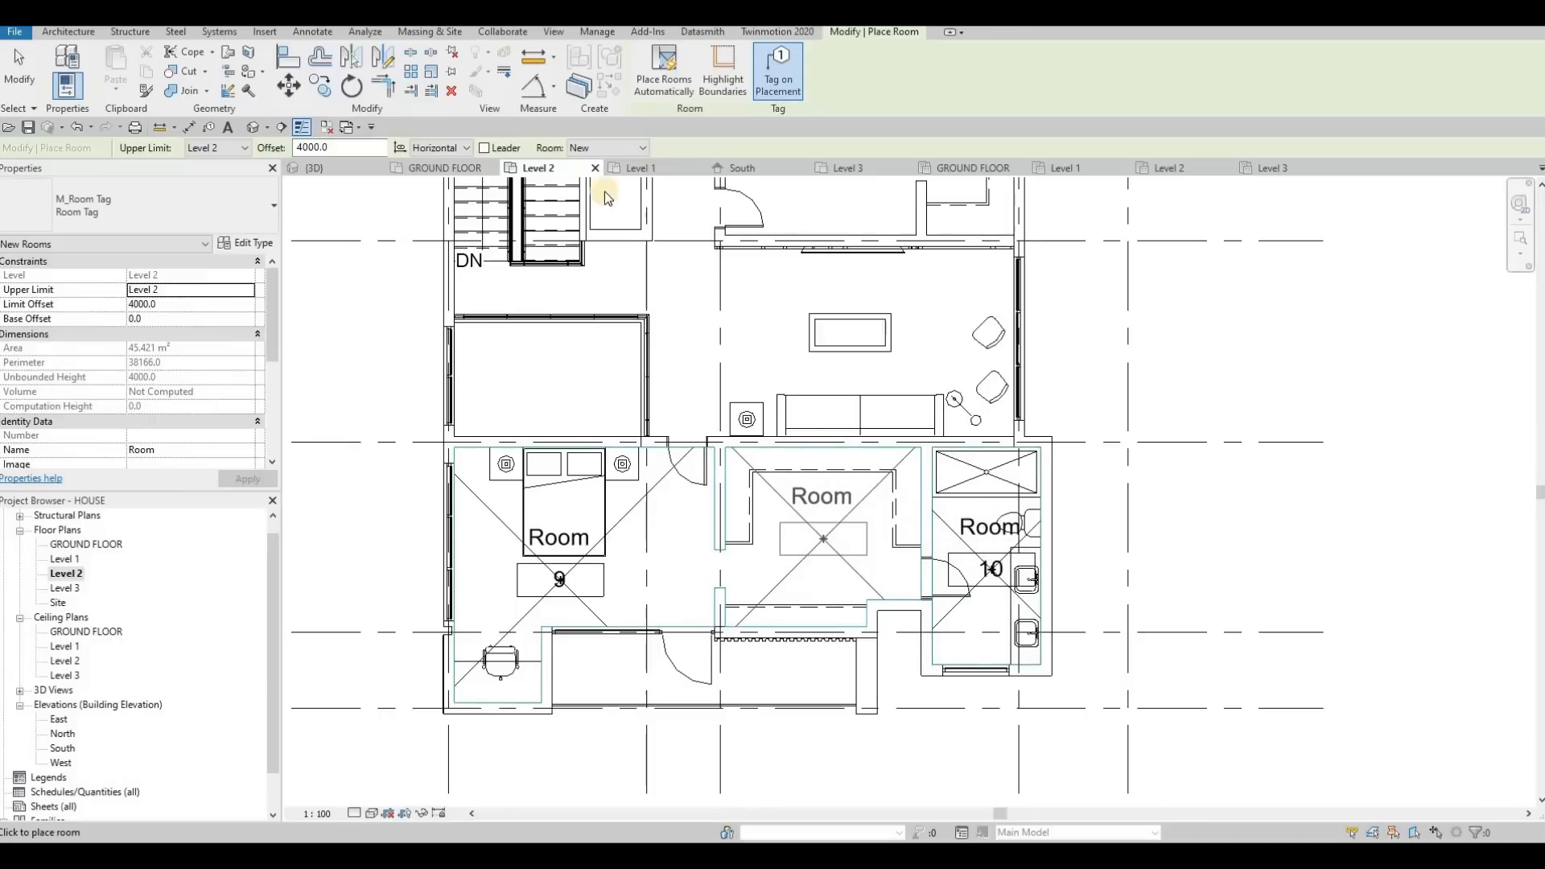
pyautogui.press('Escape')
pyautogui.press('Escape')
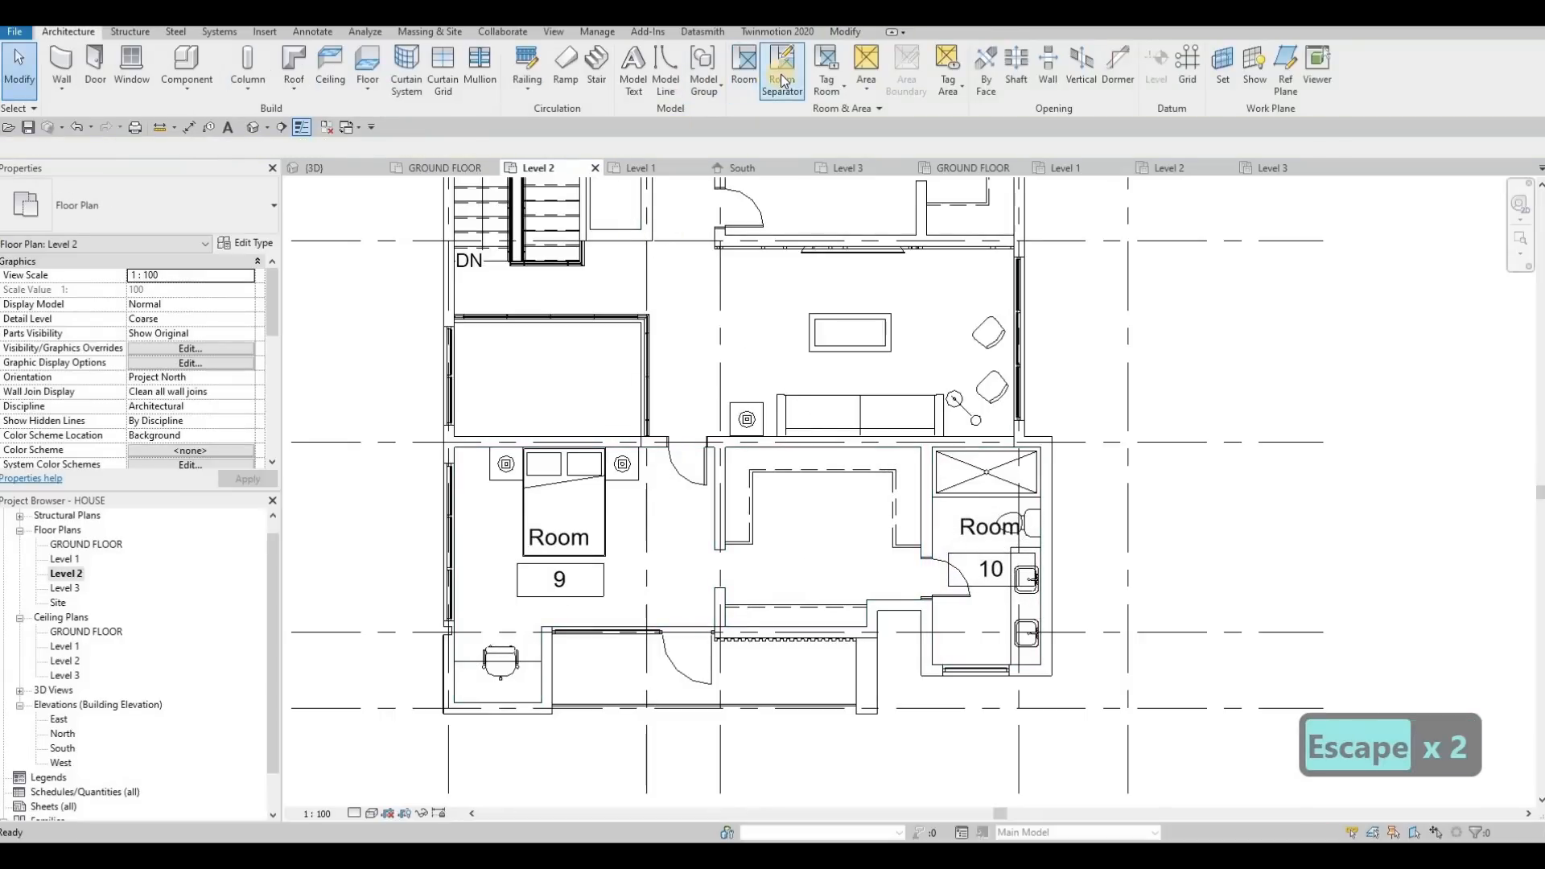
# Draw a room separation line across the wall opening between room 9 and the walk-in closet
pyautogui.click(780, 79)
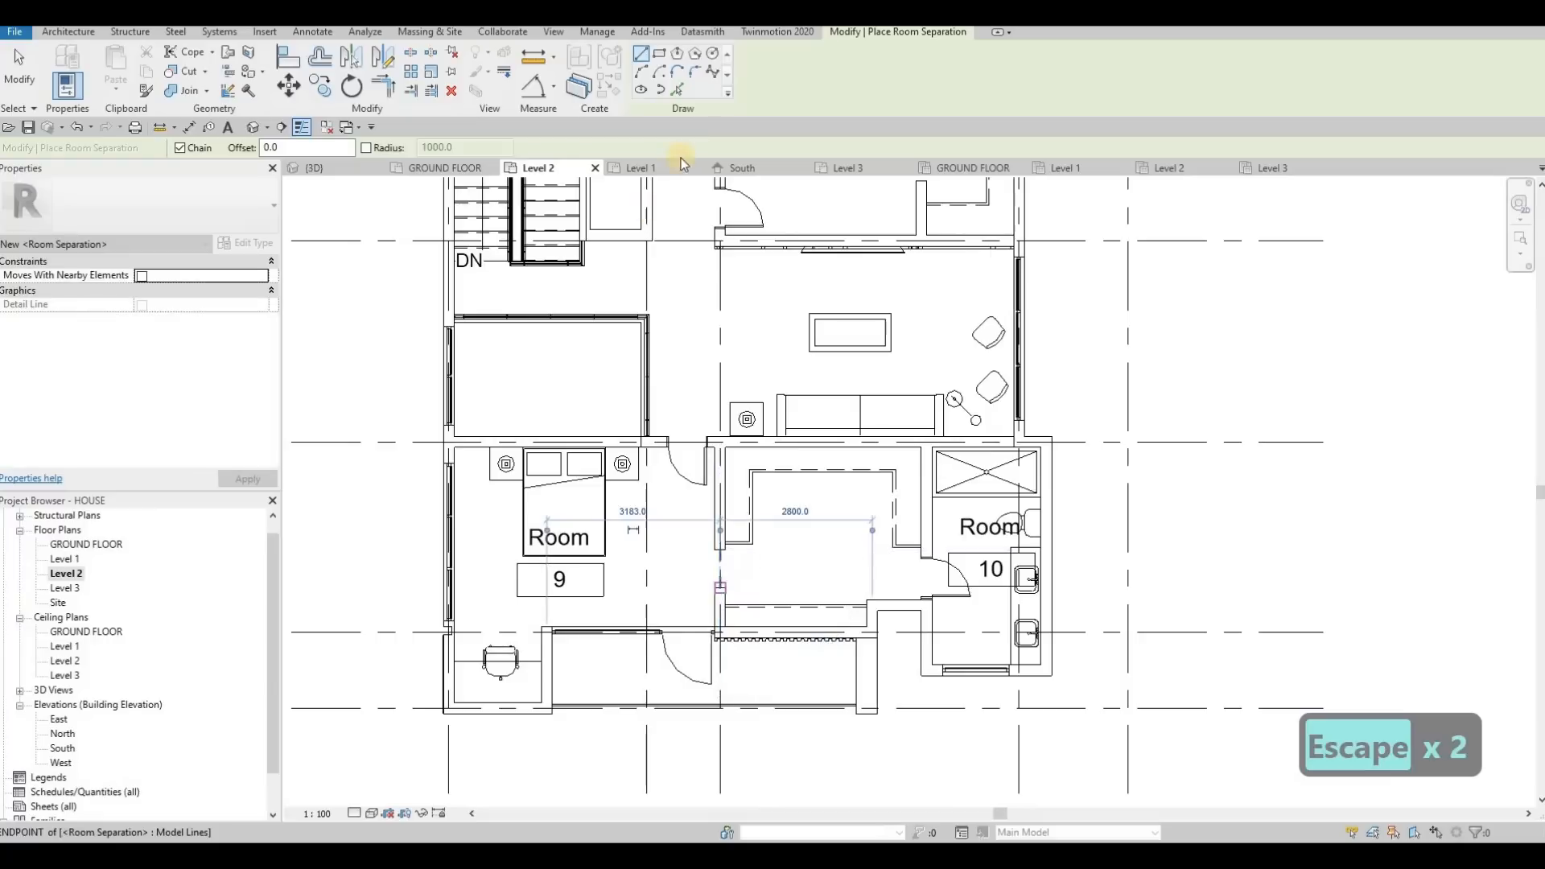
pyautogui.press('Escape')
pyautogui.press('Escape')
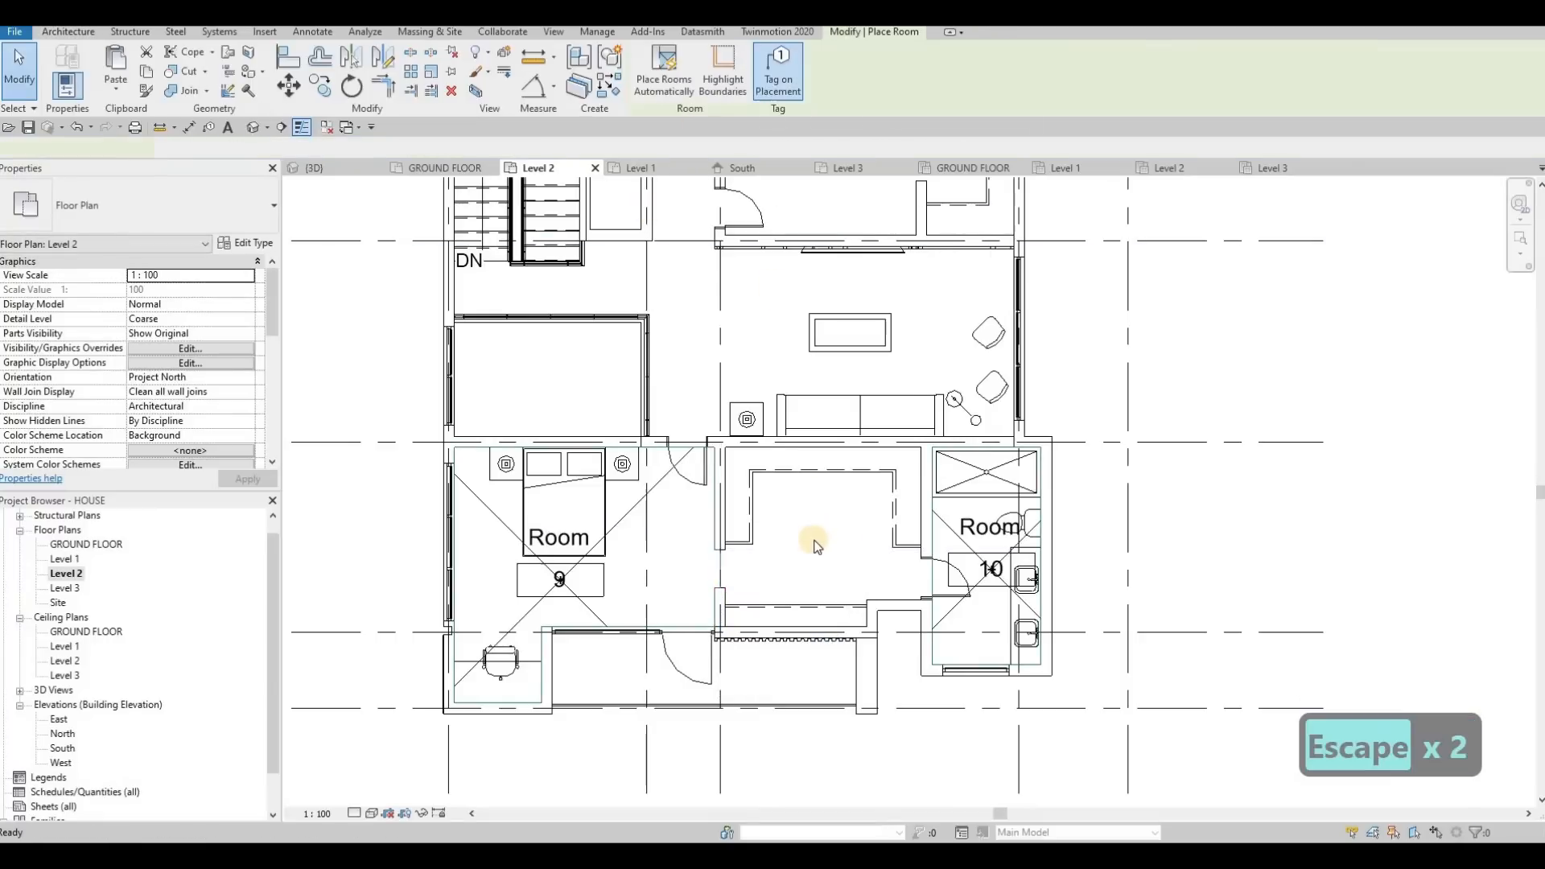
# Place tagged rooms in the walk-in closet between rooms 9 and 10 and in the sofa lounge above it
pyautogui.click(813, 539)
pyautogui.moveTo(873, 351); pyautogui.dragTo(859, 533, button='middle')
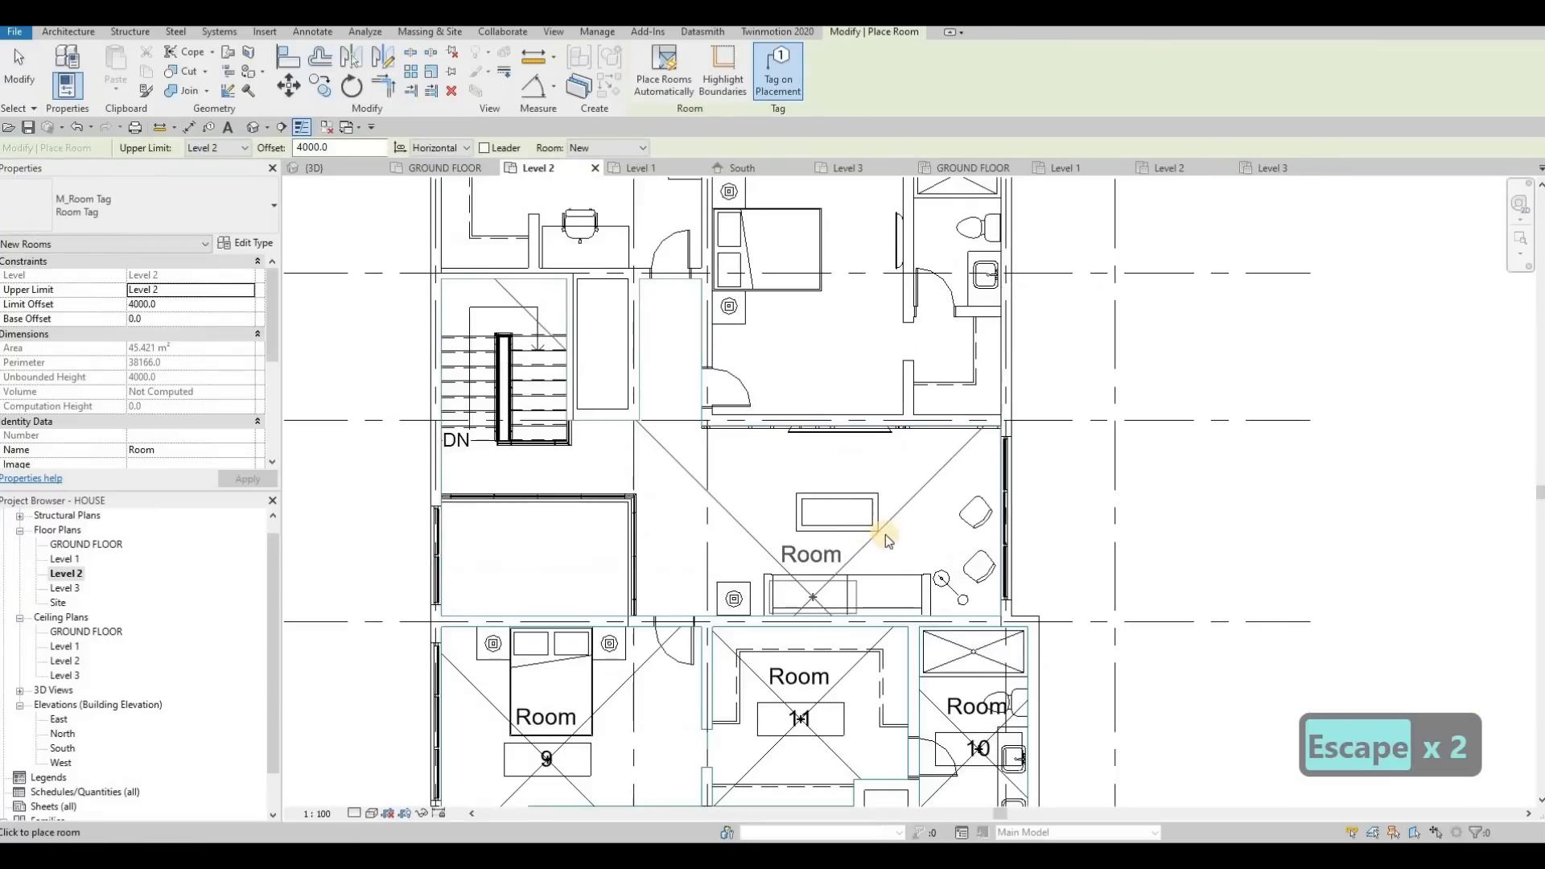
pyautogui.click(715, 460)
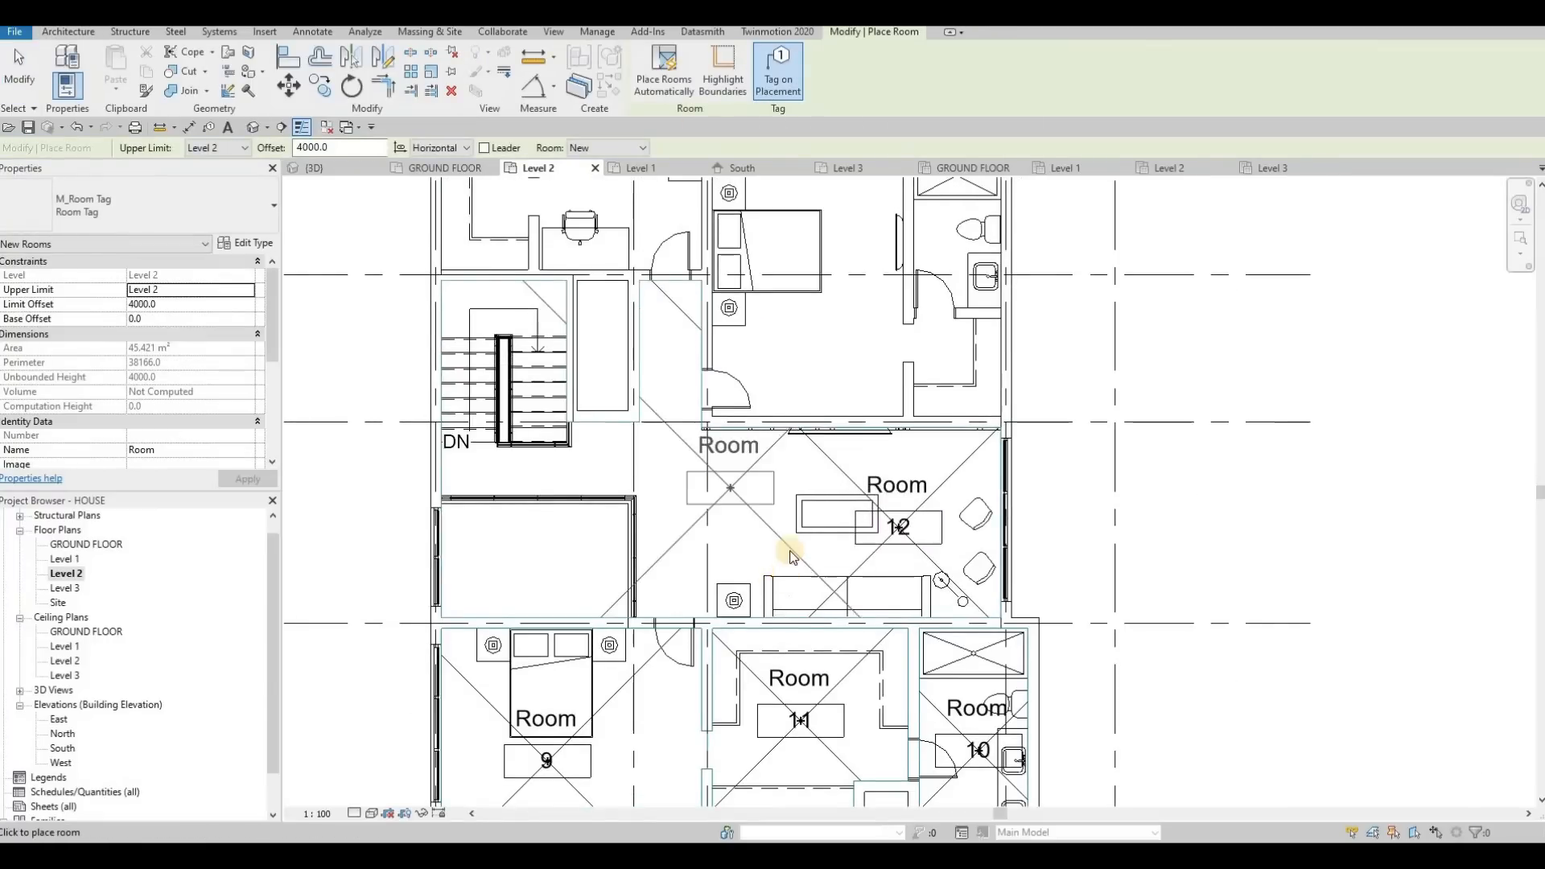
# Place tagged rooms in the bedroom directly above the lounge and in the bedroom with a desk above the stairs
pyautogui.moveTo(724, 303); pyautogui.dragTo(785, 419, button='middle')
pyautogui.click(884, 407)
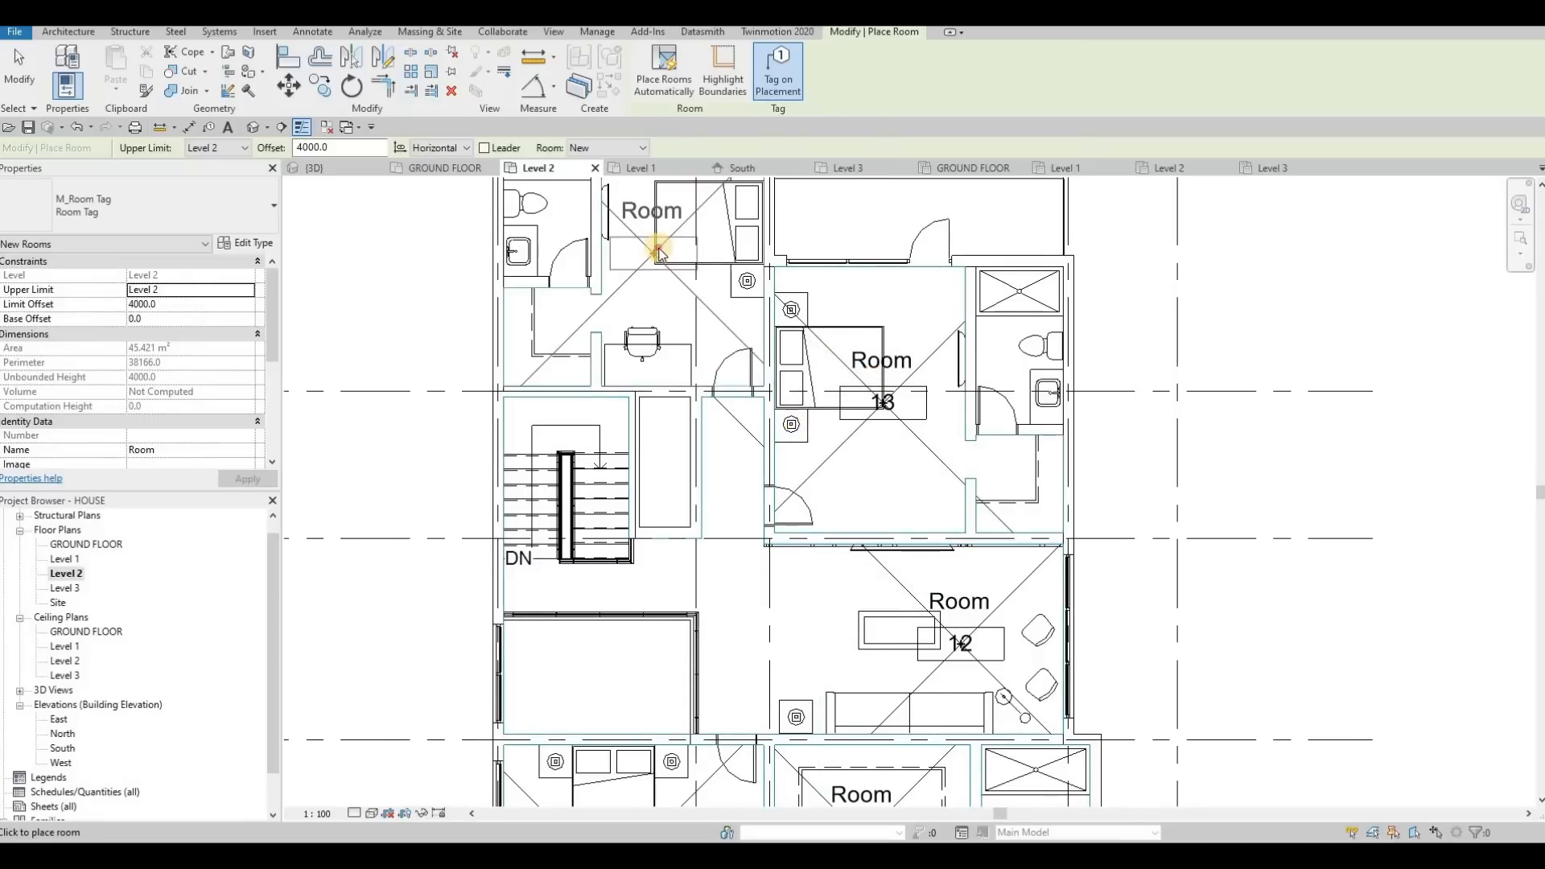
pyautogui.click(642, 309)
pyautogui.moveTo(885, 435); pyautogui.dragTo(963, 604, button='middle')
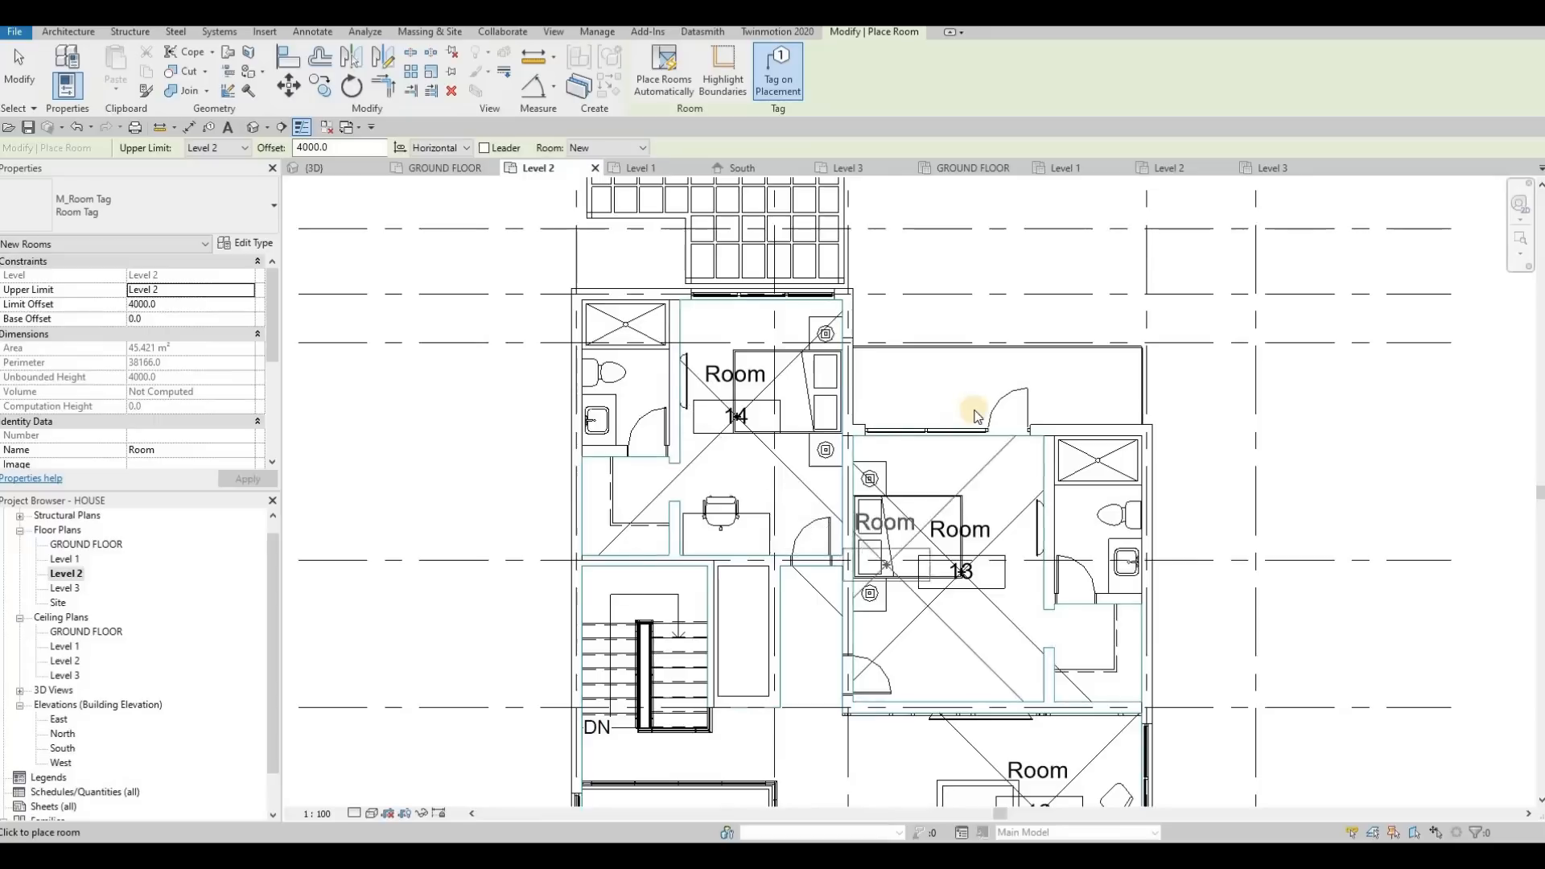
# Place tagged rooms in the two bathrooms adjoining bedrooms 13 and 14, and finish placing rooms
pyautogui.moveTo(1098, 518); pyautogui.dragTo(1004, 404, button='middle')
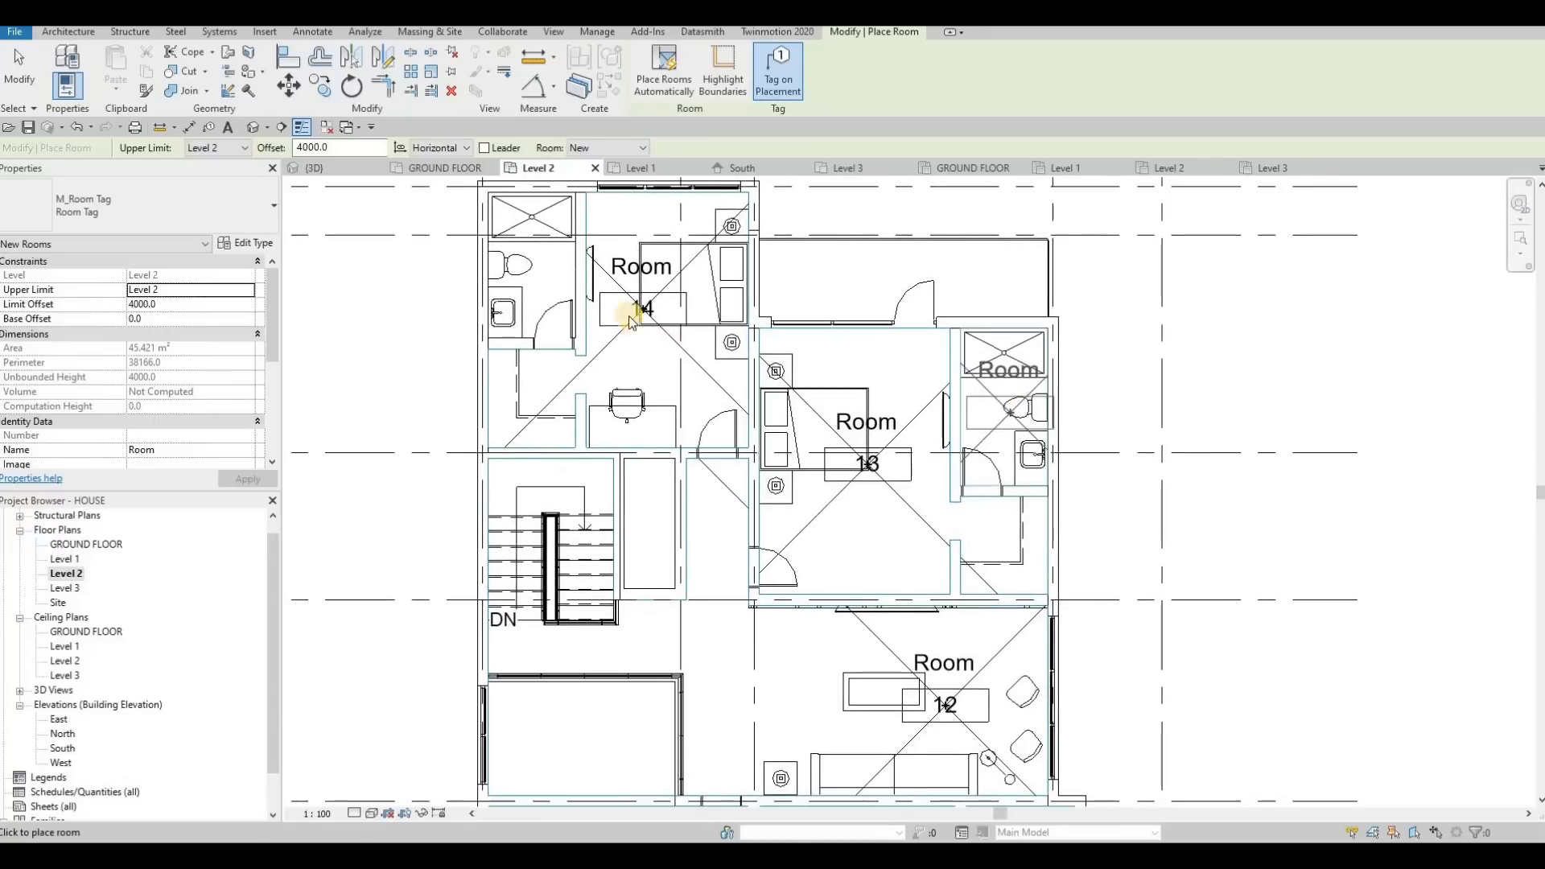
pyautogui.click(531, 265)
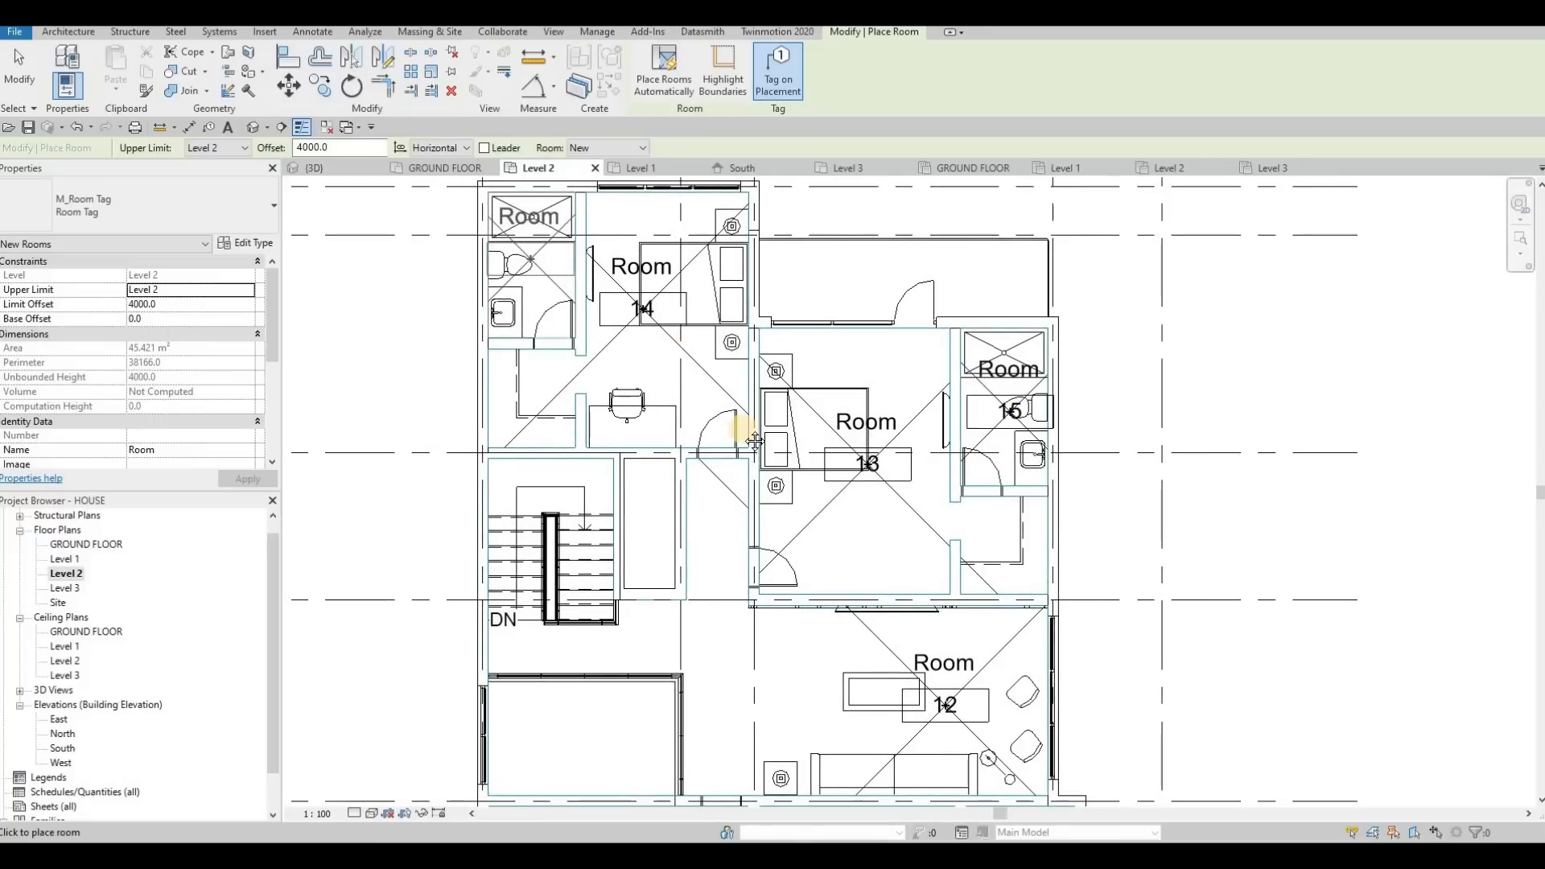
pyautogui.scroll(-1, 668, 466)
pyautogui.moveTo(775, 581); pyautogui.dragTo(736, 404, button='middle')
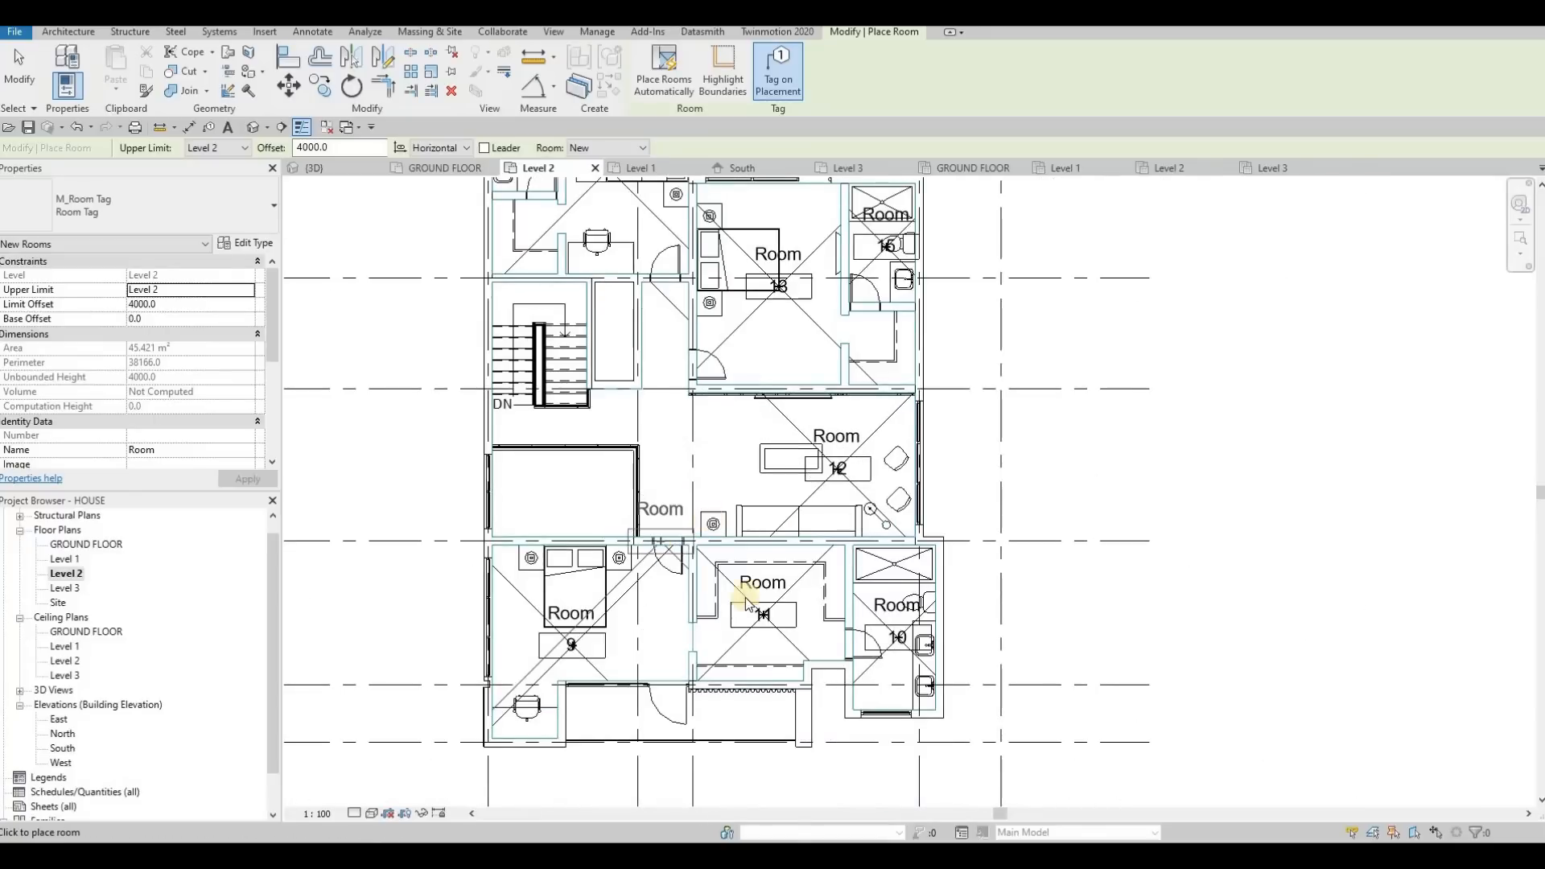
pyautogui.press('Escape')
pyautogui.press('Escape')
pyautogui.press('Escape')
# Rename room 11, the walk-in closet, to W.I.C. in its tag
pyautogui.scroll(1, 712, 581)
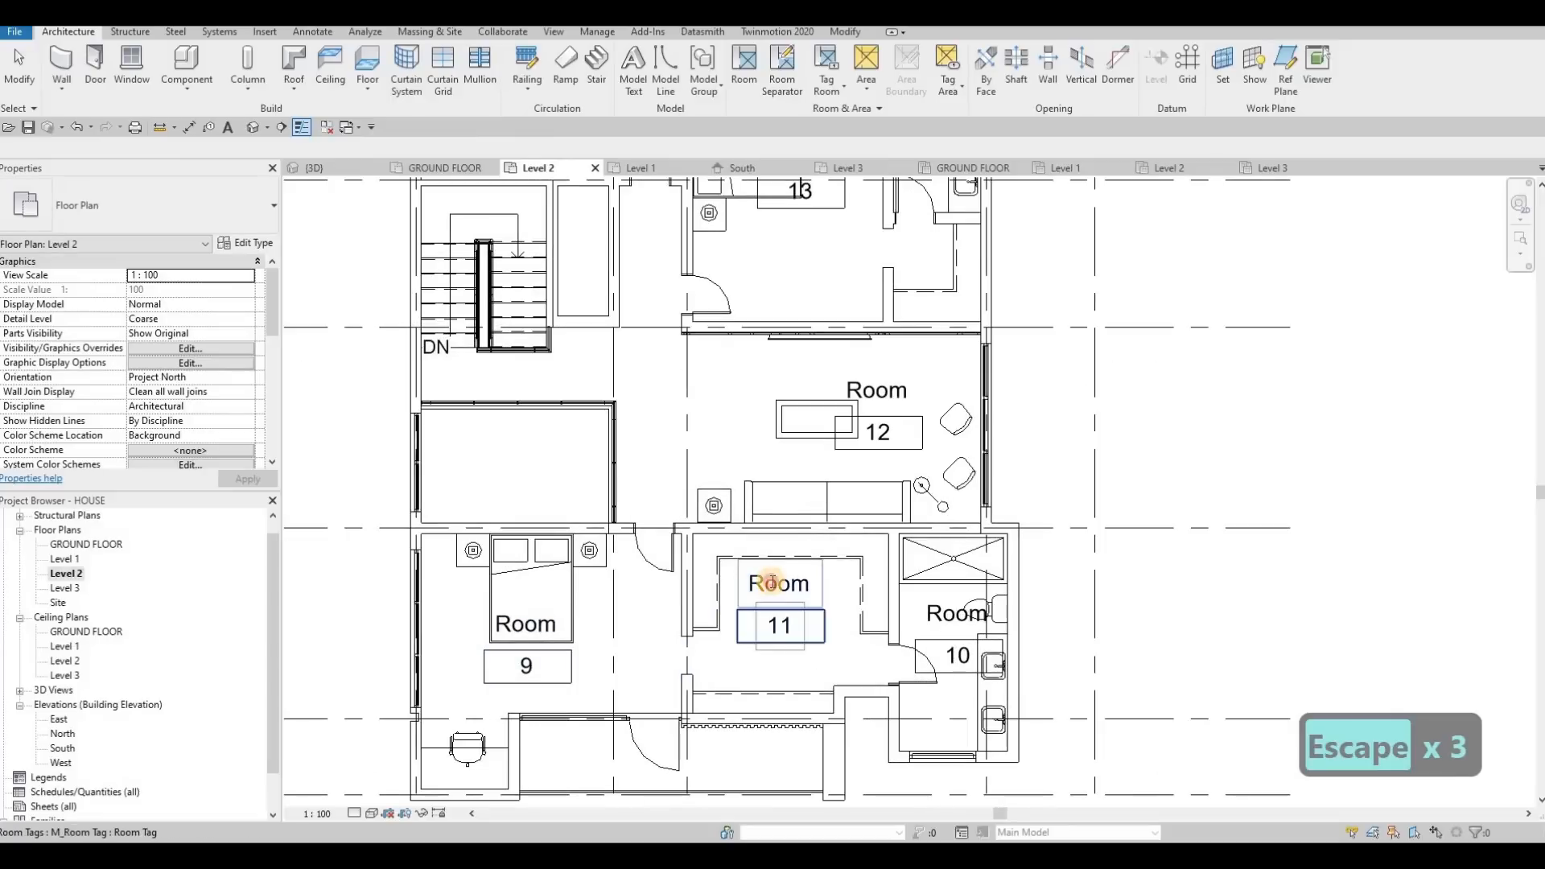
pyautogui.doubleClick(769, 586)
pyautogui.write('W')
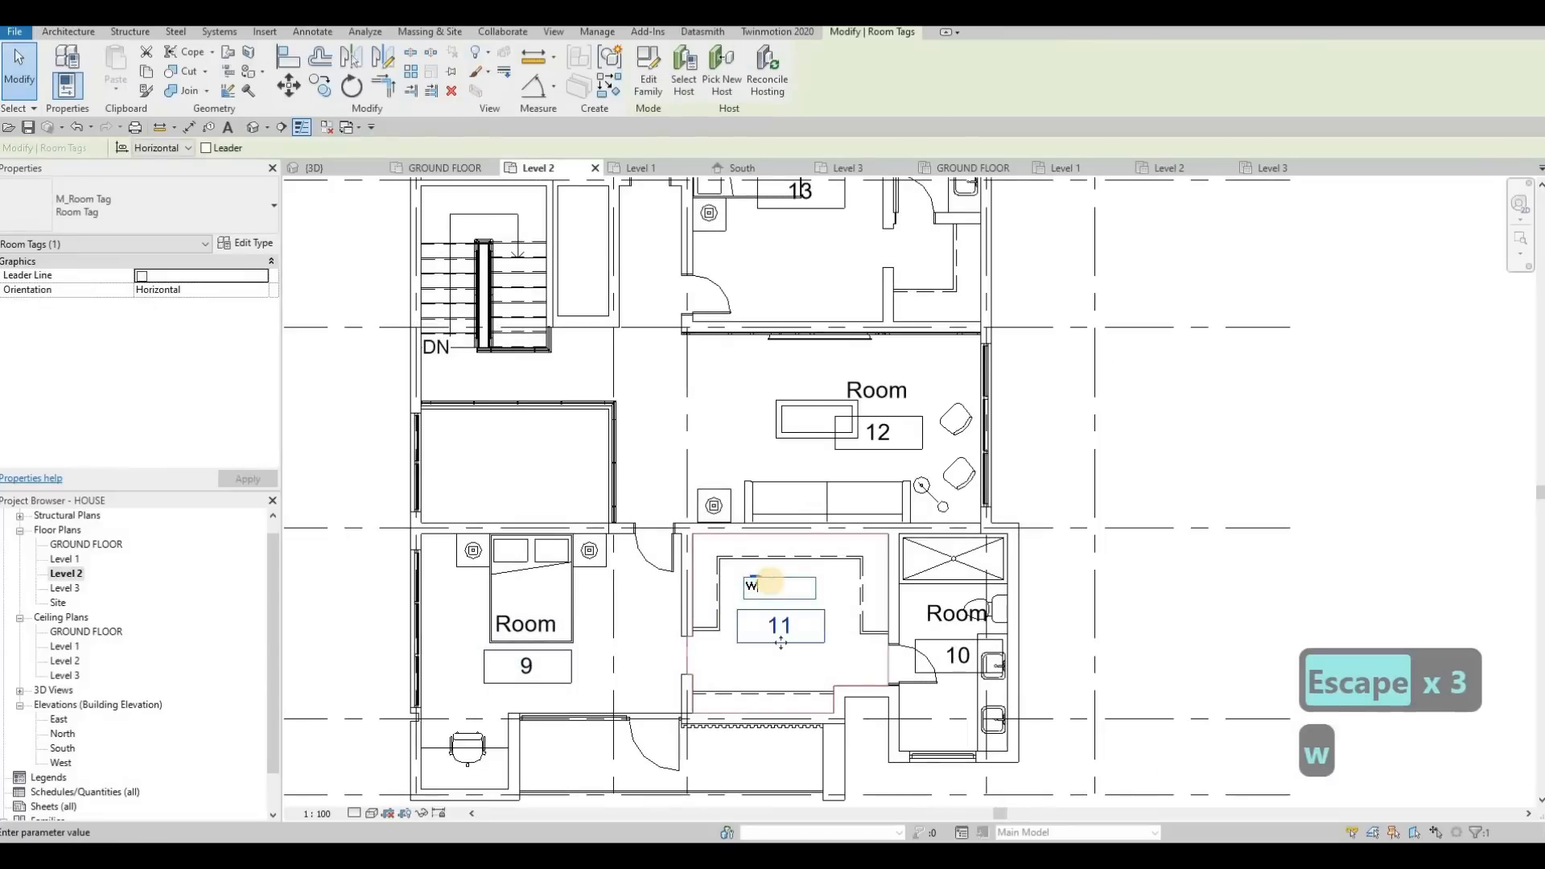
pyautogui.write('.I.')
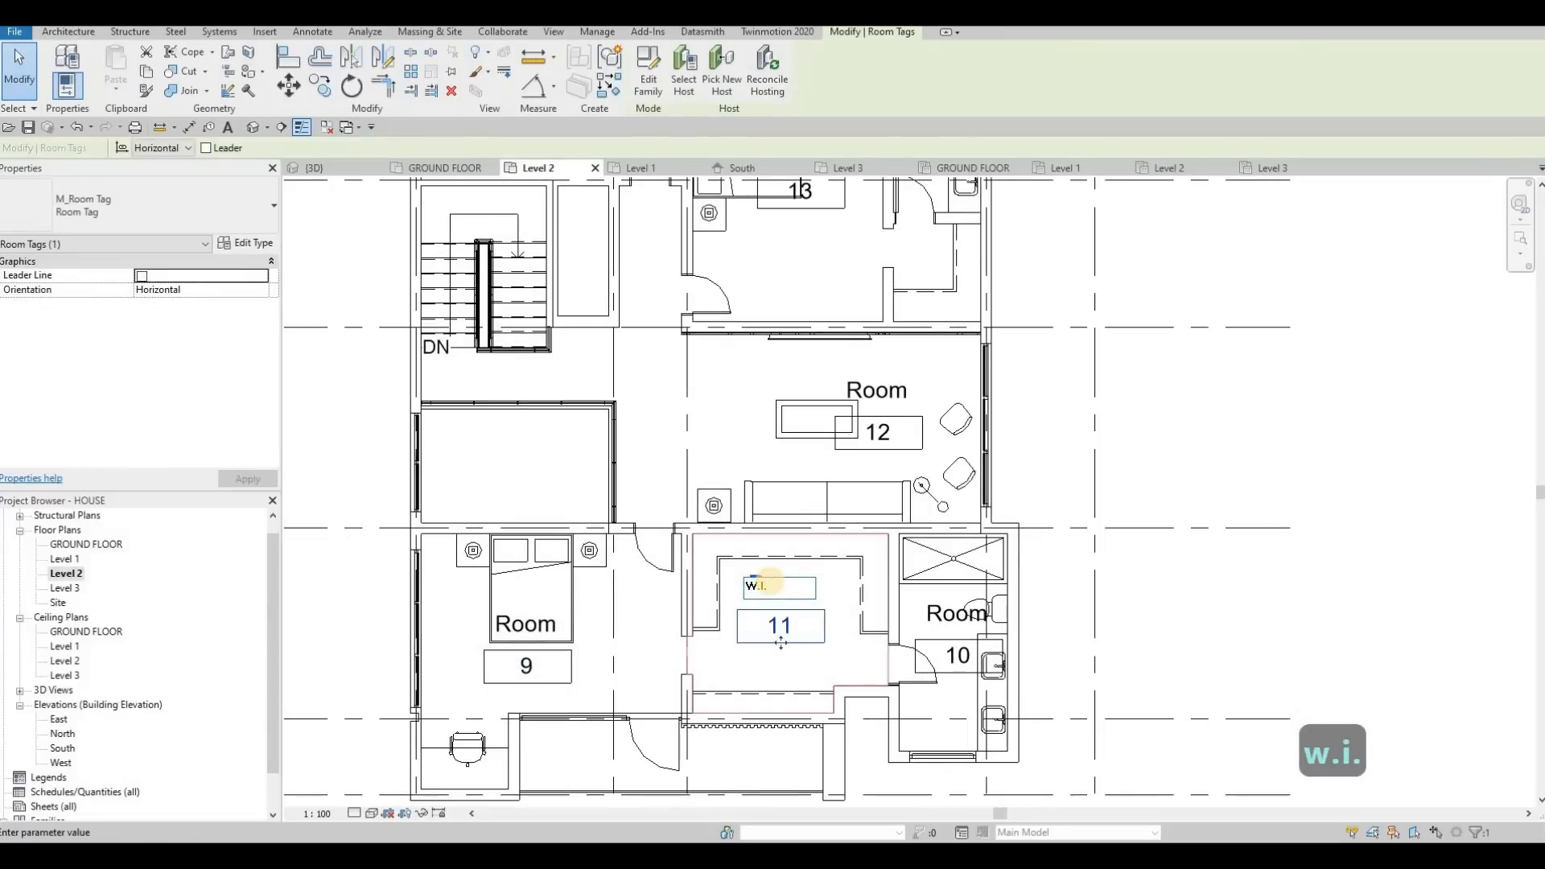
pyautogui.write('CV')
pyautogui.press('BackSpace')
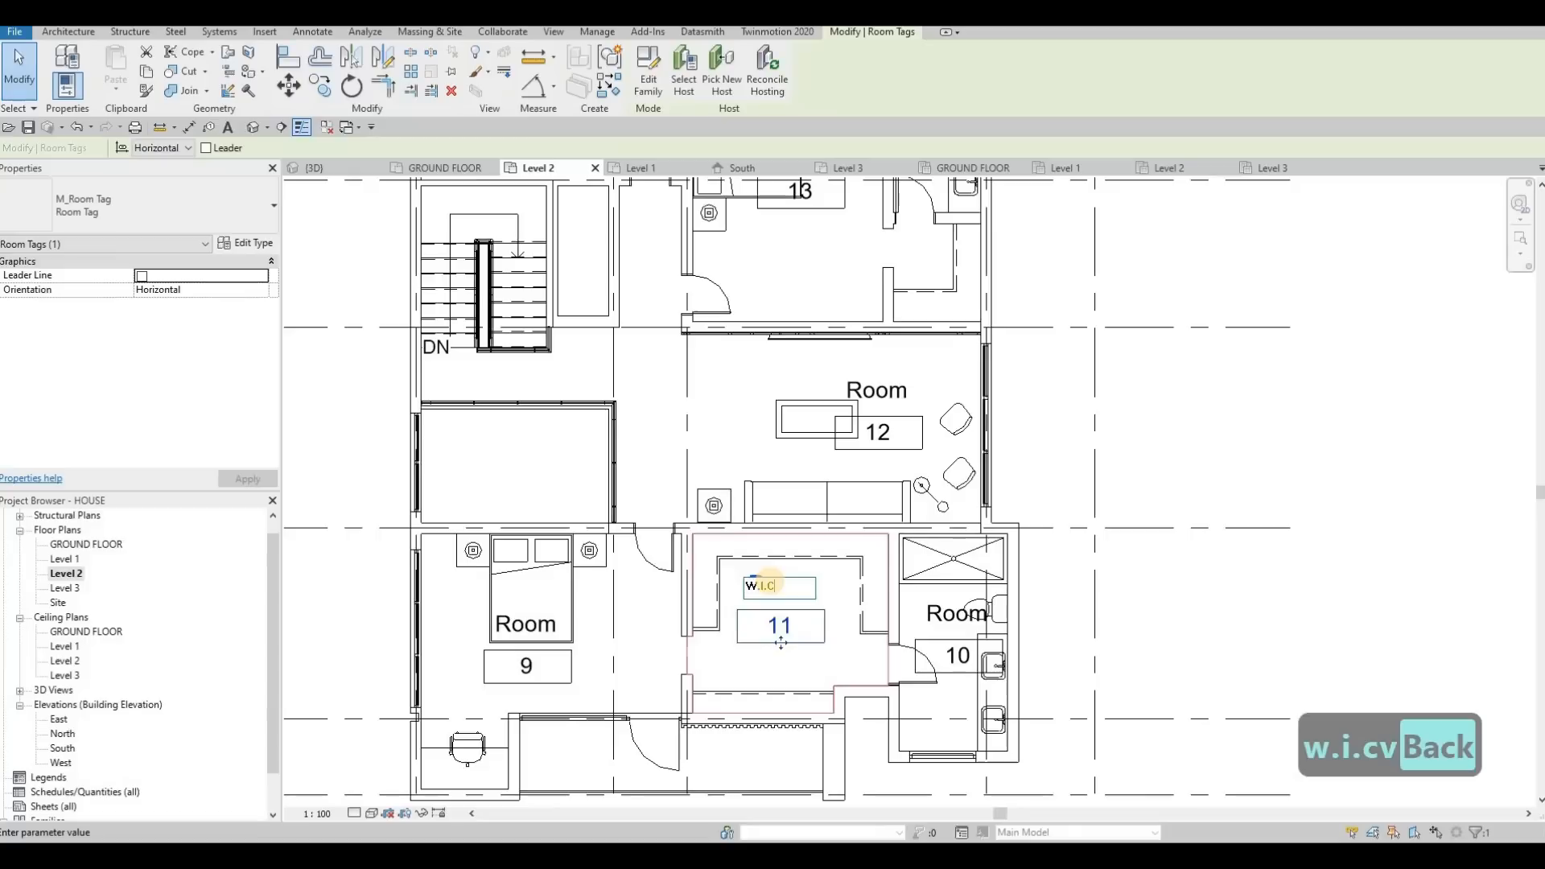
pyautogui.write('.')
pyautogui.press('Escape')
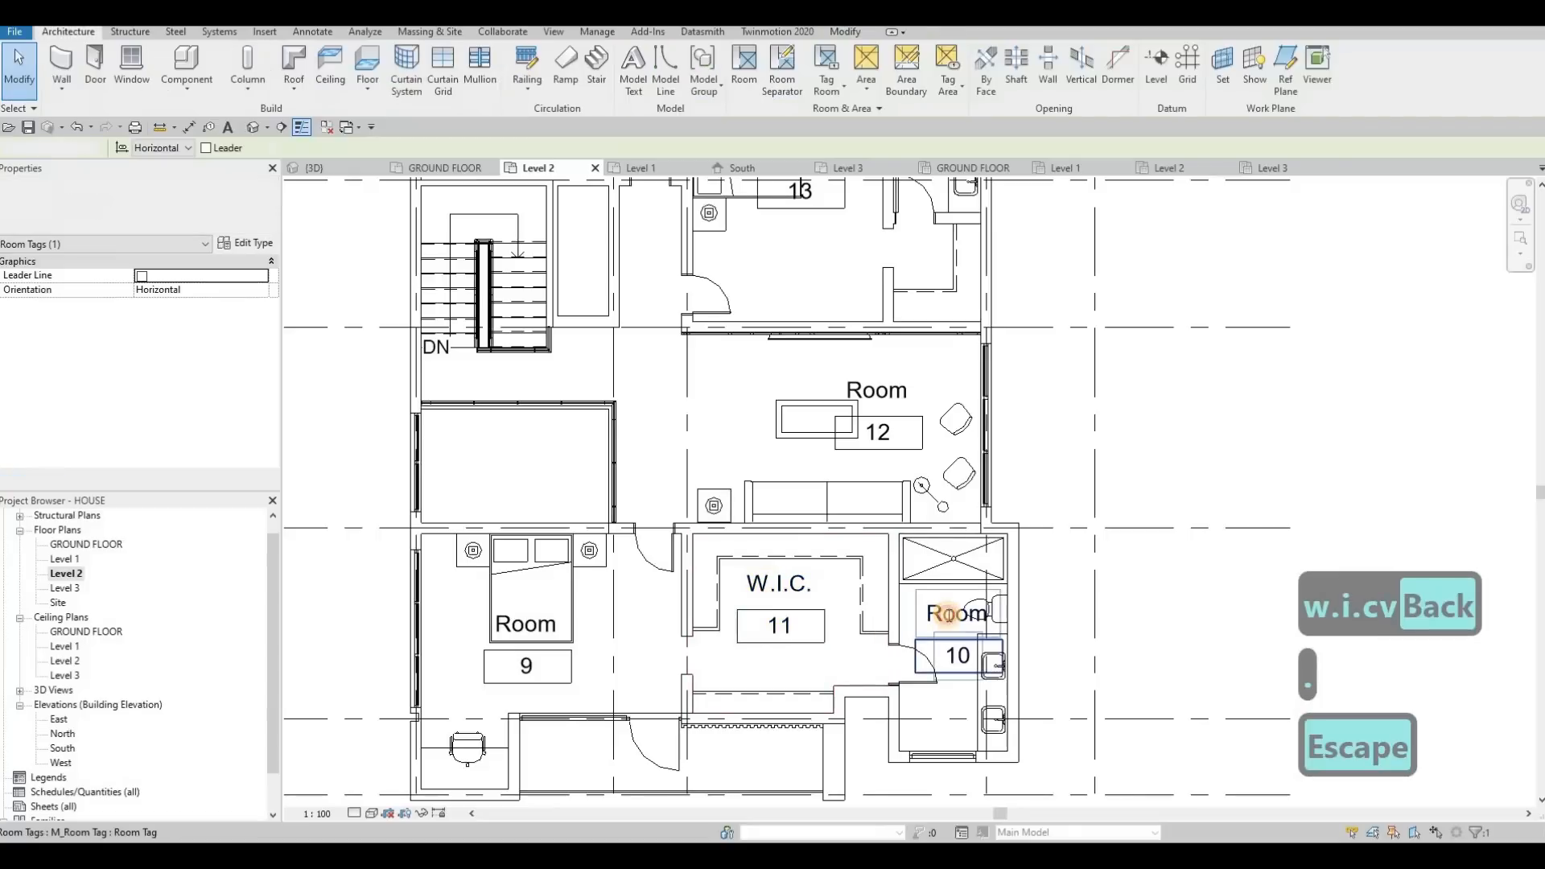
# Rename room 10, the bathroom next to the walk-in closet, to ENSUITE 1 in its tag
pyautogui.click(950, 616)
pyautogui.write('ENS')
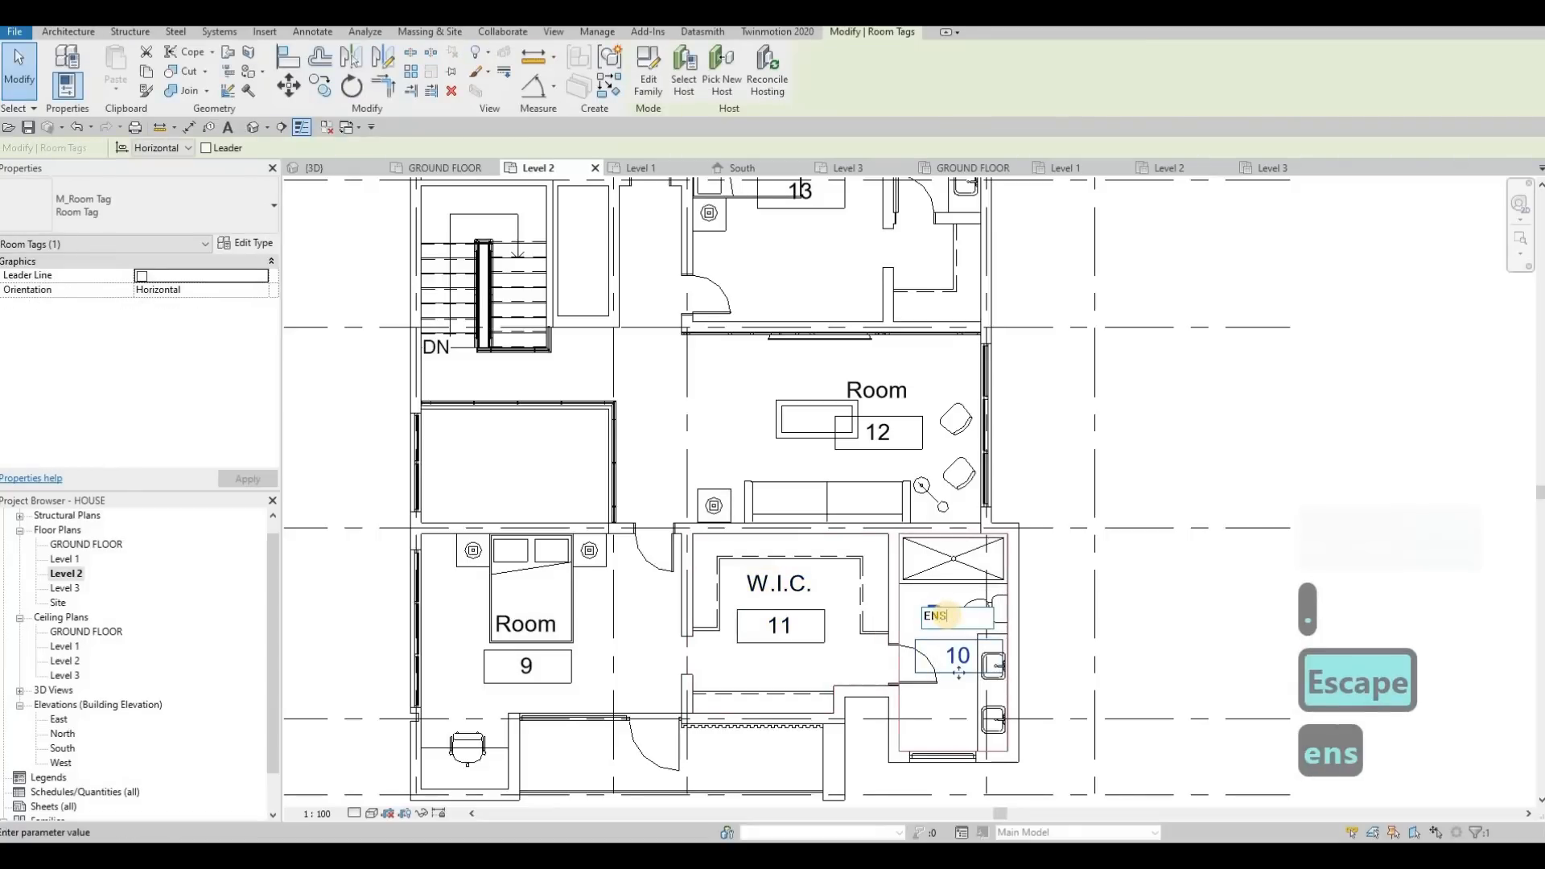
pyautogui.write('UITE 1')
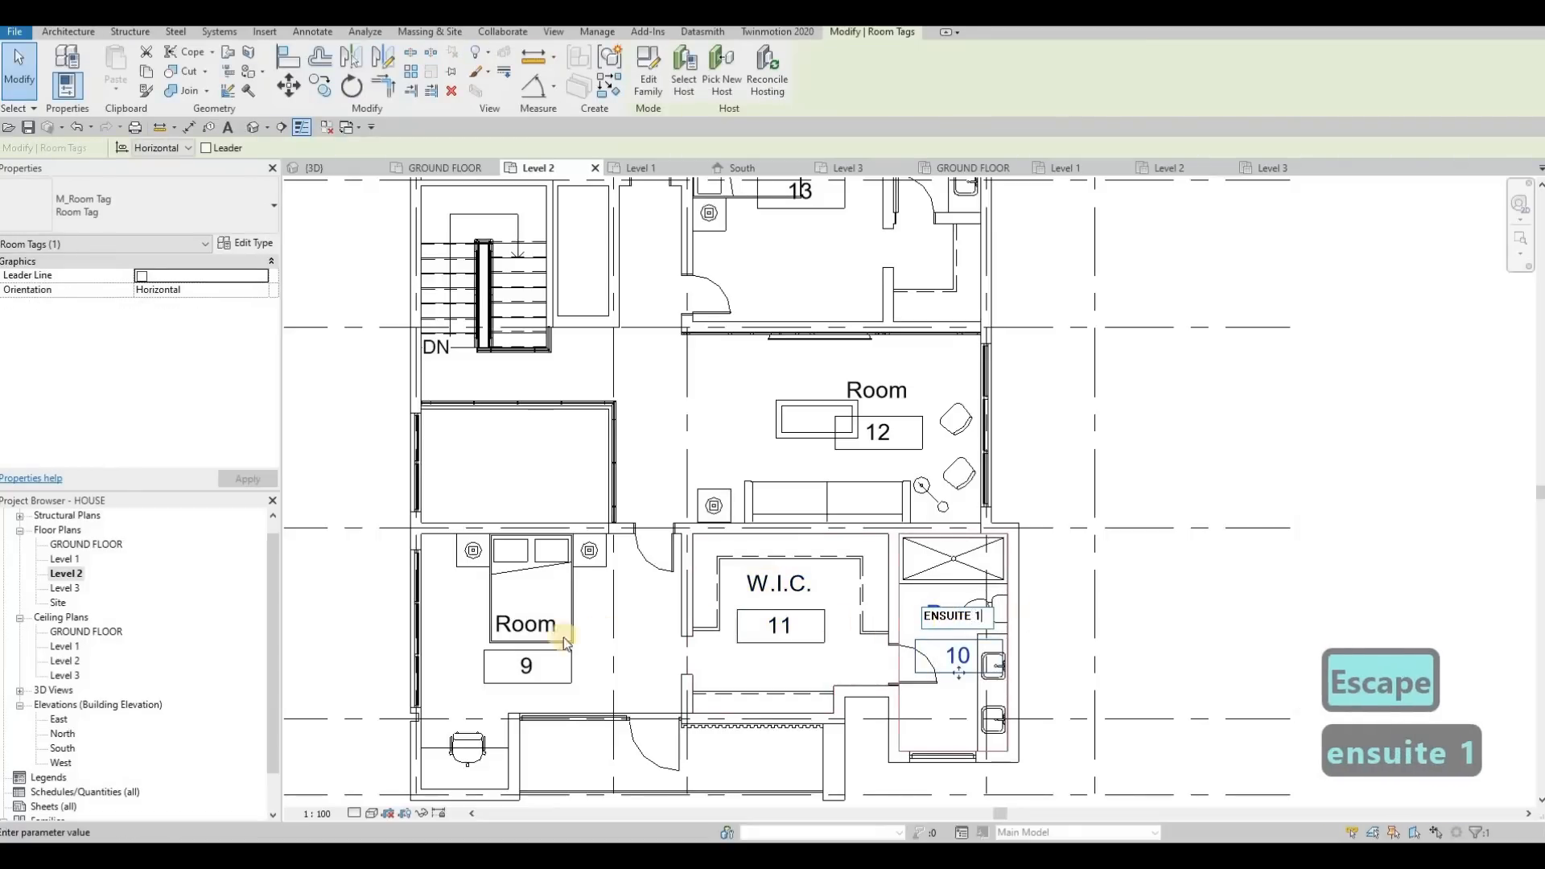
pyautogui.press('Escape')
# Rename room 9, the bedroom beside the walk-in closet, to MASTERS BEDROOM in its tag
pyautogui.click(536, 624)
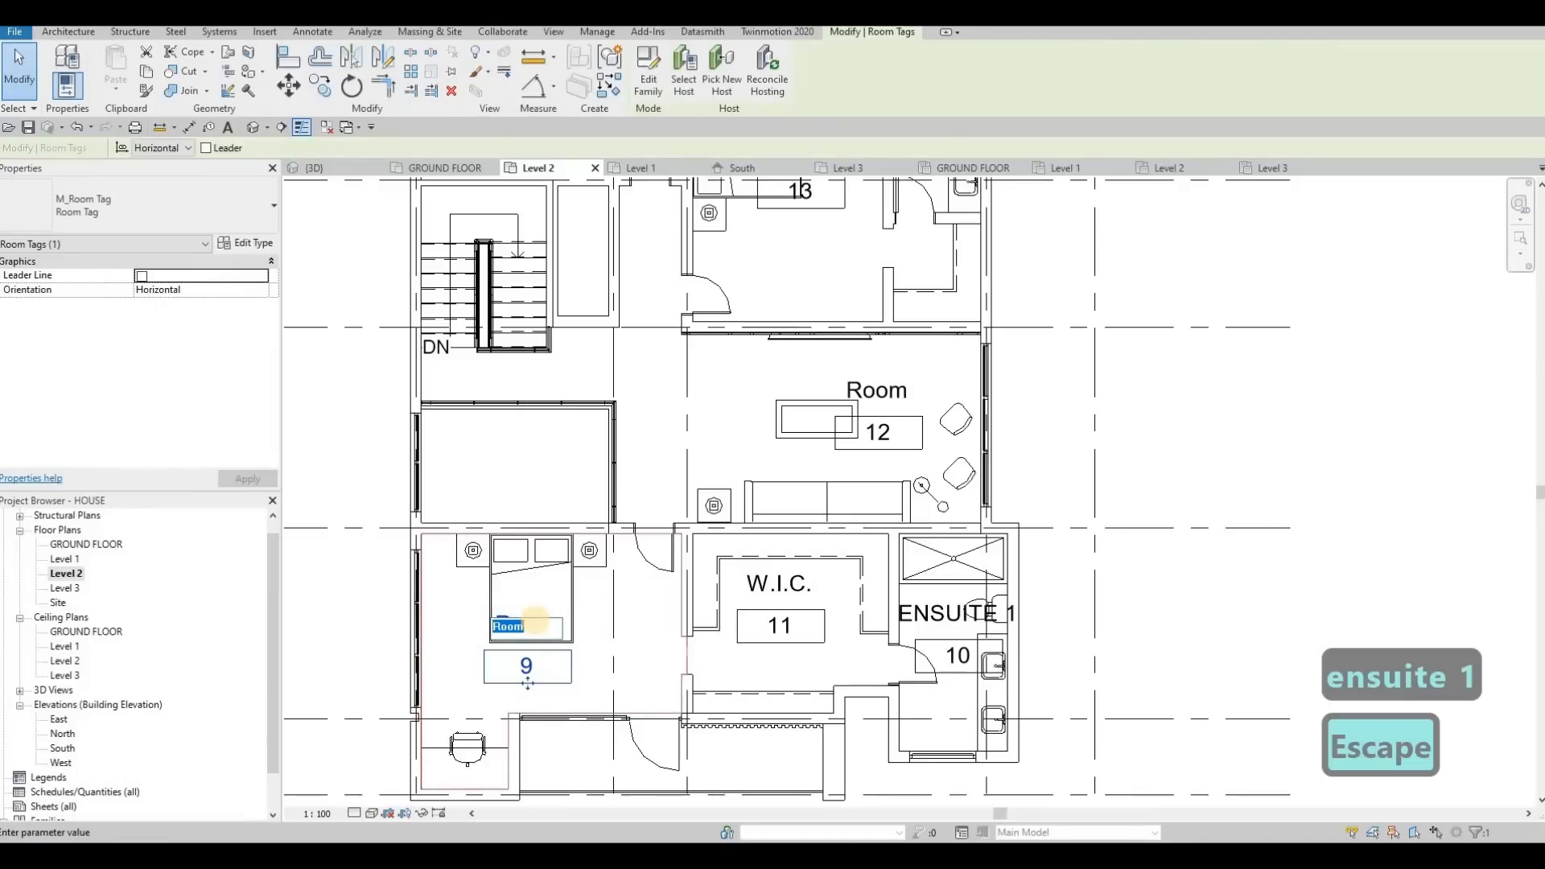
pyautogui.write('MASTERS')
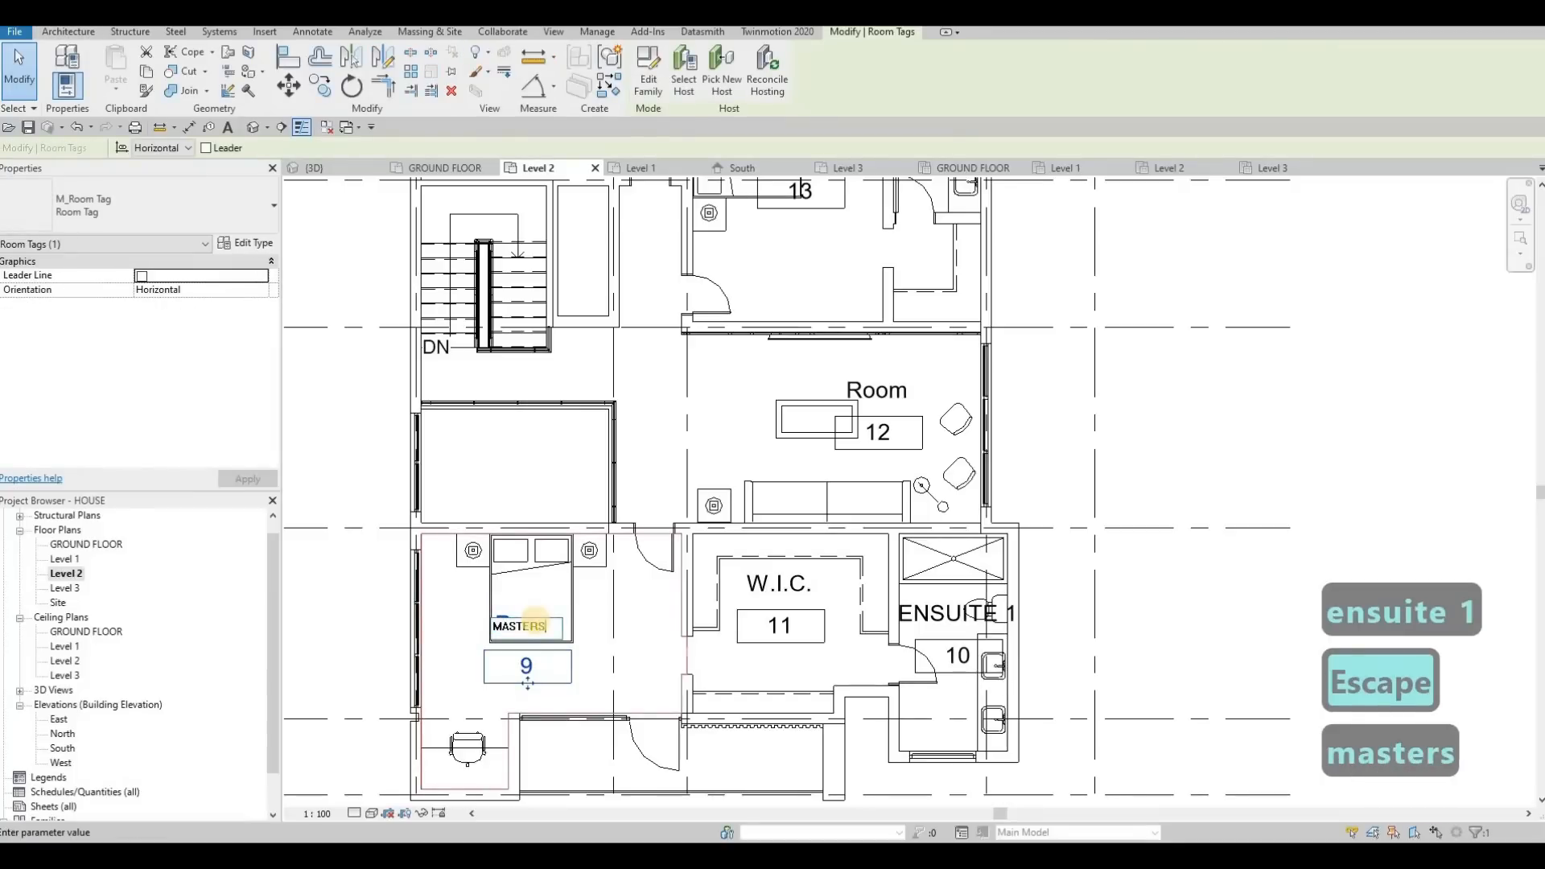
pyautogui.write(' BEDROOM')
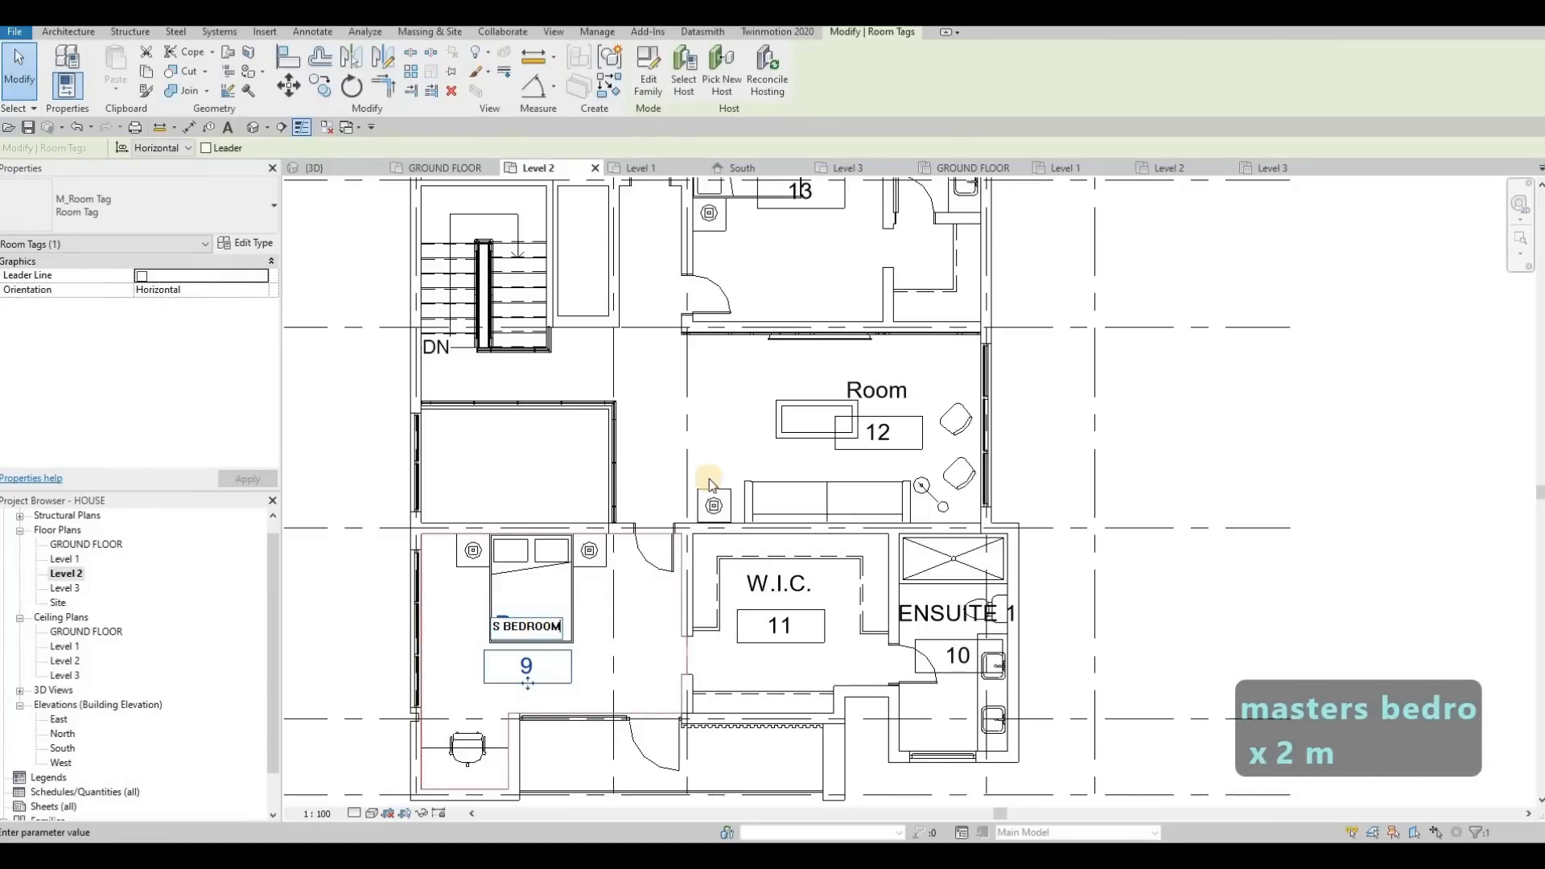
pyautogui.click(817, 418)
pyautogui.press('Escape')
# Rename room 12, the lounge with the sofa and armchairs, to ENTERTAINMENT in its tag
pyautogui.doubleClick(859, 392)
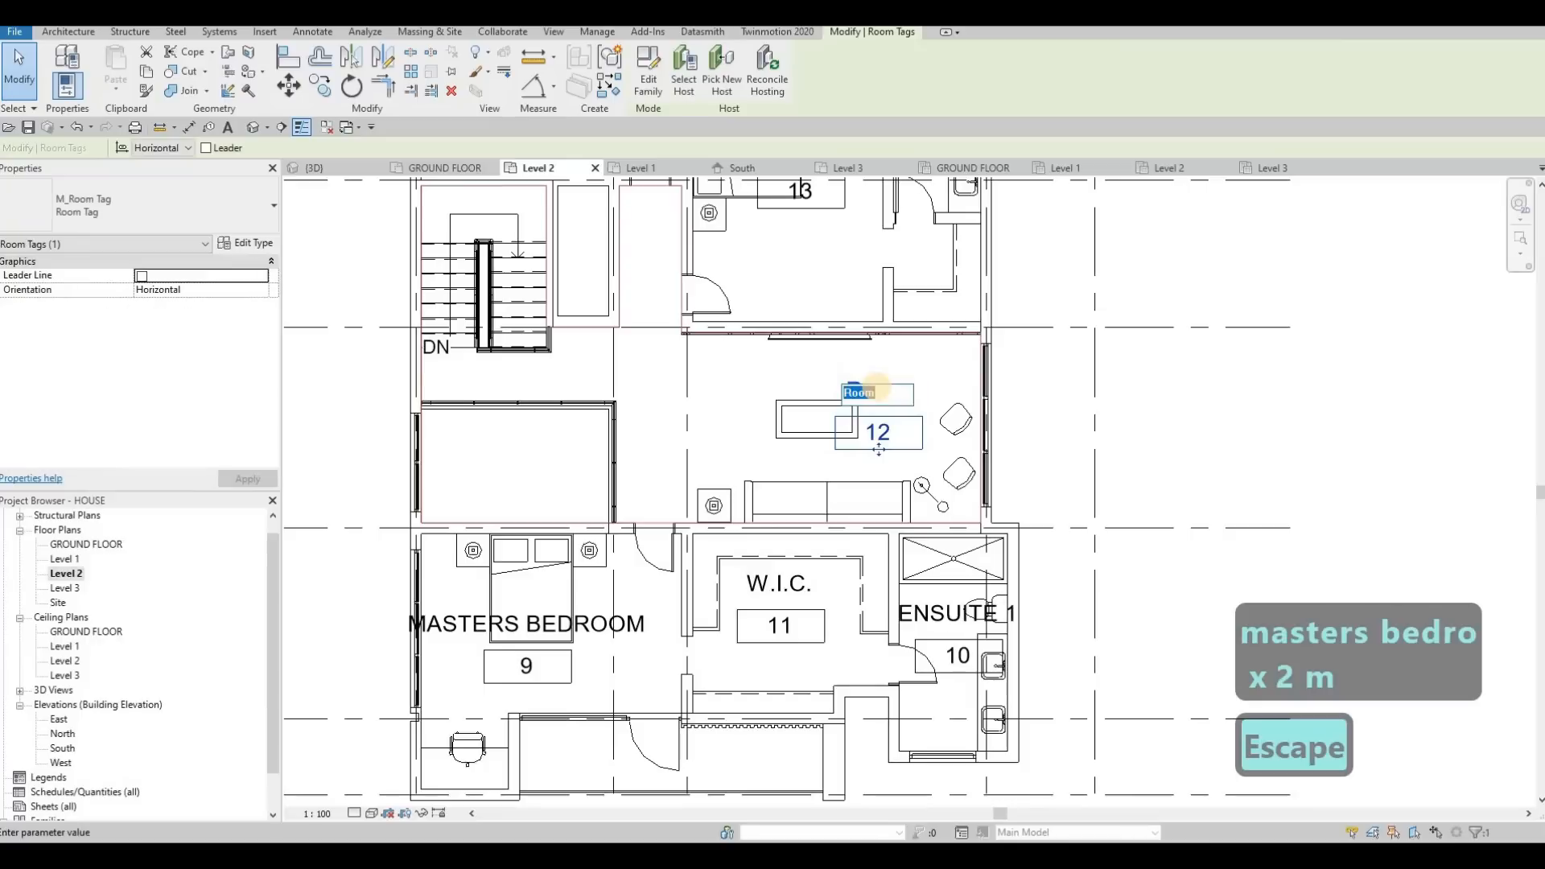
pyautogui.write('ENTER')
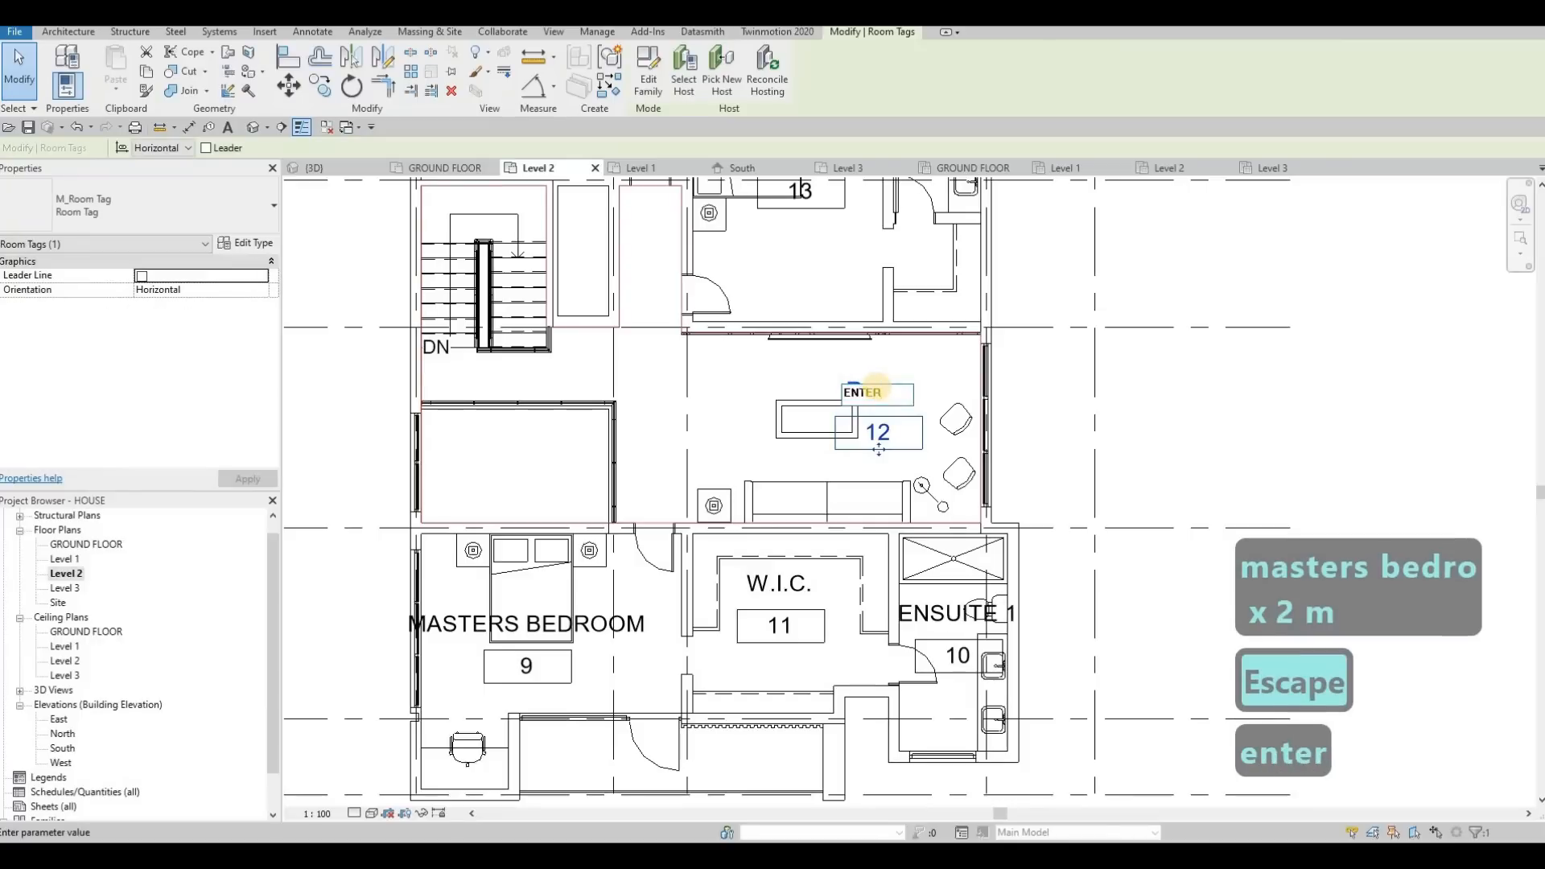
pyautogui.write('TAINMEN')
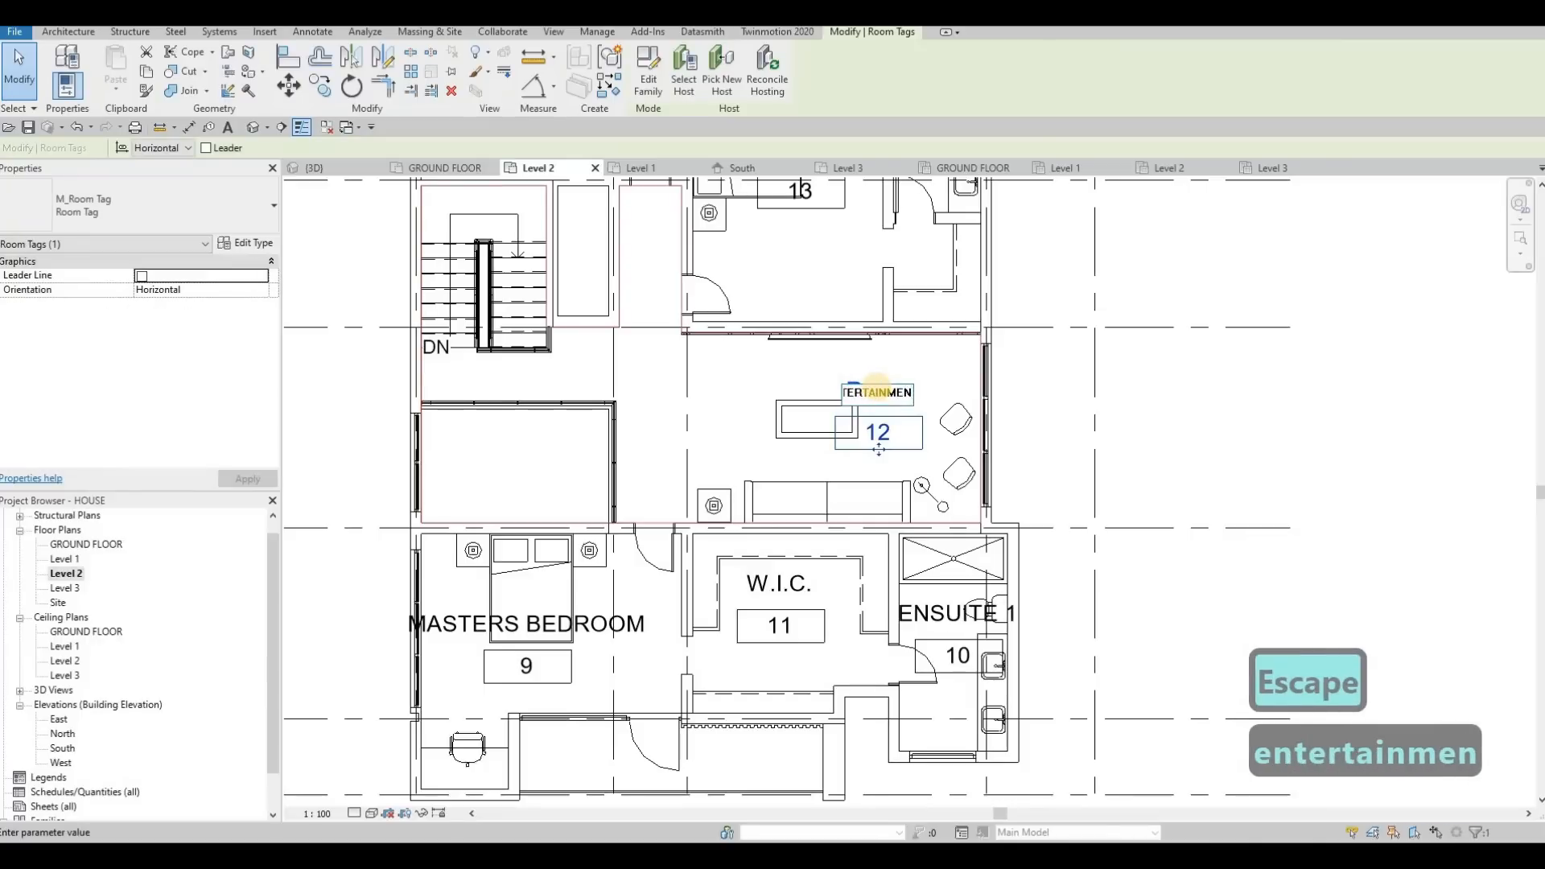
pyautogui.write('T')
pyautogui.click(1008, 317)
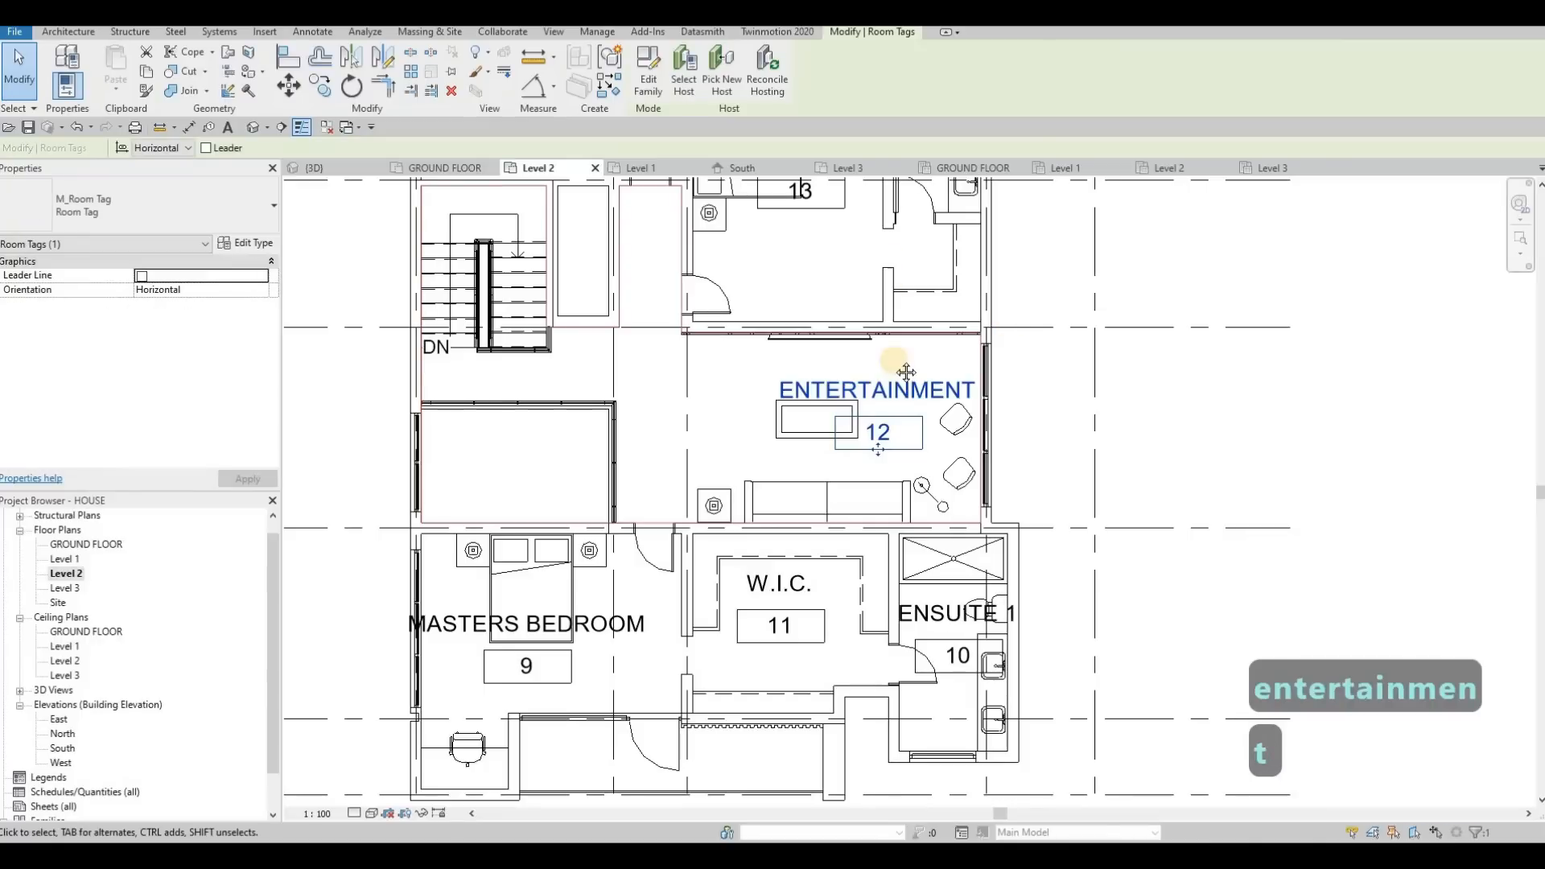
pyautogui.press('Escape')
# Rename room 13, the bedroom beyond the entertainment lounge, to BEDROOM 1 in its tag
pyautogui.moveTo(874, 427); pyautogui.dragTo(903, 614, button='middle')
pyautogui.moveTo(887, 499); pyautogui.dragTo(907, 575, button='middle')
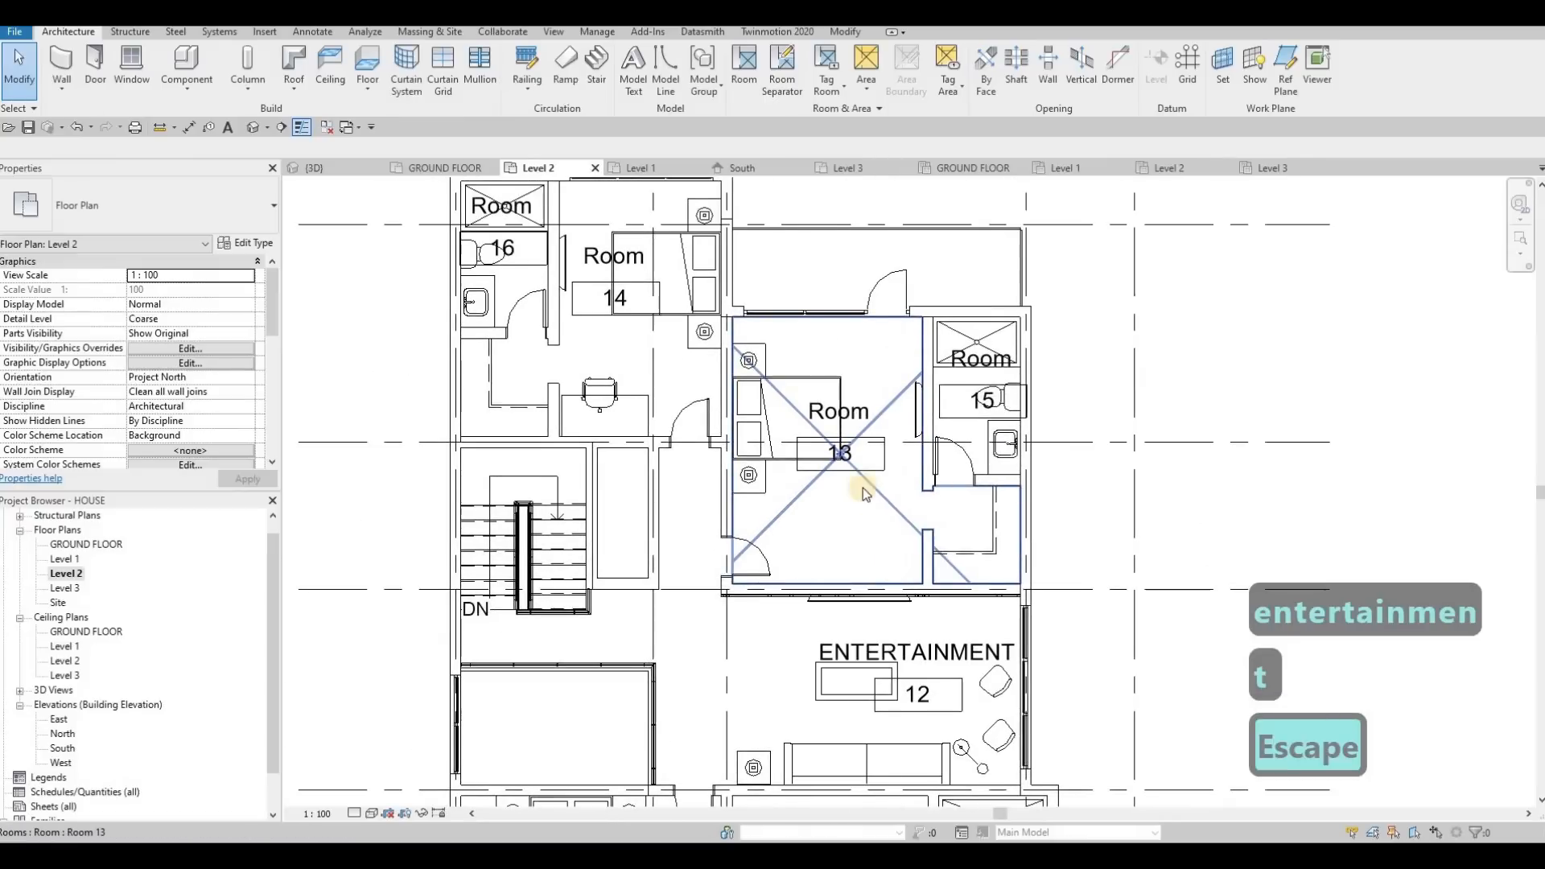
pyautogui.moveTo(850, 420); pyautogui.dragTo(861, 486, button='middle')
pyautogui.click(861, 476)
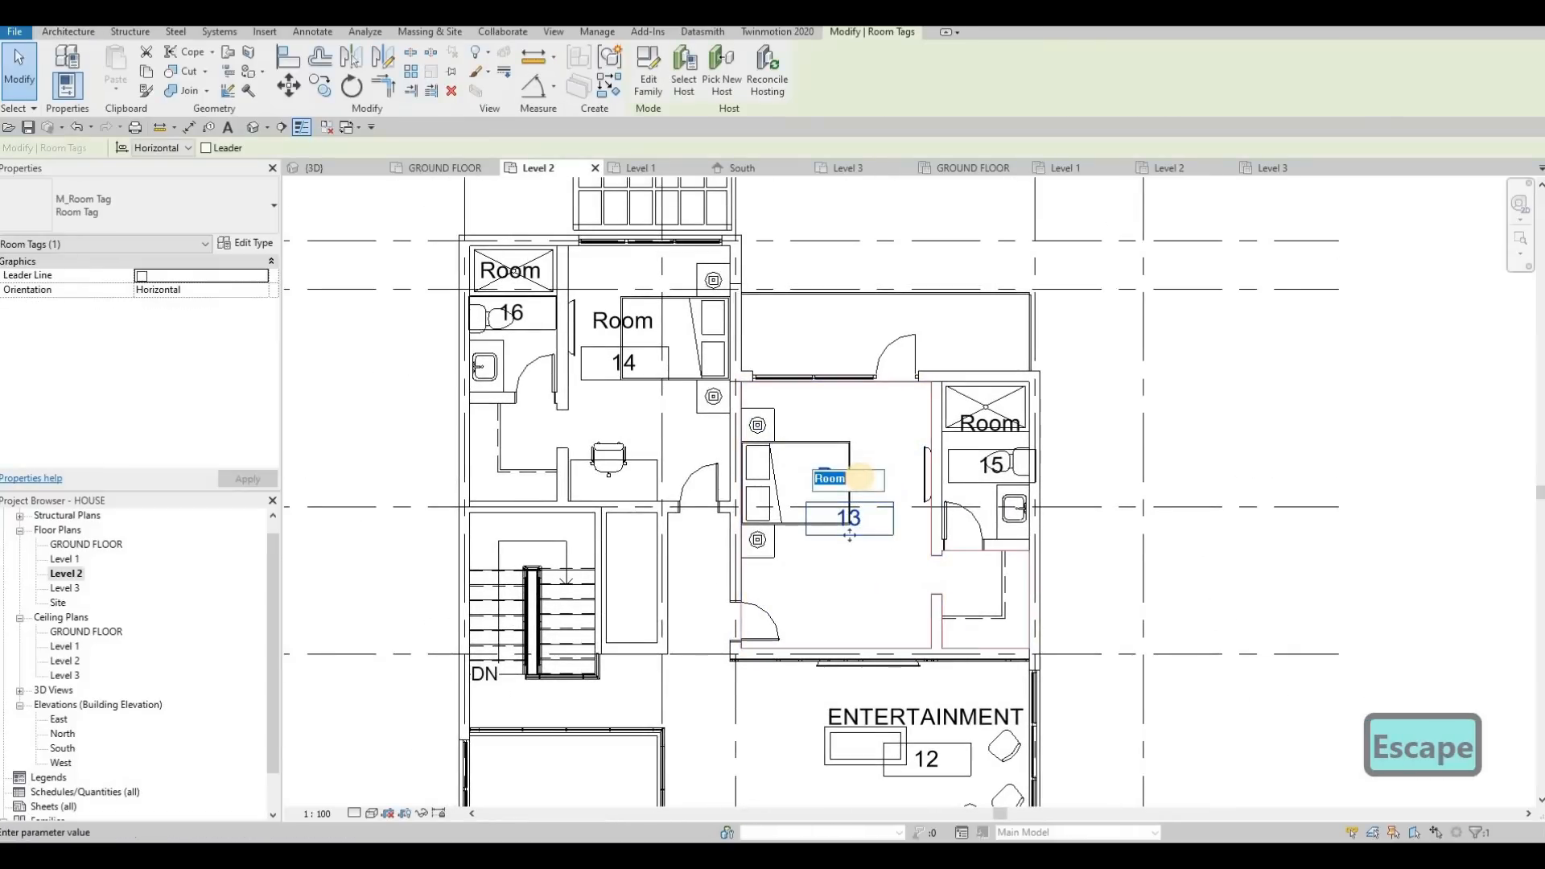
pyautogui.write('BEN')
pyautogui.press('BackSpace')
pyautogui.write('DROO')
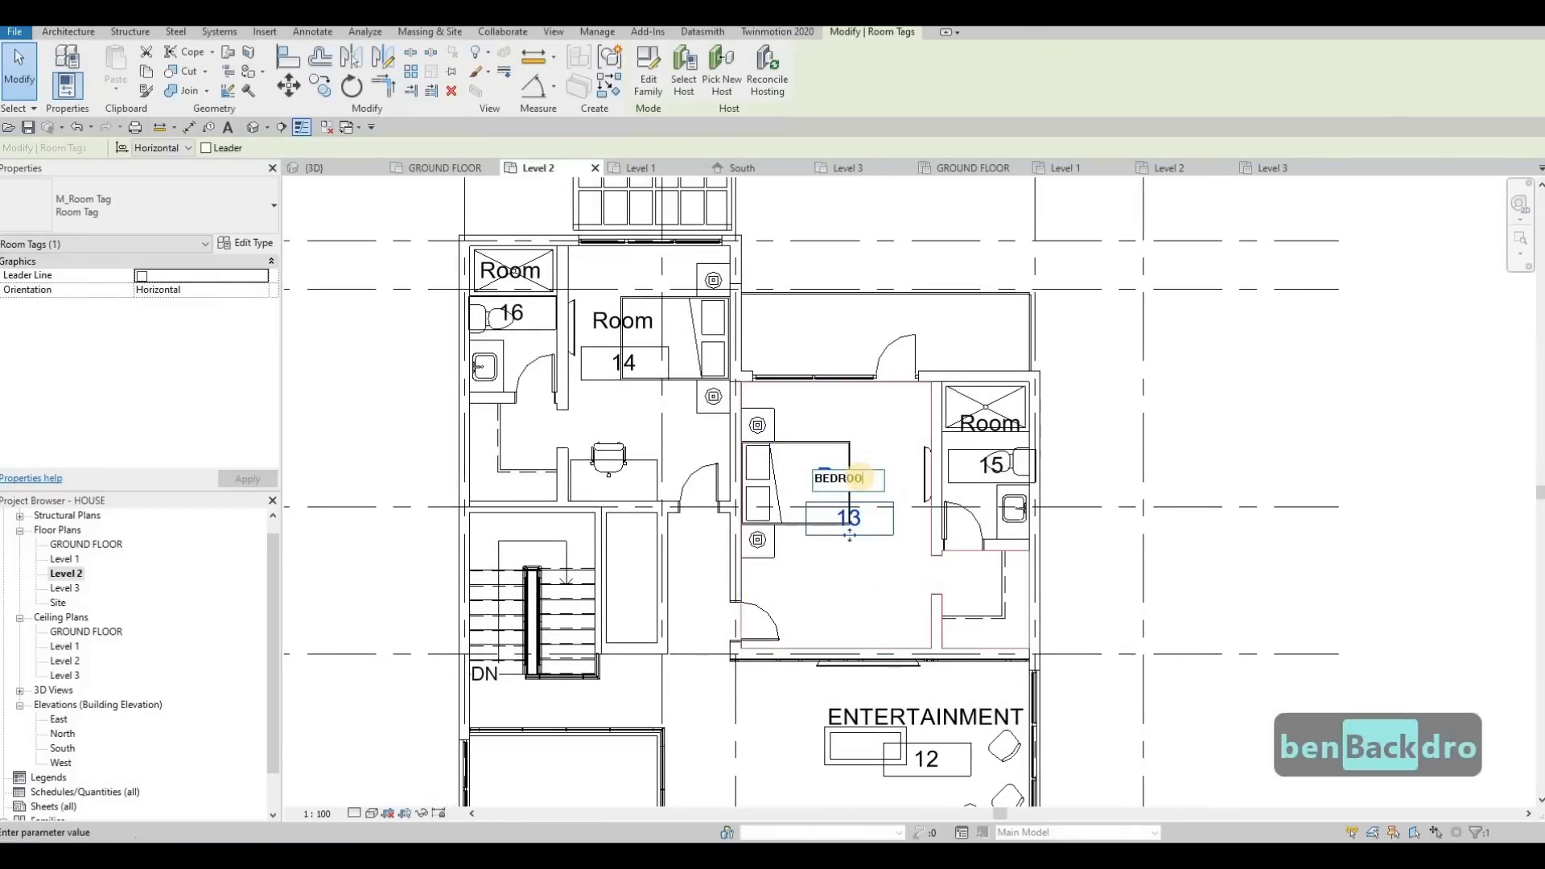
pyautogui.write('M 1')
# Rename room 15, the bathroom adjoining BEDROOM 1, to ENSUITE 2 in its tag
pyautogui.click(992, 427)
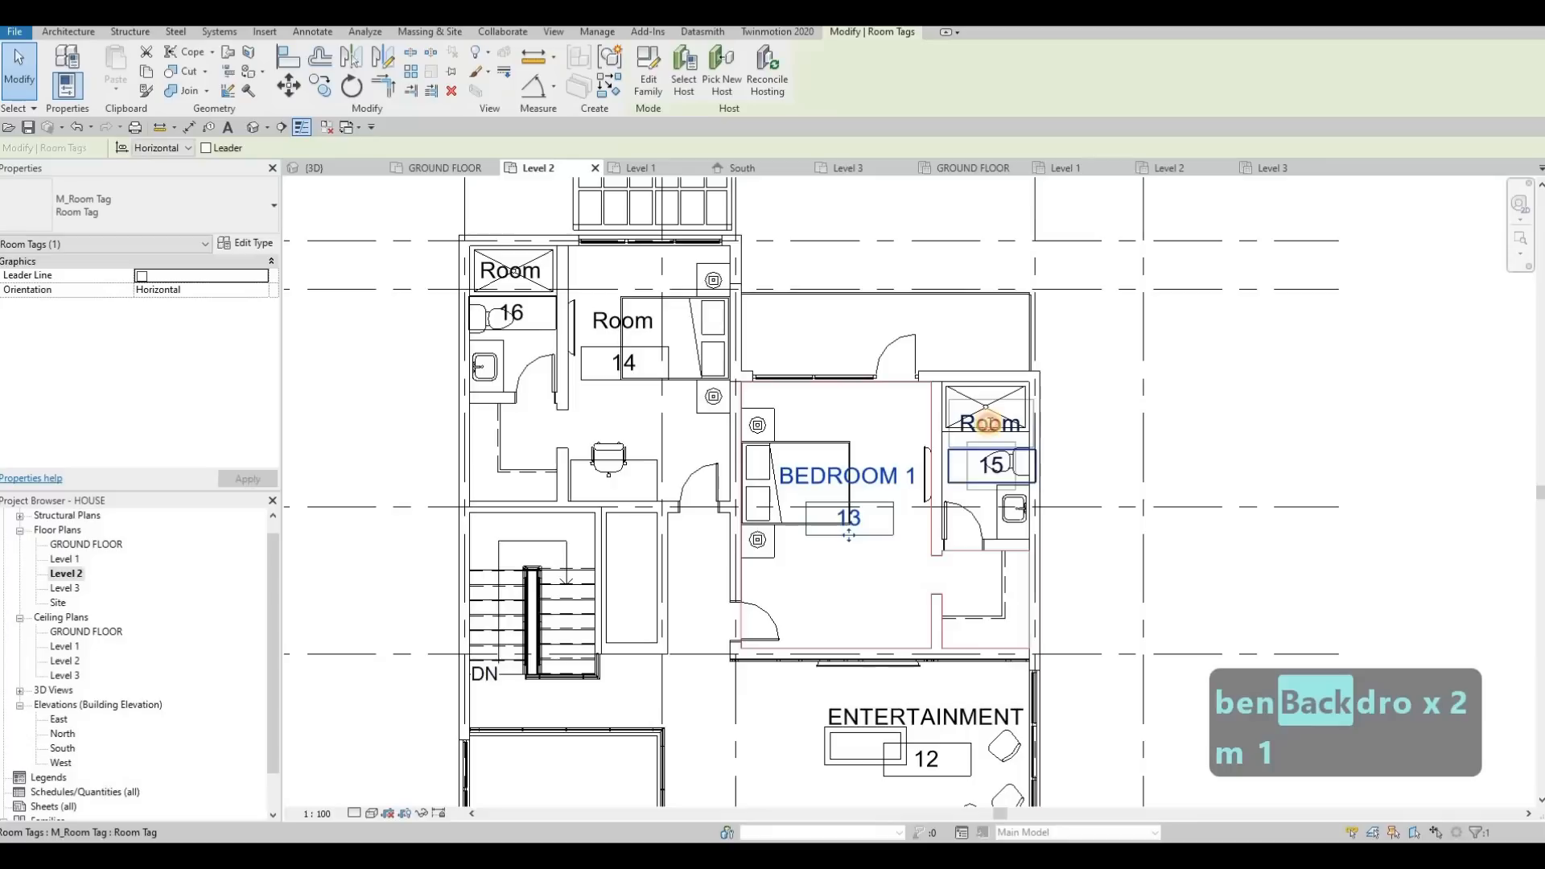
pyautogui.write('ENSUITE 2')
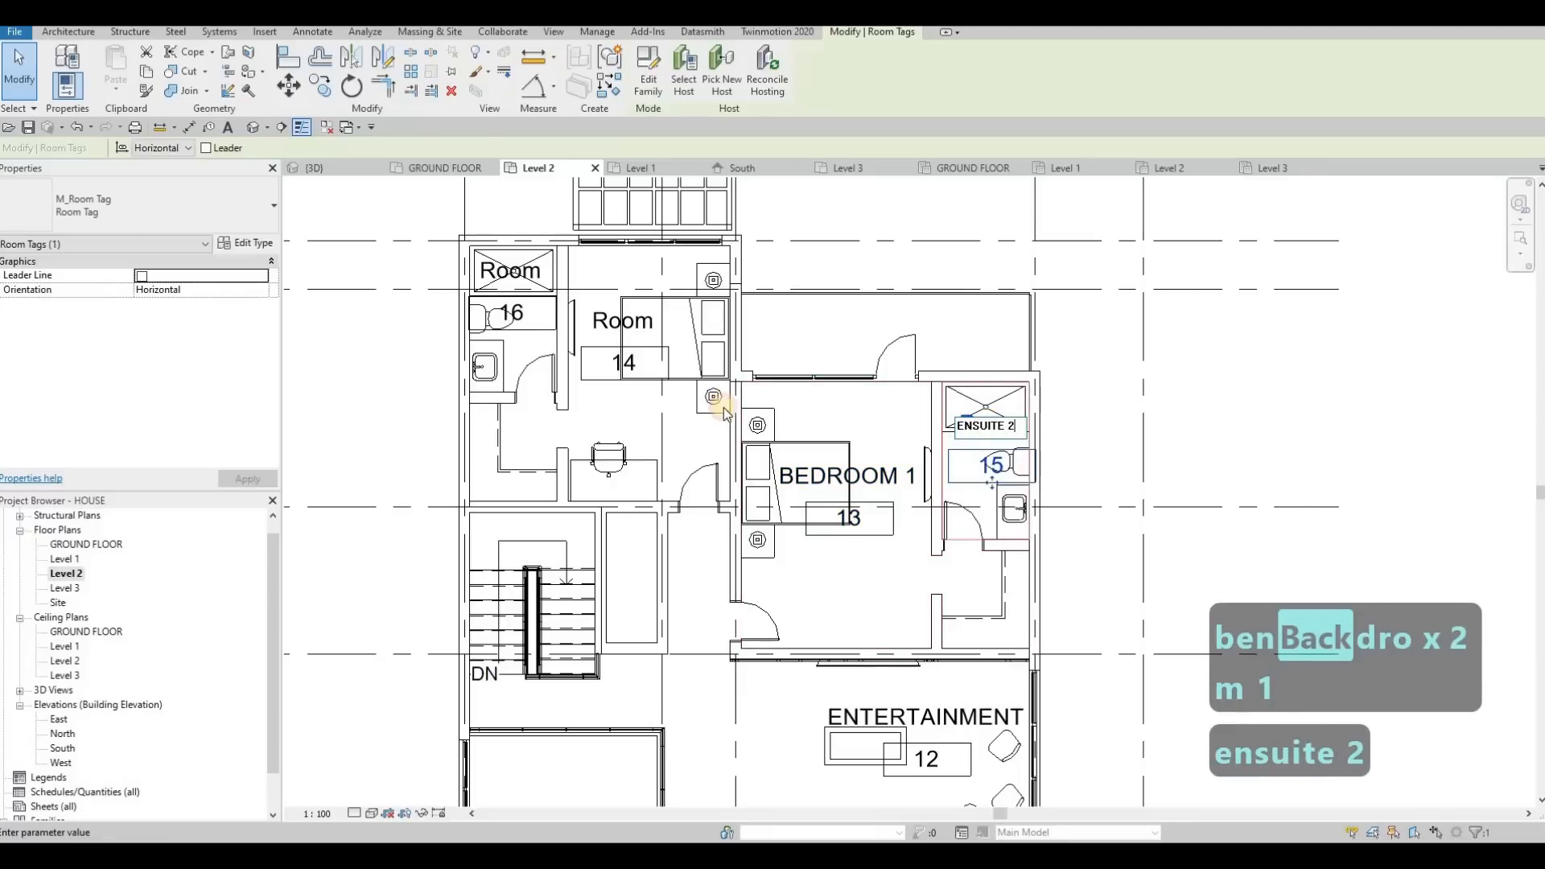
pyautogui.click(722, 407)
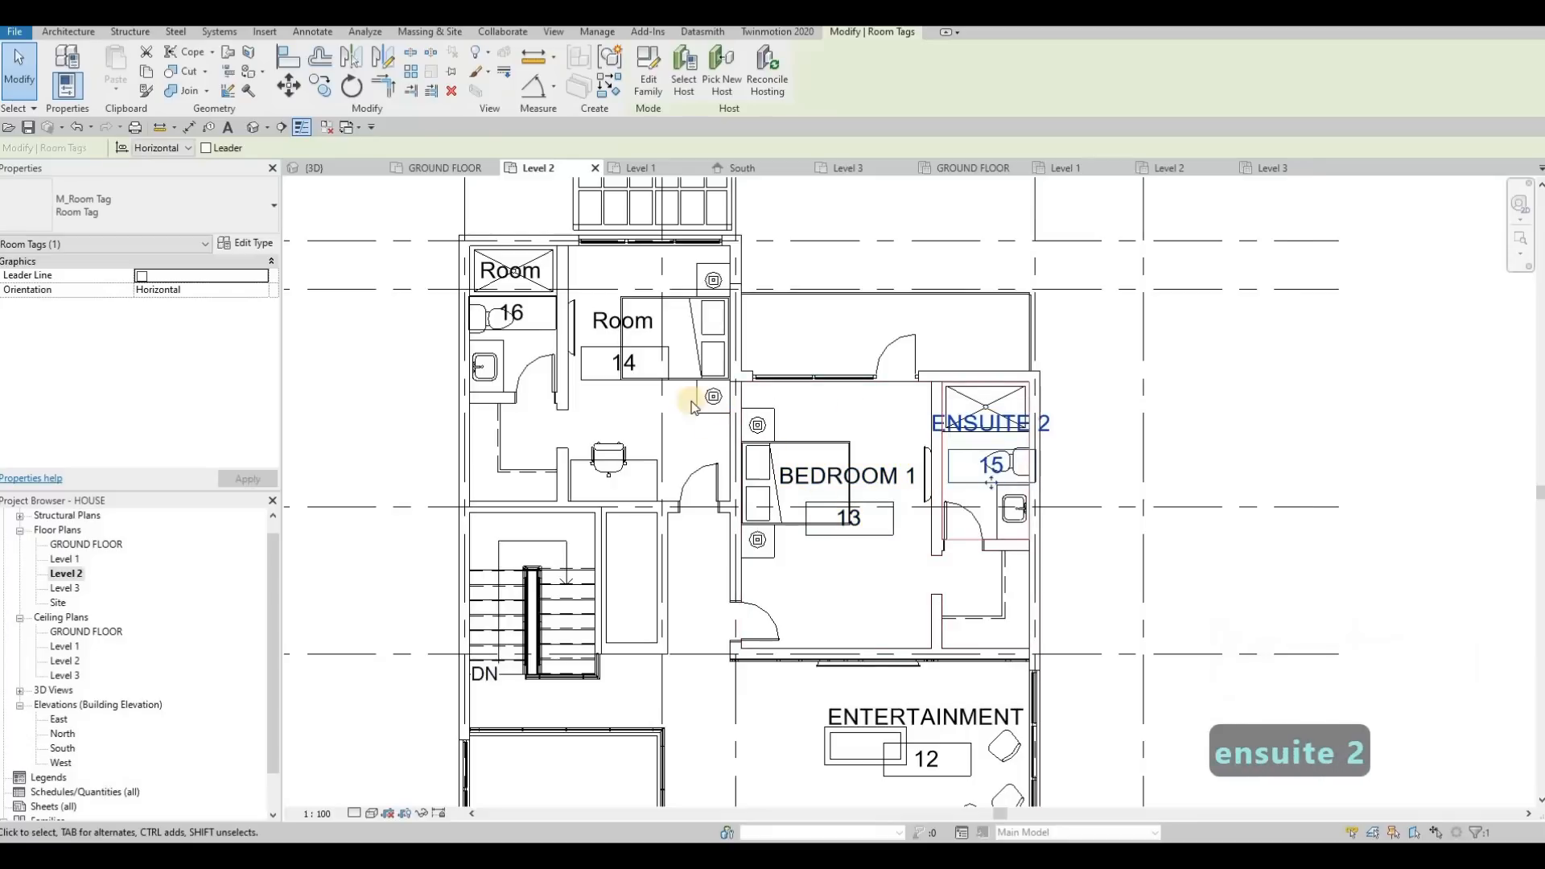
pyautogui.press('Escape')
# Rename room 16, the bathroom beside bedroom 14, to ENSUITE 3 in its tag
pyautogui.moveTo(645, 335); pyautogui.dragTo(777, 406, button='middle')
pyautogui.click(643, 341)
pyautogui.click(643, 341)
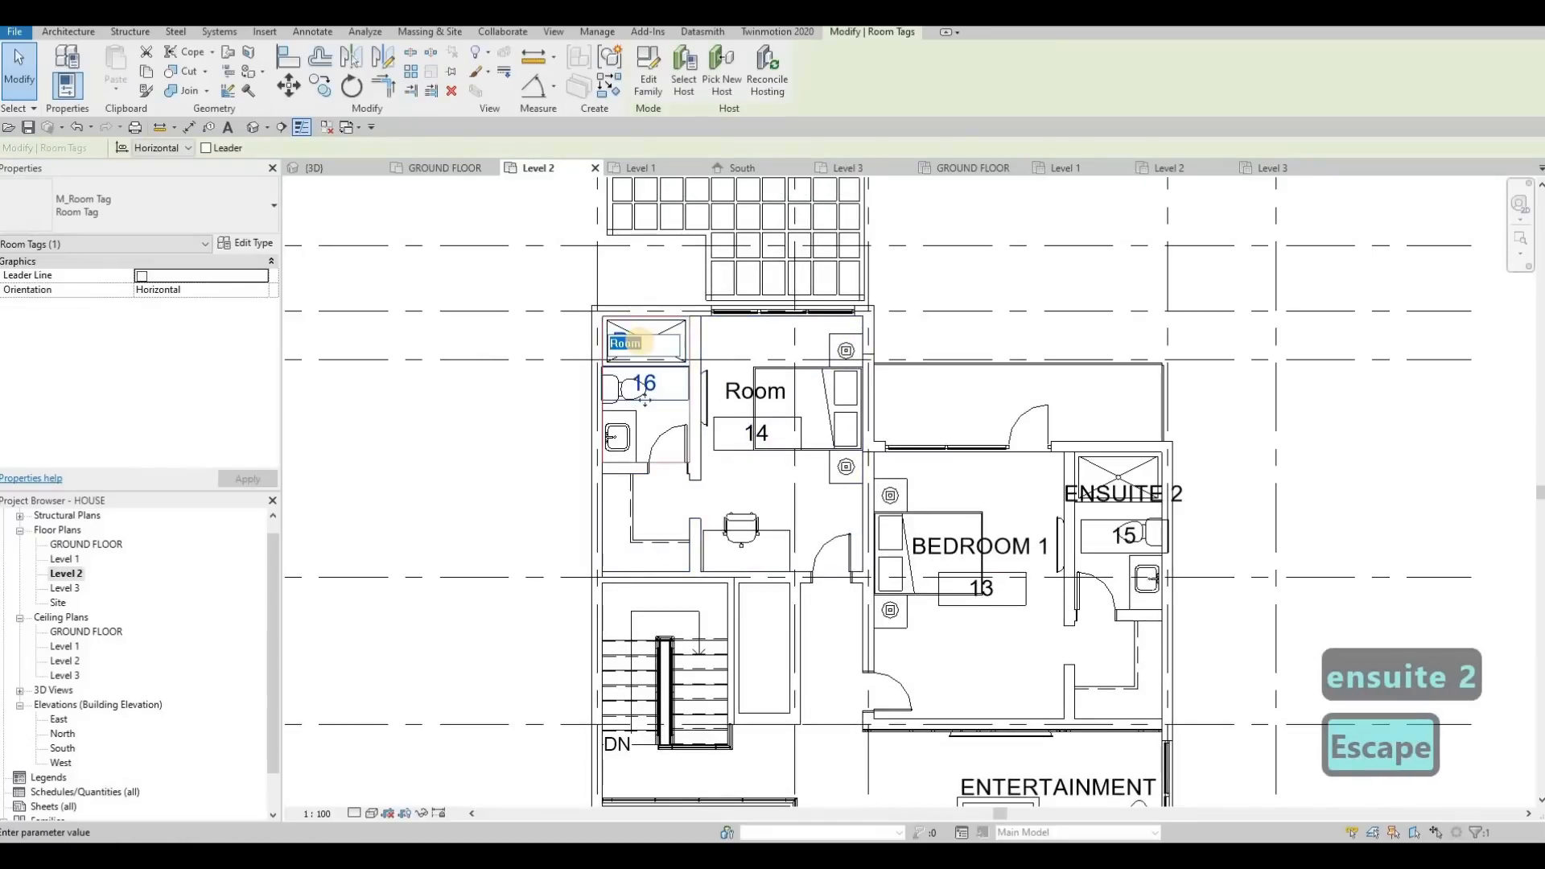
pyautogui.write('ENSUITE')
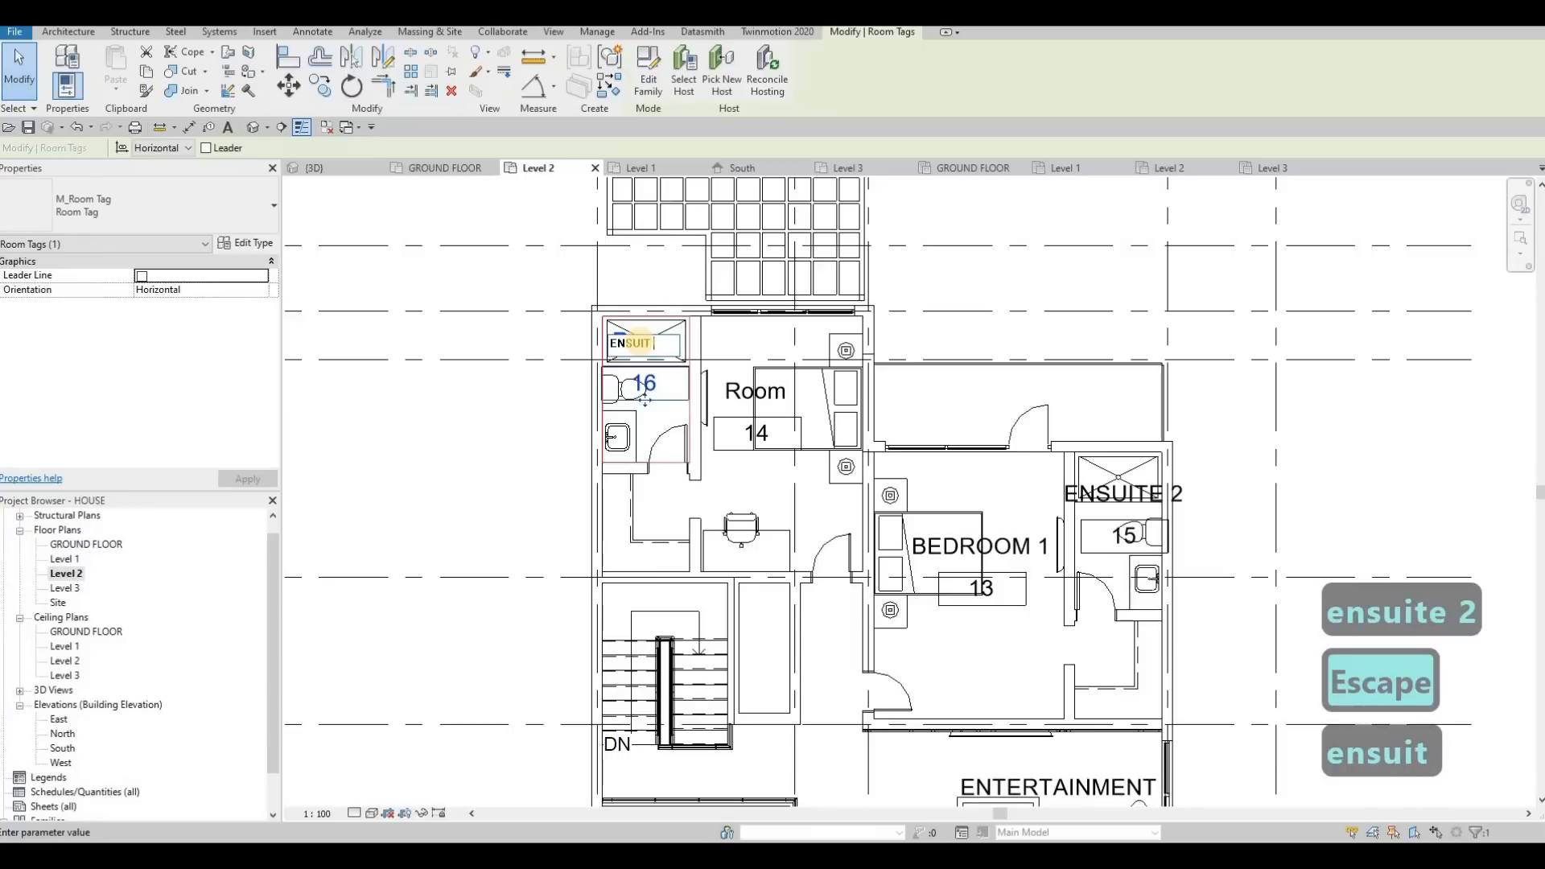
pyautogui.press('BackSpace')
pyautogui.write('E 3')
# Rename room 14, the bedroom next to ENSUITE 3, to BEDROOM 2 in its tag
pyautogui.click(759, 396)
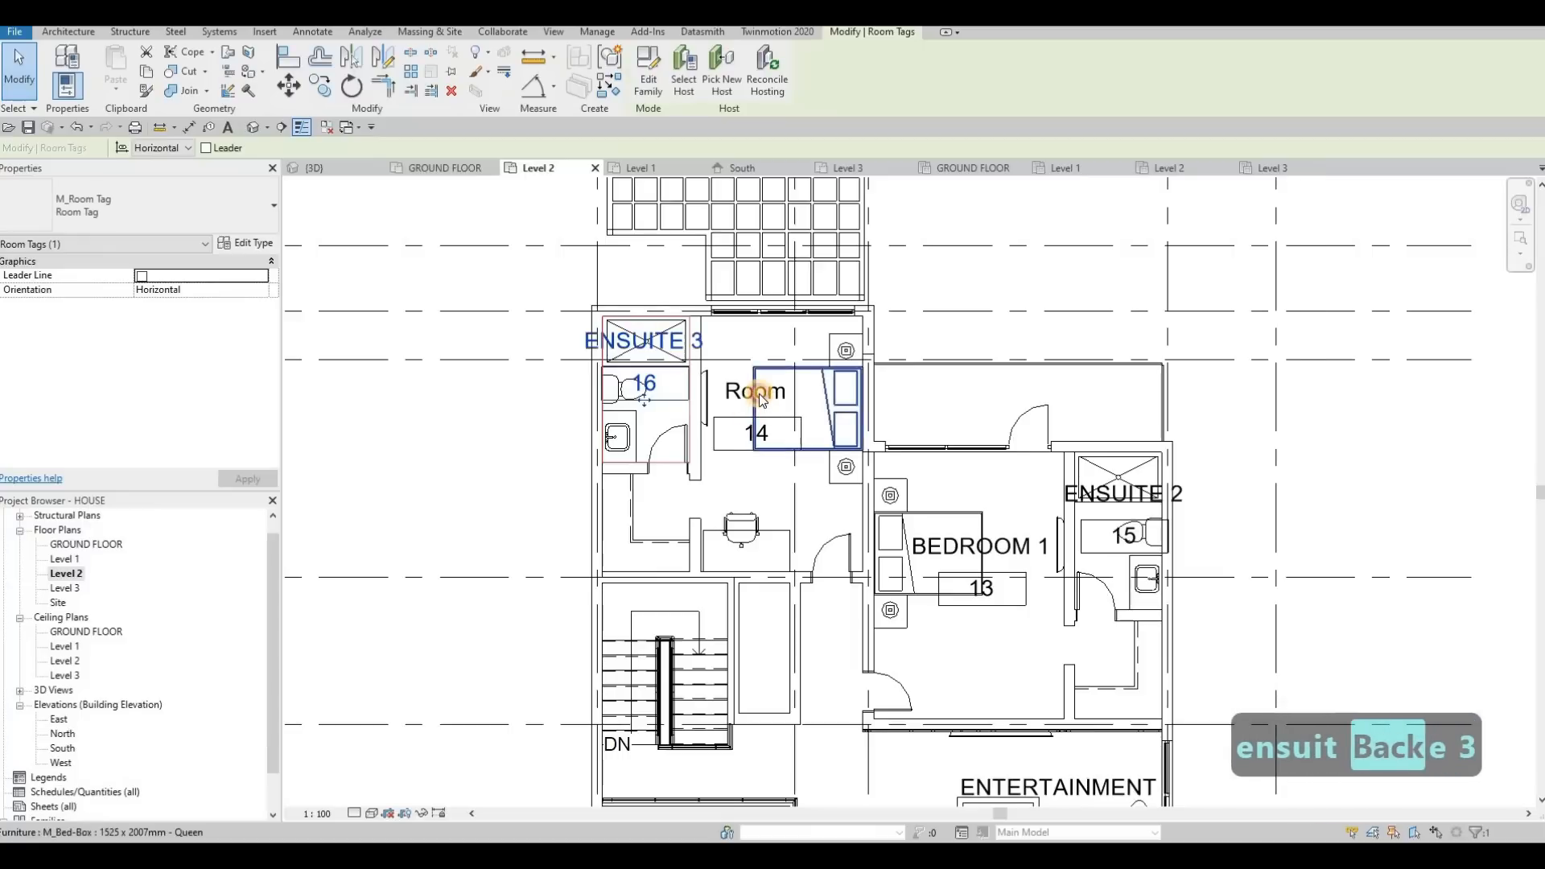
pyautogui.click(763, 395)
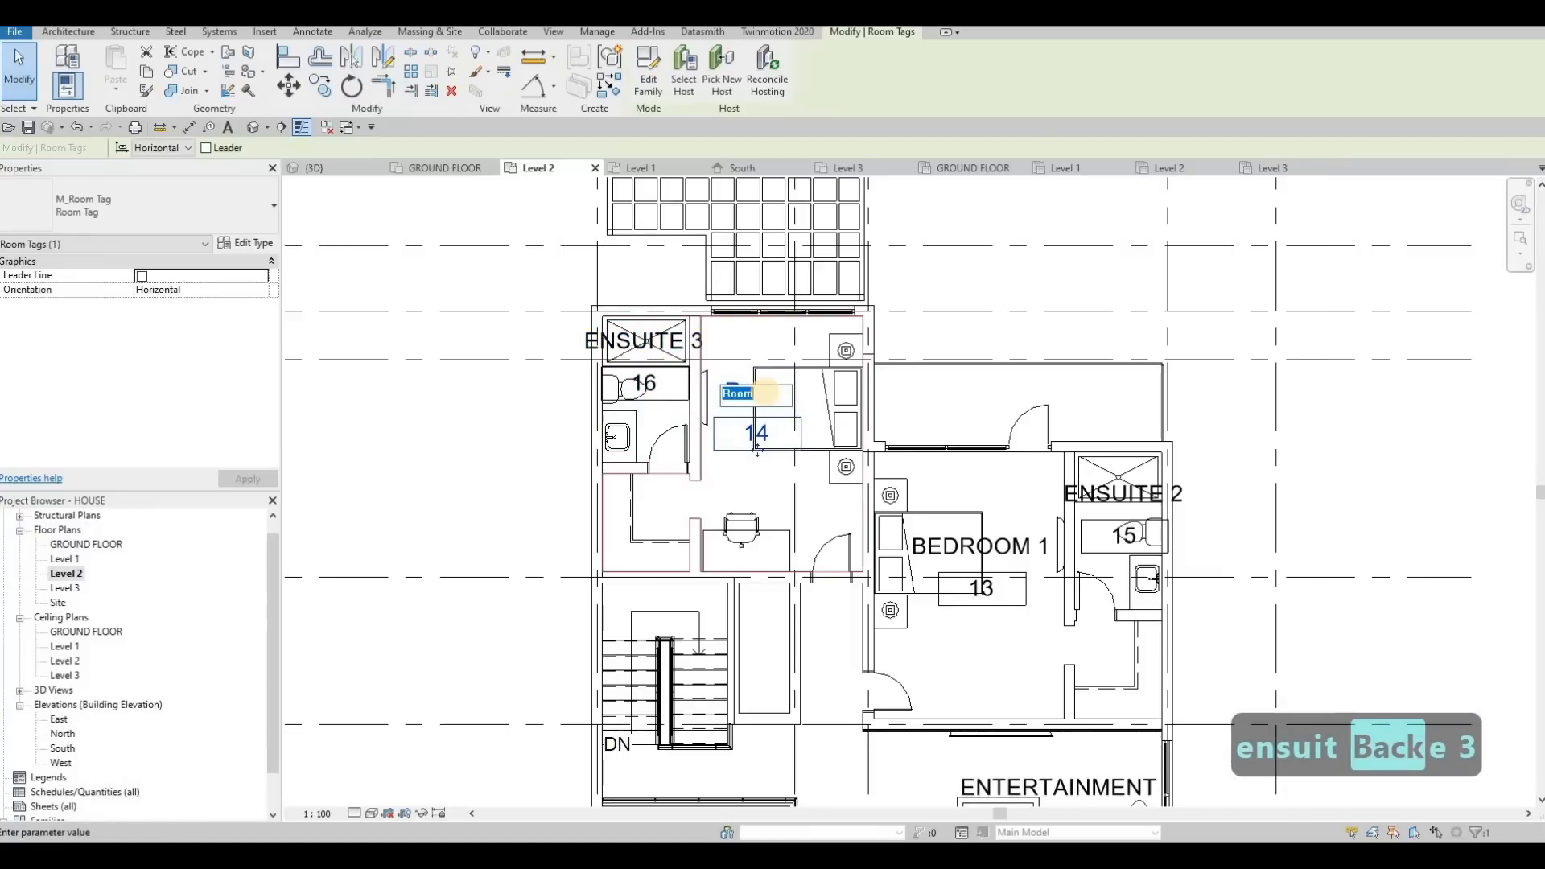
pyautogui.write('BEDROOM 2')
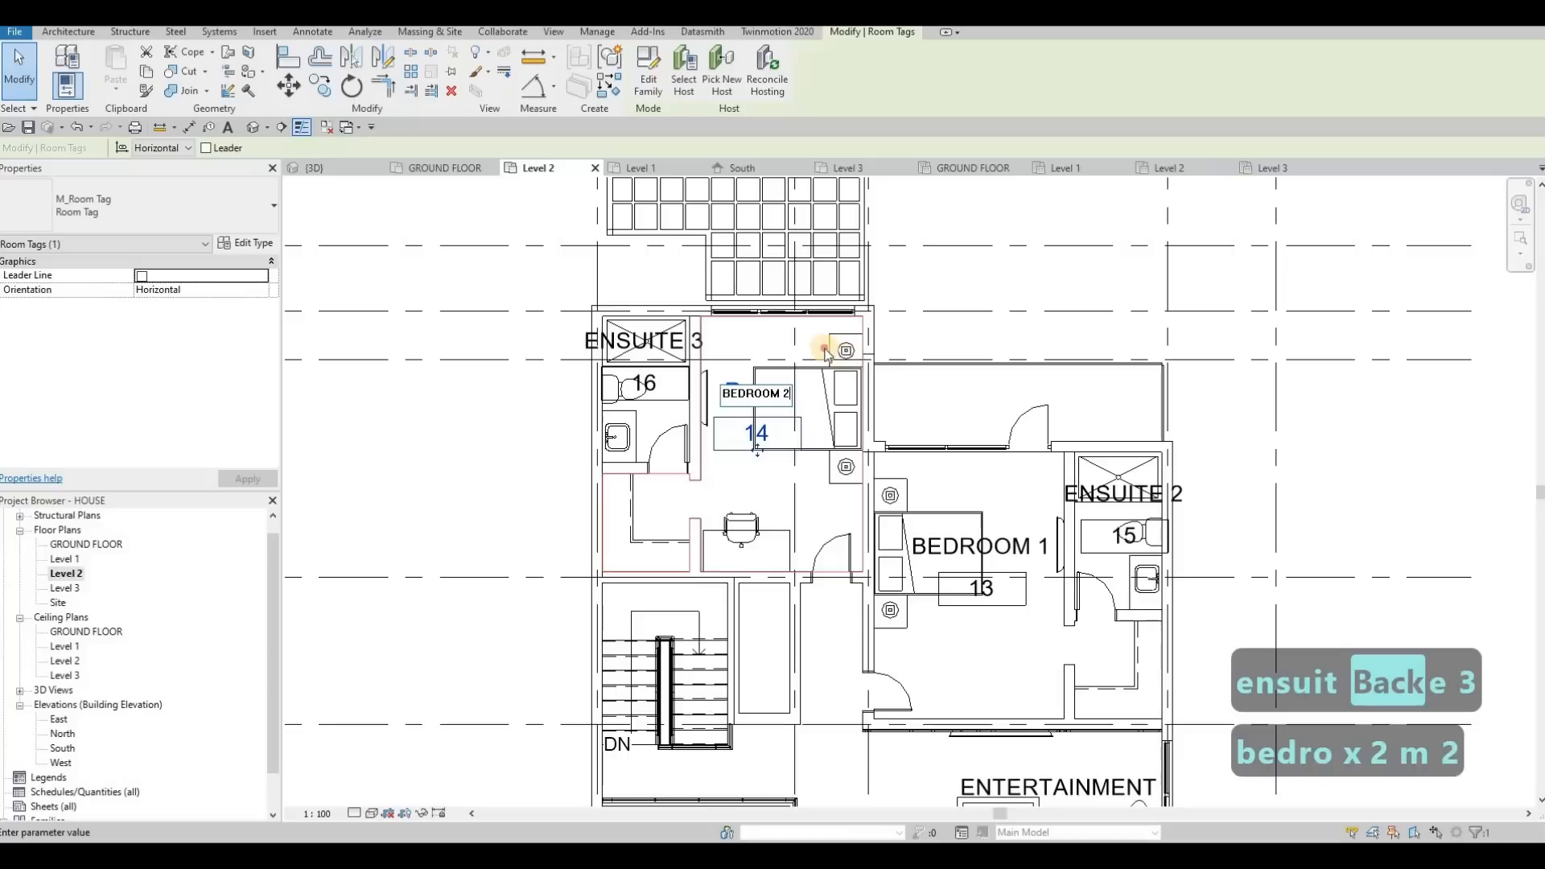
pyautogui.press('Escape')
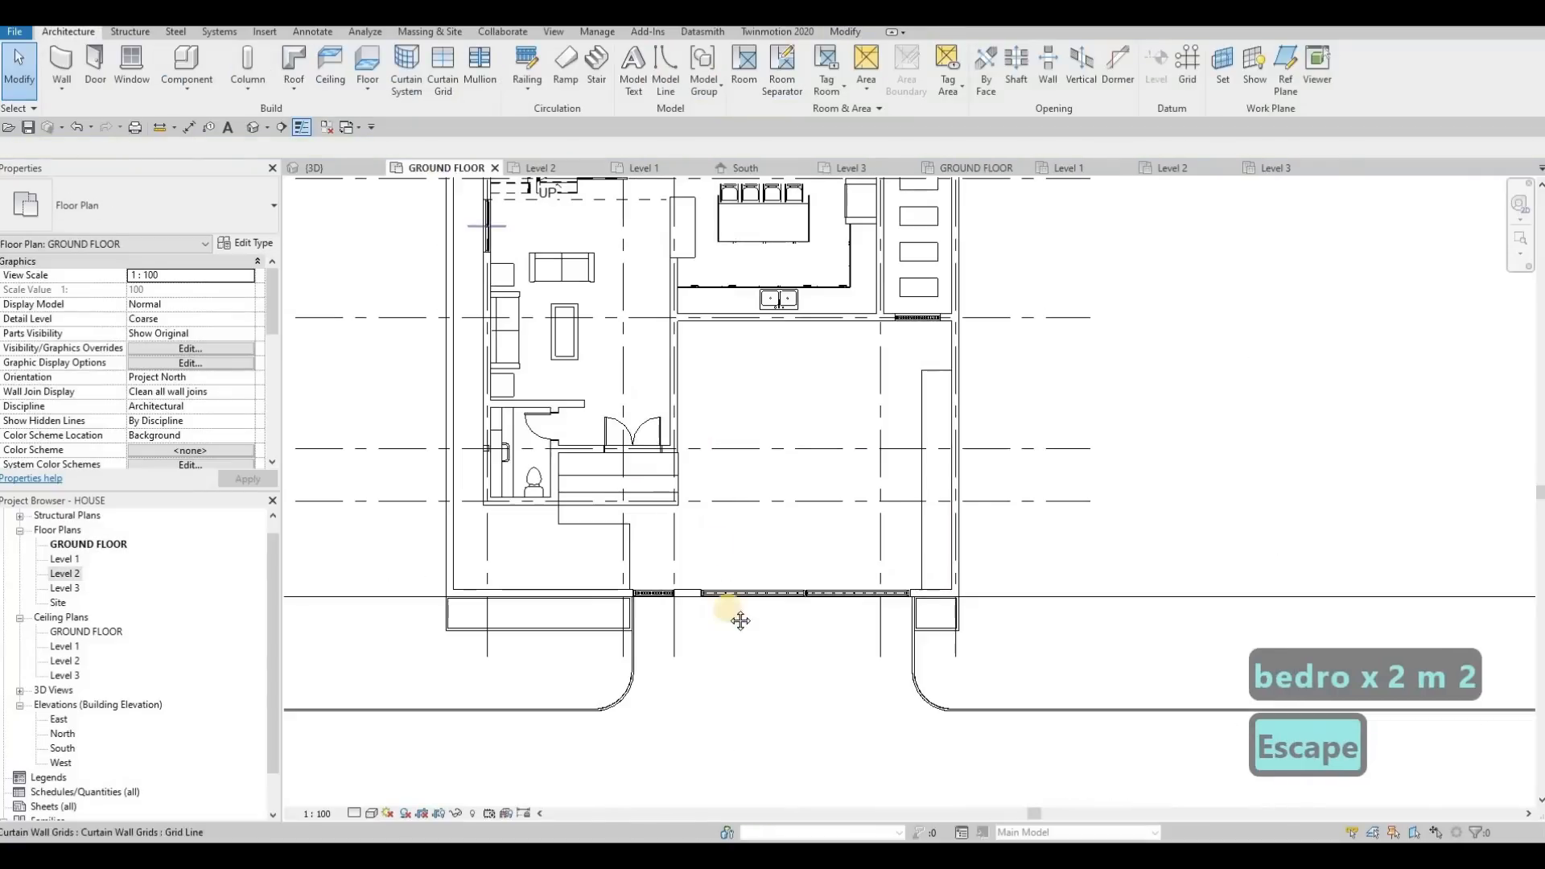
# Place a tagged room in the bathroom adjoining the OFFICE ROOM on the Level 1 floor plan
pyautogui.moveTo(756, 524); pyautogui.dragTo(828, 733, button='middle')
pyautogui.moveTo(552, 248); pyautogui.dragTo(567, 412, button='middle')
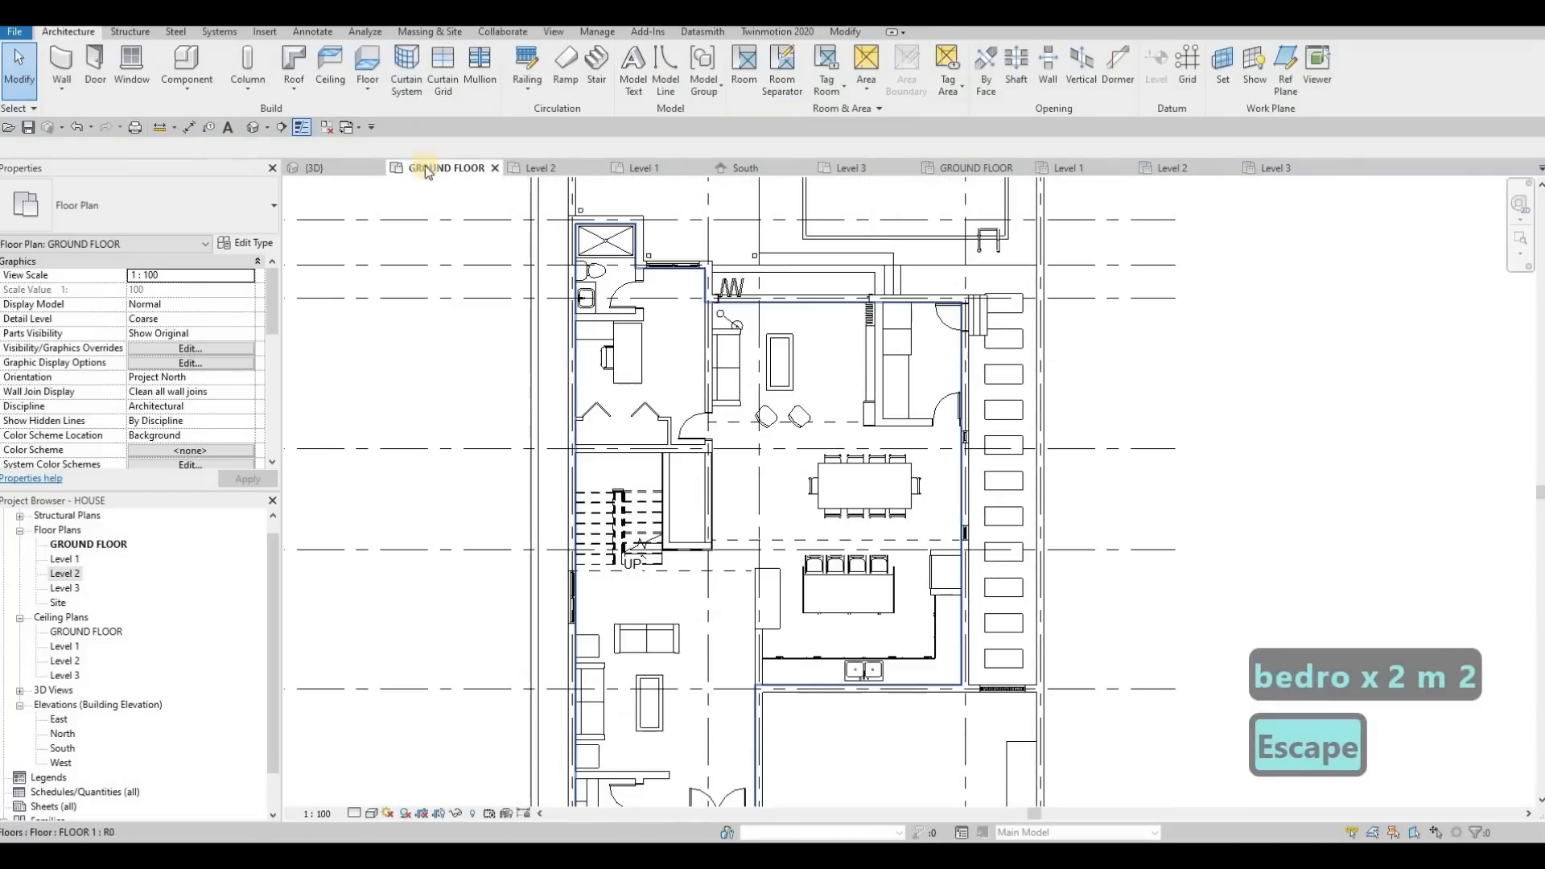
pyautogui.click(644, 167)
pyautogui.scroll(3, 686, 432)
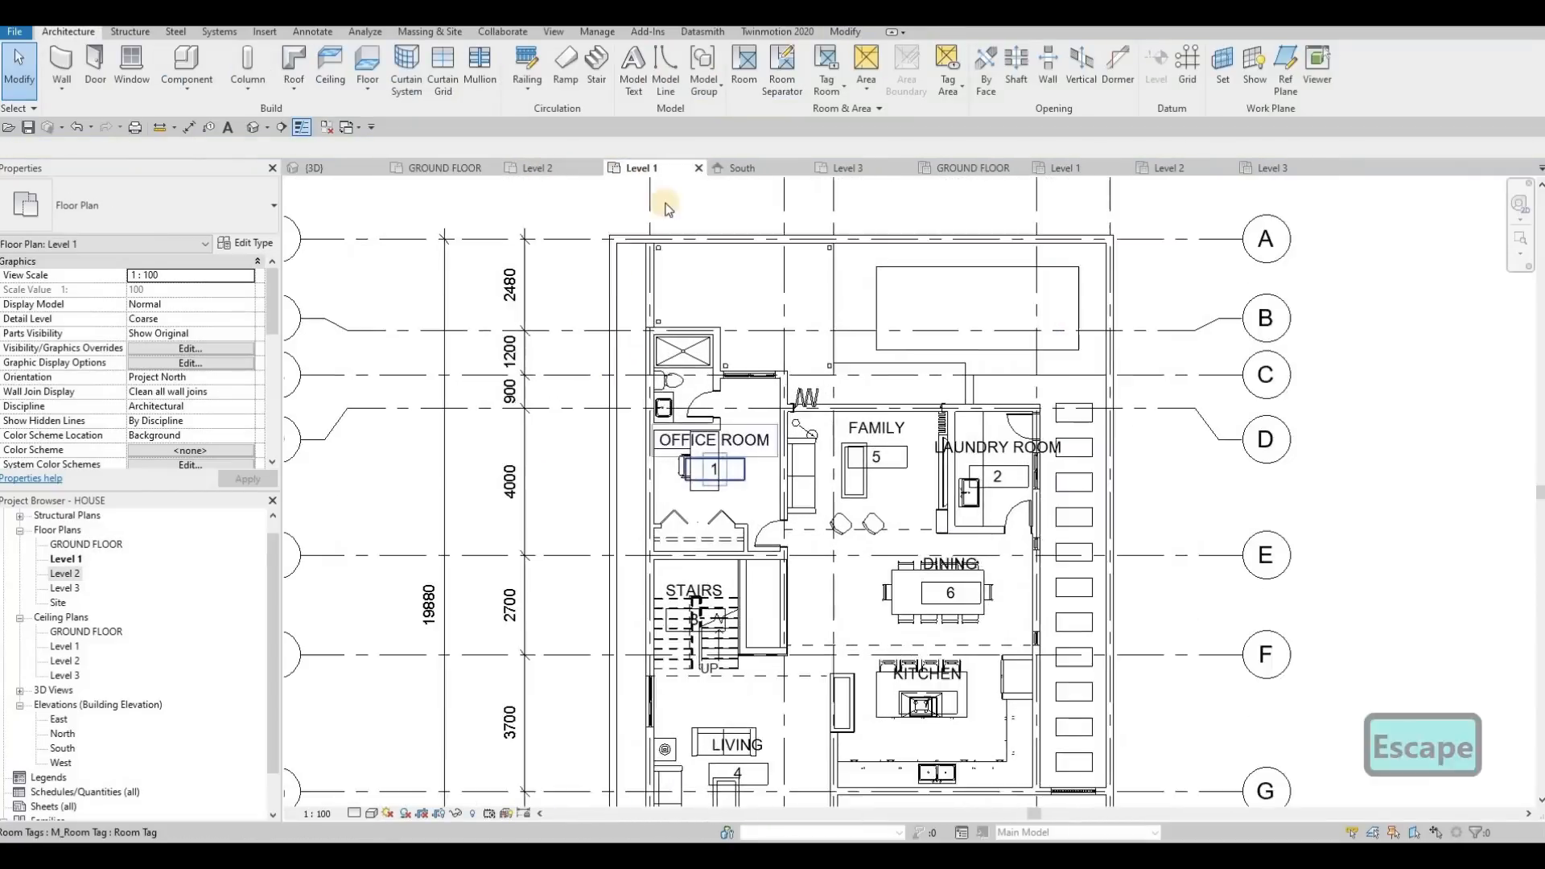
pyautogui.click(747, 77)
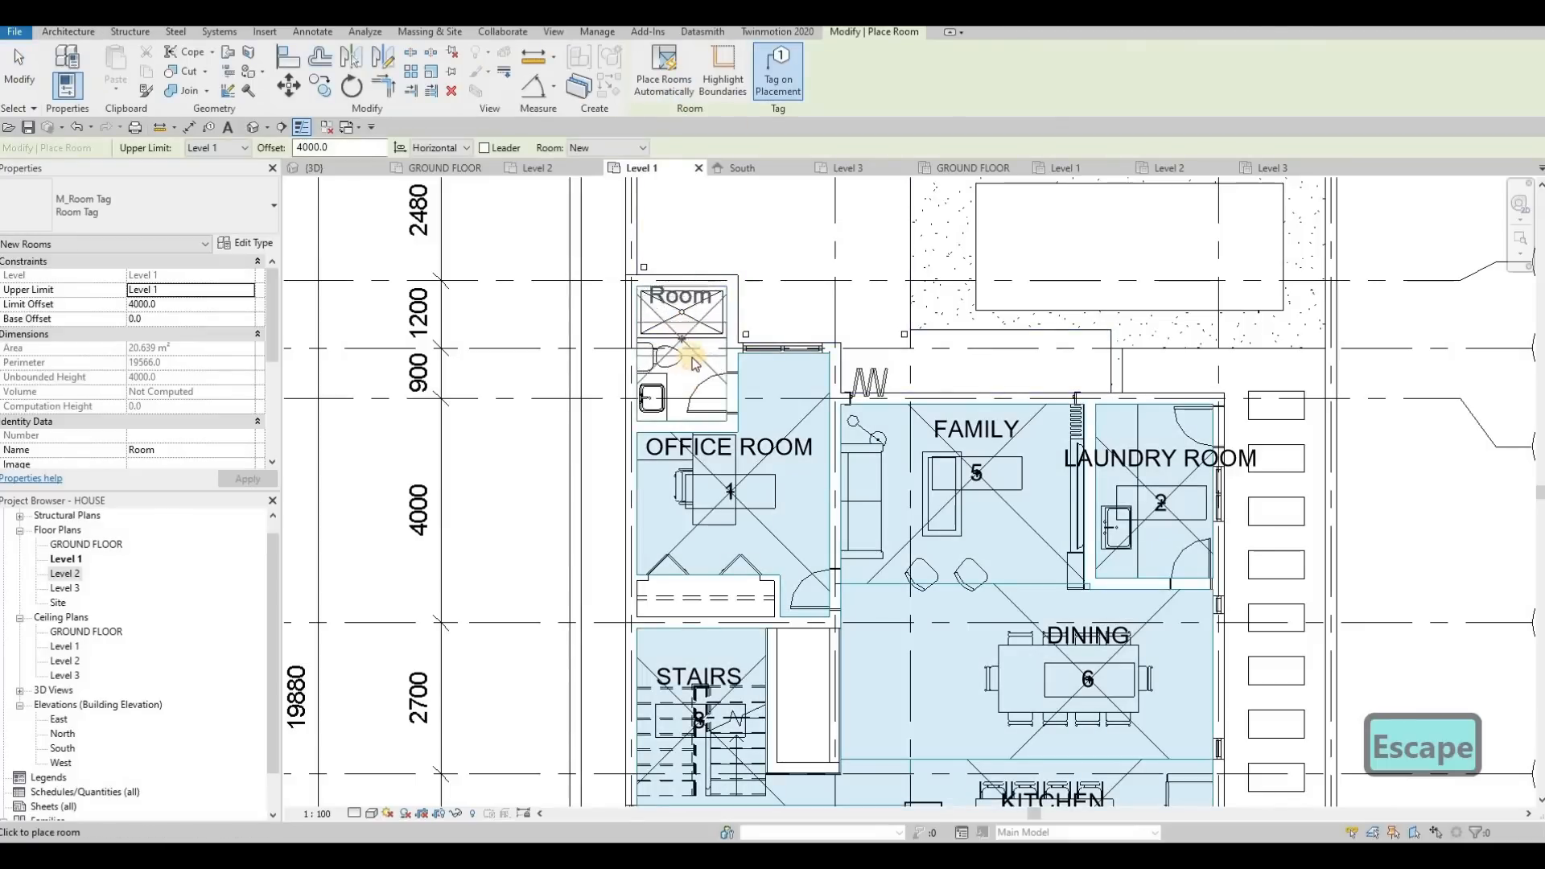
pyautogui.click(683, 360)
pyautogui.press('Escape')
pyautogui.press('Escape')
# Rename room 17, the bathroom next to the OFFICE ROOM, to ENSUITE 4 in its tag
pyautogui.doubleClick(681, 314)
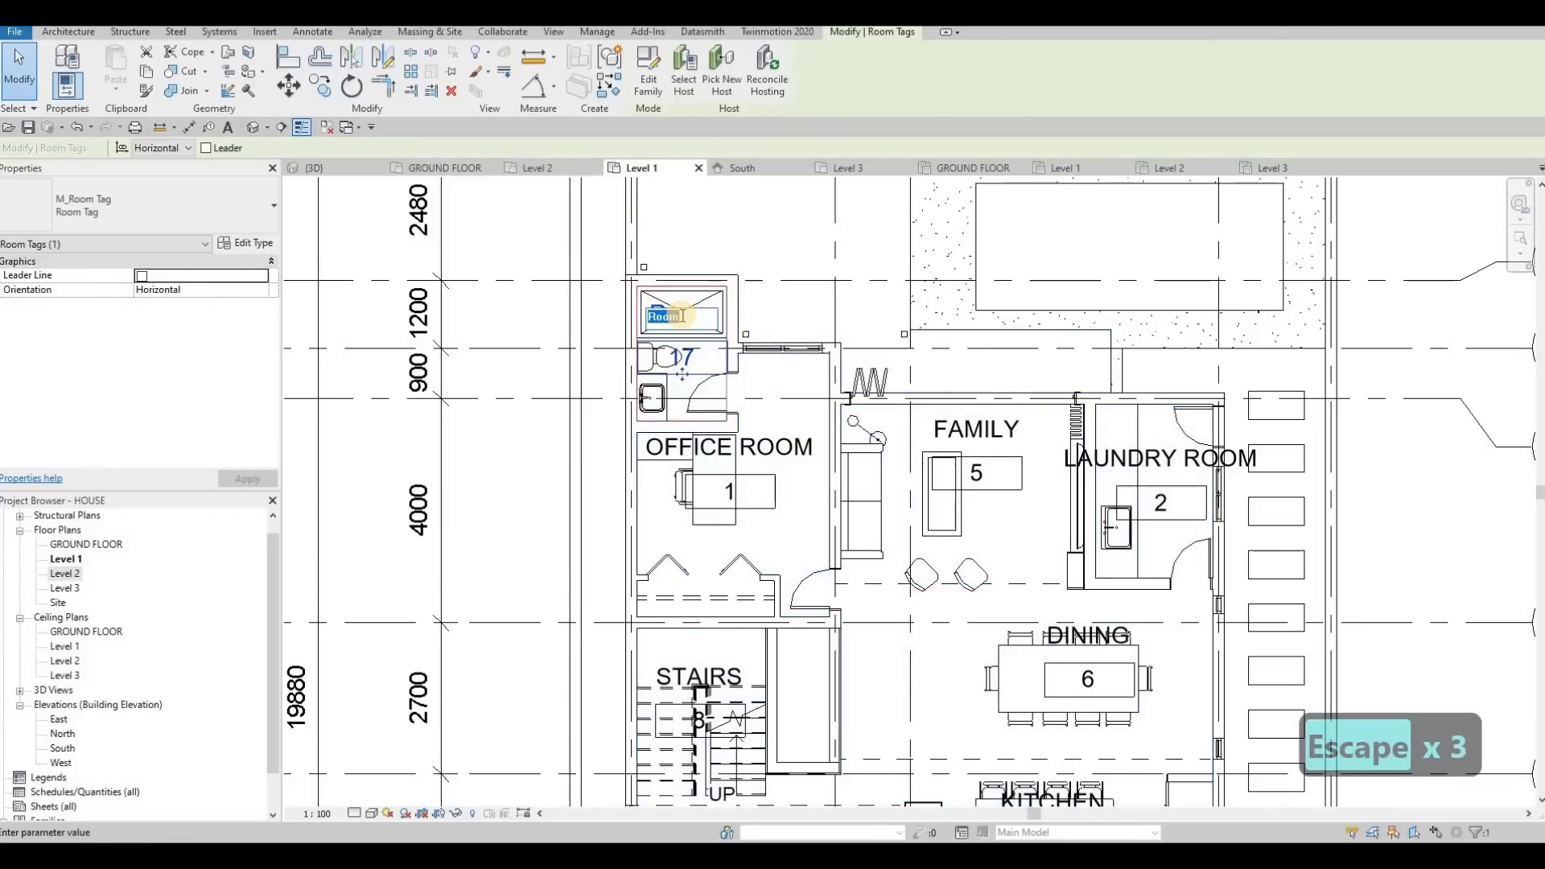
pyautogui.write('ENSUIT')
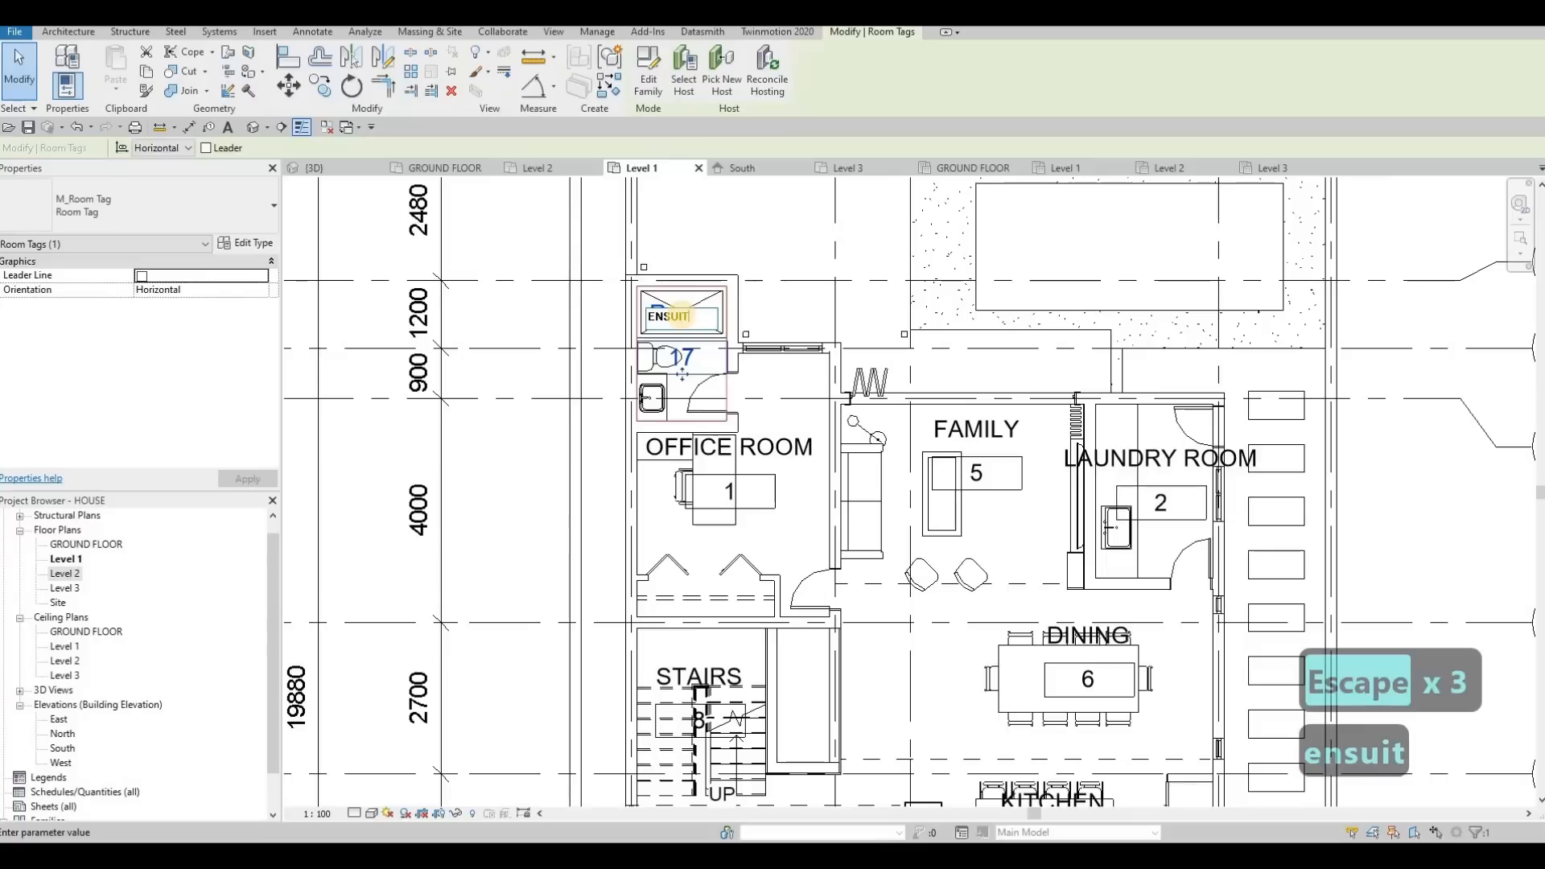
pyautogui.write('E 4')
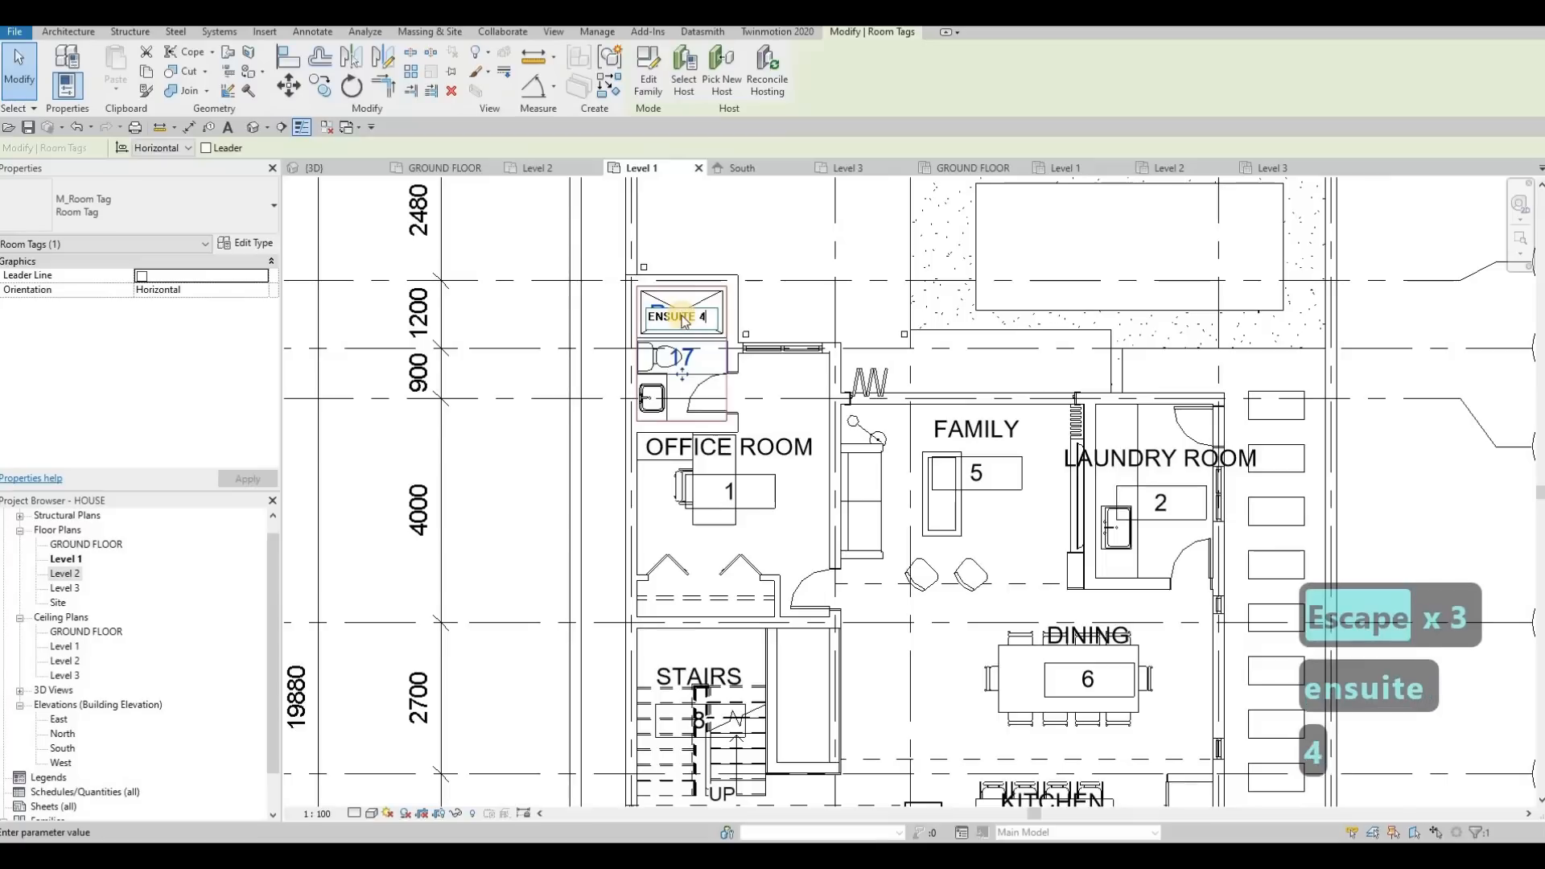
pyautogui.press('Return')
pyautogui.press('Escape')
# Move the LIVING room tag off the furniture to the clear floor beside the sofas and coffee table
pyautogui.scroll(-2, 764, 374)
pyautogui.moveTo(820, 606); pyautogui.dragTo(836, 439, button='middle')
pyautogui.scroll(-1, 834, 443)
pyautogui.moveTo(765, 549); pyautogui.dragTo(728, 460, button='middle')
pyautogui.scroll(4, 779, 475)
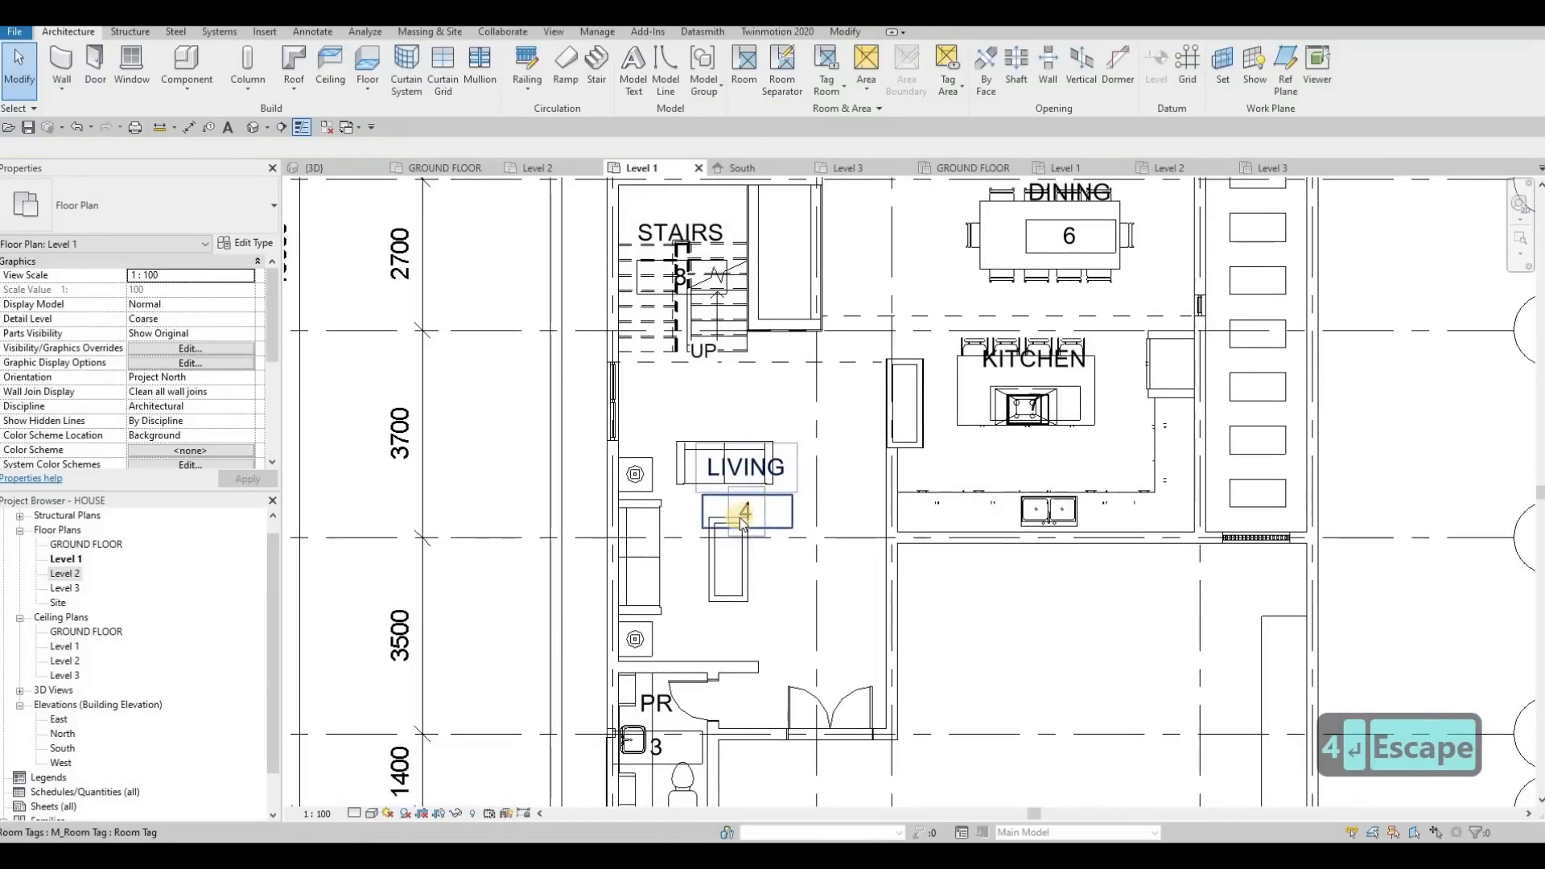
pyautogui.click(746, 520)
pyautogui.moveTo(814, 537)
pyautogui.mouseDown()
pyautogui.moveTo(832, 544)
pyautogui.moveTo(838, 519)
pyautogui.mouseUp()
pyautogui.press('Escape')
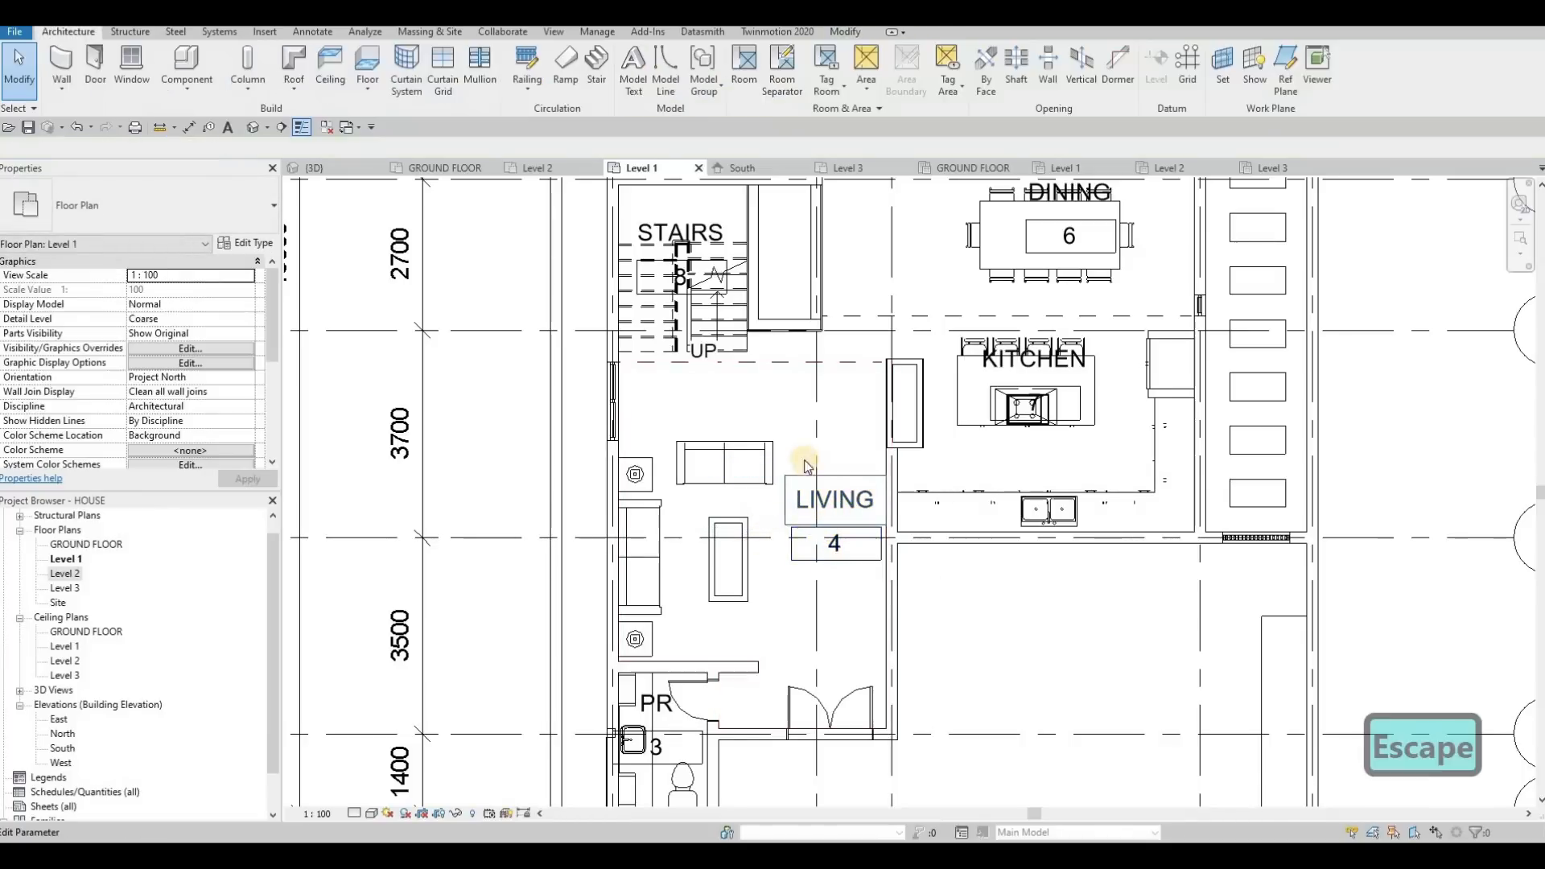
# Move the KITCHEN room tag off the island stools to the area between the island and the sink counter
pyautogui.scroll(-2, 735, 621)
pyautogui.scroll(1, 709, 639)
pyautogui.scroll(-1, 708, 639)
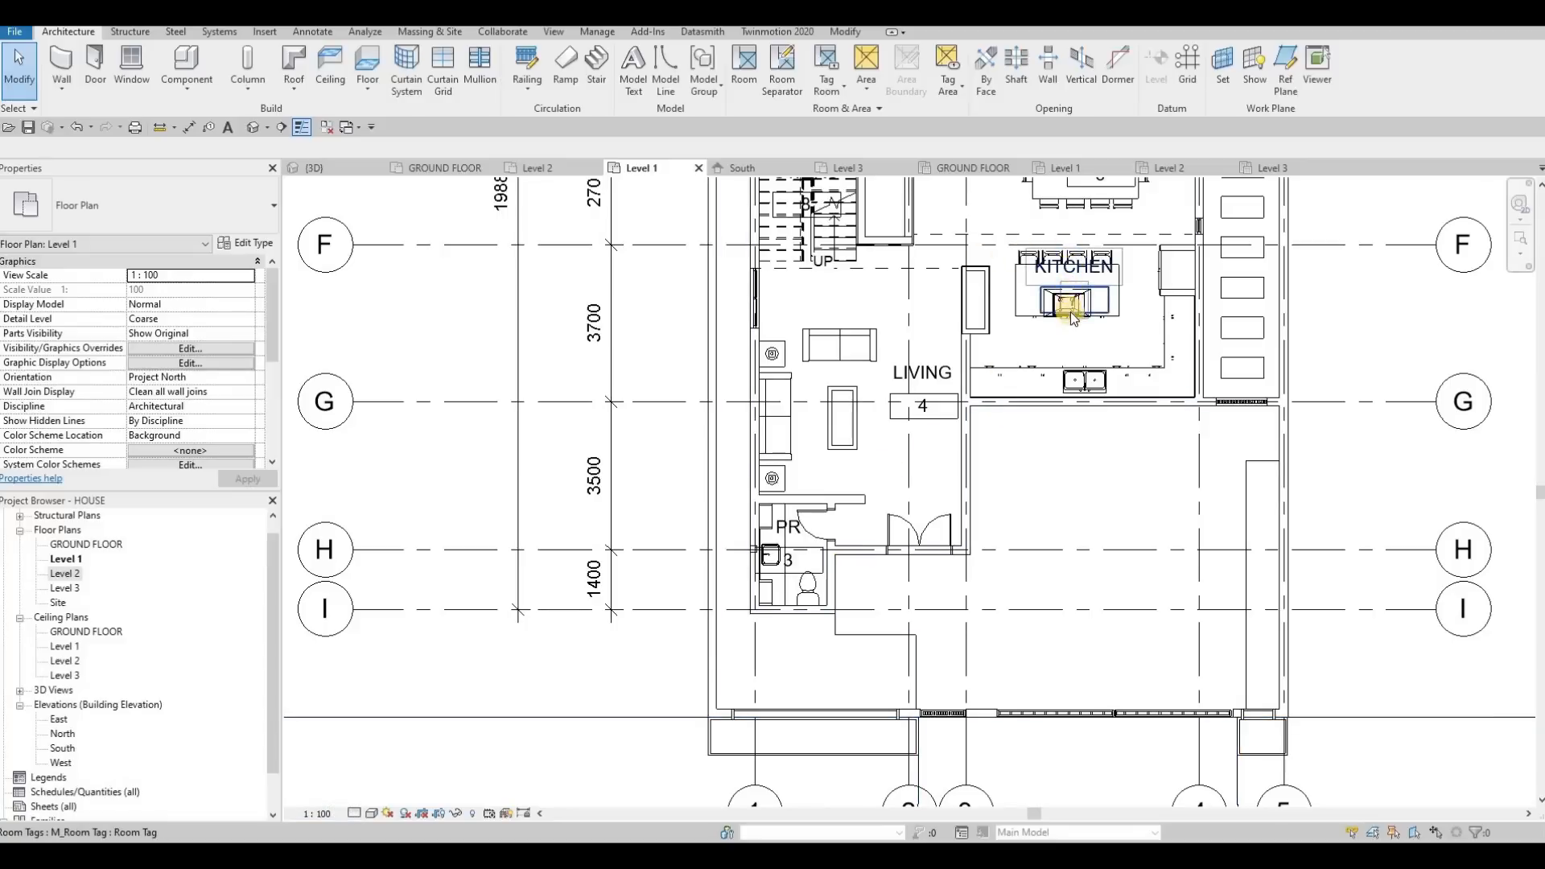
pyautogui.click(1075, 276)
pyautogui.moveTo(1073, 373); pyautogui.dragTo(1070, 363)
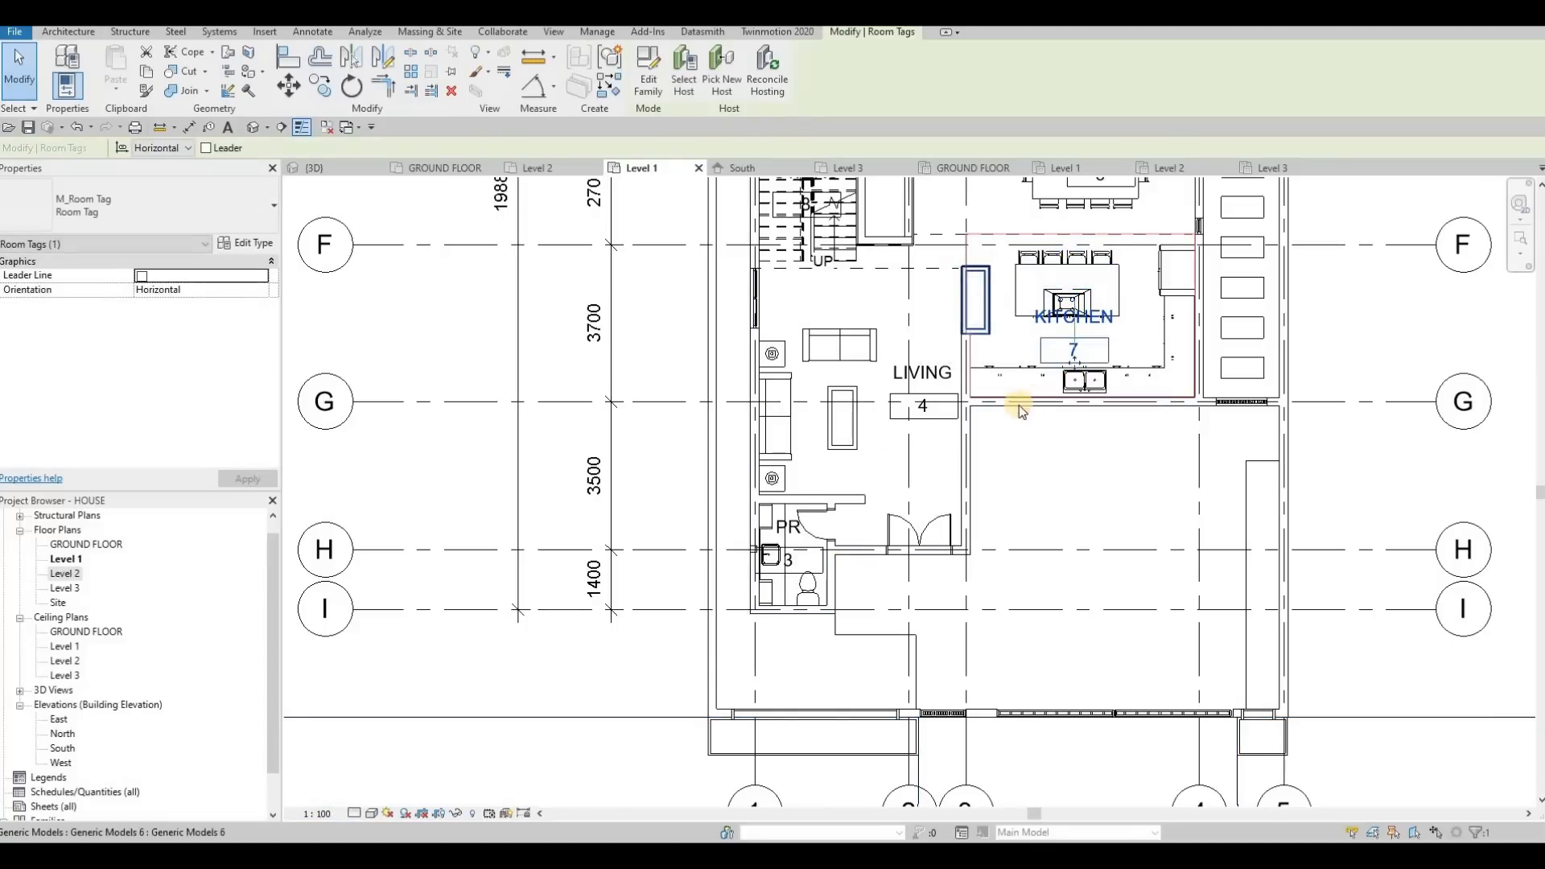
pyautogui.moveTo(1036, 374); pyautogui.dragTo(975, 452, button='middle')
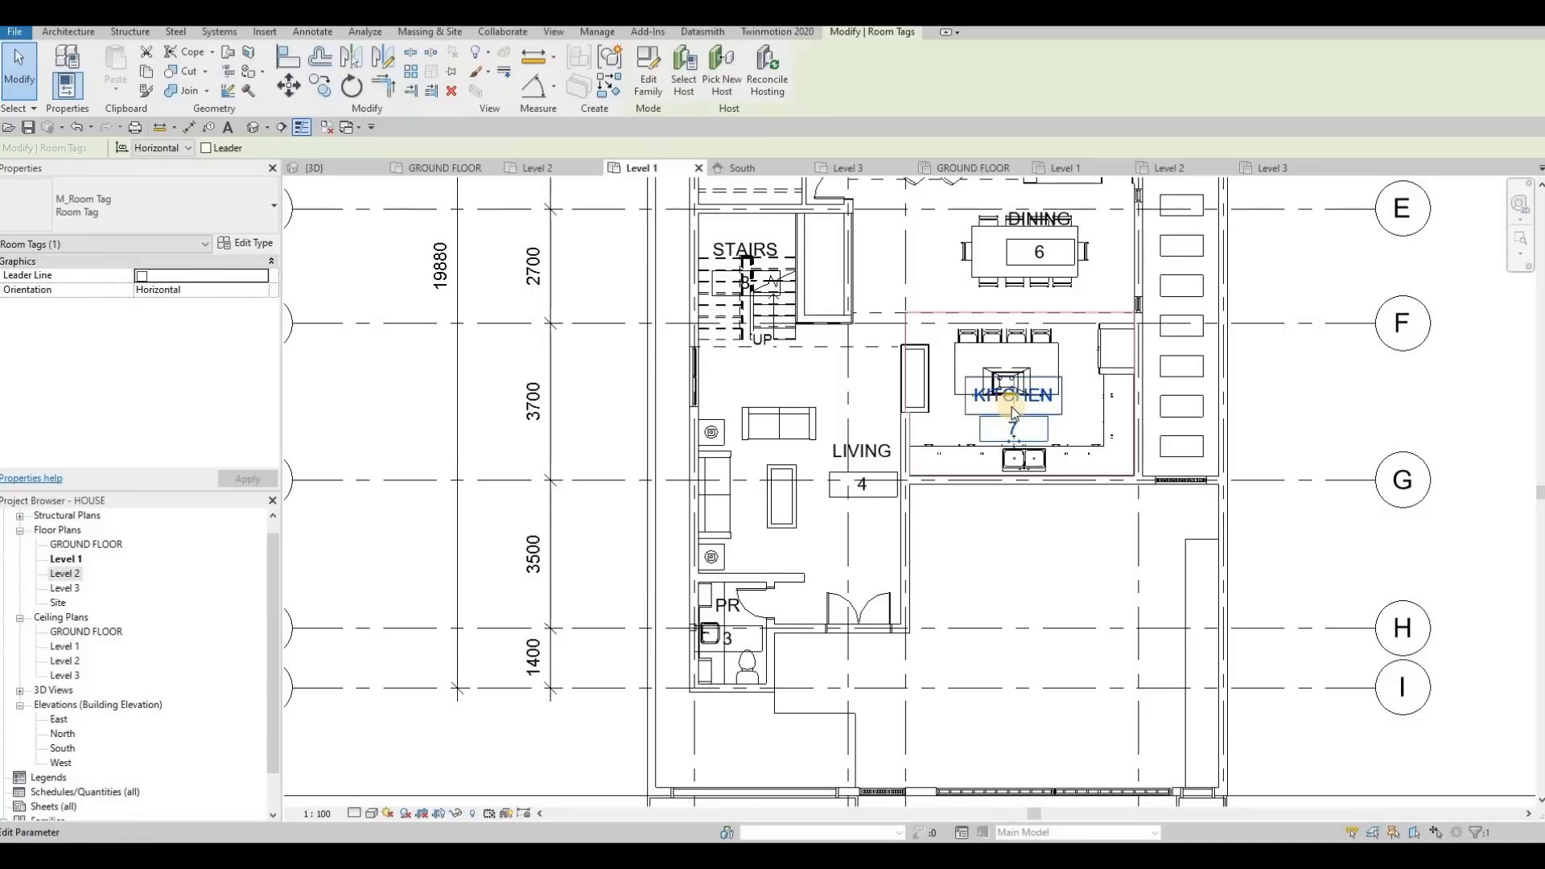
# Try the Level 1 plan at a 1:50 view scale and return it to 1:100
pyautogui.scroll(3, 1006, 407)
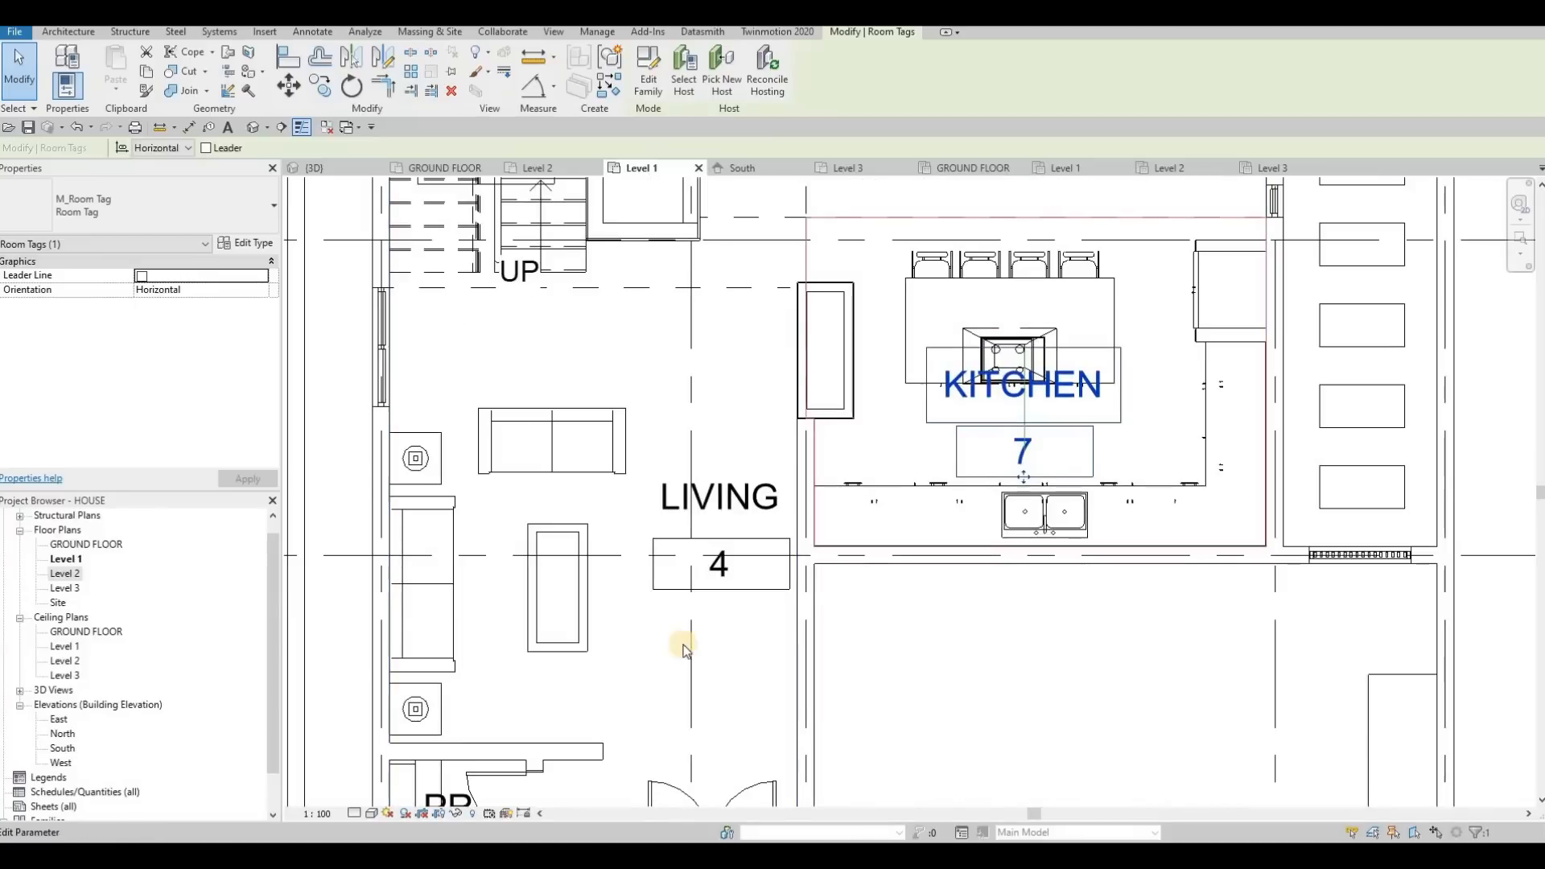
pyautogui.click(319, 813)
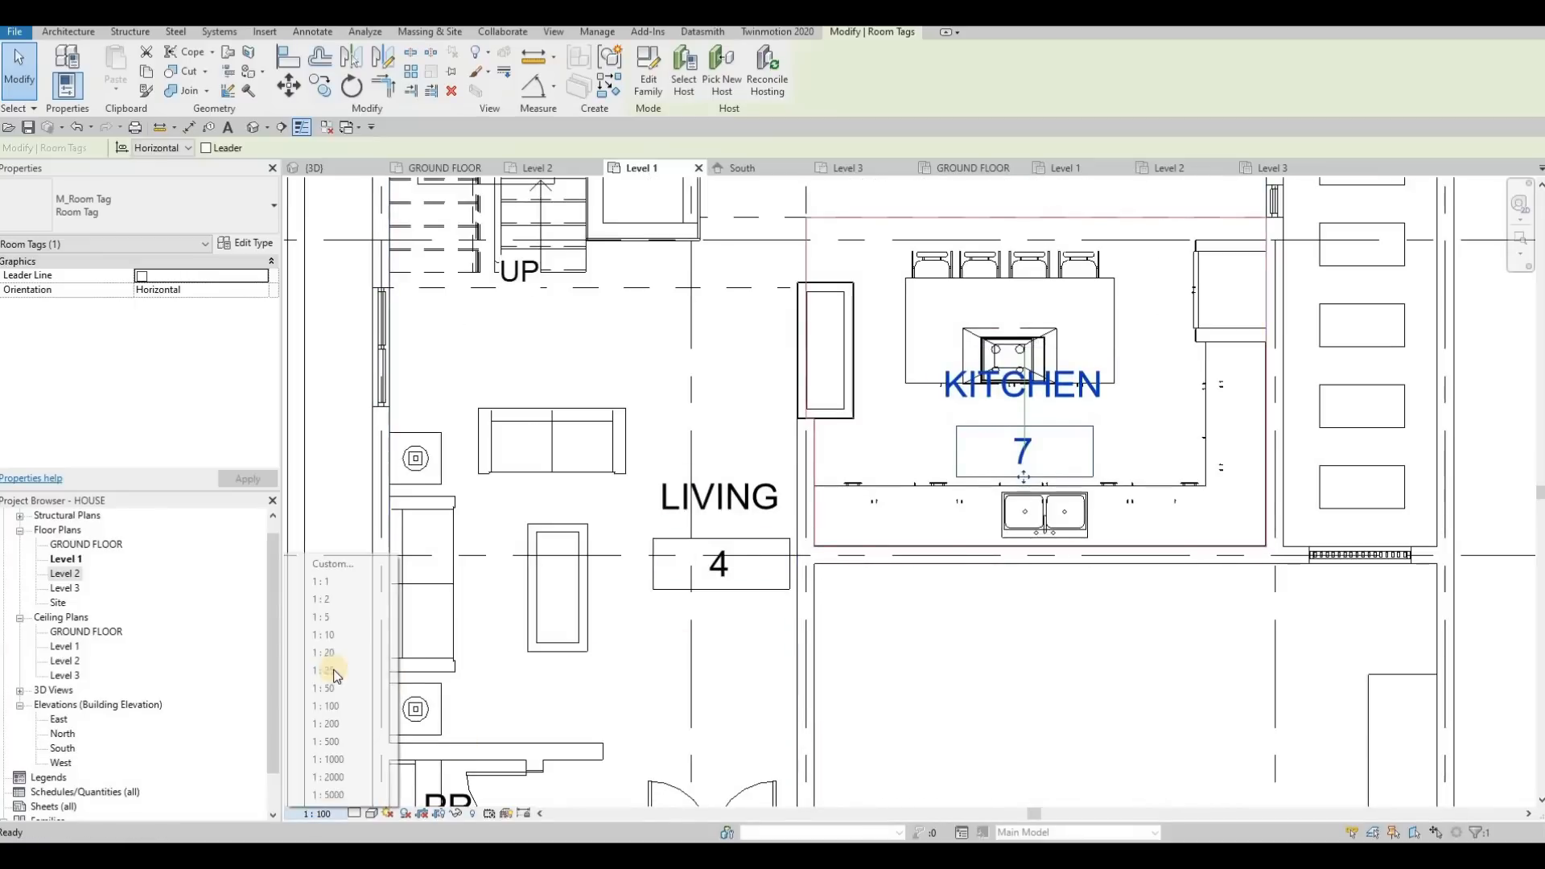
pyautogui.click(334, 690)
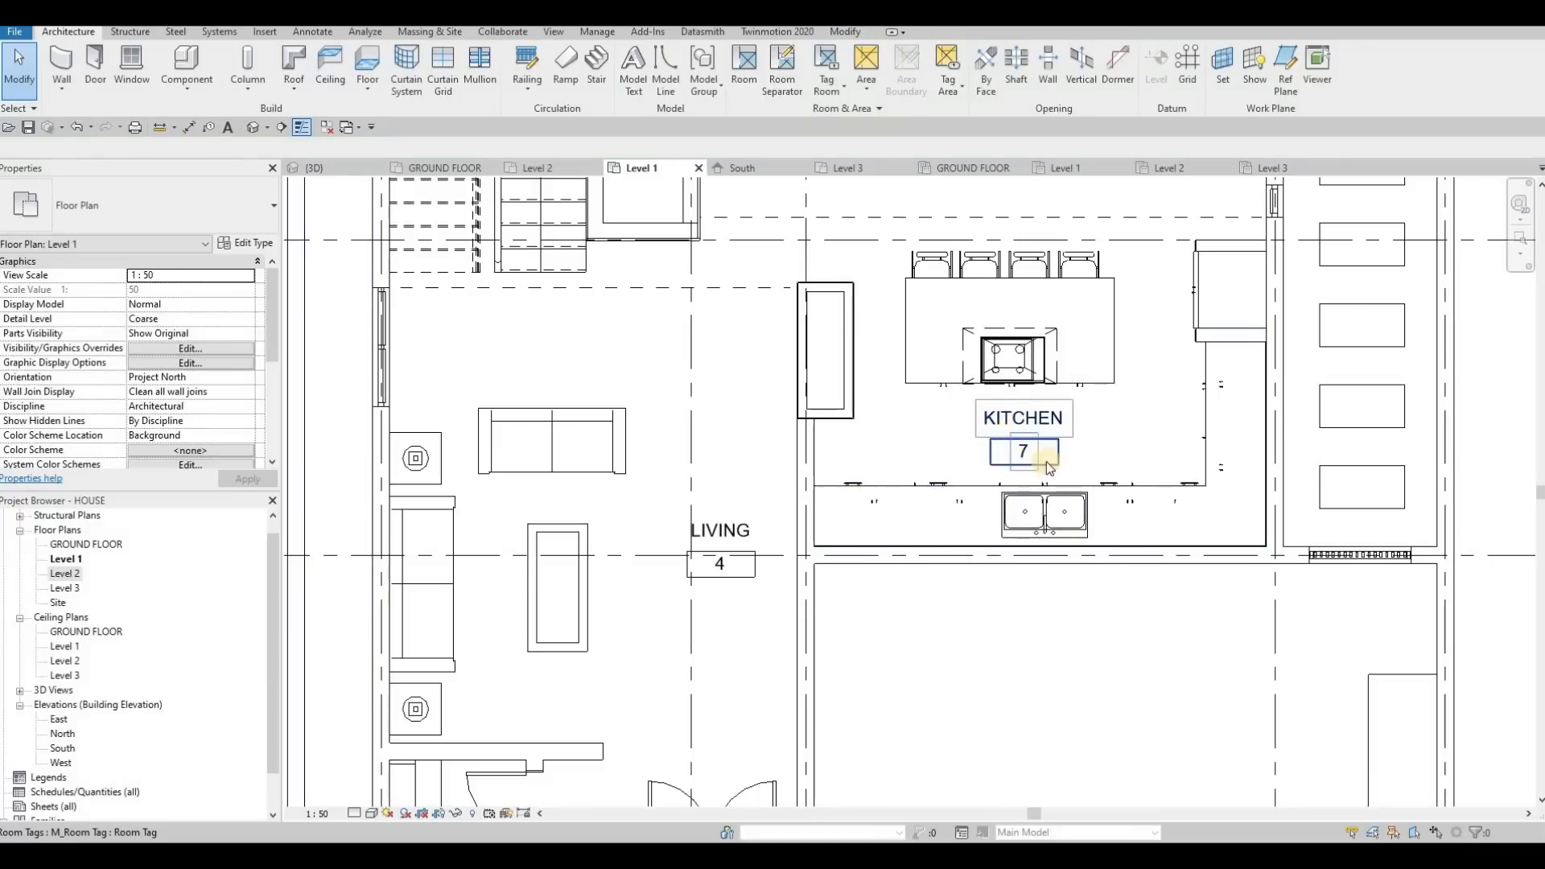
pyautogui.click(319, 811)
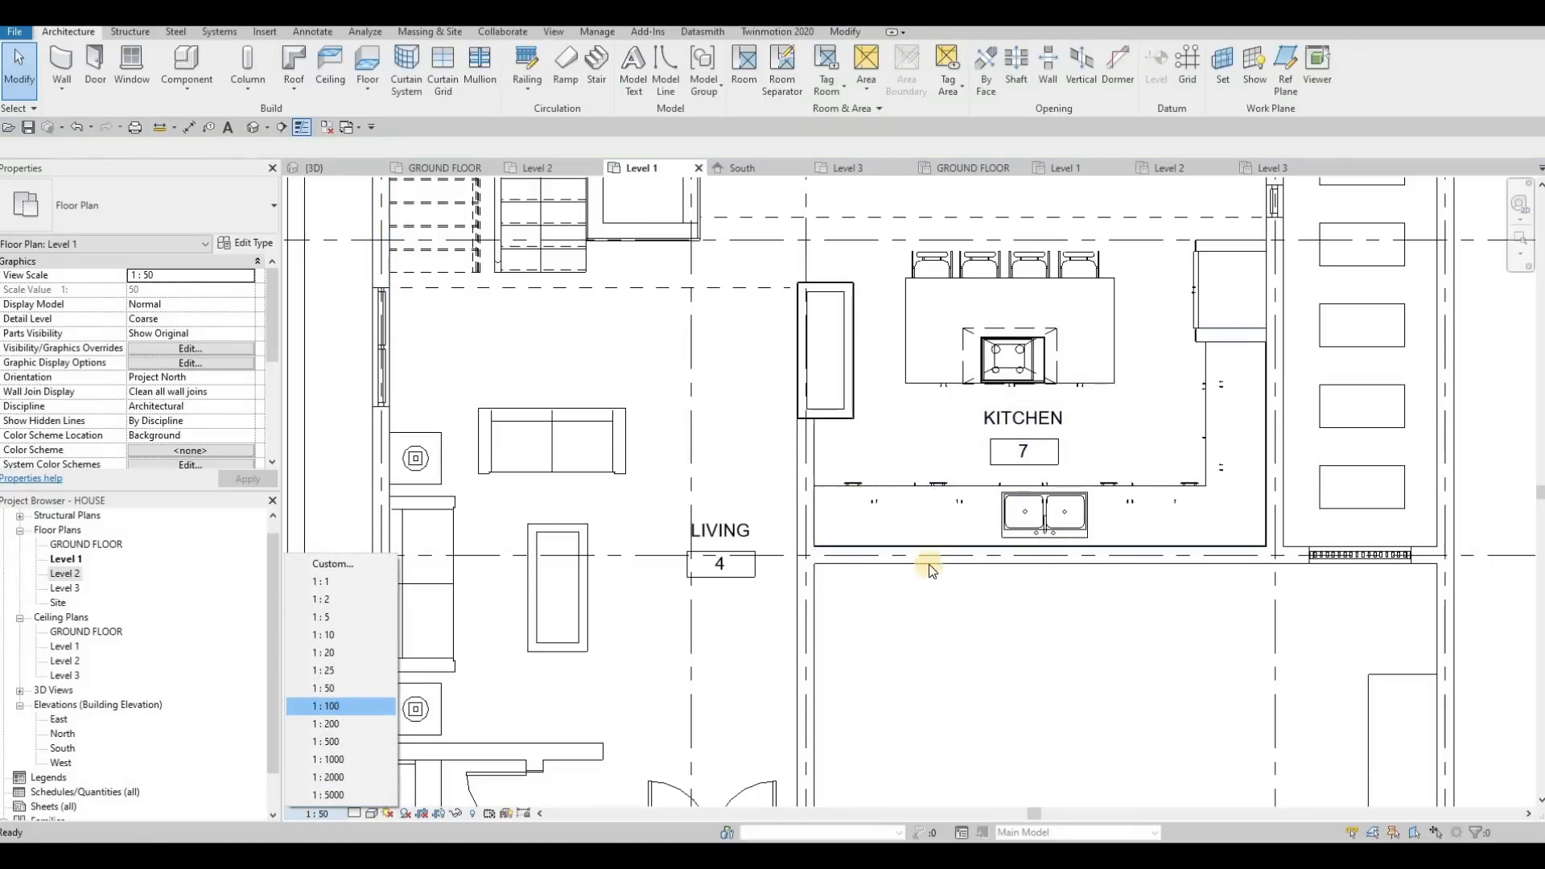
pyautogui.press('Return')
# Draw a rectangle of room separation lines across the open yard and pool area between grid lines A and C
pyautogui.scroll(-2, 856, 490)
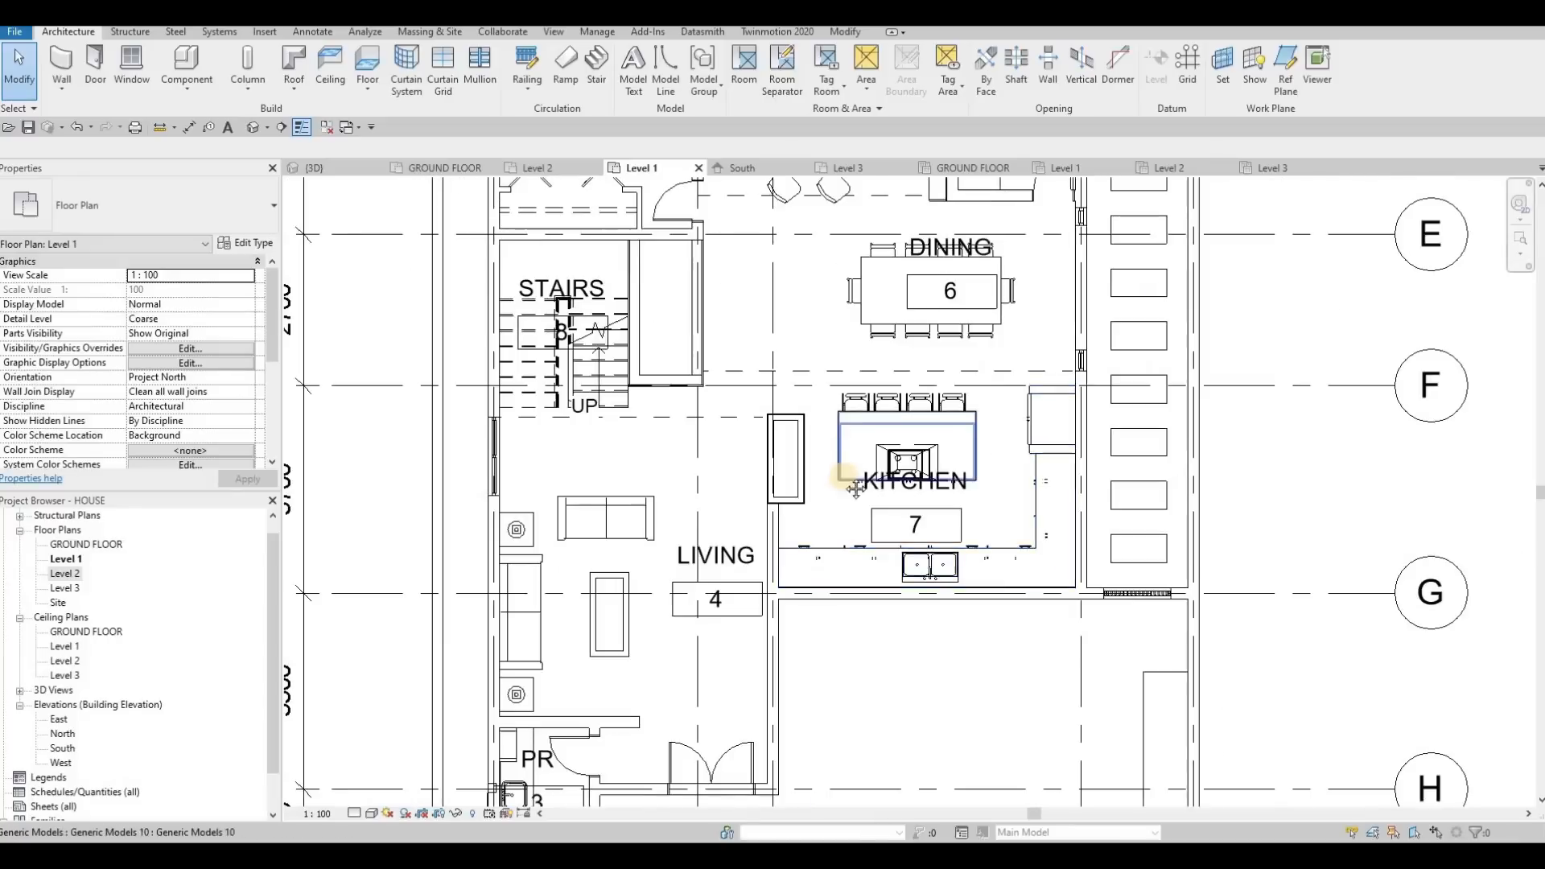
pyautogui.scroll(-3, 856, 490)
pyautogui.press('Escape')
pyautogui.scroll(4, 939, 387)
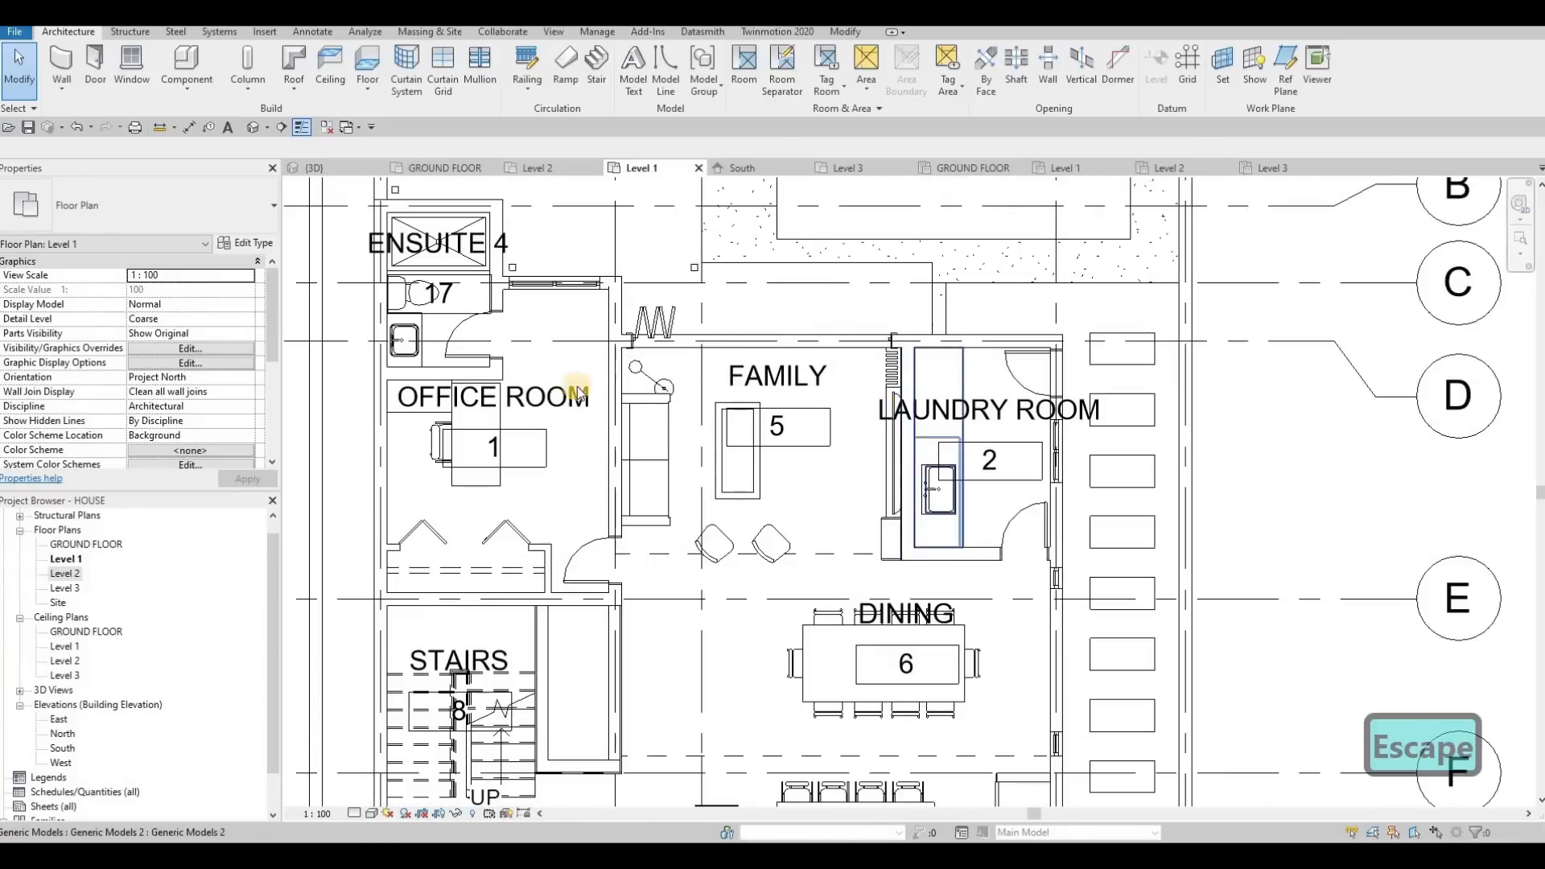
pyautogui.scroll(-3, 789, 387)
pyautogui.scroll(1, 831, 354)
pyautogui.scroll(-2, 832, 354)
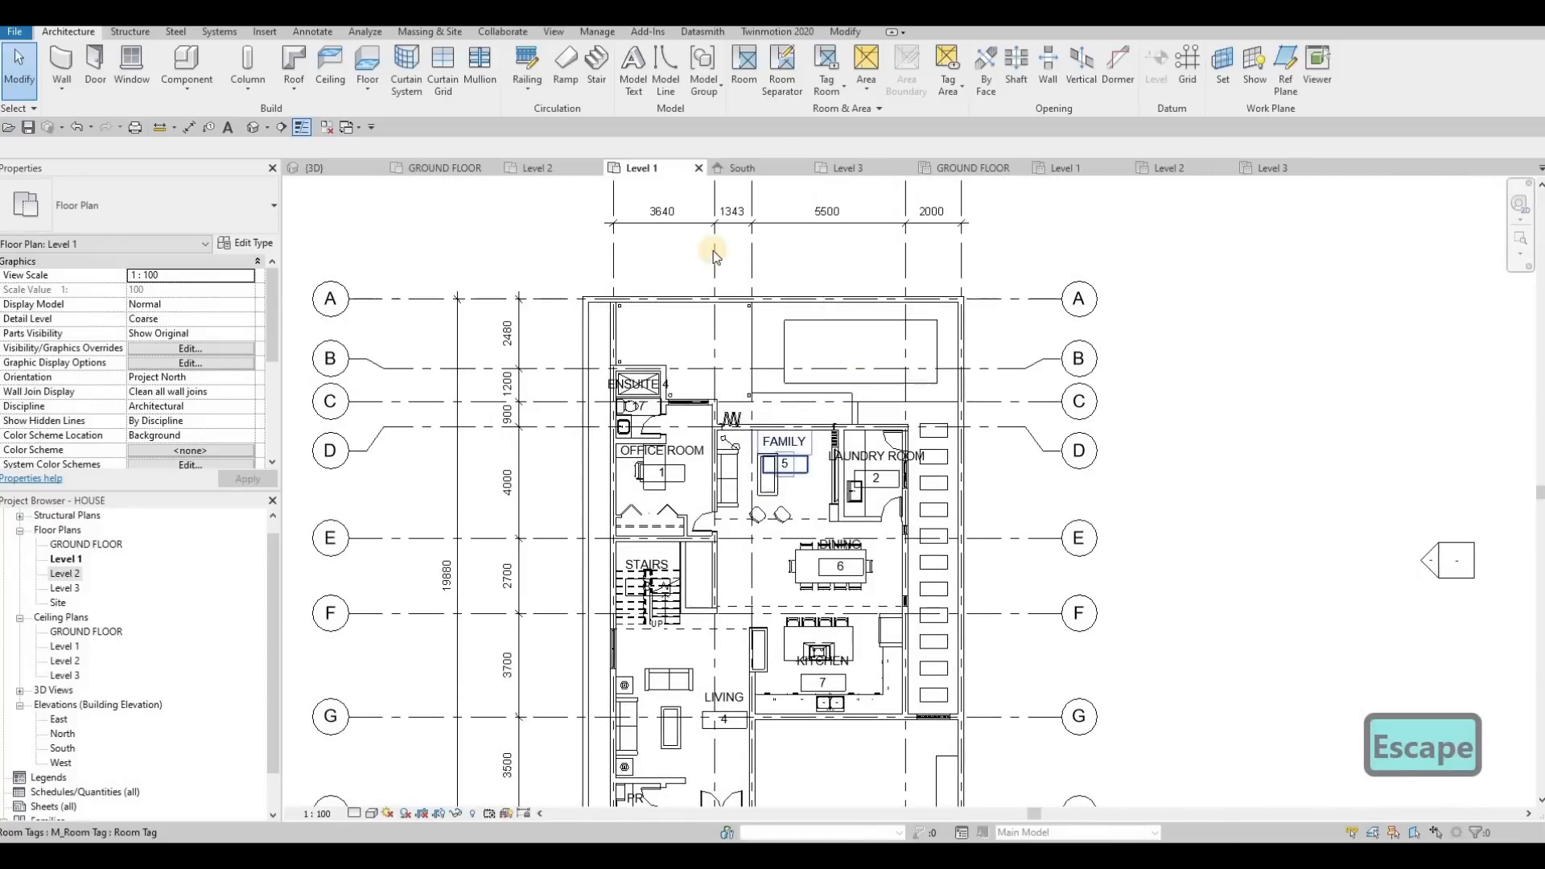
pyautogui.click(784, 68)
pyautogui.click(638, 301)
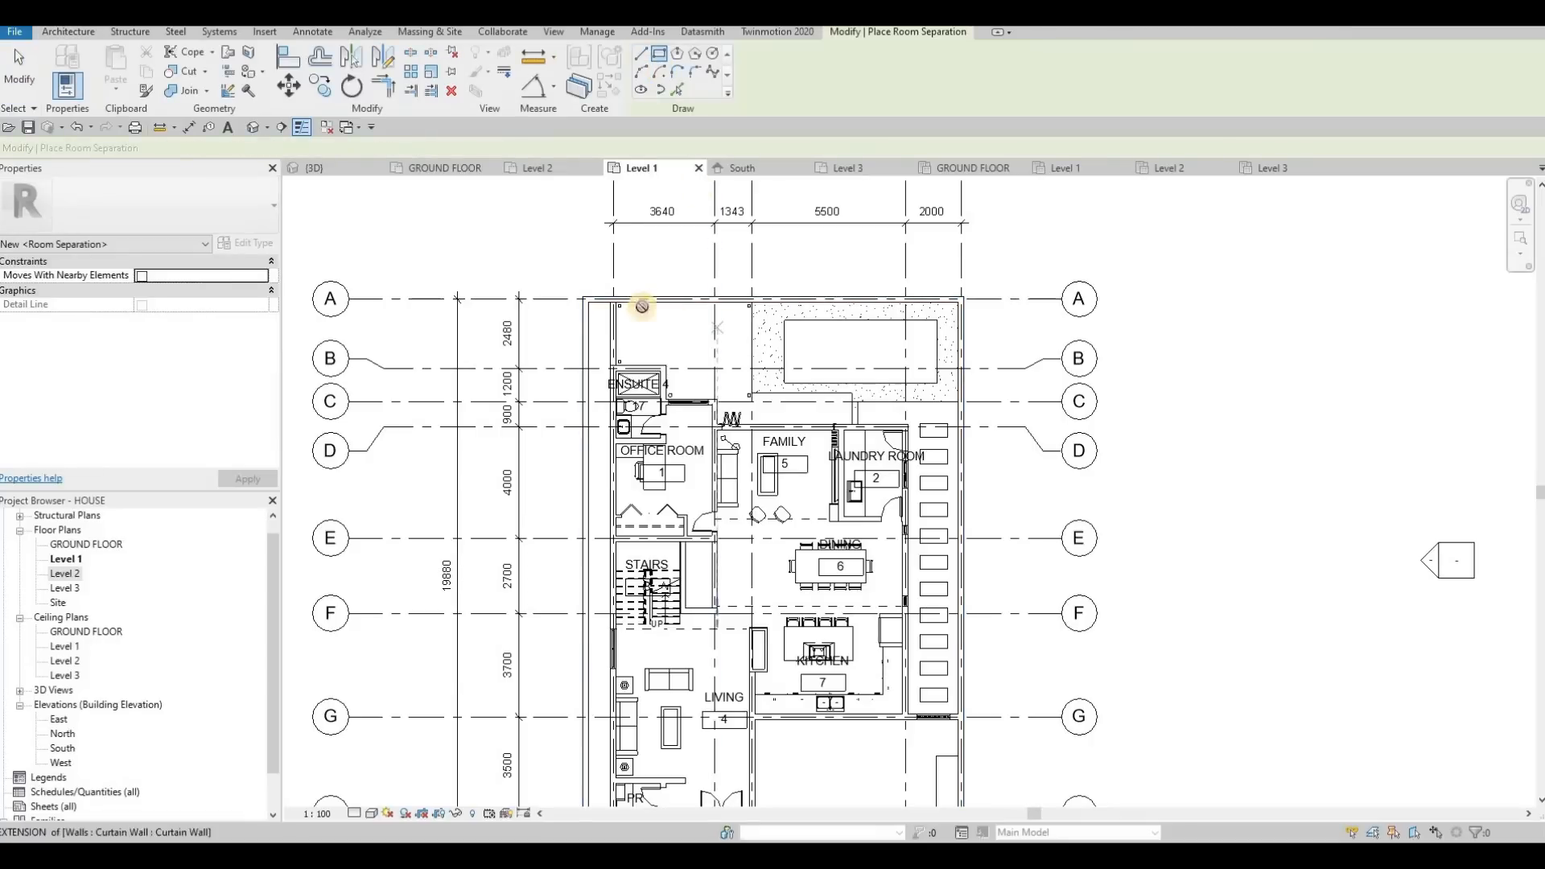
pyautogui.click(922, 397)
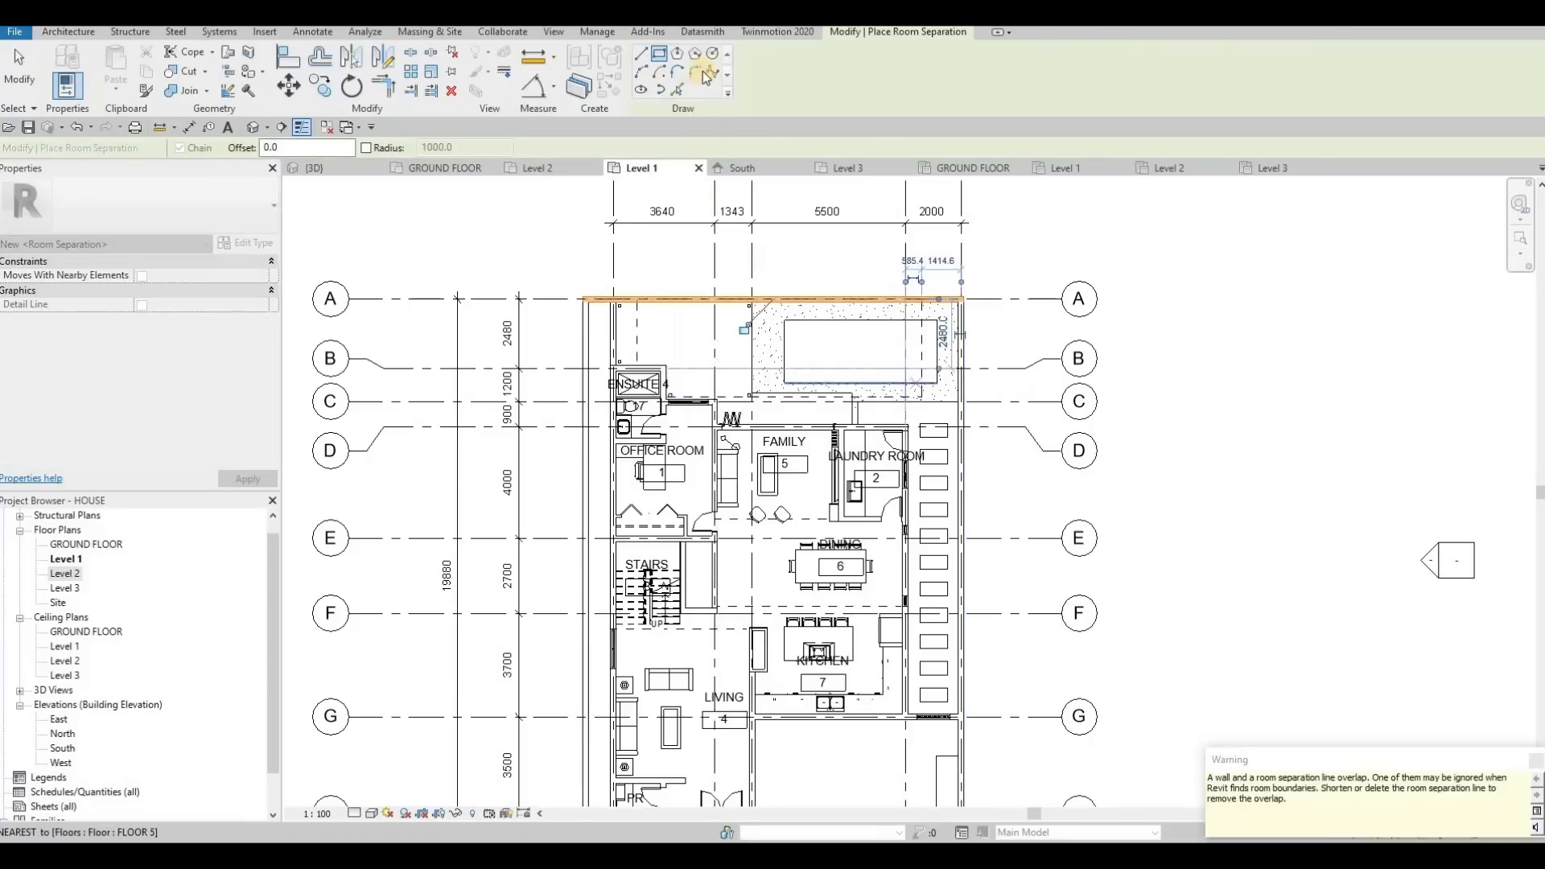
pyautogui.press('Escape')
pyautogui.press('Escape')
# Place a tagged room in the separated yard area behind the house and name it BACKYARD
pyautogui.click(748, 71)
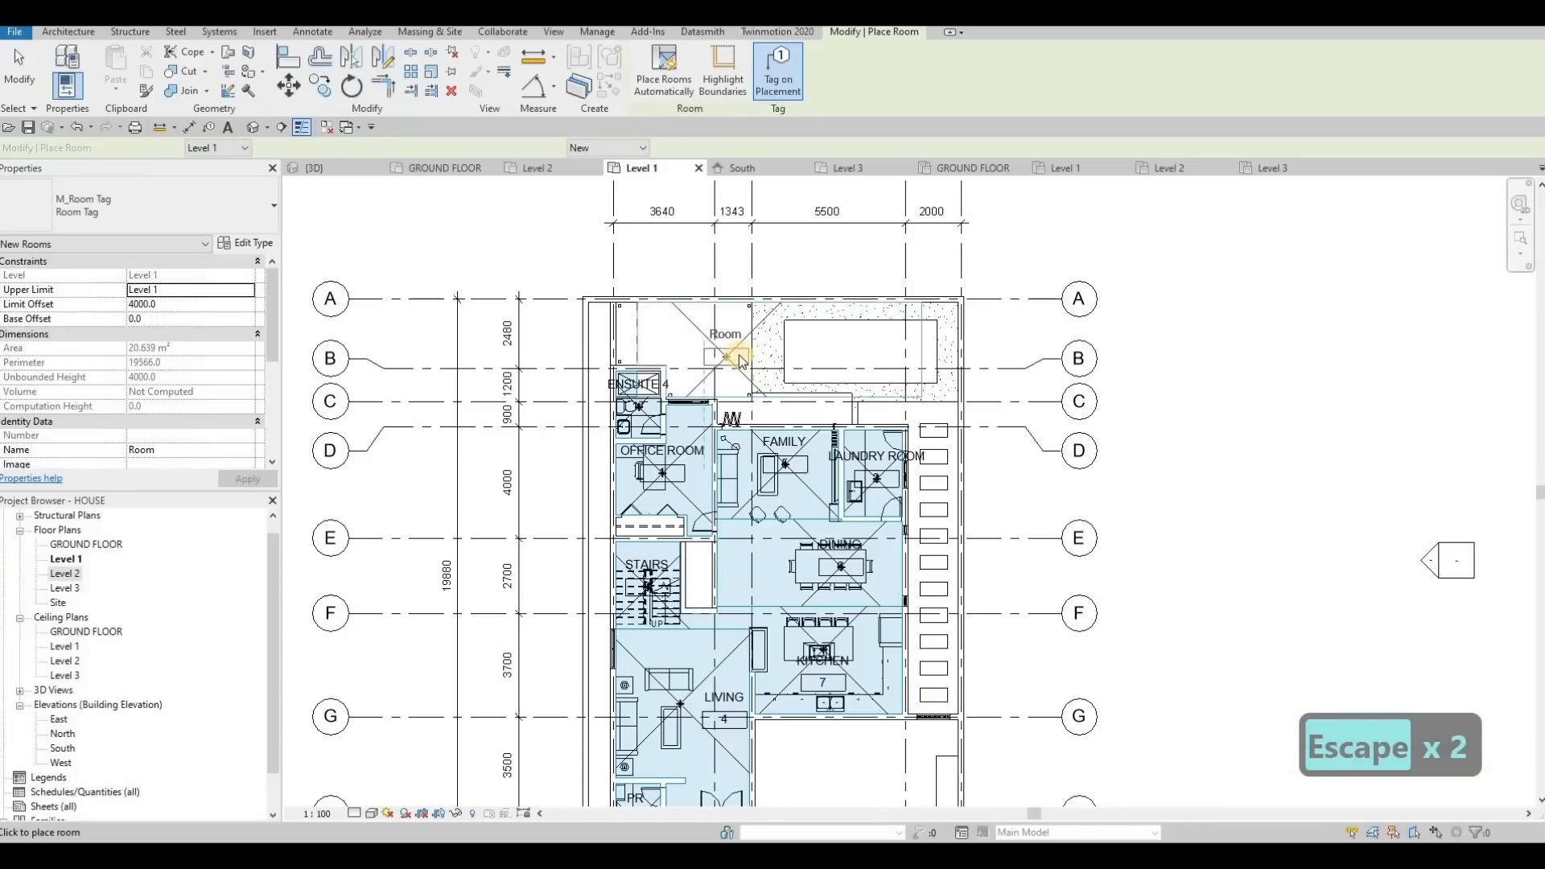
pyautogui.click(734, 356)
pyautogui.press('Escape')
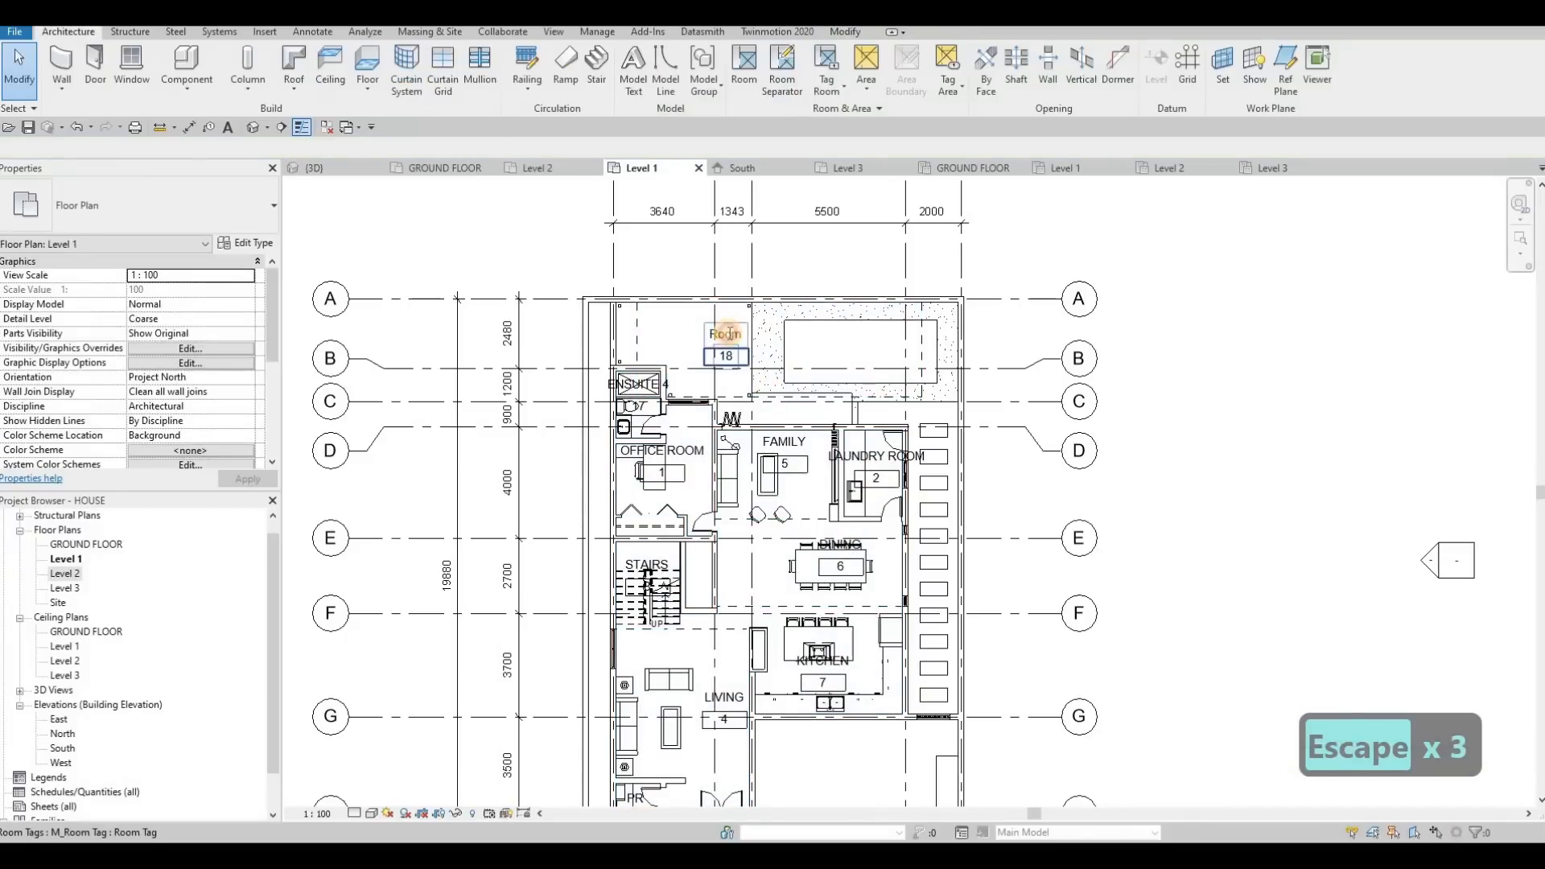
pyautogui.write('BACKYARD')
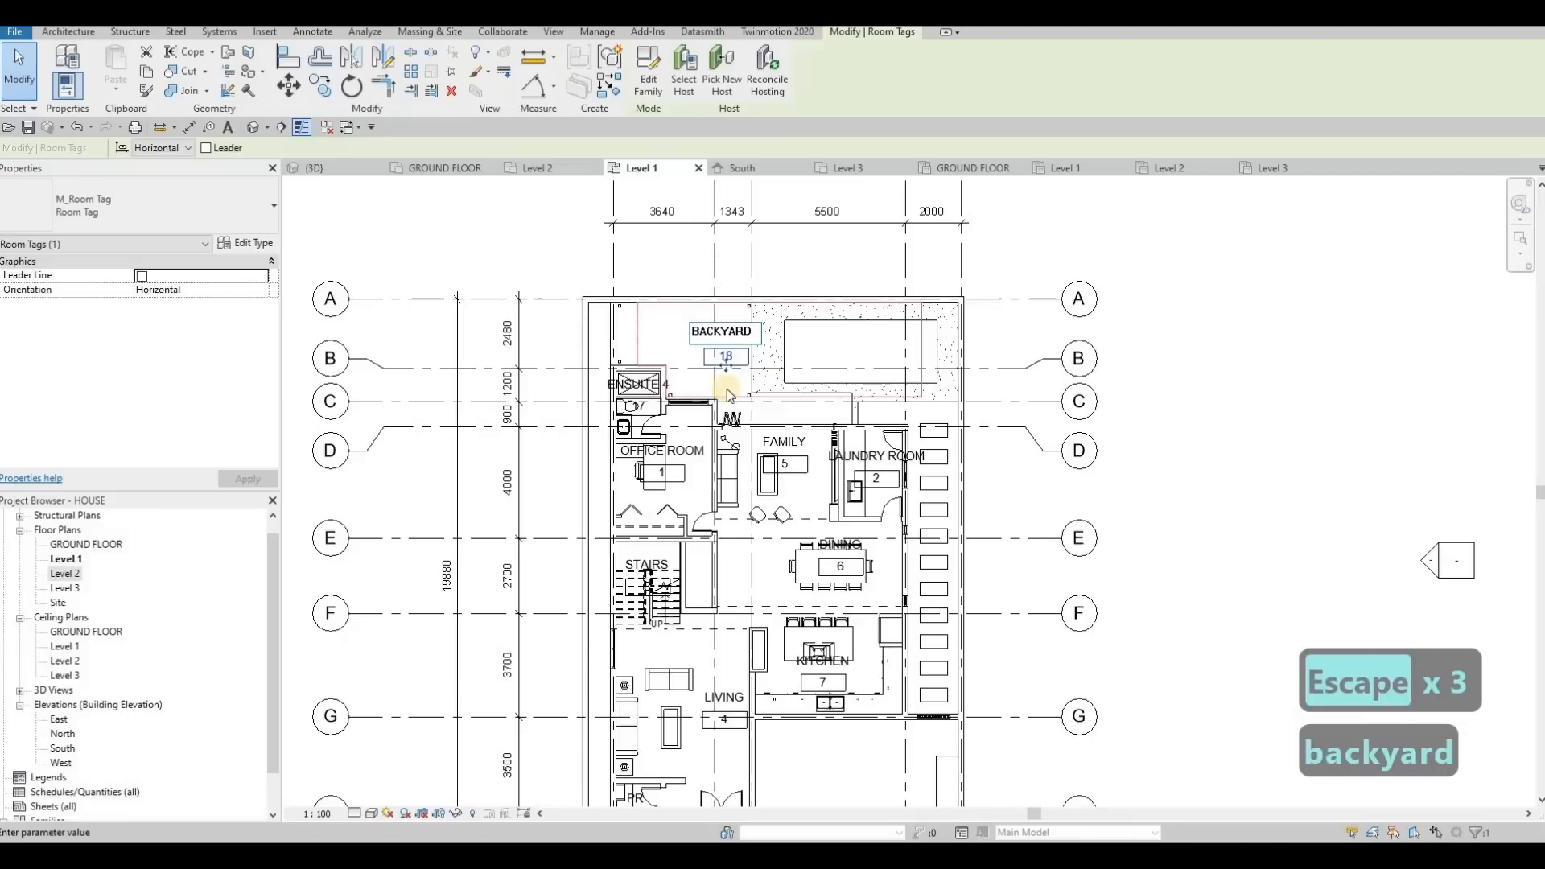
# Draw a rectangle of room separation lines over the open area between the kitchen wall and front gate, from grid line 3 to just past 4
pyautogui.press('Escape')
pyautogui.scroll(-3, 700, 421)
pyautogui.scroll(4, 759, 428)
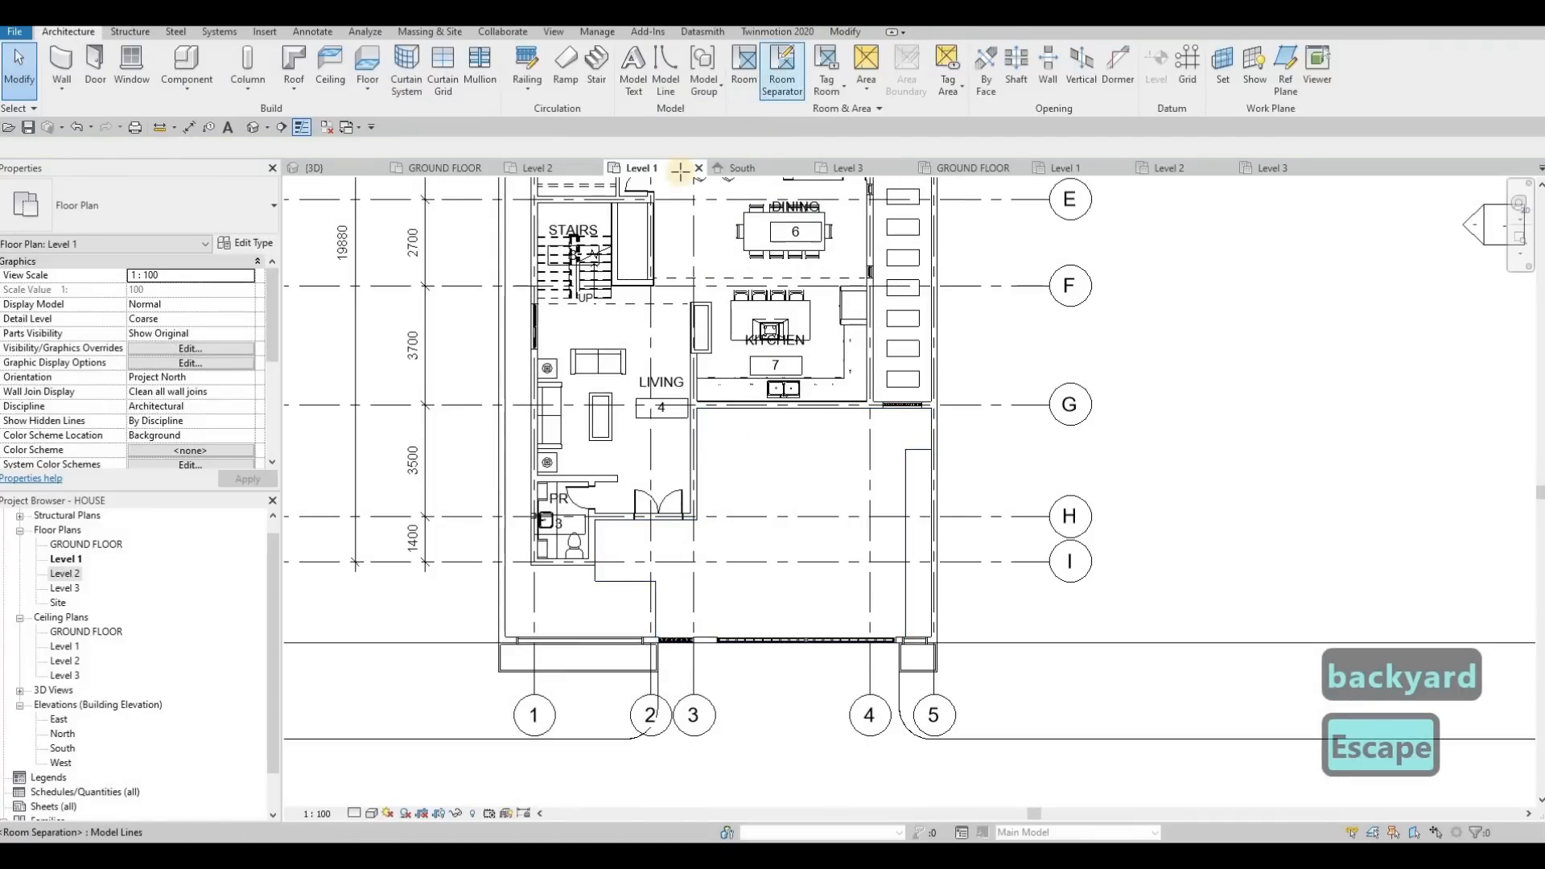
pyautogui.click(781, 72)
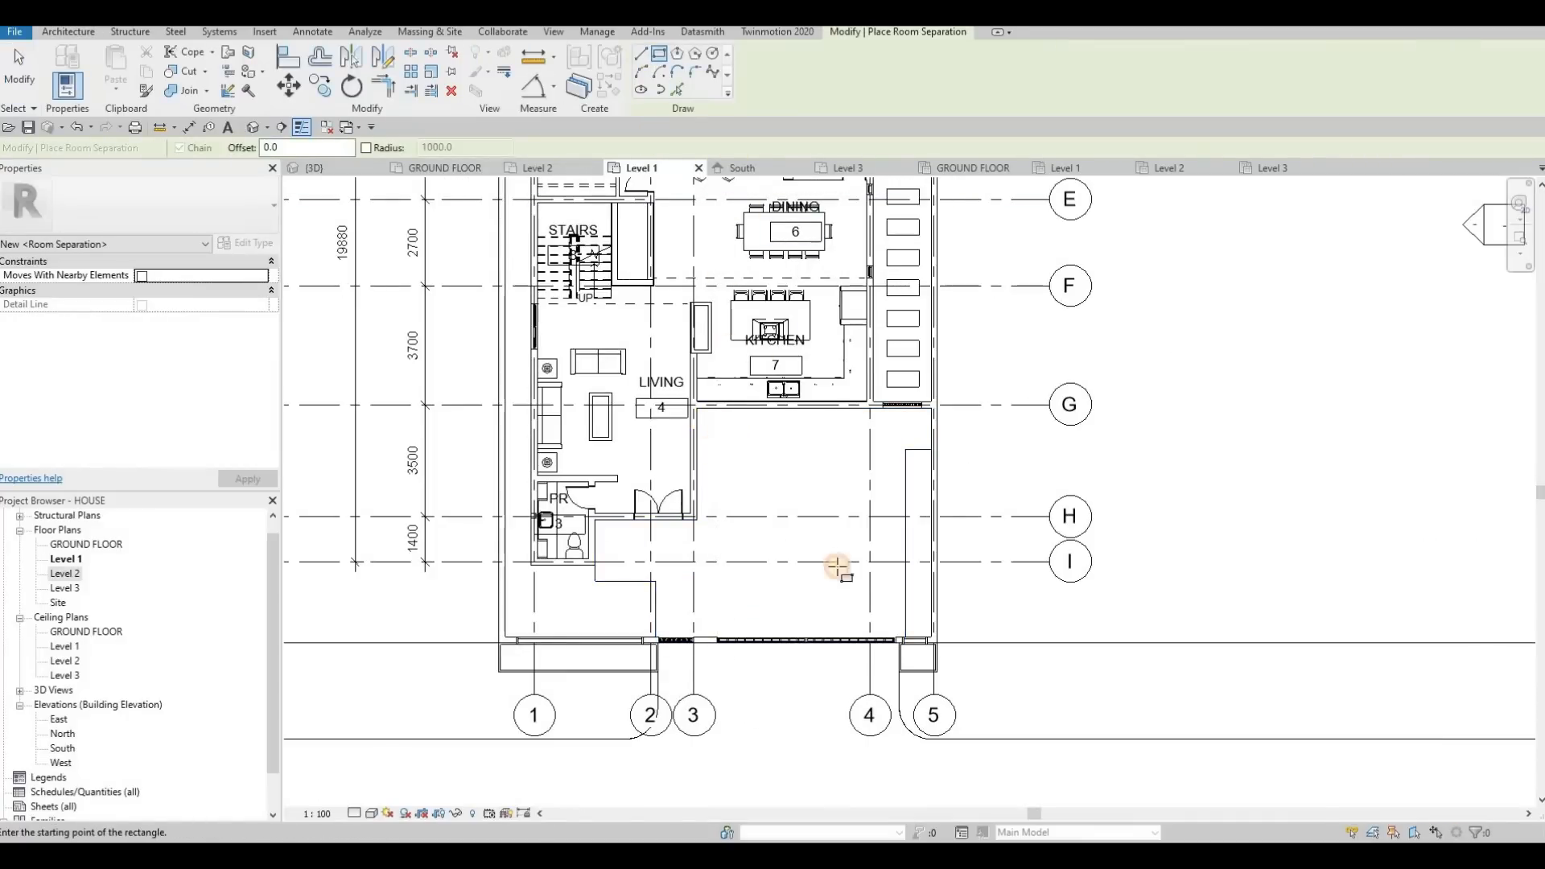
pyautogui.click(890, 624)
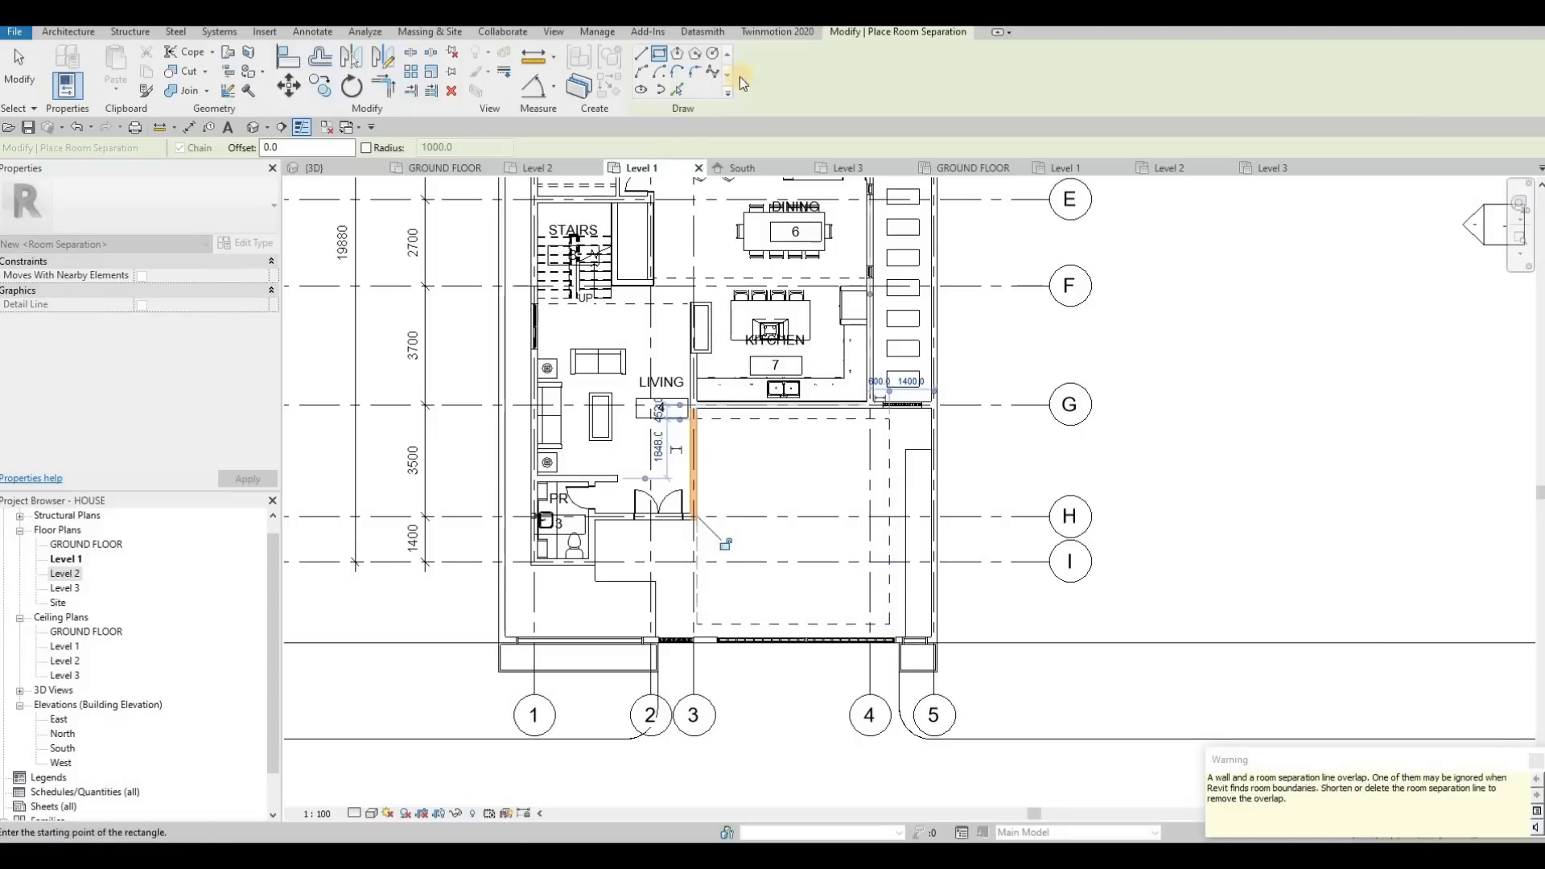
pyautogui.press('Escape')
pyautogui.press('Escape')
pyautogui.press('Escape')
pyautogui.click(781, 72)
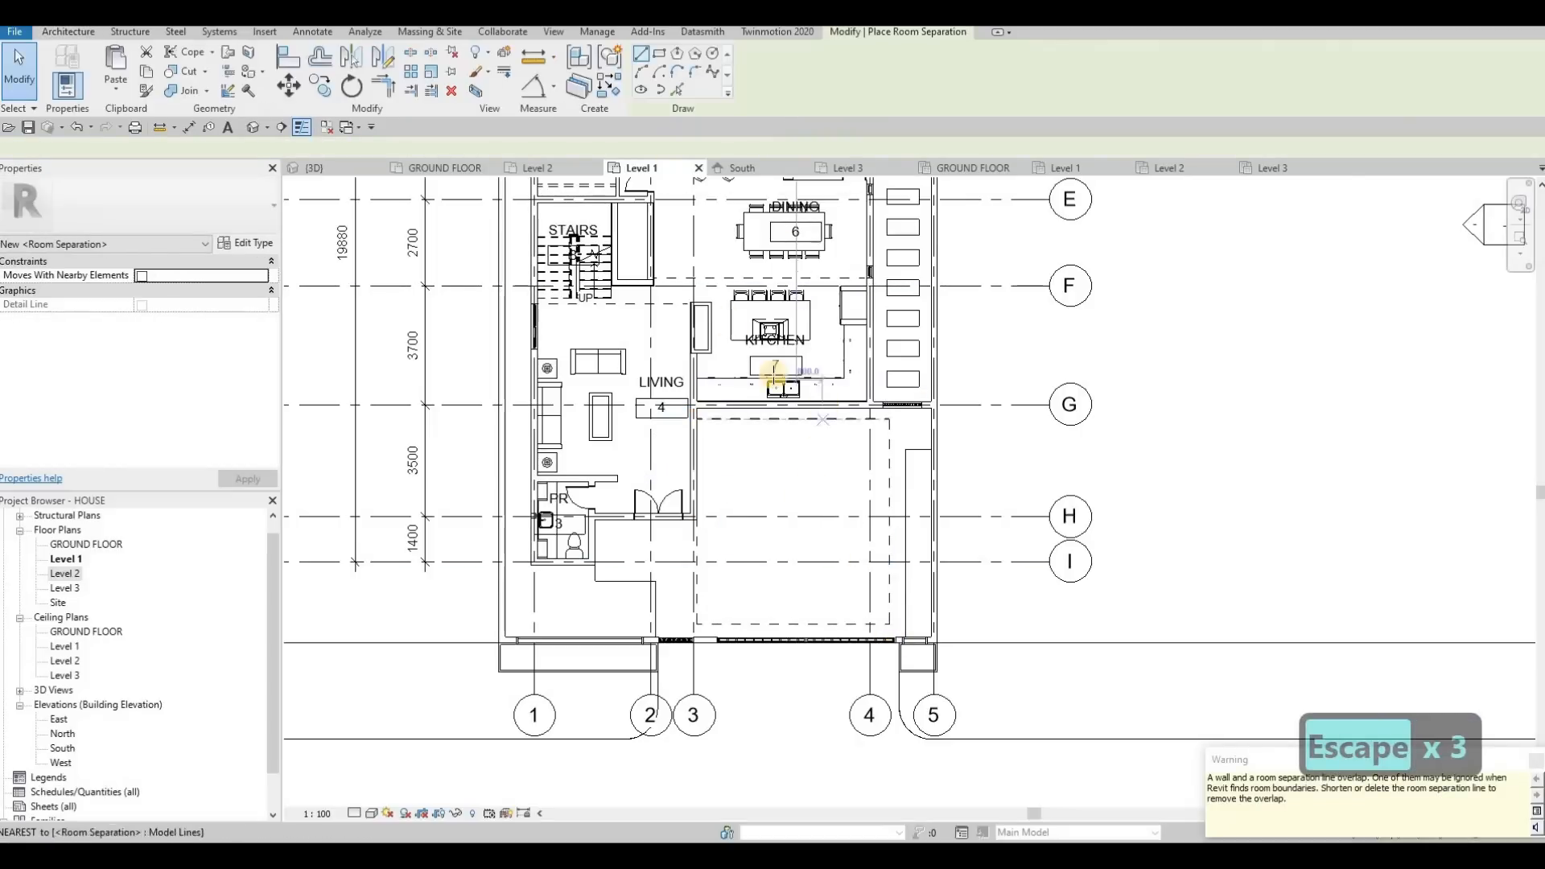
pyautogui.press('Escape')
# Place a tagged room in the newly separated area in front of the kitchen and name it CARPORT
pyautogui.press('Escape')
pyautogui.press('r')
pyautogui.press('m')
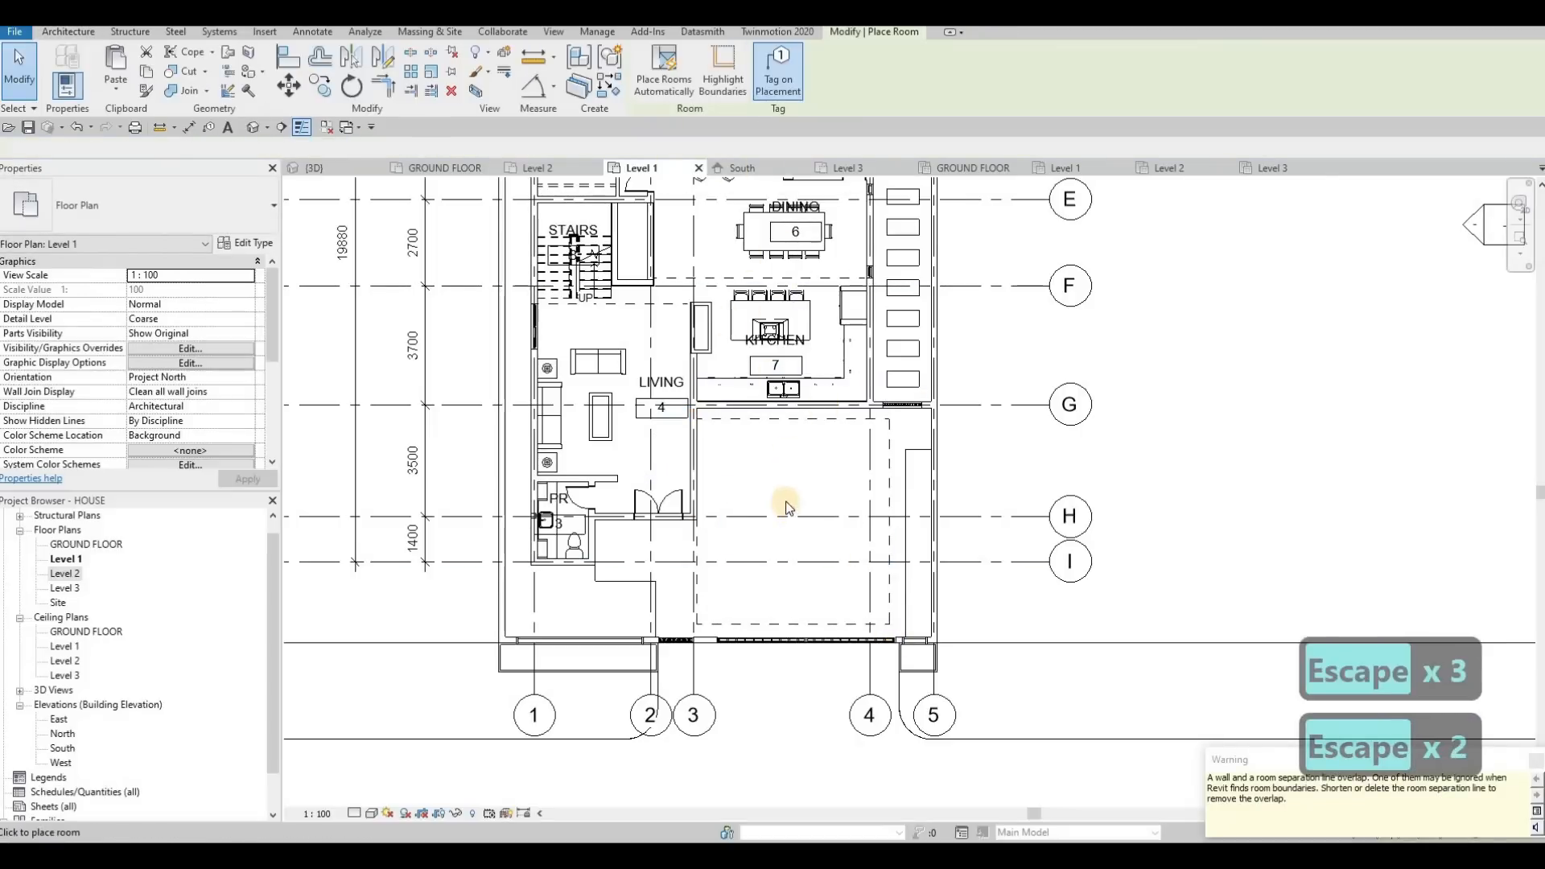
pyautogui.click(780, 487)
pyautogui.press('Escape')
pyautogui.press('Escape')
pyautogui.press('Escape')
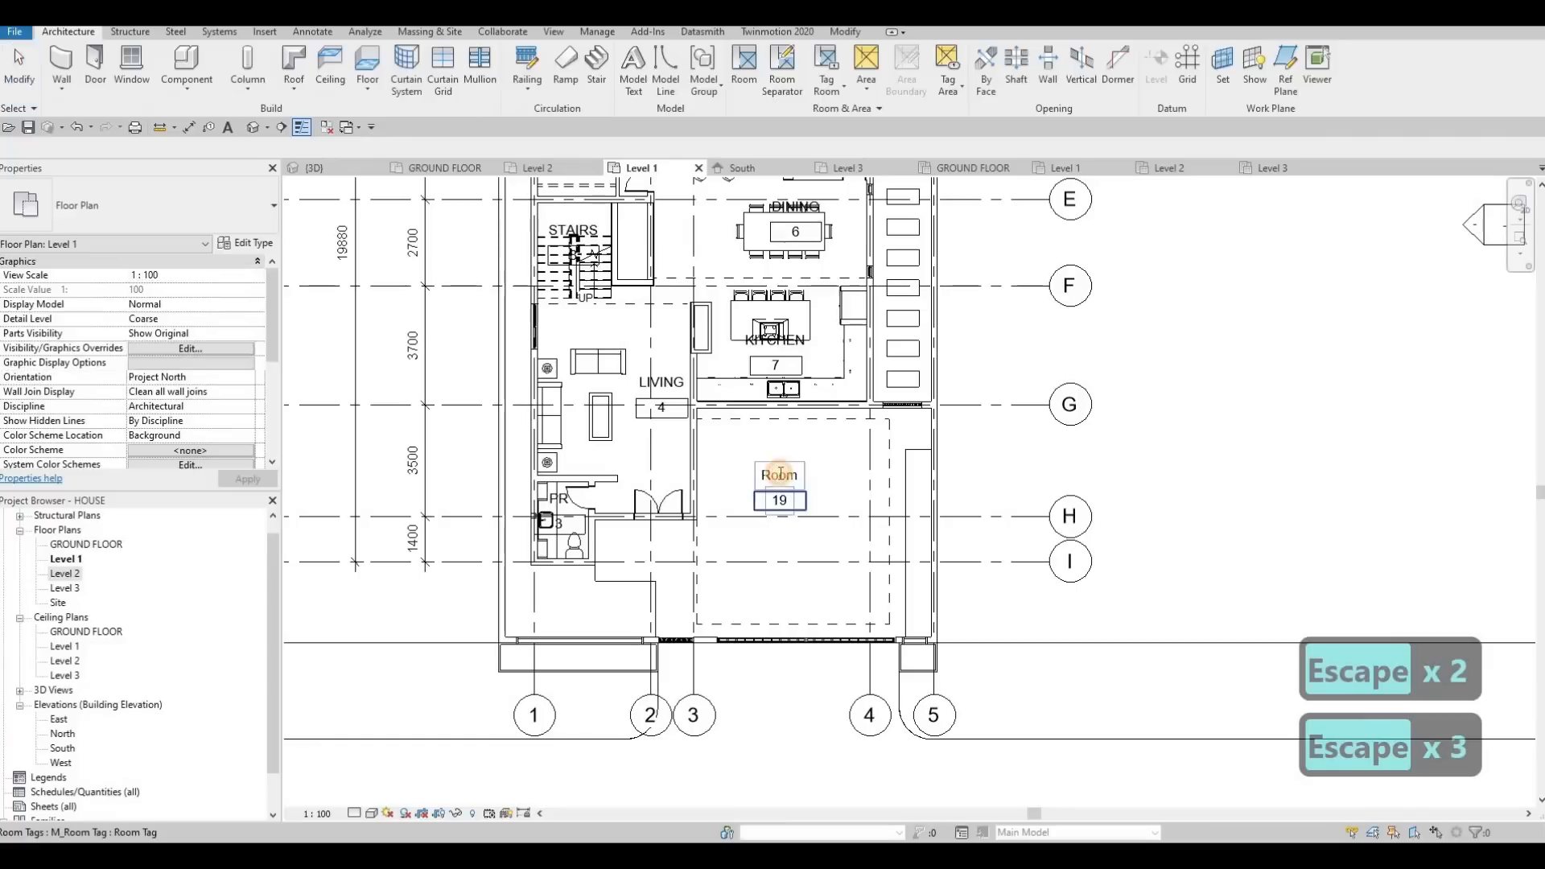
pyautogui.click(780, 475)
pyautogui.write('CAS')
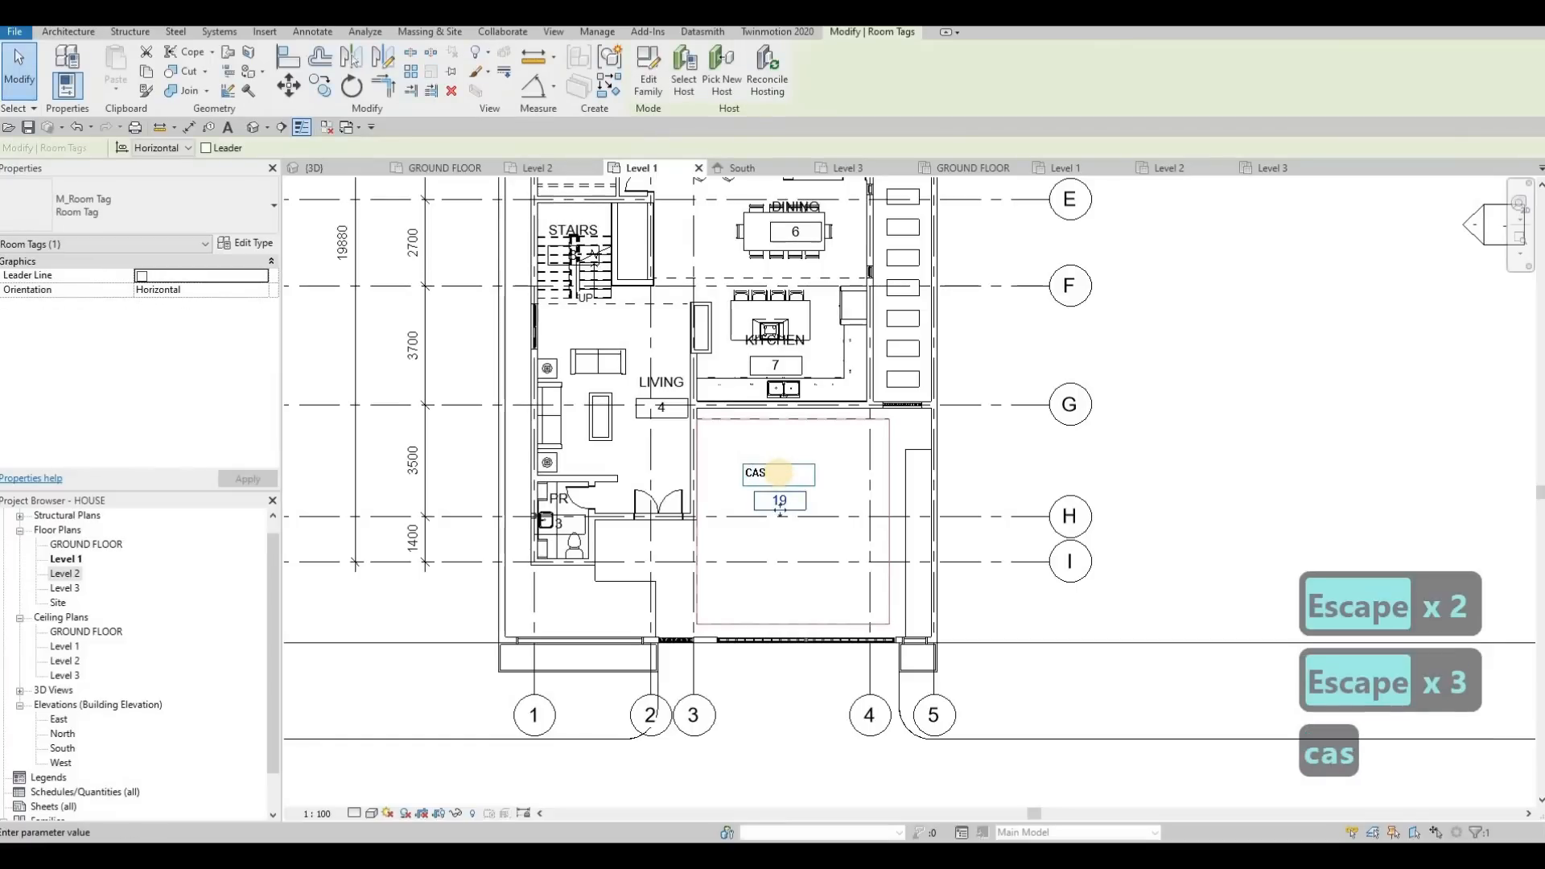
pyautogui.press('BackSpace')
pyautogui.write('rport')
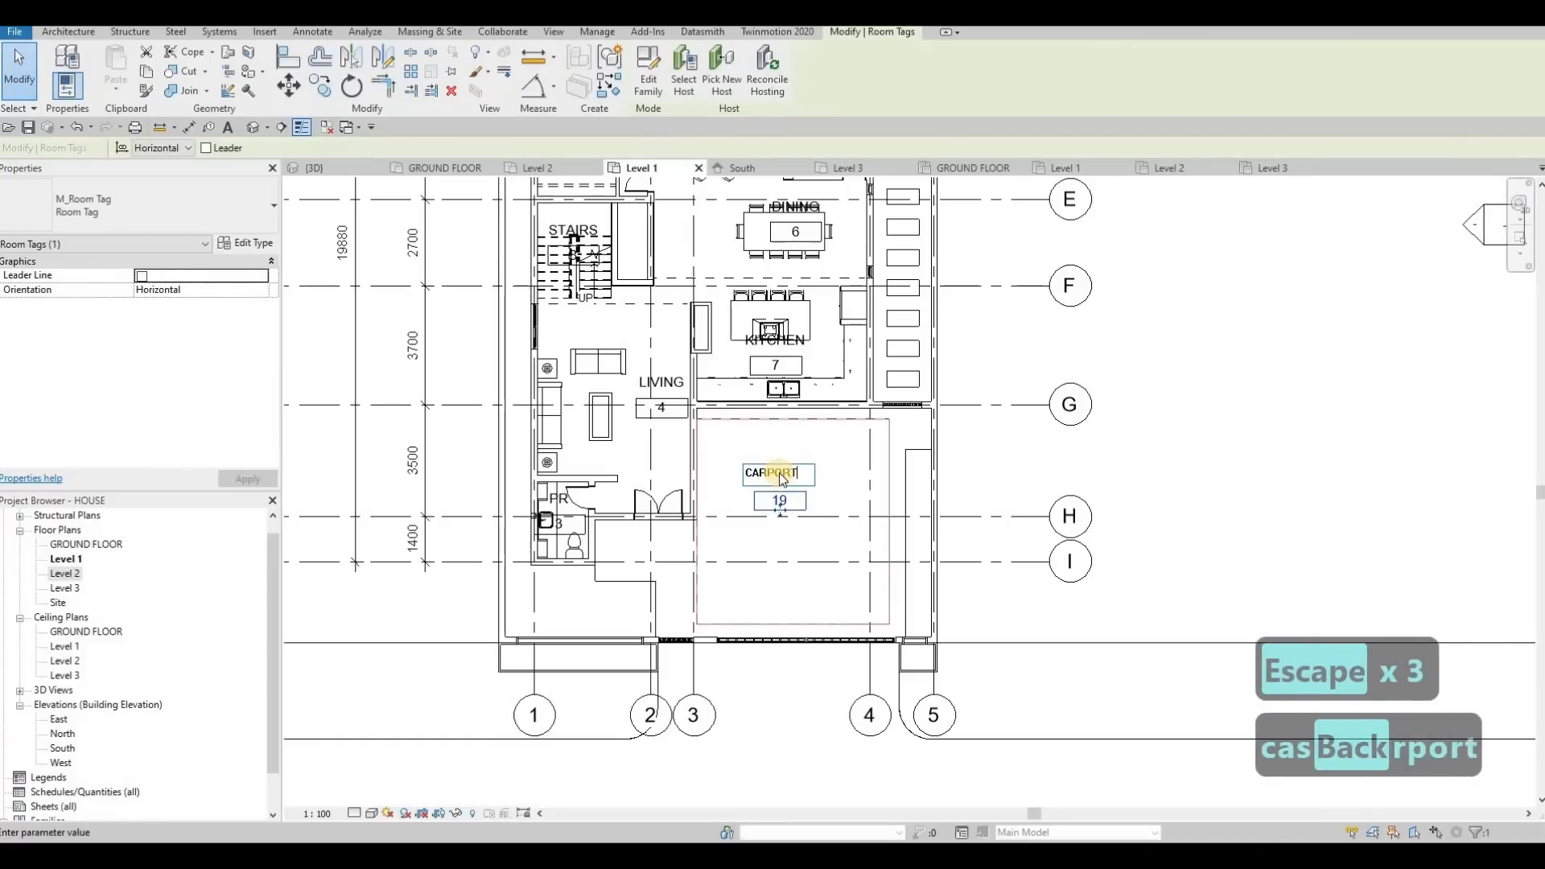
pyautogui.press('Return')
pyautogui.press('Escape')
pyautogui.press('Escape')
# Close all inactive views so that only the Level 1 floor plan stays open
pyautogui.scroll(-2, 855, 437)
pyautogui.scroll(-1, 855, 437)
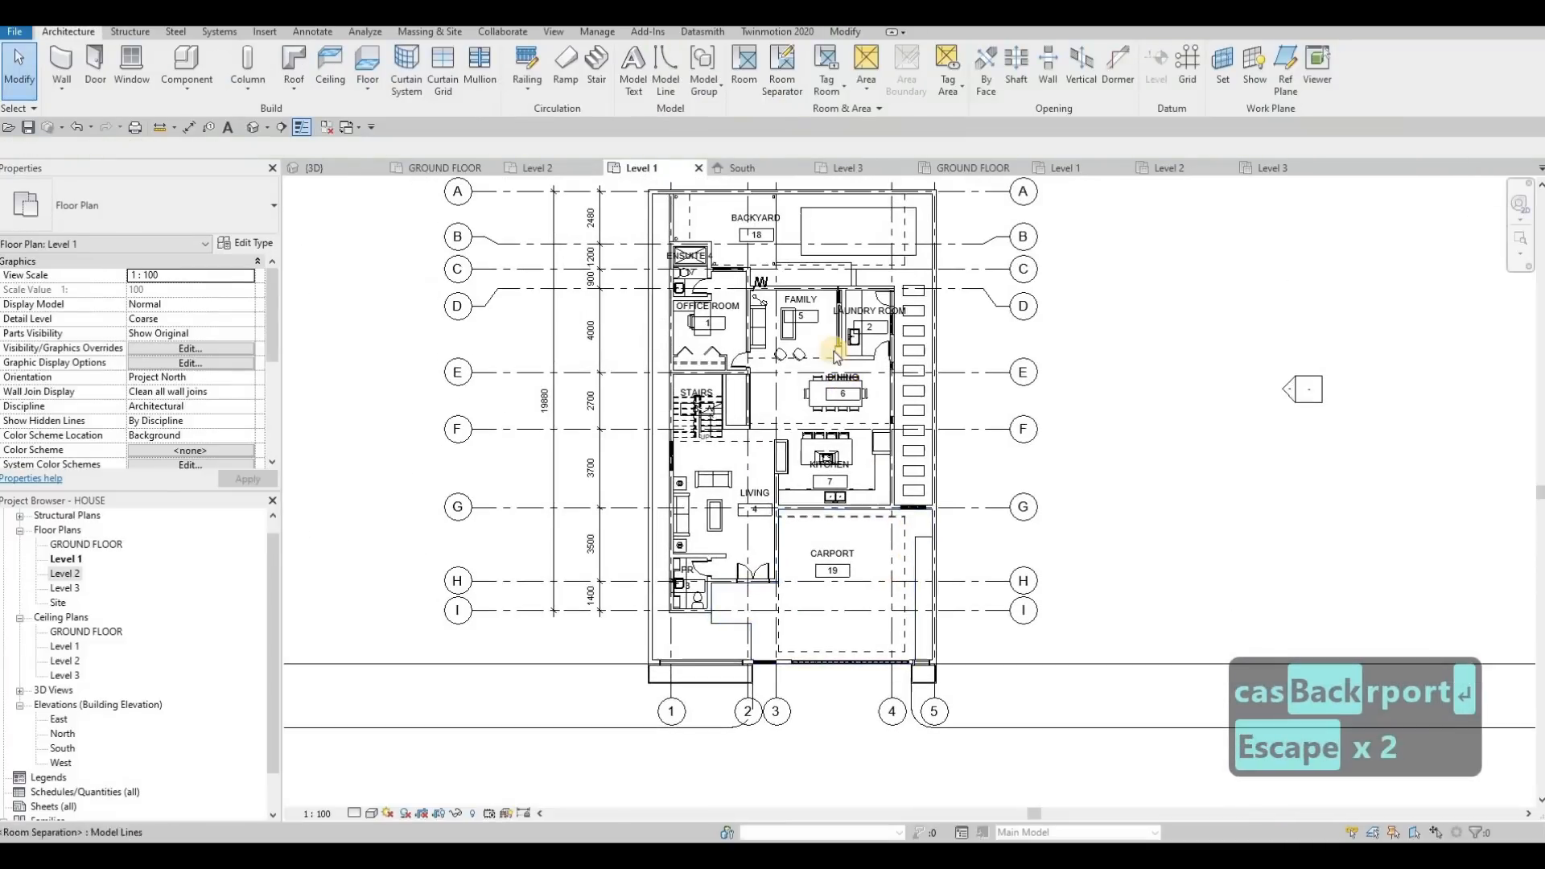
pyautogui.scroll(1, 841, 363)
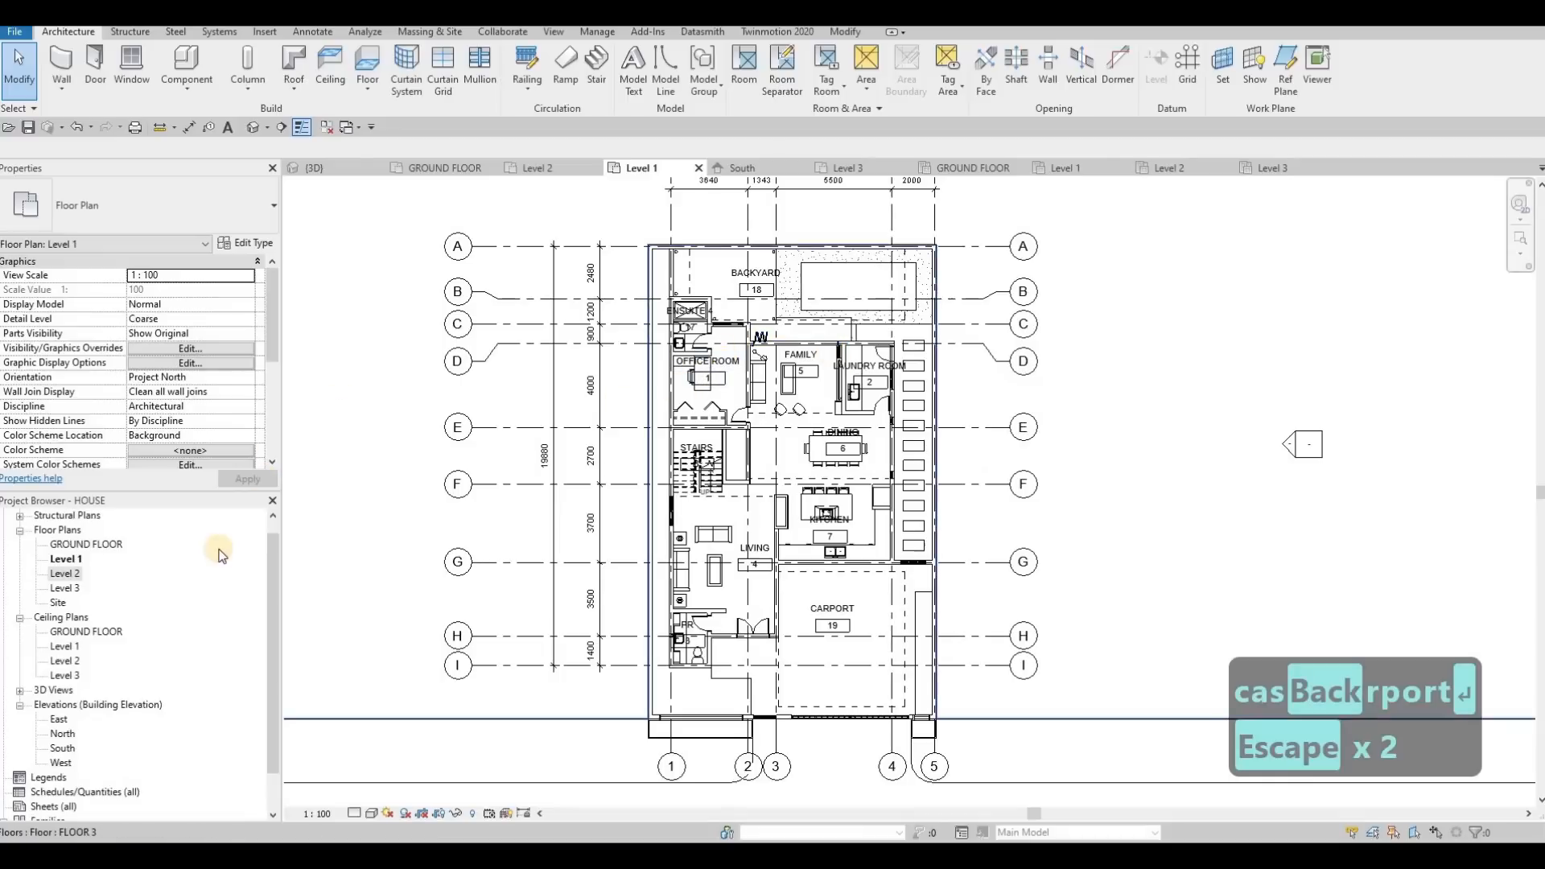
pyautogui.scroll(-3, 700, 510)
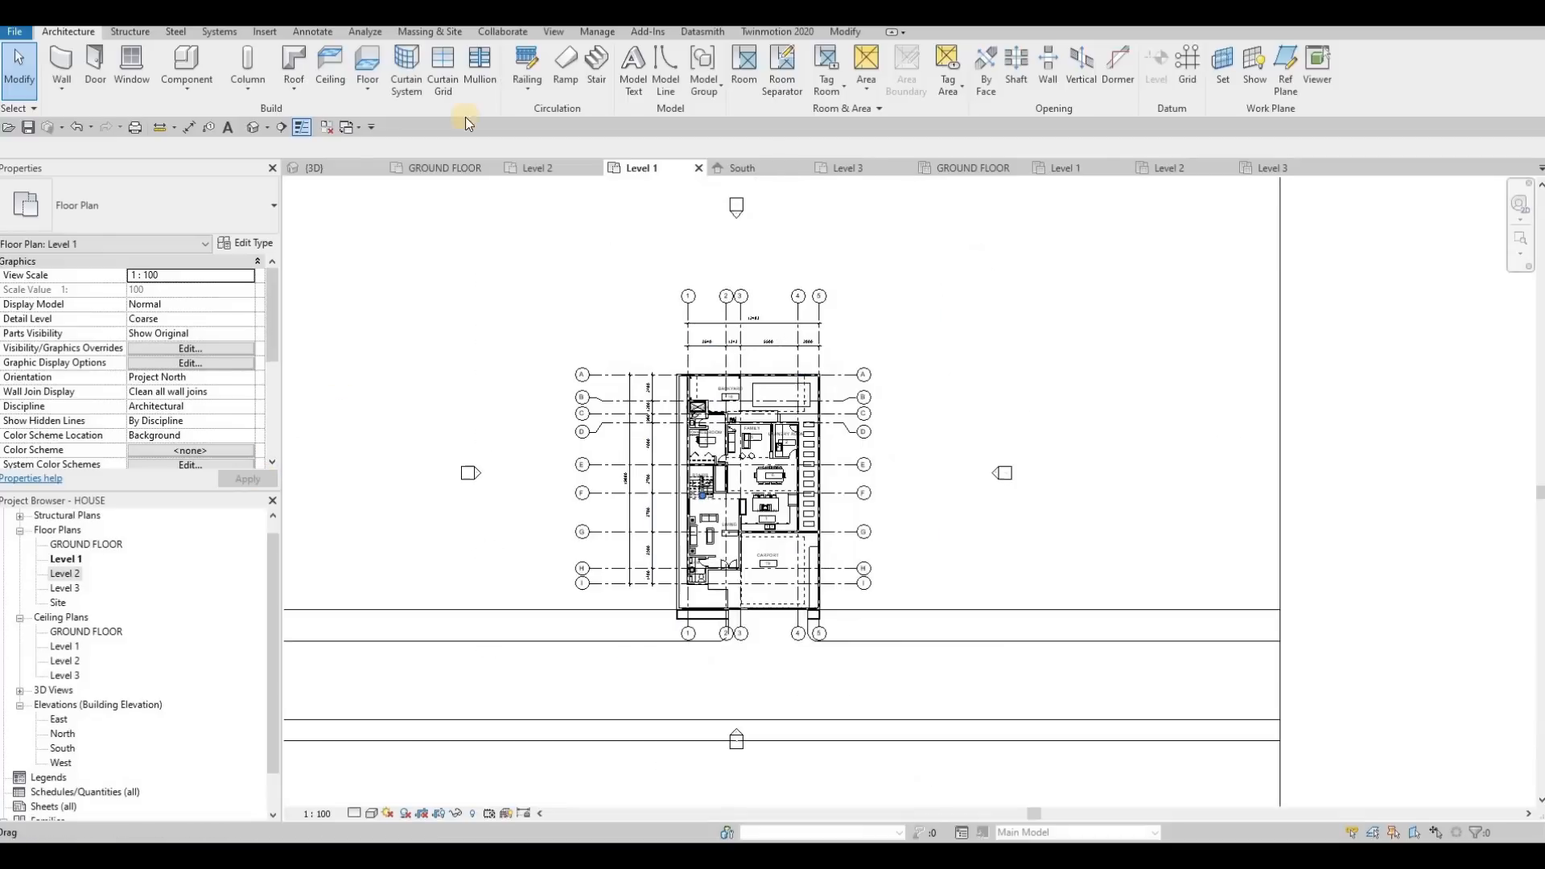
pyautogui.click(326, 127)
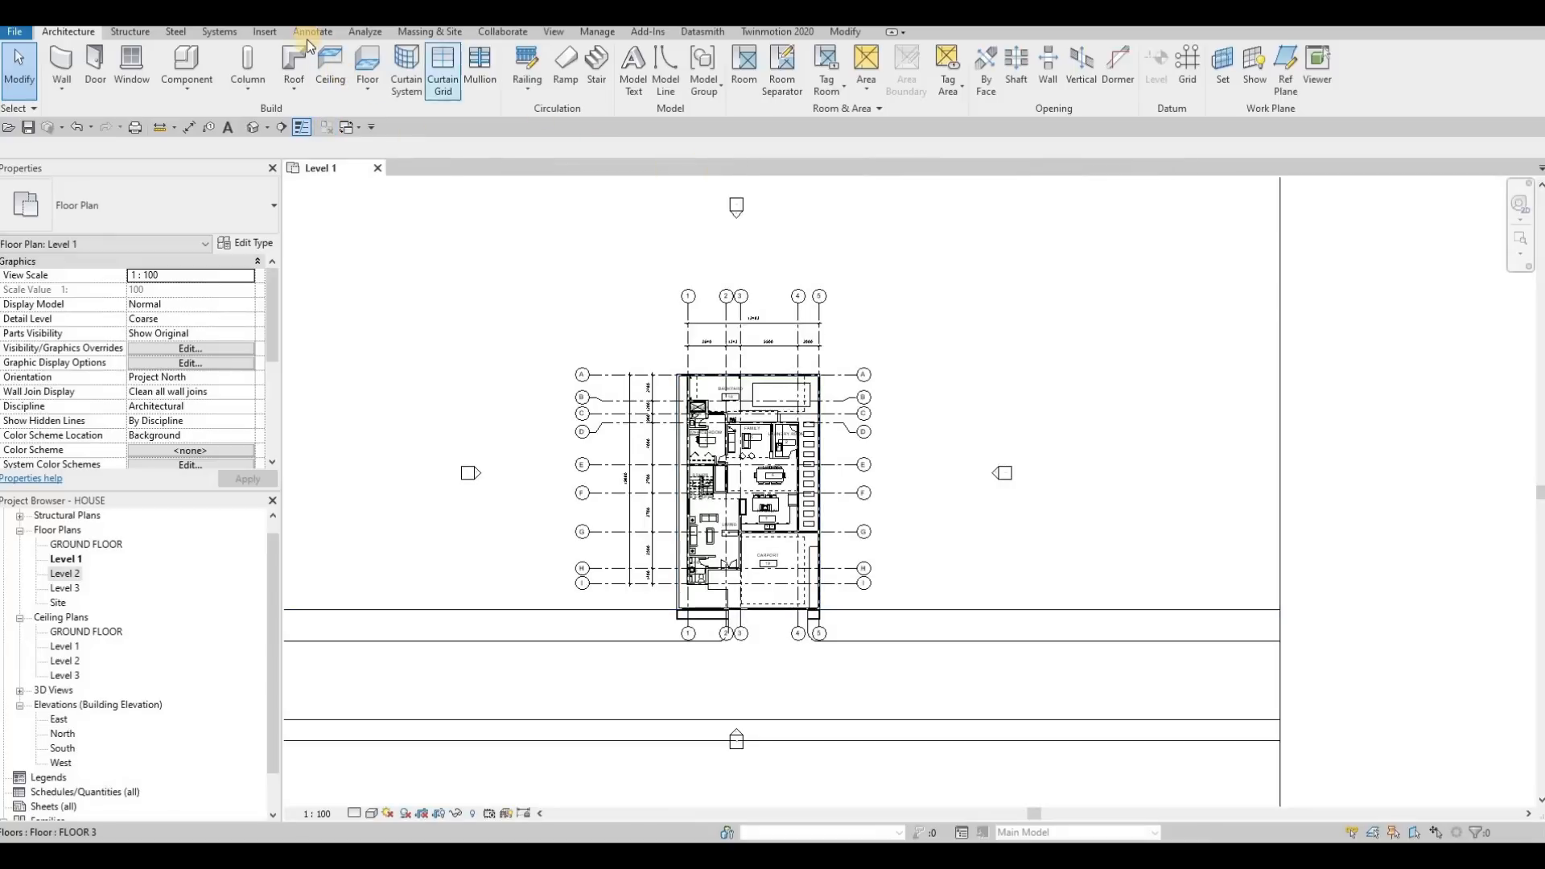
# Examine which metric title block families are available in the Titleblocks folder of the family library
pyautogui.click(266, 33)
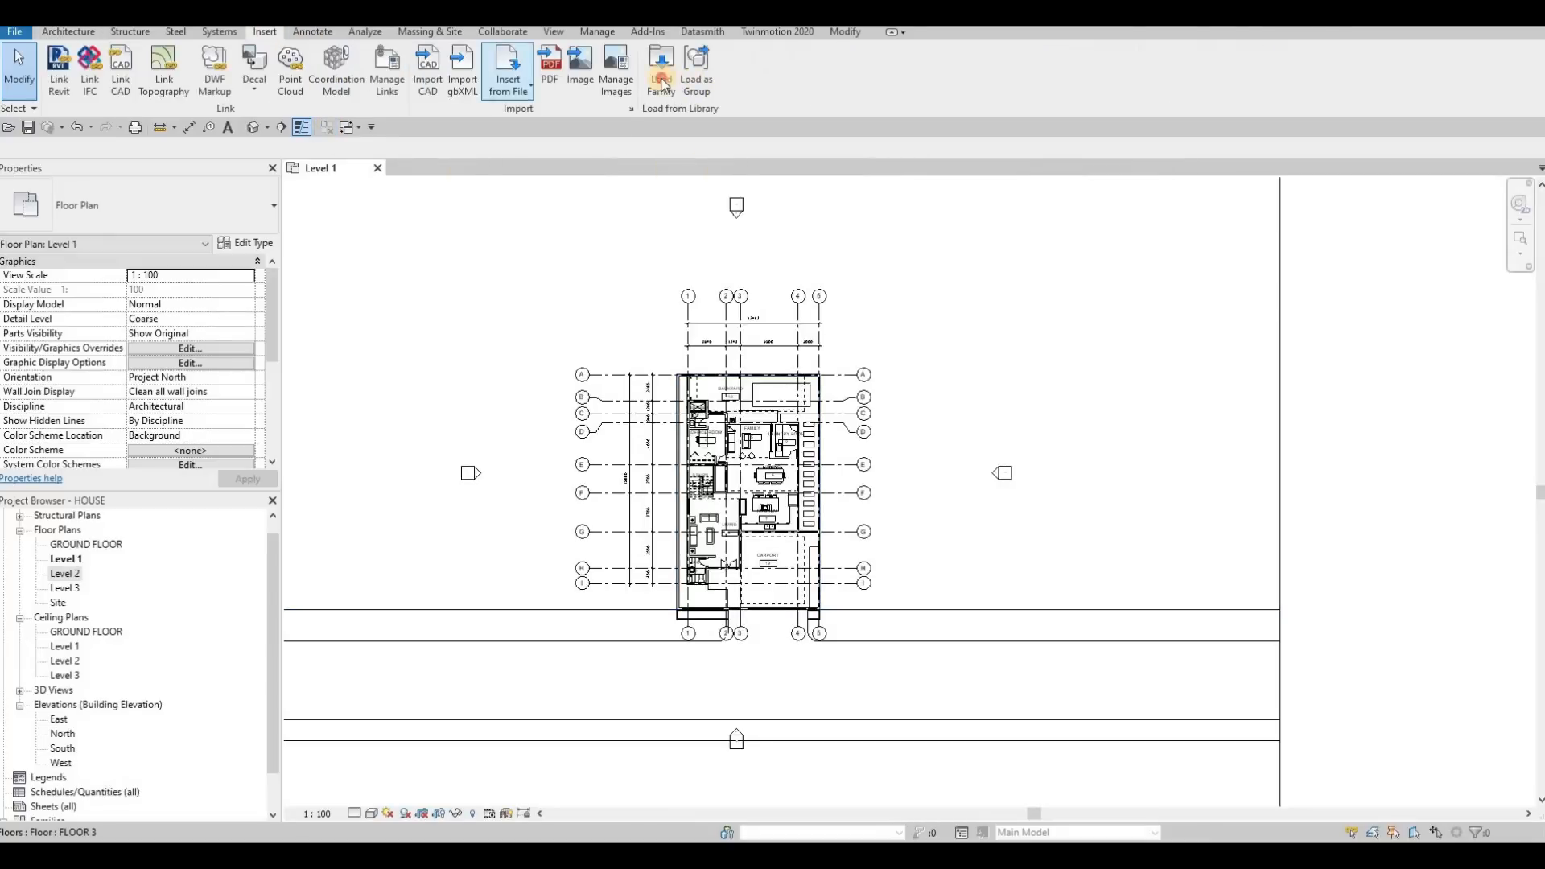
pyautogui.click(662, 83)
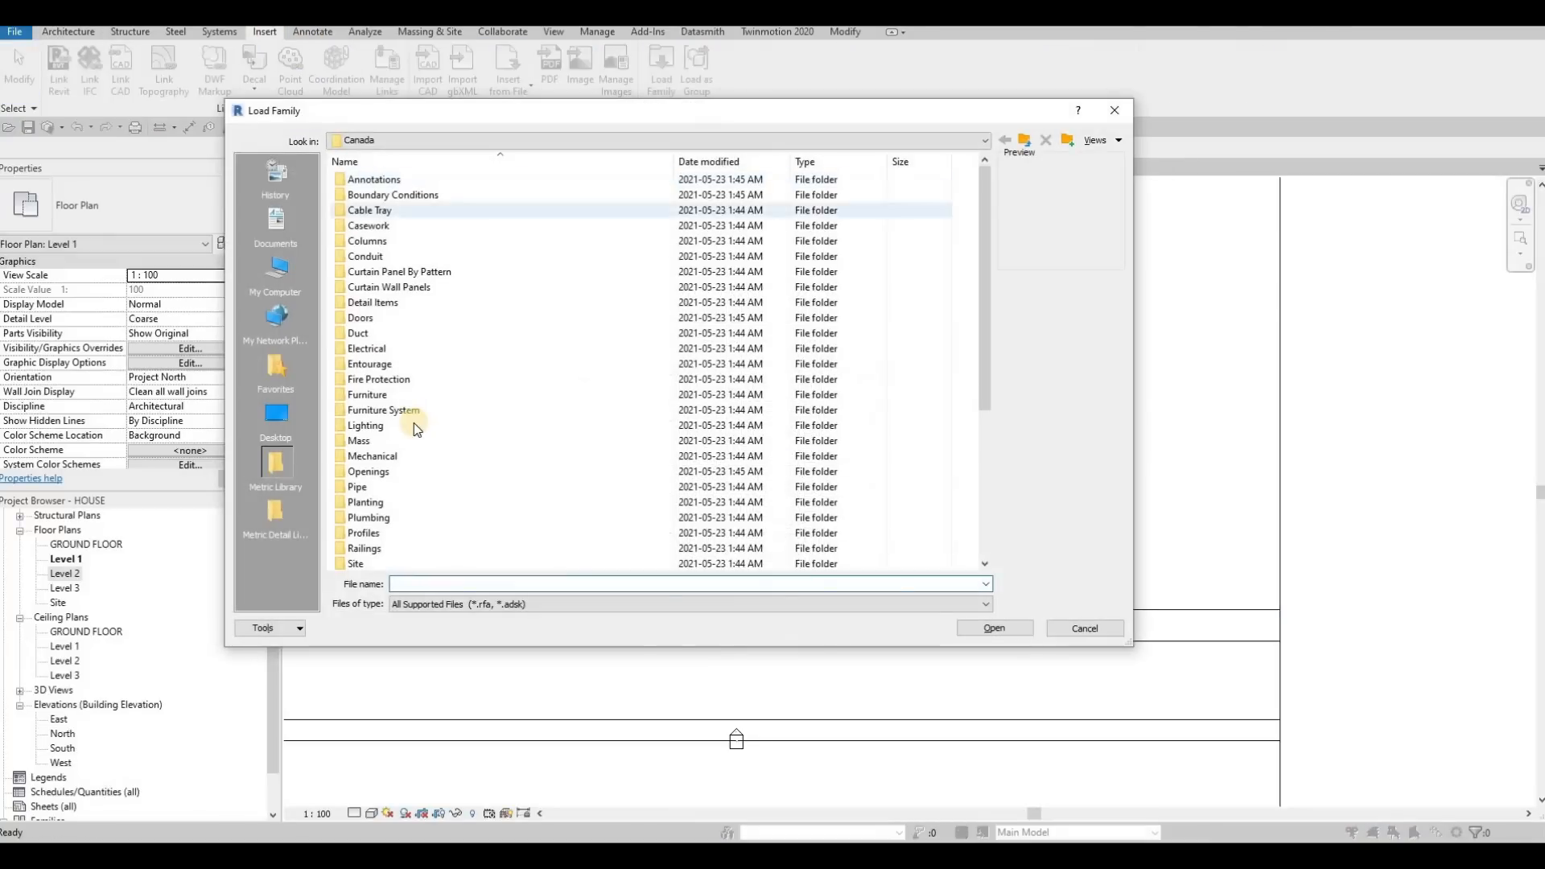
pyautogui.scroll(-5, 447, 427)
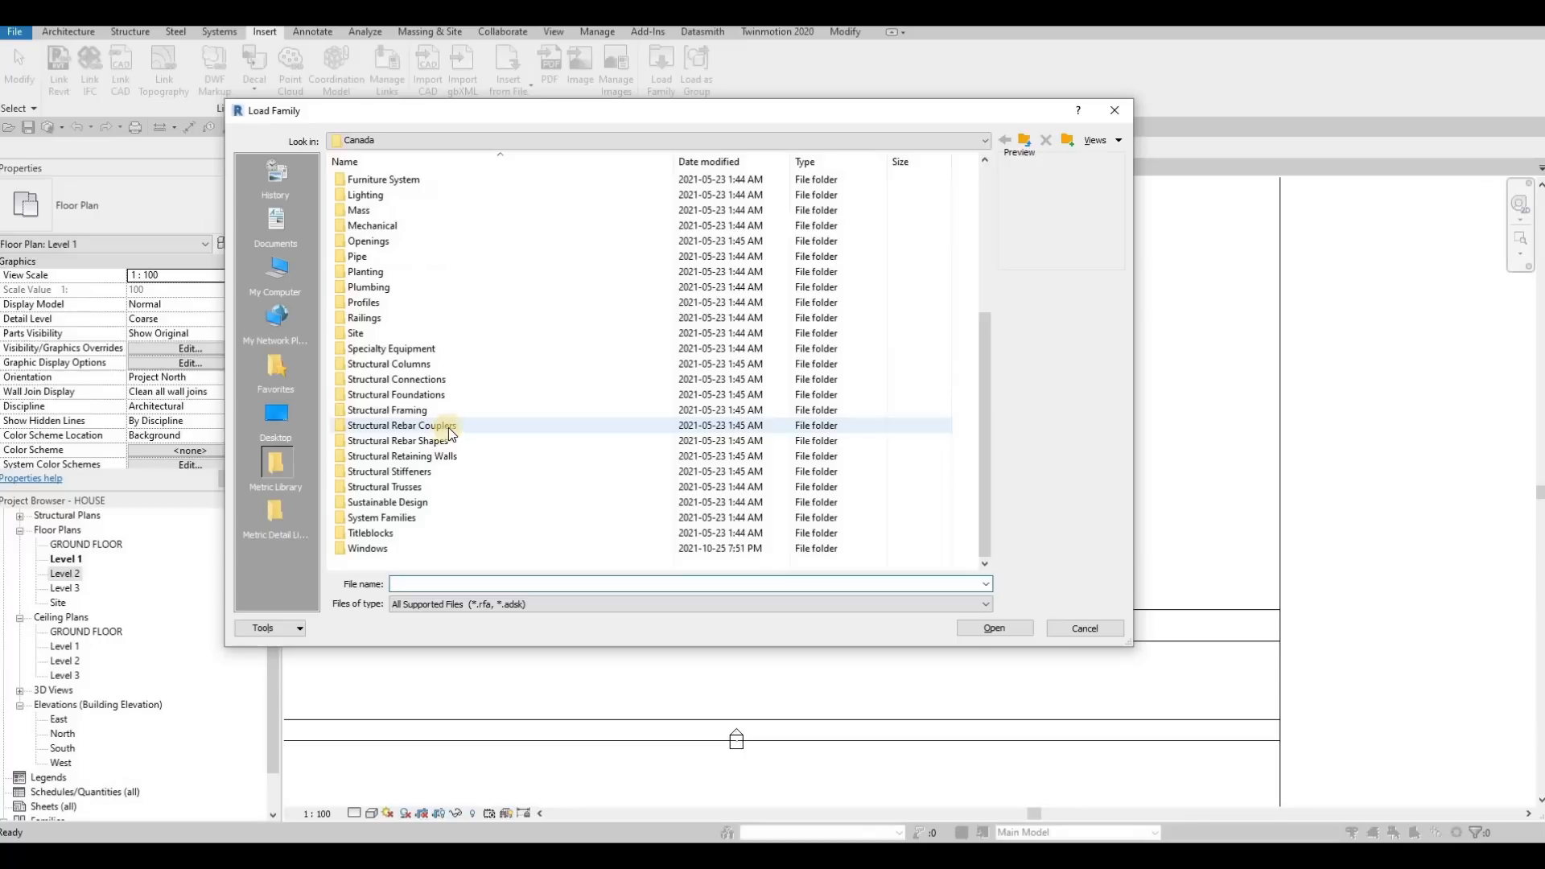
pyautogui.doubleClick(383, 535)
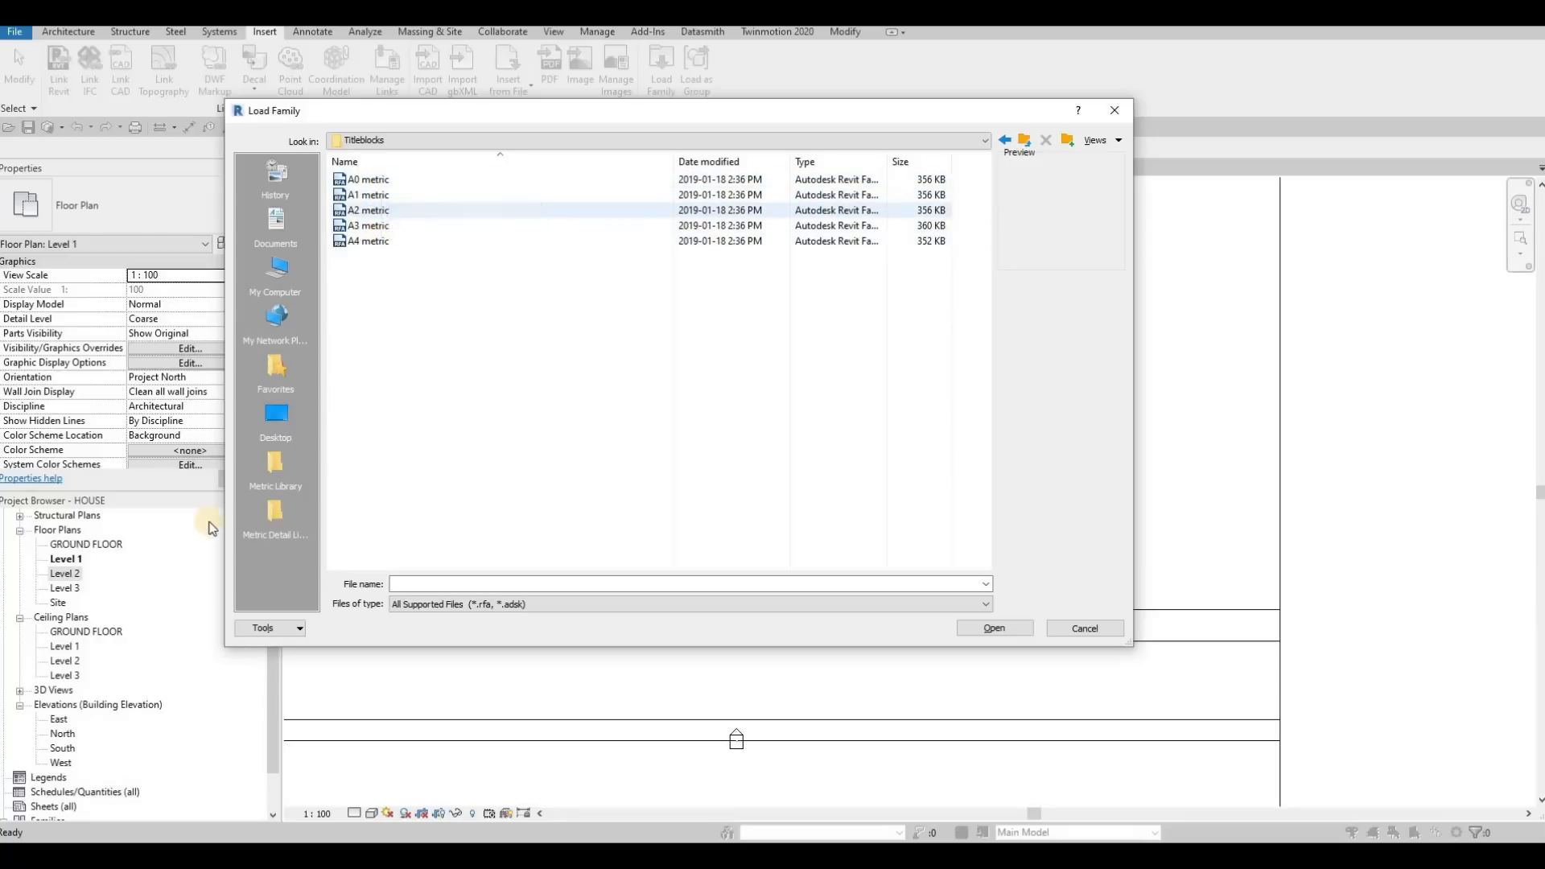
pyautogui.press('Escape')
pyautogui.press('Escape')
pyautogui.press('Escape')
# Create a new sheet with the A0 metric title block and expand the project's list of sheets
pyautogui.scroll(-1, 75, 751)
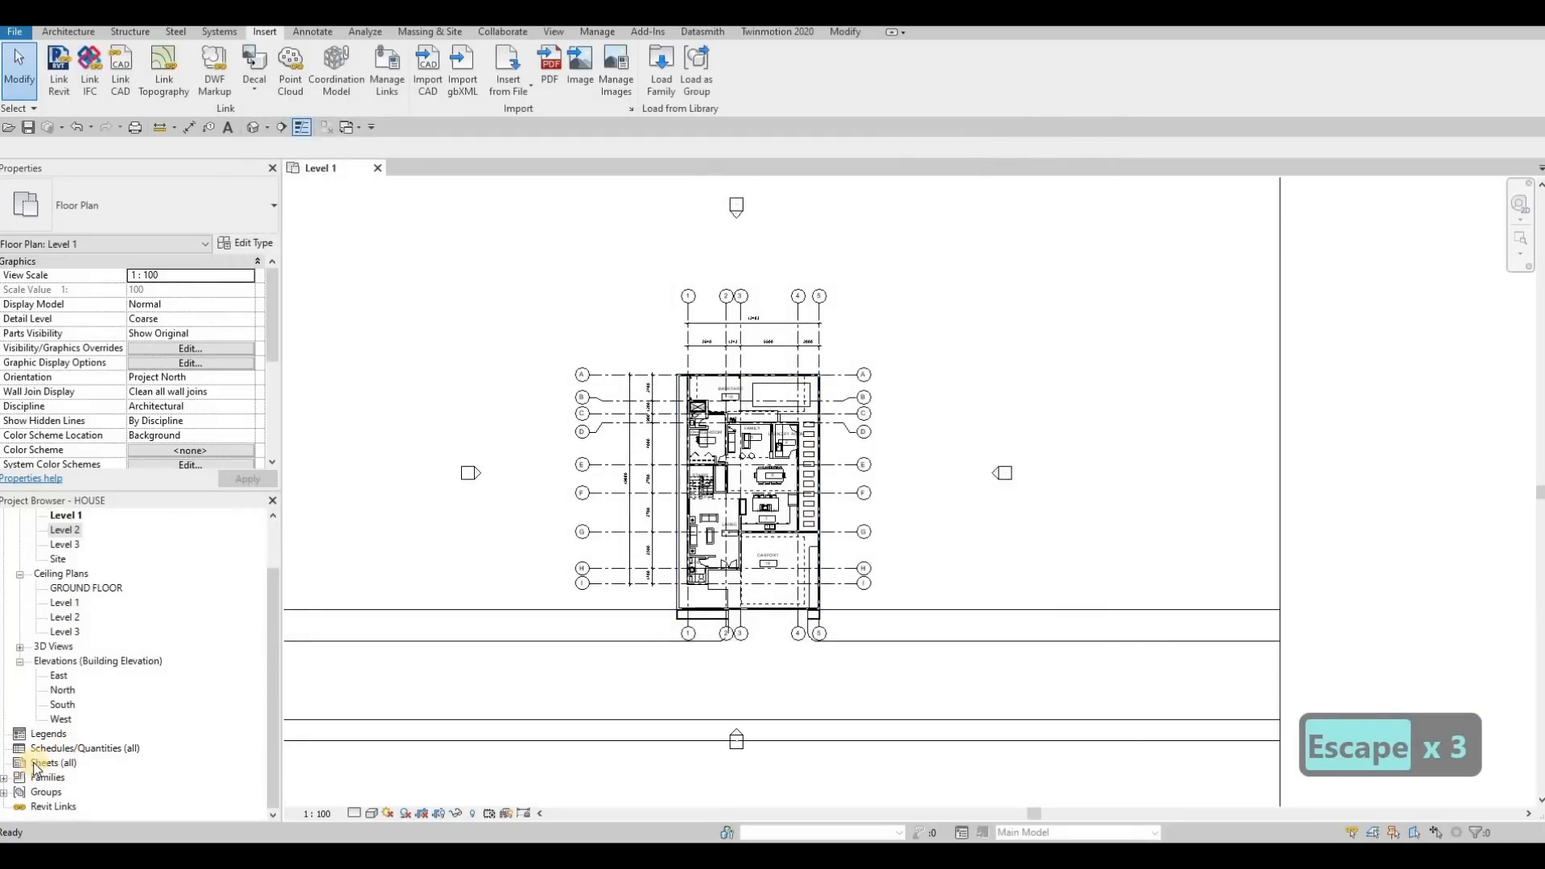
pyautogui.click(36, 764)
pyautogui.rightClick(38, 763)
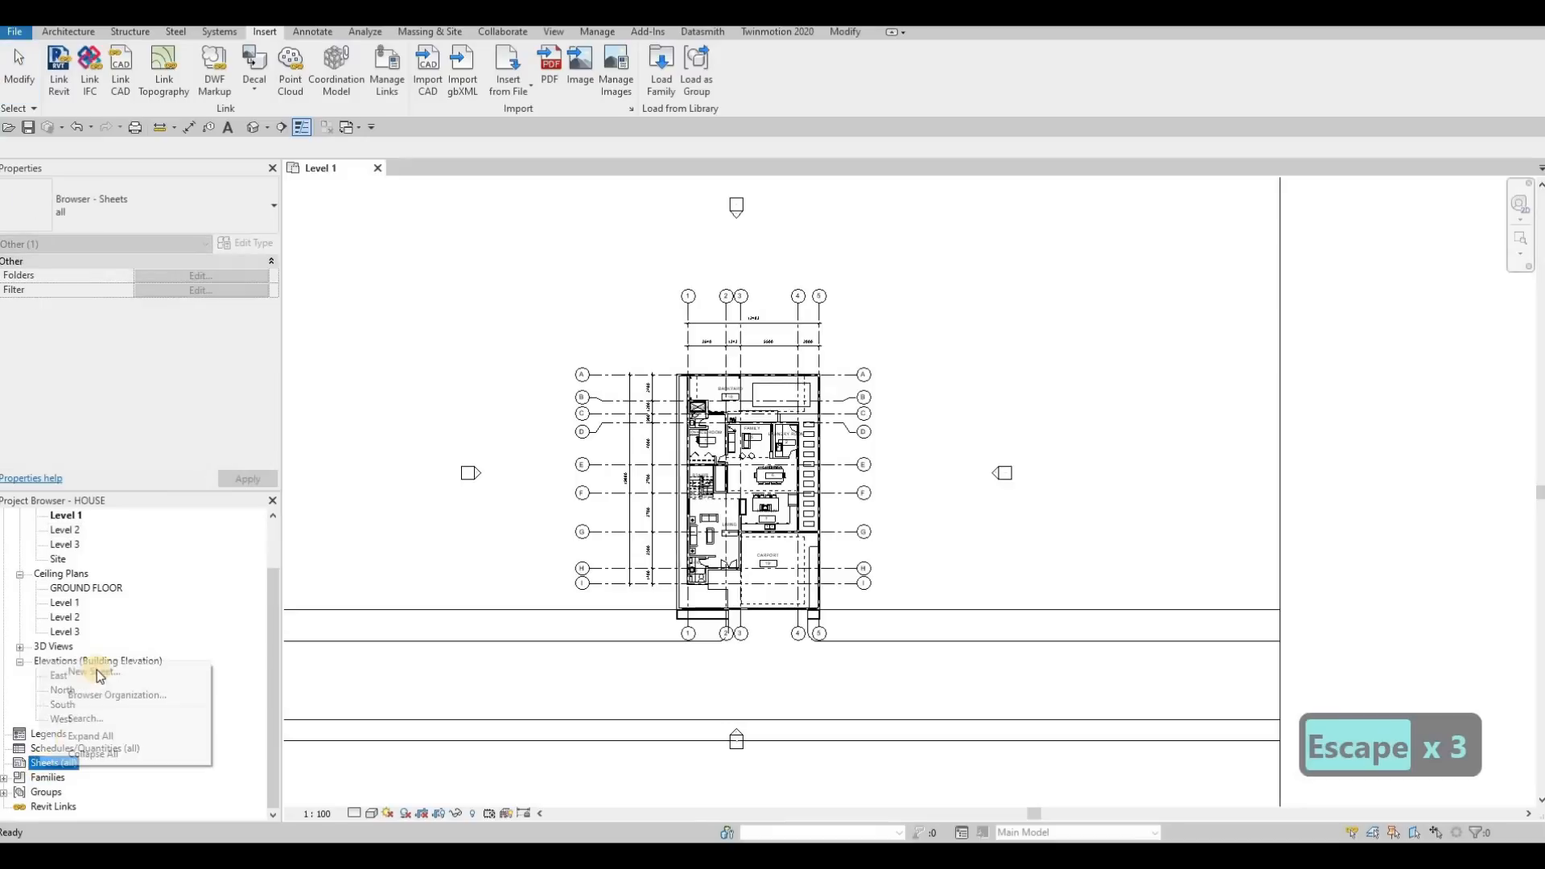
pyautogui.click(95, 672)
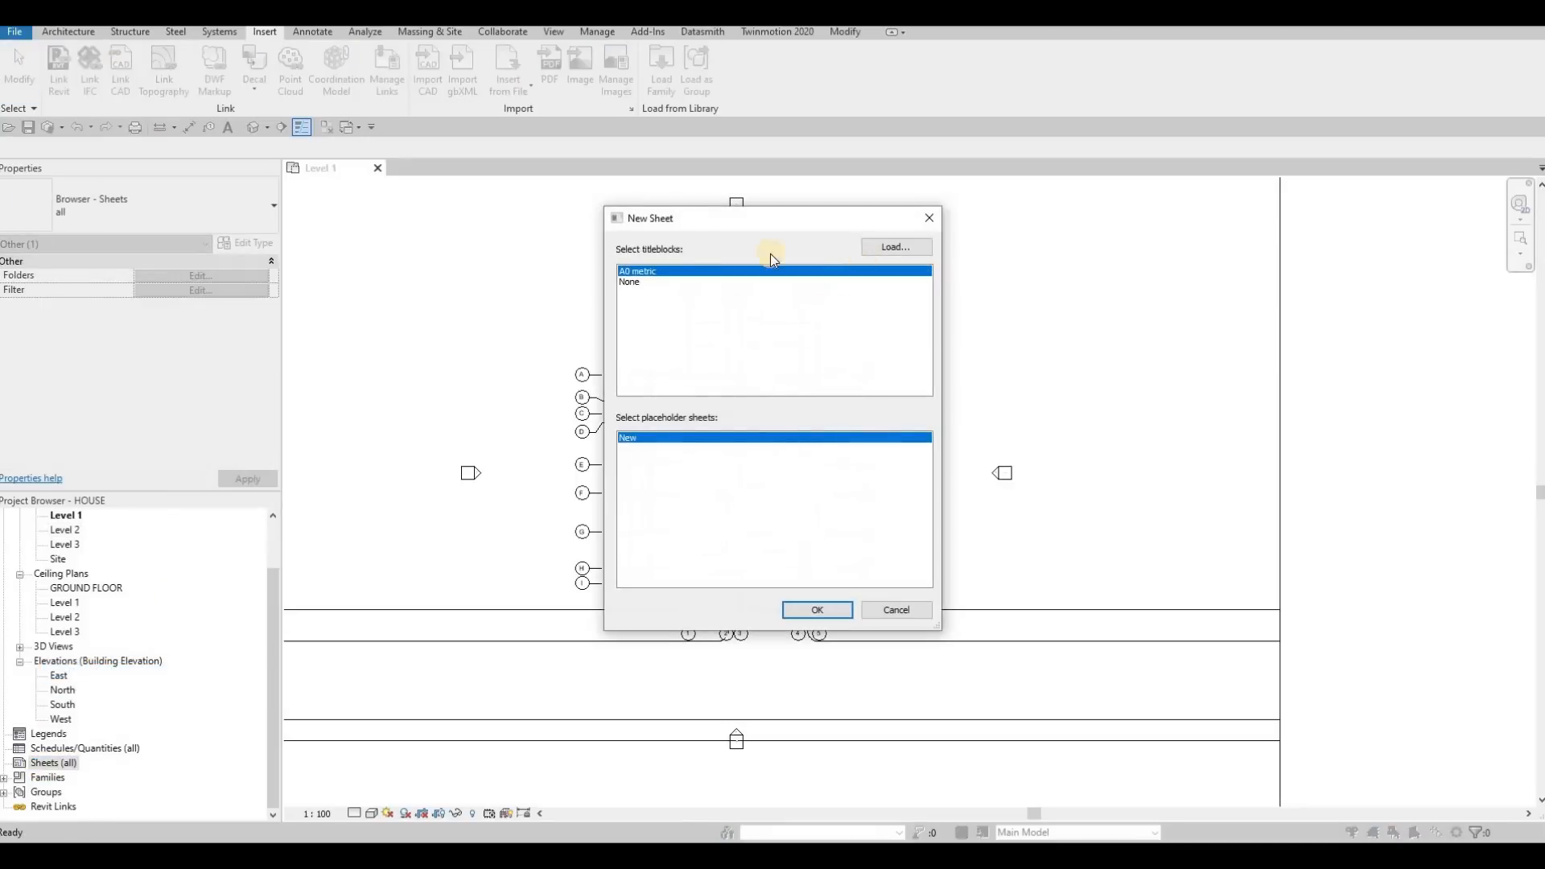
pyautogui.click(858, 246)
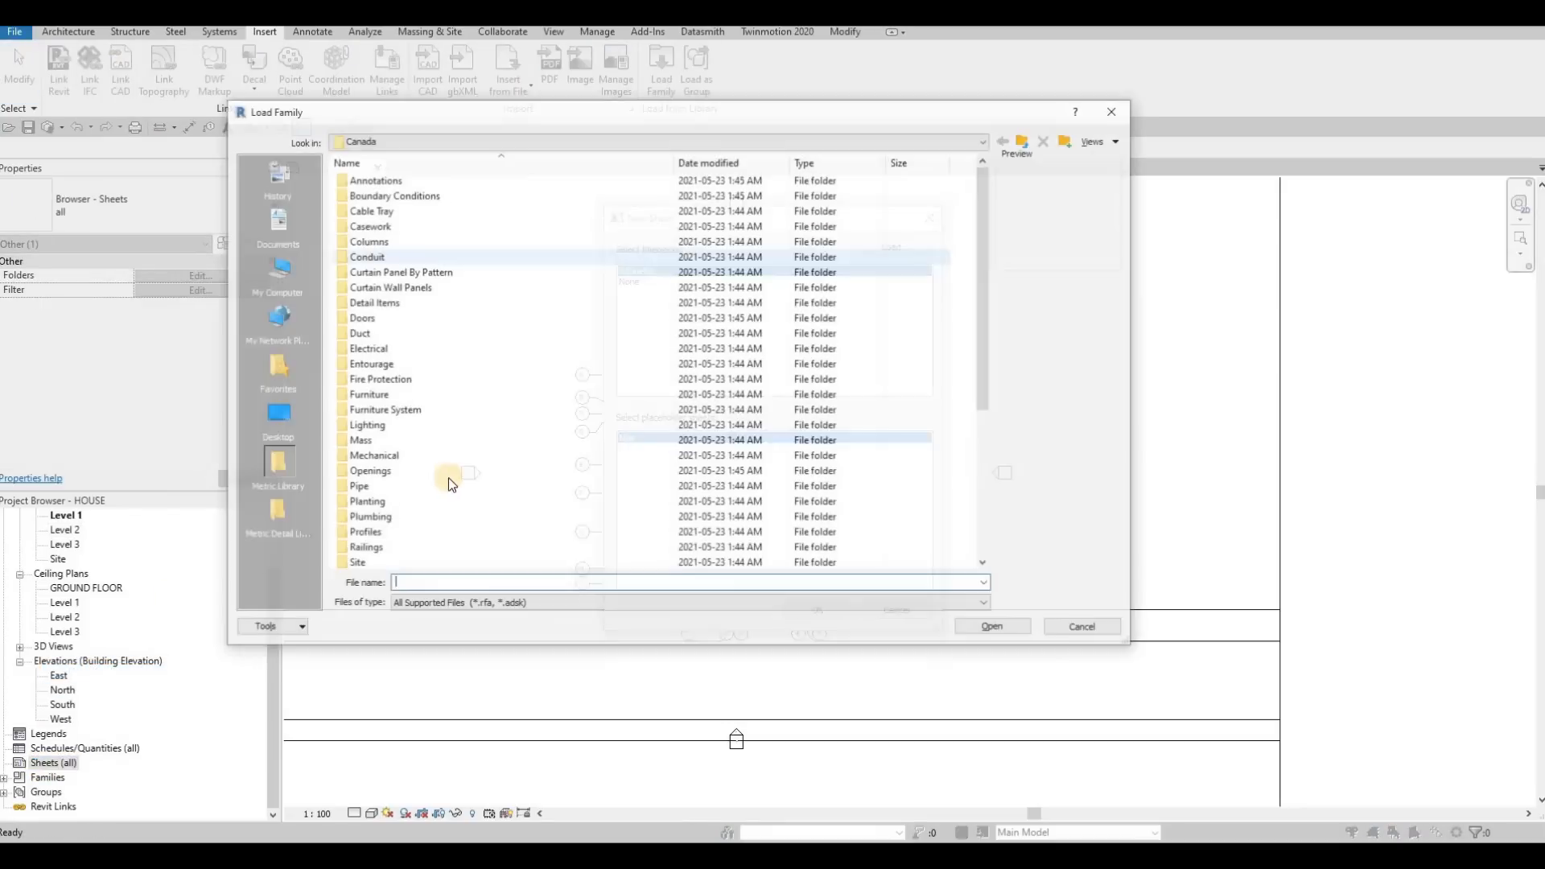
pyautogui.scroll(-5, 365, 539)
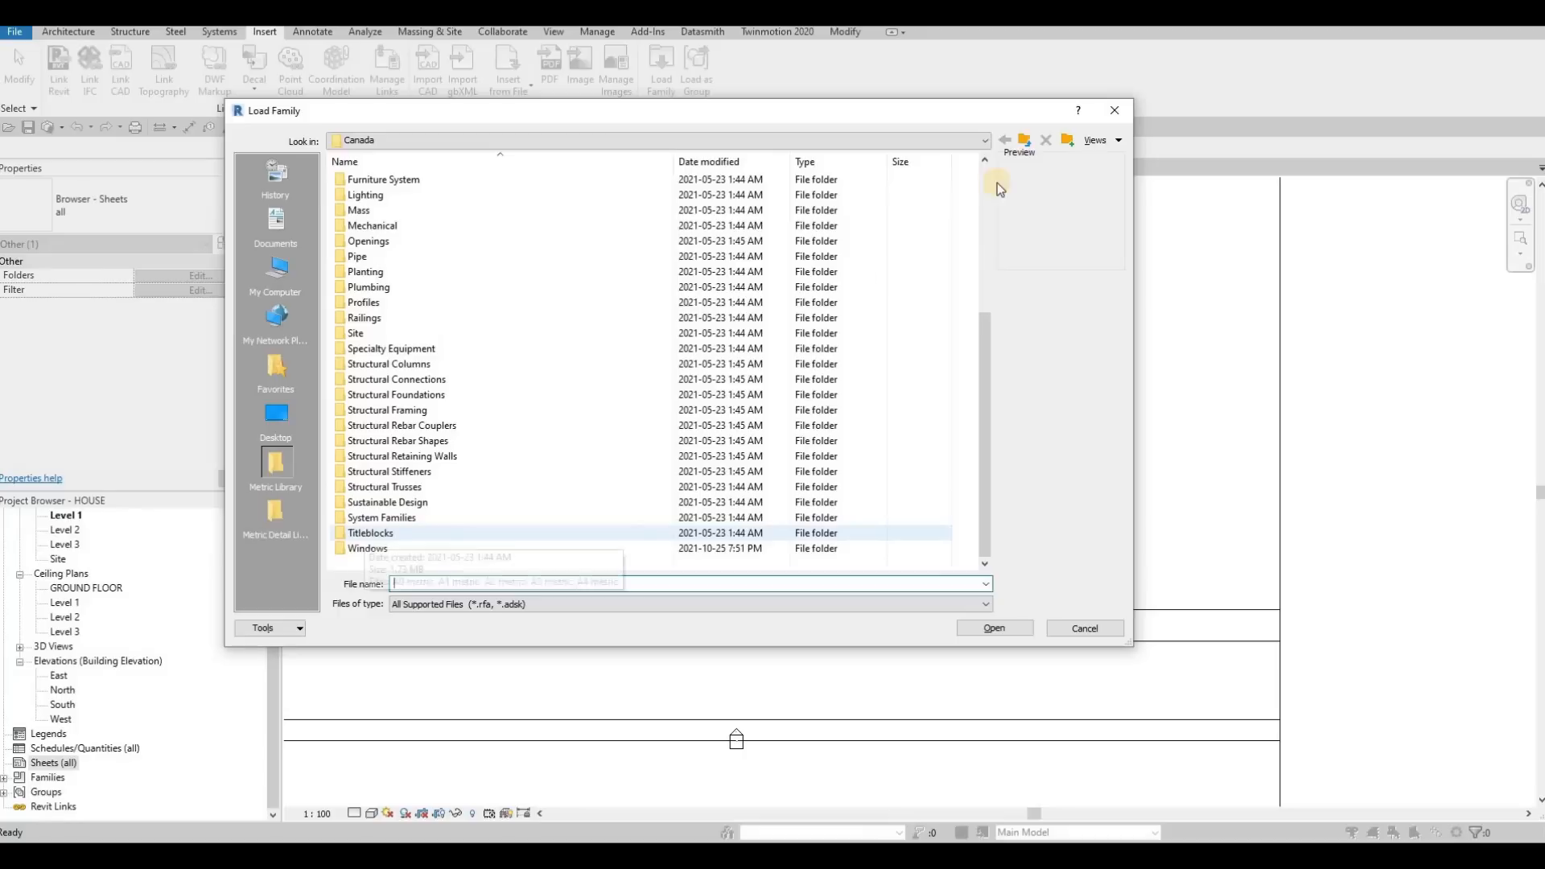
pyautogui.click(1117, 116)
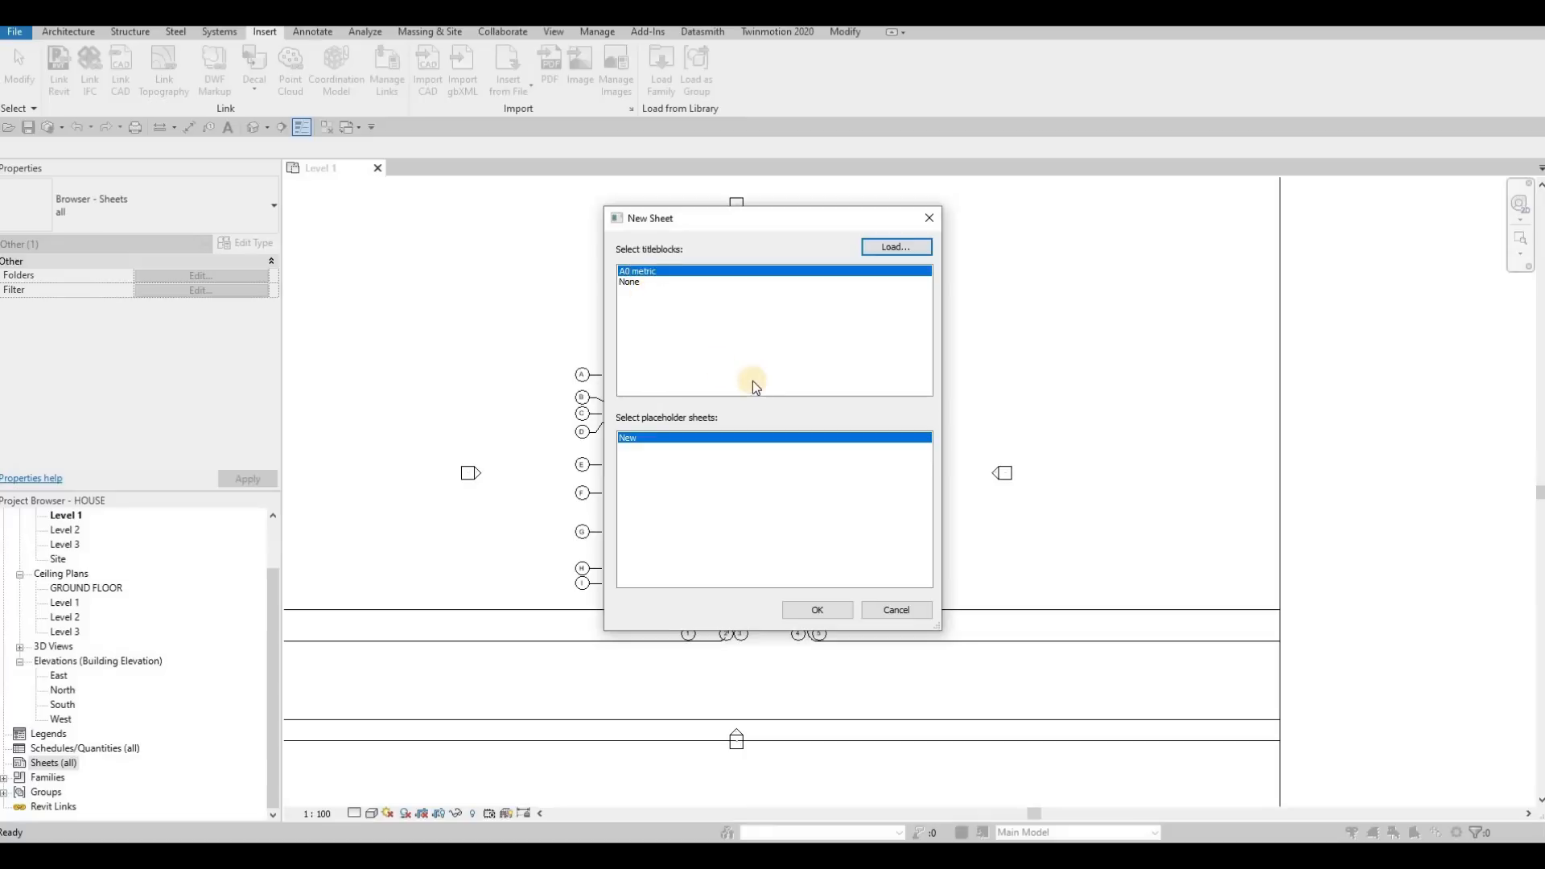
pyautogui.click(817, 611)
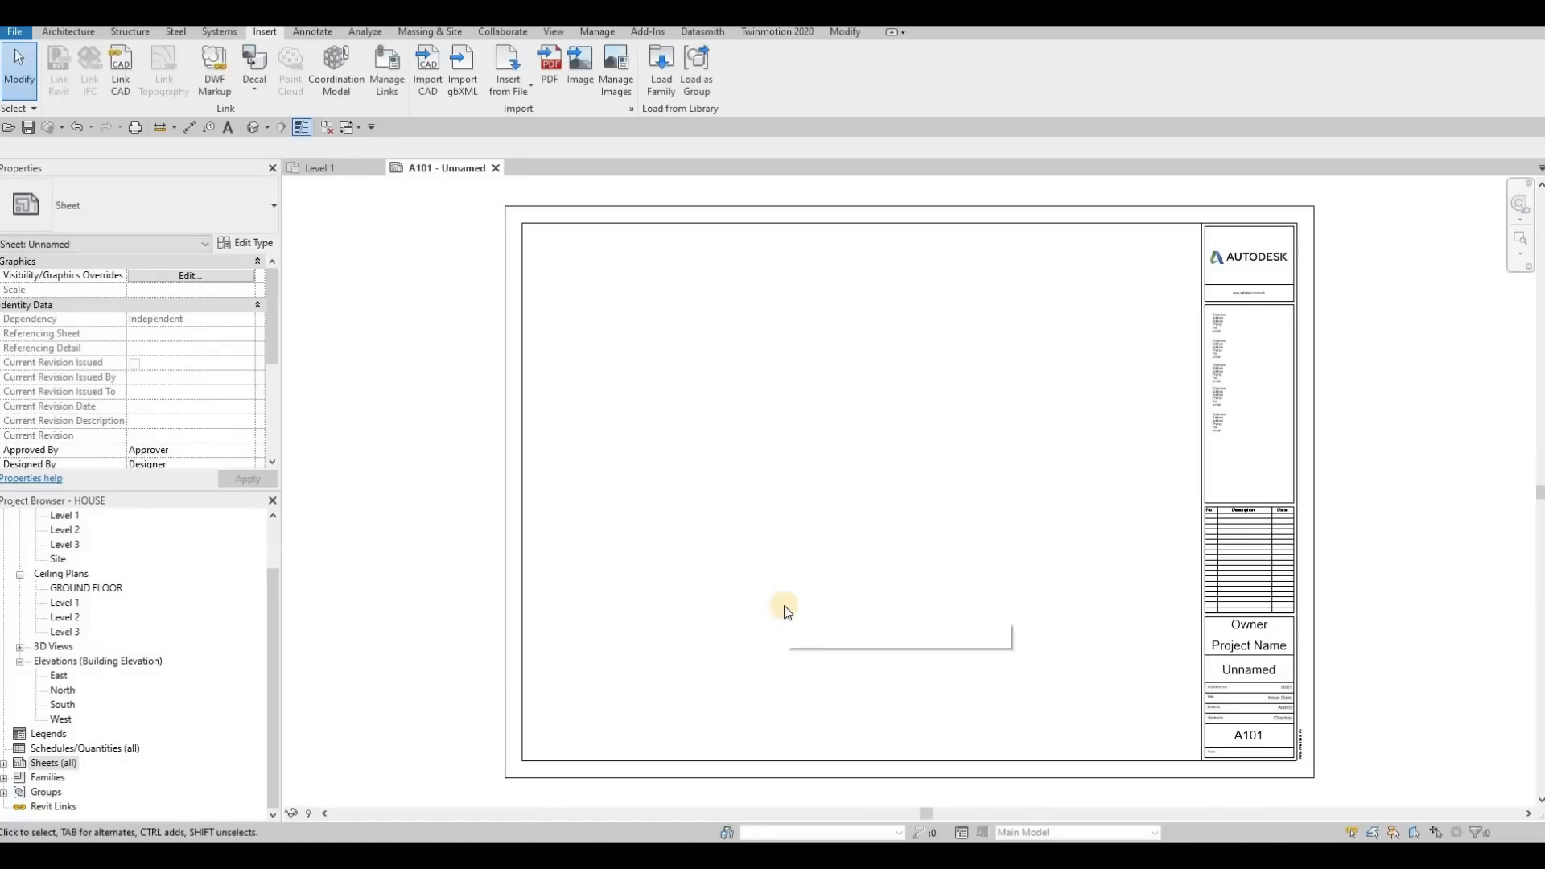
pyautogui.click(5, 765)
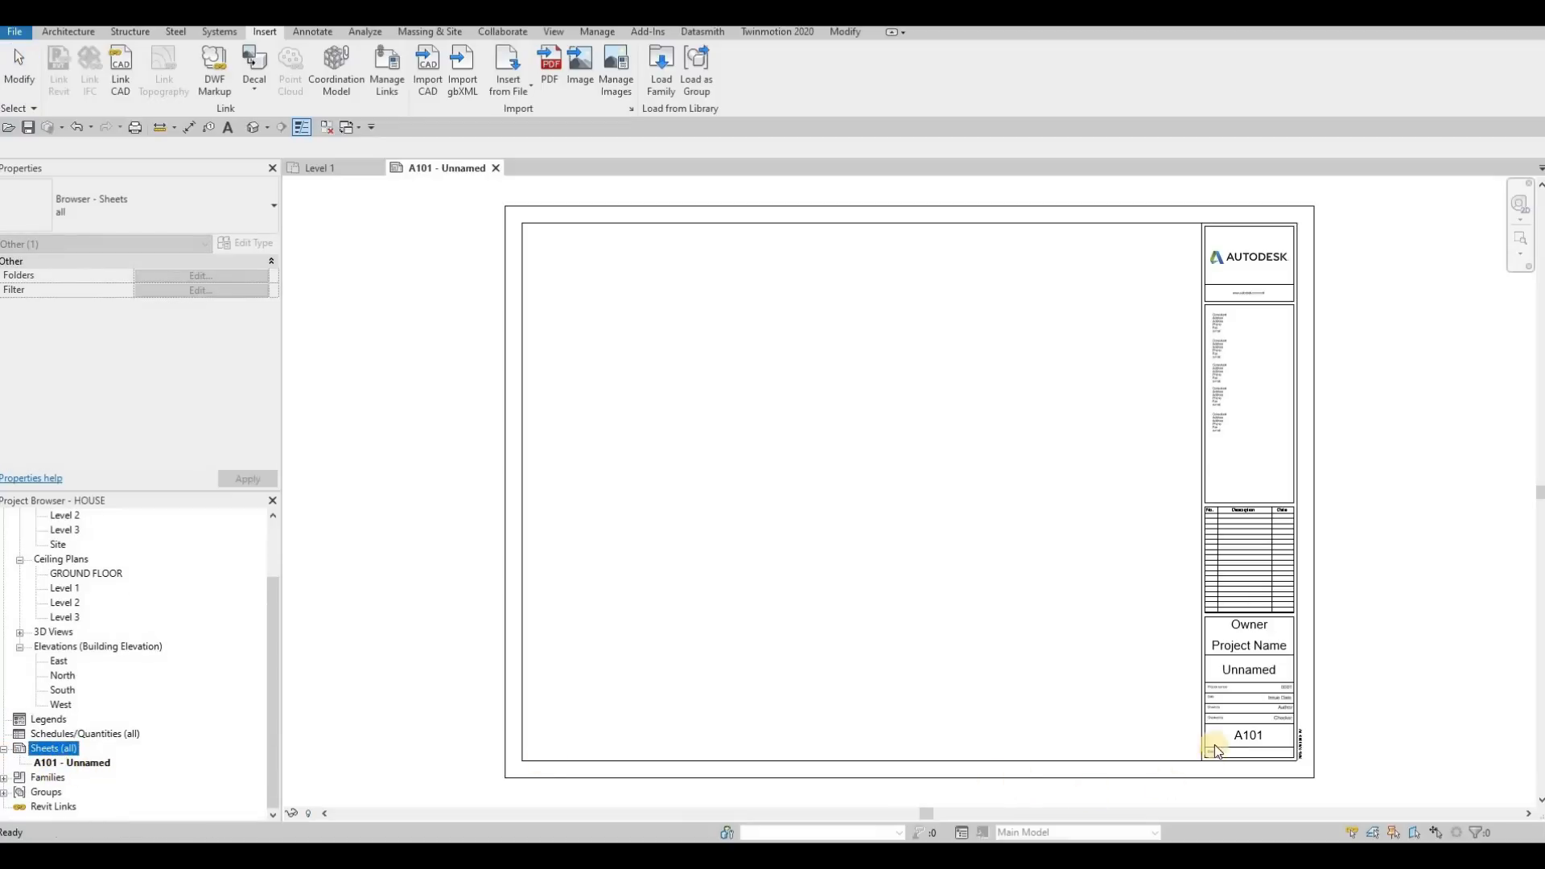
# Set the owner in the sheet's title block to ACD
pyautogui.click(1250, 741)
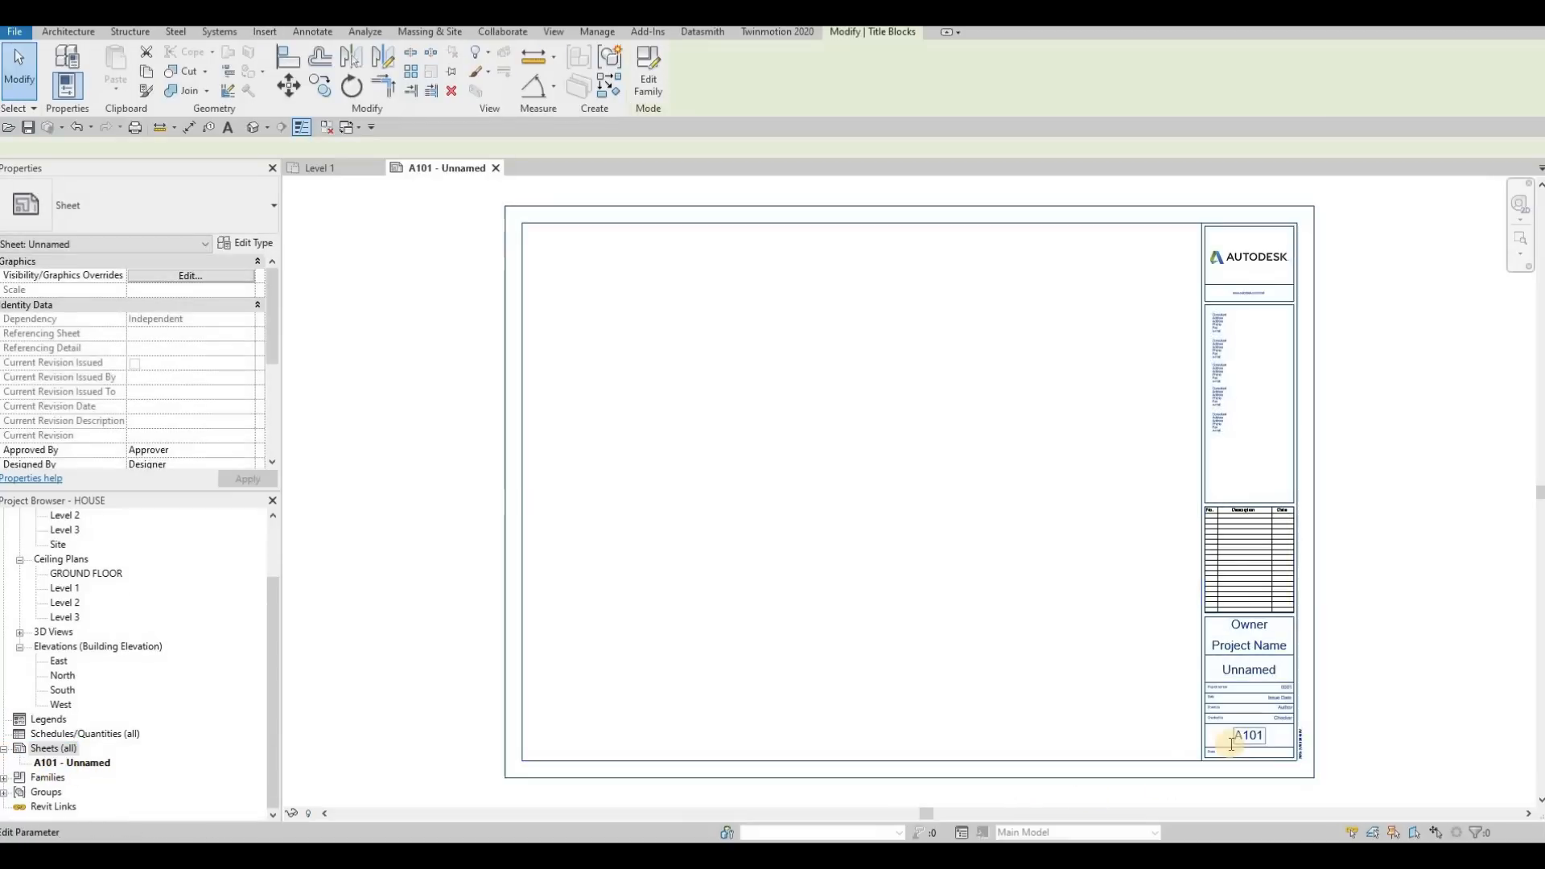
pyautogui.click(1250, 742)
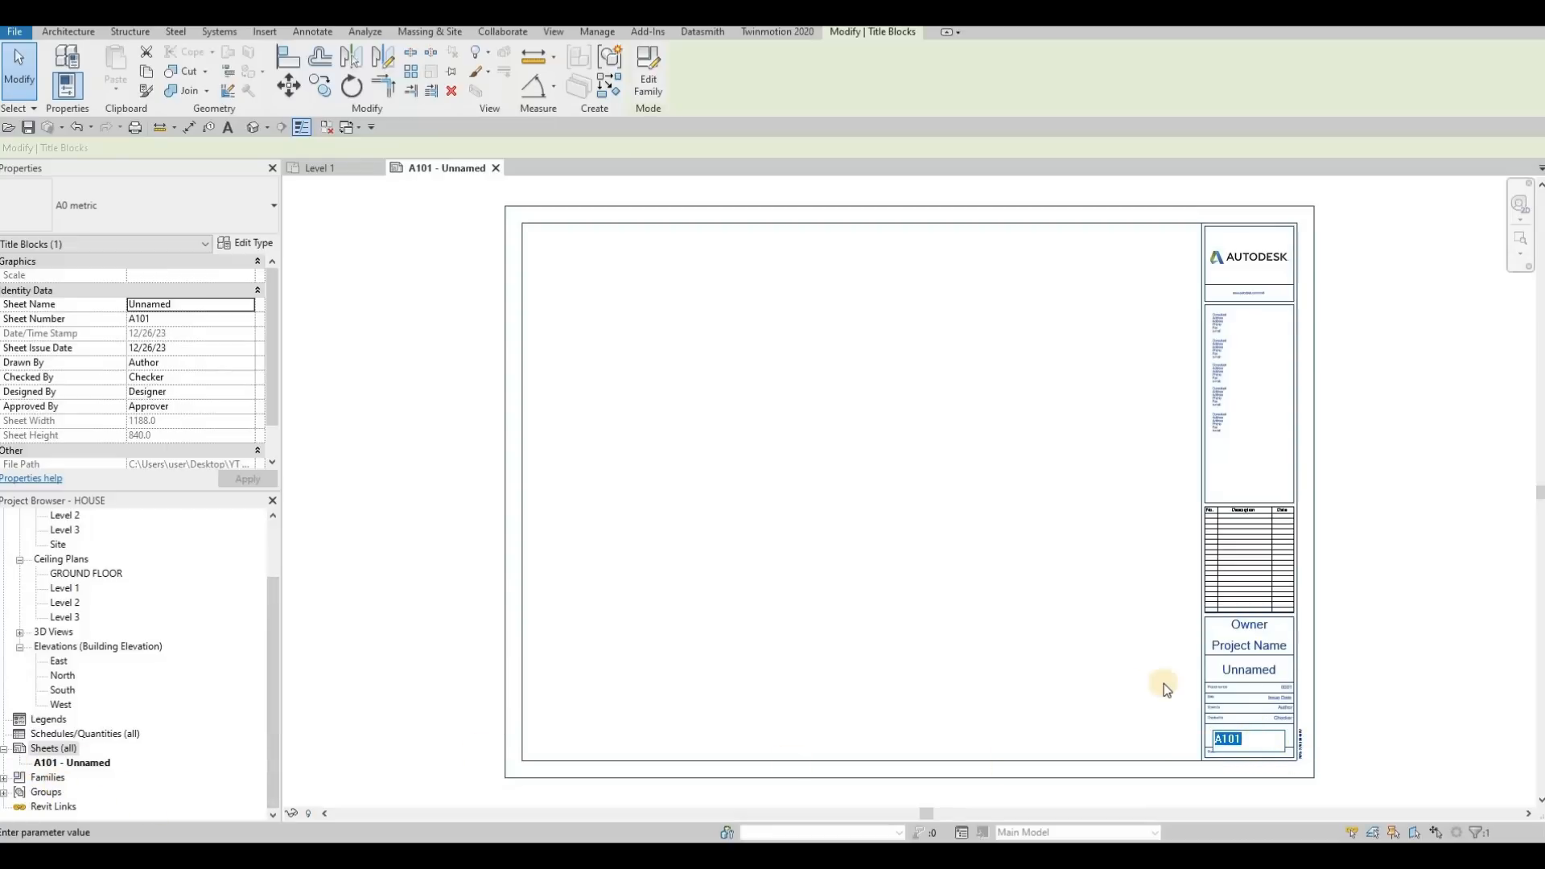
pyautogui.click(1243, 628)
pyautogui.click(1247, 630)
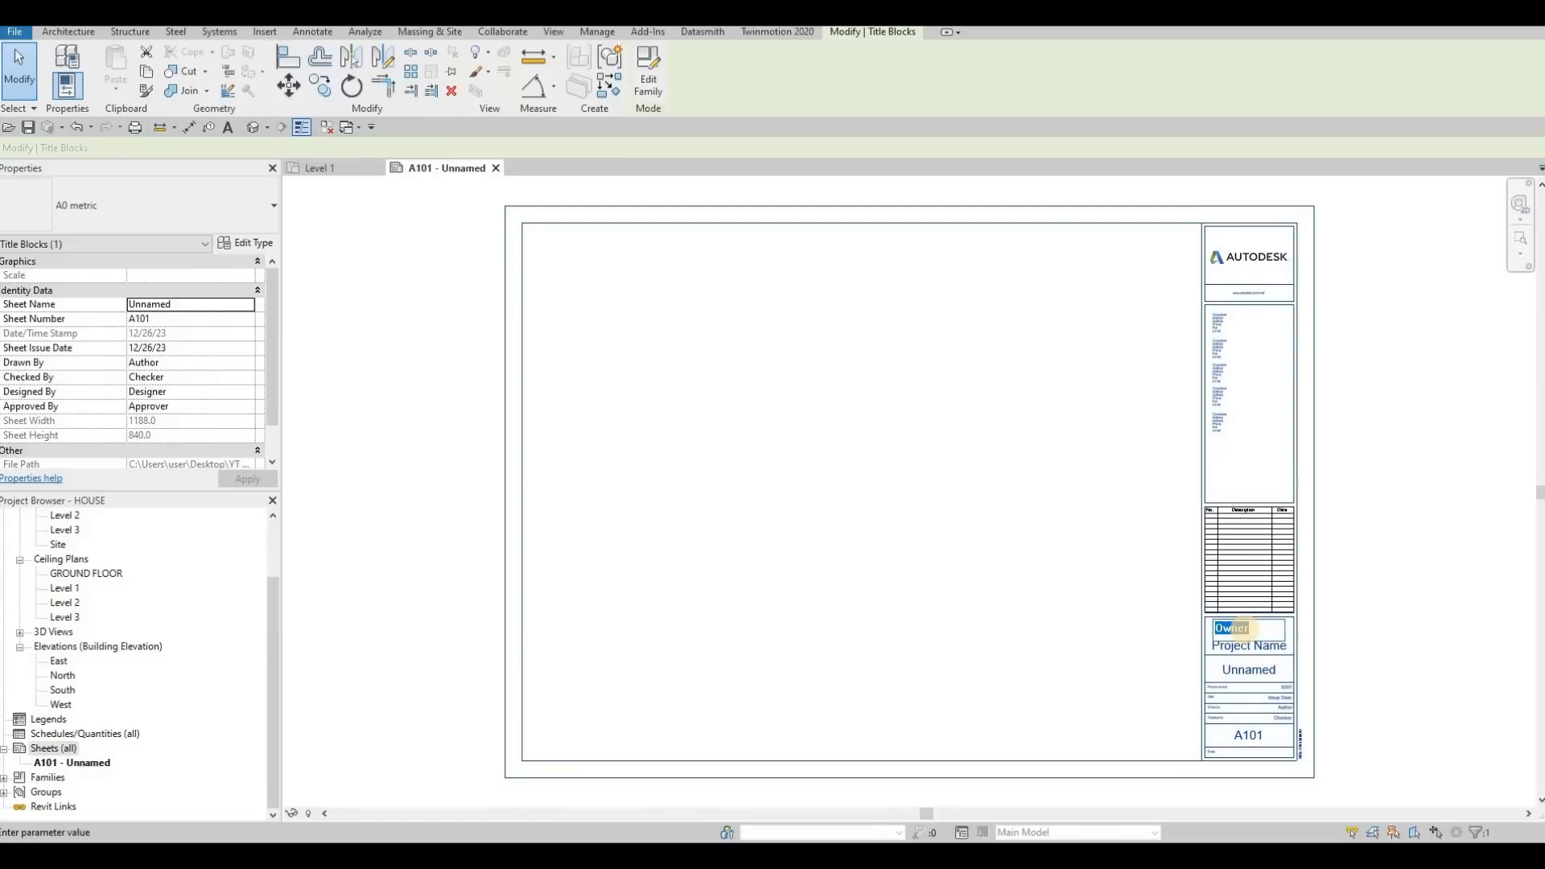
pyautogui.write('acd')
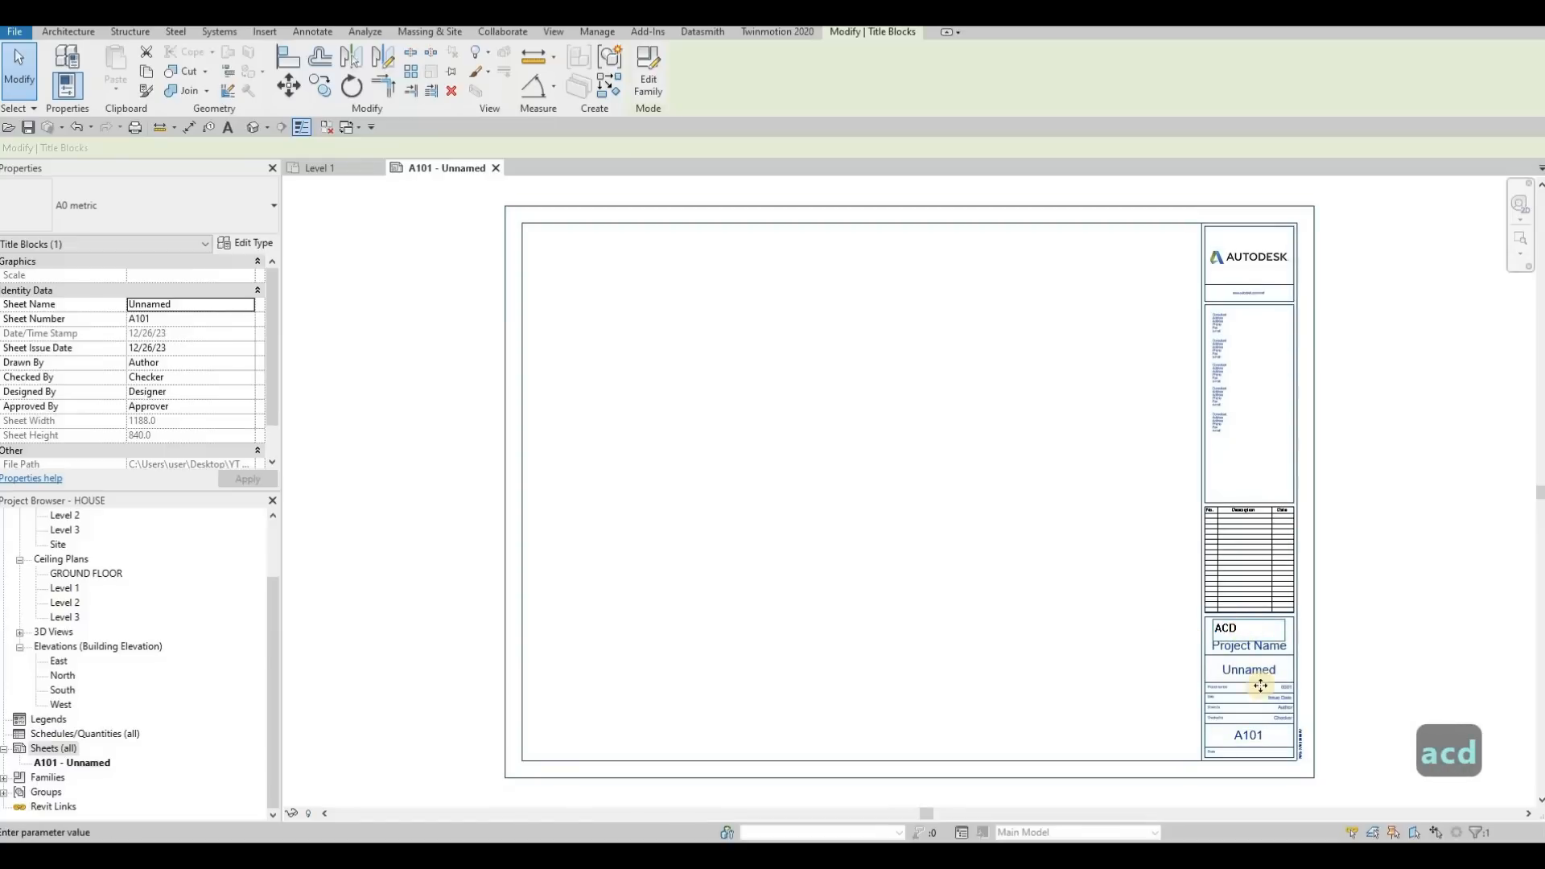
# Set the project name in the title block to JACLJD HOUSE
pyautogui.click(1286, 650)
pyautogui.click(1264, 644)
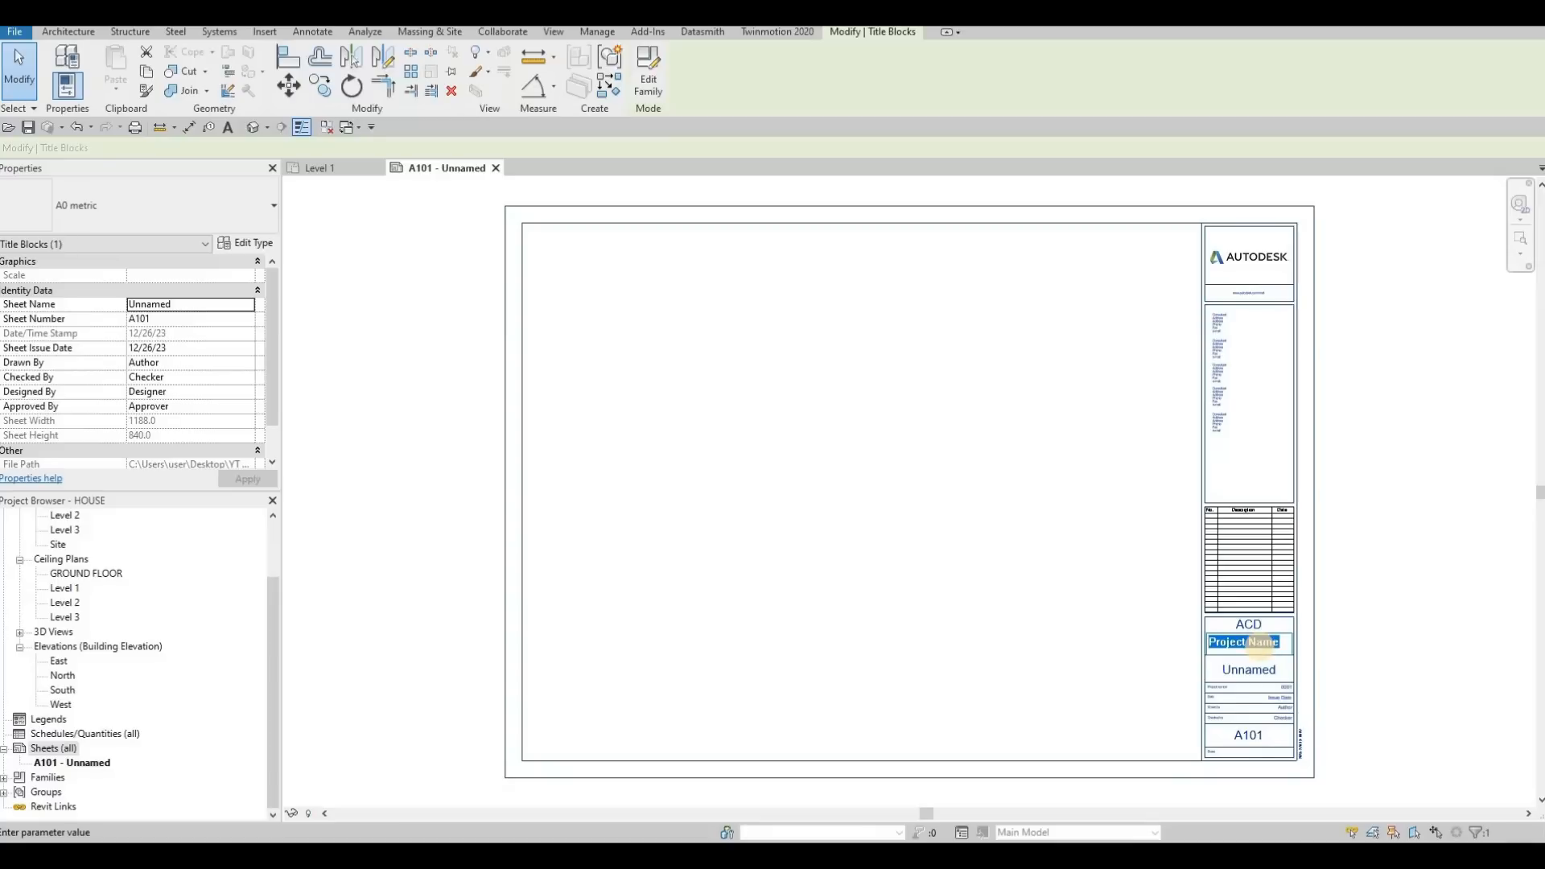
pyautogui.write('jaxc')
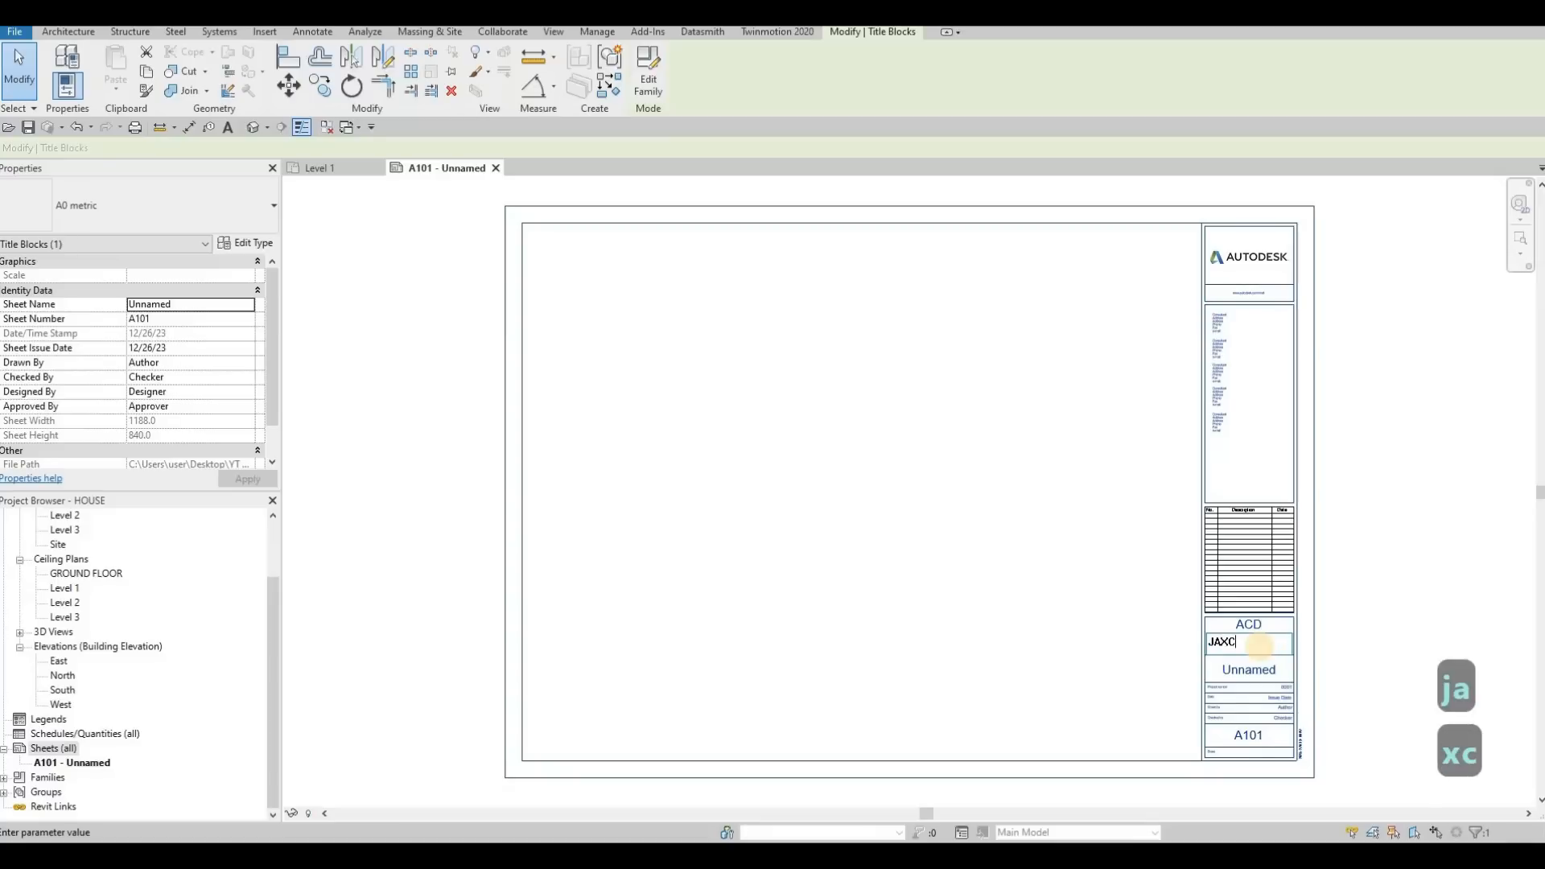
pyautogui.press('BackSpace')
pyautogui.press('BackSpace')
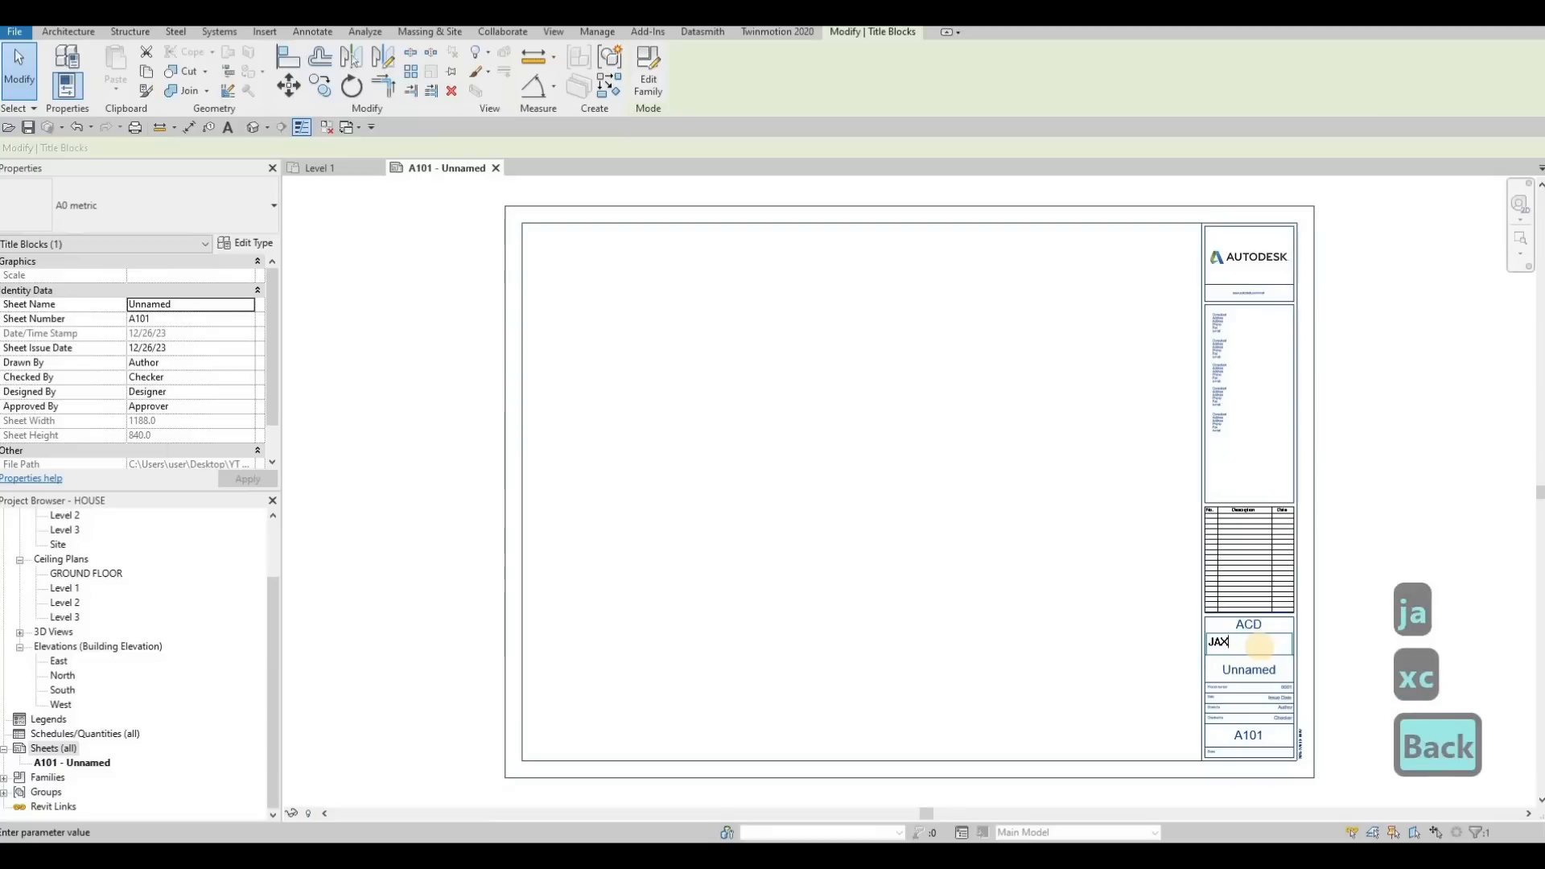
pyautogui.write('c')
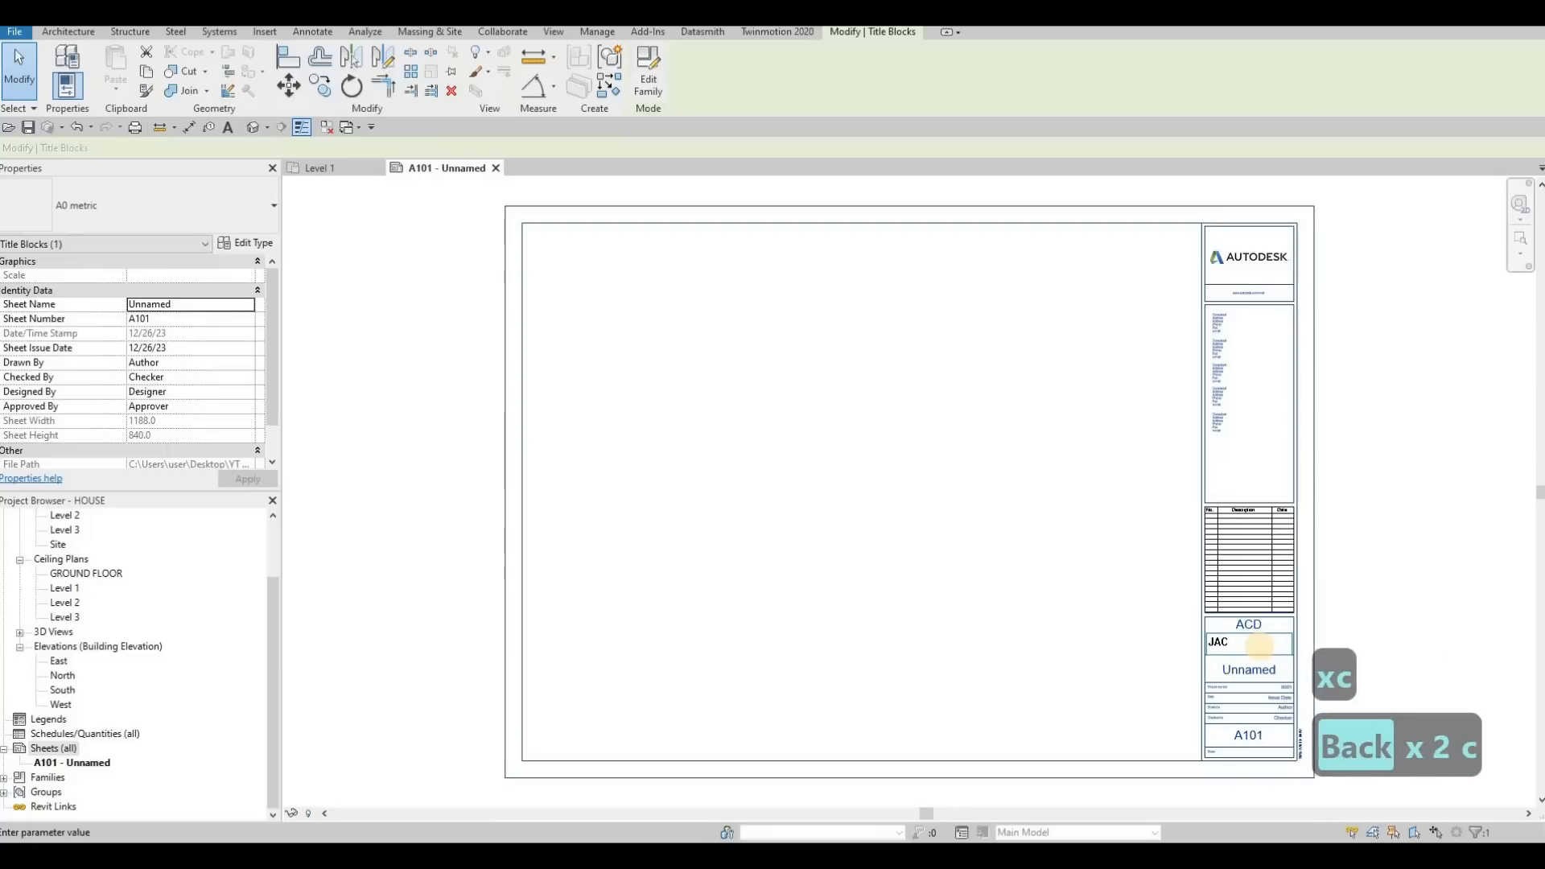
pyautogui.write('l')
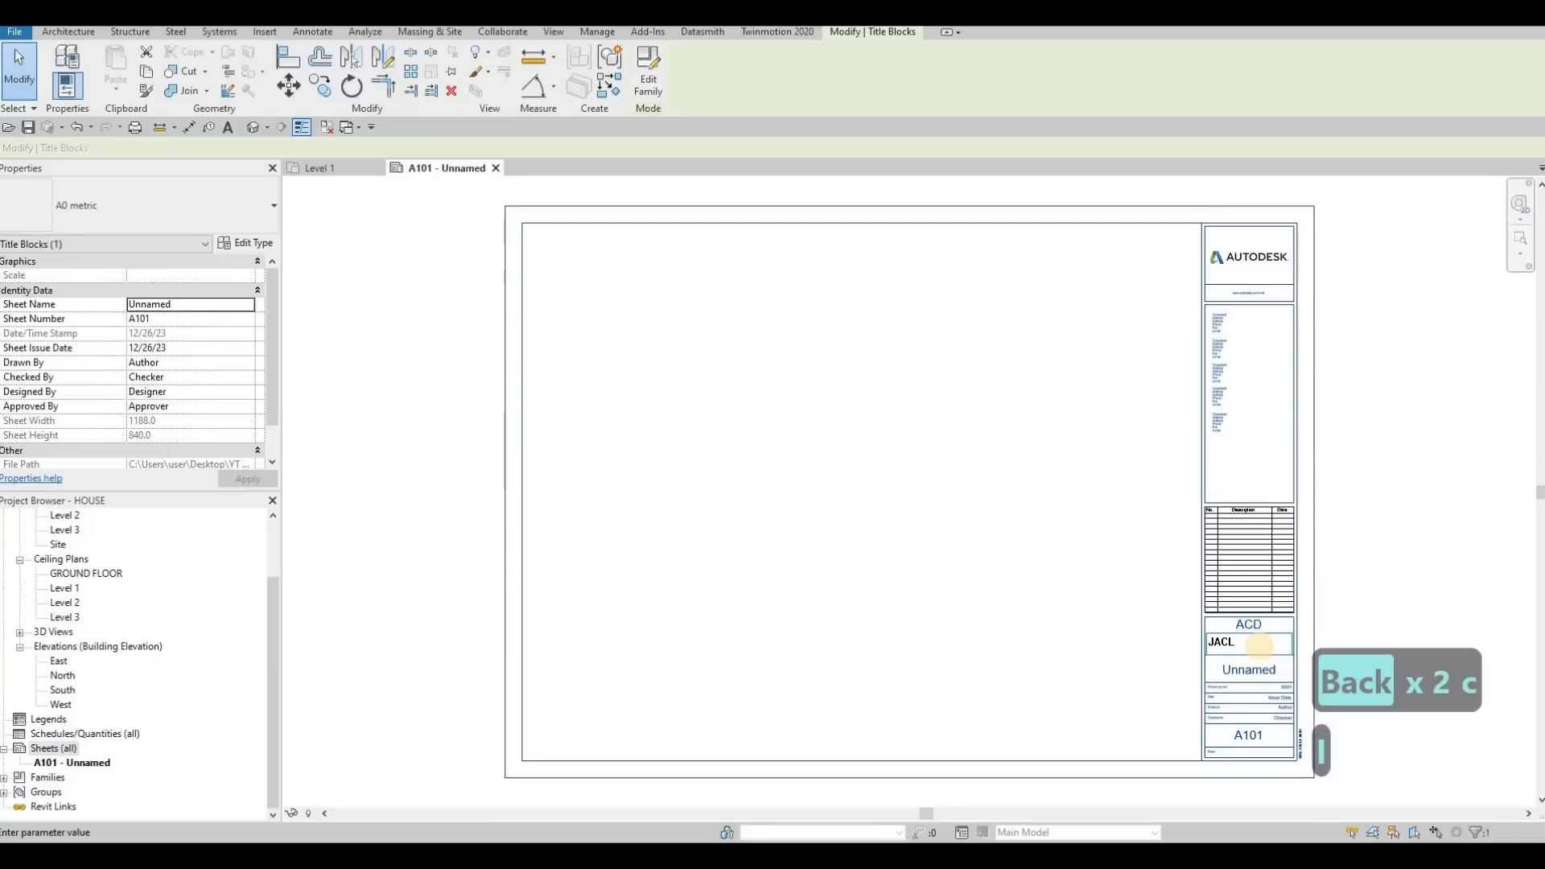
pyautogui.write('JD')
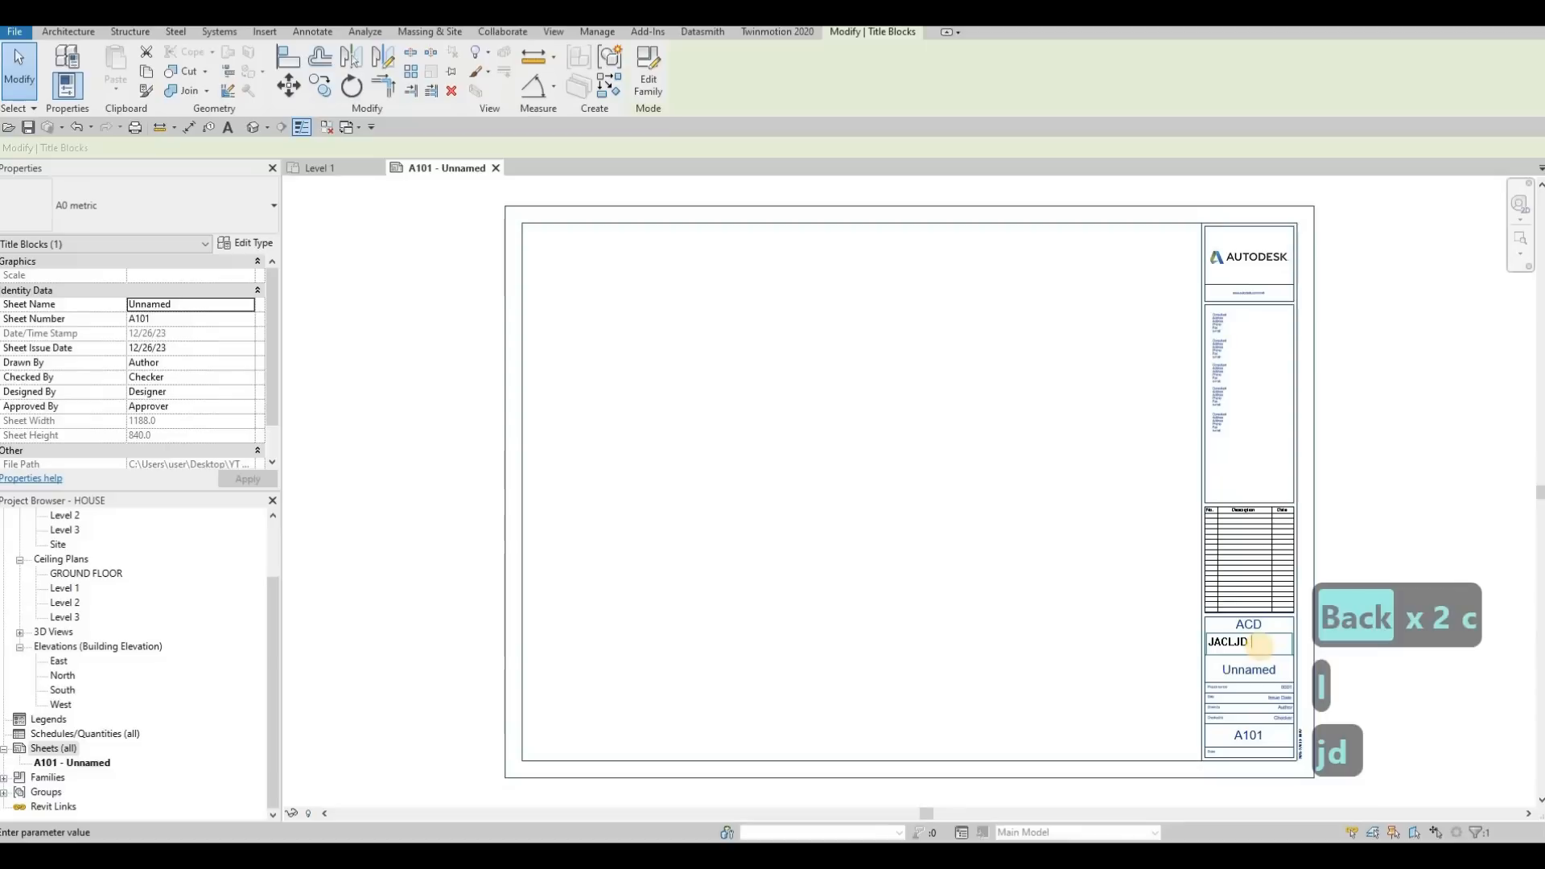
pyautogui.write(' HOUSE')
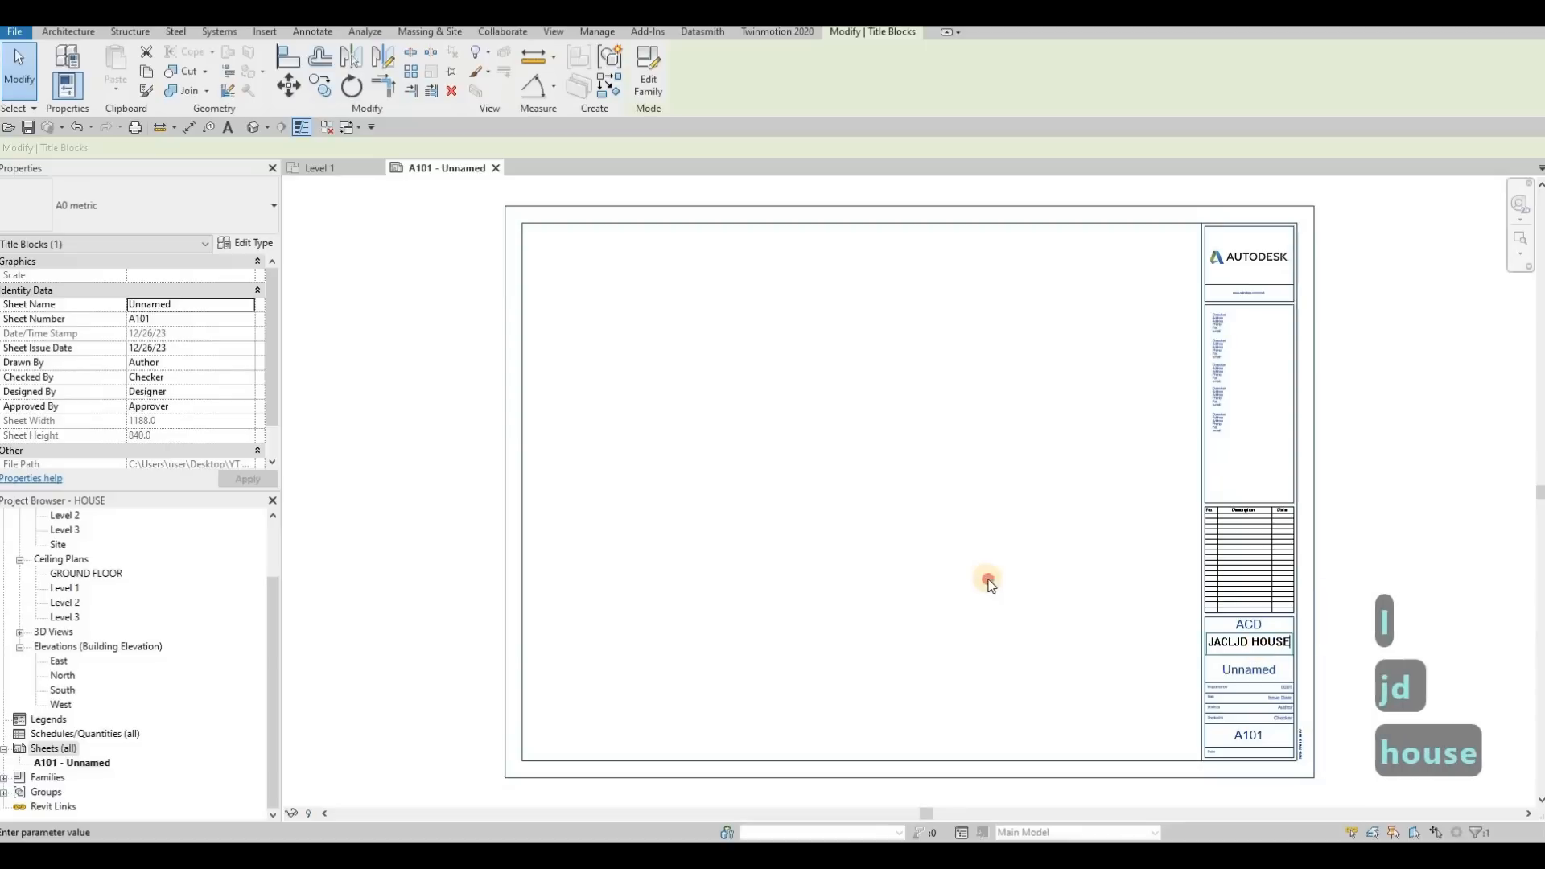
# Set the sheet name in the A101 title block to COVER SHEET
pyautogui.click(1249, 671)
pyautogui.click(1255, 672)
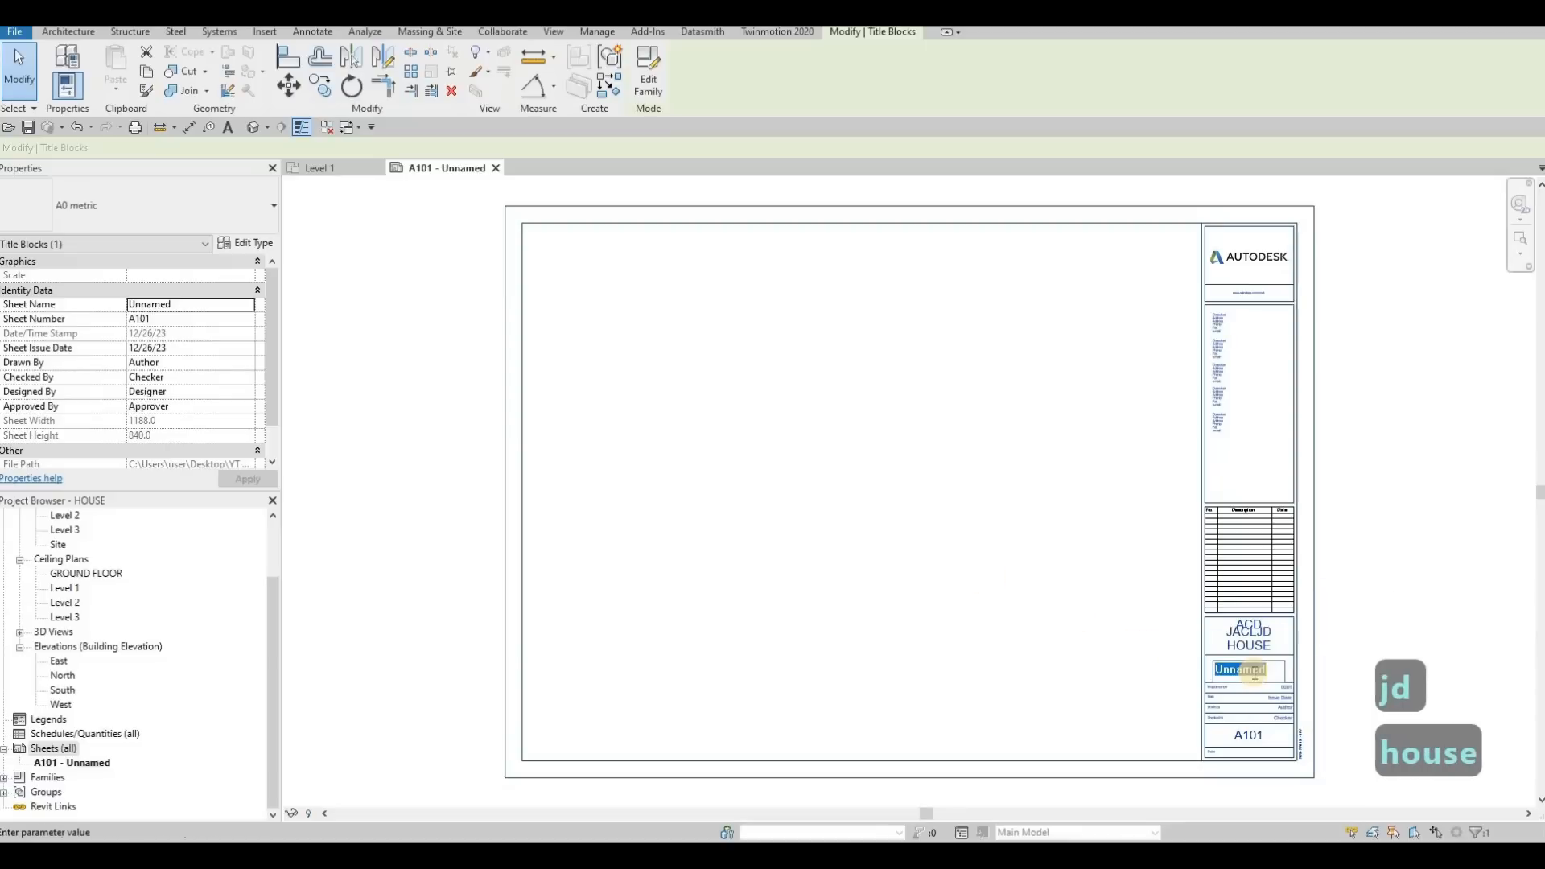
pyautogui.write('C')
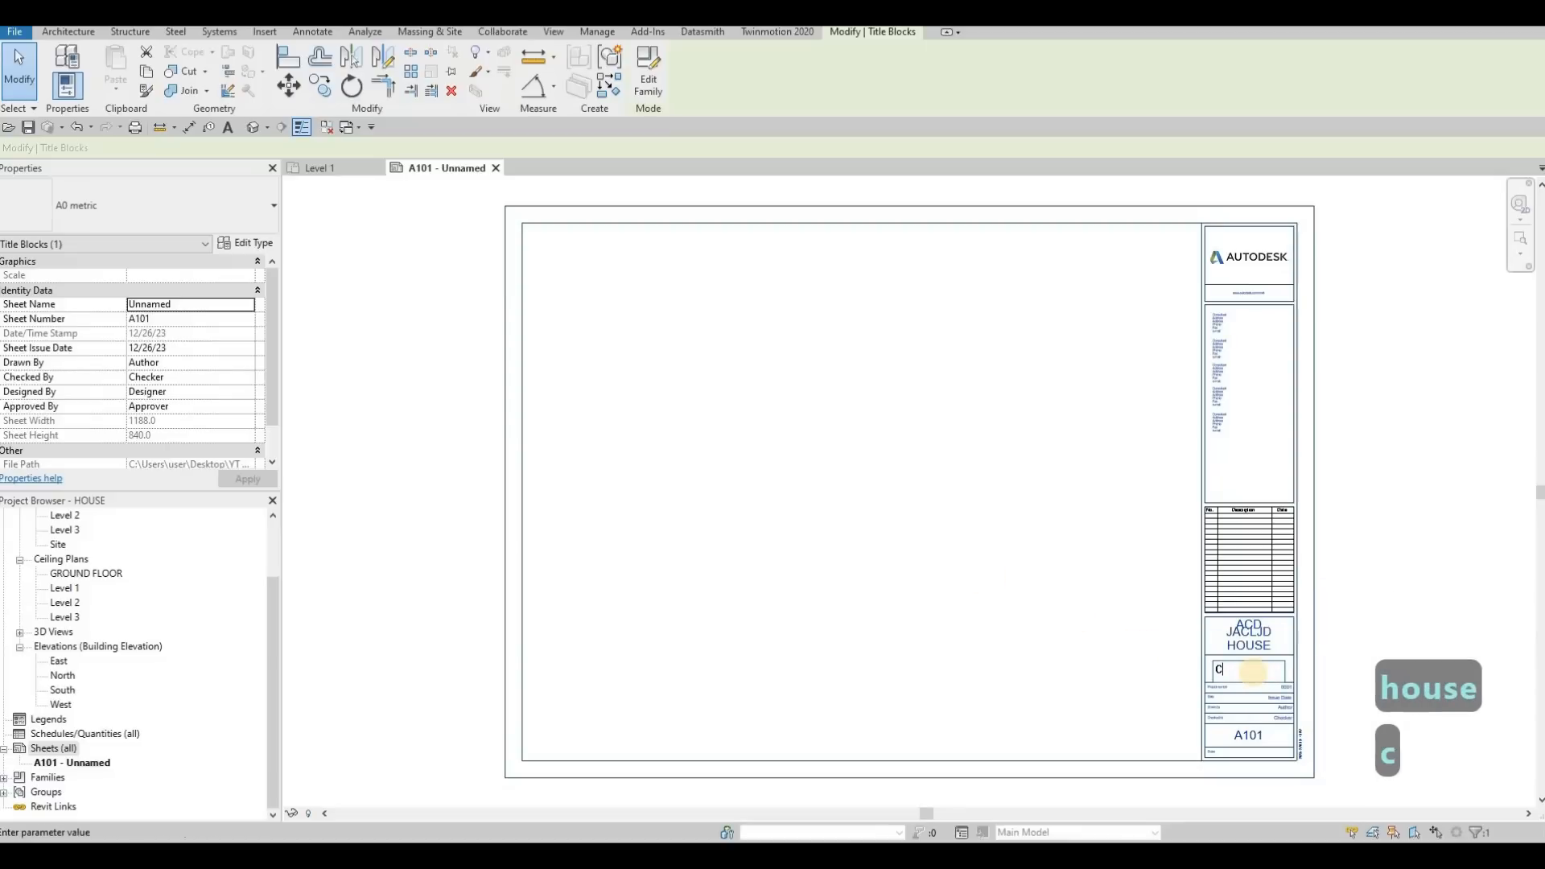
pyautogui.write('OVER SHEET')
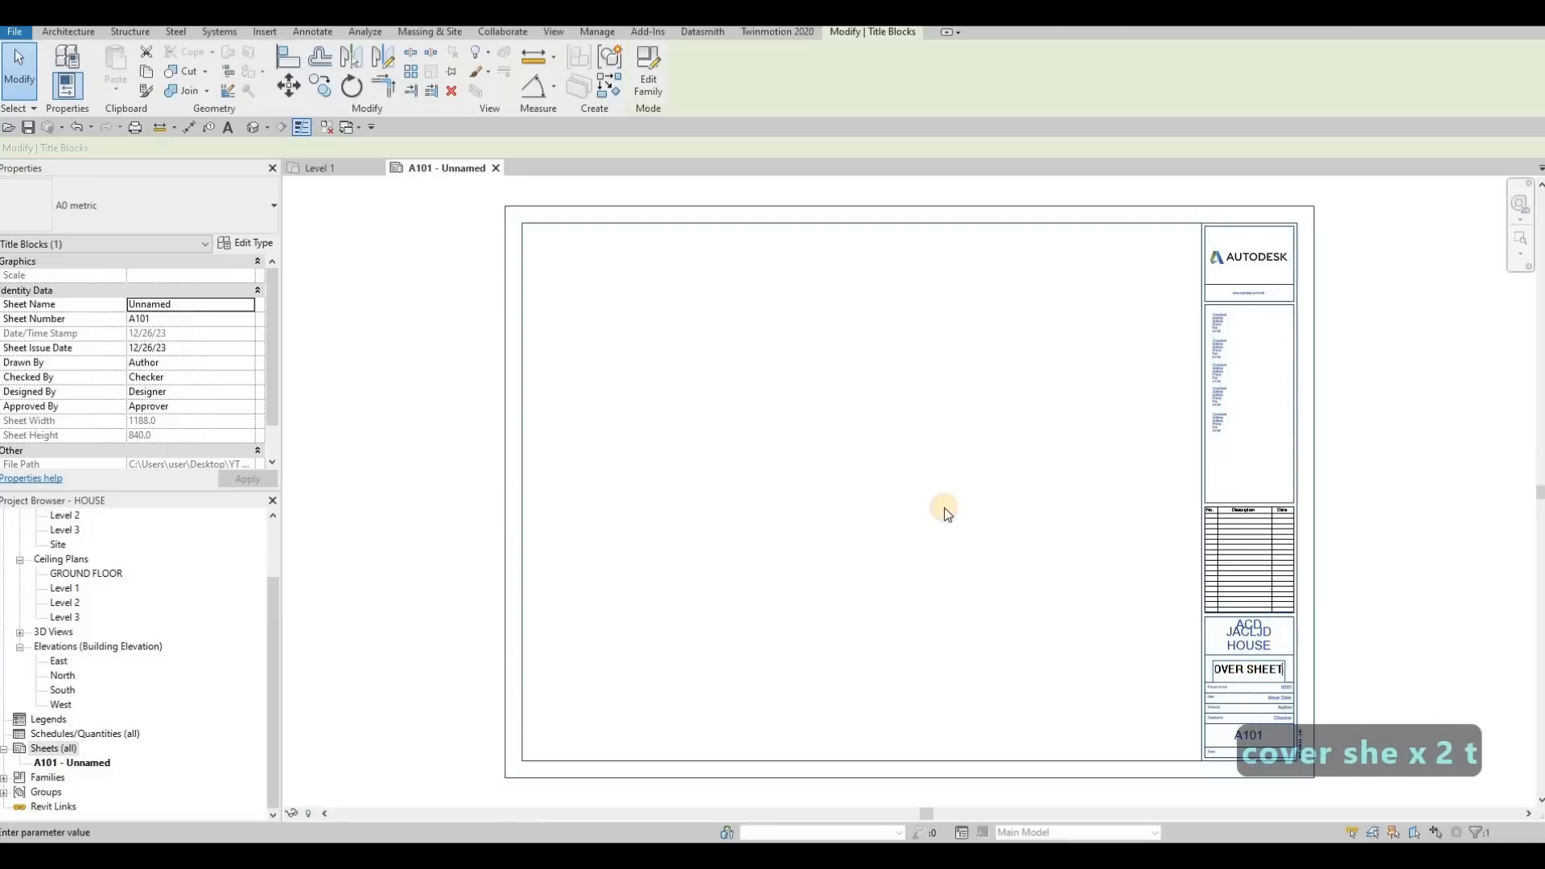
pyautogui.click(1254, 704)
pyautogui.press('Escape')
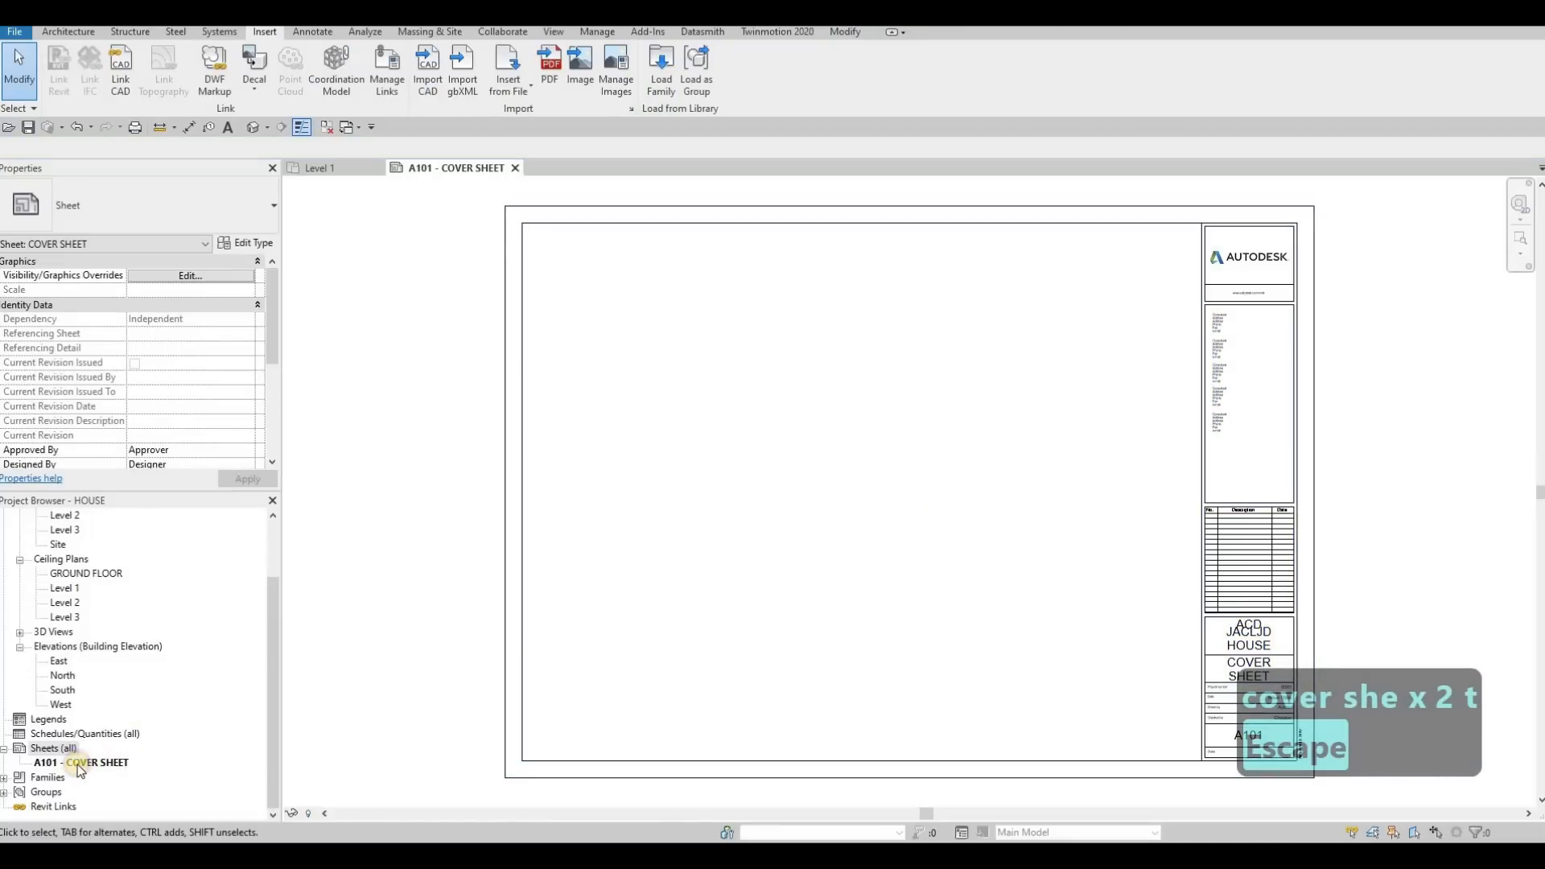
# Create four more sheets with the A0 metric title block
pyautogui.rightClick(51, 764)
pyautogui.rightClick(36, 751)
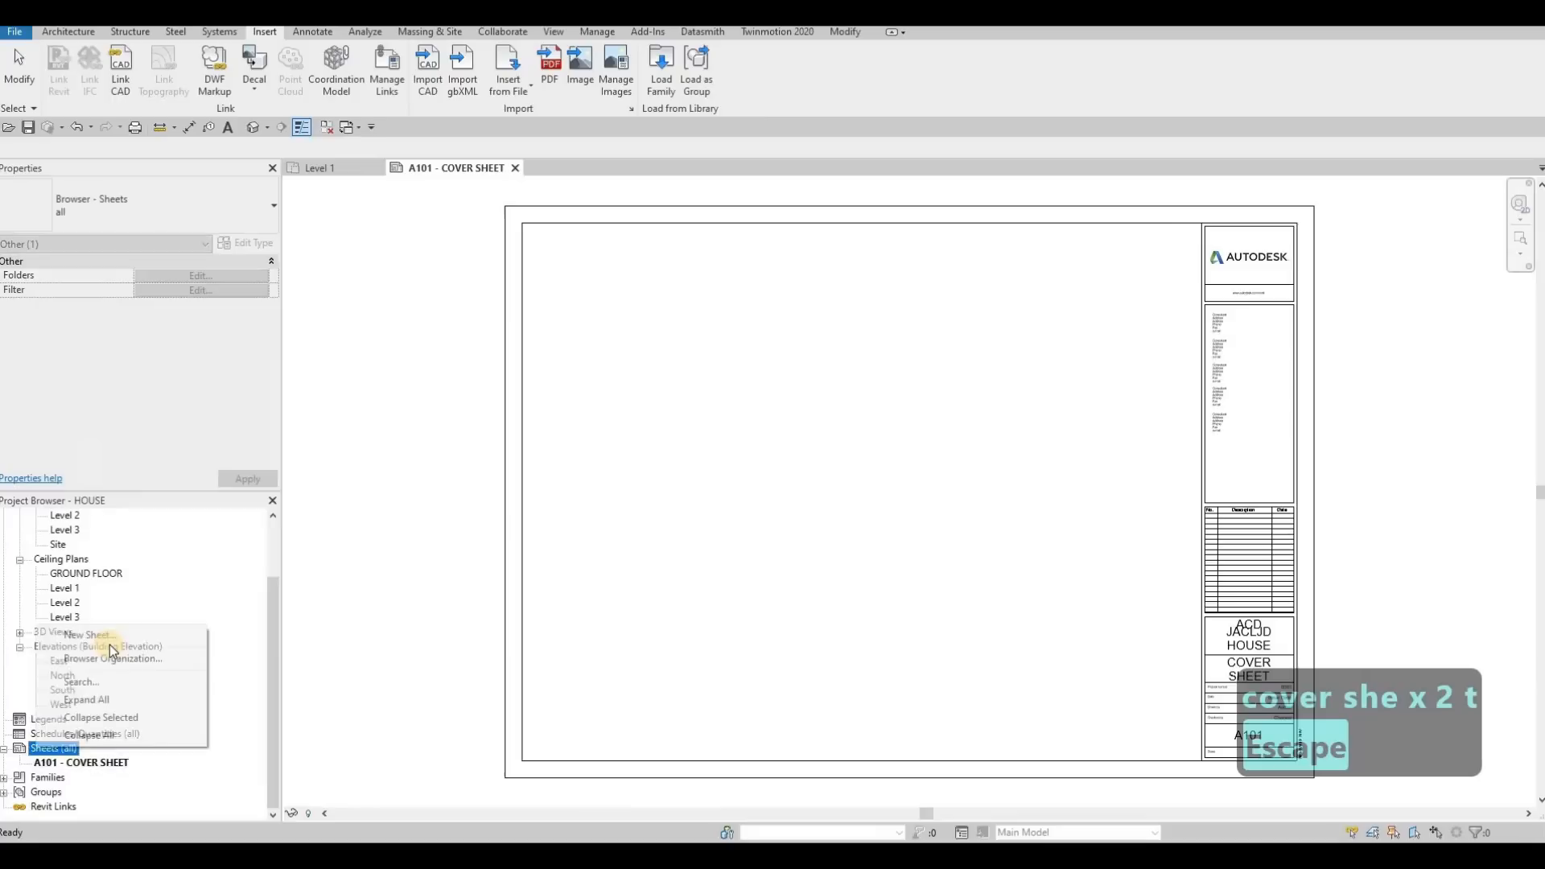
pyautogui.click(102, 635)
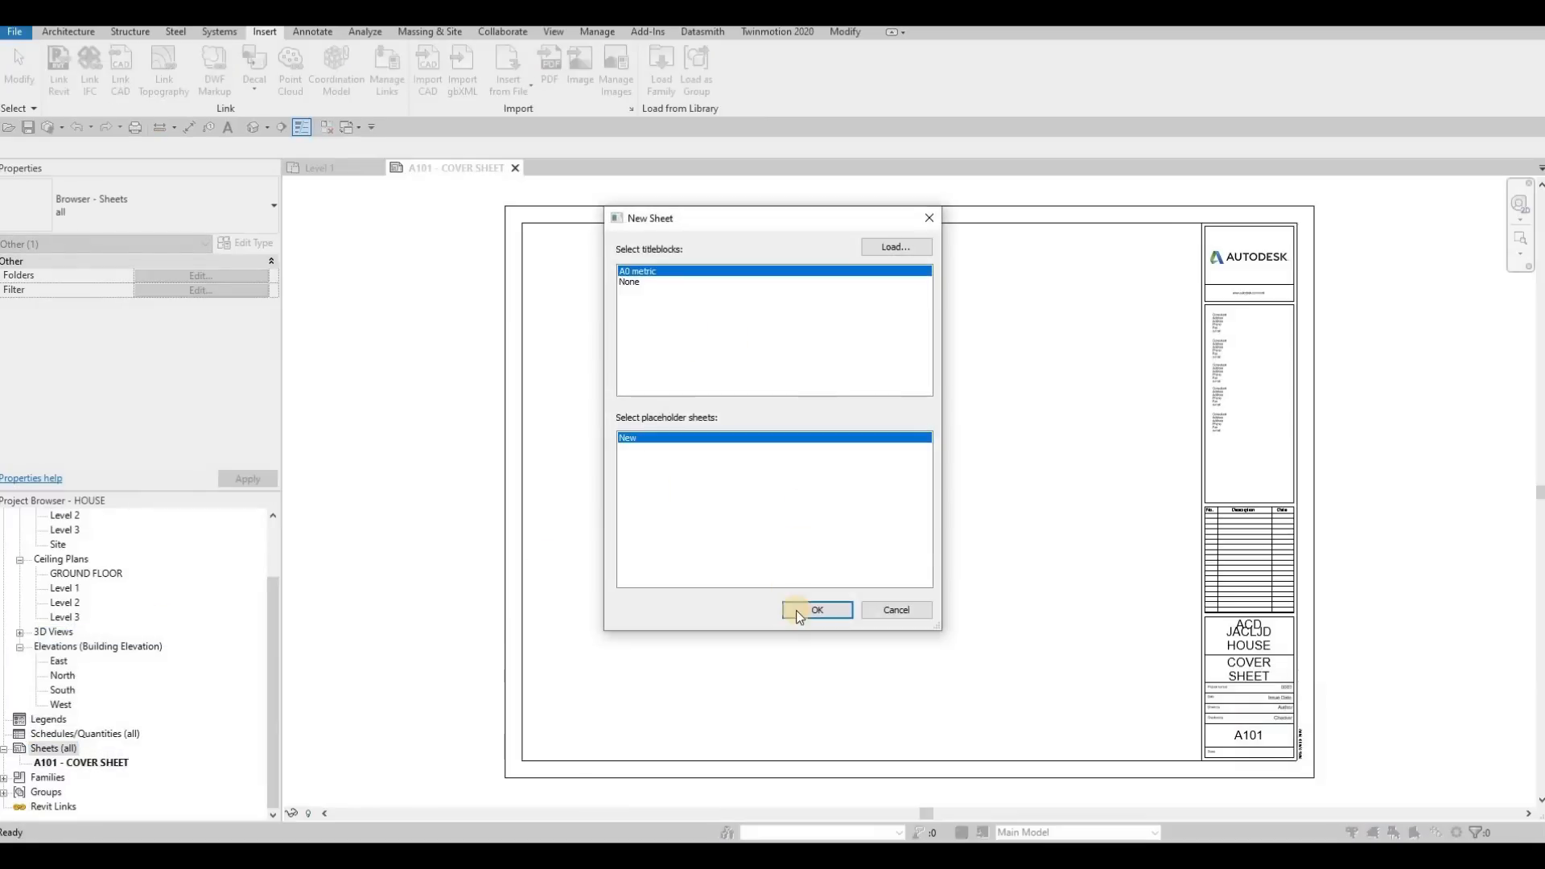
pyautogui.press('Return')
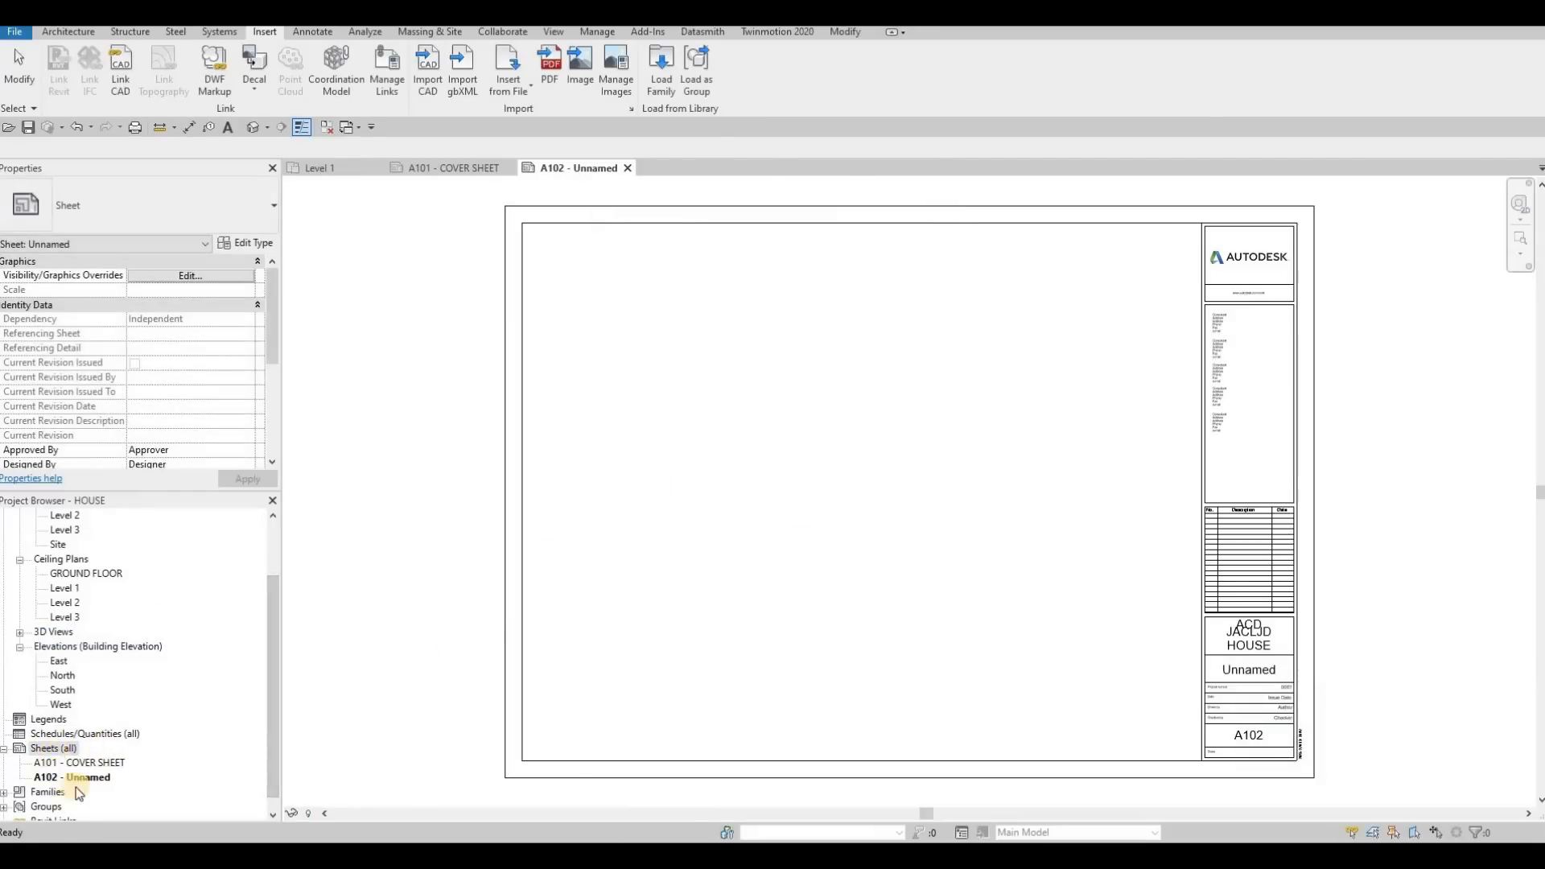
pyautogui.rightClick(72, 749)
pyautogui.click(103, 635)
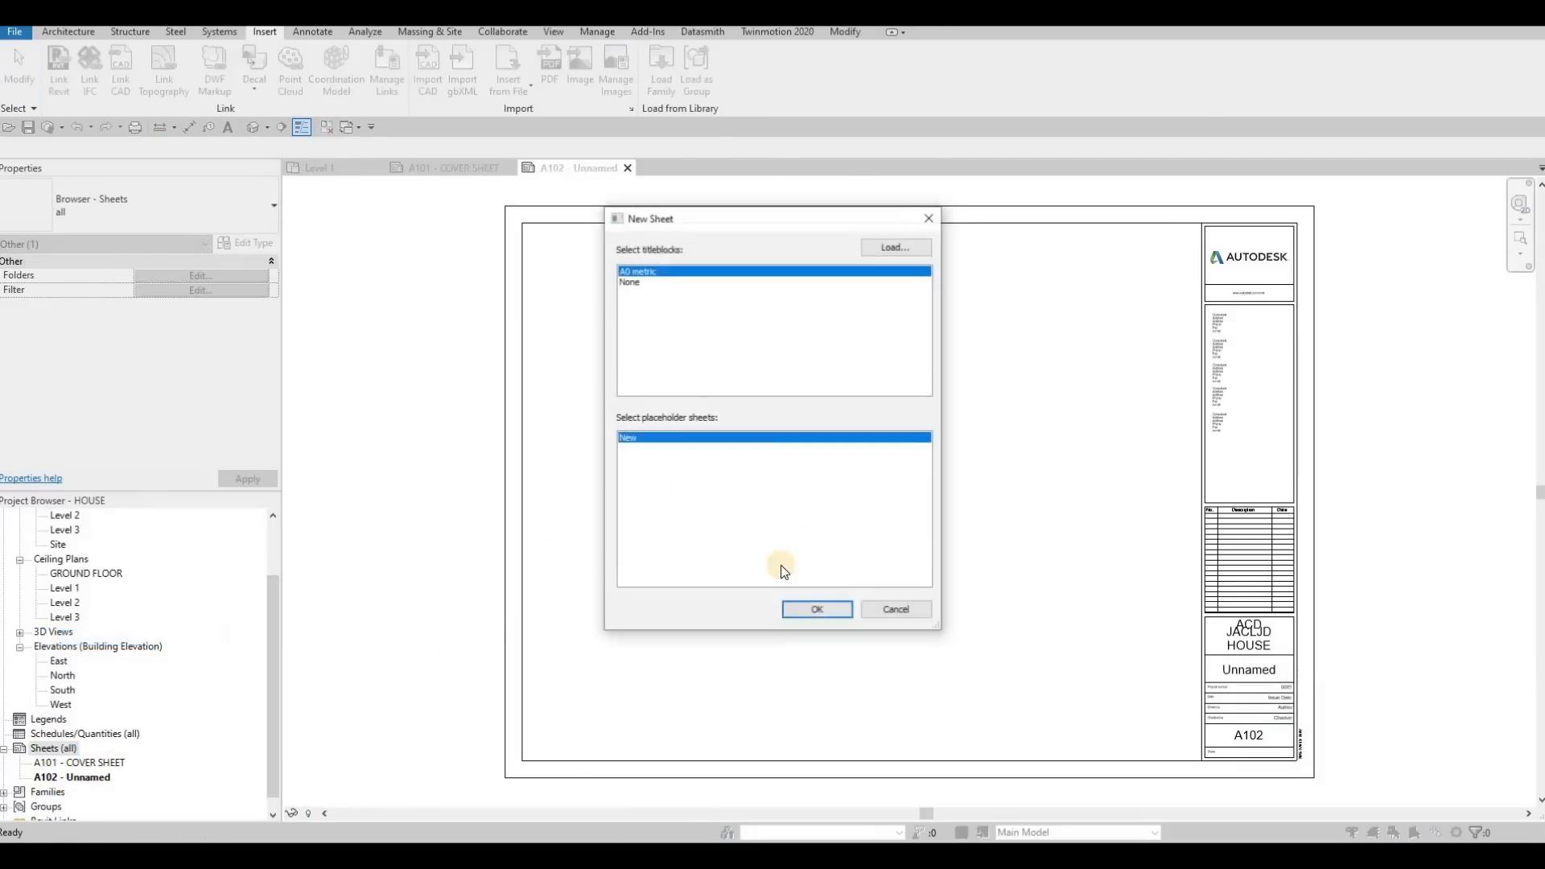
pyautogui.press('Return')
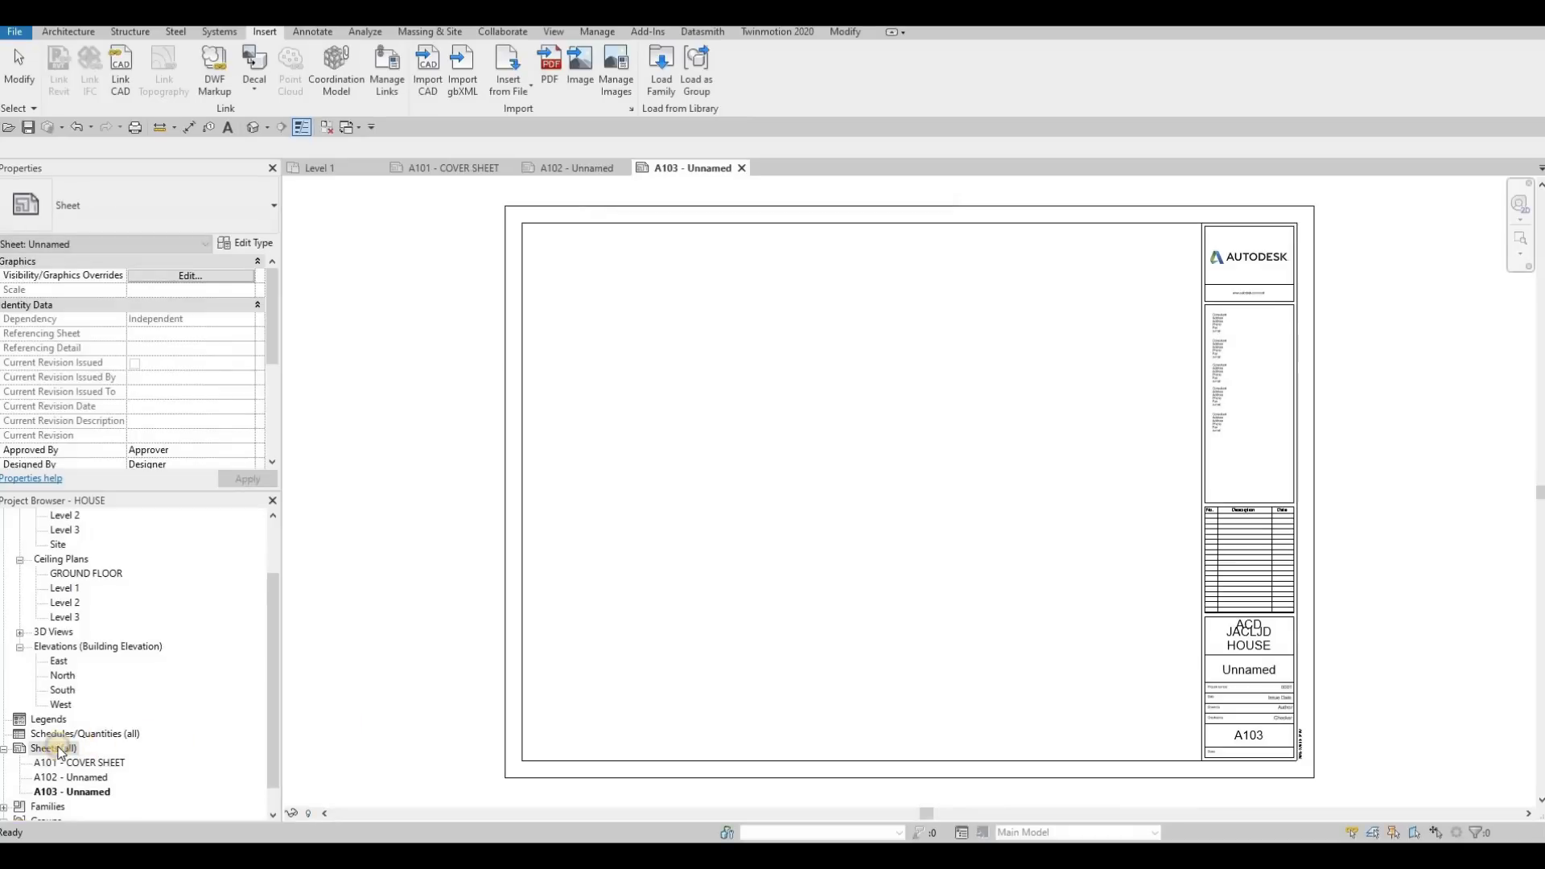
pyautogui.rightClick(73, 749)
pyautogui.click(97, 635)
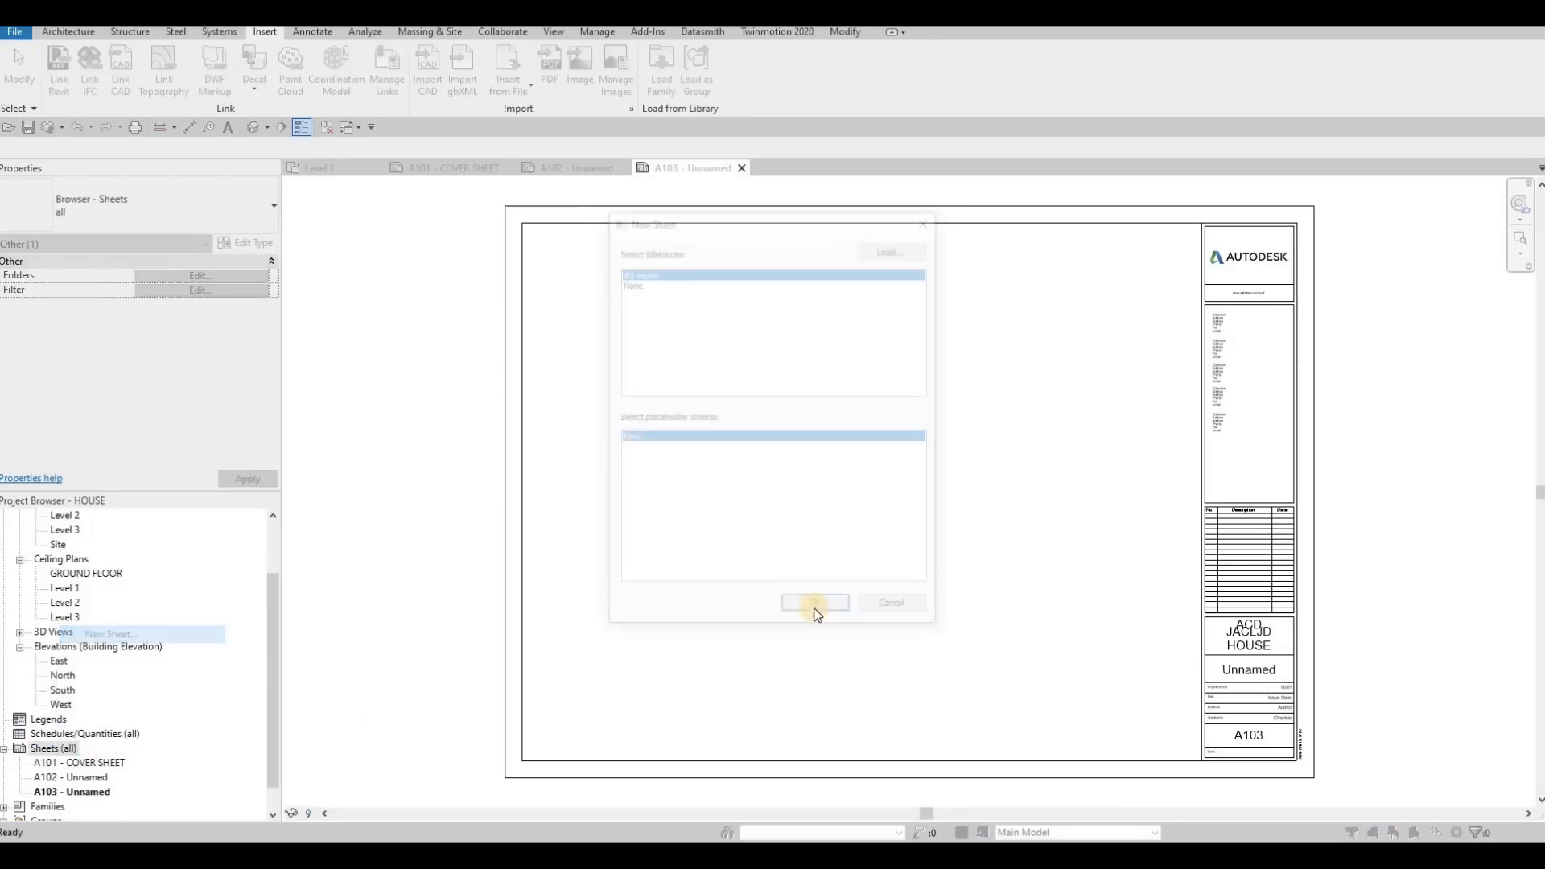
pyautogui.press('Return')
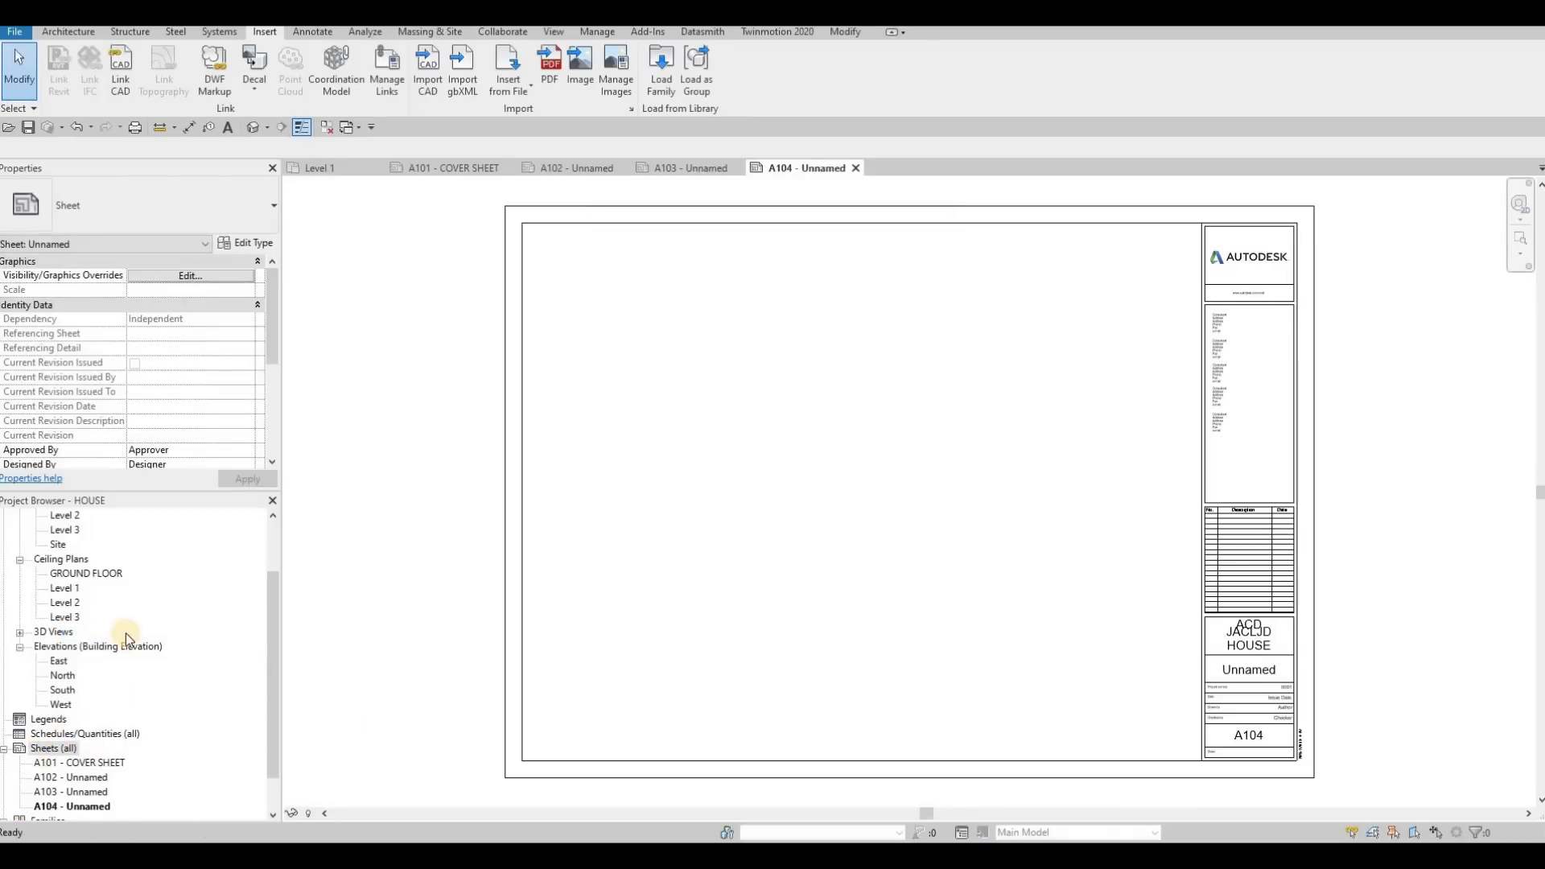
pyautogui.rightClick(53, 748)
pyautogui.click(127, 636)
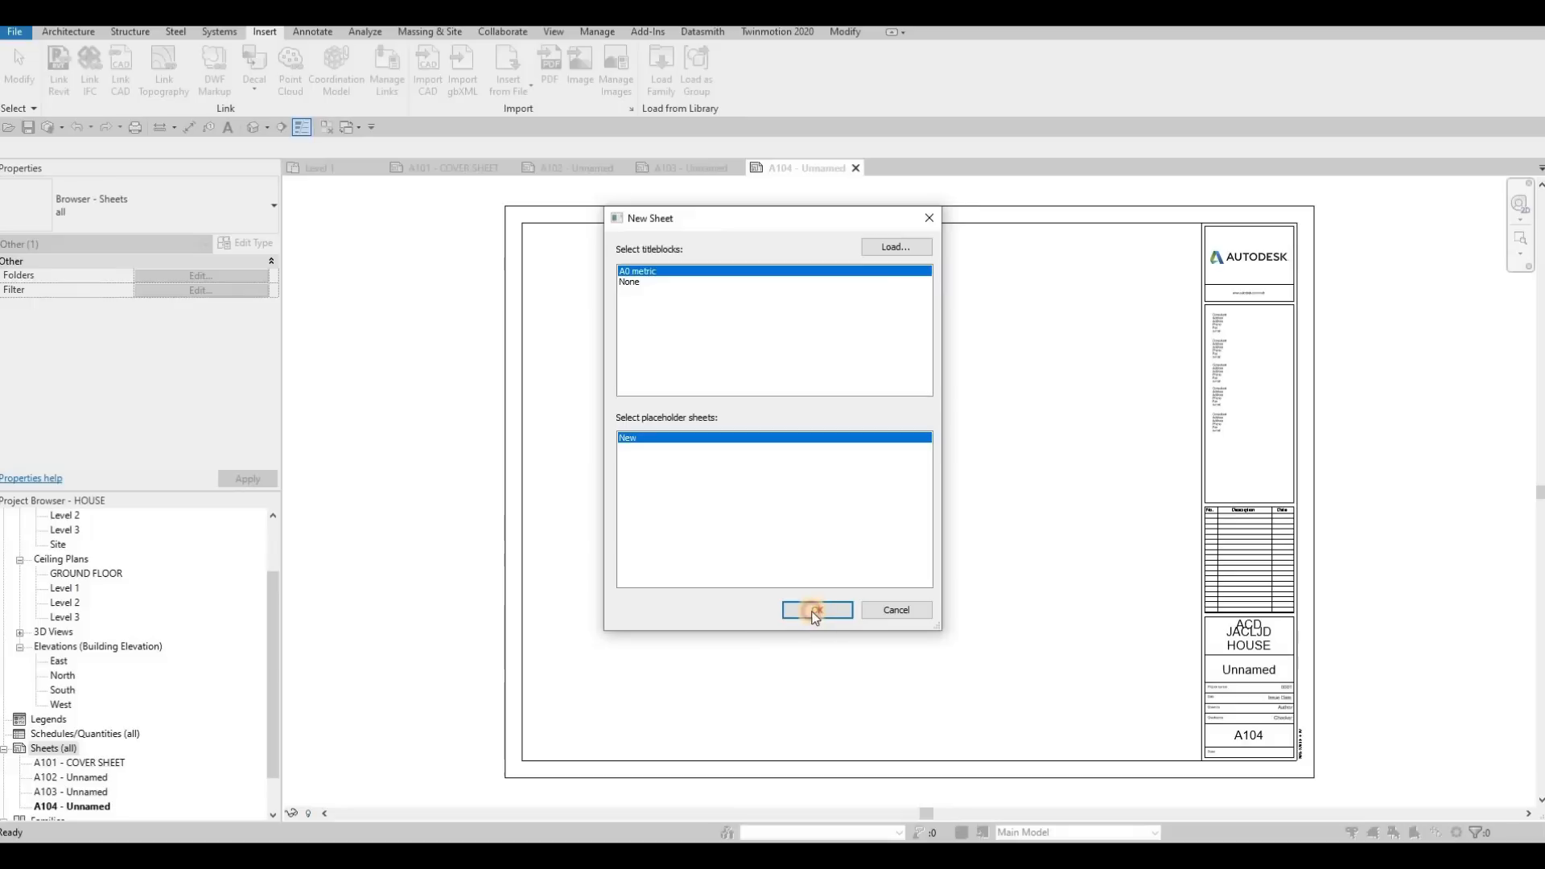
pyautogui.press('Return')
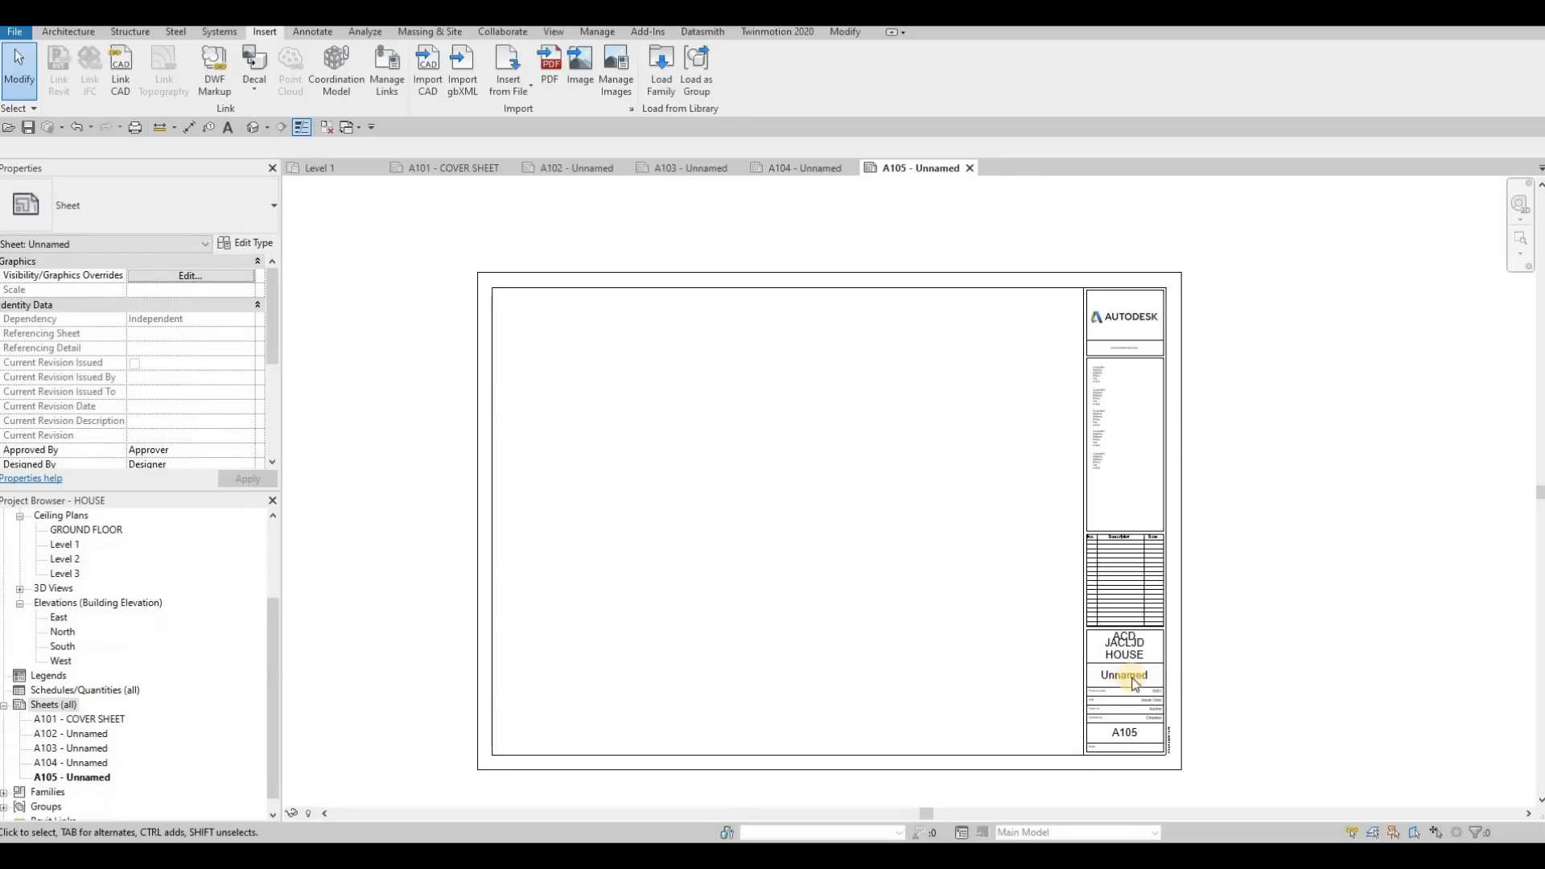
# Rename sheet A102 to FIRST FLOOR, keeping its sheet number
pyautogui.scroll(-1, 90, 734)
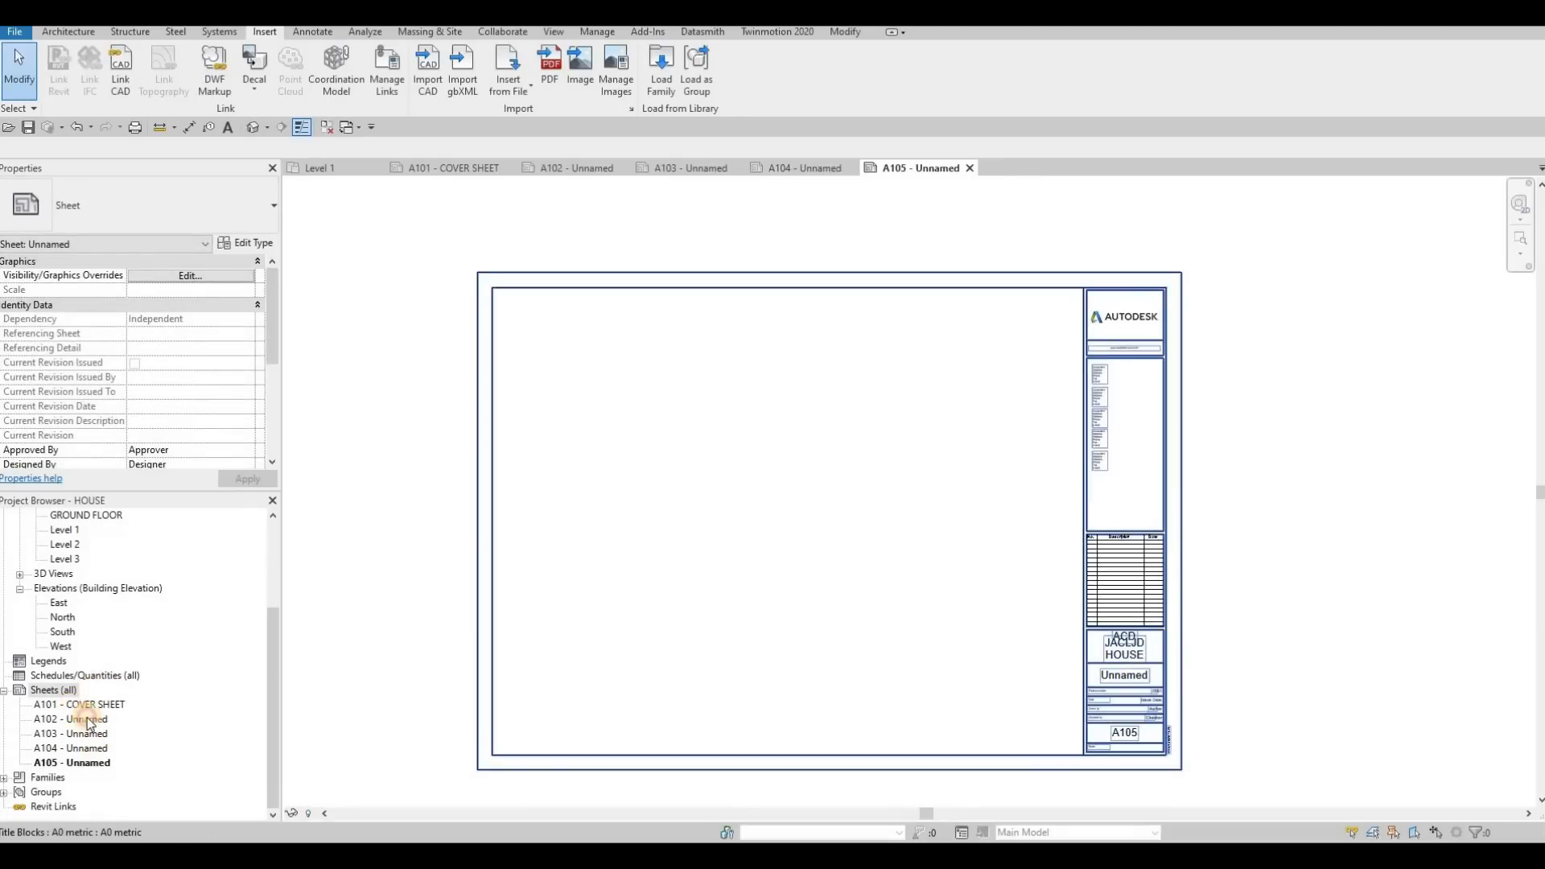
pyautogui.click(89, 720)
pyautogui.press('F2')
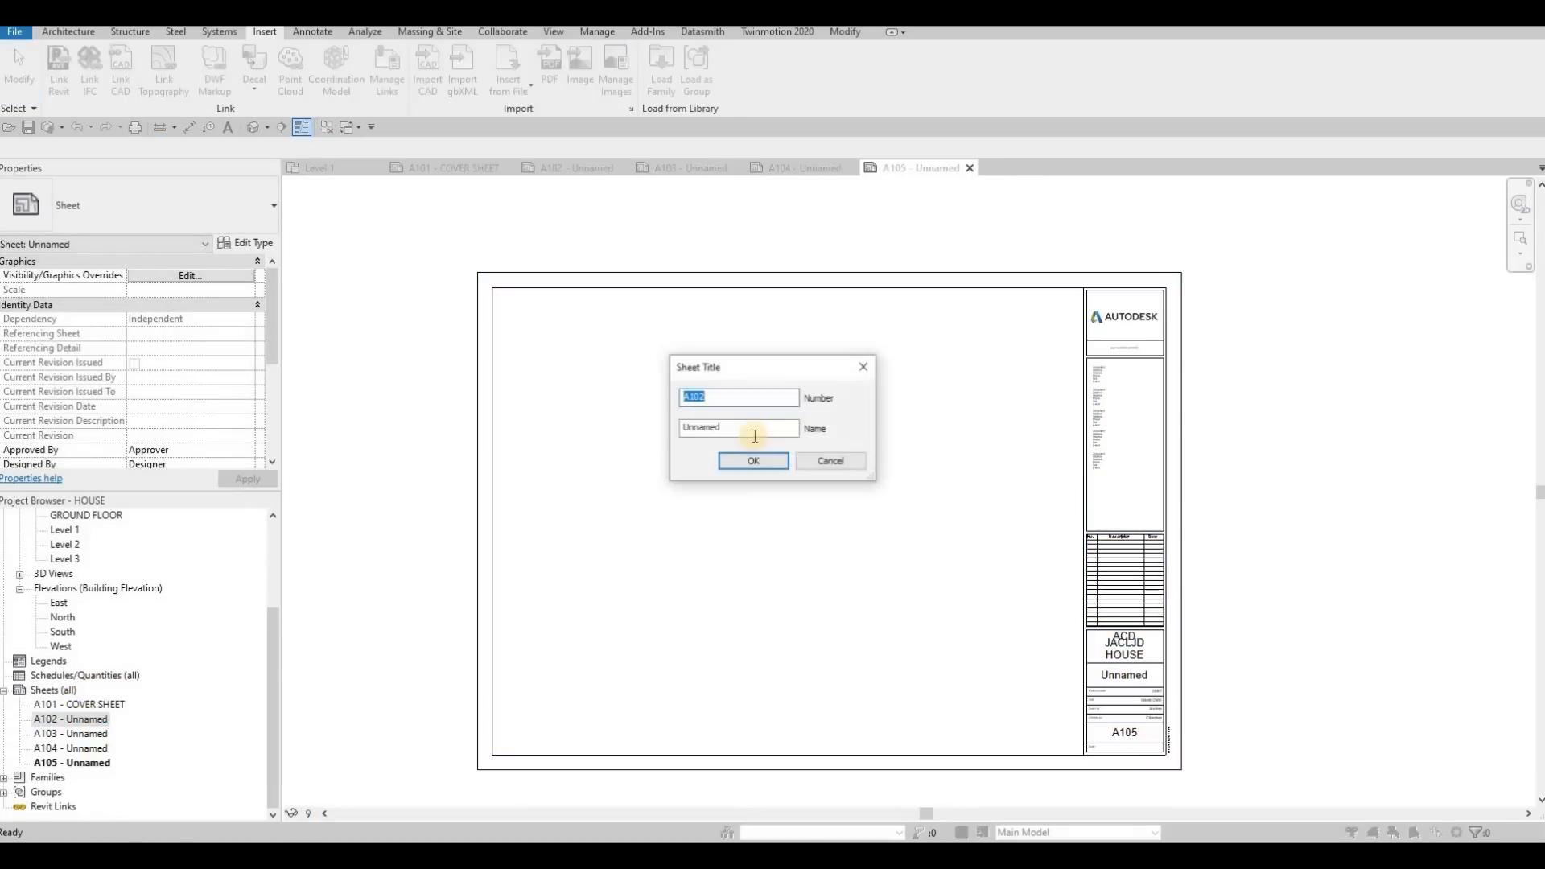
pyautogui.press('Tab')
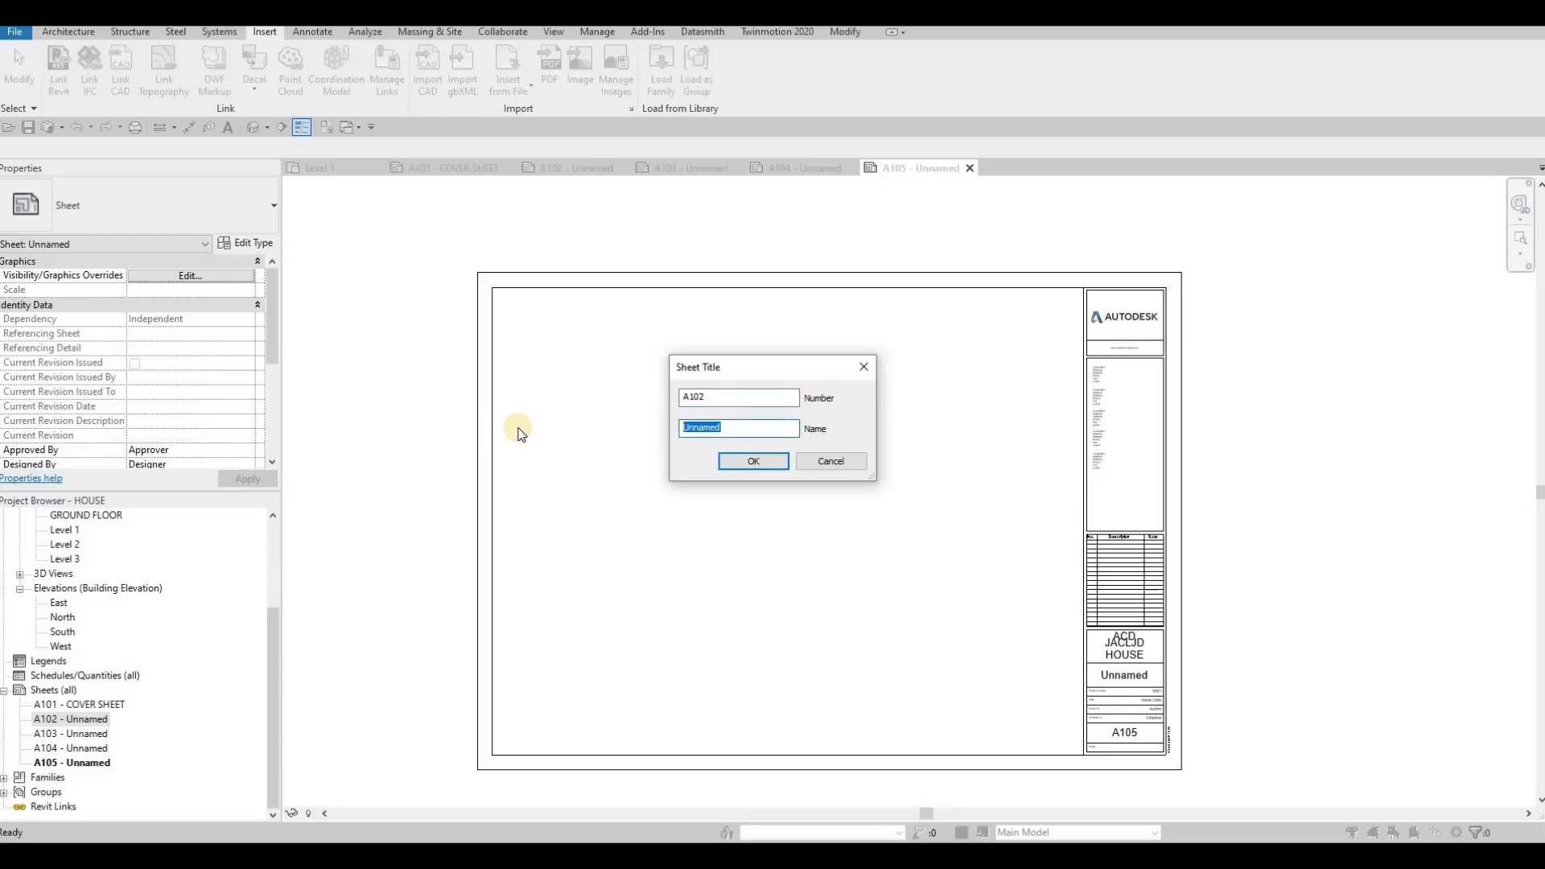
pyautogui.write('FIRS')
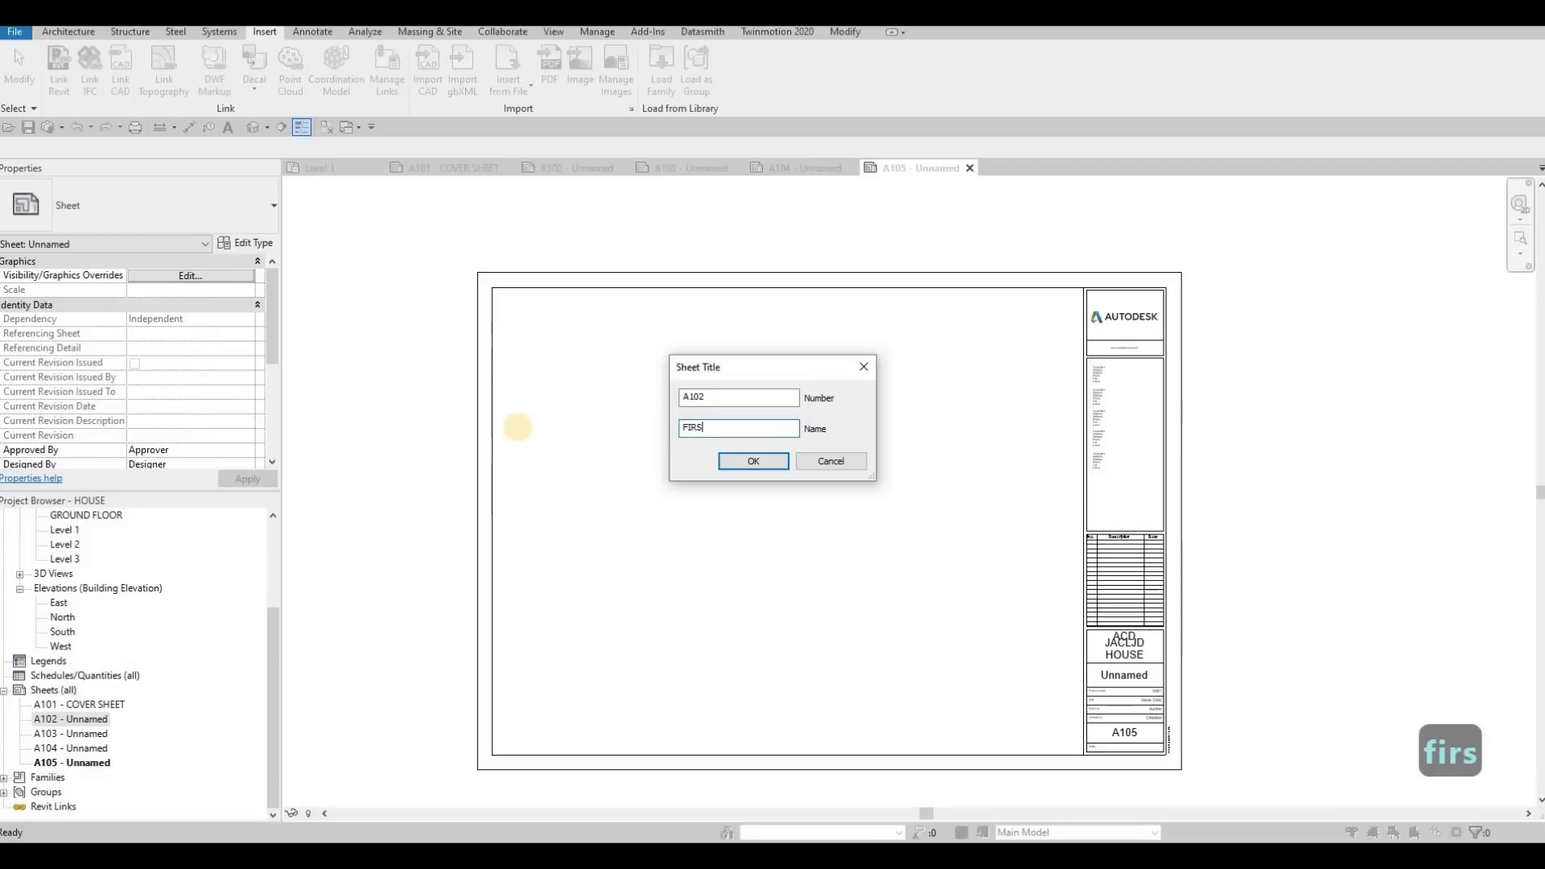
pyautogui.write('T FLOOR')
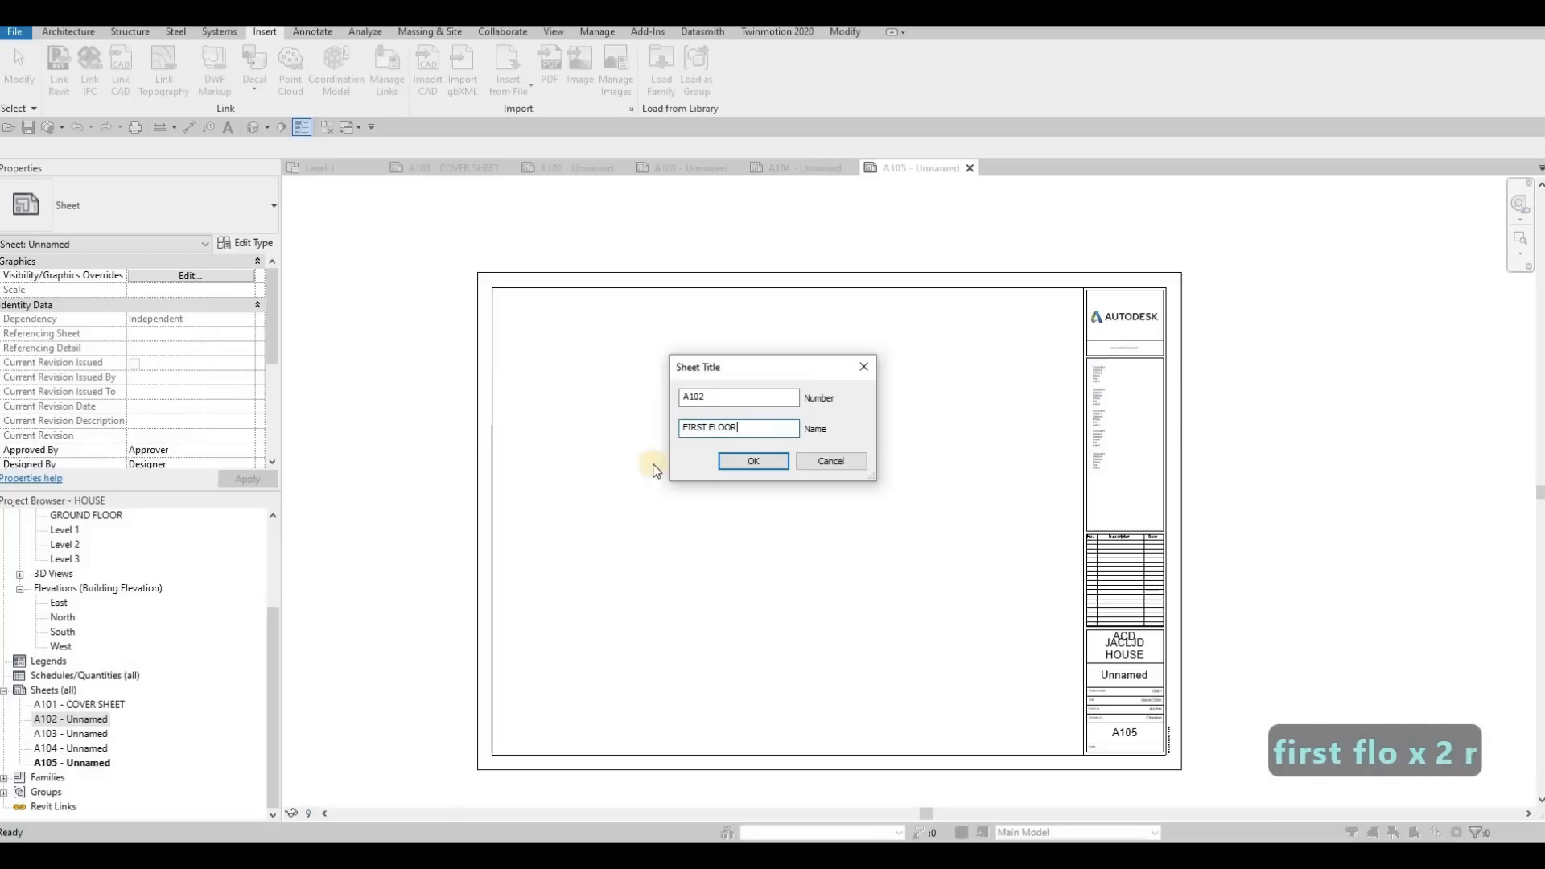
pyautogui.click(749, 462)
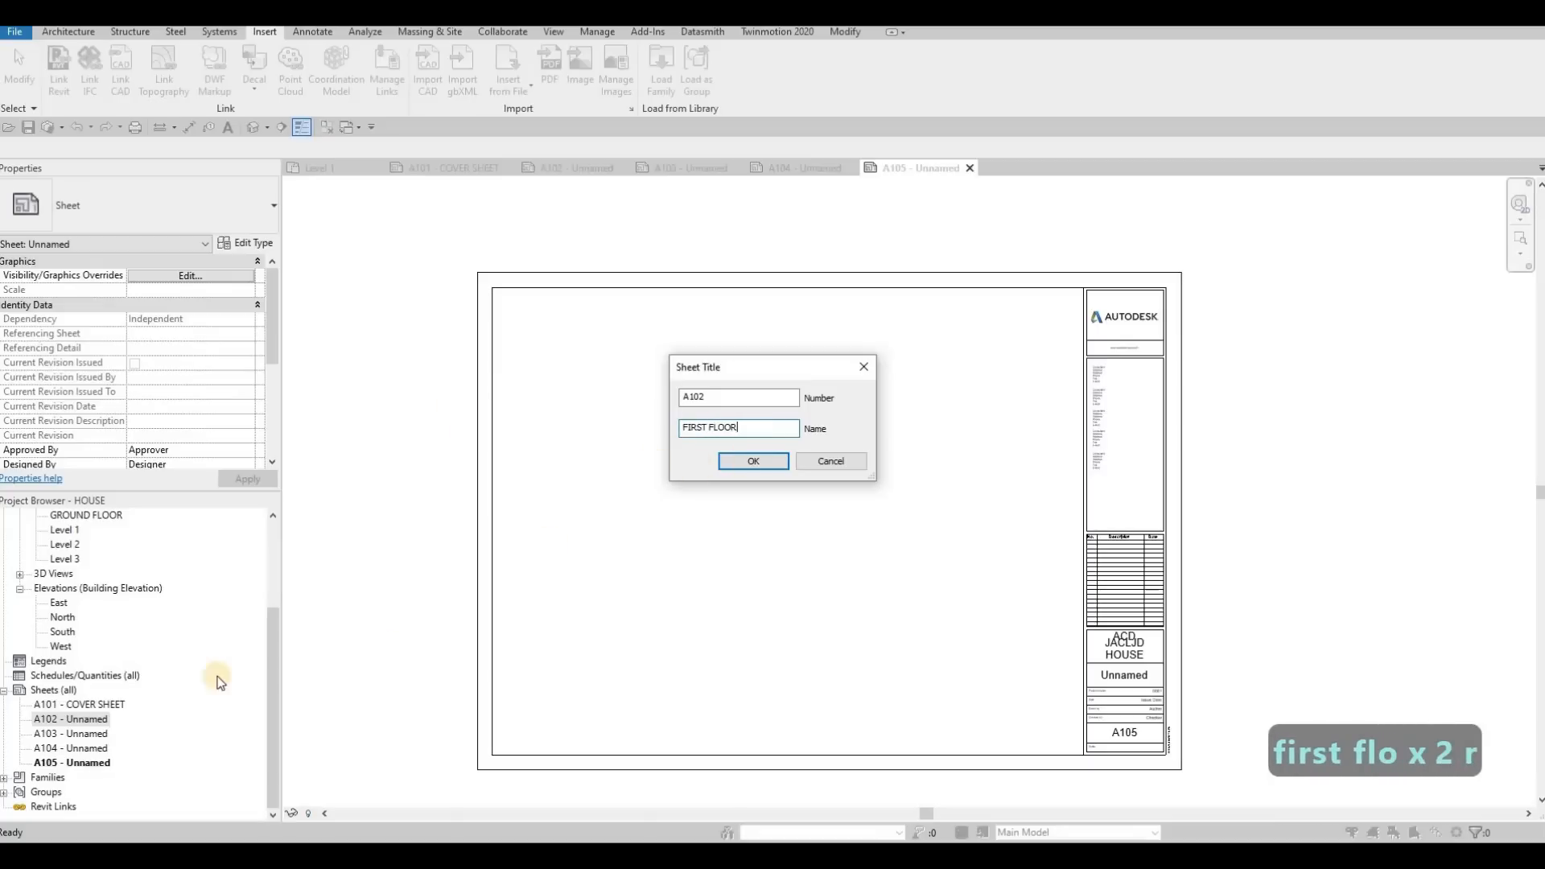
# Rename sheet A103 to SECOND FLOOR, keeping its sheet number
pyautogui.click(84, 734)
pyautogui.press('F2')
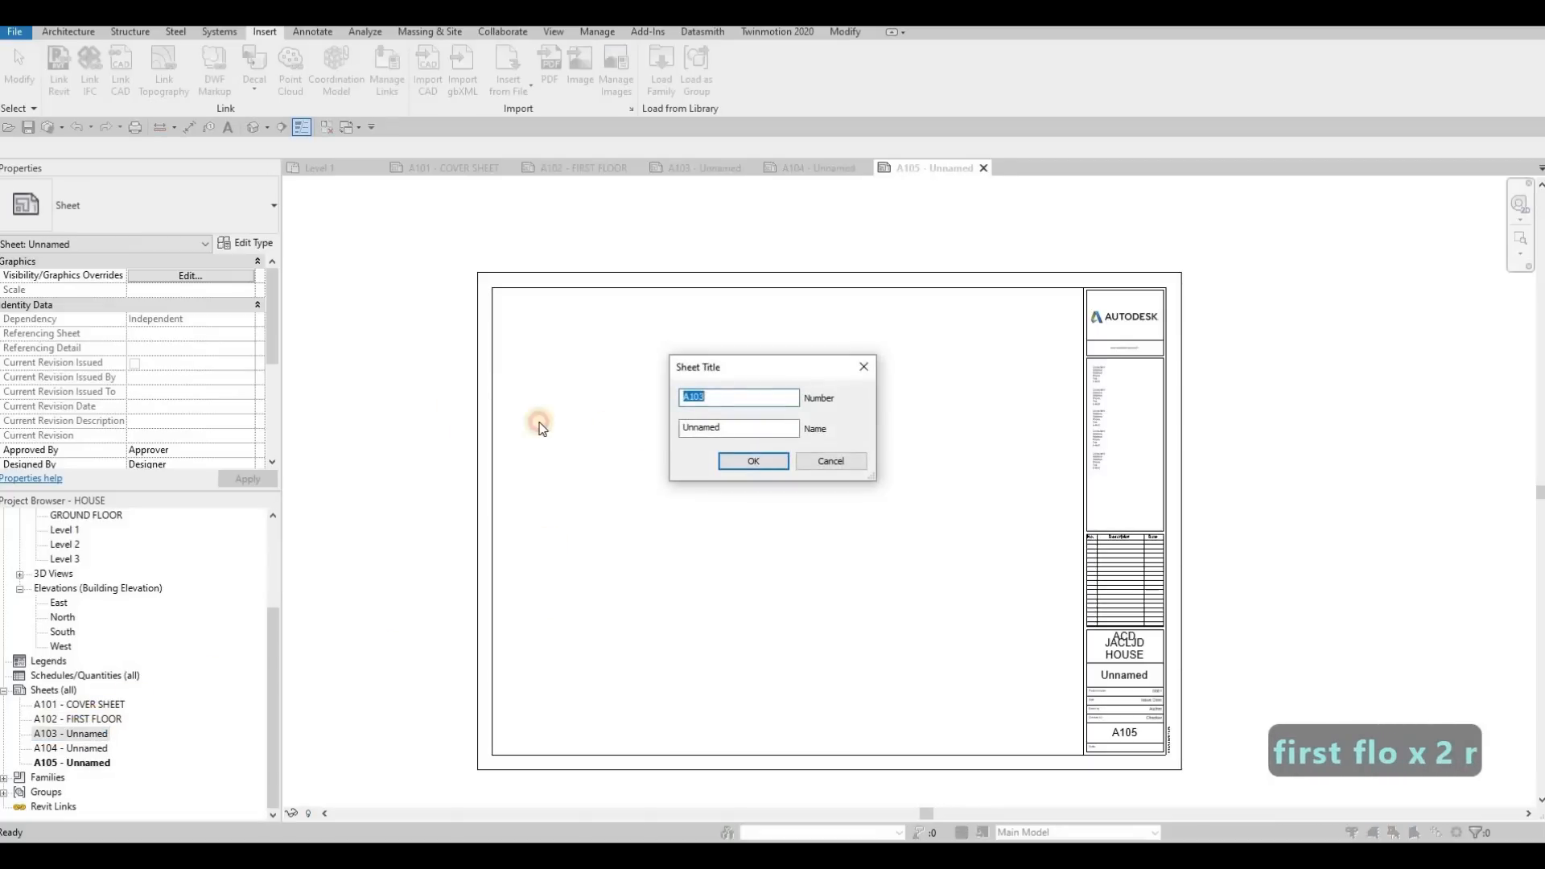
pyautogui.press('Tab')
pyautogui.write('SECON')
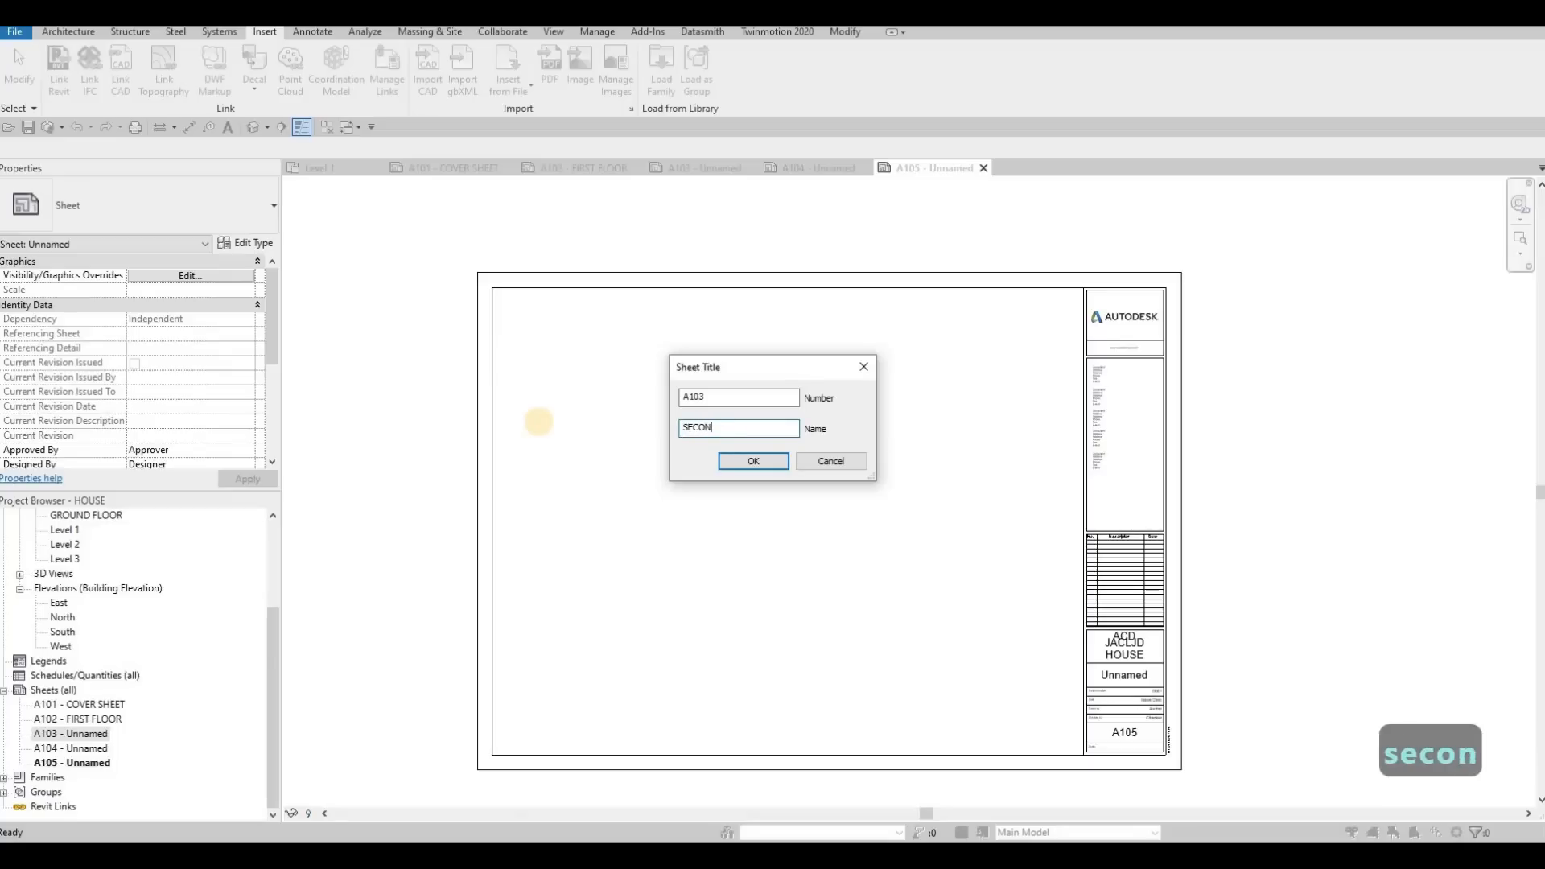
pyautogui.write('D FLOOR')
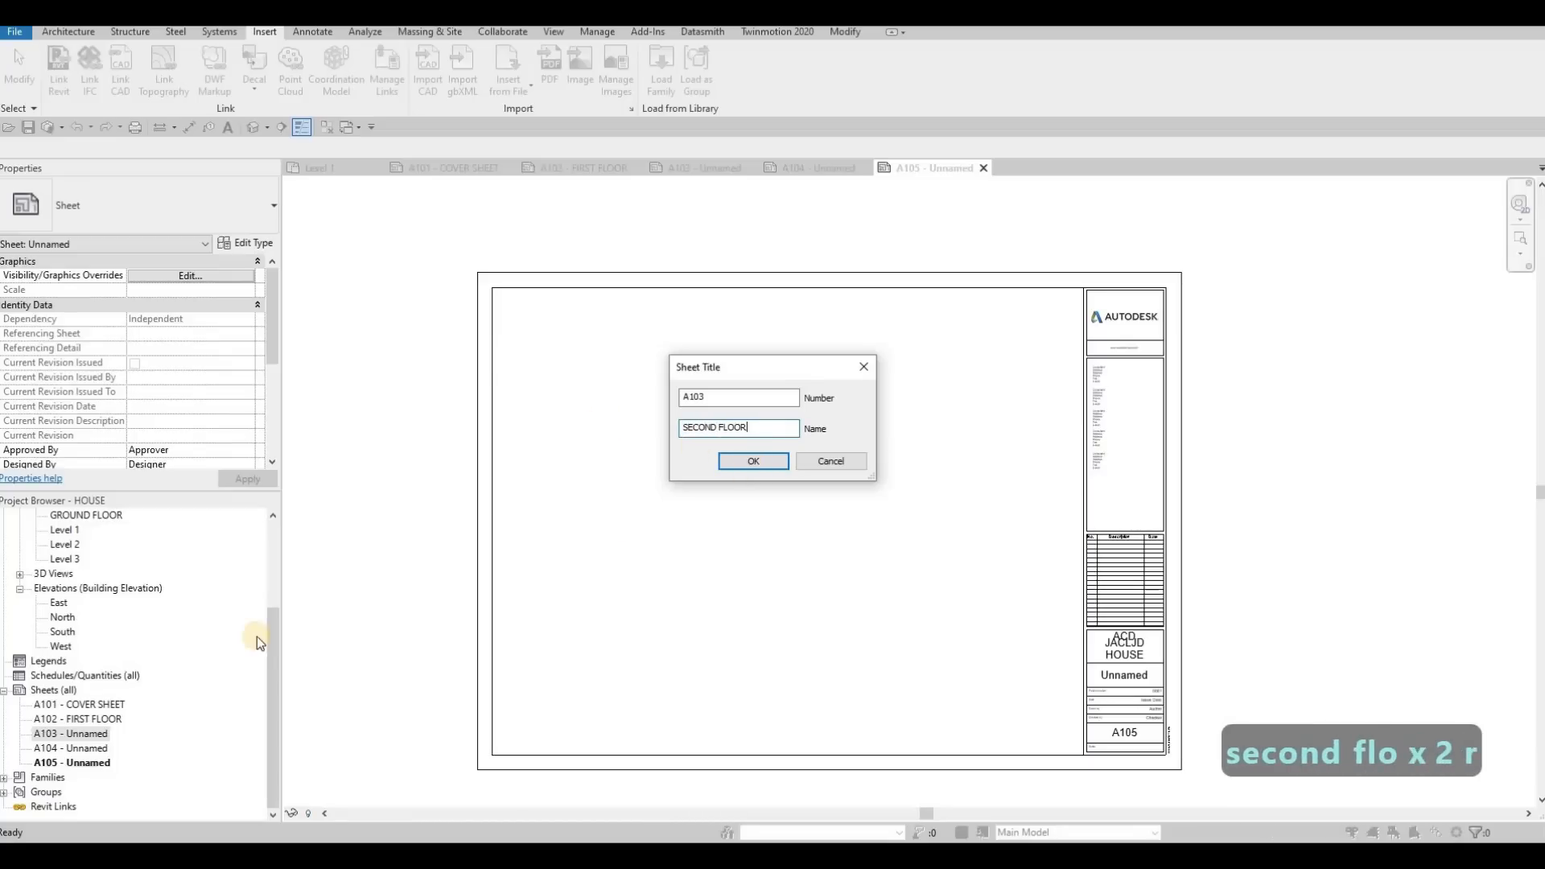
pyautogui.press('Return')
# Rename sheet A104 to ELEVATIONS, keeping its sheet number
pyautogui.click(95, 749)
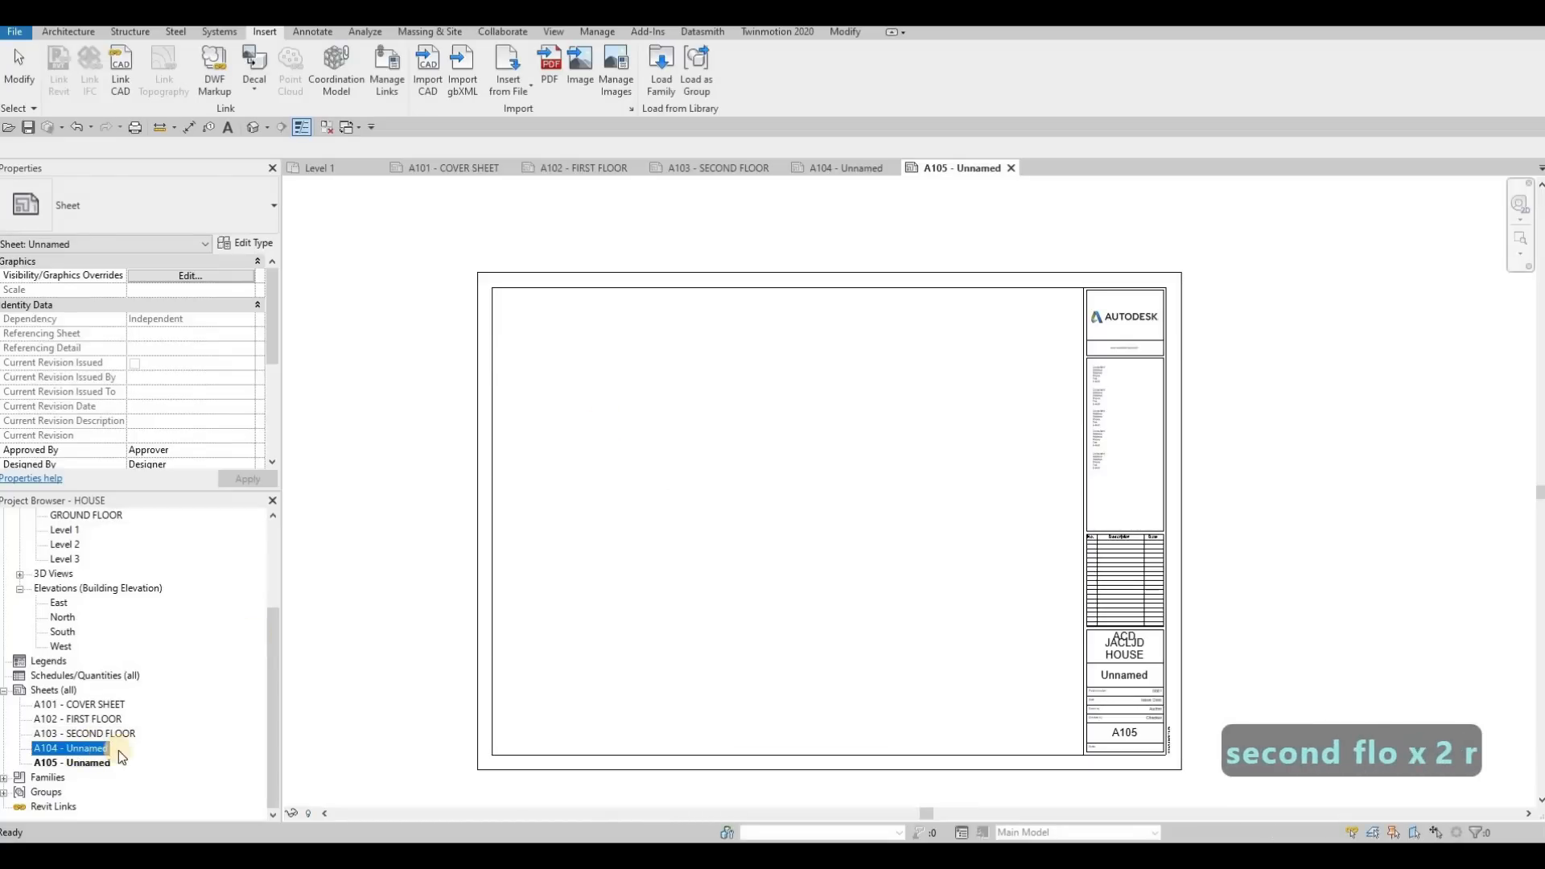
pyautogui.press('F2')
pyautogui.press('Tab')
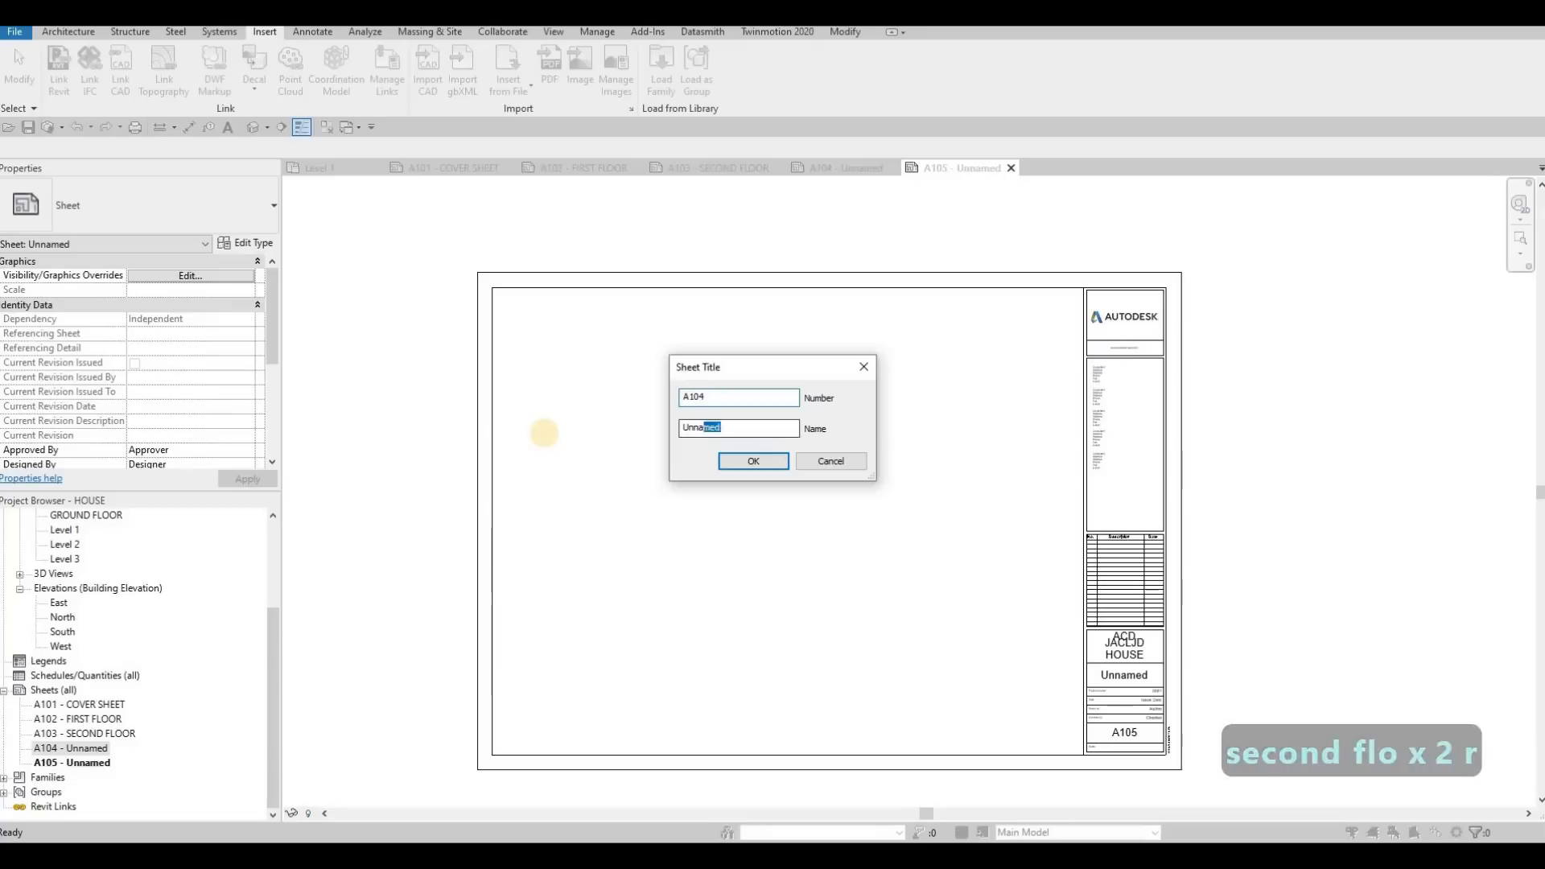
pyautogui.write('ELEVATIONS')
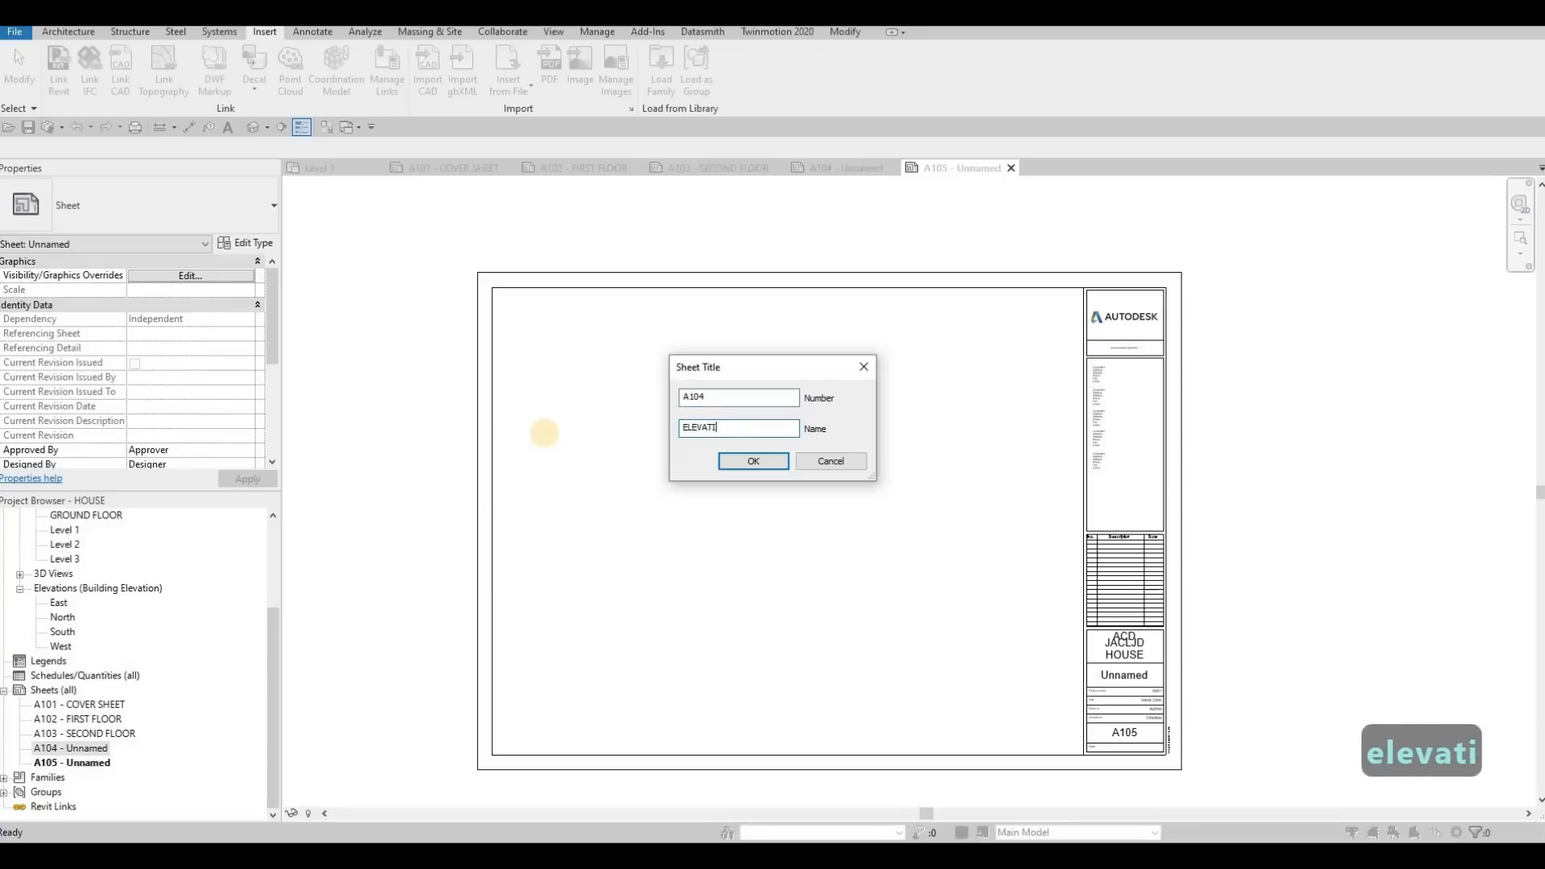
pyautogui.click(762, 466)
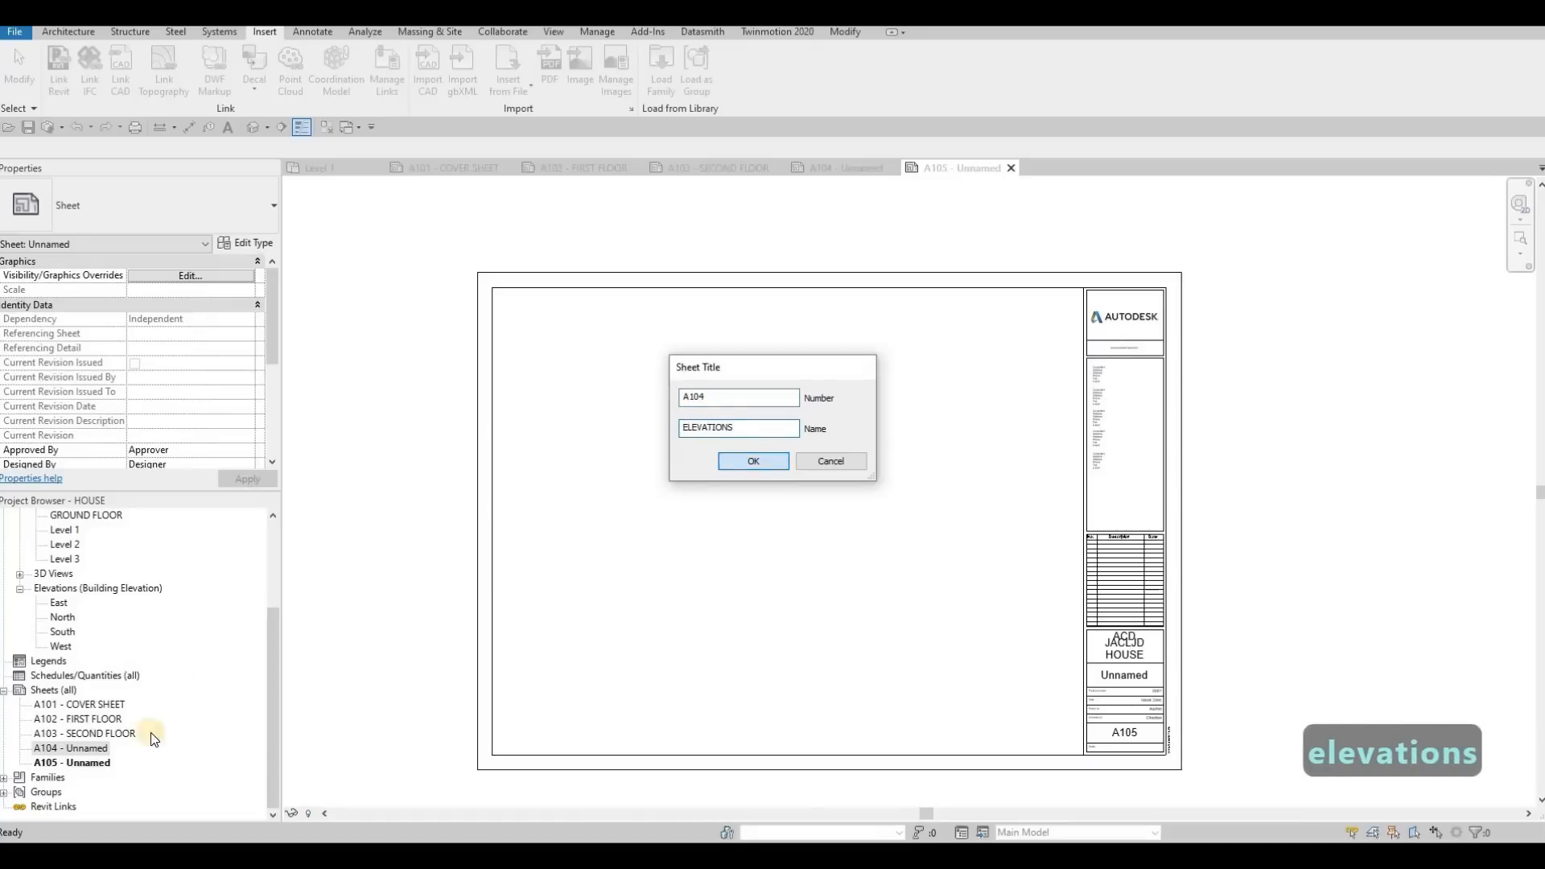
# Rename sheet A105 to ELEVATION, keeping its sheet number
pyautogui.click(100, 771)
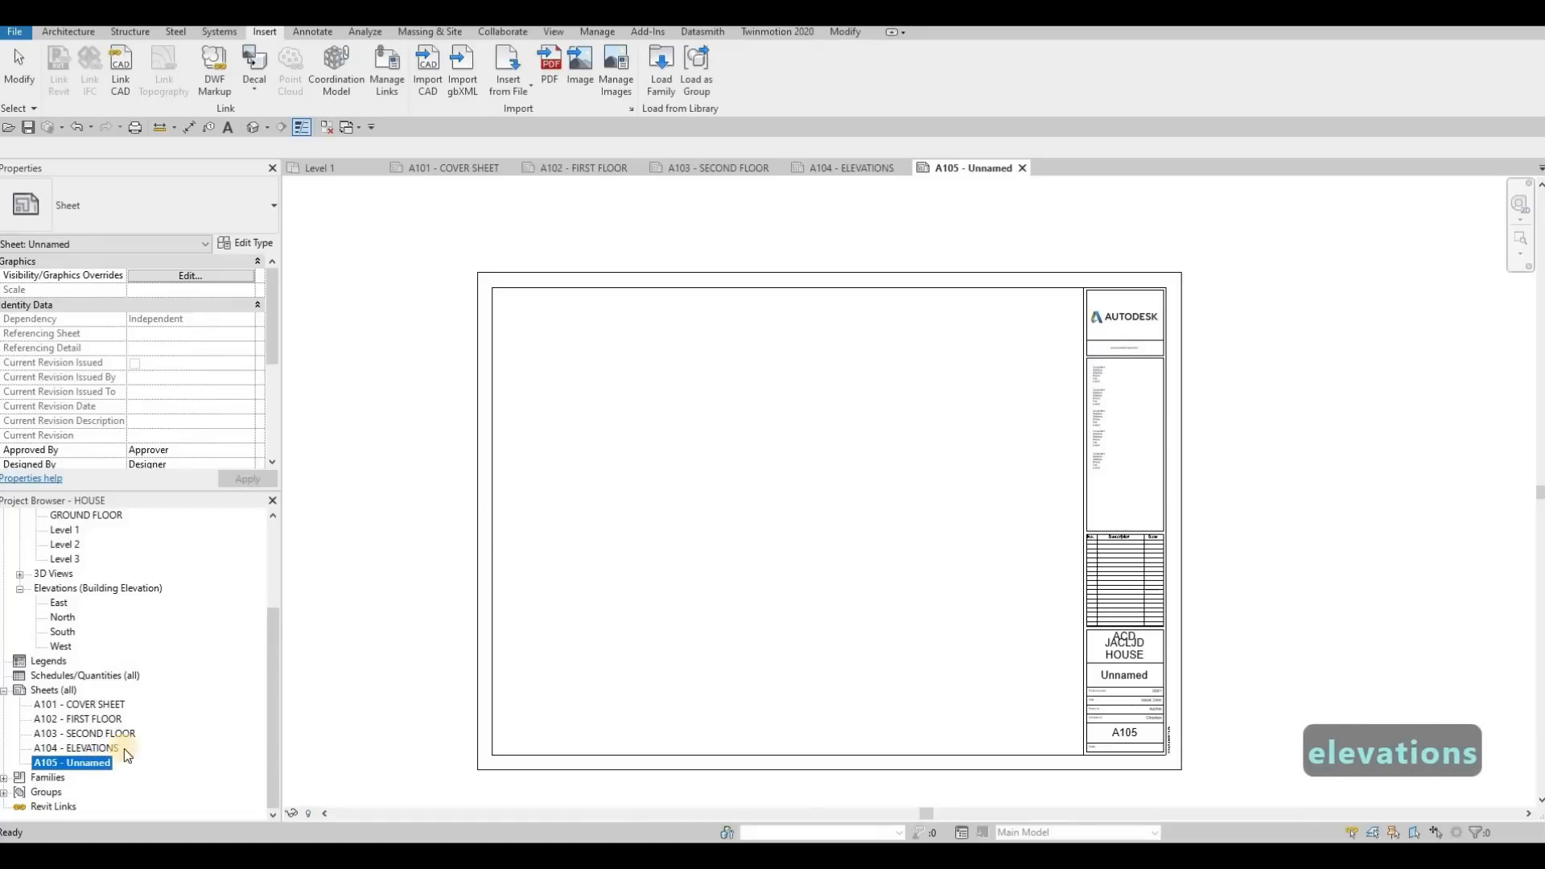
pyautogui.press('F2')
pyautogui.press('Tab')
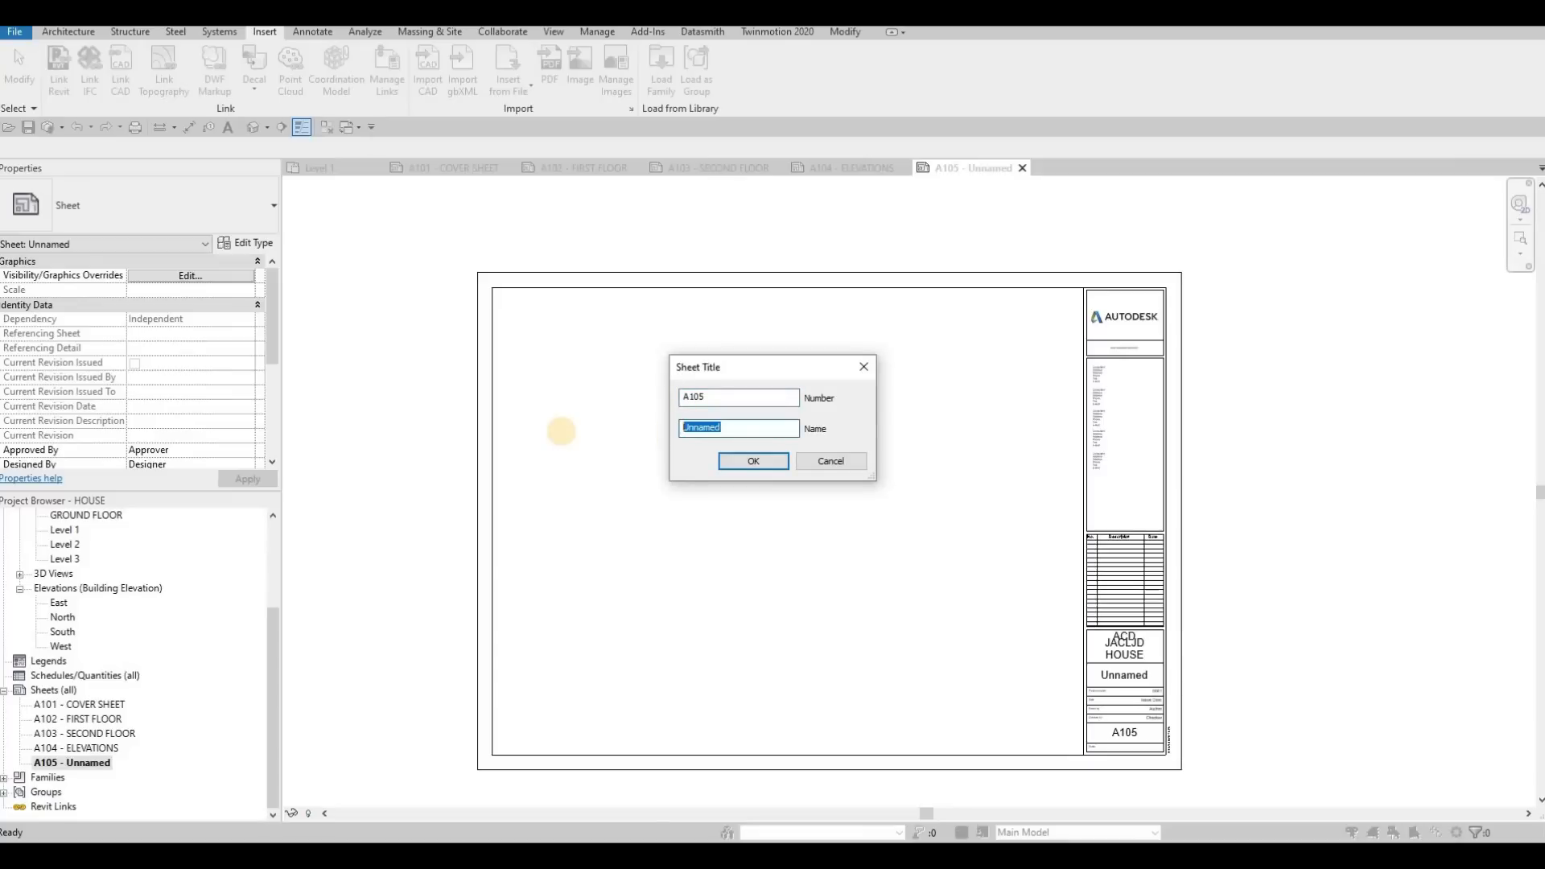
pyautogui.write('ELEVATION')
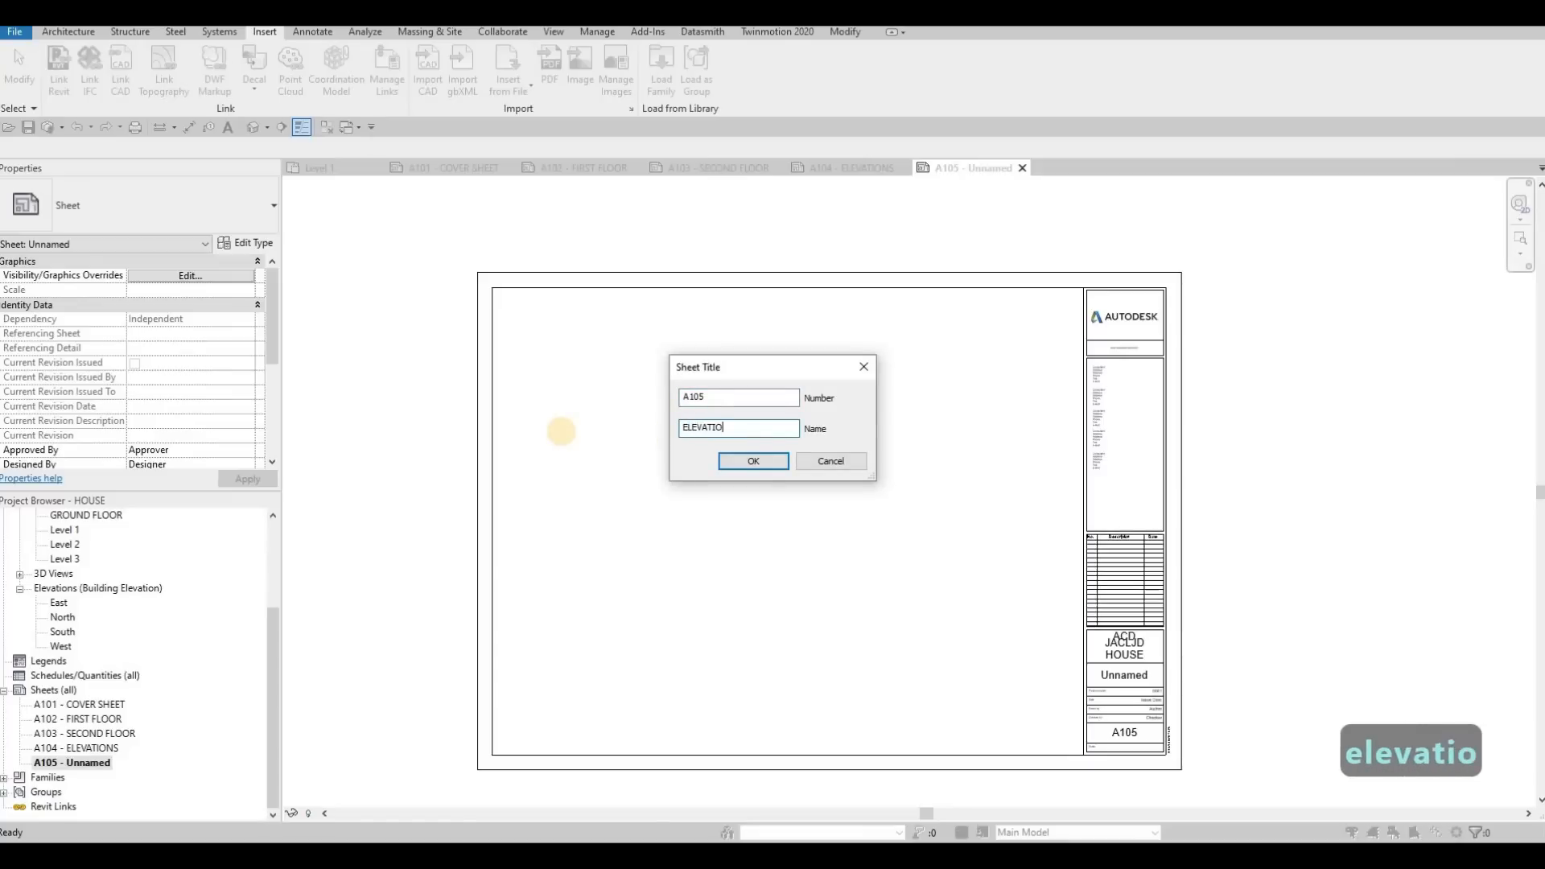
pyautogui.click(753, 461)
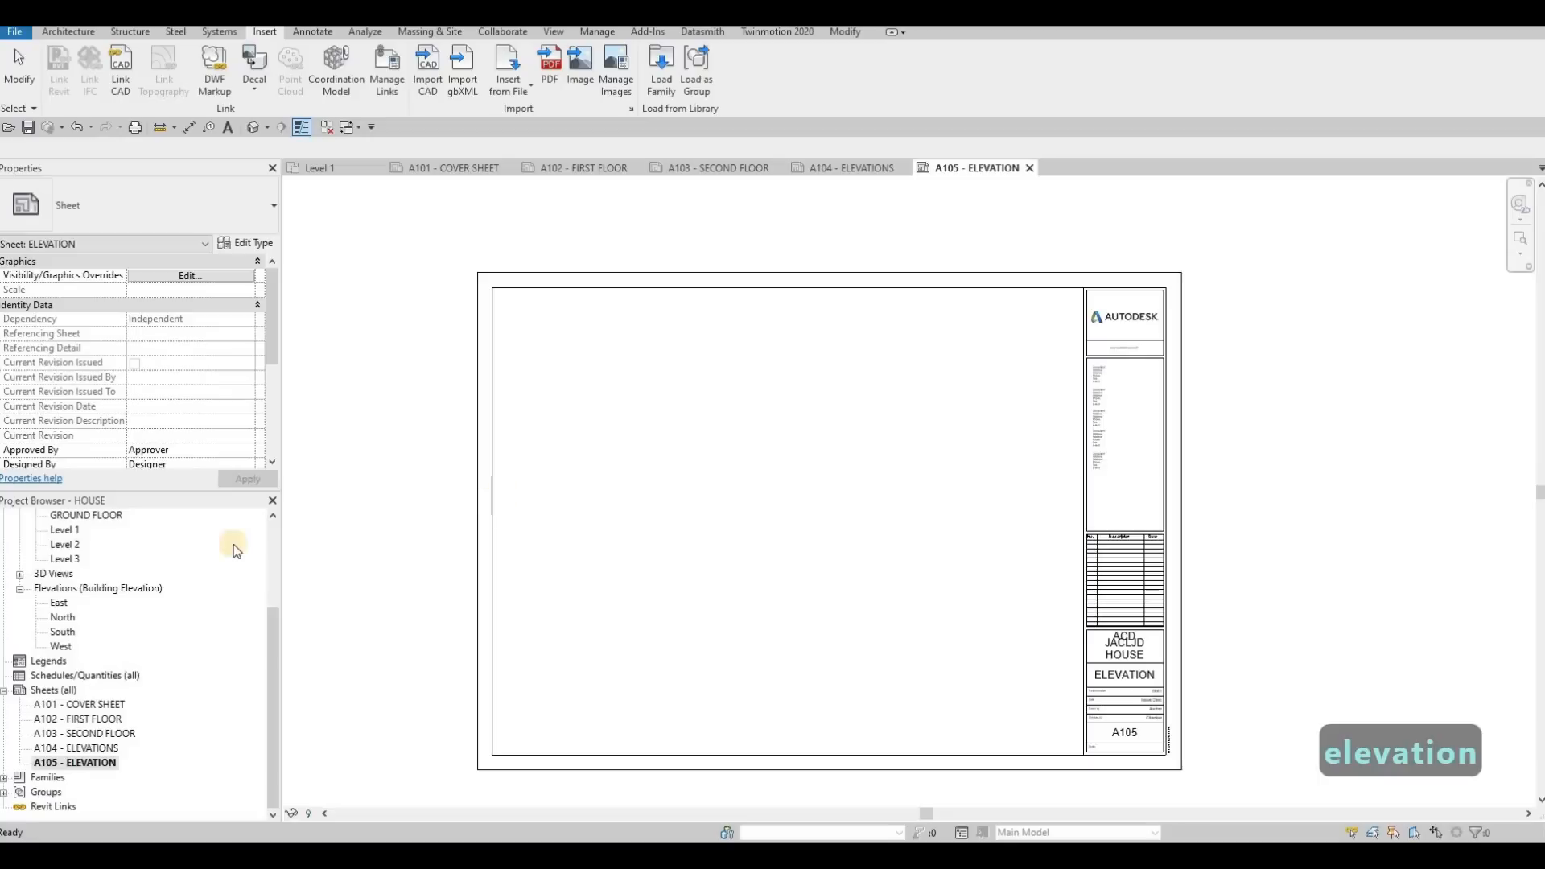
# Open the GROUND FLOOR plan and place a perspective camera on the road southwest of the house, aimed northeast across the building
pyautogui.scroll(3, 124, 630)
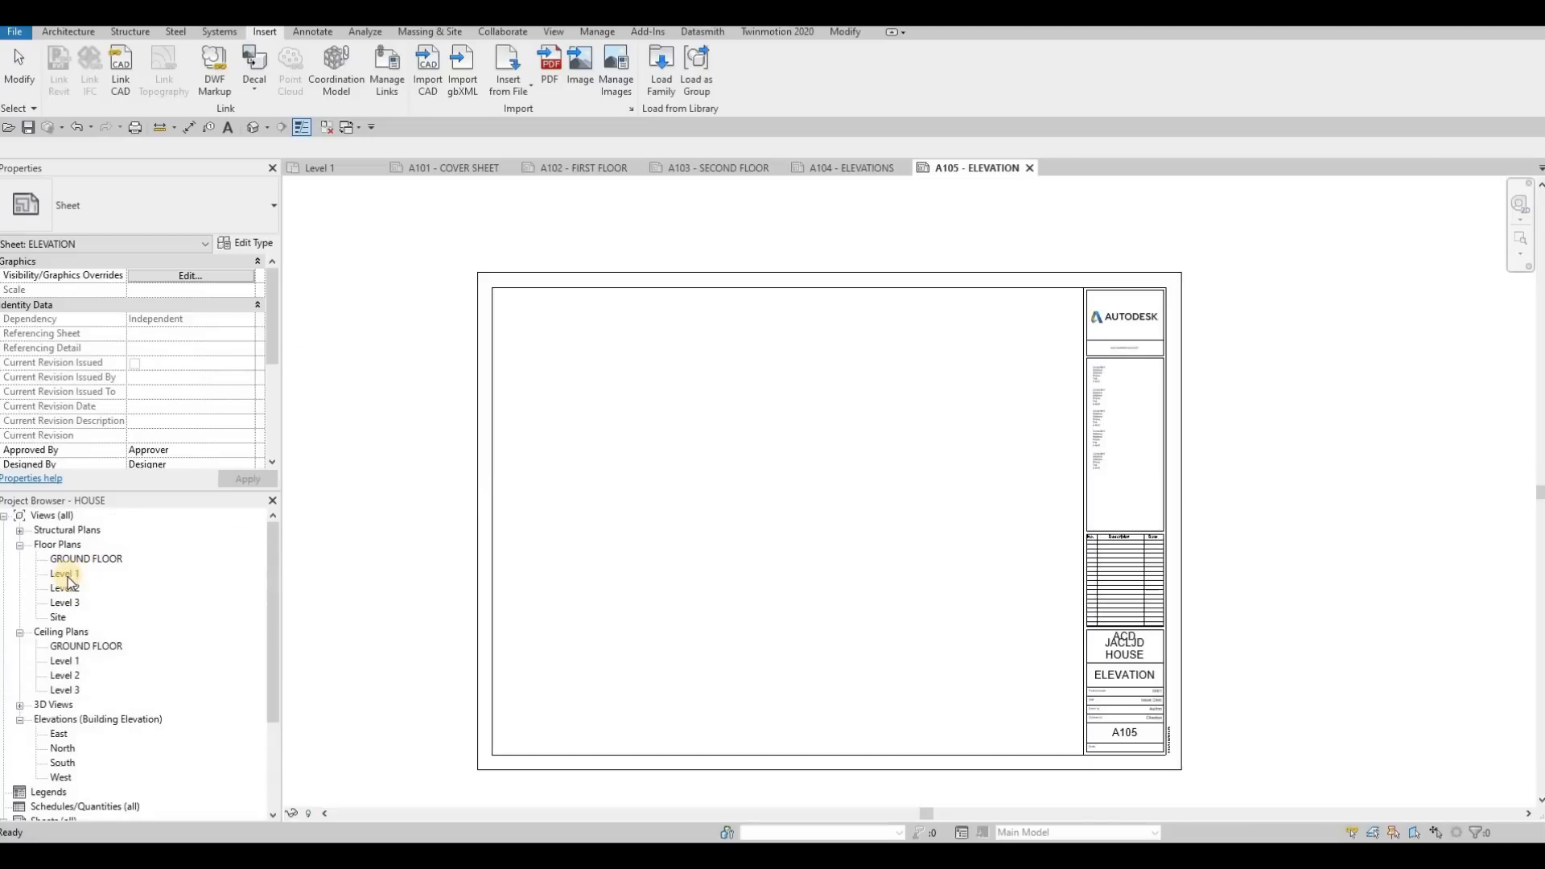
pyautogui.doubleClick(87, 559)
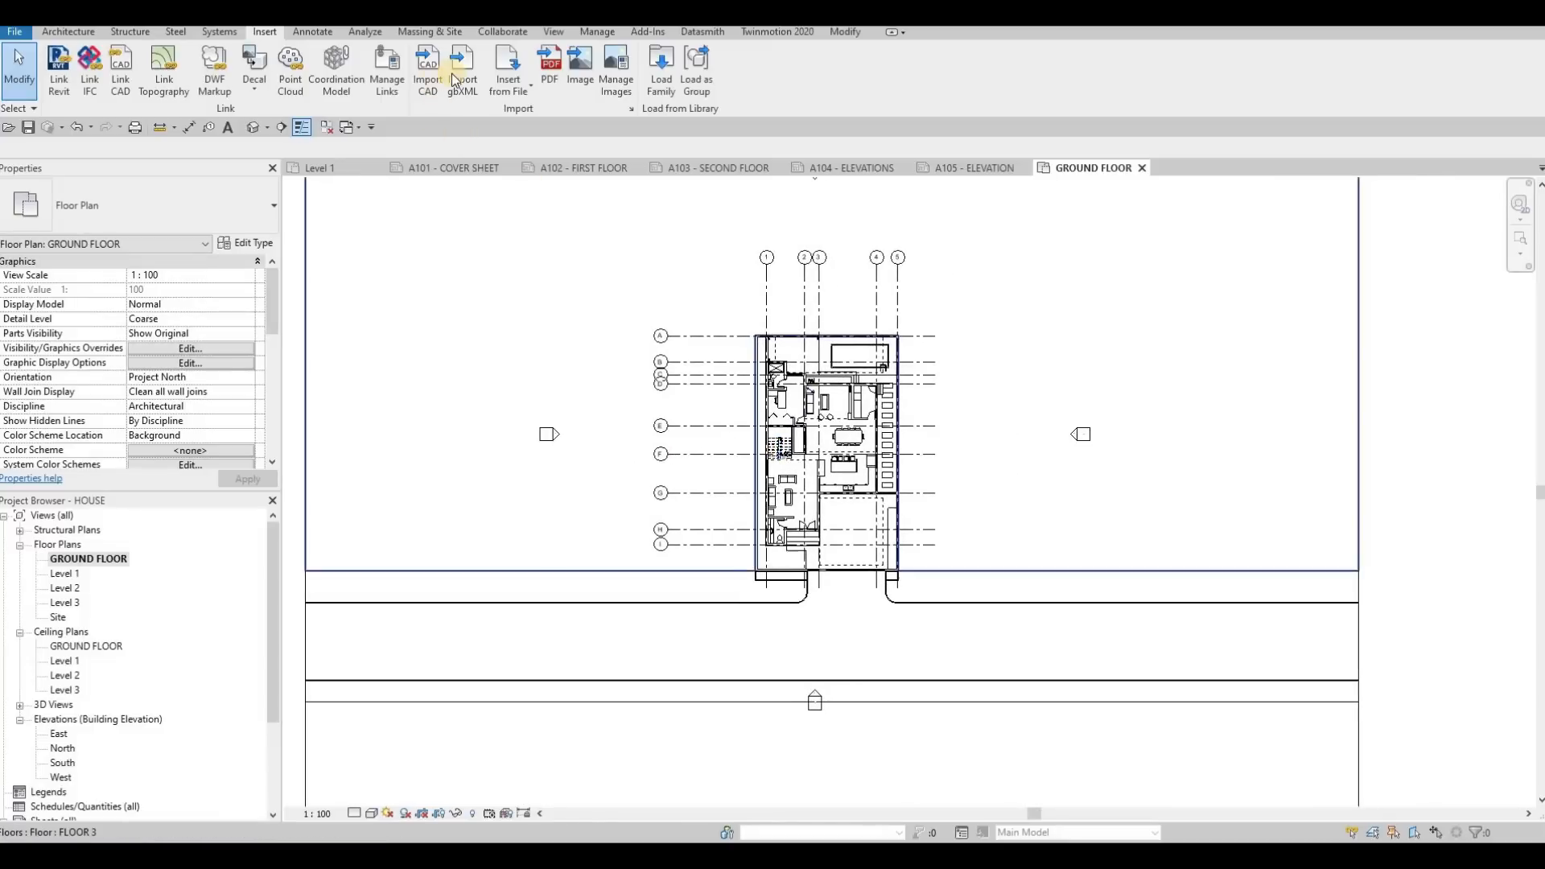
pyautogui.click(267, 129)
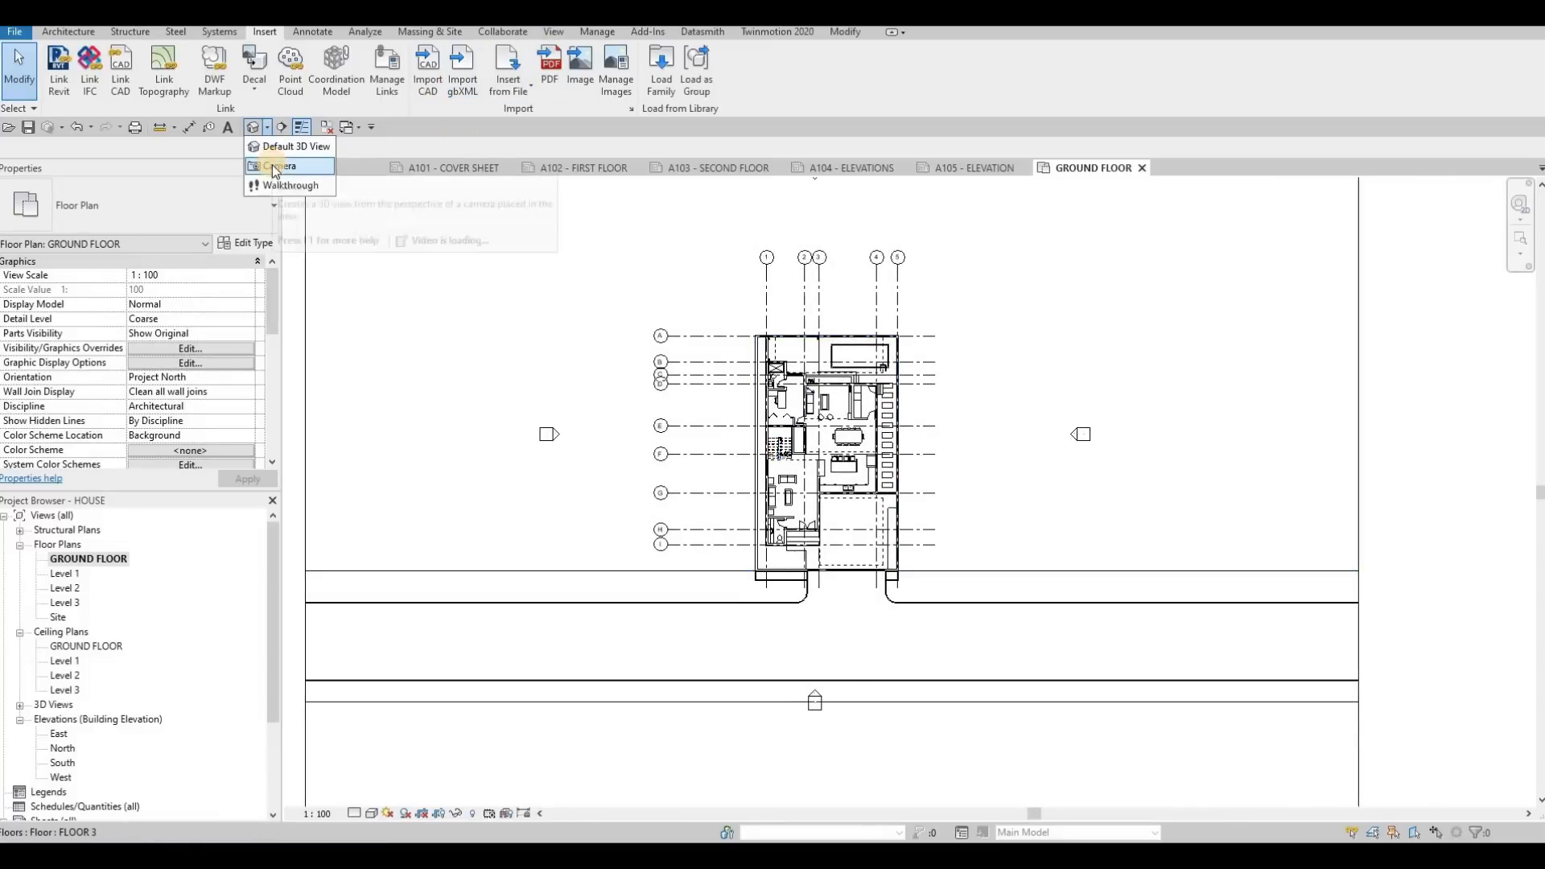
pyautogui.click(274, 167)
pyautogui.click(684, 666)
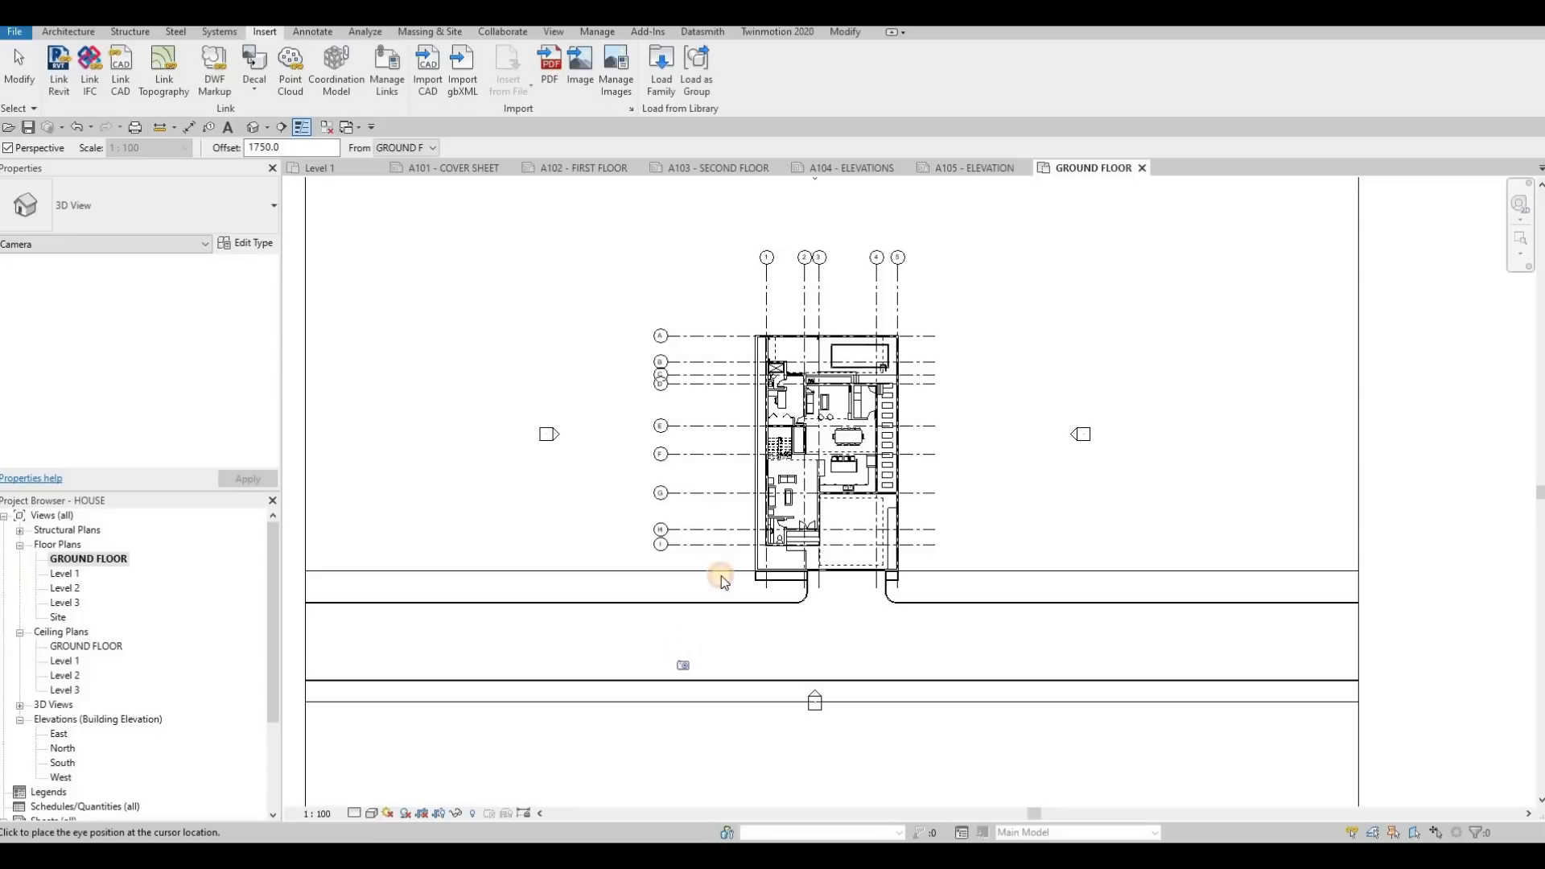
pyautogui.click(943, 201)
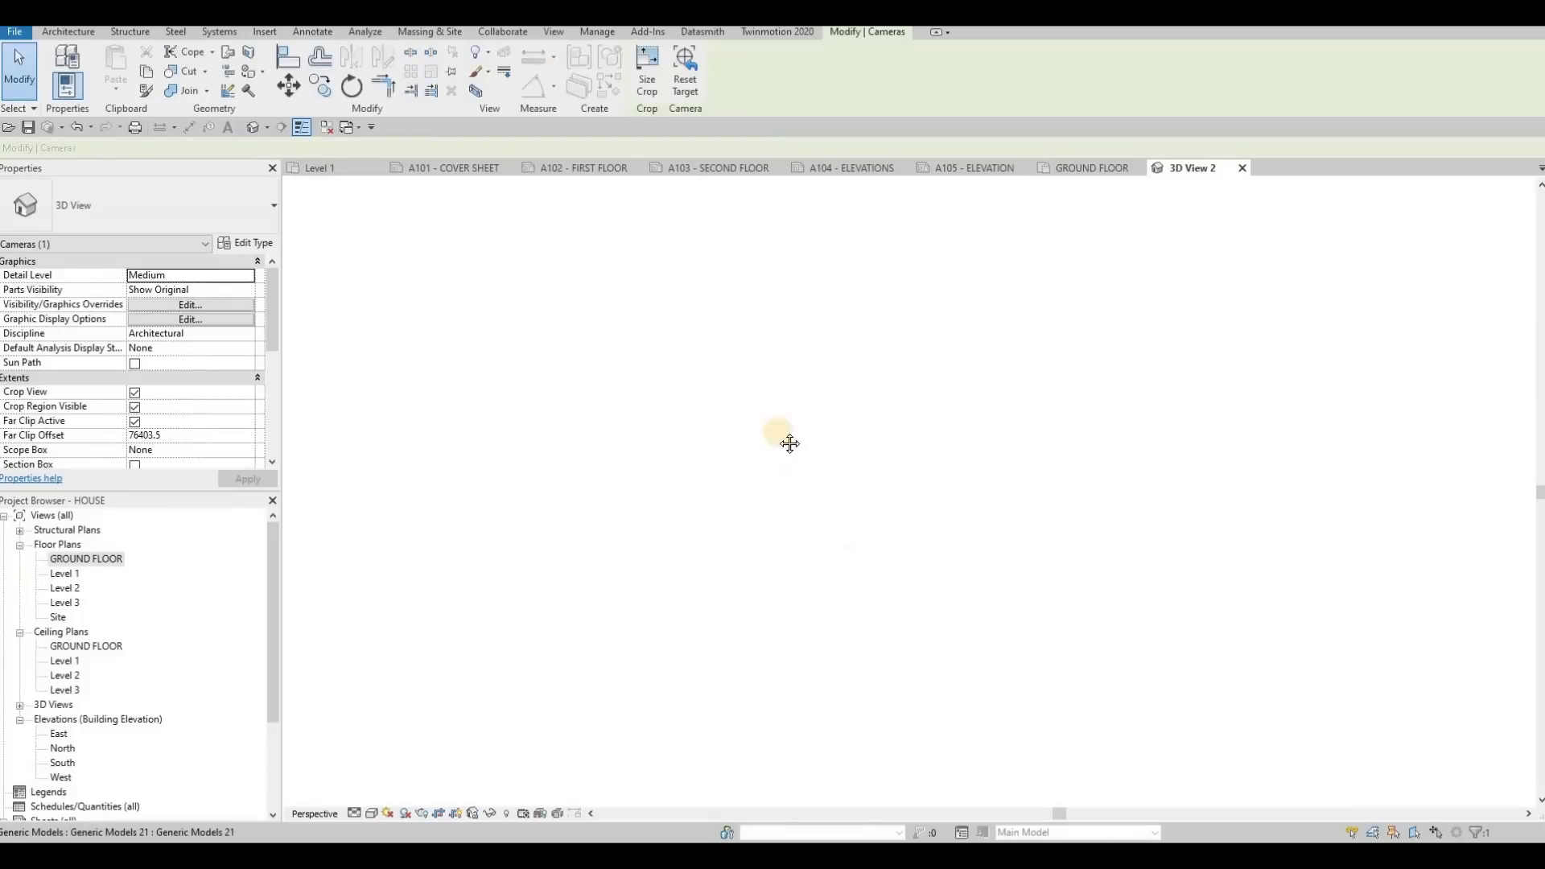
# Extend the perspective view's crop region above the roof and past the right side of the house, and trim its lower edge slightly
pyautogui.moveTo(786, 441); pyautogui.dragTo(689, 427, button='middle')
pyautogui.scroll(-5, 690, 426)
pyautogui.moveTo(867, 445); pyautogui.dragTo(992, 436)
pyautogui.moveTo(788, 337); pyautogui.dragTo(797, 252)
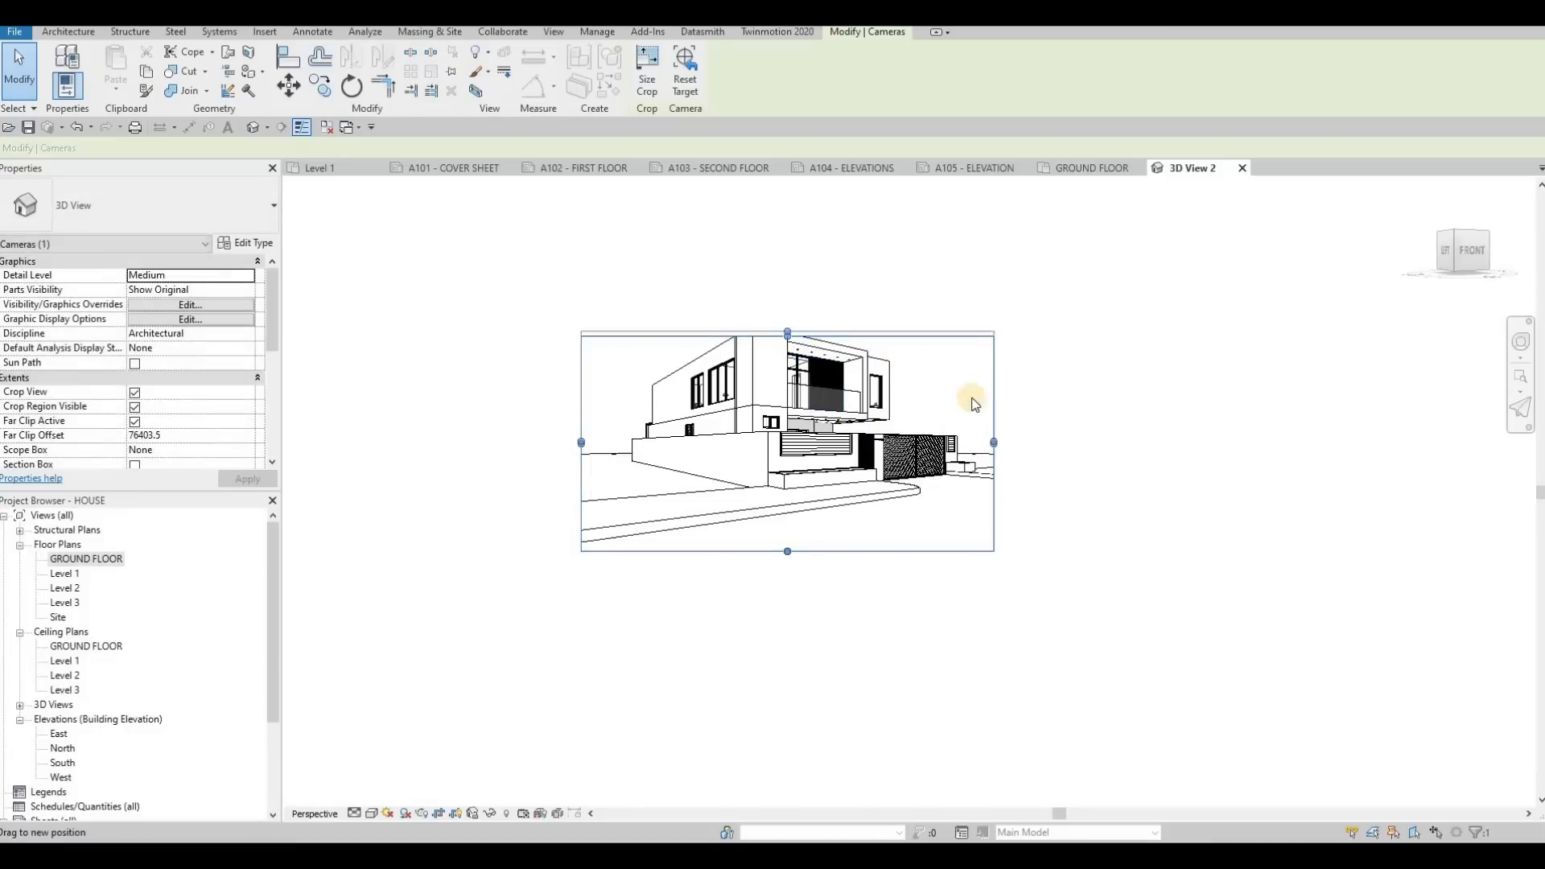
pyautogui.moveTo(994, 398); pyautogui.dragTo(1020, 392)
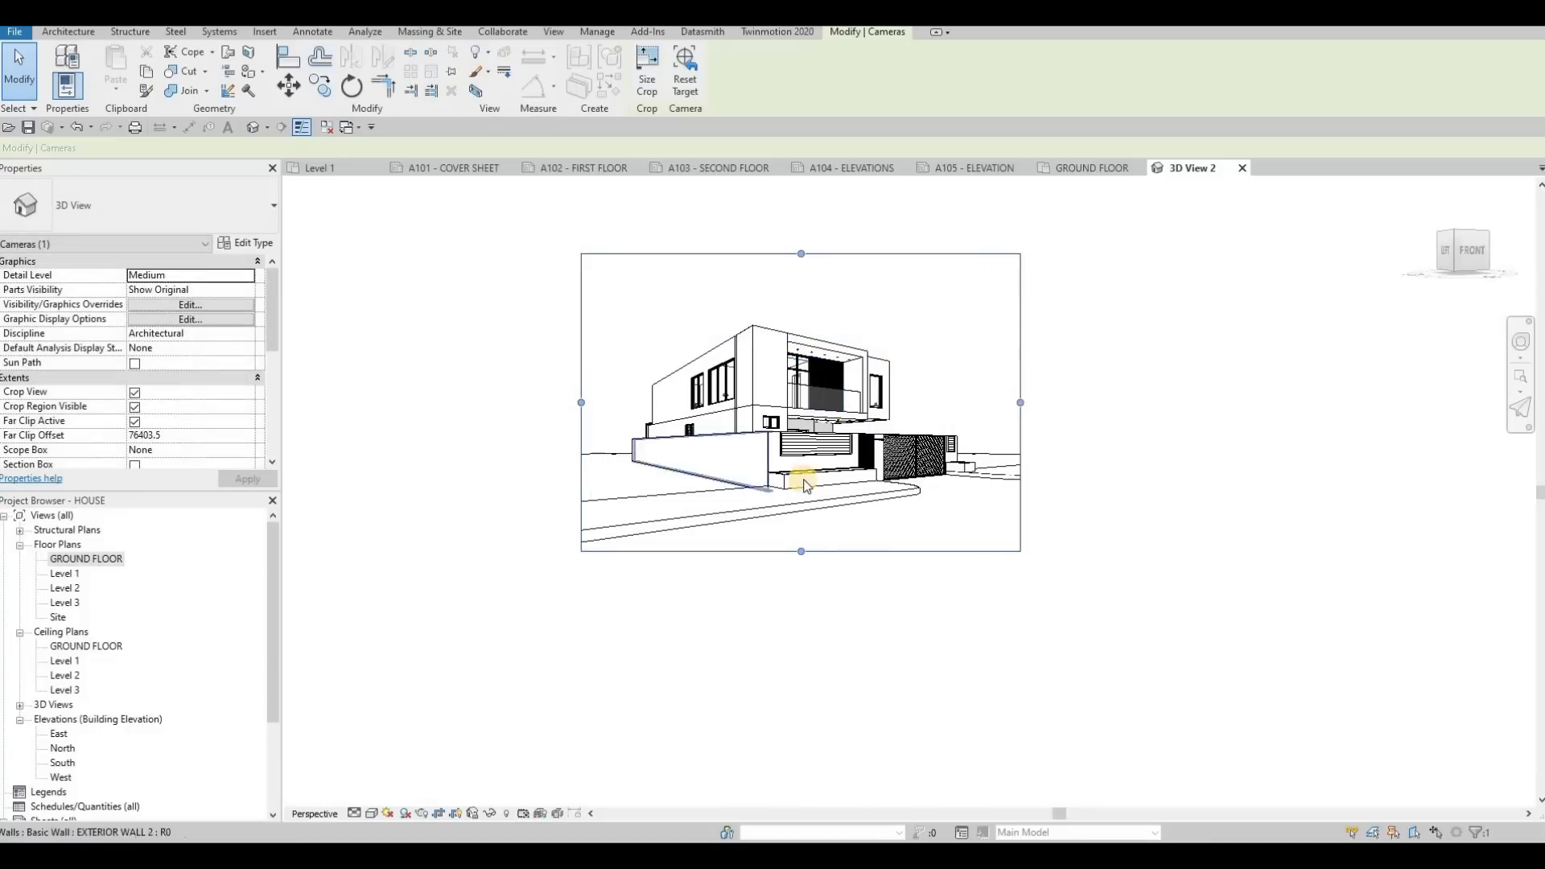
pyautogui.moveTo(801, 551); pyautogui.dragTo(799, 532)
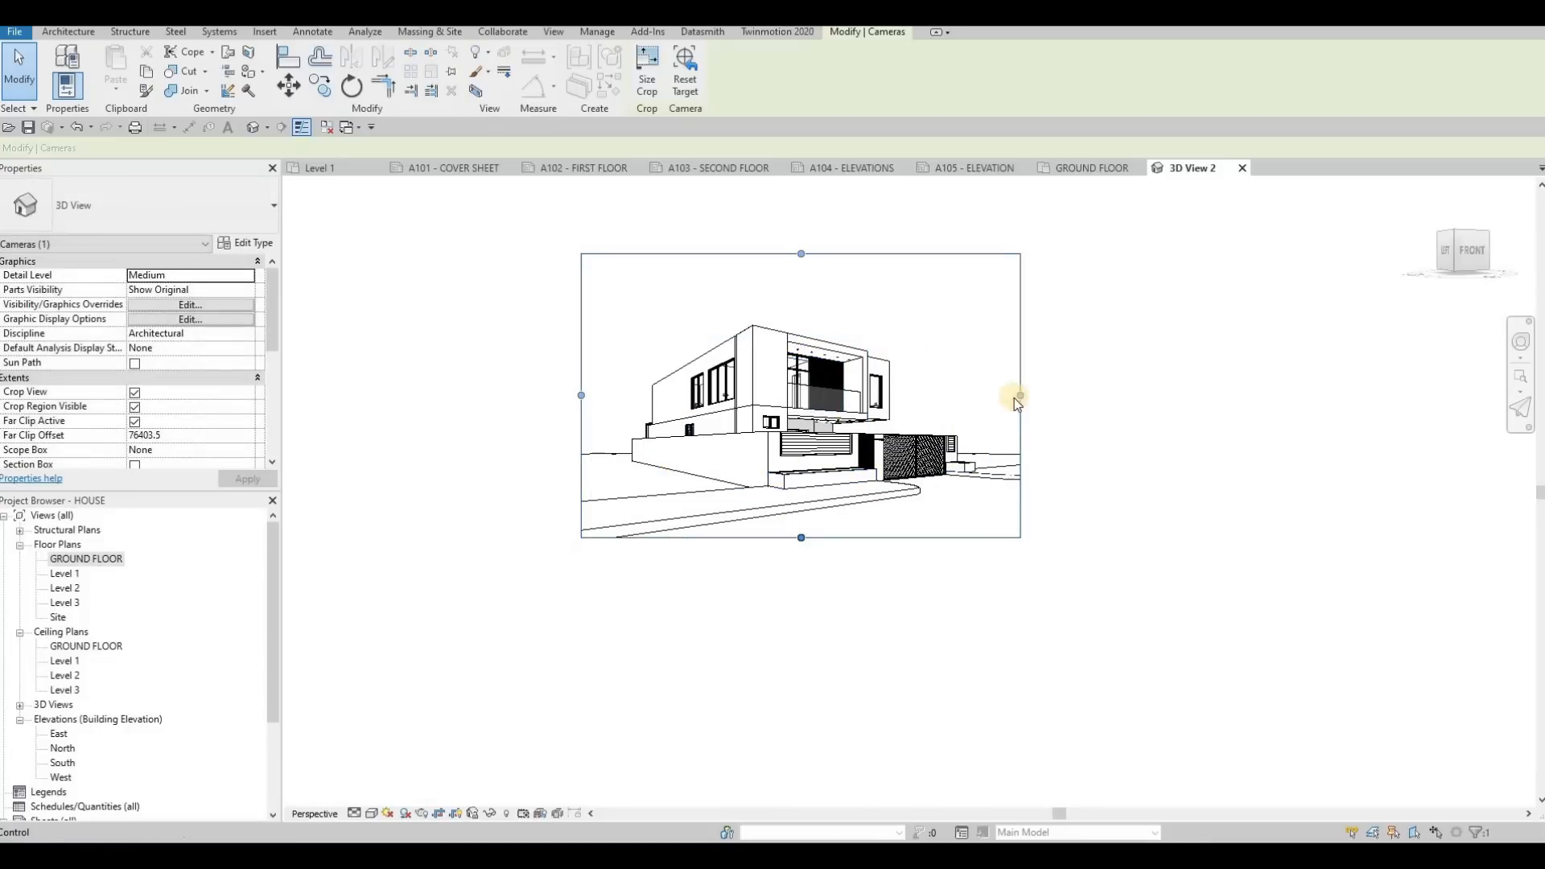
pyautogui.moveTo(1020, 396); pyautogui.dragTo(1040, 395)
pyautogui.click(371, 813)
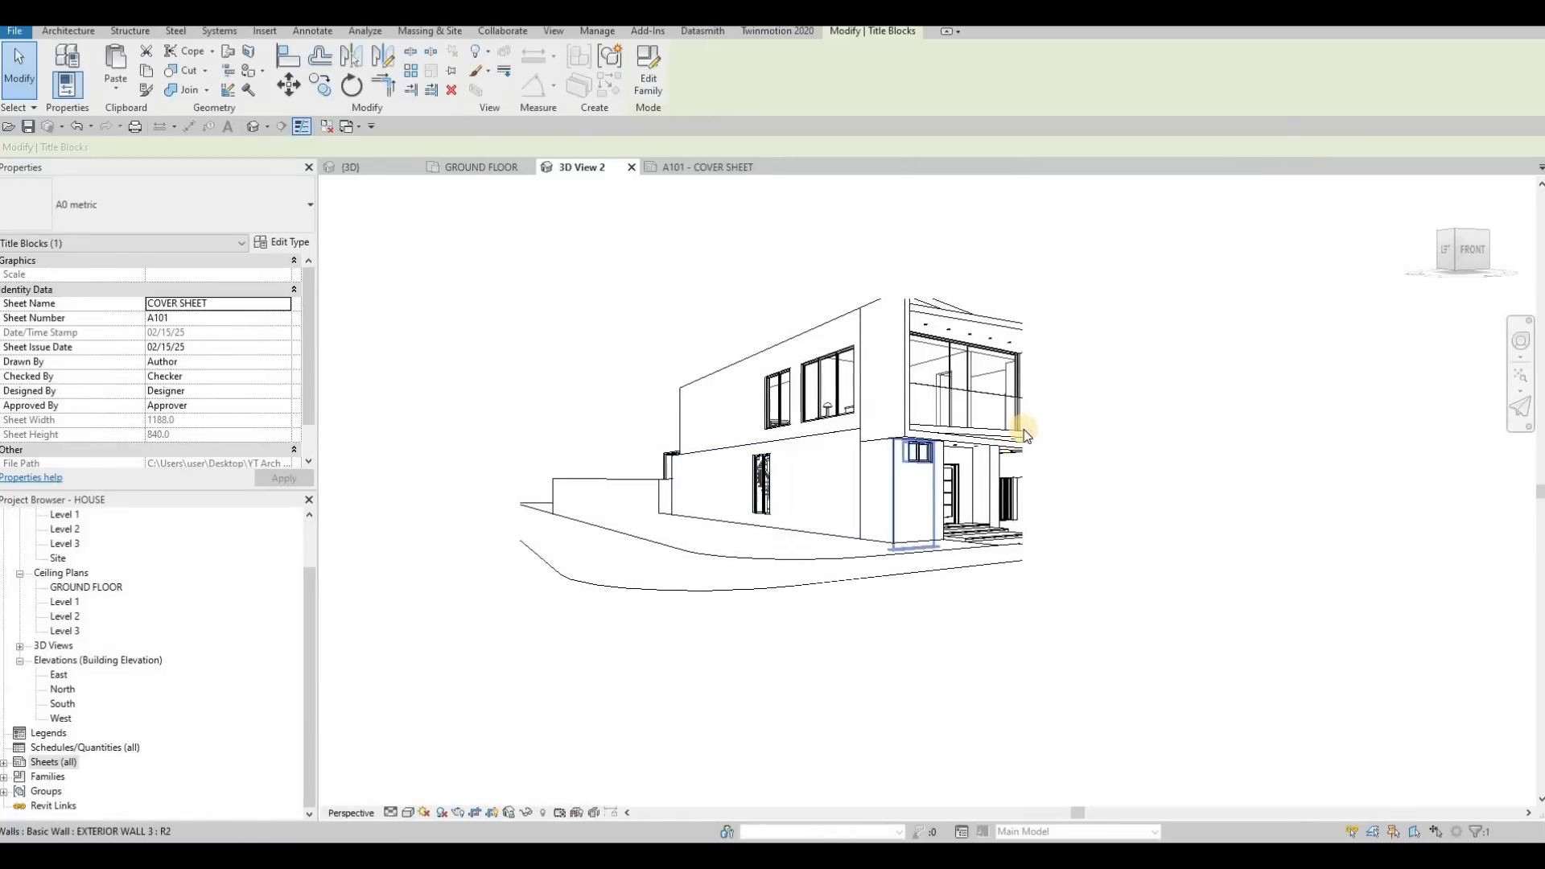
# Reshape the camera view's crop region to frame the whole house, trimming the left and lower edges, and set the visual style to Realistic
pyautogui.click(1023, 486)
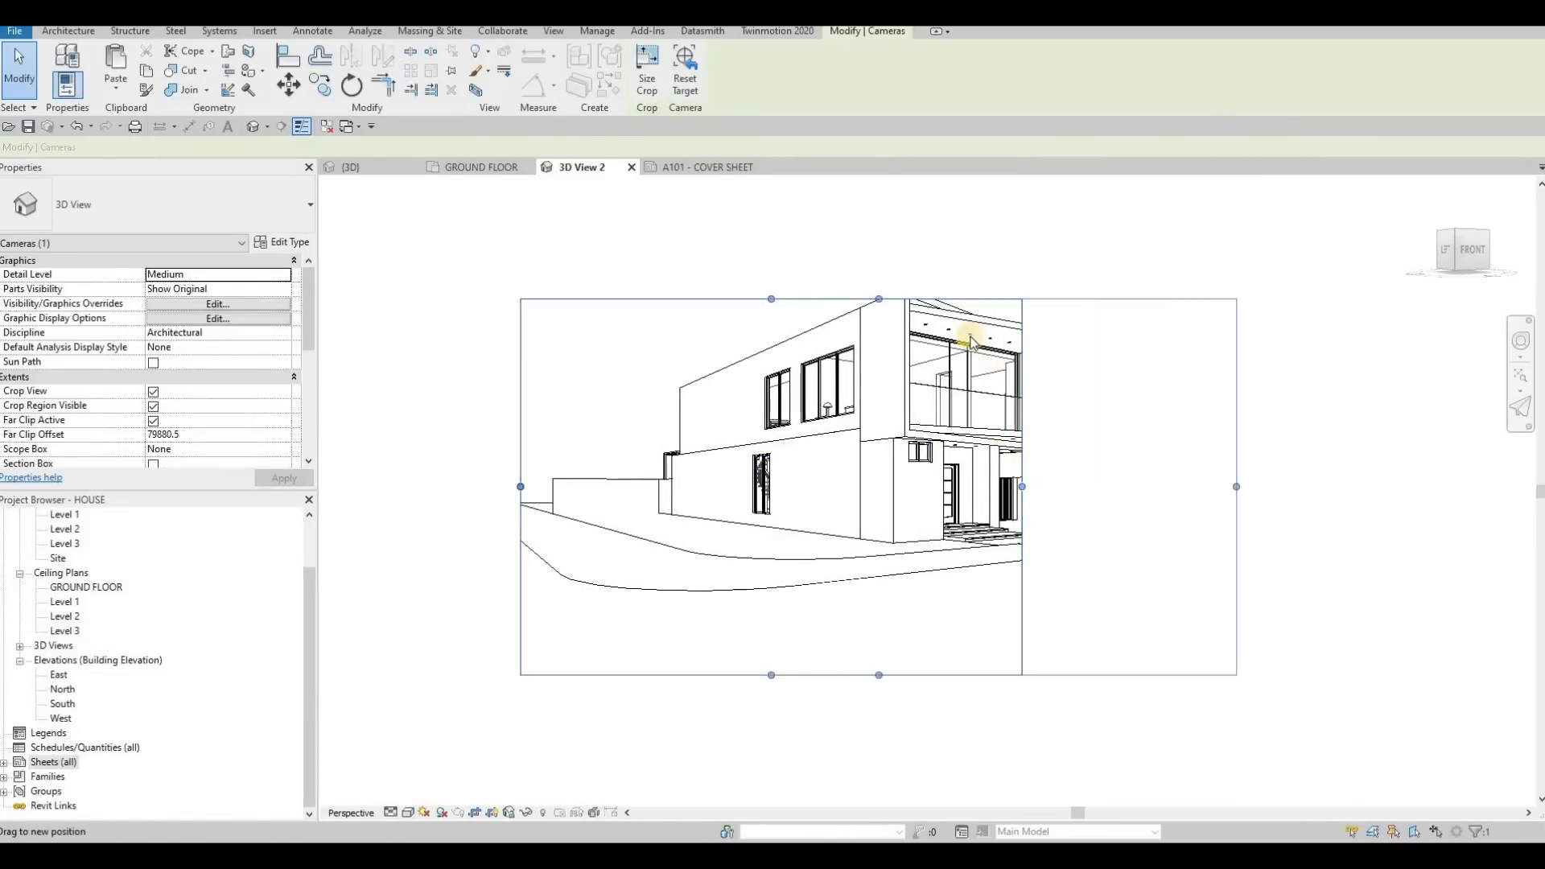
pyautogui.moveTo(1022, 486); pyautogui.dragTo(1294, 484)
pyautogui.moveTo(907, 298); pyautogui.dragTo(912, 209)
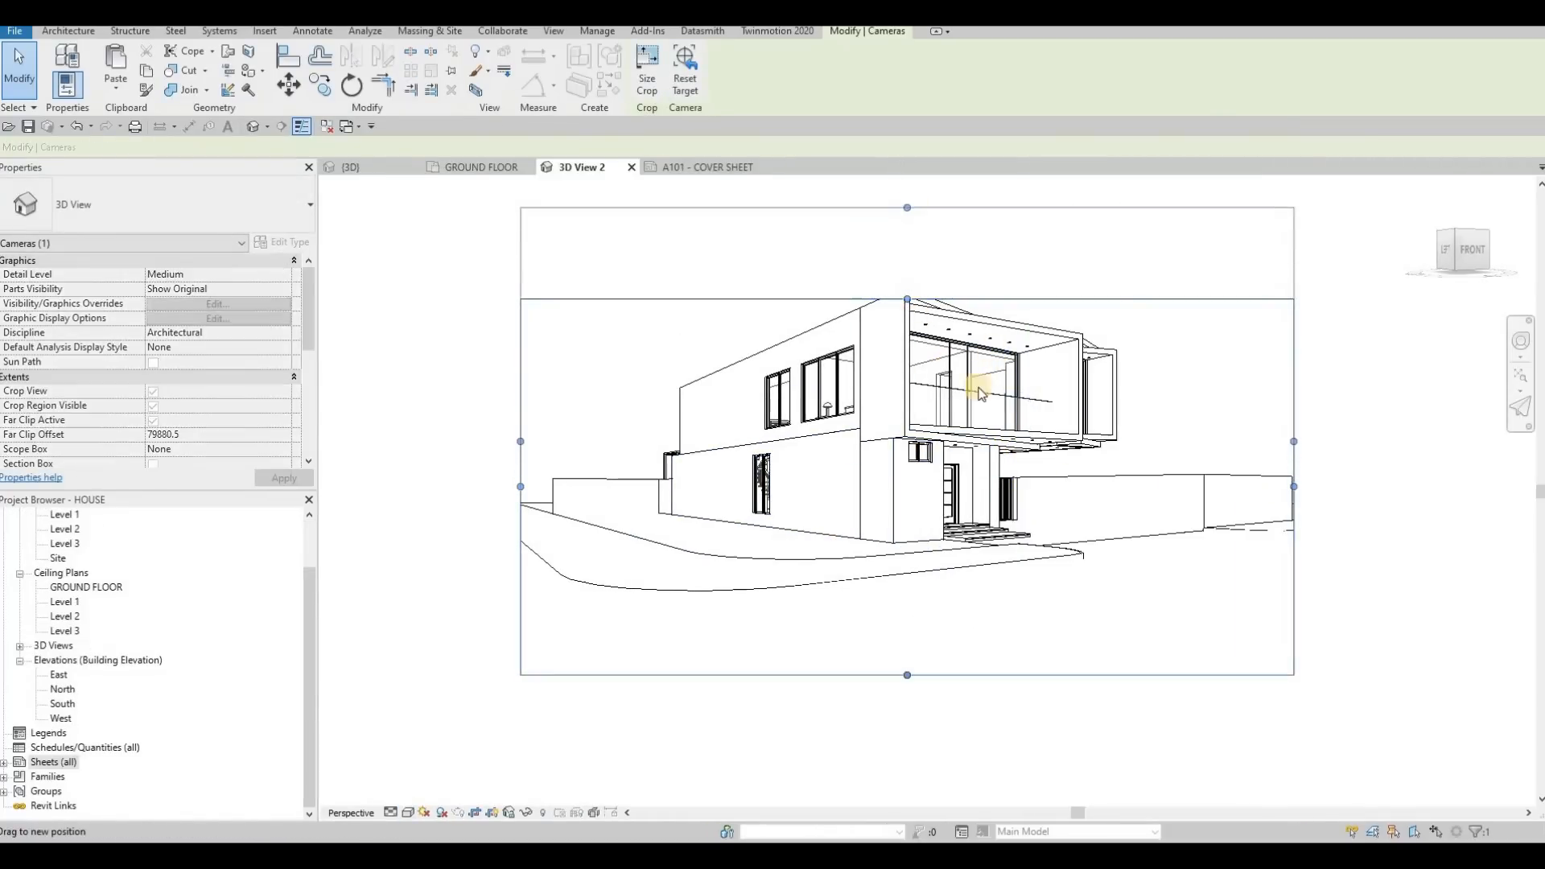
pyautogui.moveTo(521, 442); pyautogui.dragTo(556, 442)
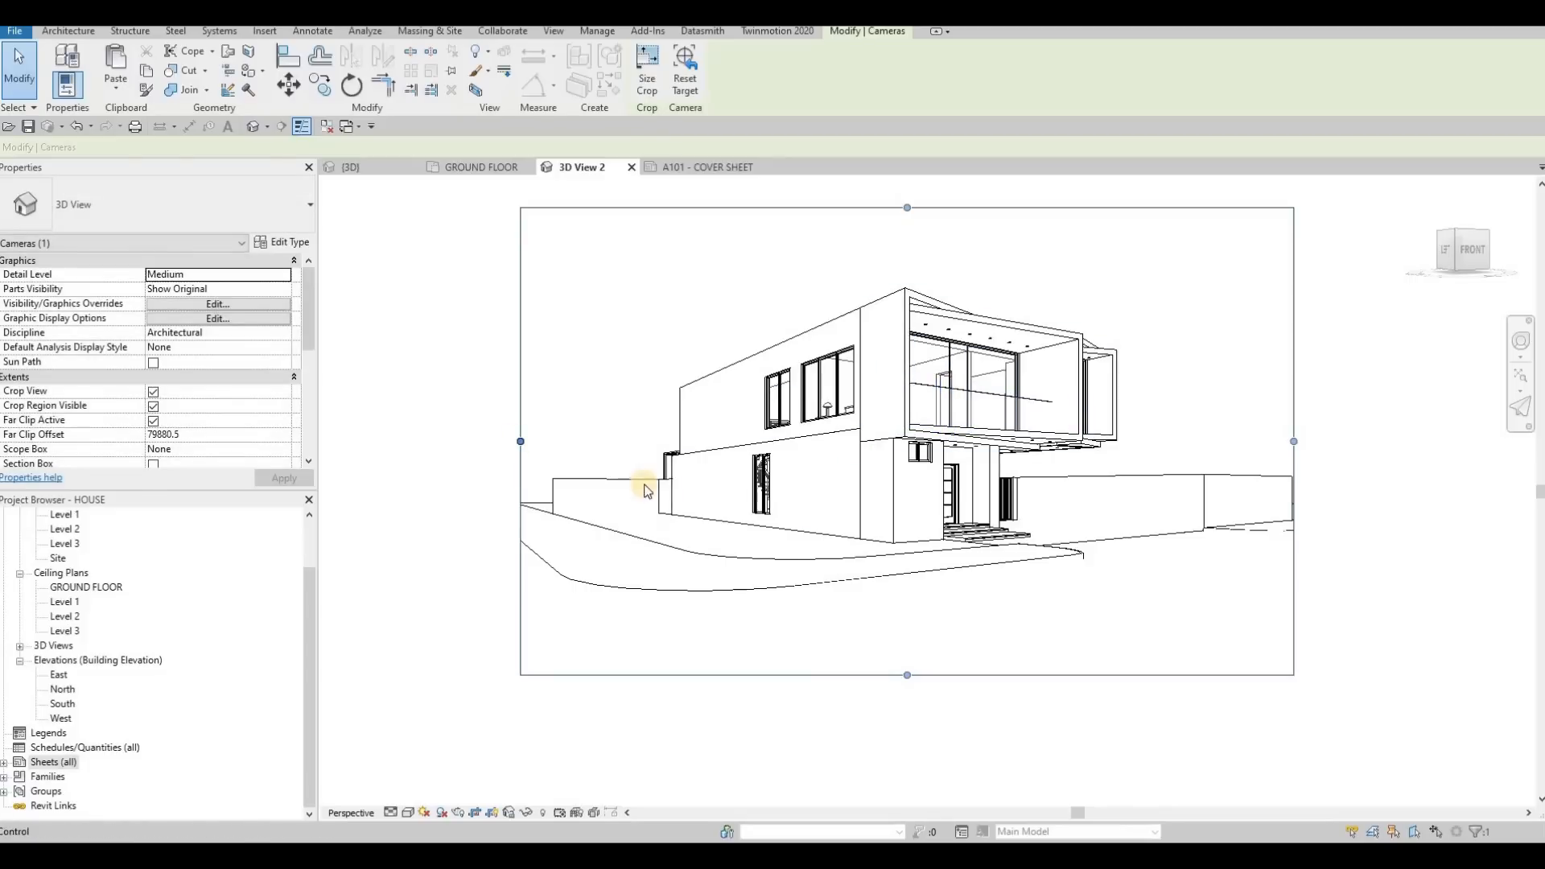
pyautogui.moveTo(955, 629); pyautogui.dragTo(954, 628)
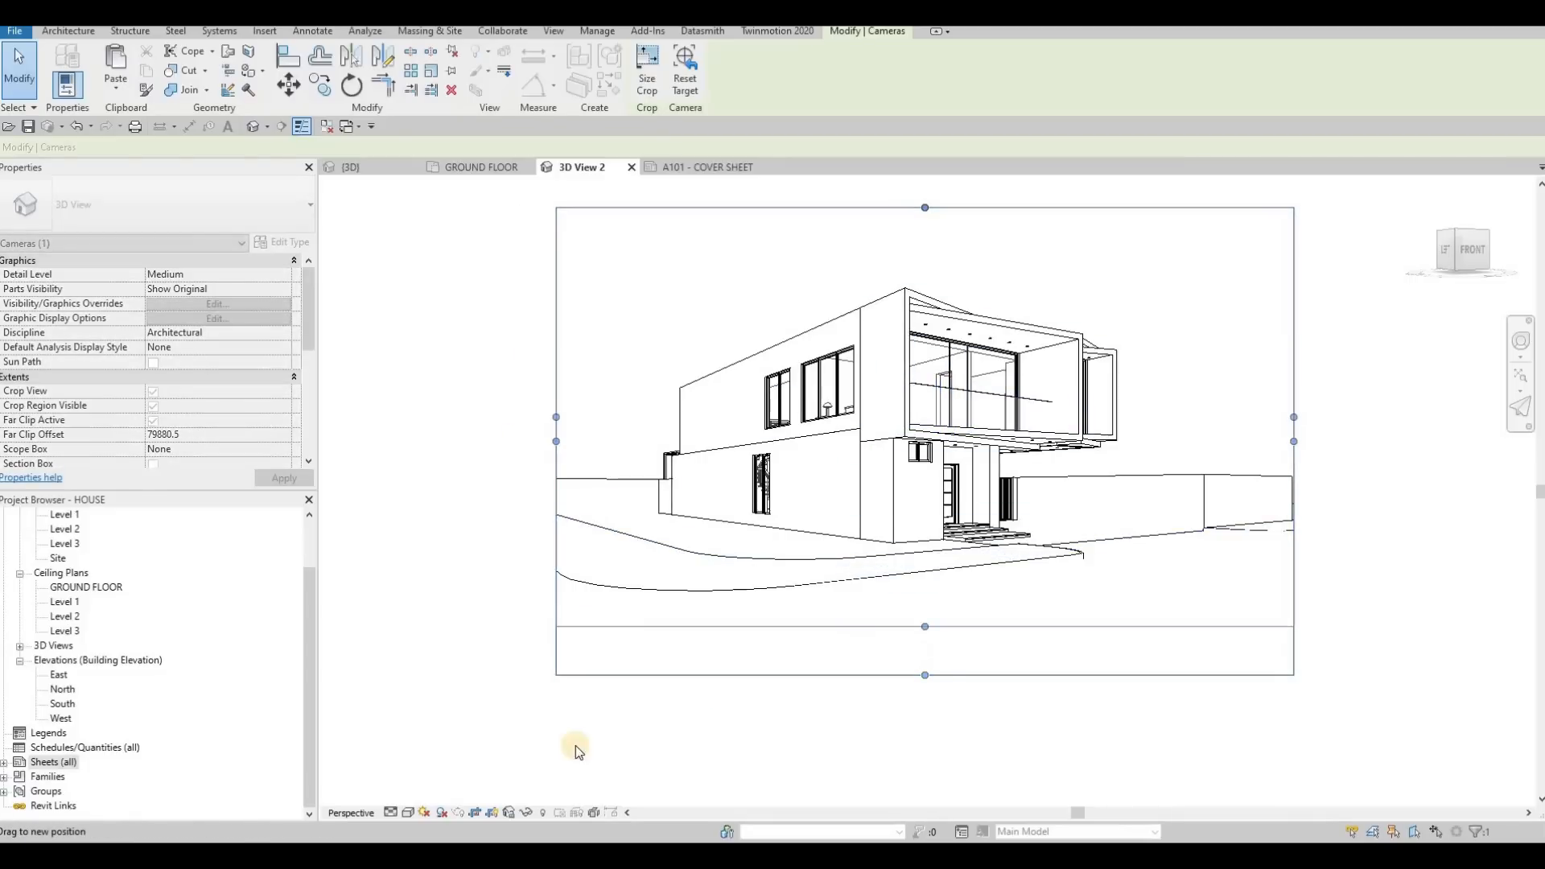
pyautogui.click(408, 812)
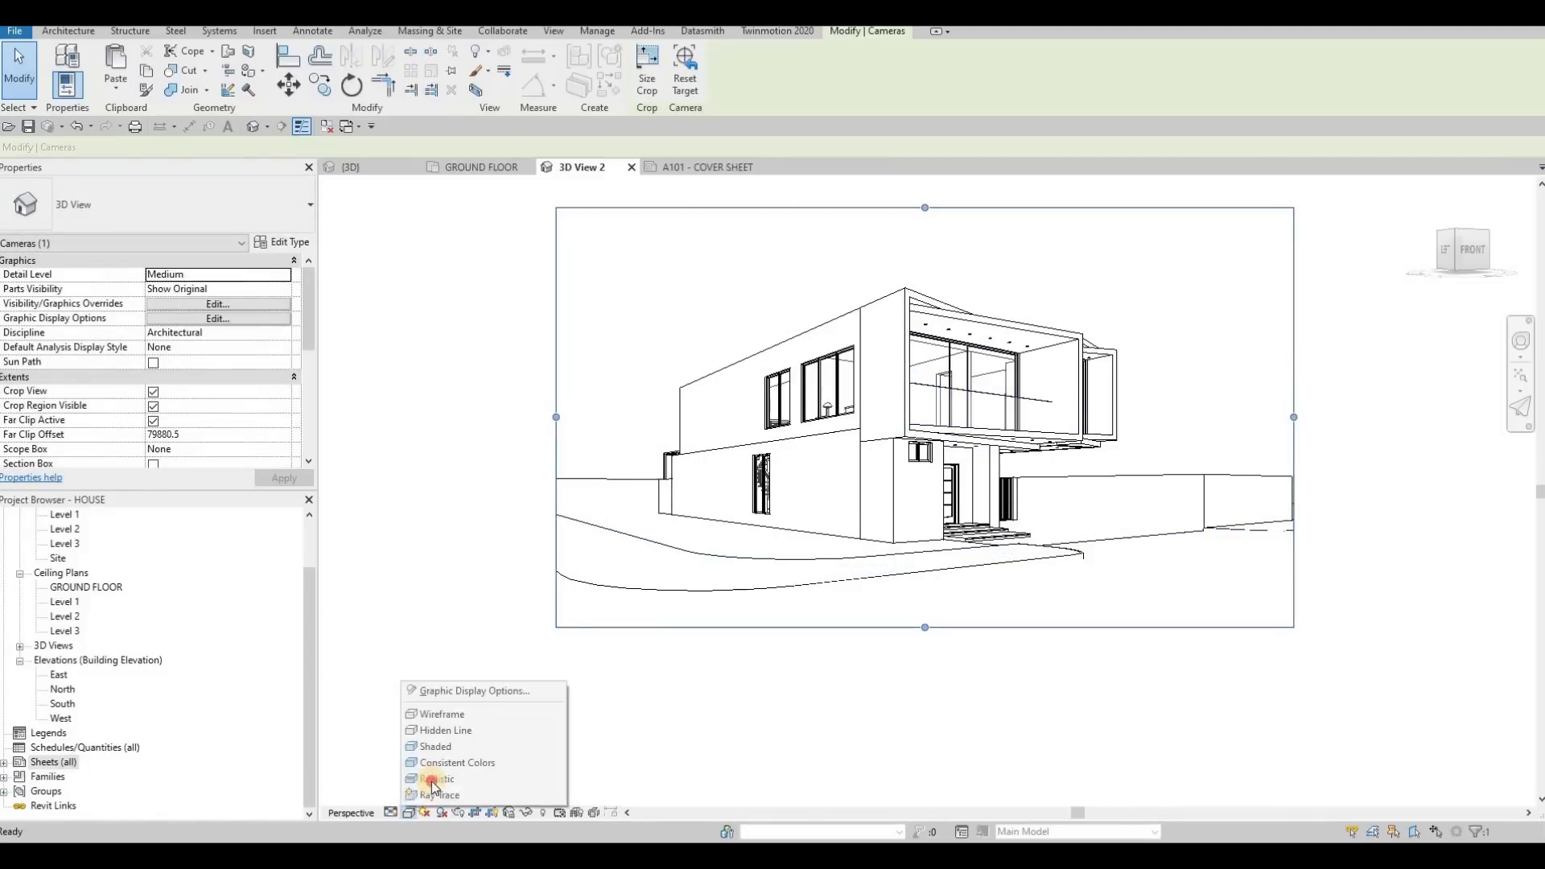
pyautogui.click(450, 785)
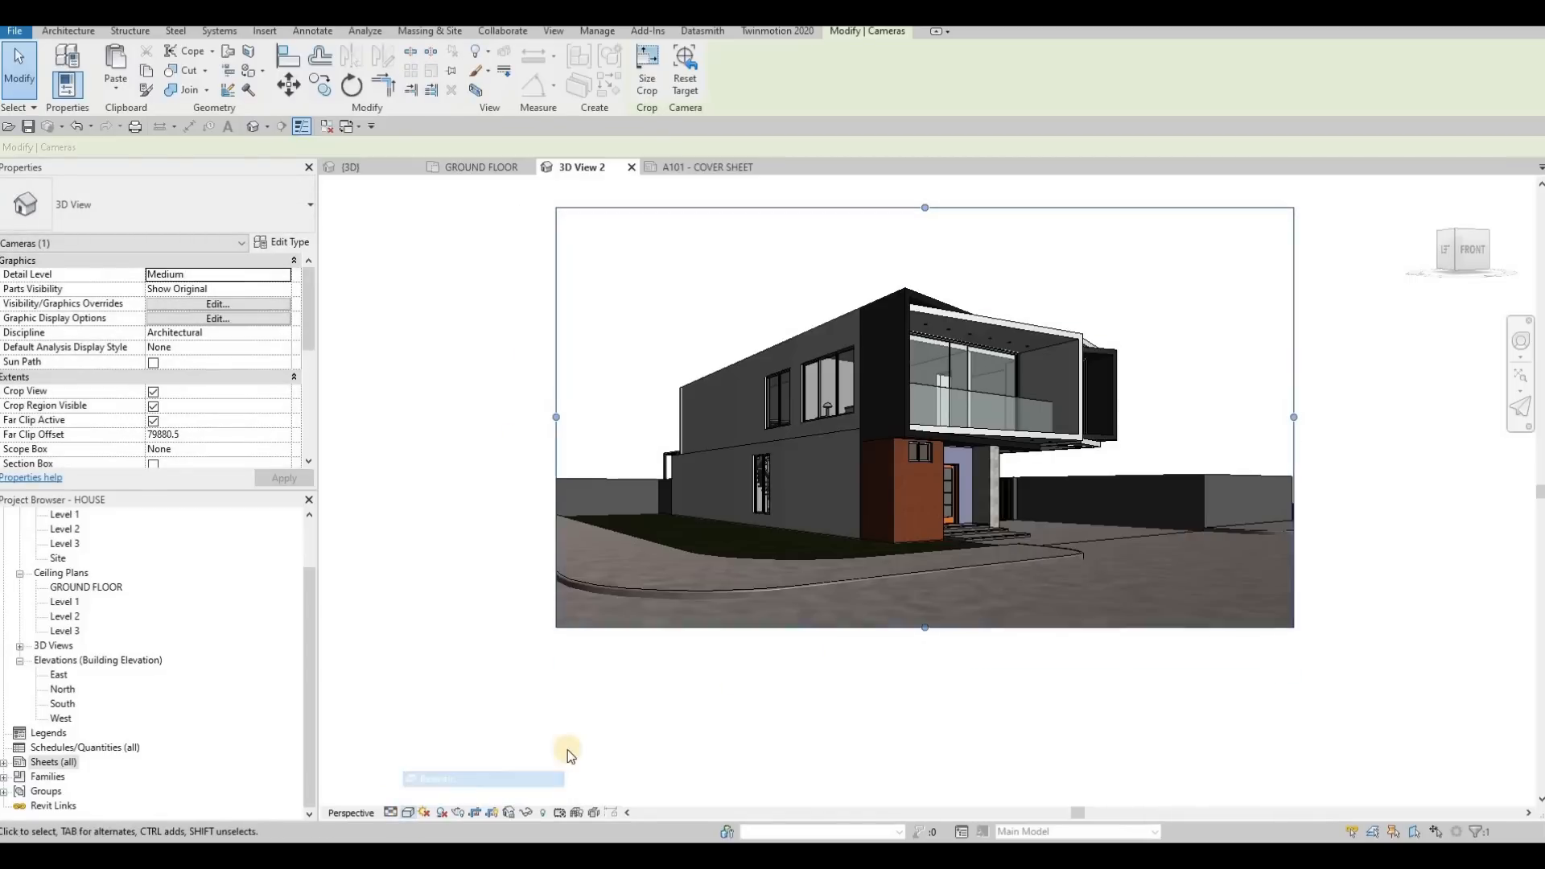
# Turn the sun path on in the camera view and switch it back off
pyautogui.click(424, 814)
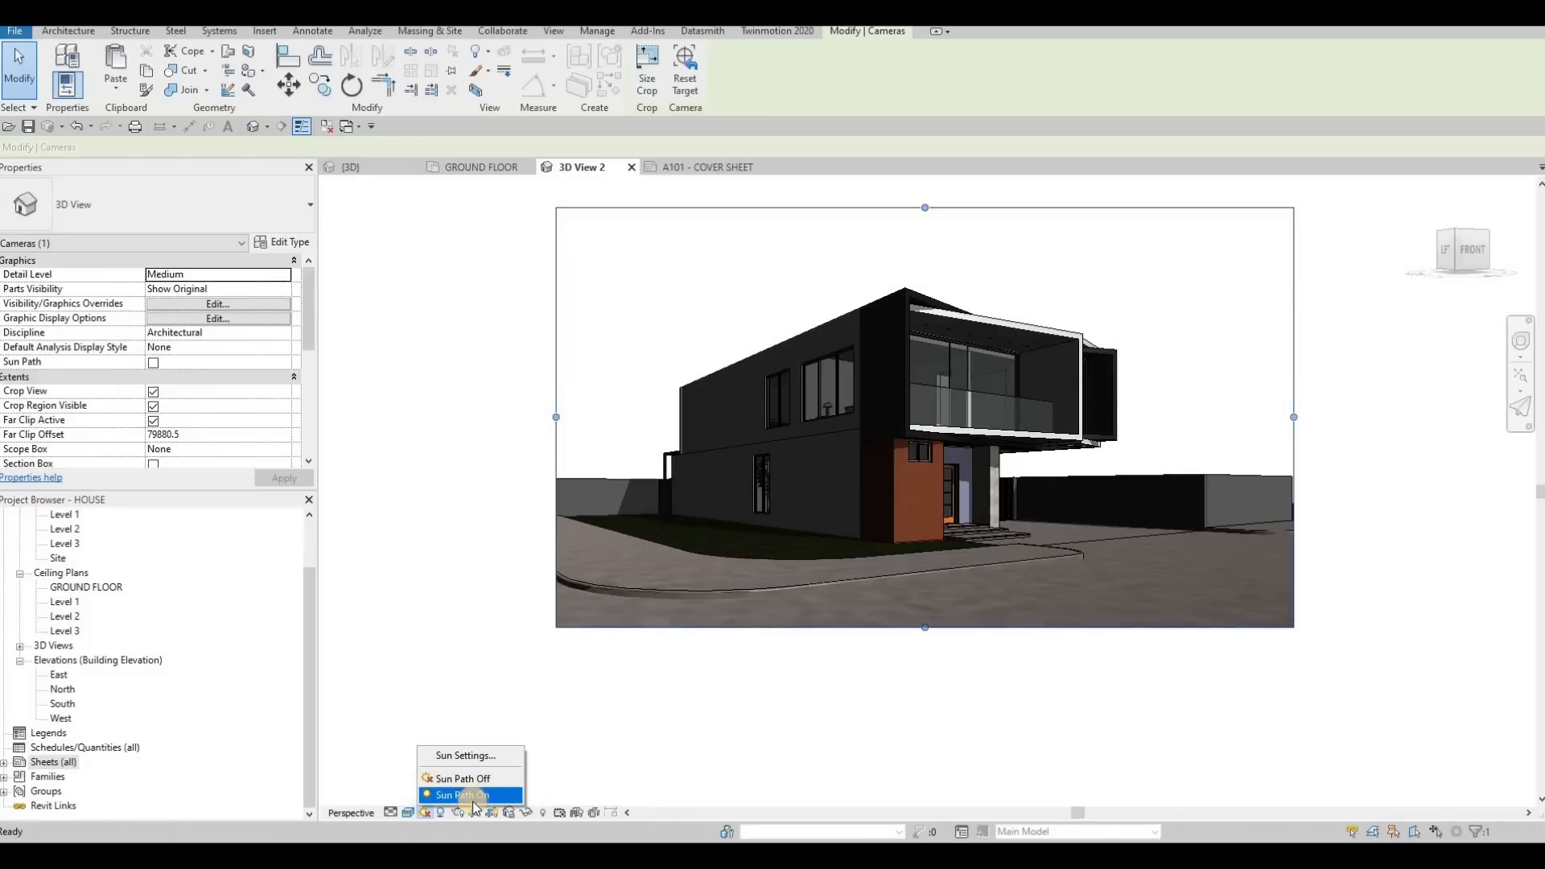
pyautogui.click(473, 797)
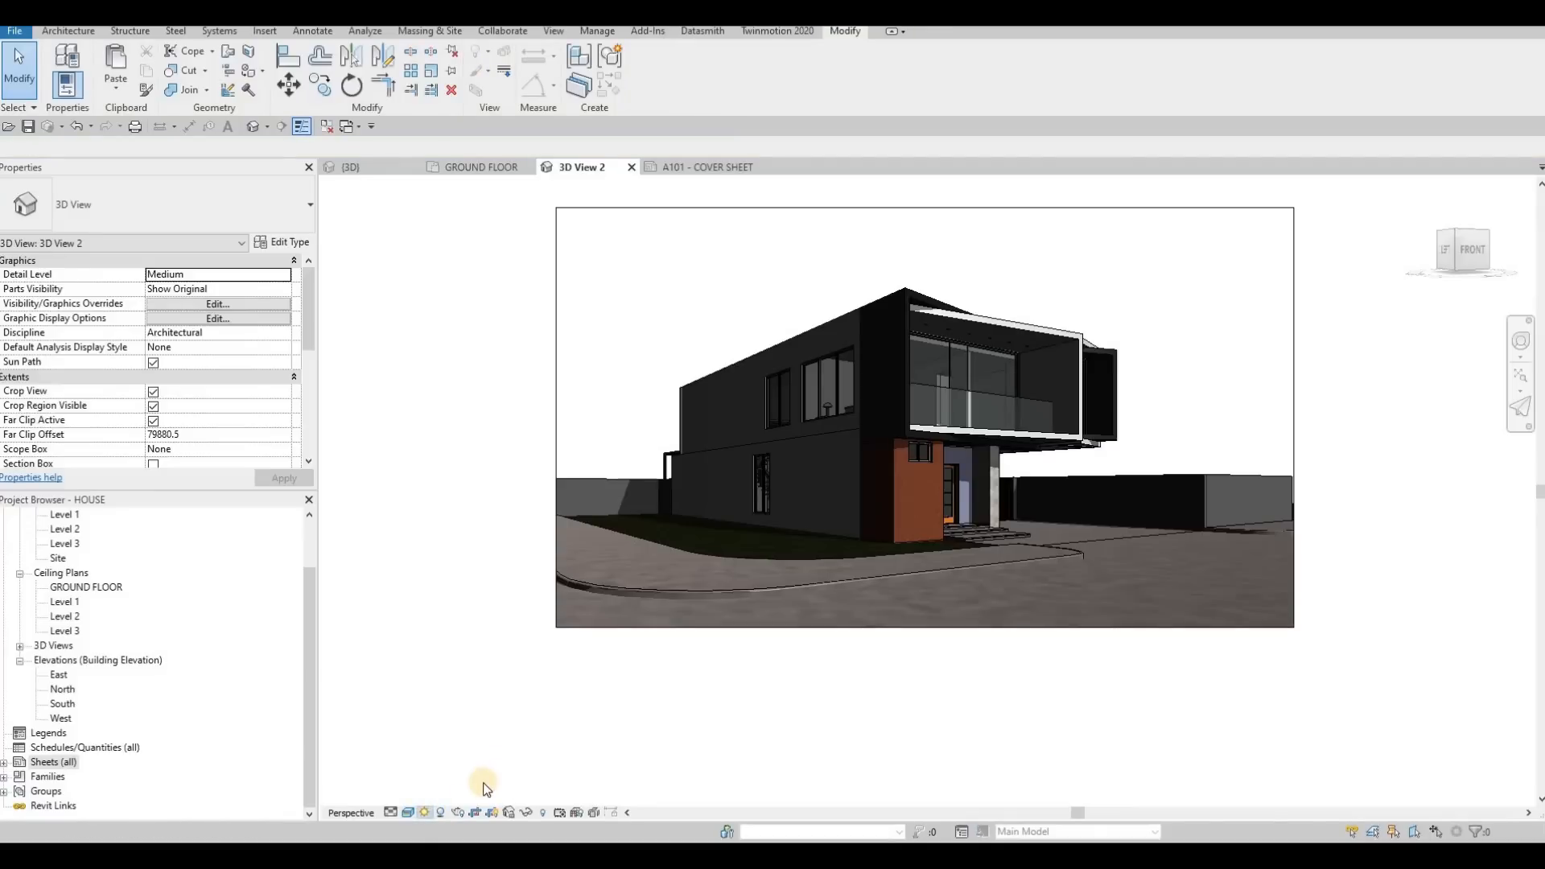
pyautogui.click(425, 813)
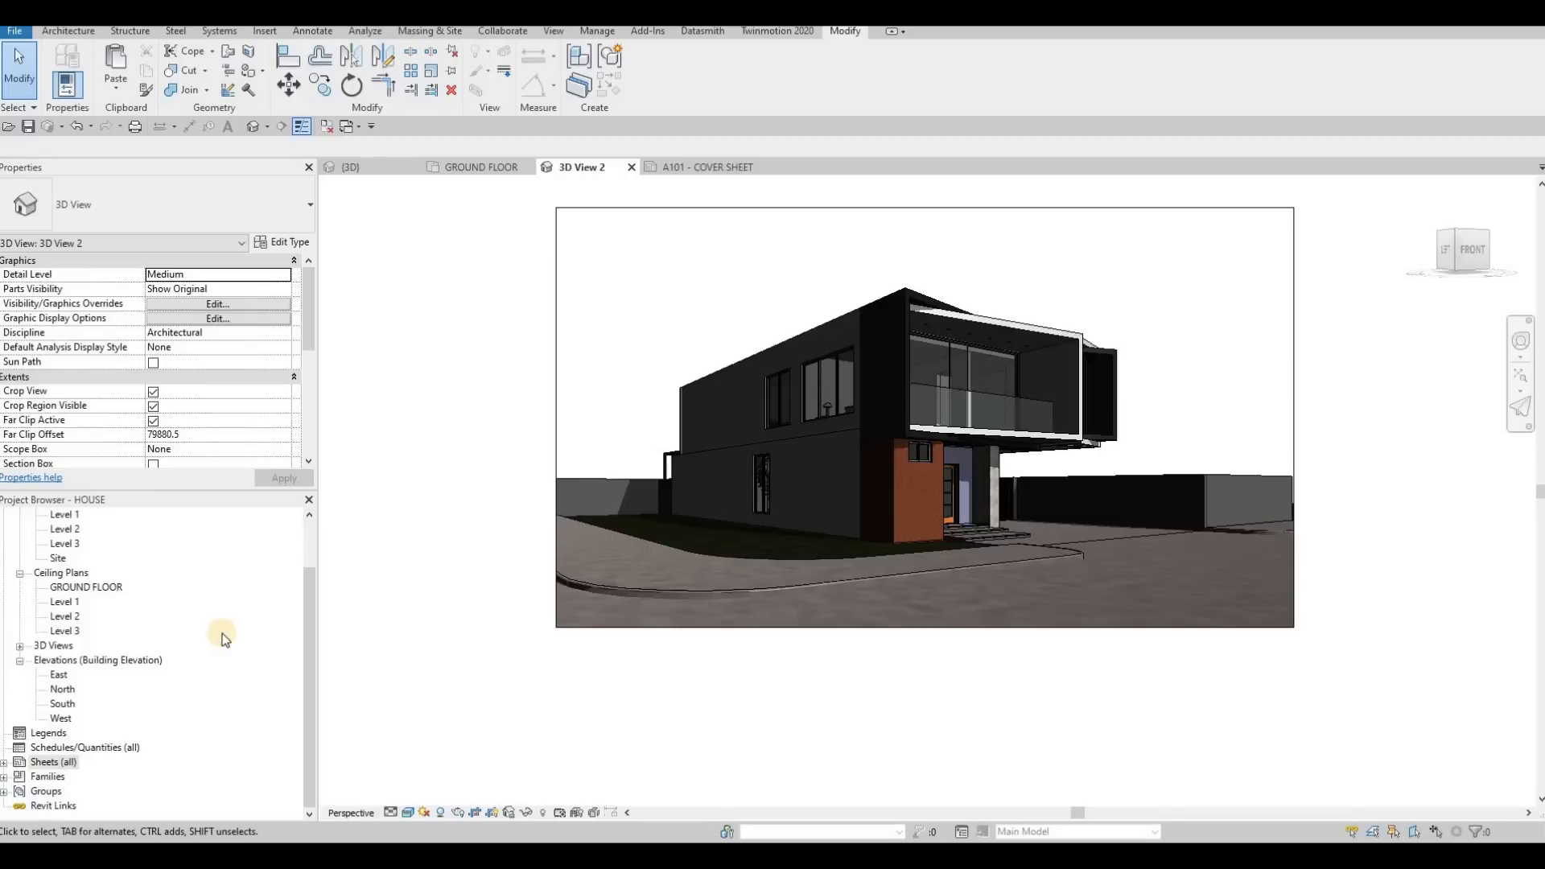
# Render the perspective view of the house with the quality setting kept at Draft
pyautogui.click(551, 31)
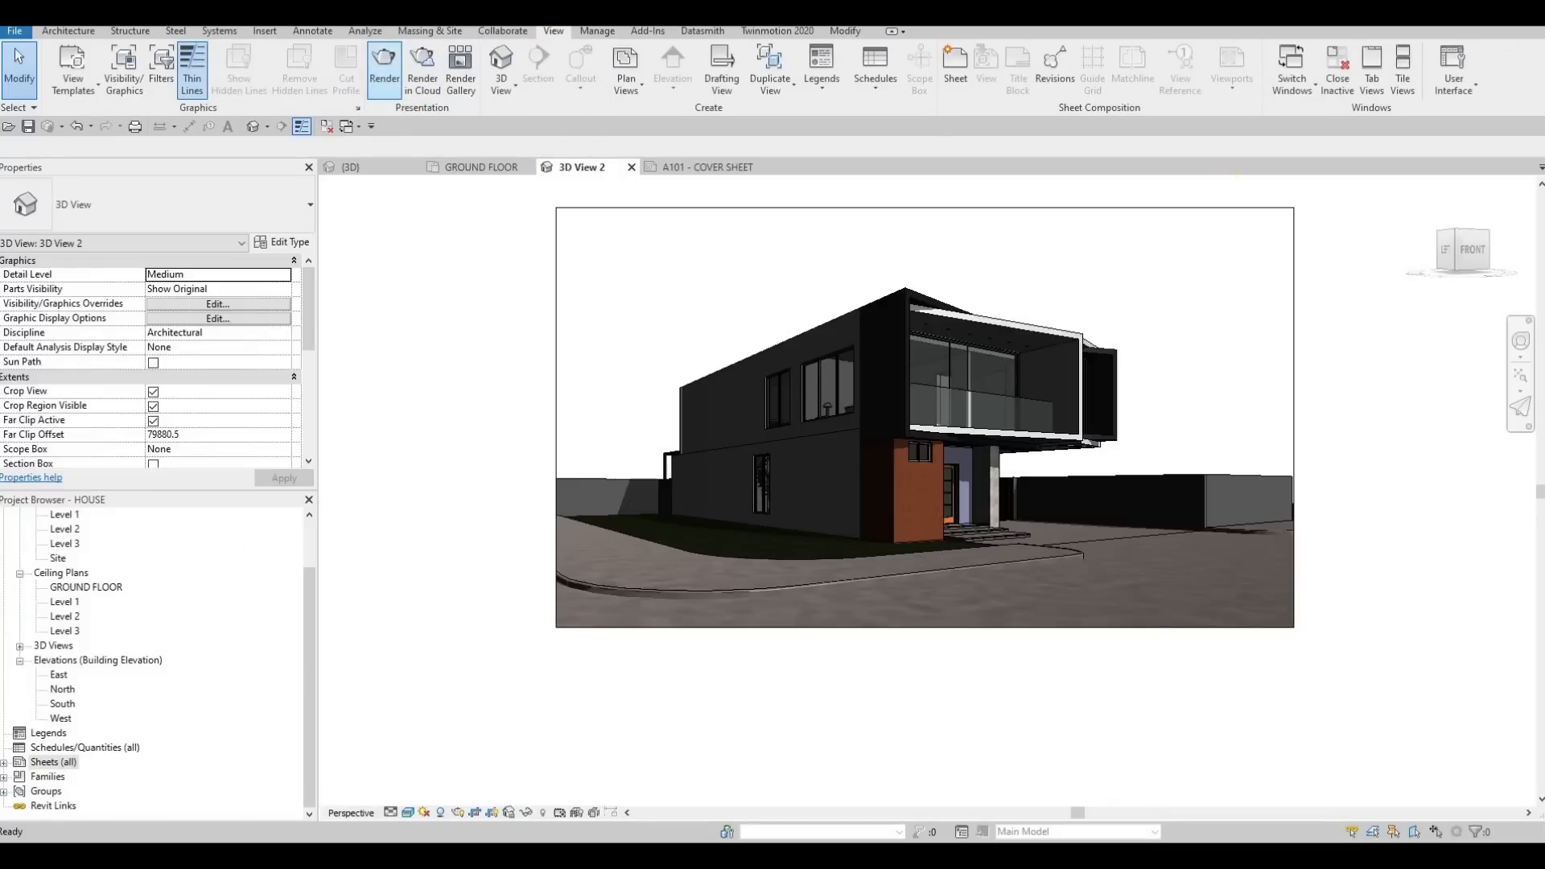
pyautogui.moveTo(1361, 121); pyautogui.dragTo(791, 154)
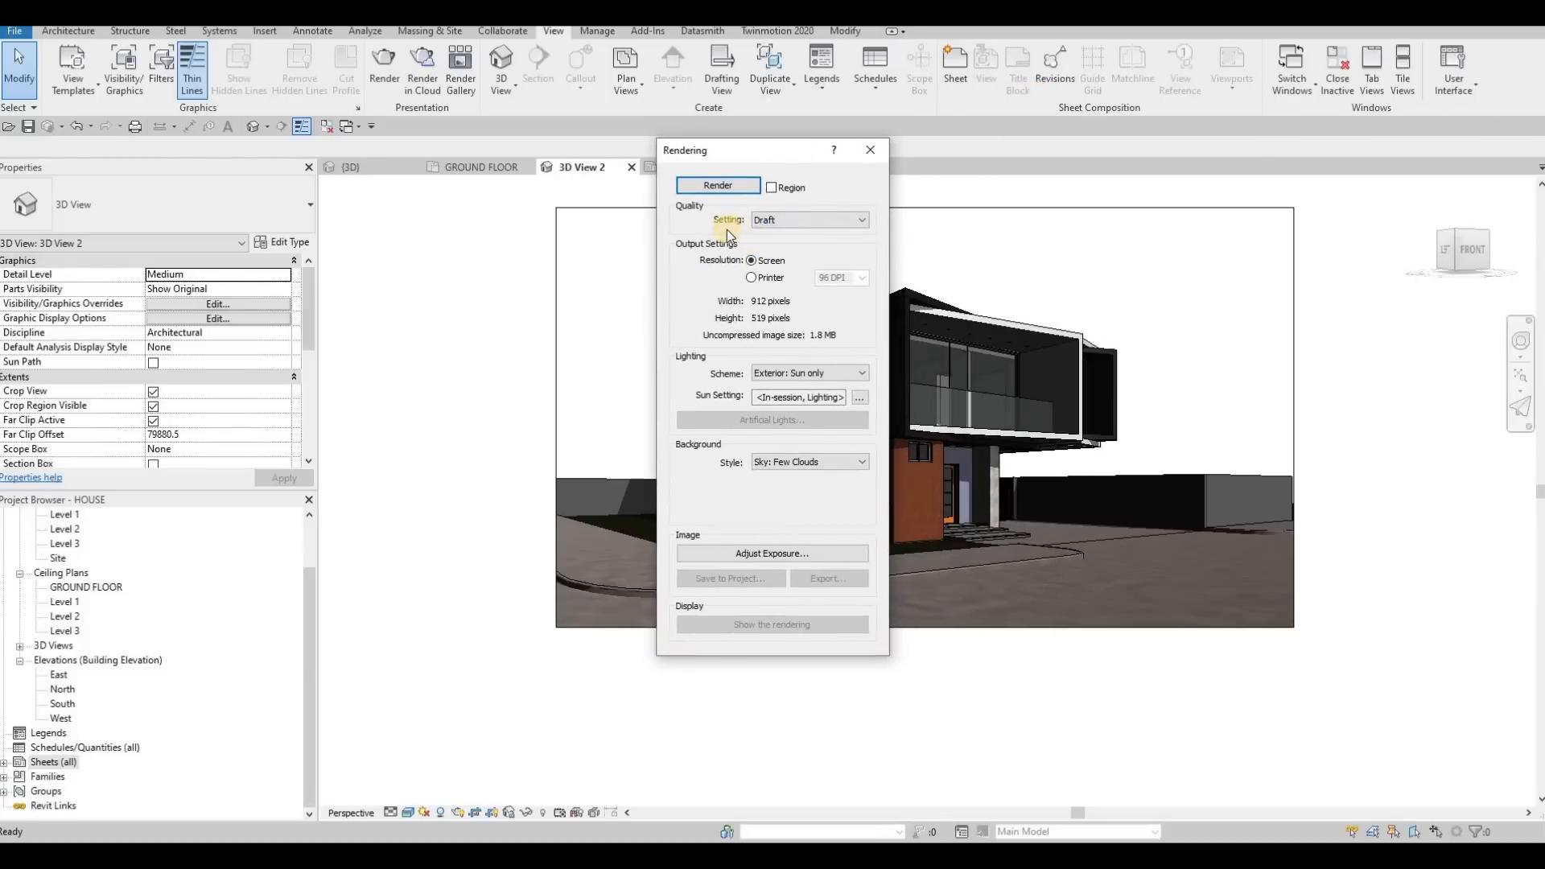
pyautogui.click(784, 222)
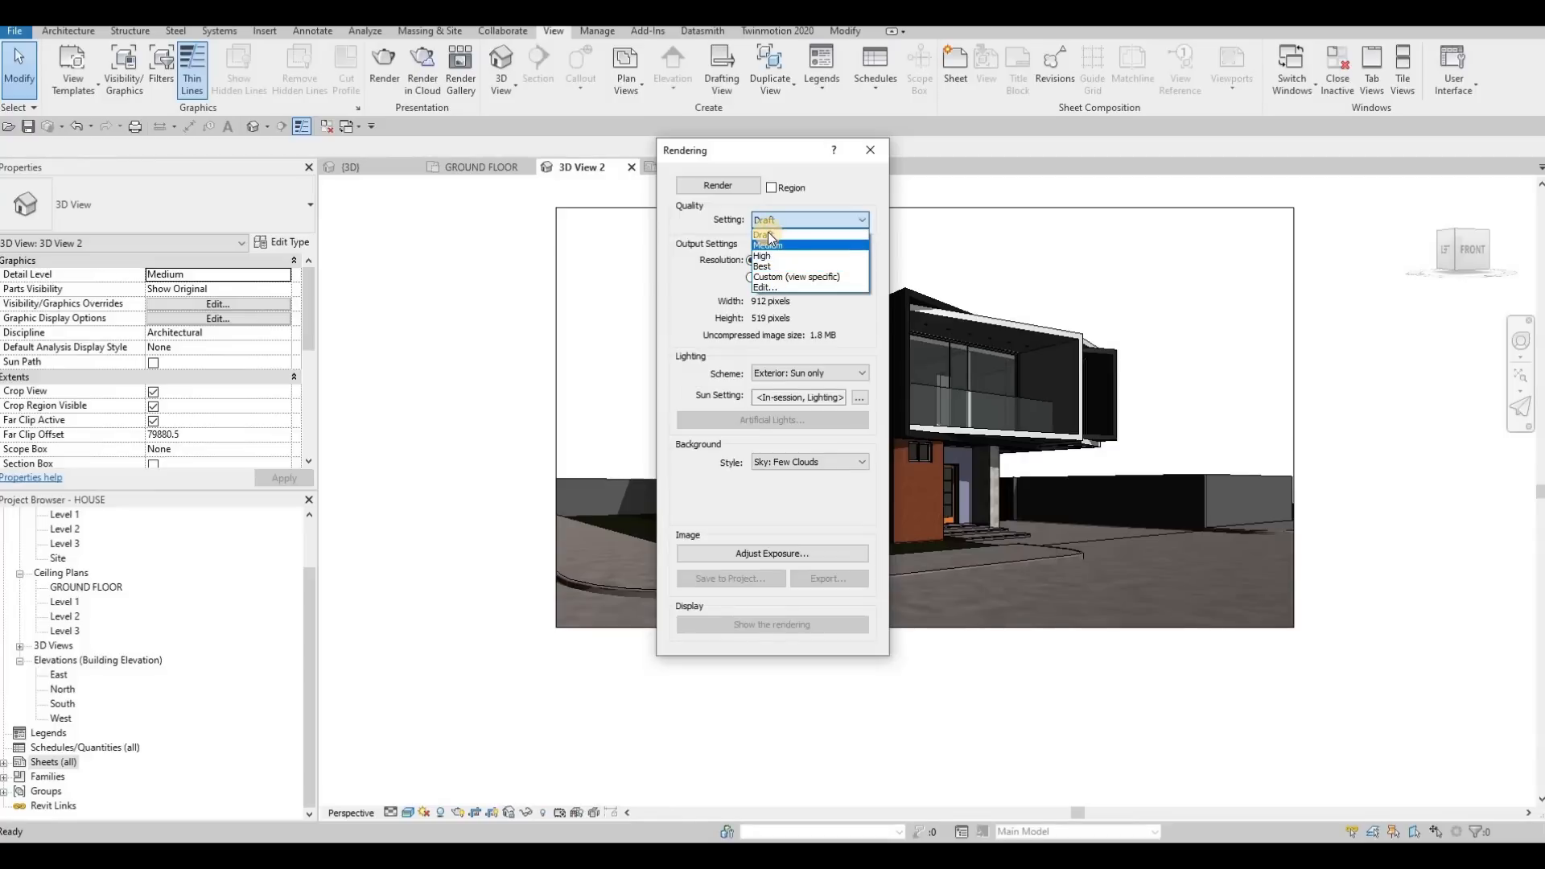
pyautogui.click(781, 234)
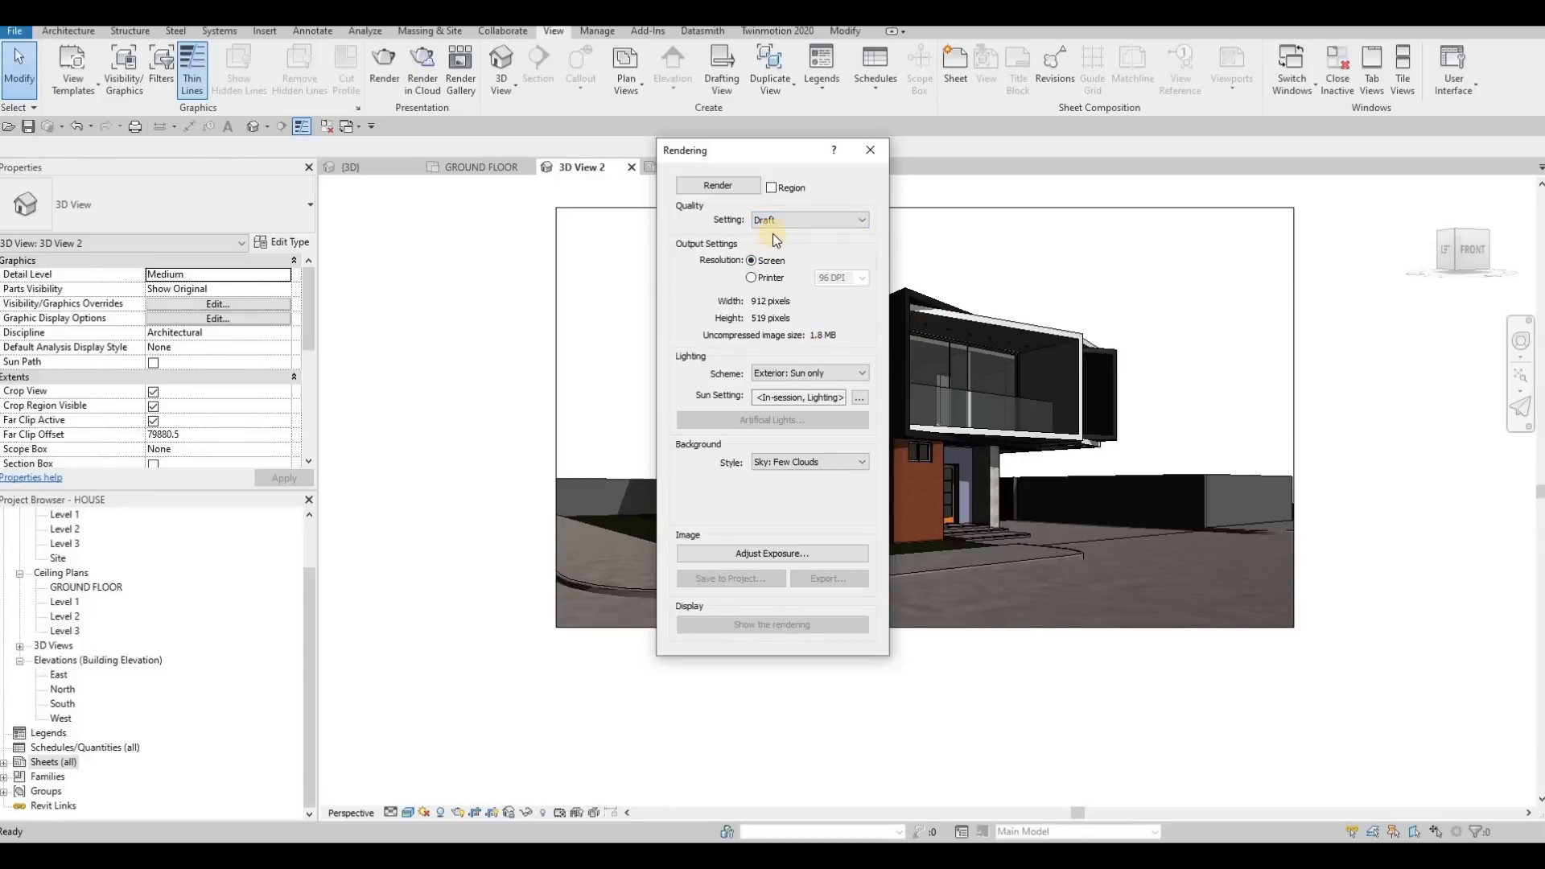
pyautogui.click(786, 225)
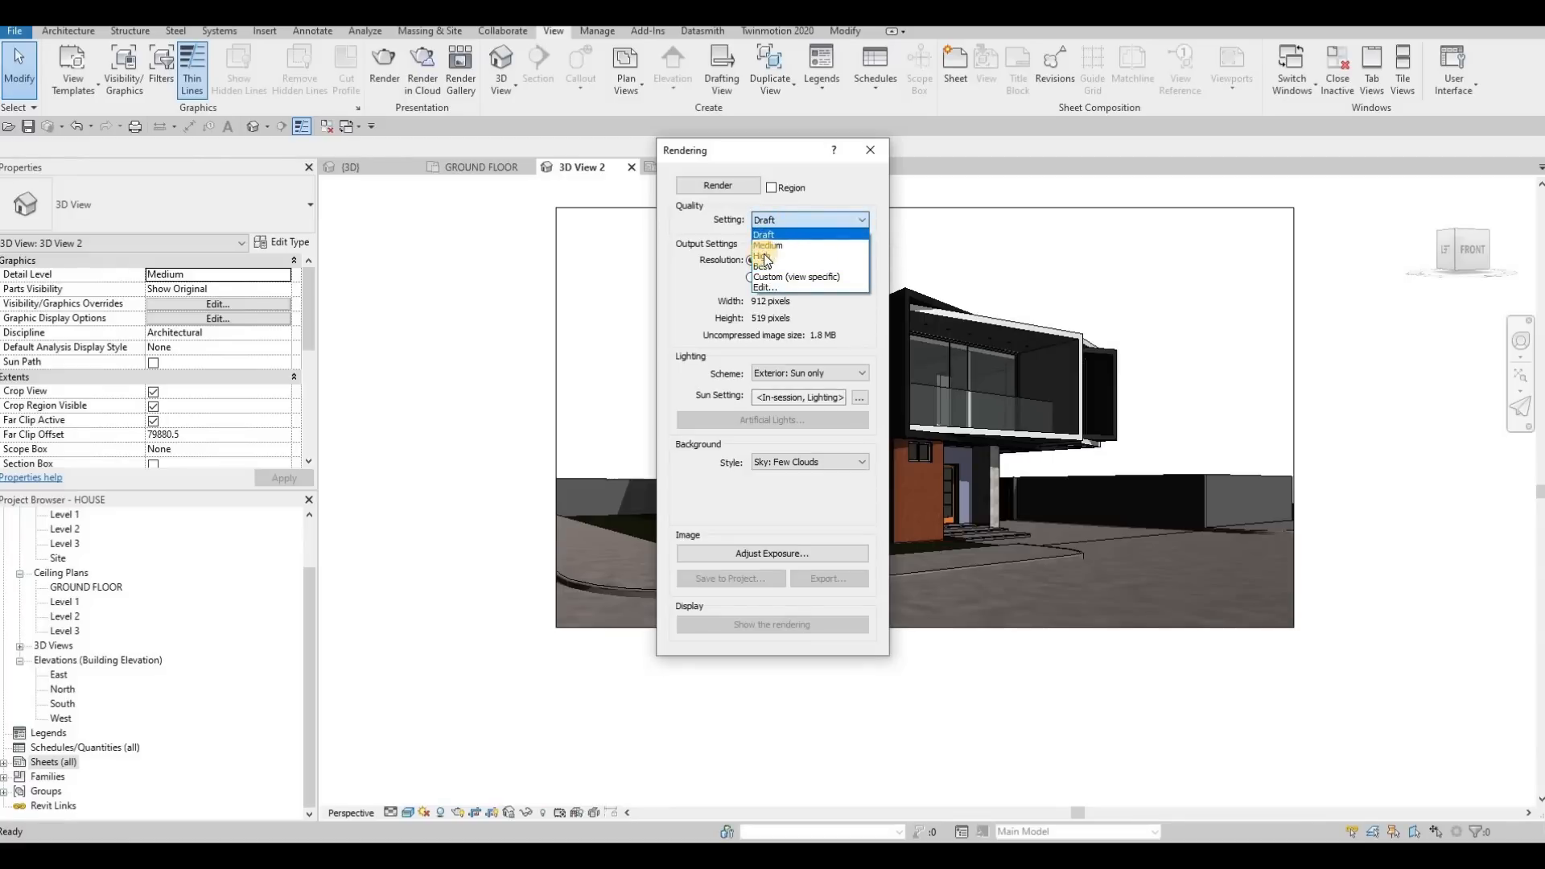
pyautogui.click(780, 221)
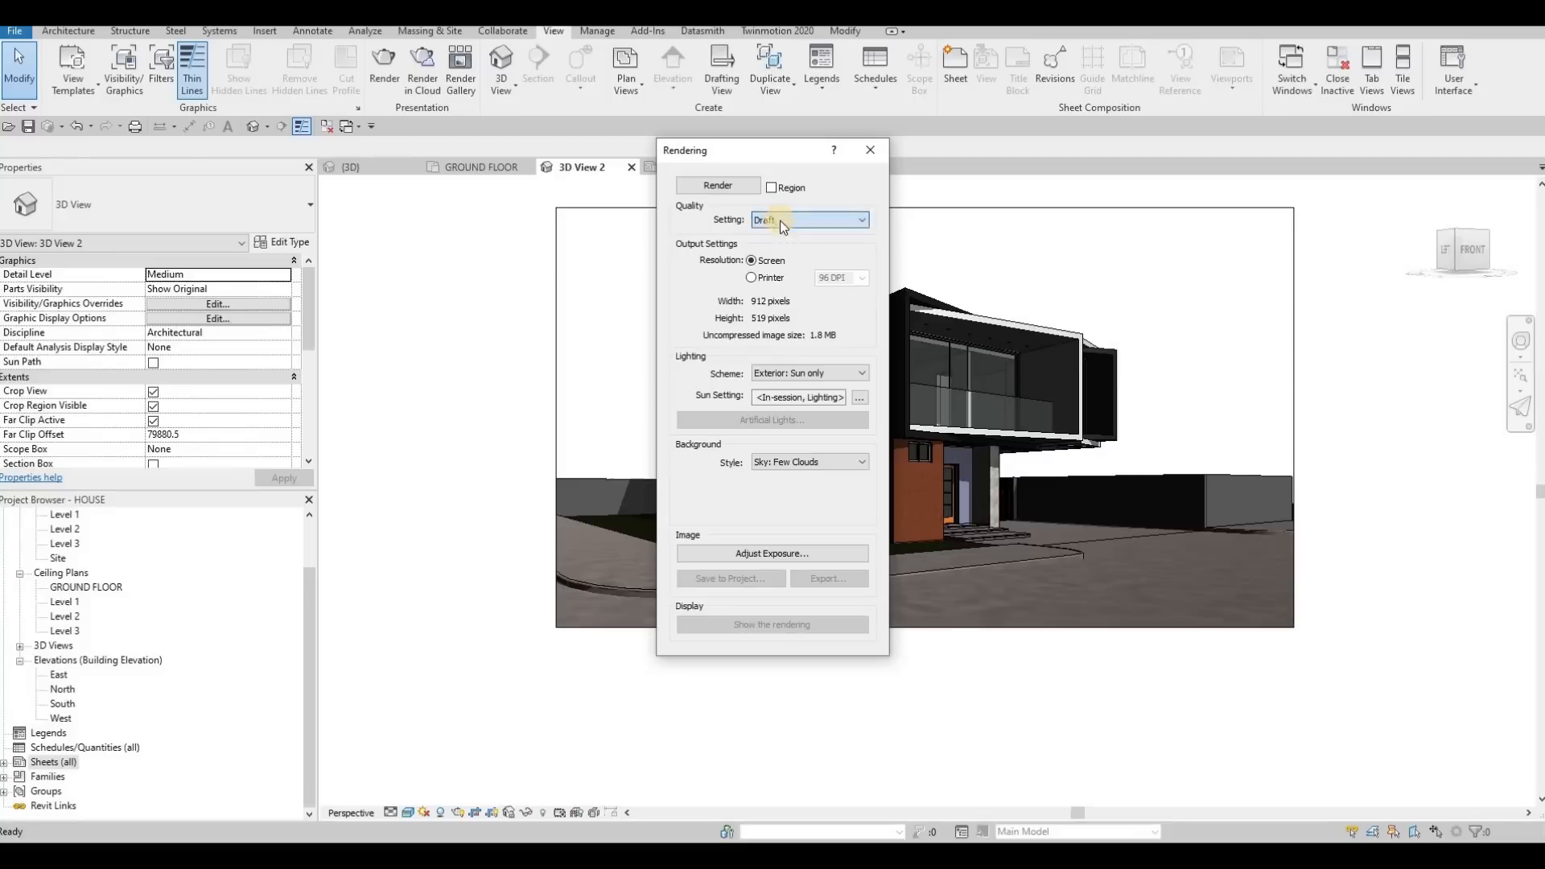
pyautogui.click(728, 190)
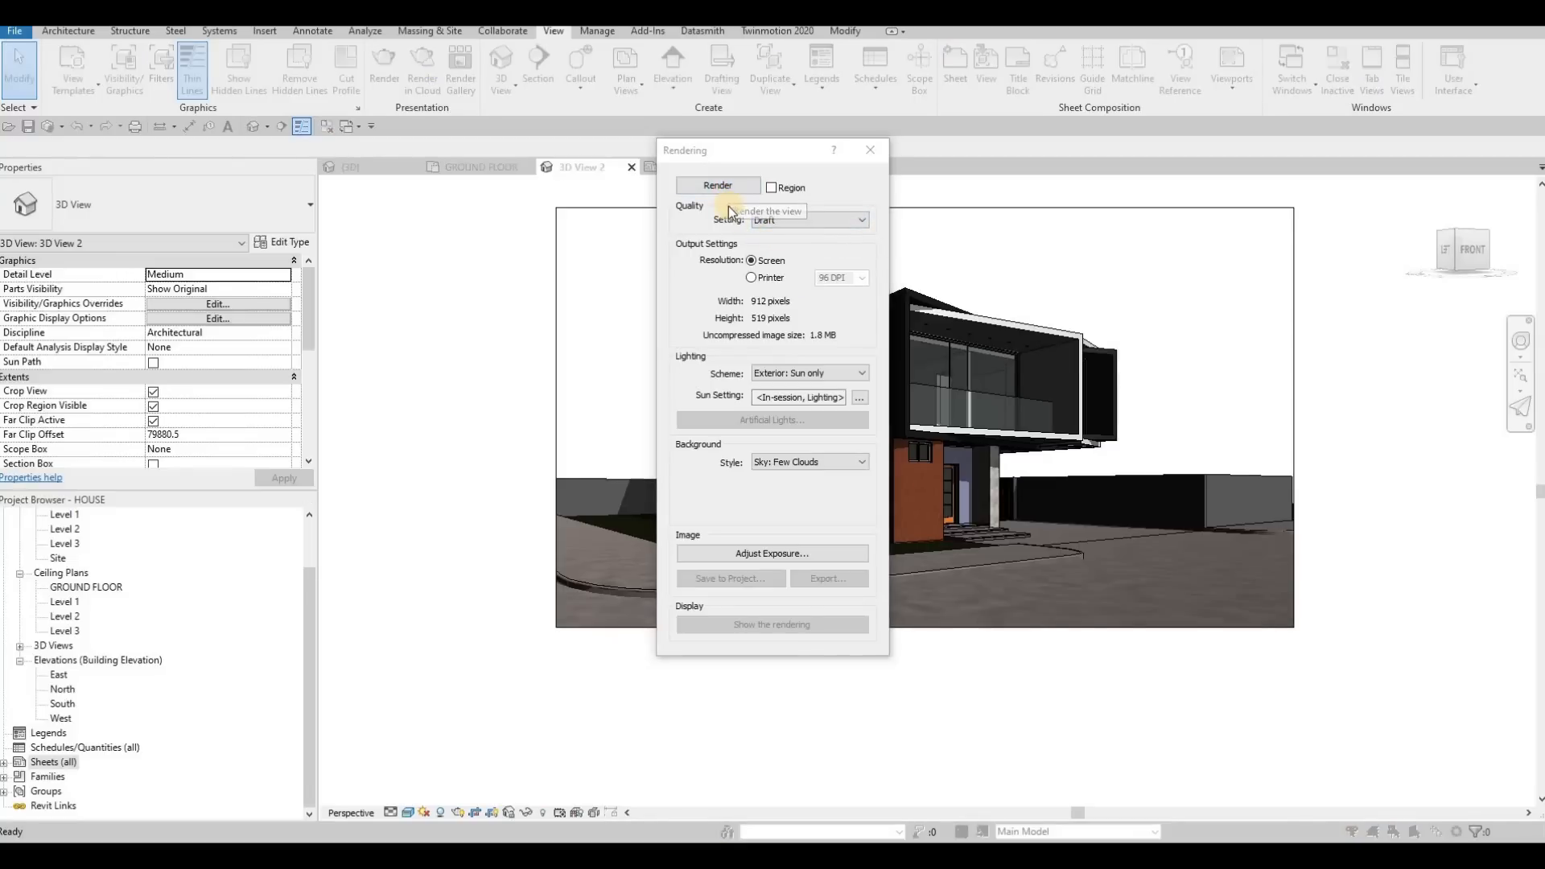
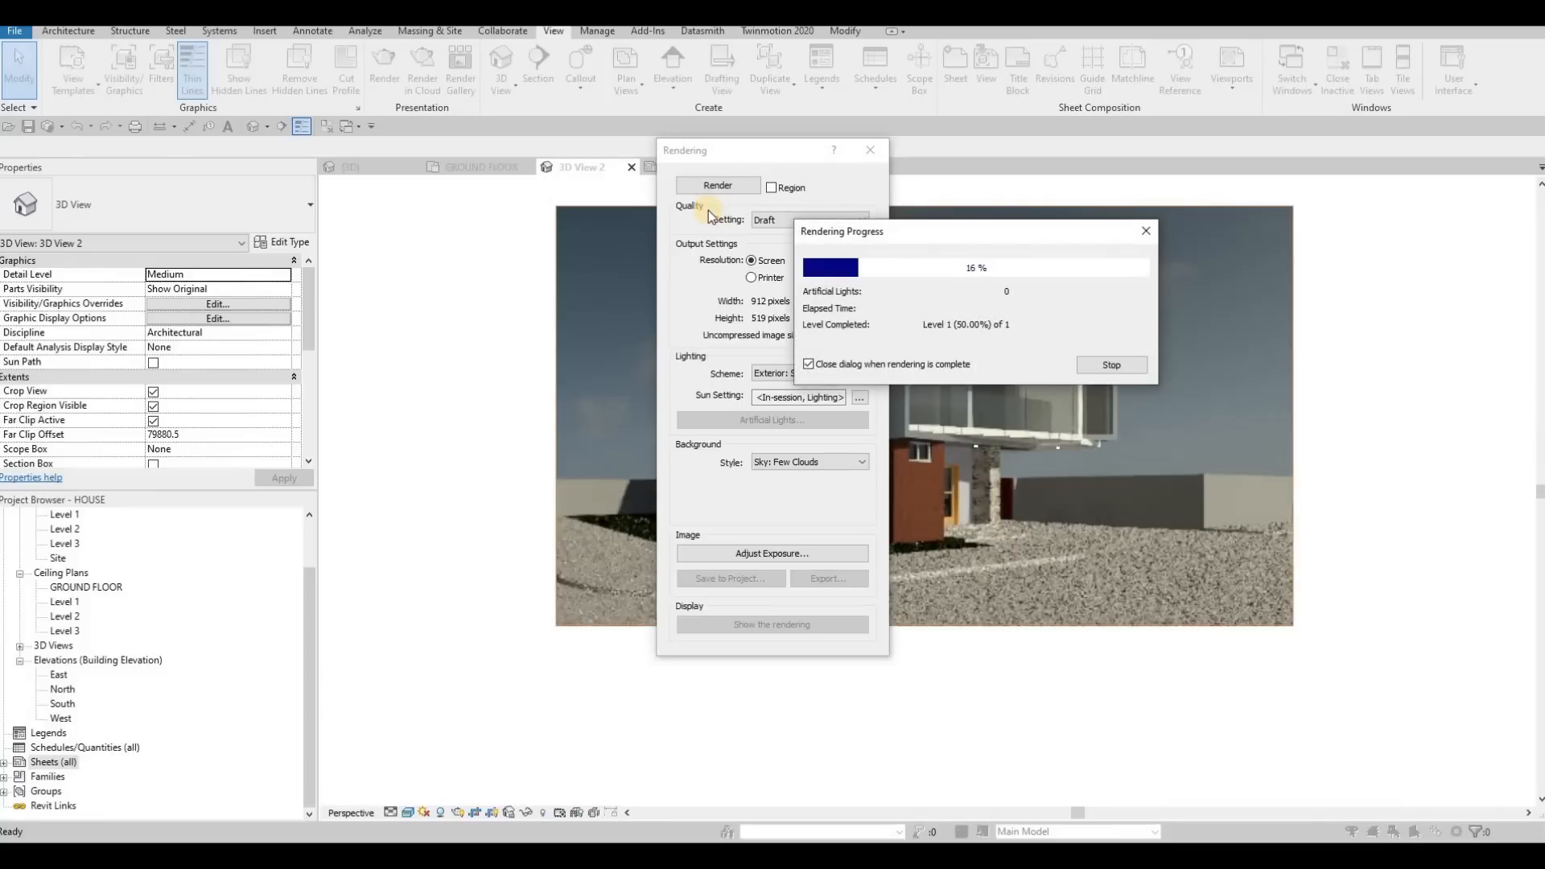
# Adjust the rendering's exposure to exposure value 14.16, highlights 0.28 and shadows 0.28, shift the white point slightly warmer, and apply it
pyautogui.moveTo(773, 151); pyautogui.dragTo(510, 143)
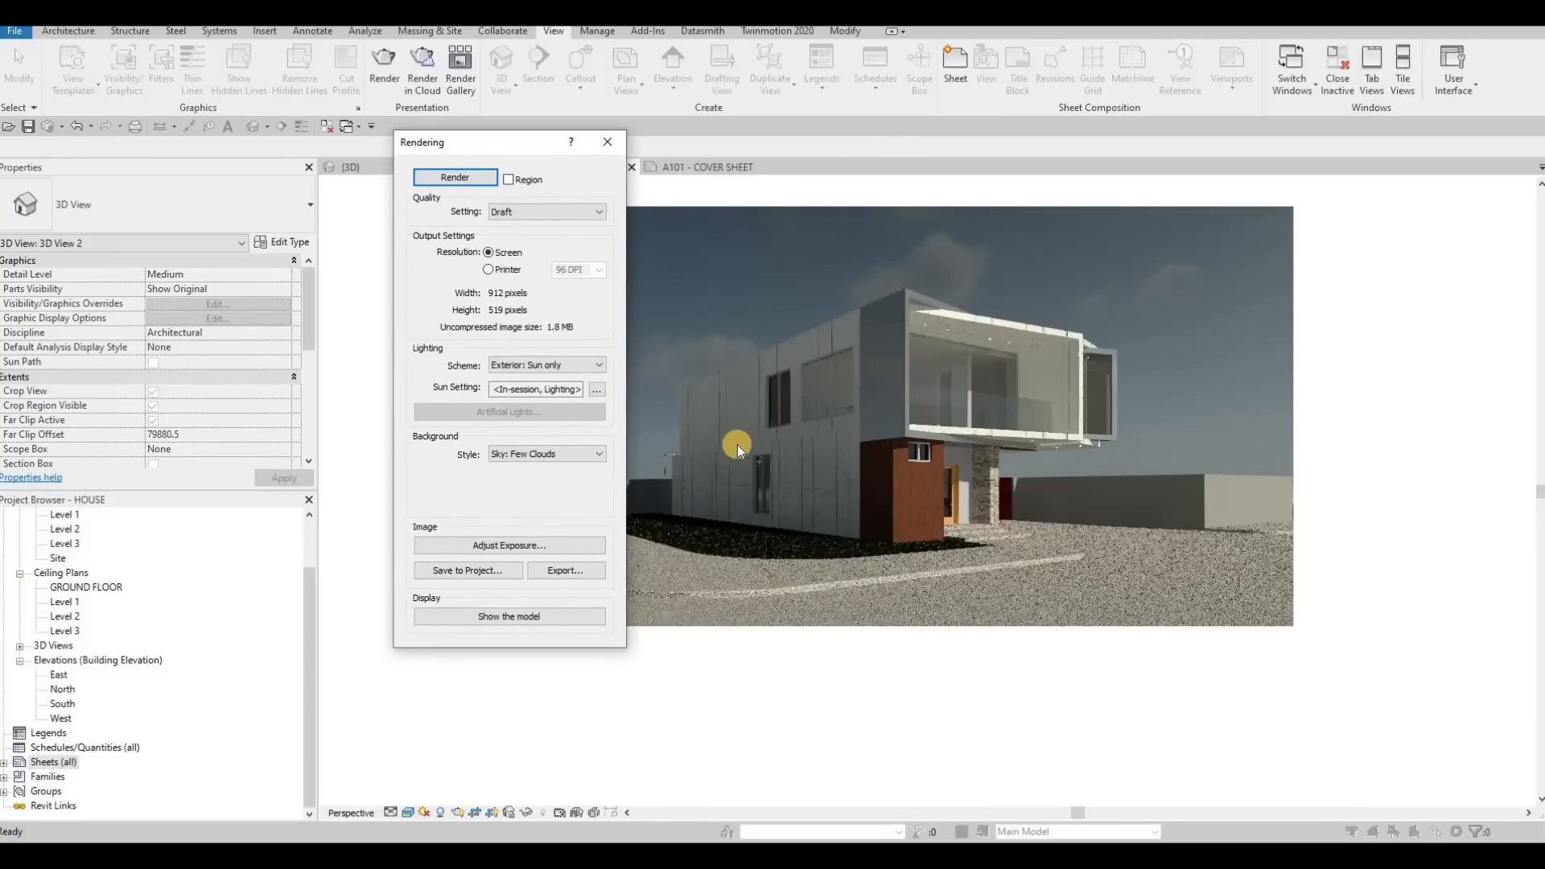
pyautogui.click(517, 545)
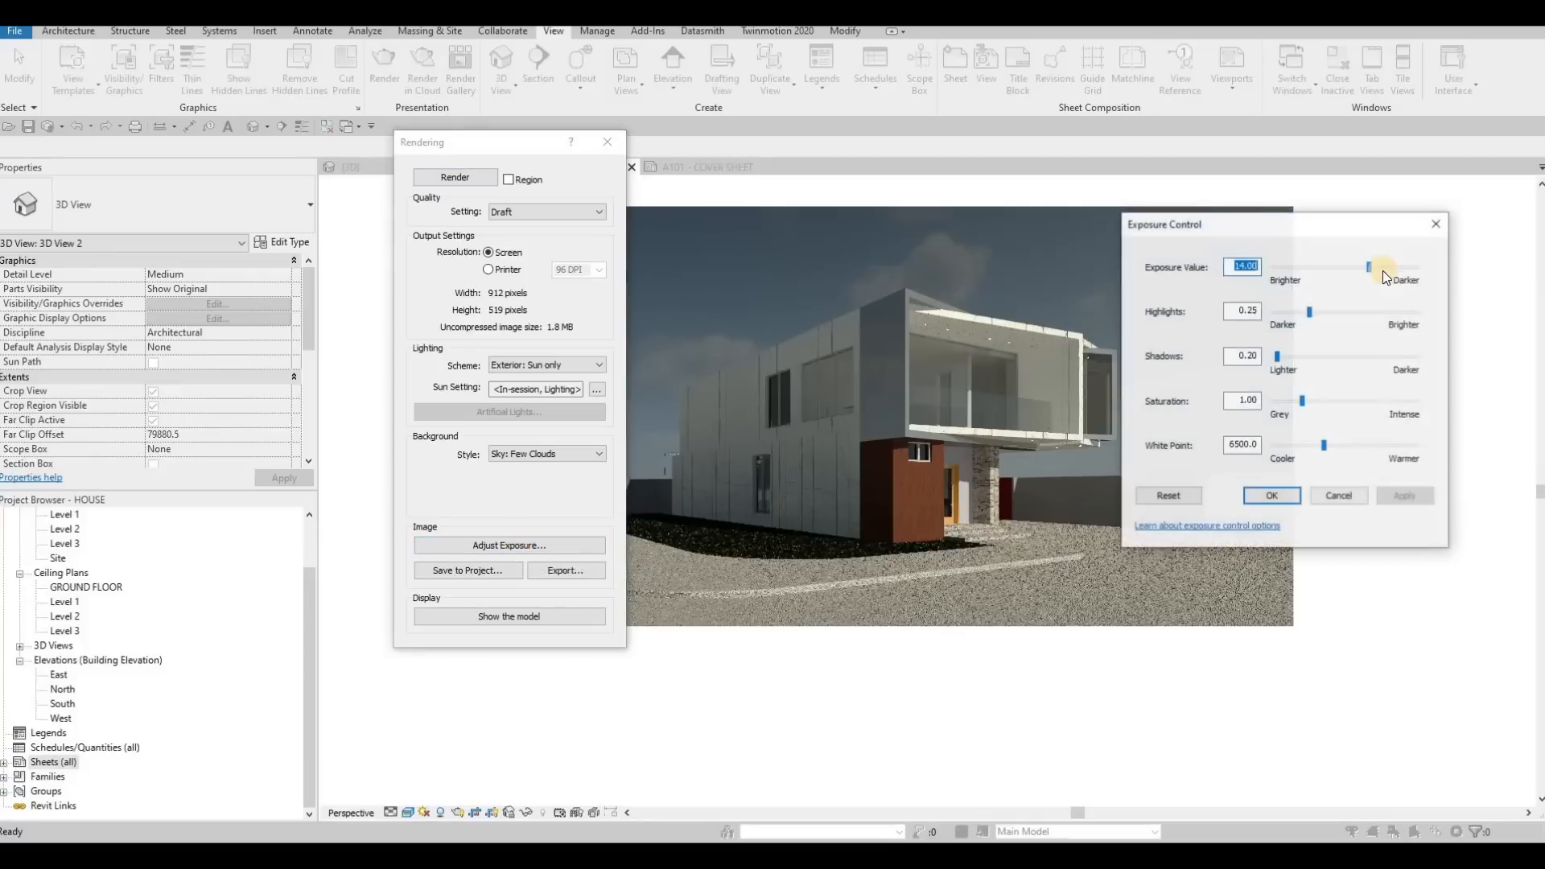
pyautogui.click(1369, 266)
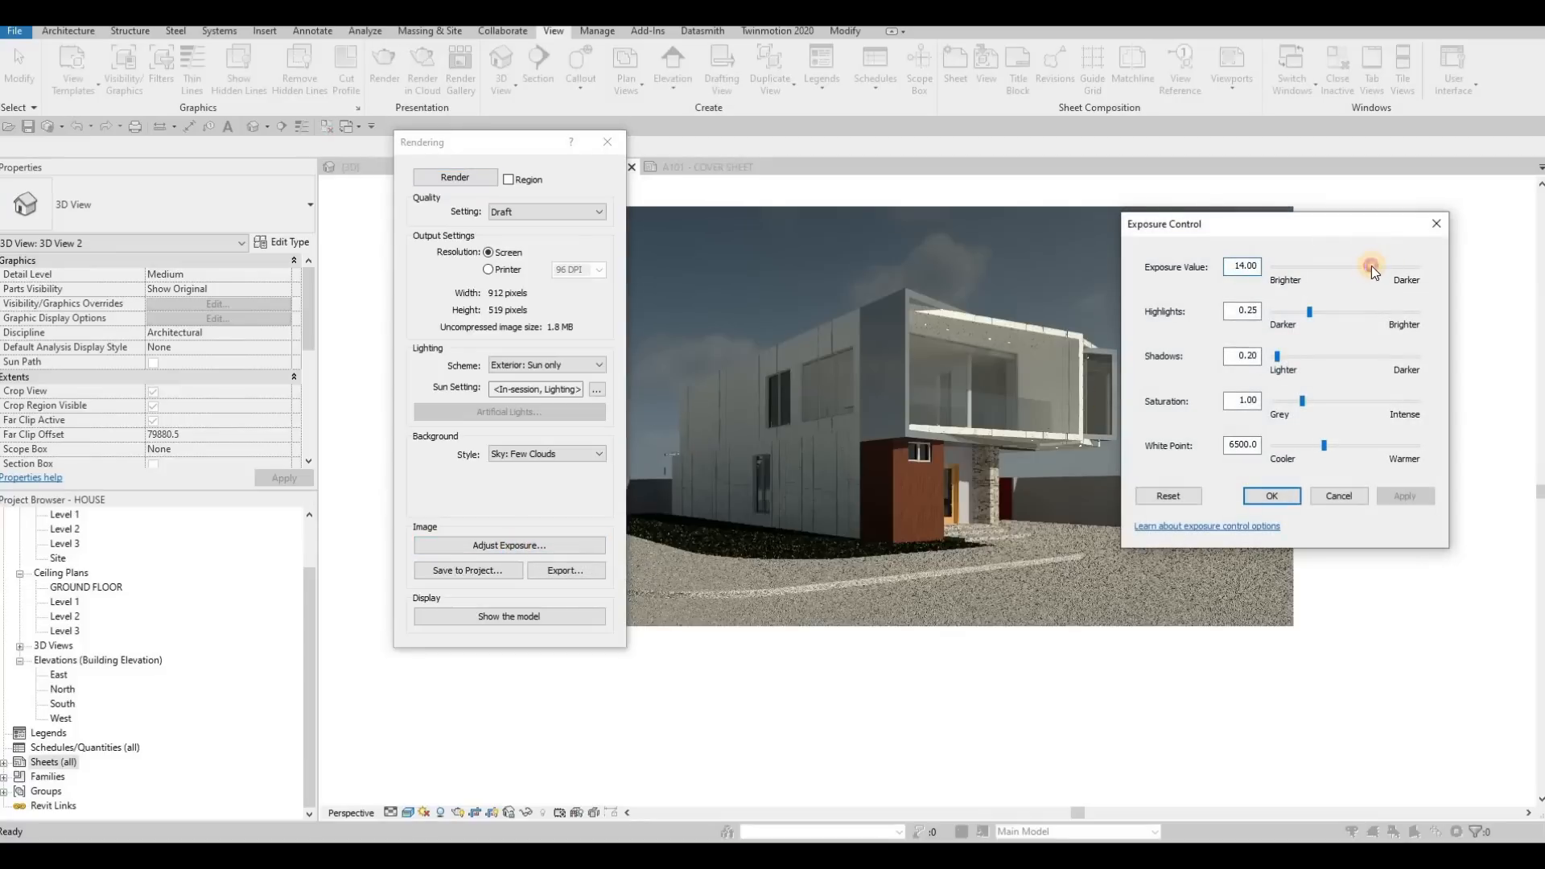
pyautogui.click(1310, 314)
pyautogui.click(1275, 359)
pyautogui.moveTo(1310, 316); pyautogui.dragTo(1281, 357)
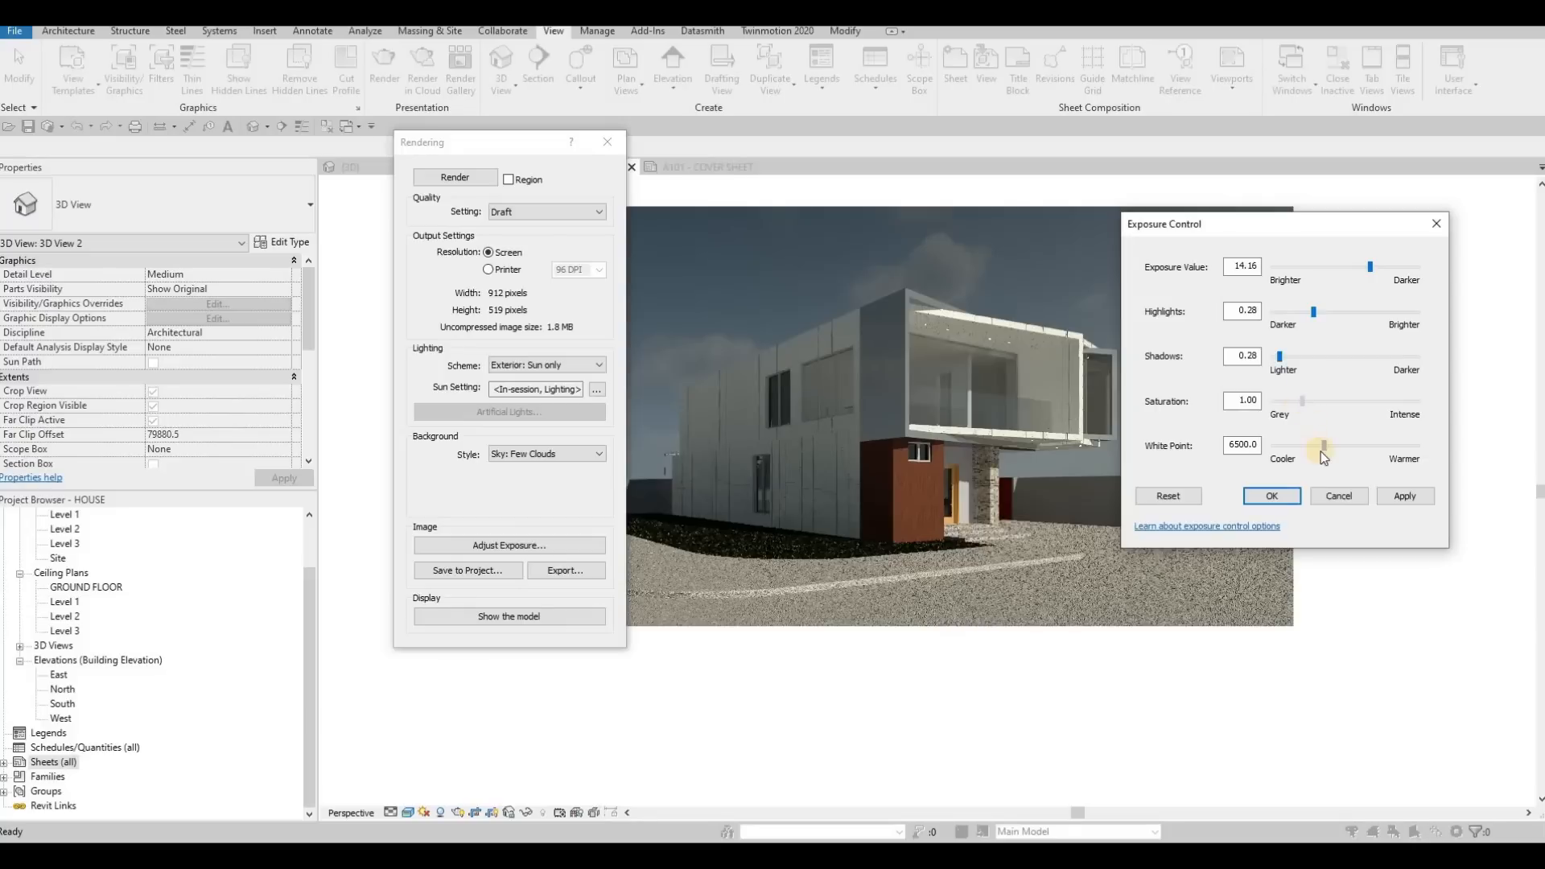
pyautogui.moveTo(1328, 448); pyautogui.dragTo(1330, 449)
pyautogui.click(1405, 497)
pyautogui.click(1299, 497)
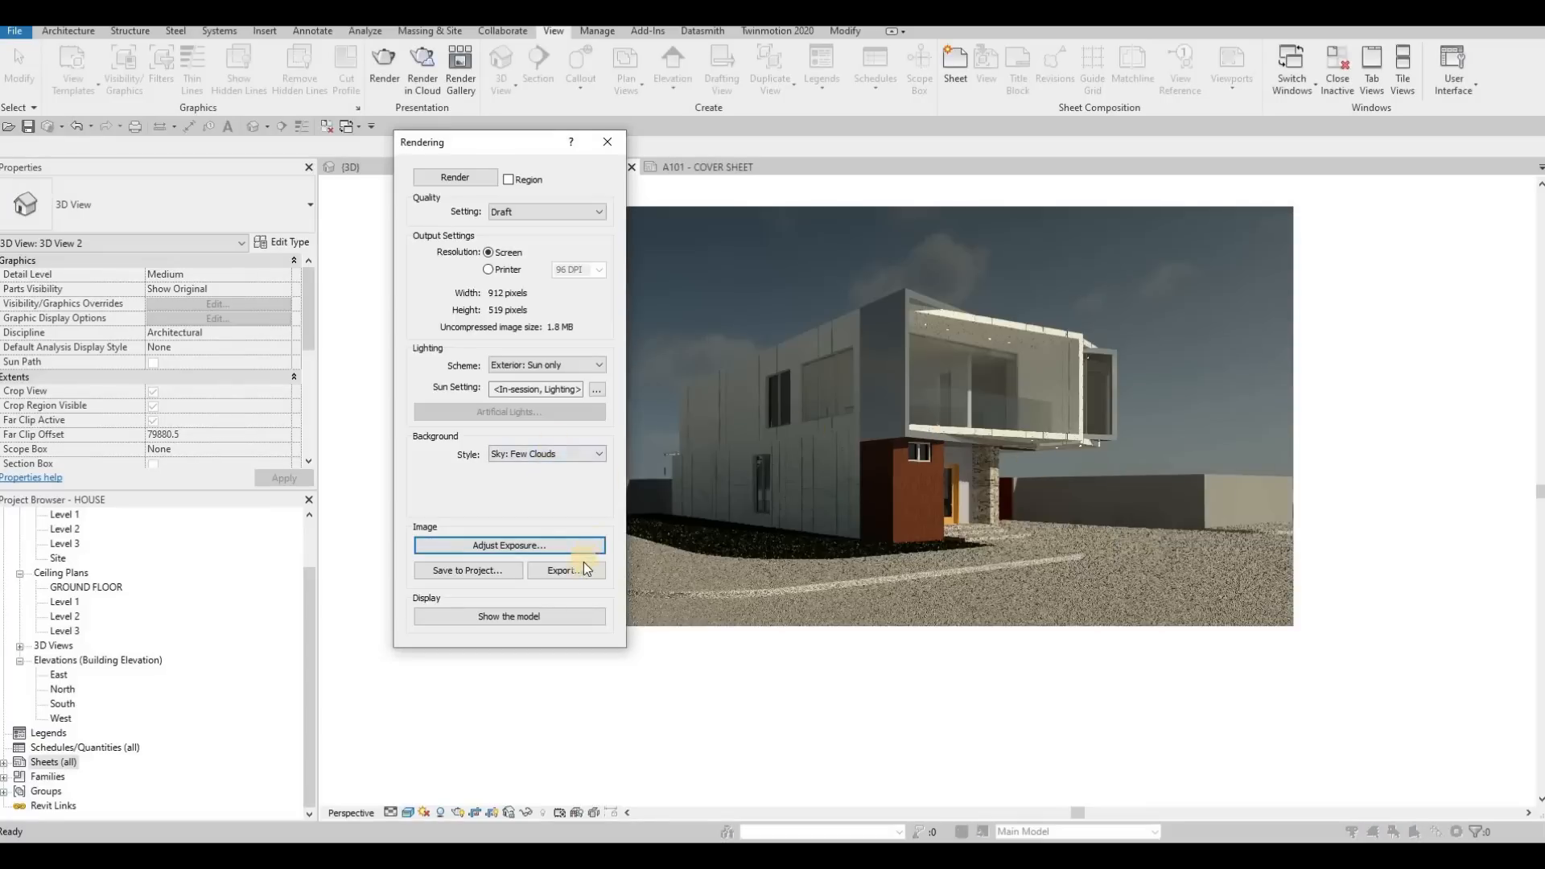
pyautogui.click(564, 572)
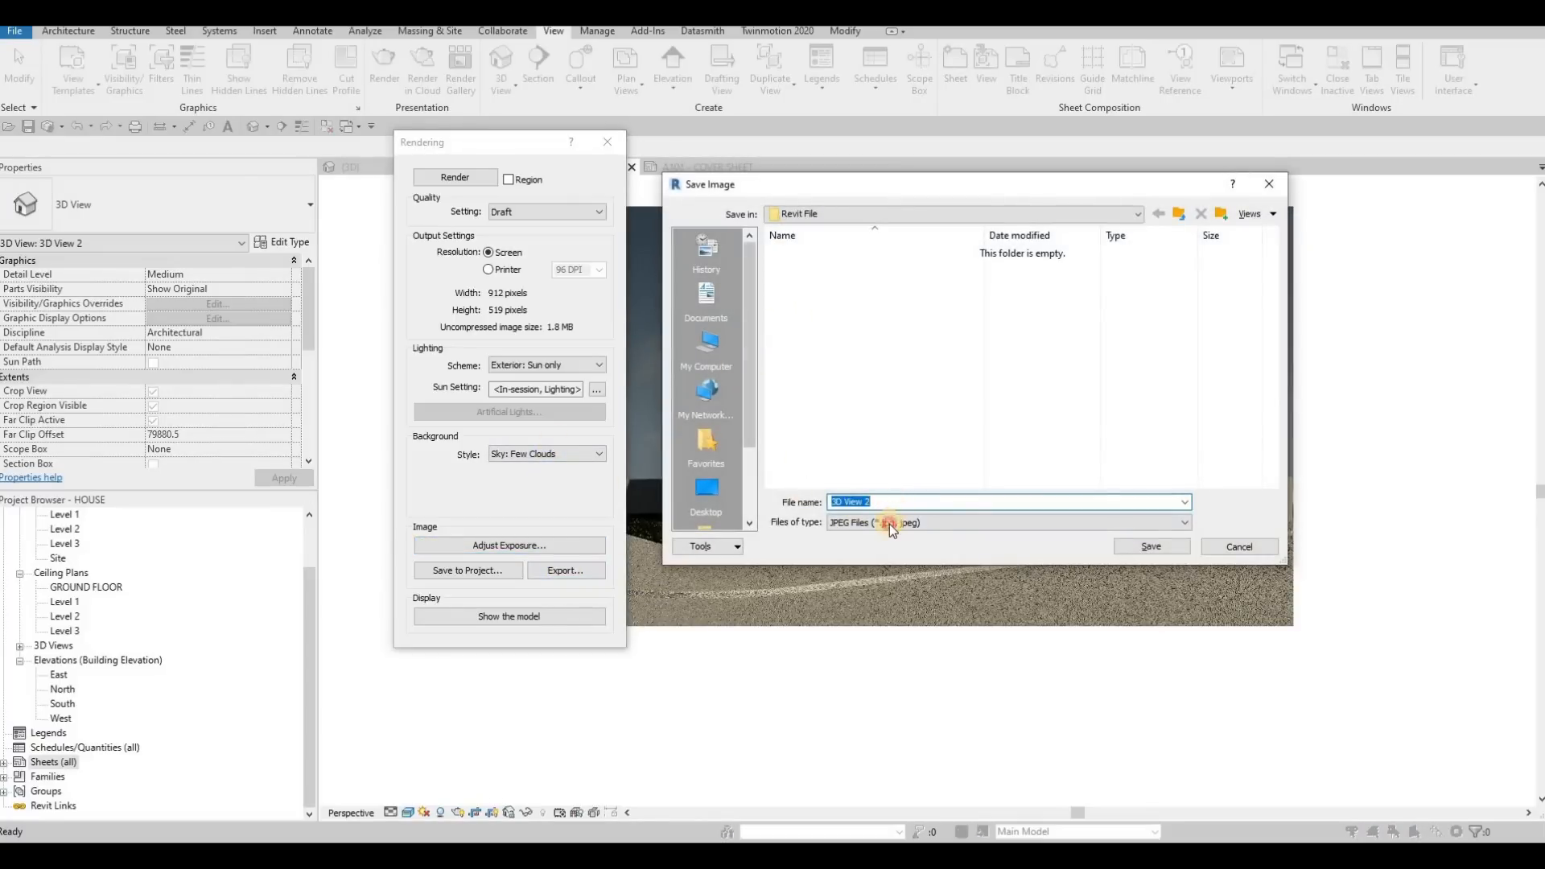
pyautogui.click(891, 524)
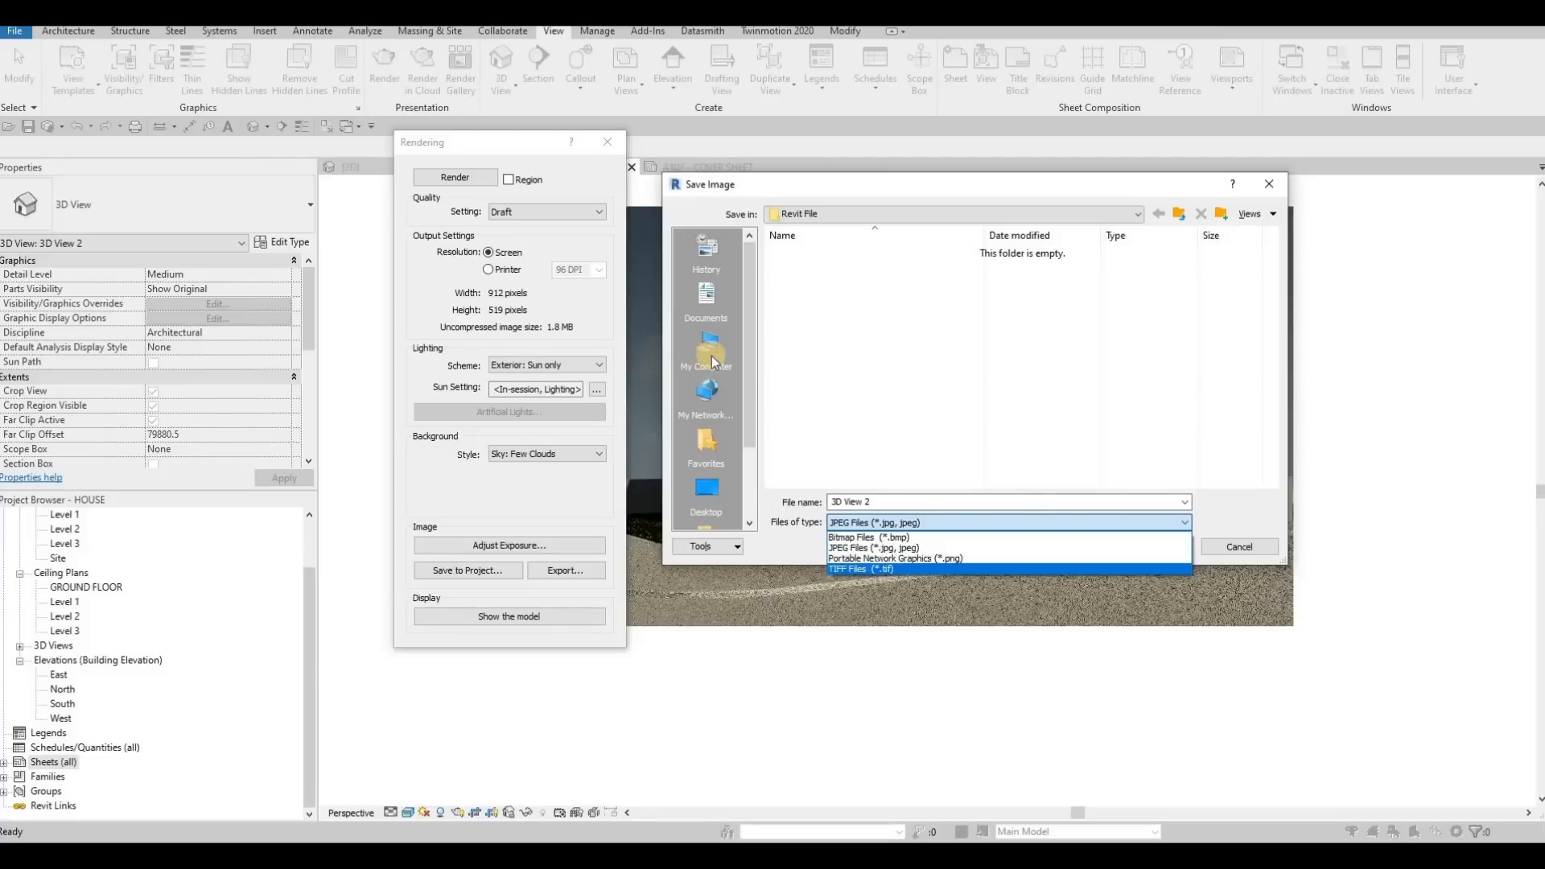
pyautogui.click(521, 432)
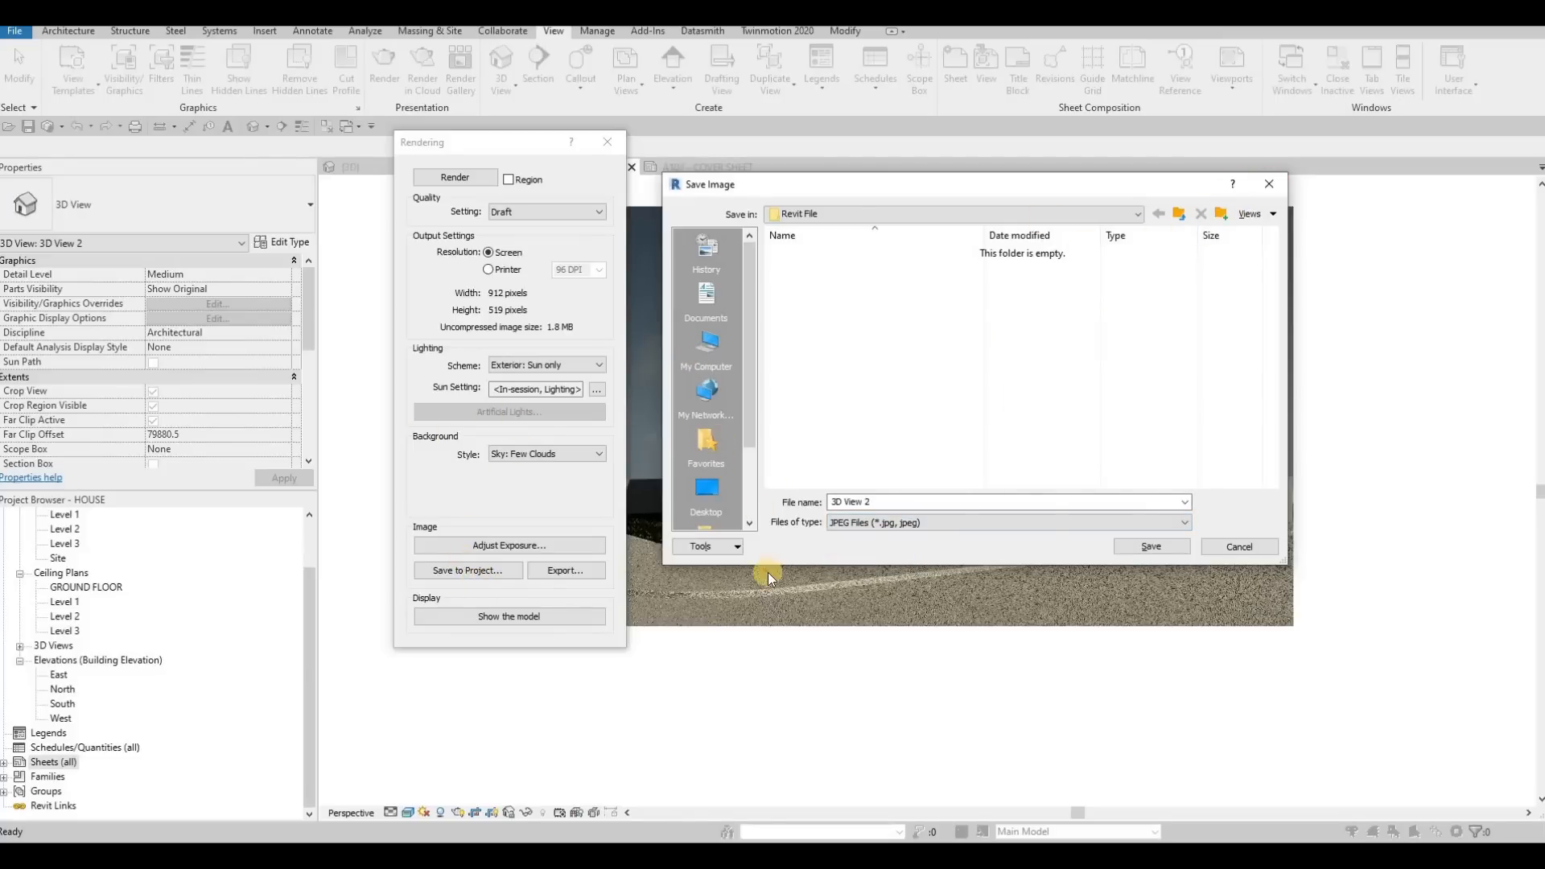
pyautogui.click(1240, 546)
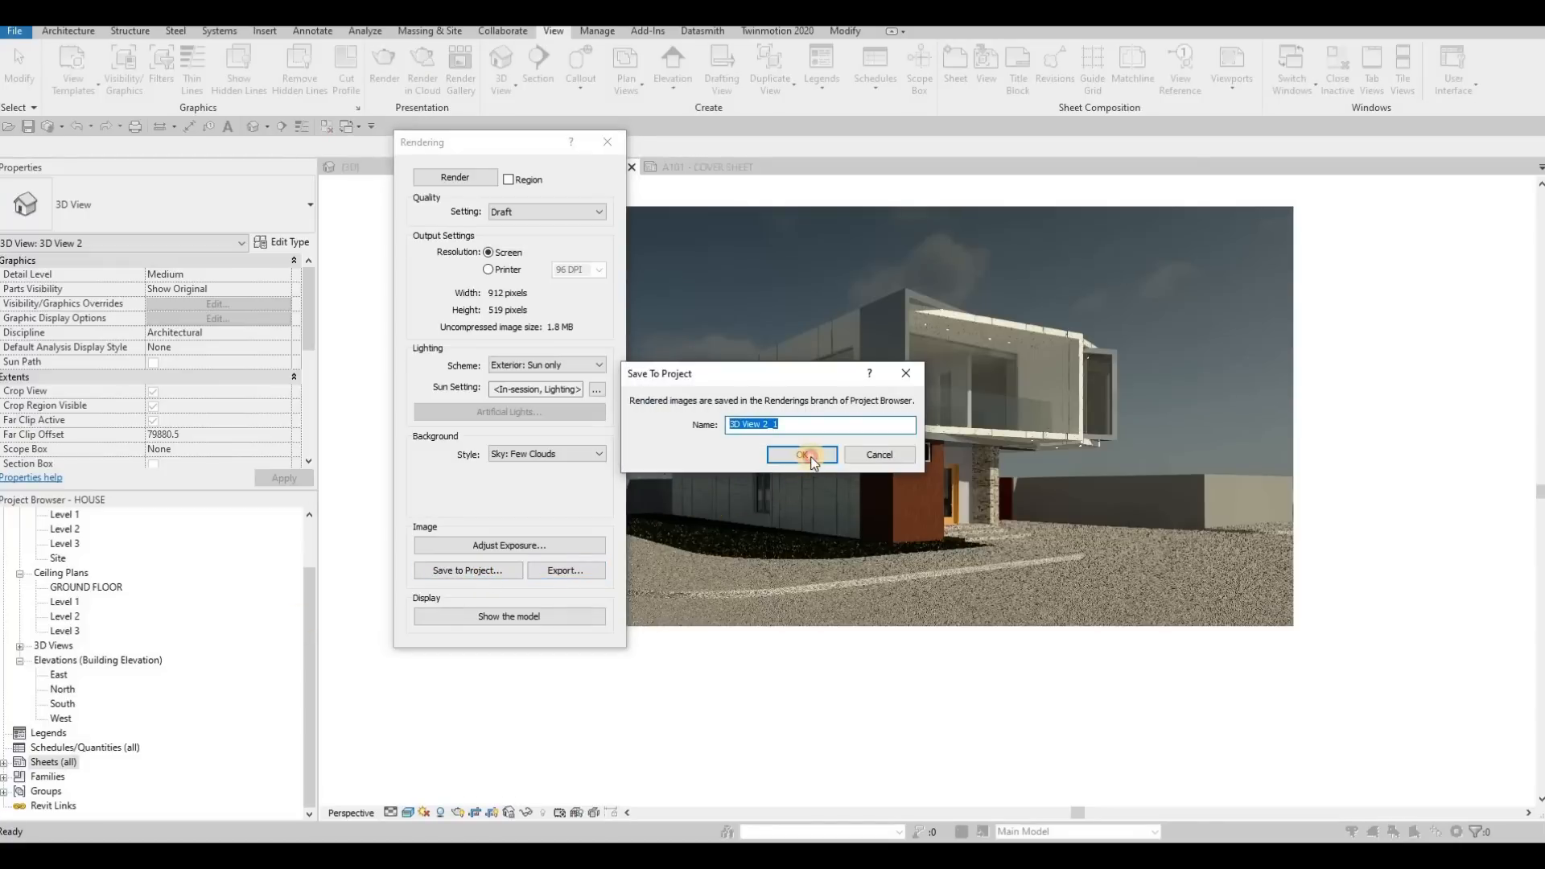
# Save the rendered image to the project as 3D View 2_1, show it under Renderings, and finish the rendering session
pyautogui.click(803, 452)
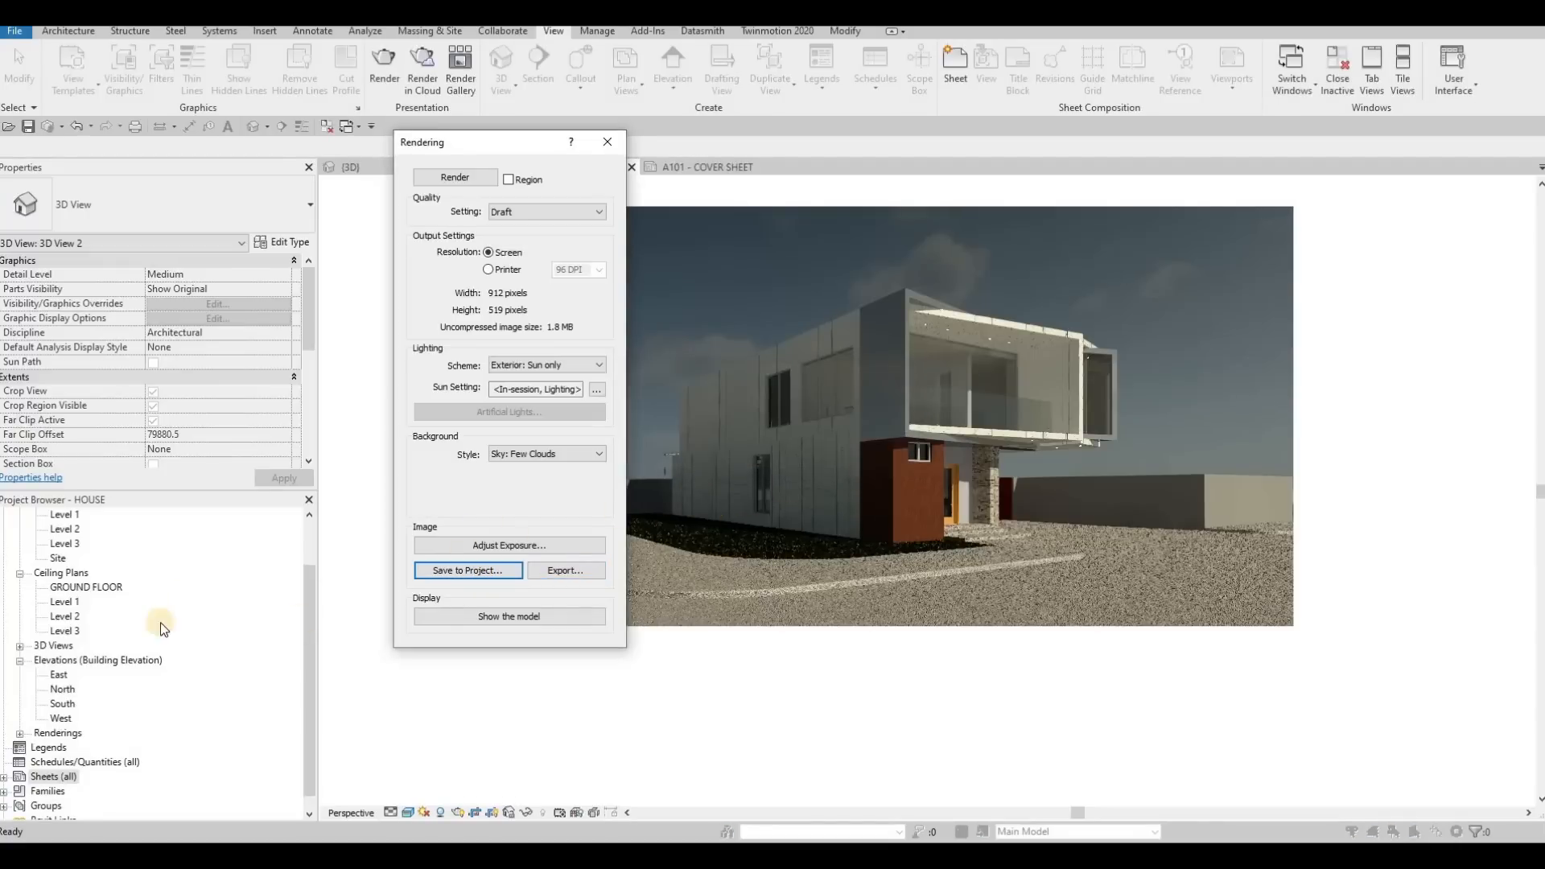
pyautogui.click(20, 733)
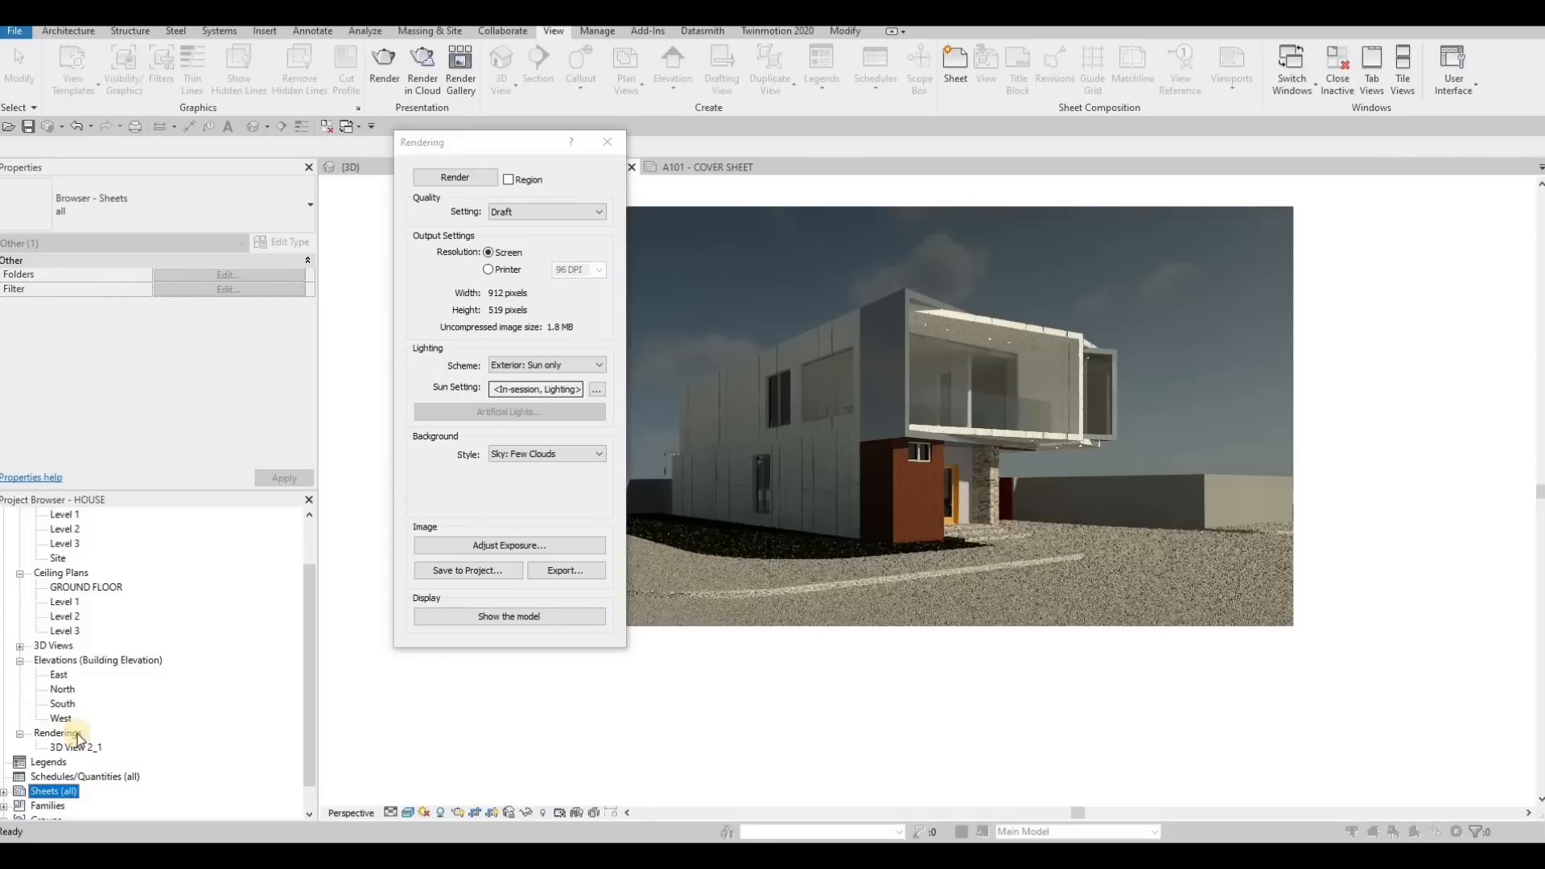
pyautogui.click(605, 145)
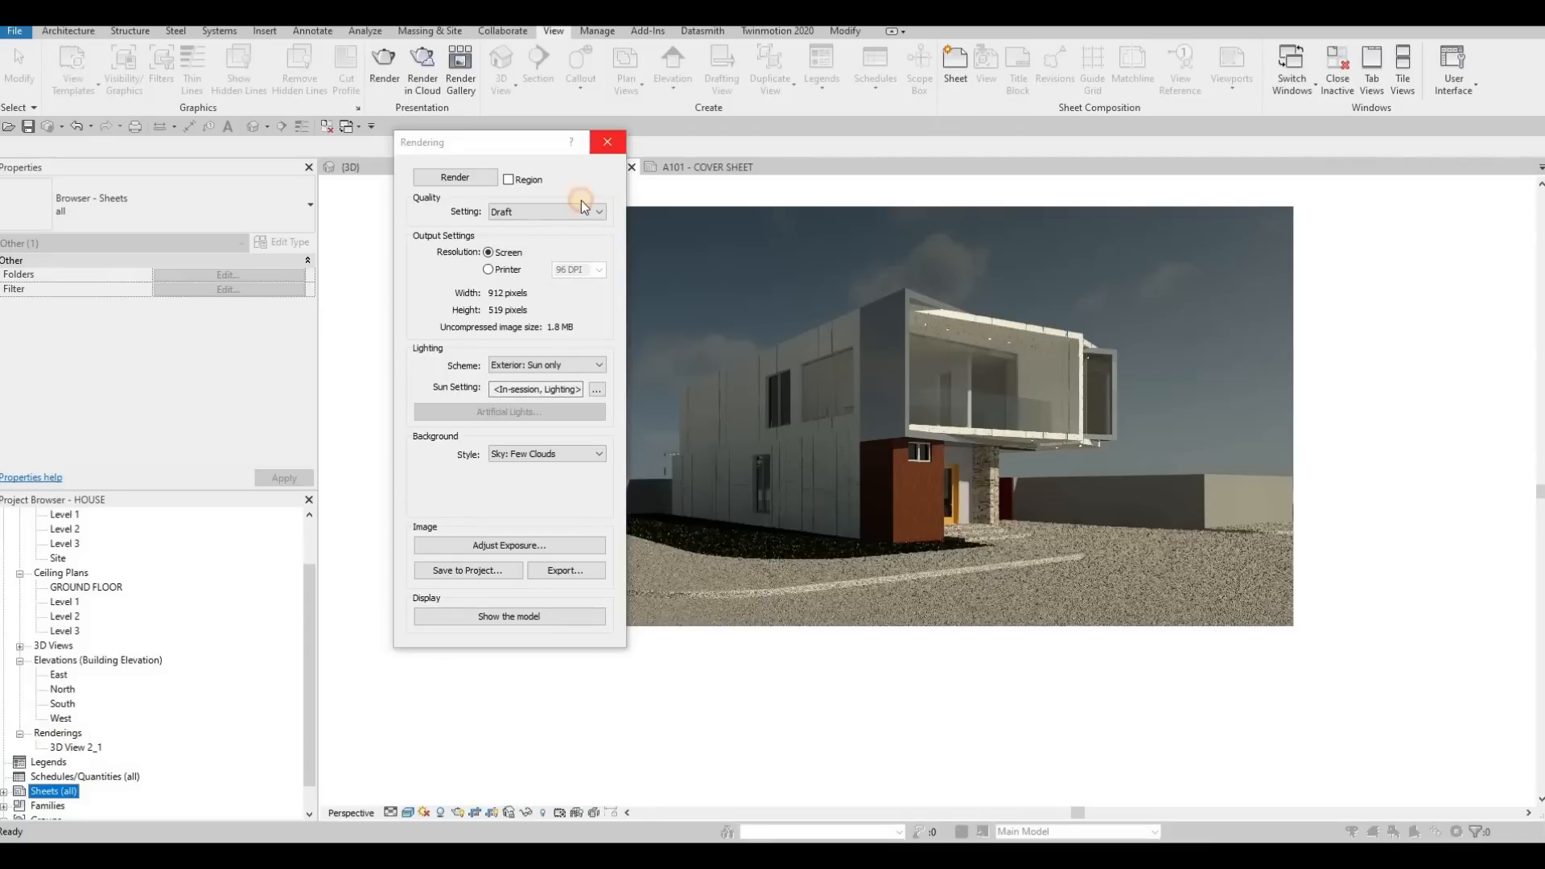
# Place the saved rendering 3D View 2_1 on the A101 cover sheet
pyautogui.click(697, 167)
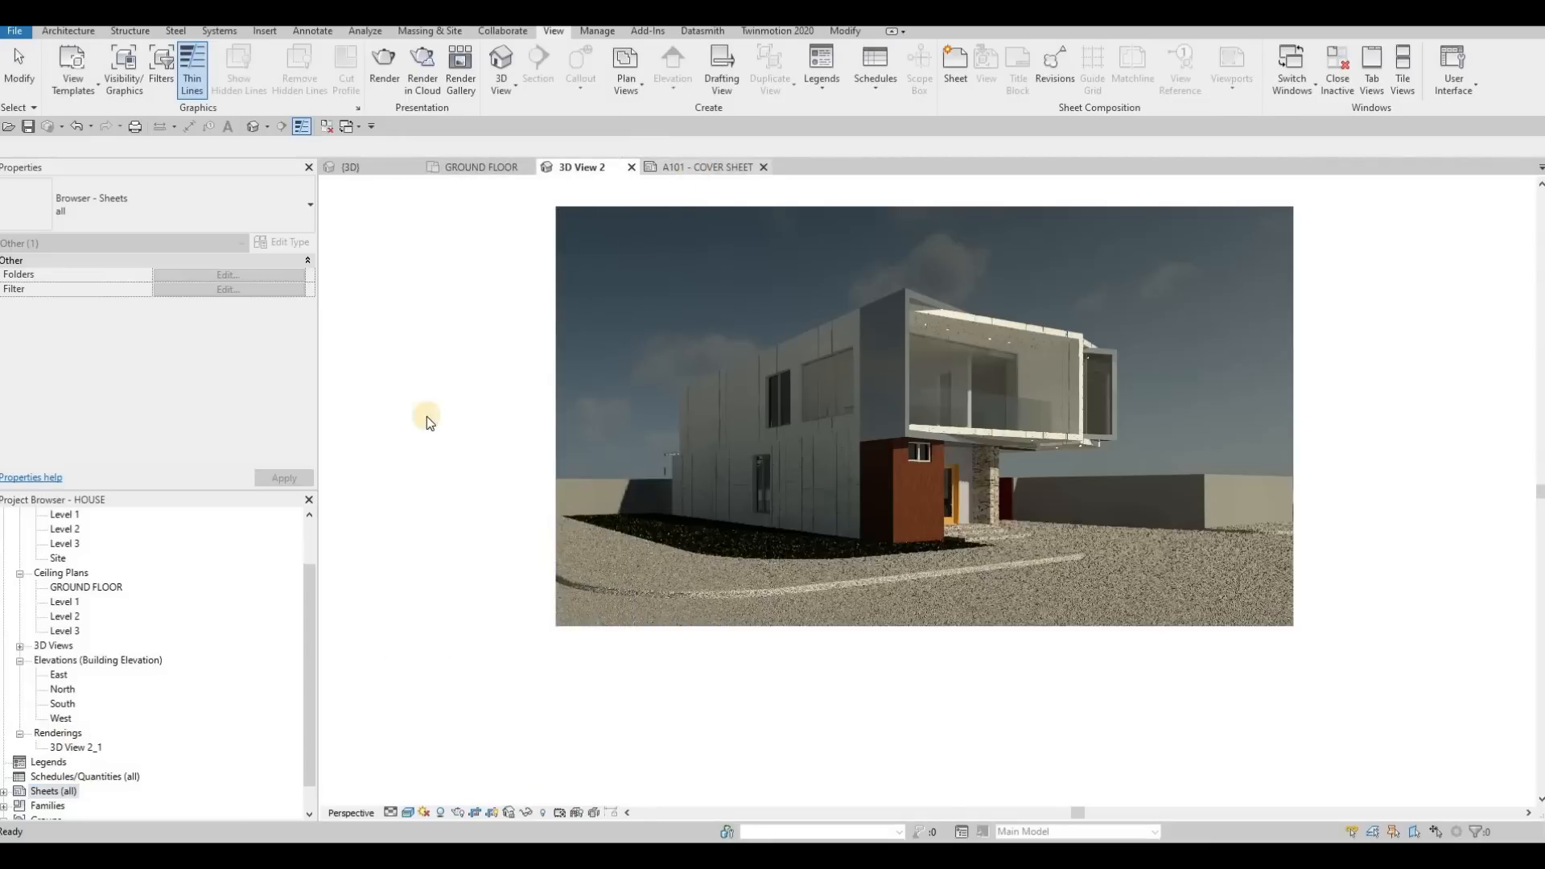
pyautogui.moveTo(91, 748); pyautogui.dragTo(697, 331)
pyautogui.click(705, 335)
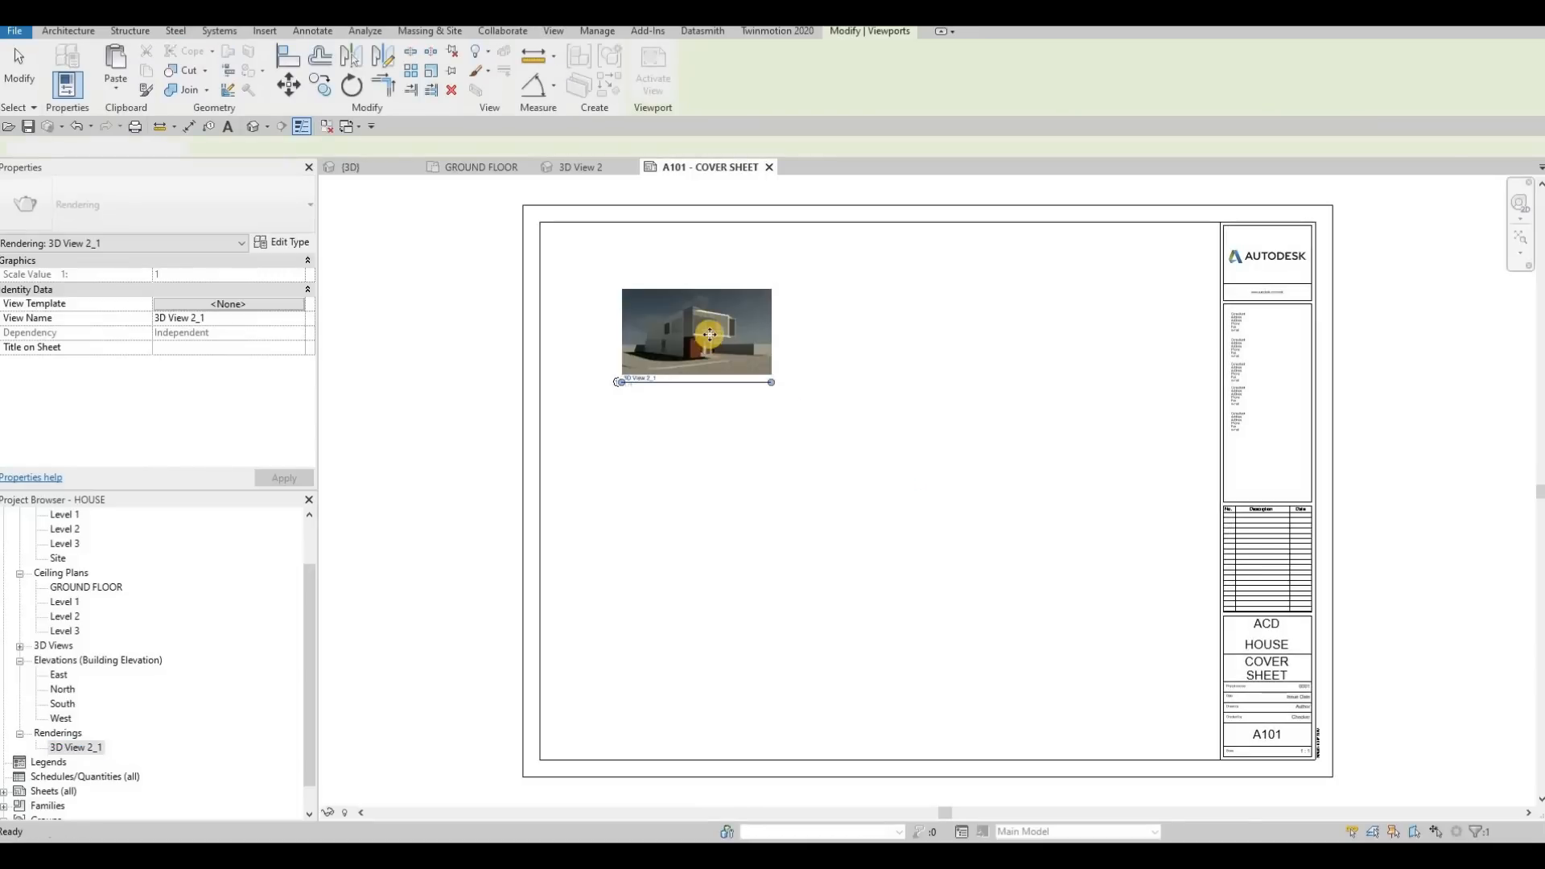
# Set the rendering's viewport type to No Title, enlarge the image to about 746 by 425 mm, and move it to the sheet's upper-left corner
pyautogui.click(161, 208)
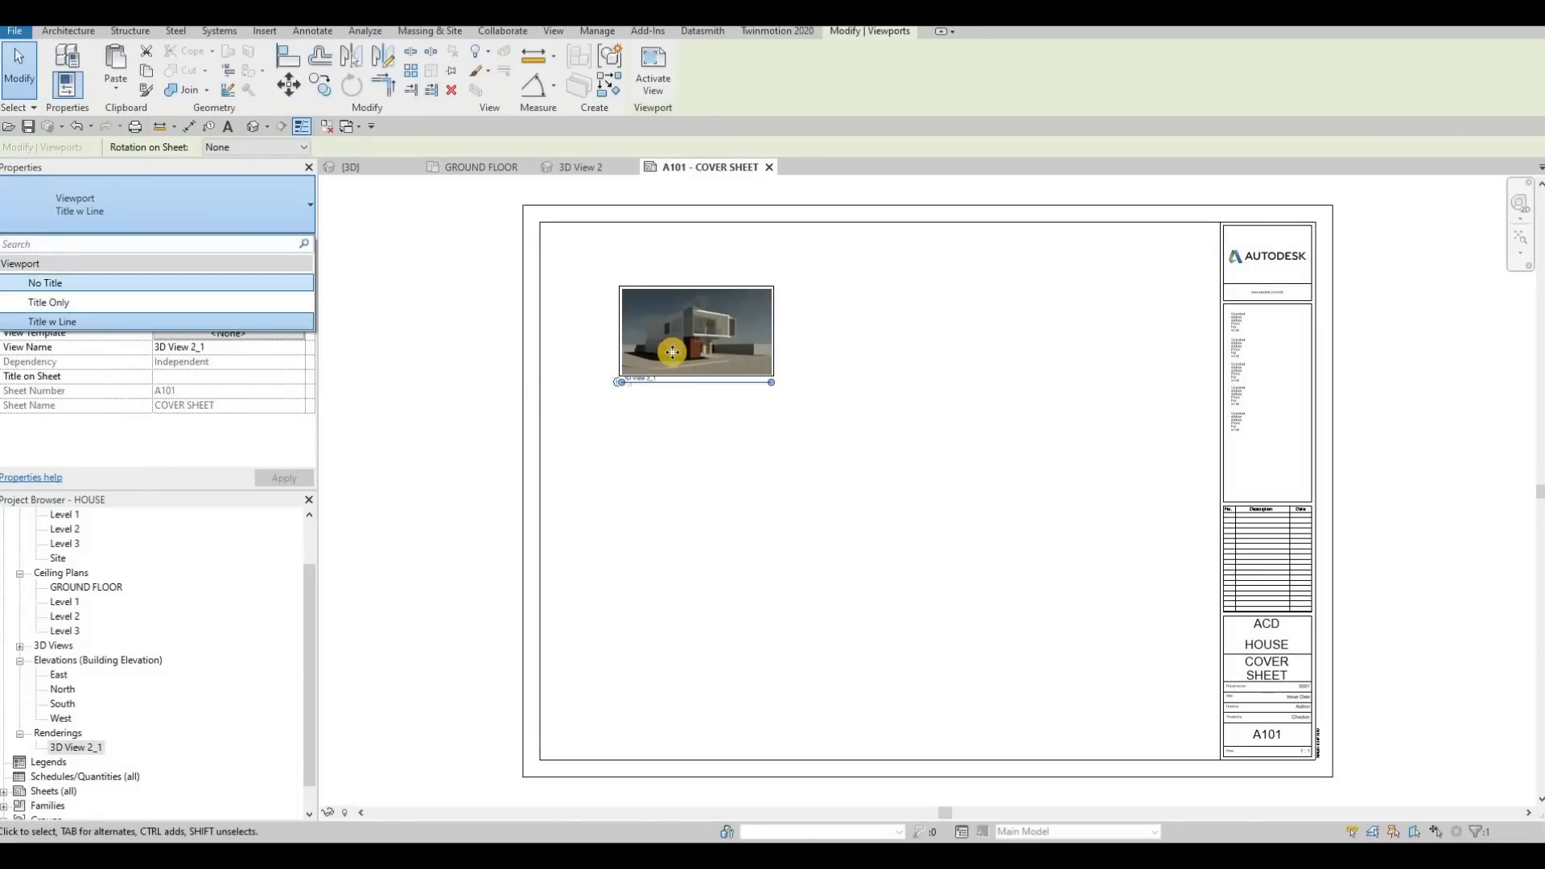
pyautogui.click(47, 283)
pyautogui.press('Escape')
pyautogui.moveTo(773, 376); pyautogui.dragTo(1091, 555)
pyautogui.moveTo(916, 459); pyautogui.dragTo(857, 422)
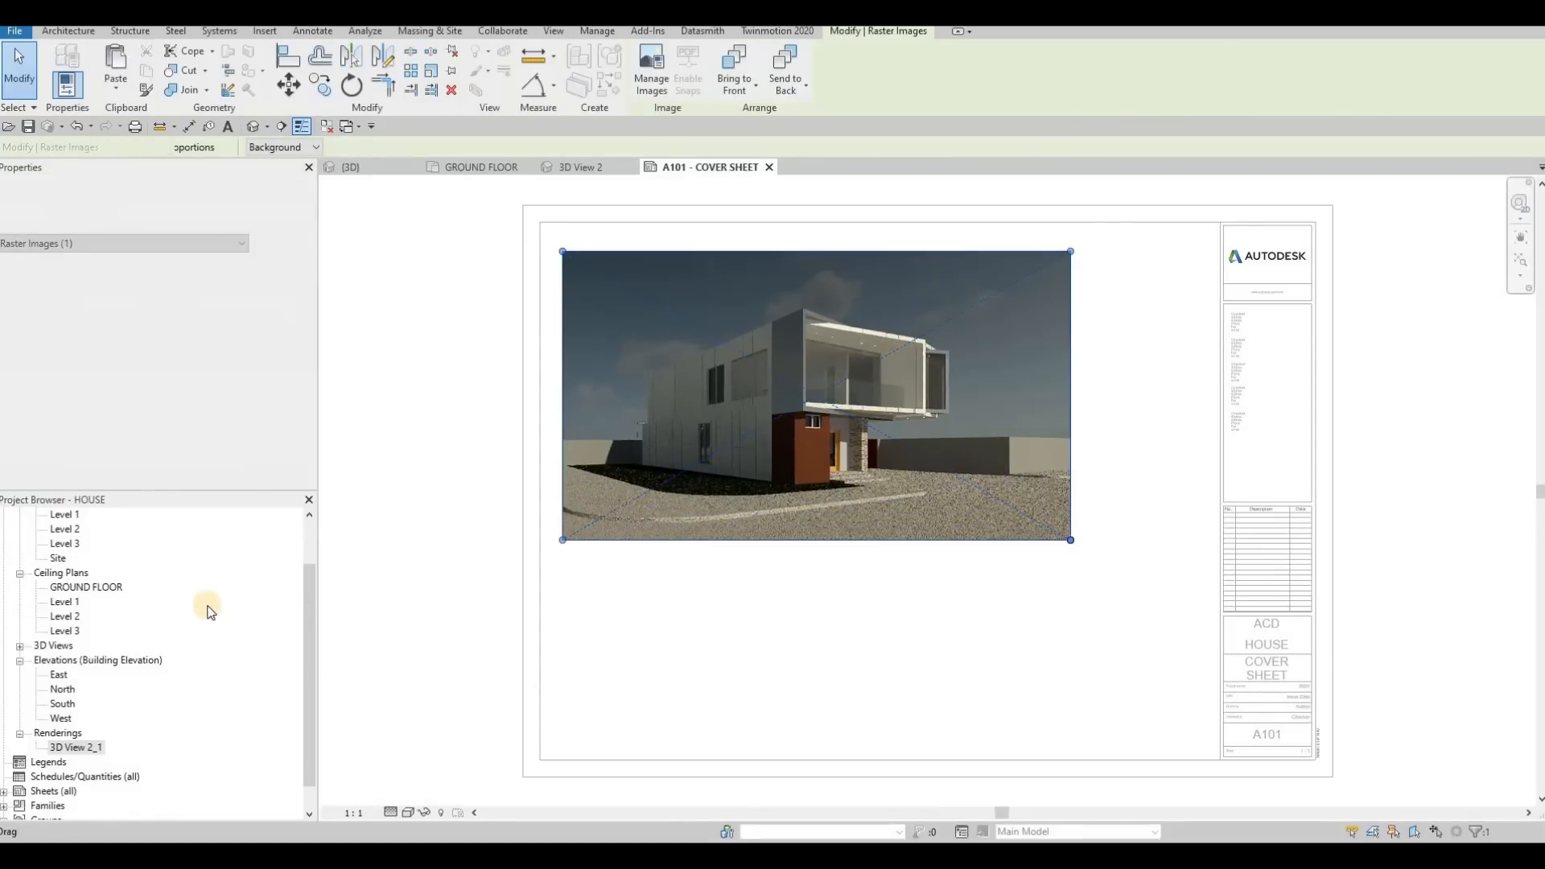
pyautogui.click(20, 646)
pyautogui.doubleClick(72, 674)
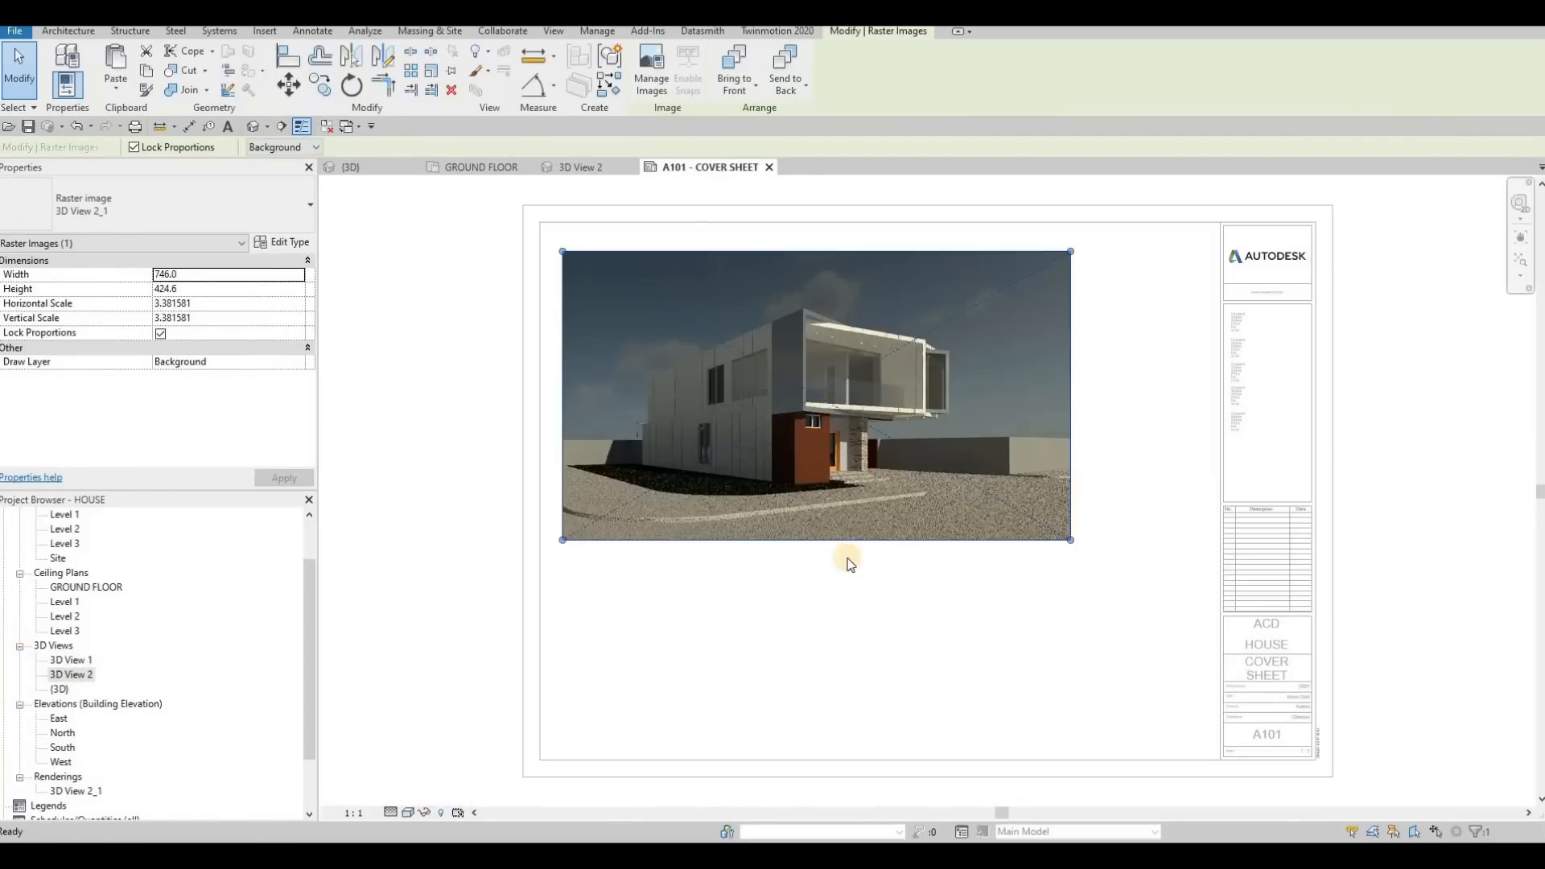
pyautogui.click(873, 594)
pyautogui.click(646, 413)
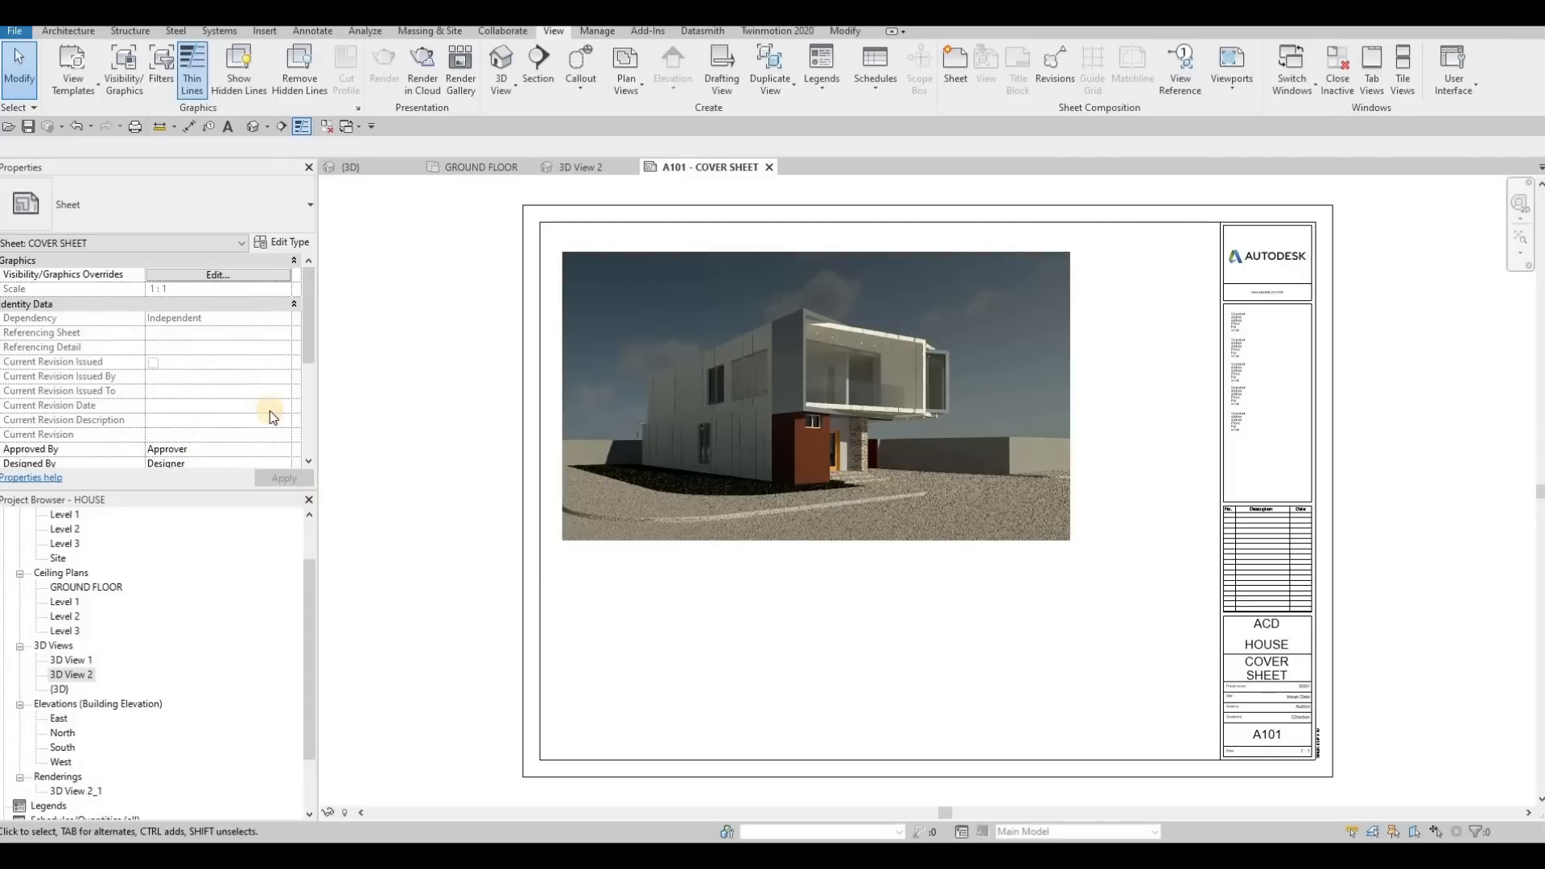
# Create a sheet list schedule with the fields Sheet Number and Sheet Name, in that order
pyautogui.scroll(-2, 128, 624)
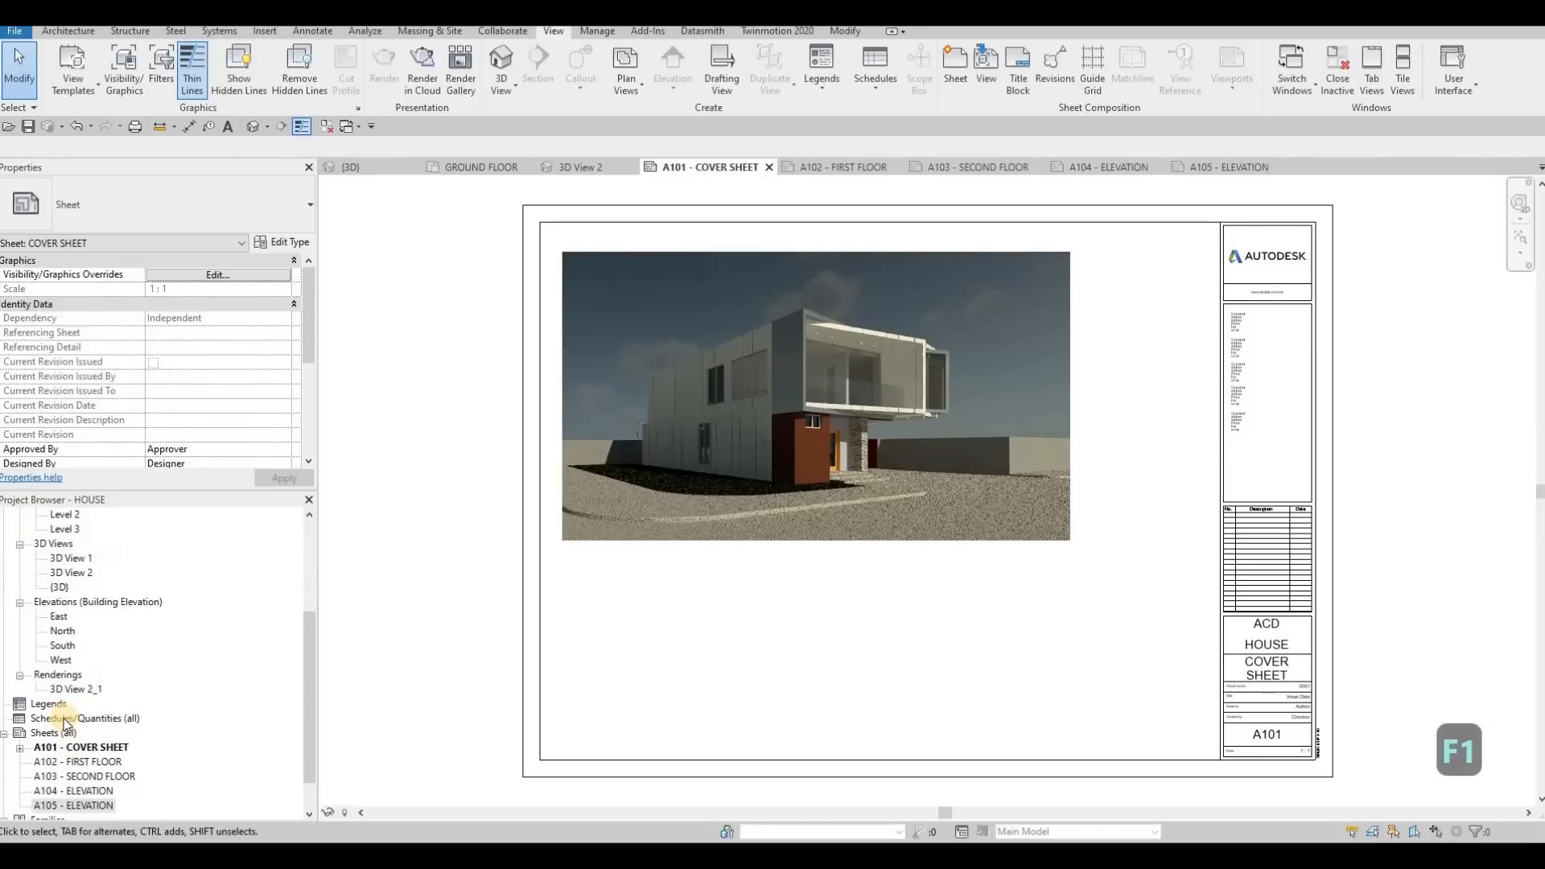
pyautogui.click(65, 719)
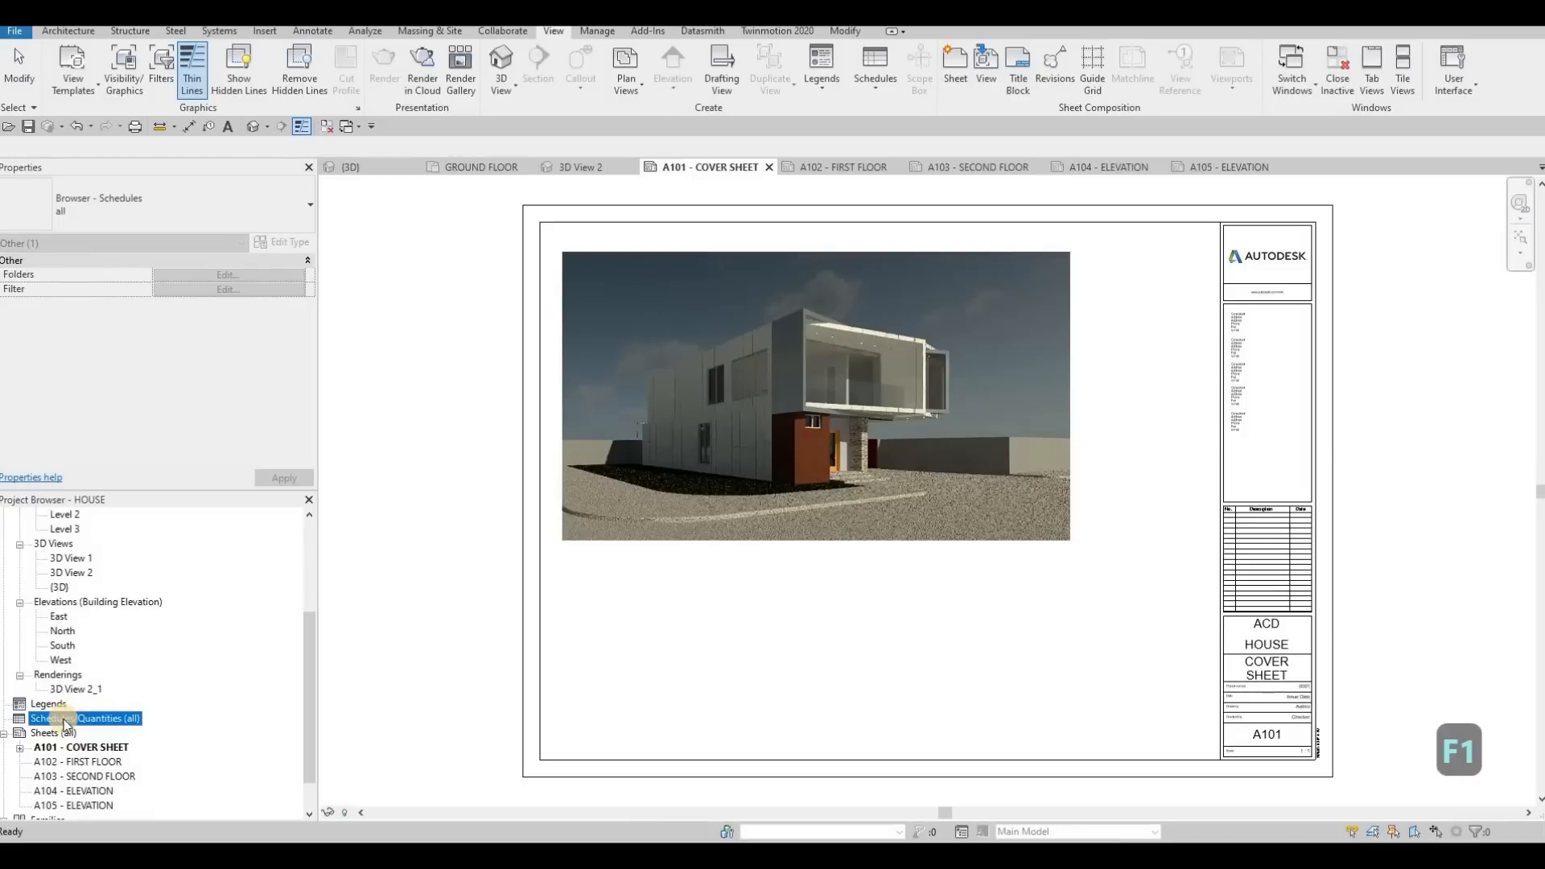
pyautogui.rightClick(66, 722)
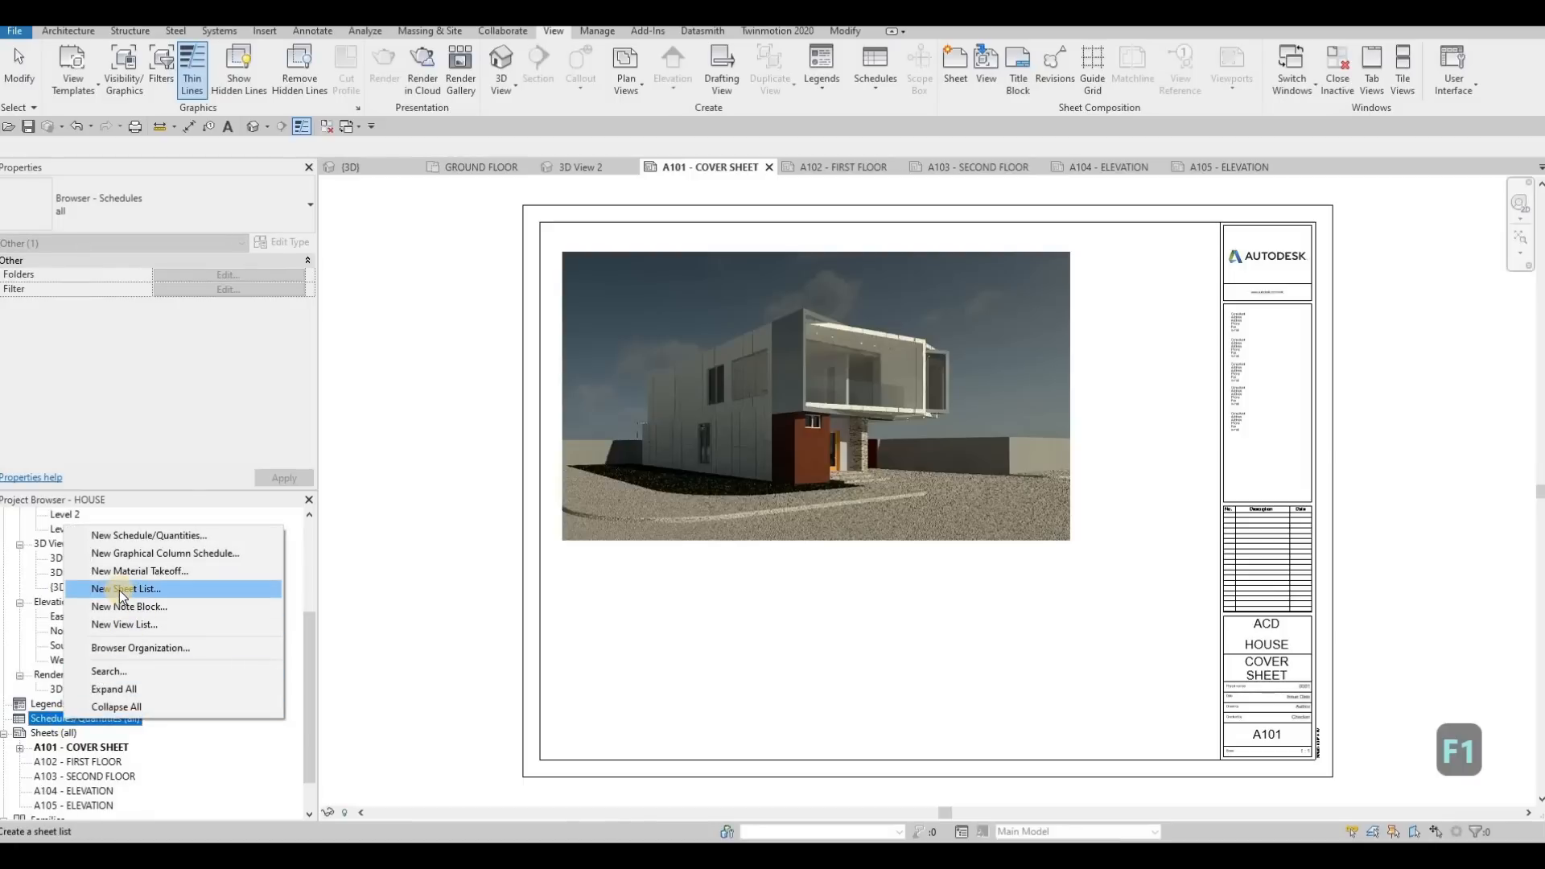
pyautogui.click(121, 590)
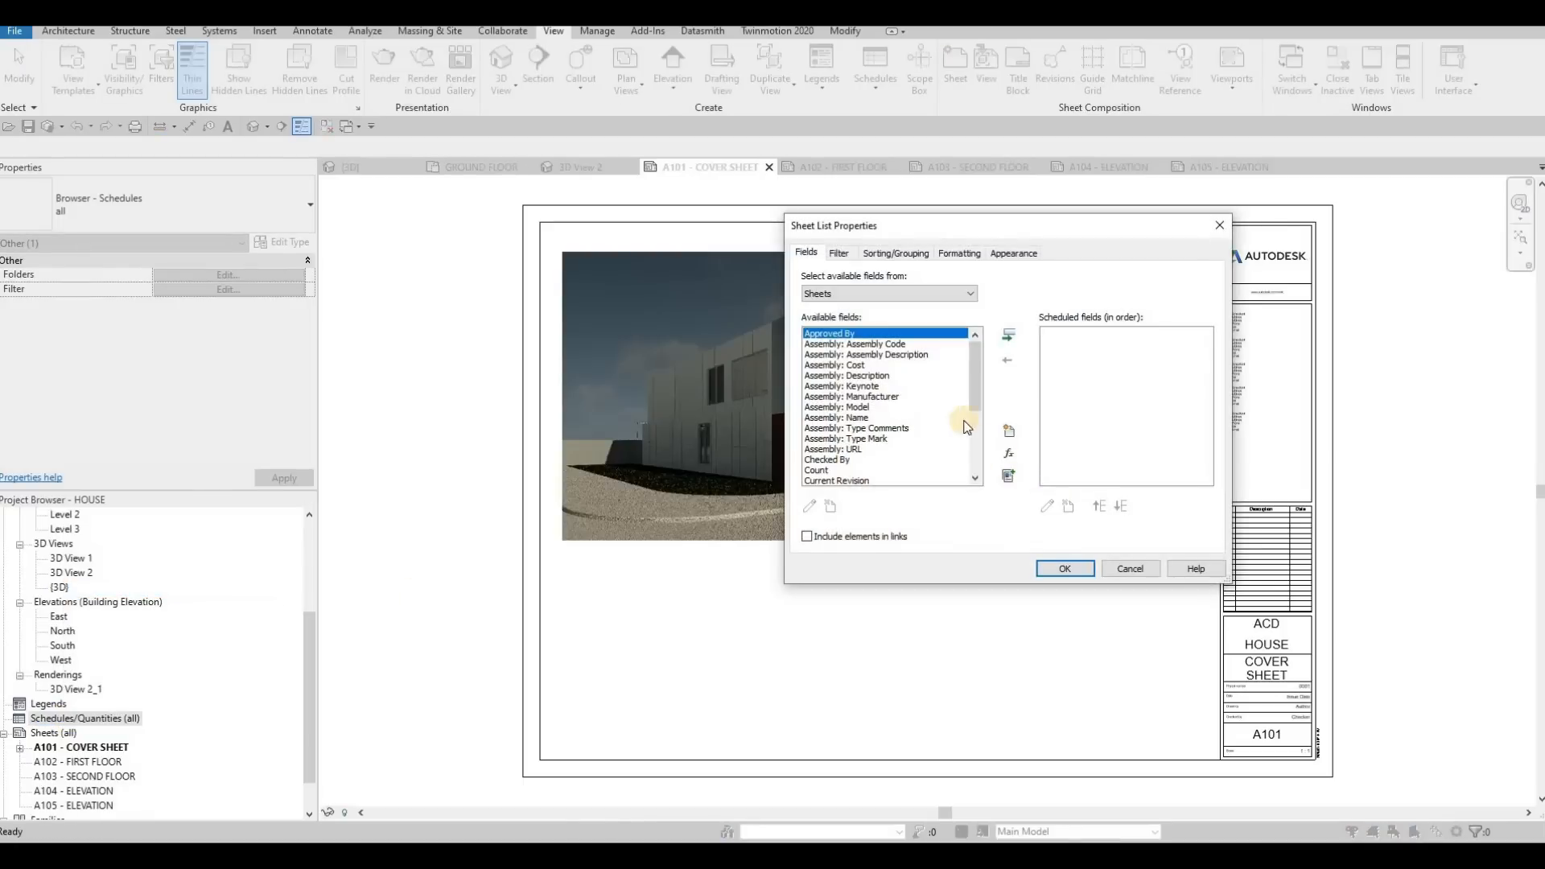
pyautogui.scroll(-4, 893, 402)
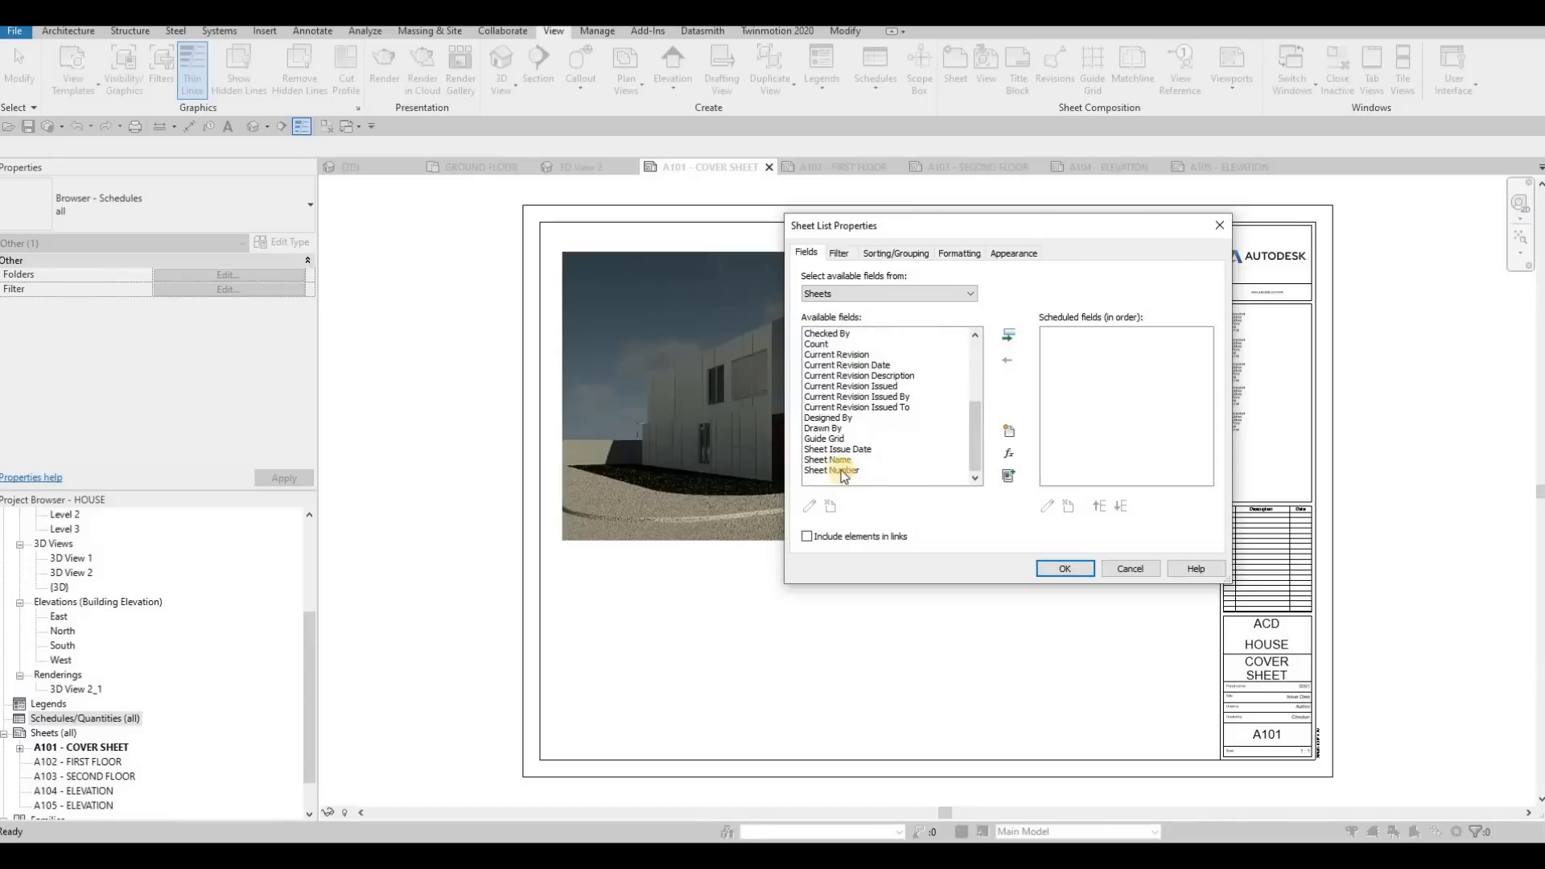
pyautogui.click(839, 471)
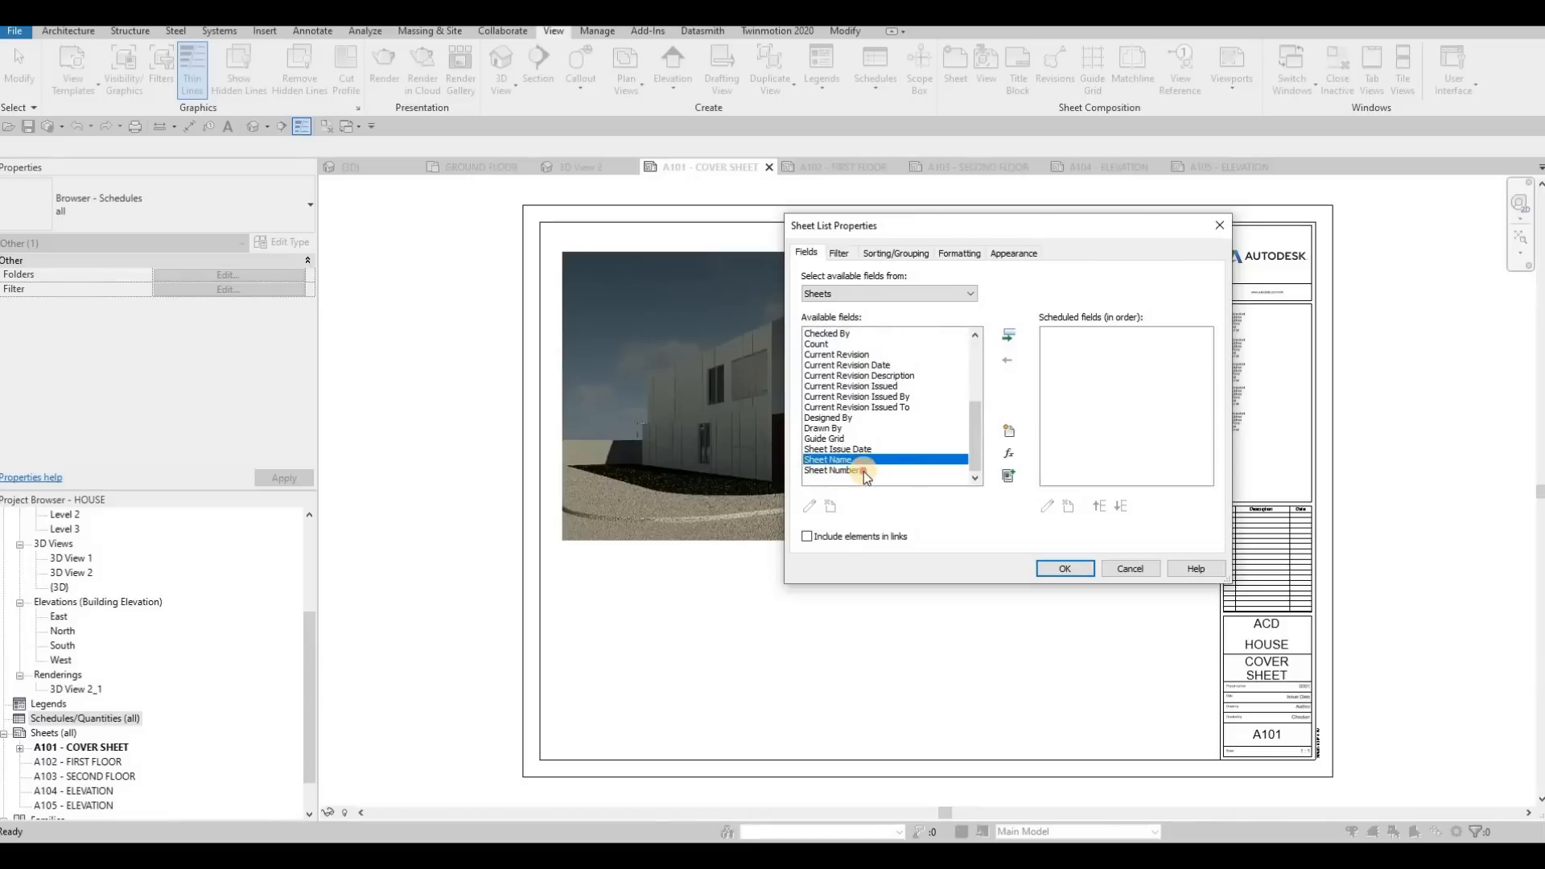
pyautogui.click(1008, 335)
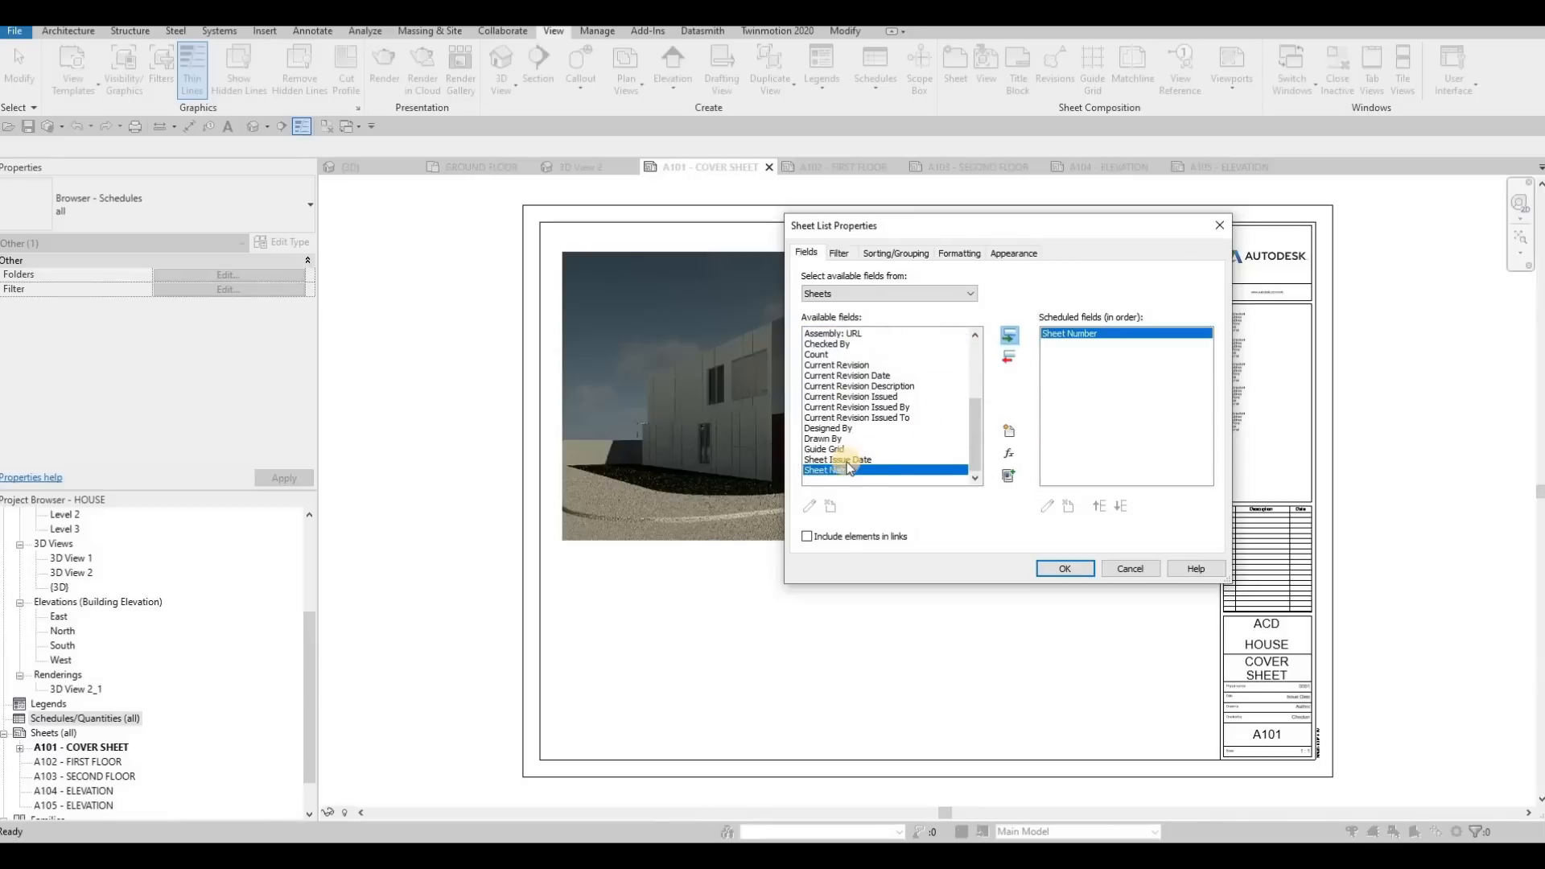
pyautogui.click(1005, 336)
pyautogui.click(1065, 569)
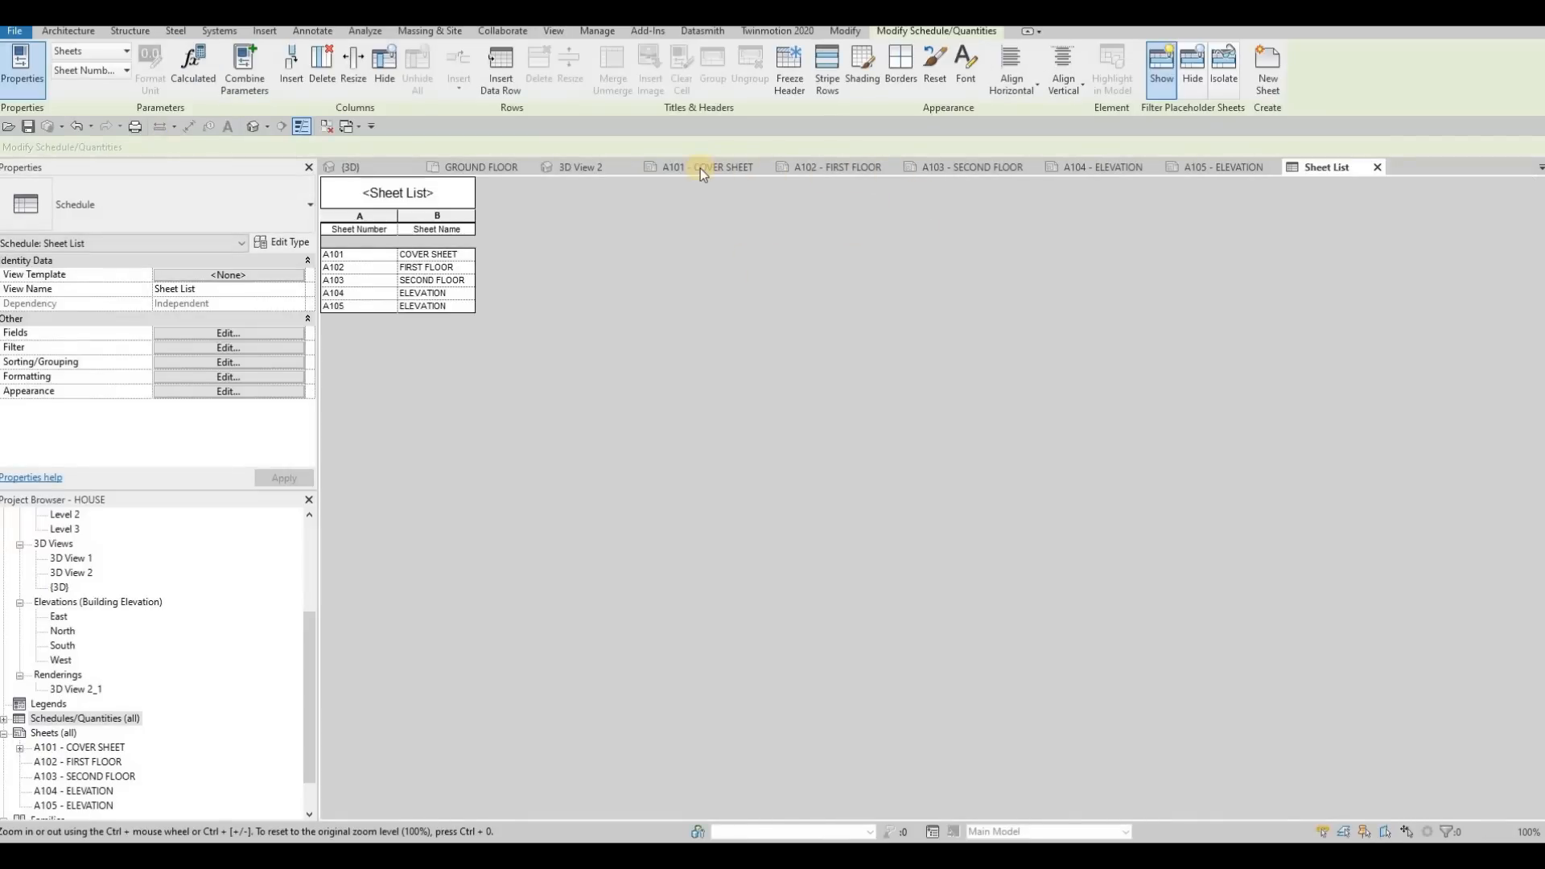
# Place the Sheet List schedule on the A101 cover sheet, to the right of the rendering
pyautogui.click(701, 169)
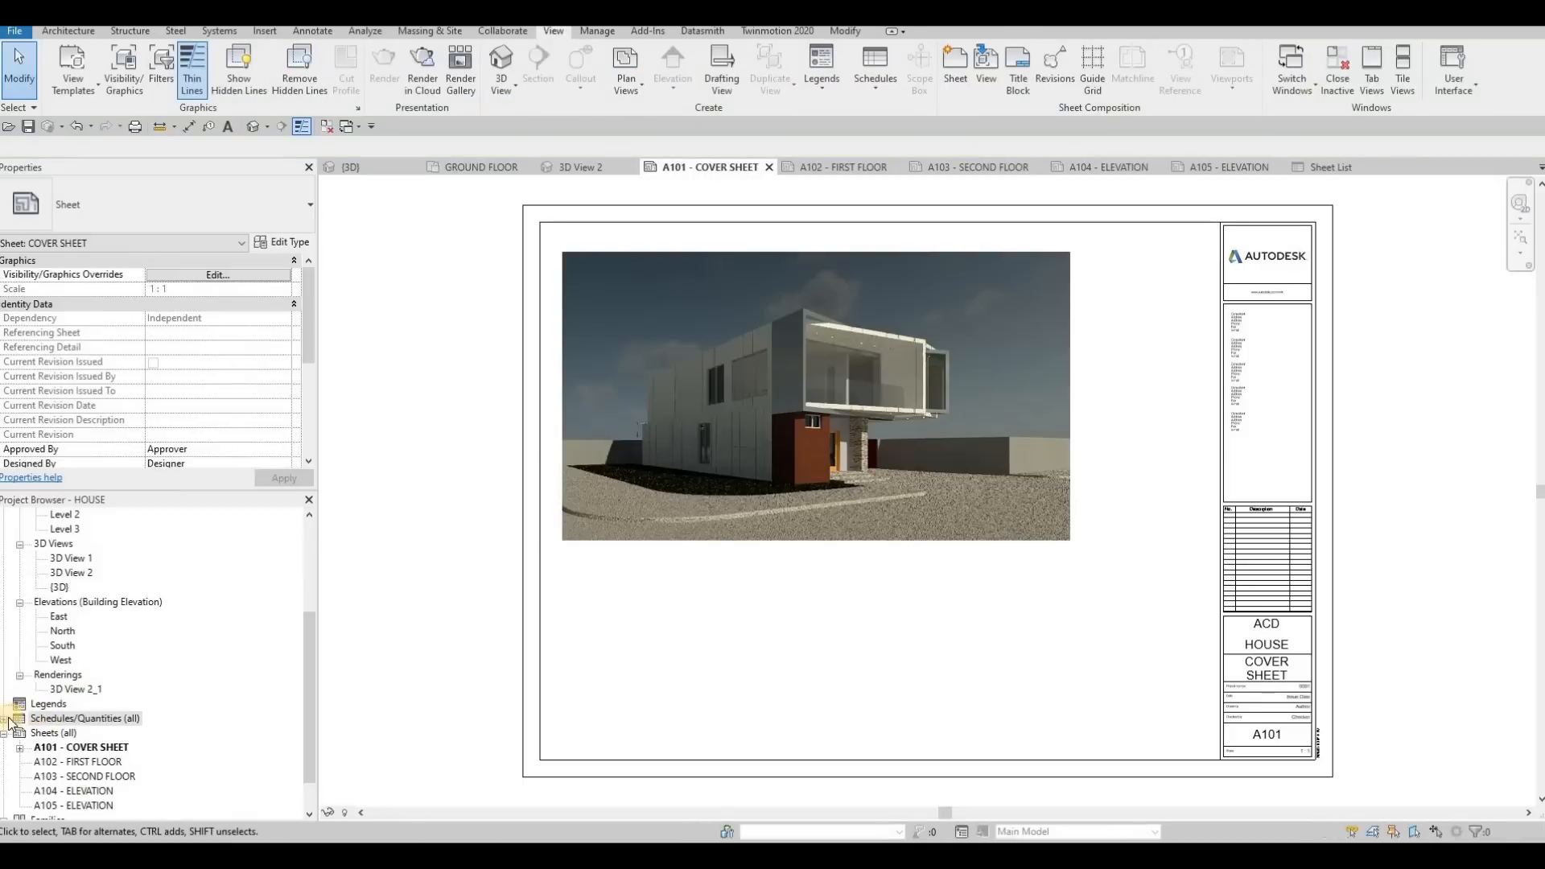
pyautogui.click(4, 719)
pyautogui.click(54, 733)
pyautogui.click(1106, 400)
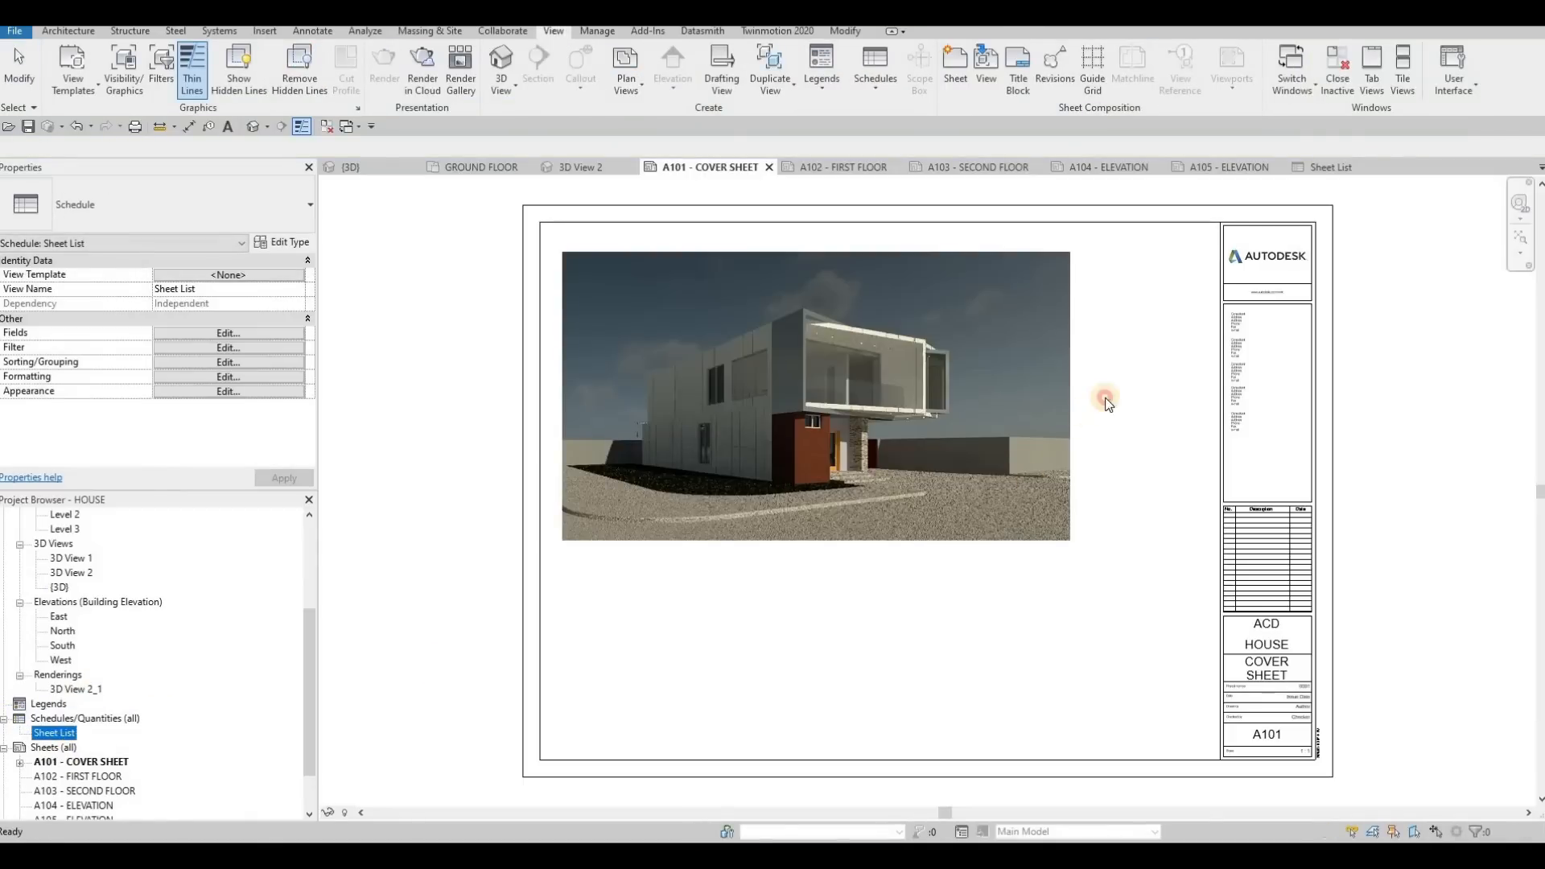
pyautogui.click(1144, 290)
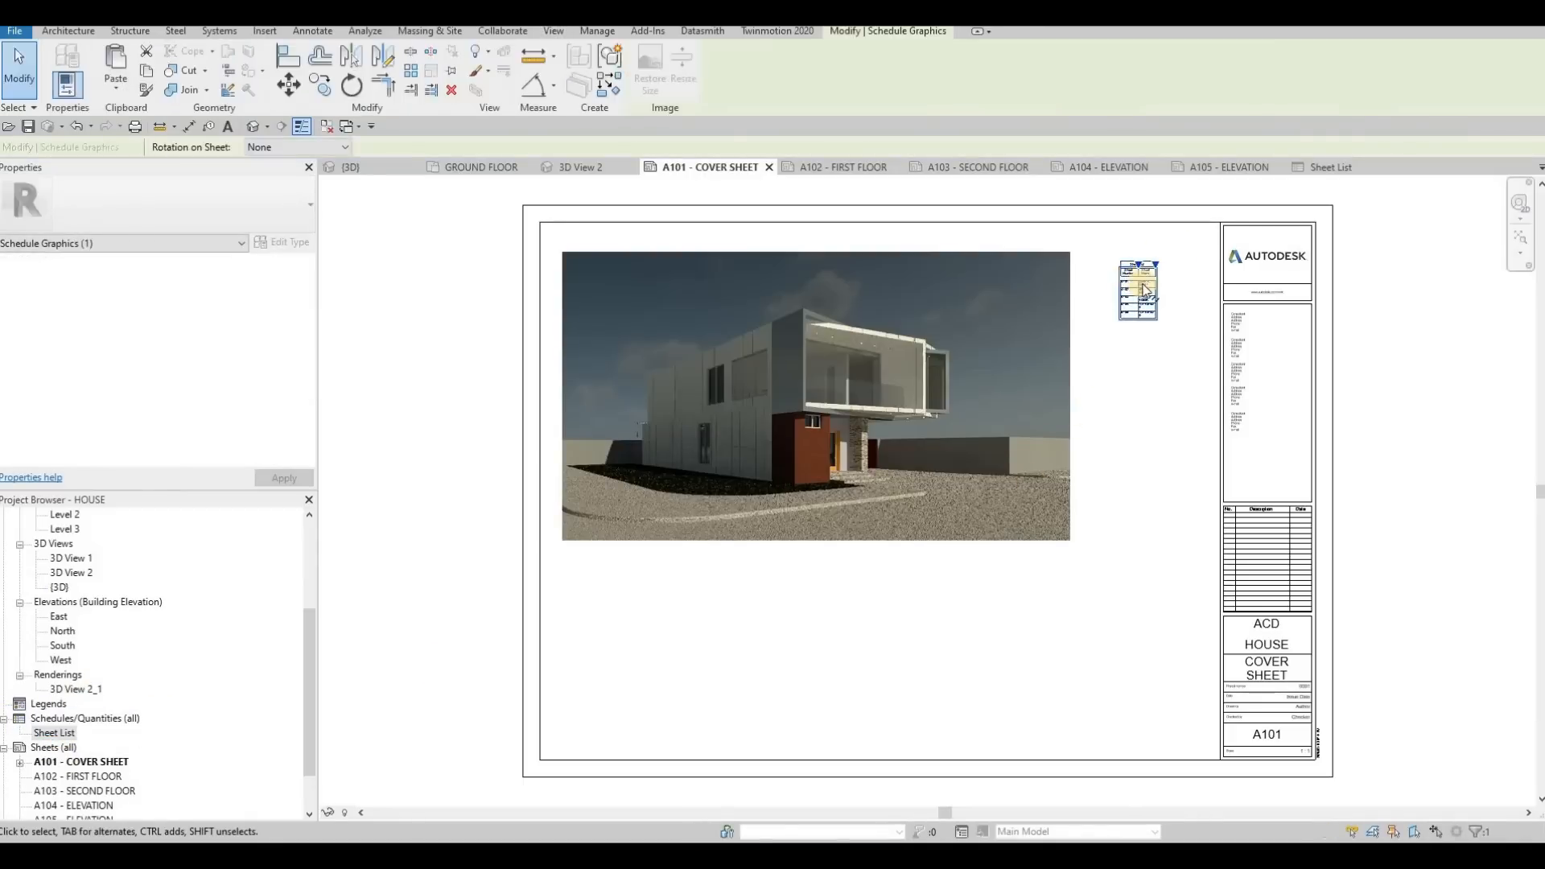
# Widen the placed sheet list's Sheet Name column so each name fits on one line, and shift the table slightly upward
pyautogui.scroll(5, 1151, 277)
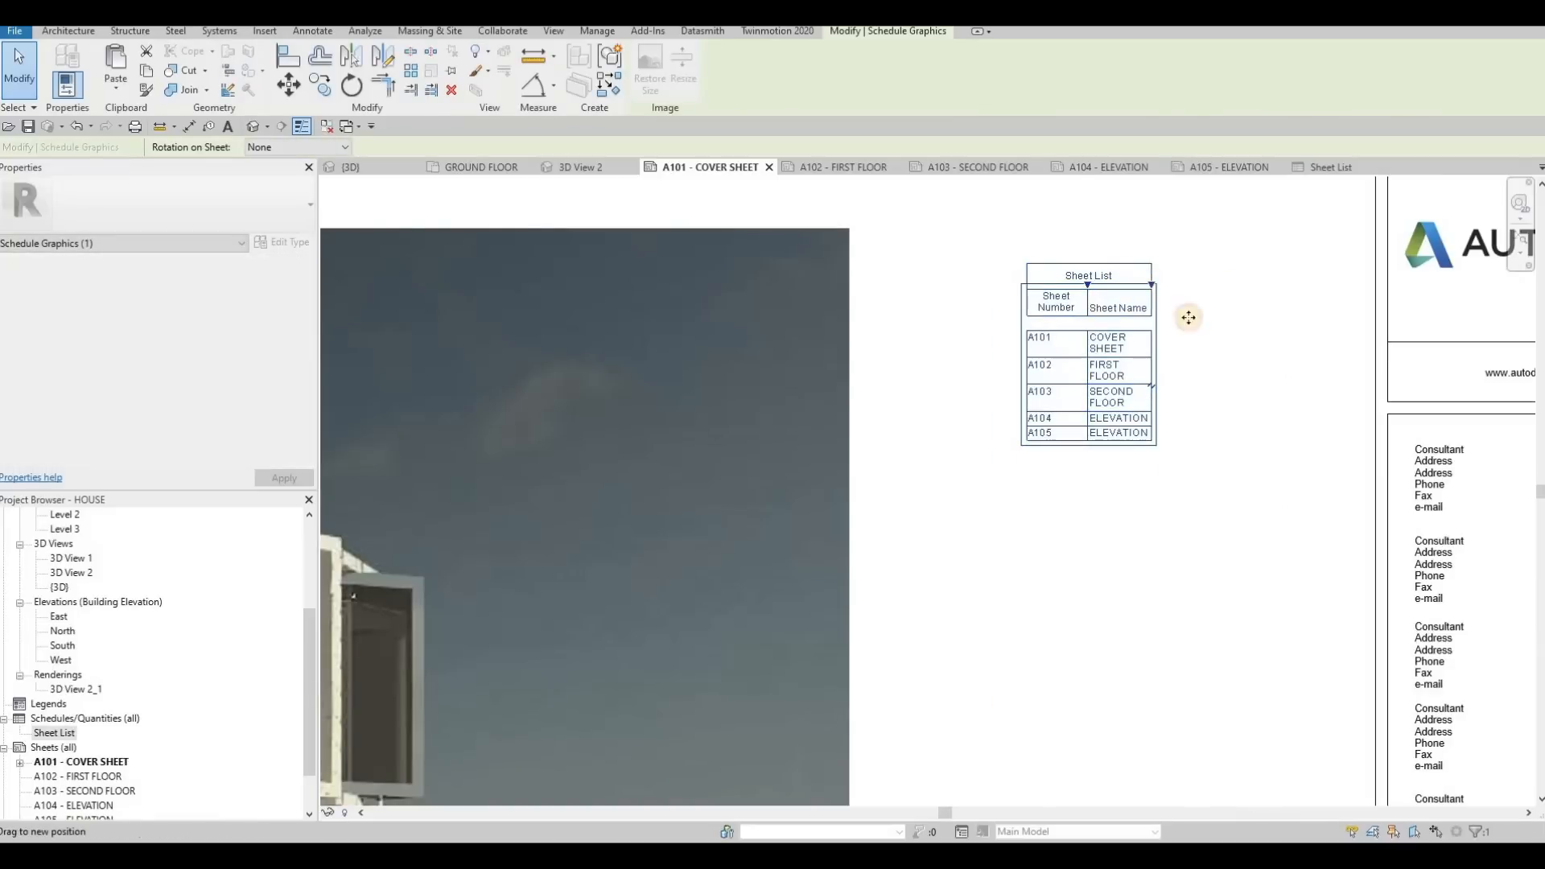
pyautogui.moveTo(1151, 284); pyautogui.dragTo(1137, 251)
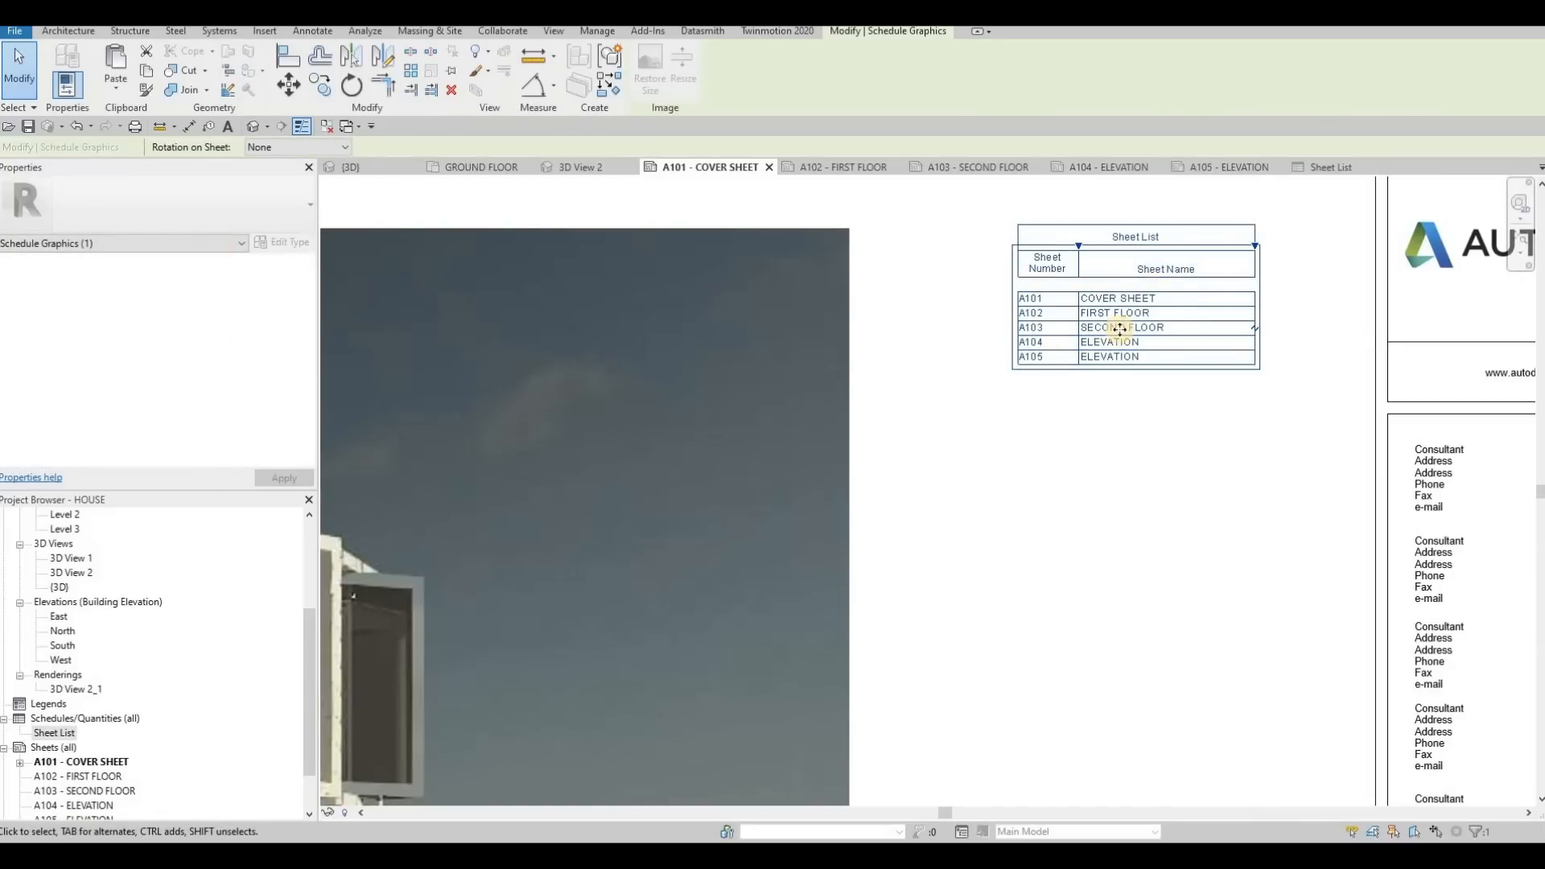
pyautogui.press('Escape')
pyautogui.press('Escape')
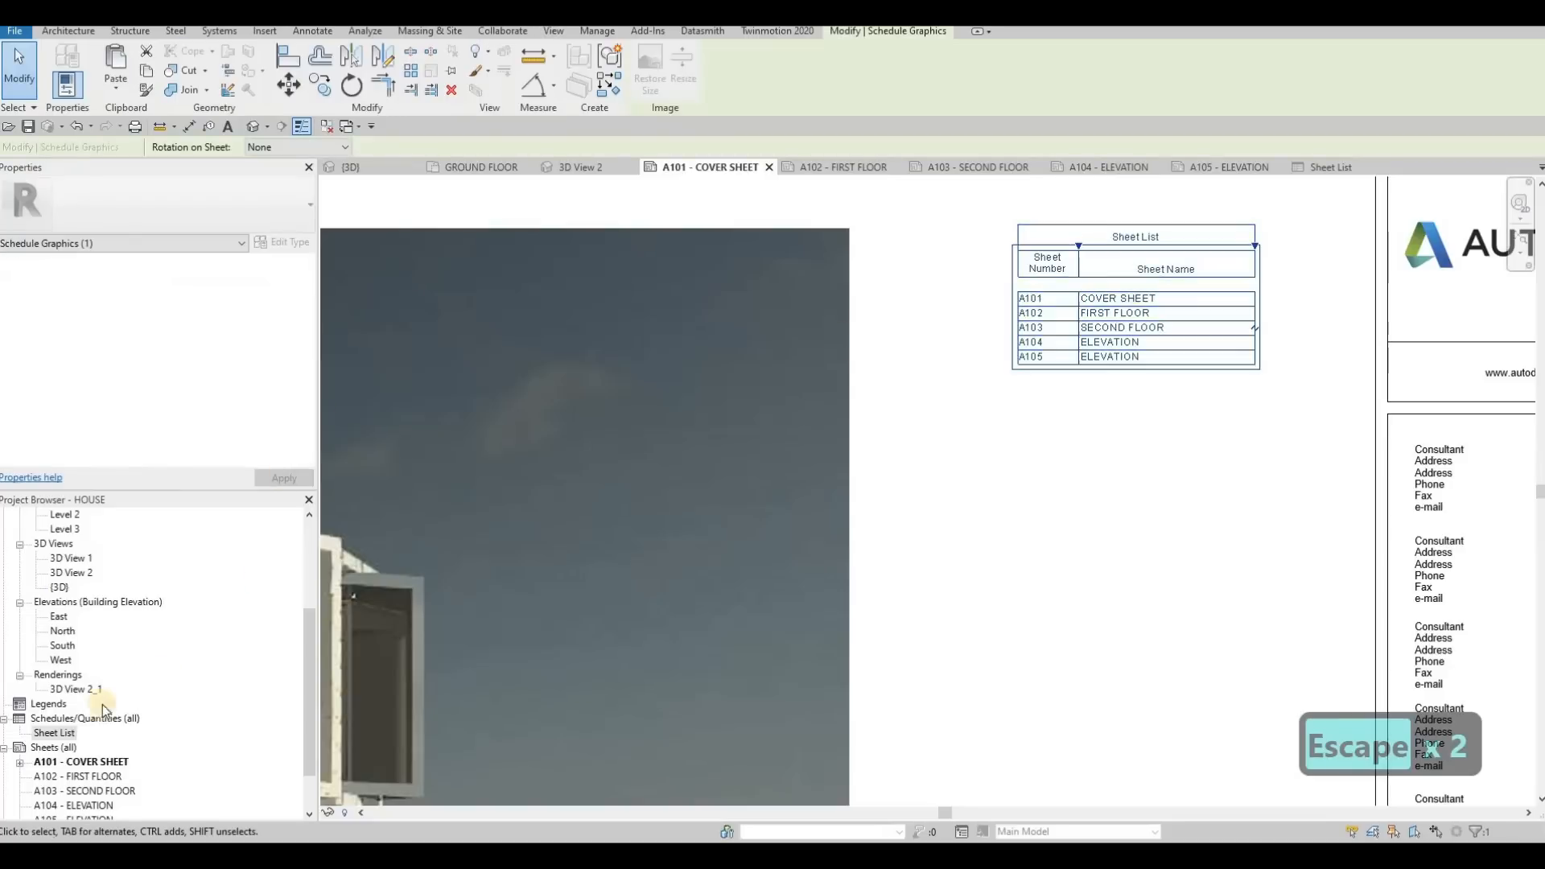
# Turn off the blank row before data in the sheet list's appearance settings and set its title text to 8mm Arial
pyautogui.click(54, 733)
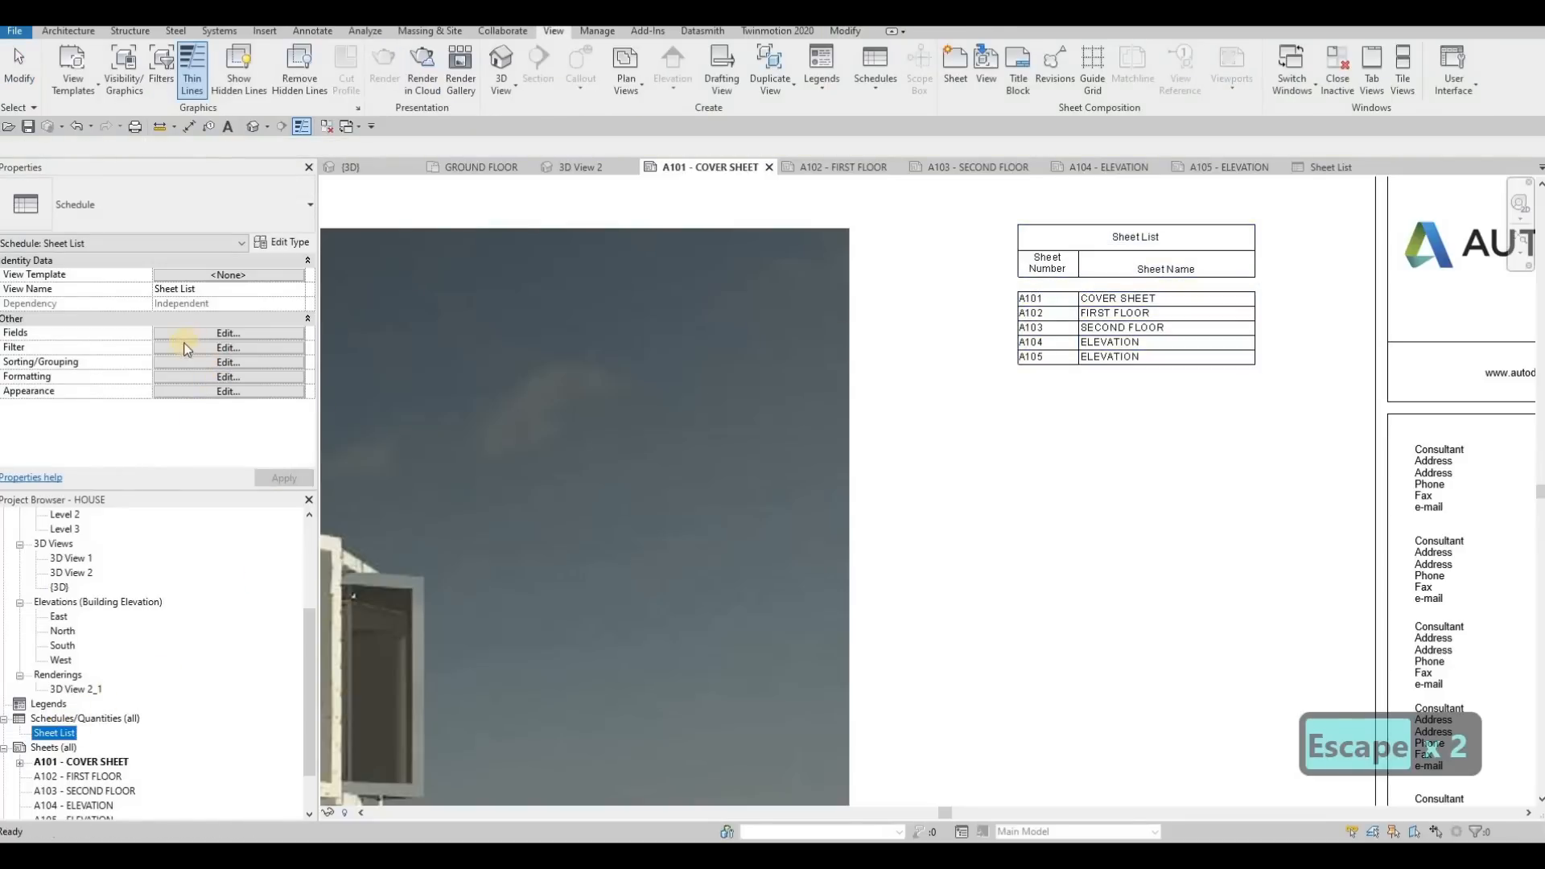
pyautogui.click(267, 347)
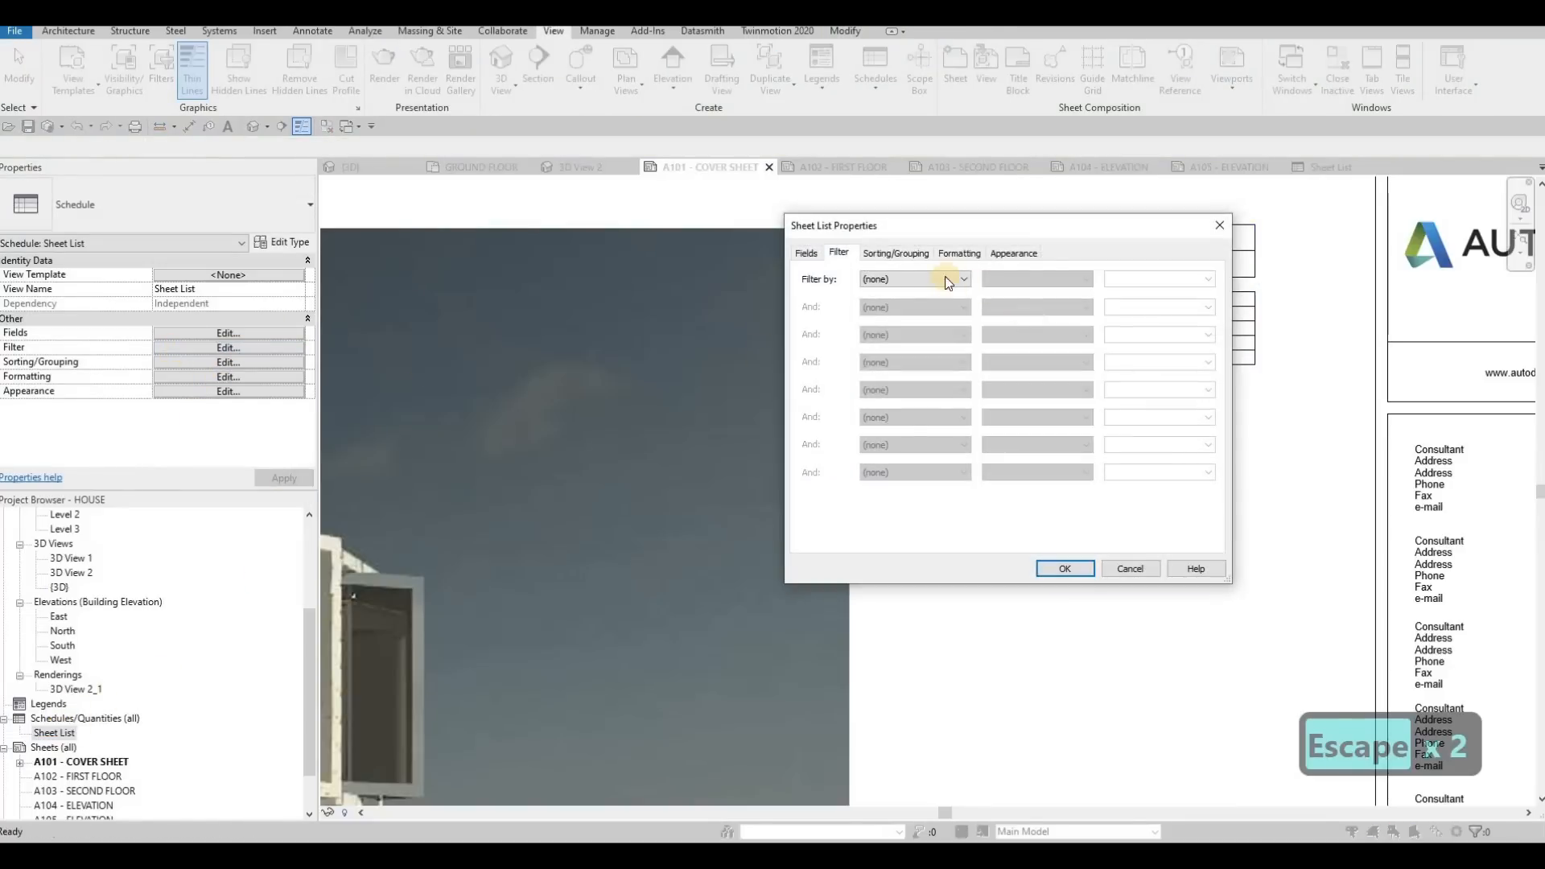
pyautogui.click(1014, 255)
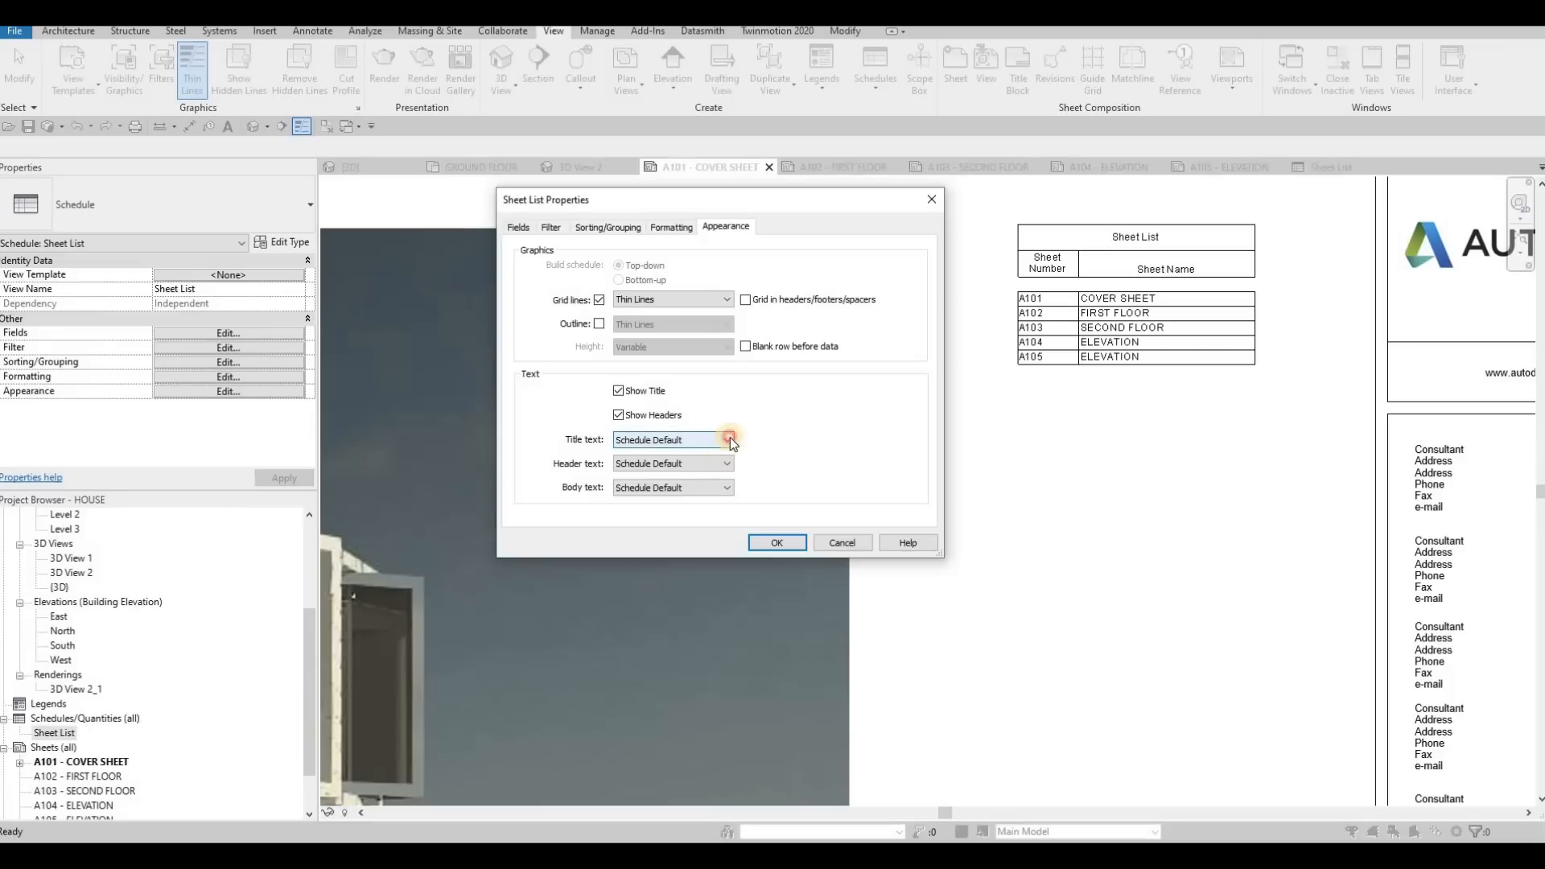
pyautogui.click(684, 443)
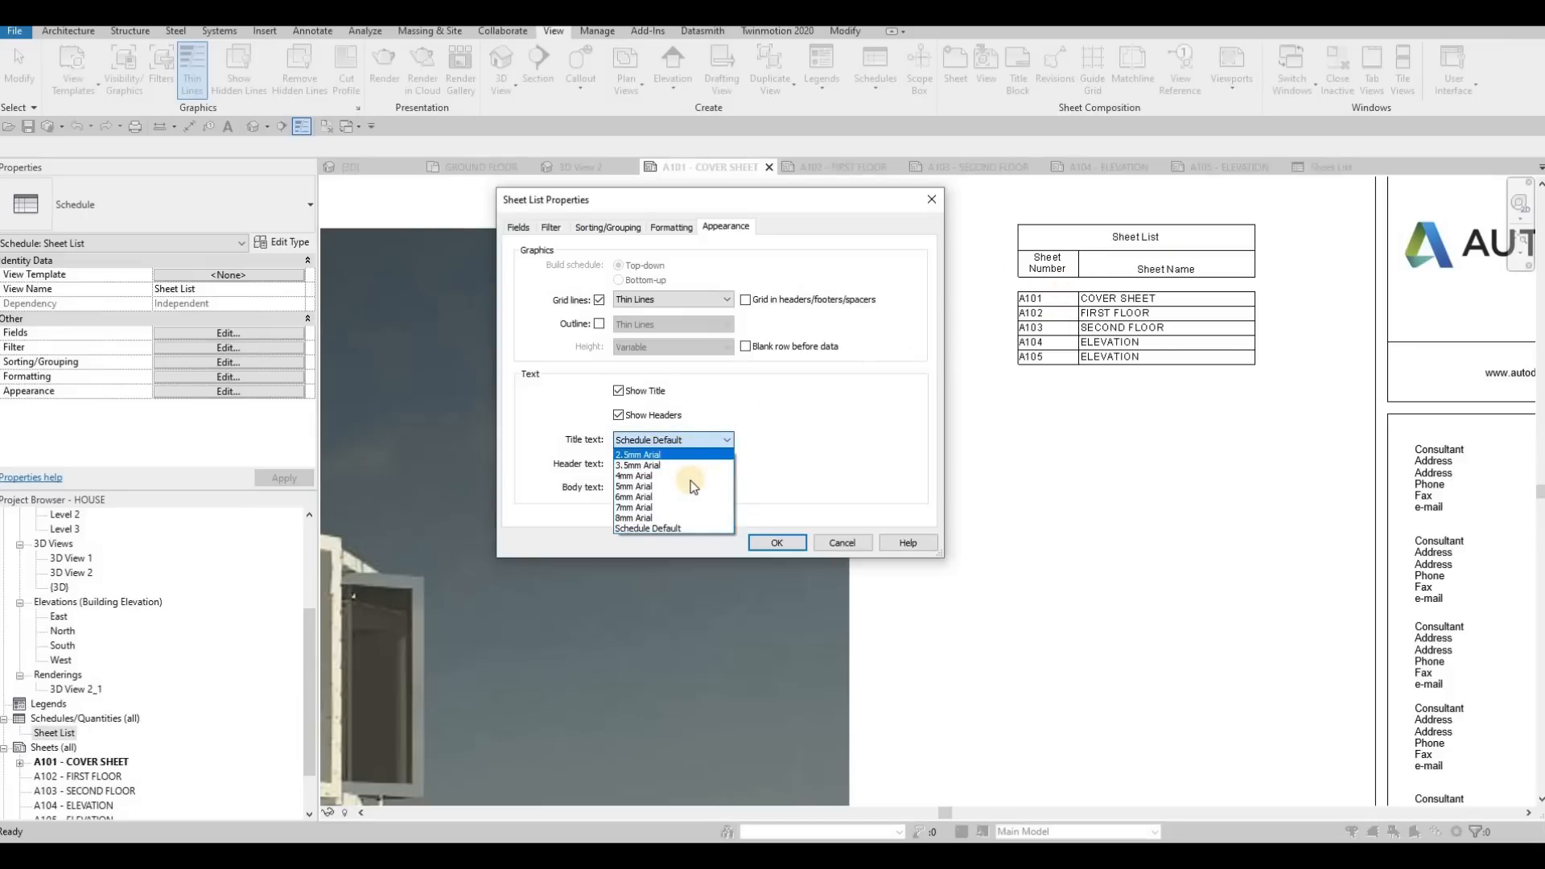
pyautogui.press('Down')
pyautogui.press('Down')
pyautogui.press('Down')
pyautogui.press('Down')
pyautogui.press('Down')
pyautogui.press('Down')
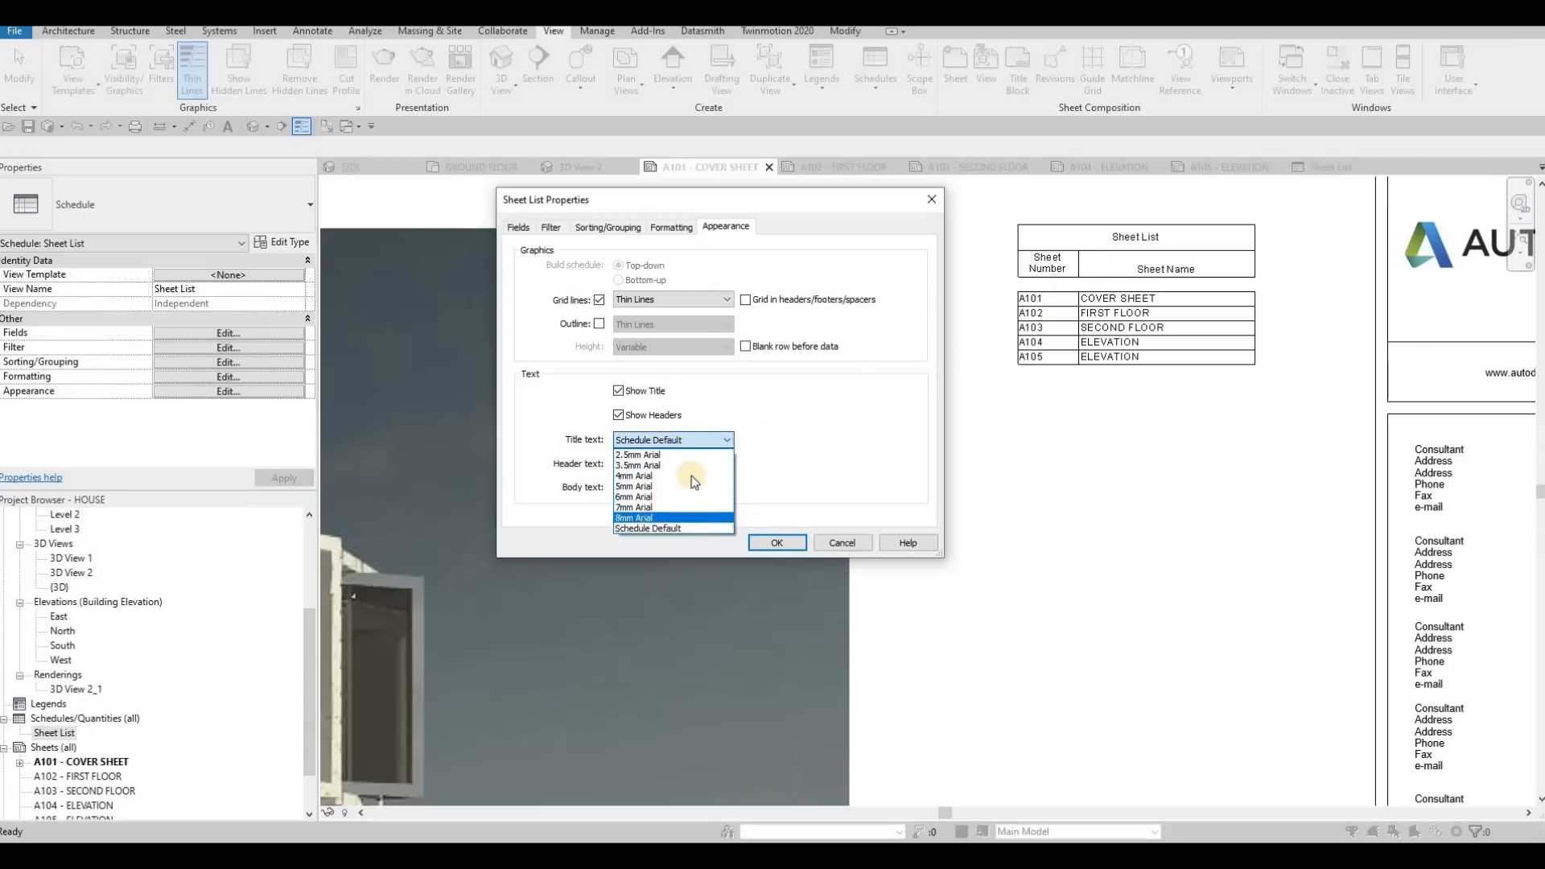
pyautogui.press('Return')
# Set the sheet list's header text to 6mm Arial and its body text to 3.5mm Arial, and apply the appearance settings
pyautogui.click(689, 464)
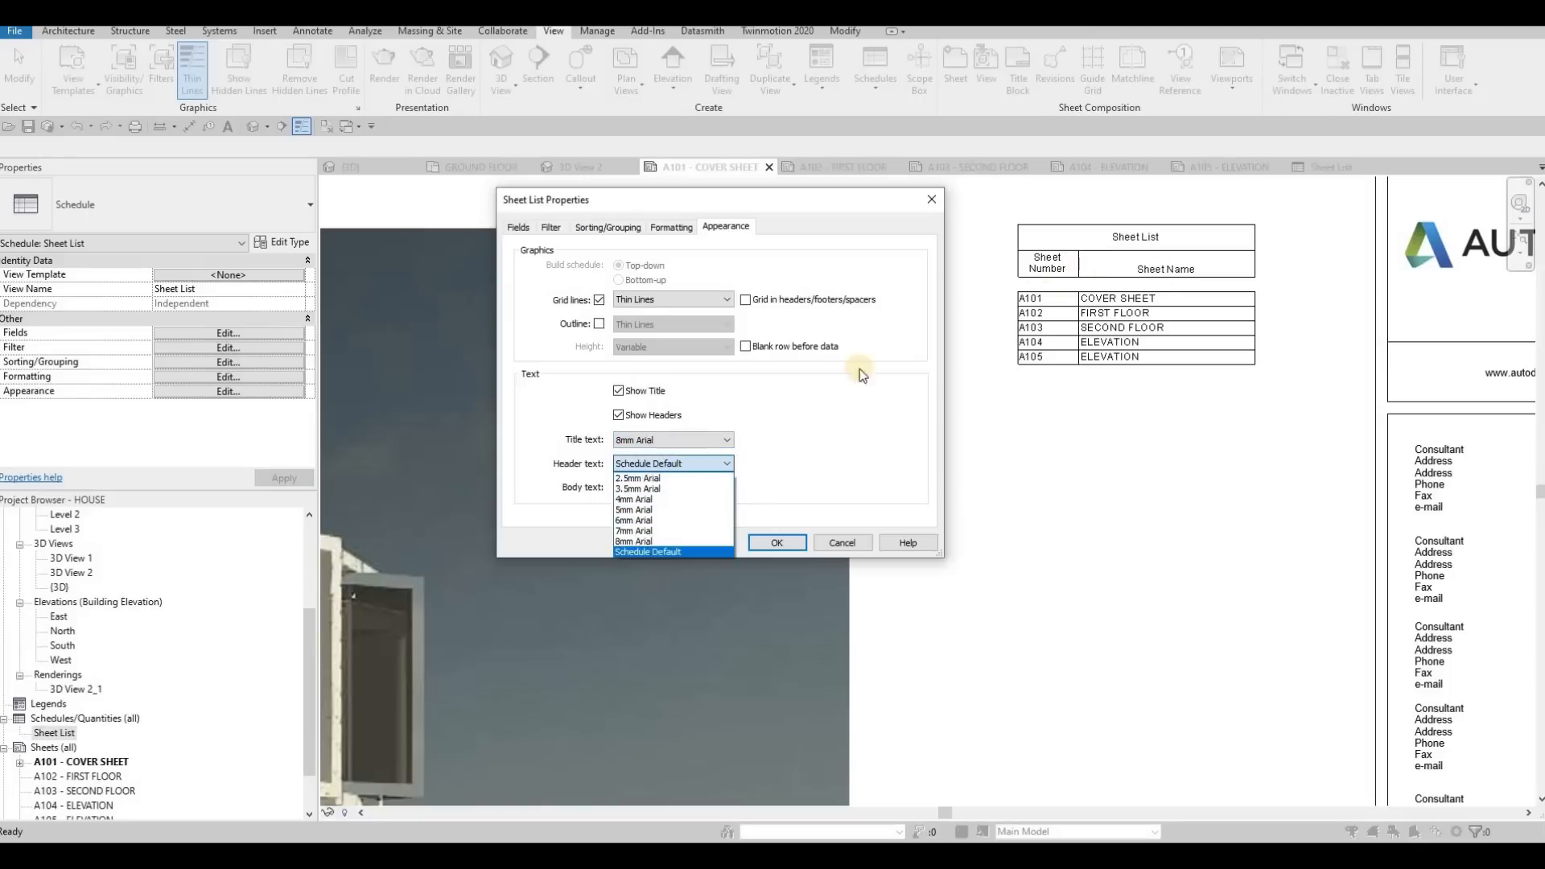
pyautogui.click(639, 520)
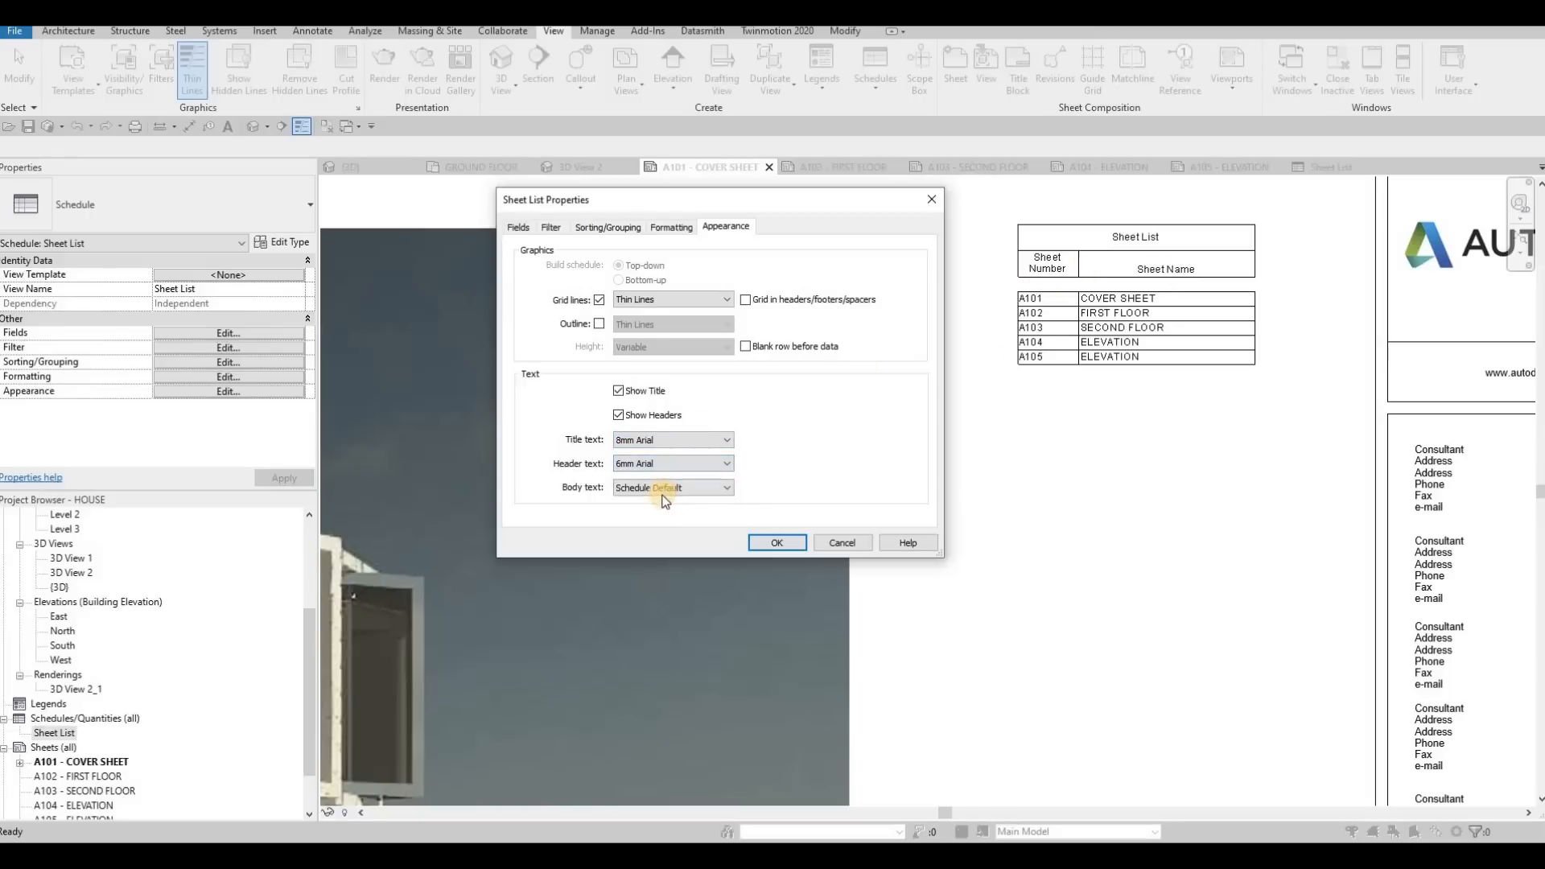
pyautogui.click(662, 493)
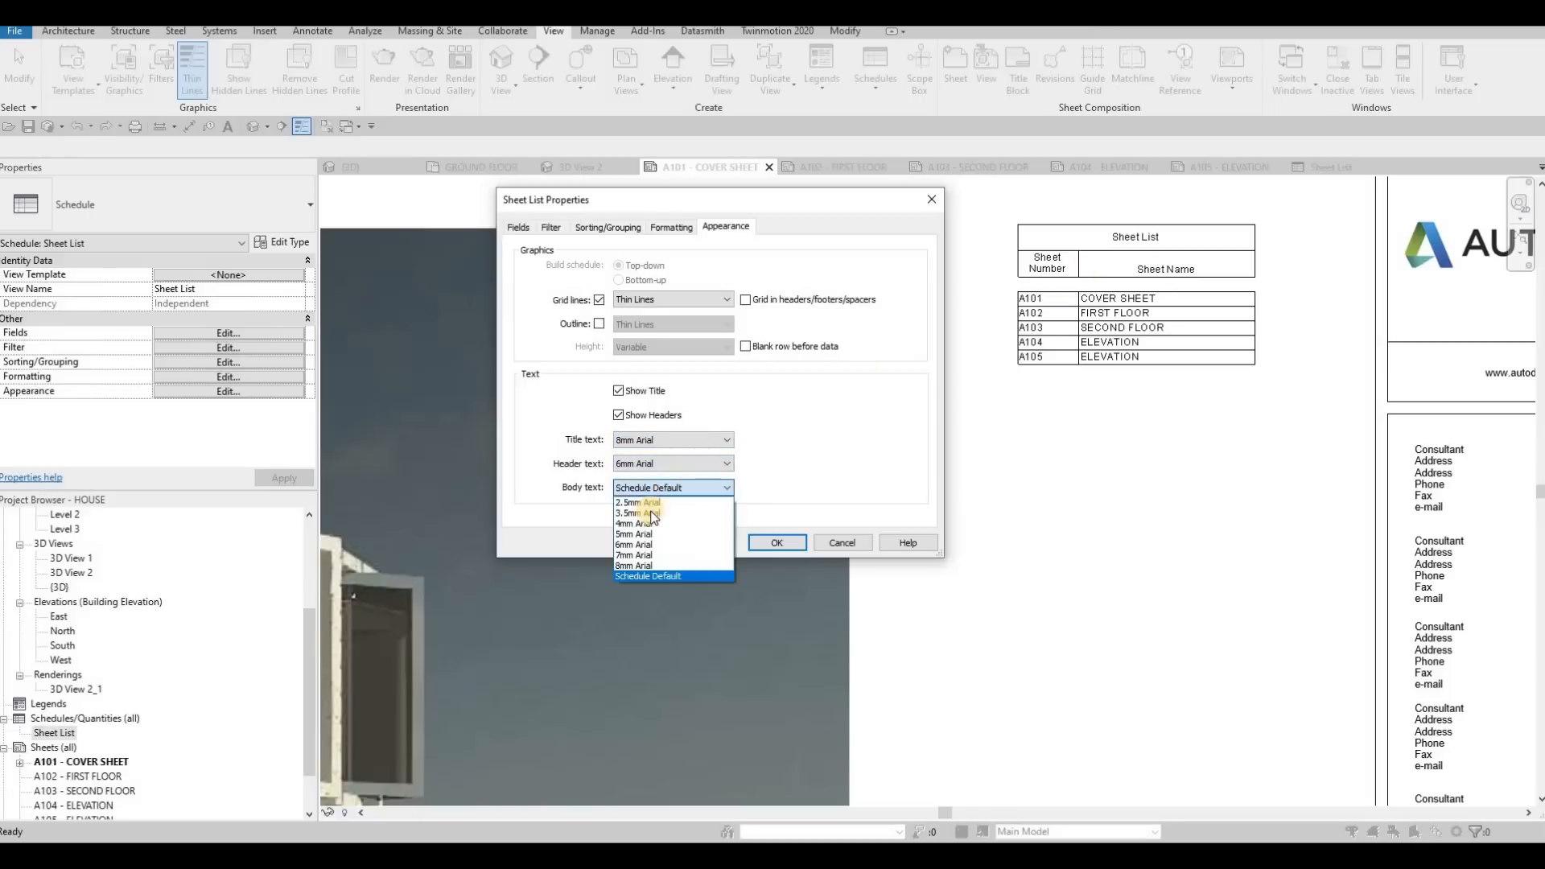
pyautogui.click(777, 543)
pyautogui.click(777, 542)
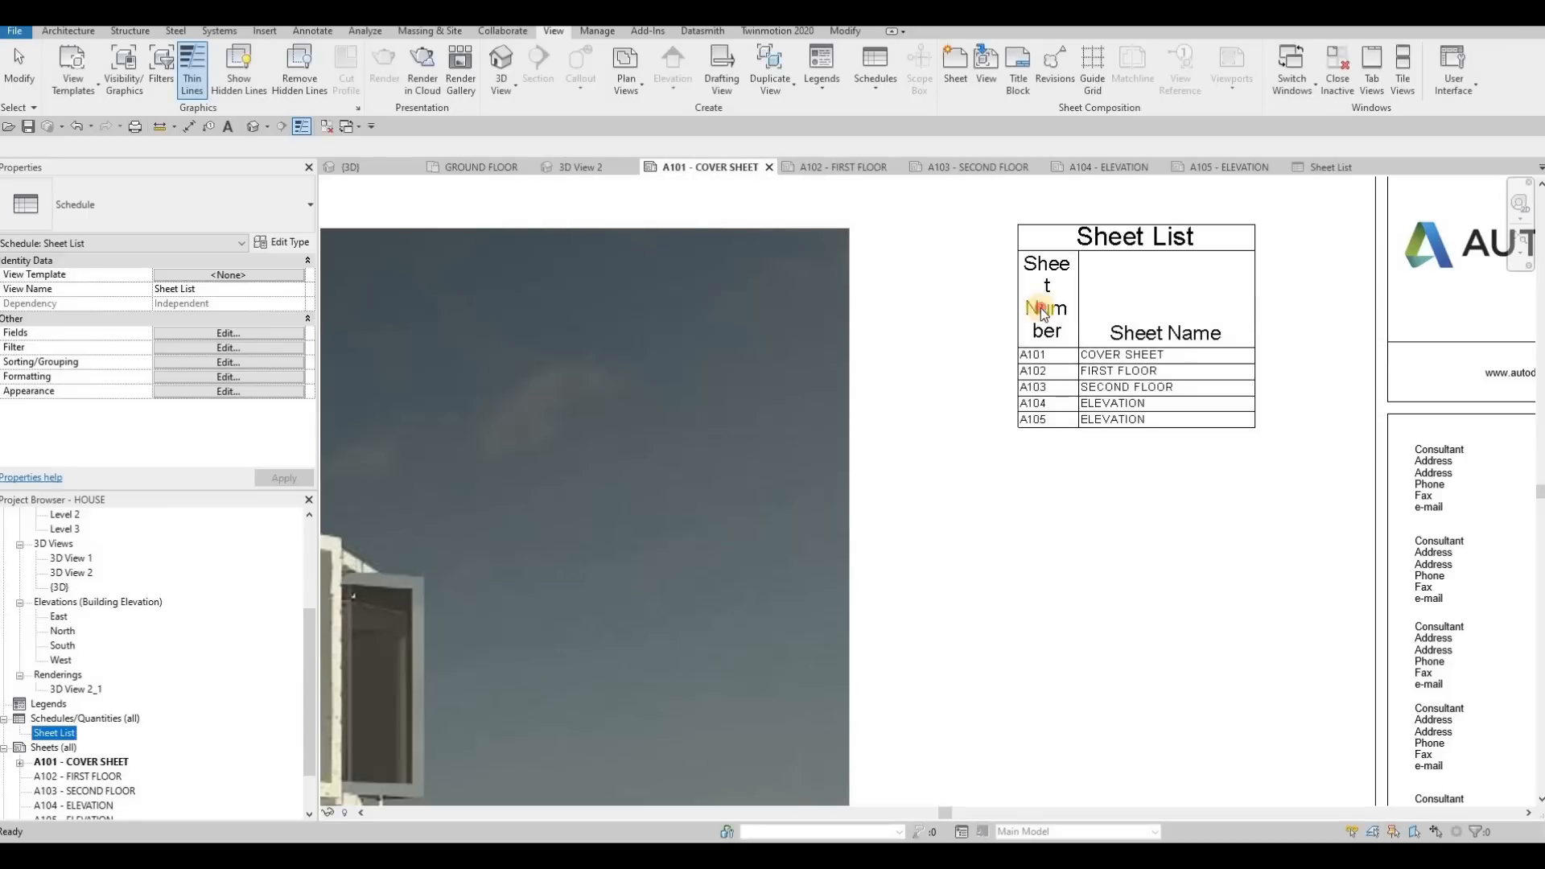
# Widen the Sheet Number and Sheet Name columns of the sheet list placed on the cover sheet
pyautogui.click(1239, 389)
pyautogui.click(1246, 402)
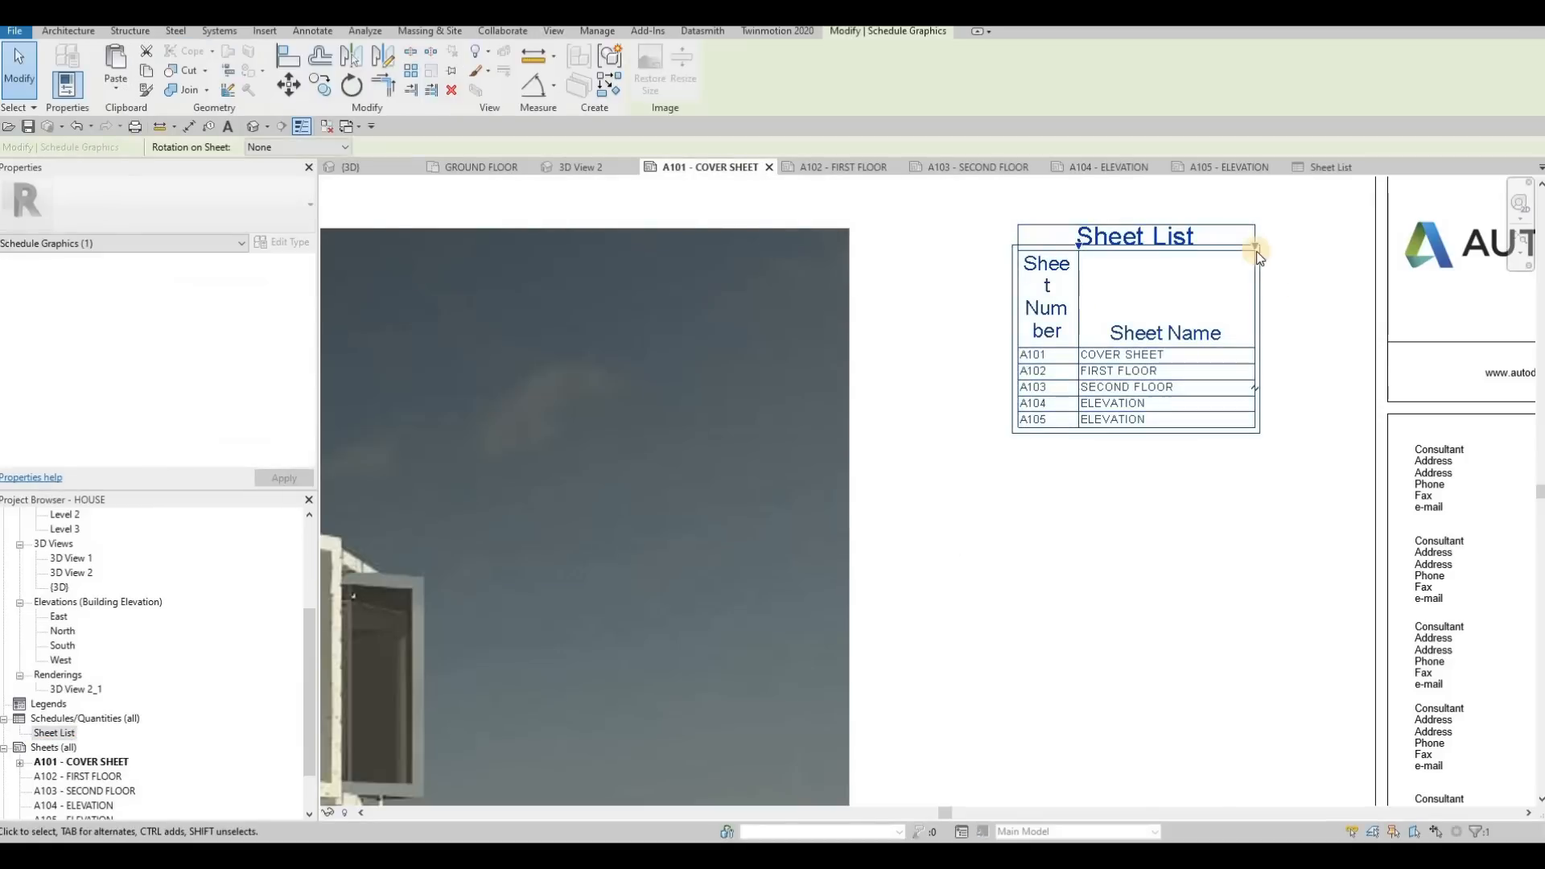
pyautogui.moveTo(1256, 249); pyautogui.dragTo(1146, 251)
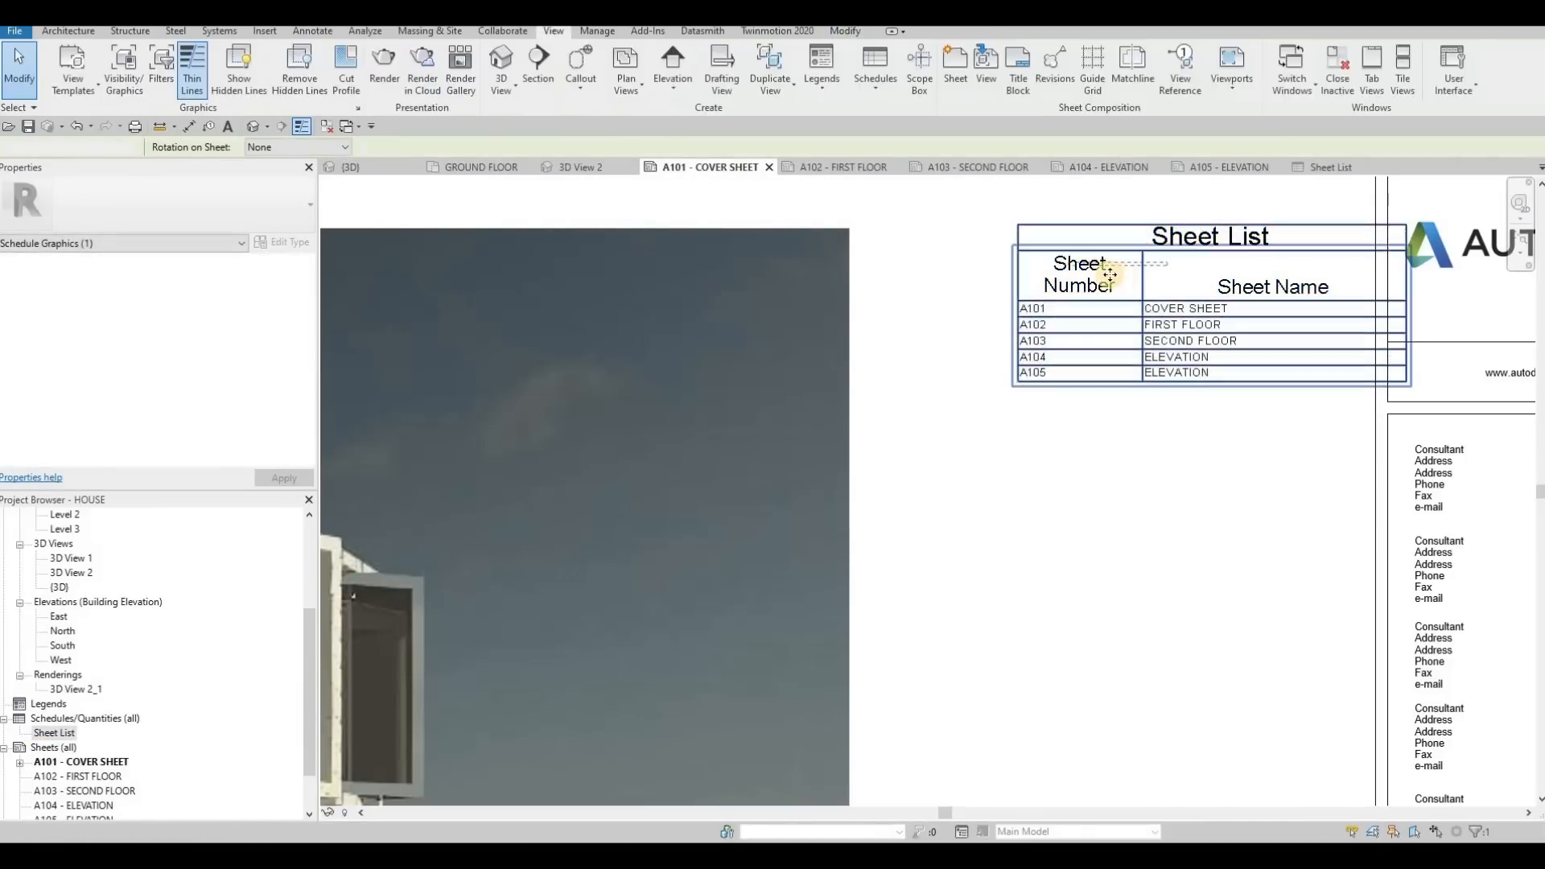
pyautogui.press('Escape')
pyautogui.scroll(-4, 965, 465)
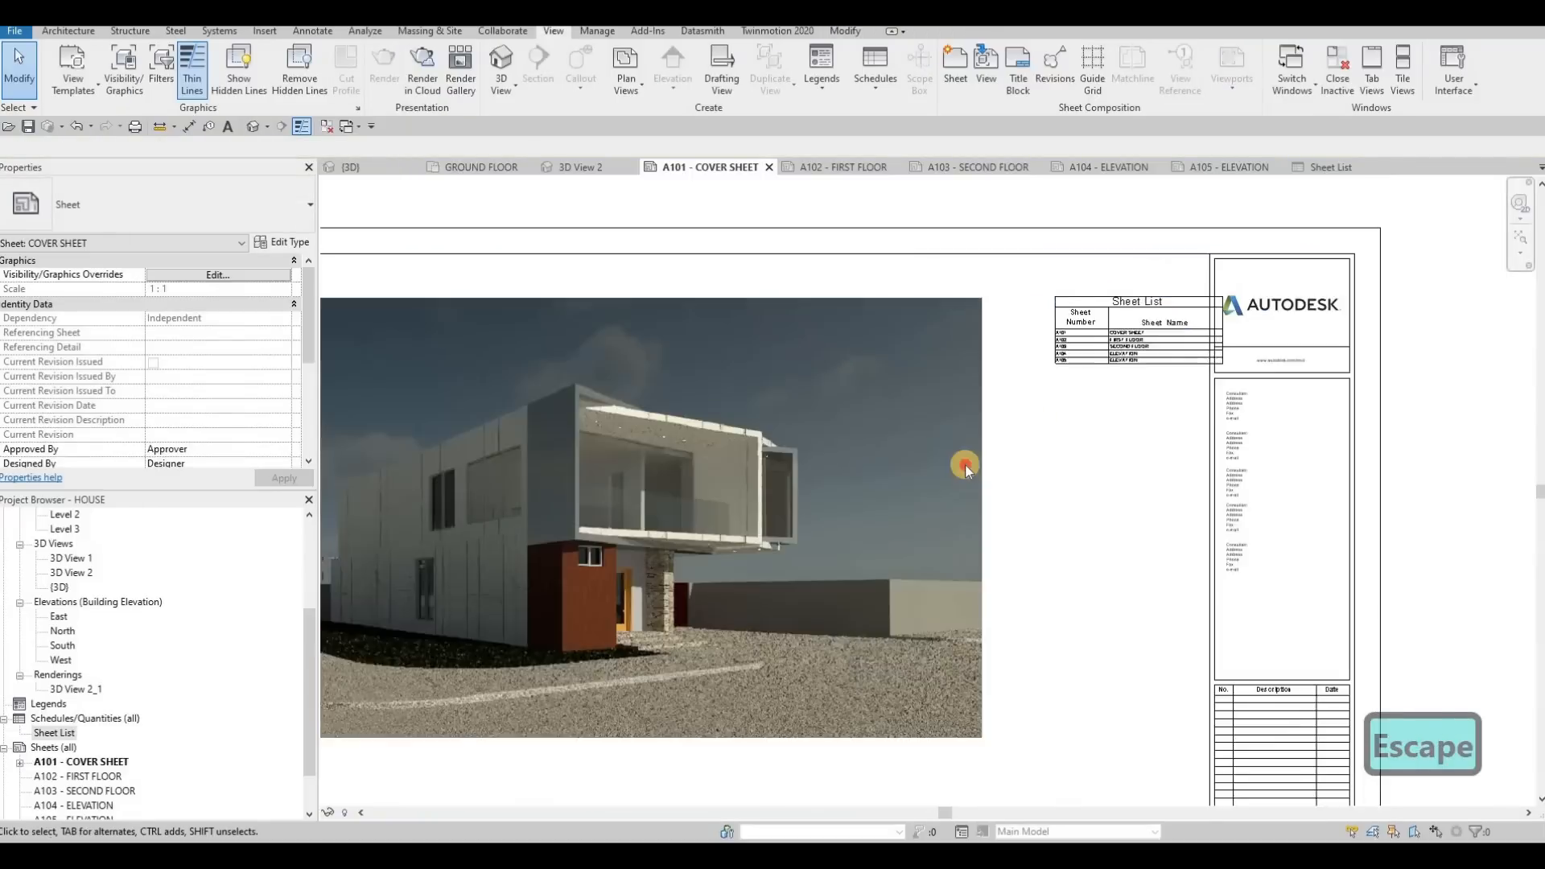
pyautogui.press('Escape')
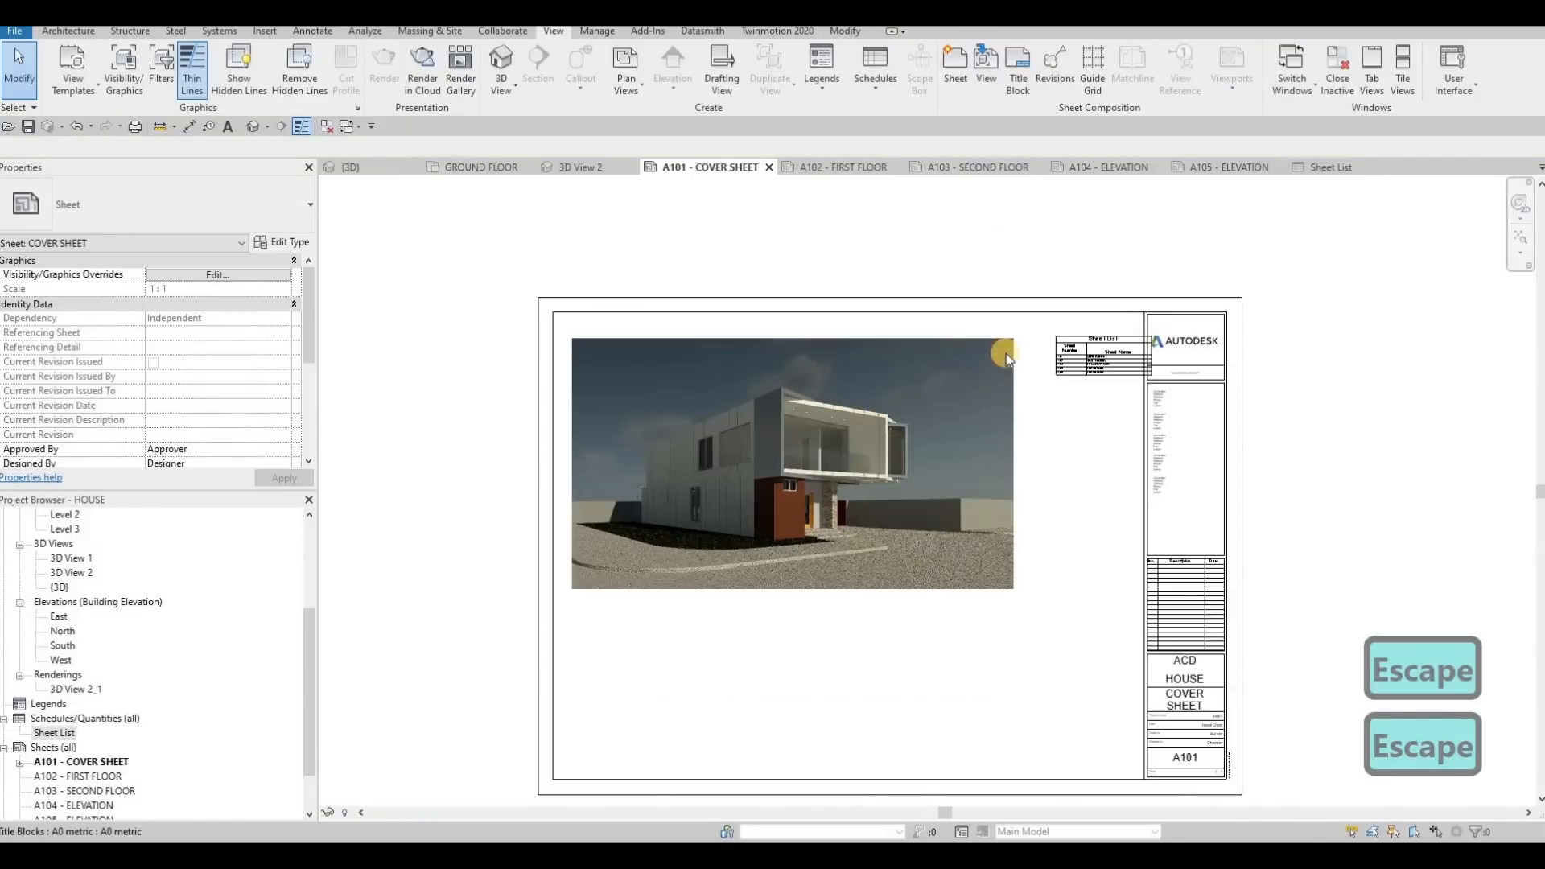
pyautogui.press('Escape')
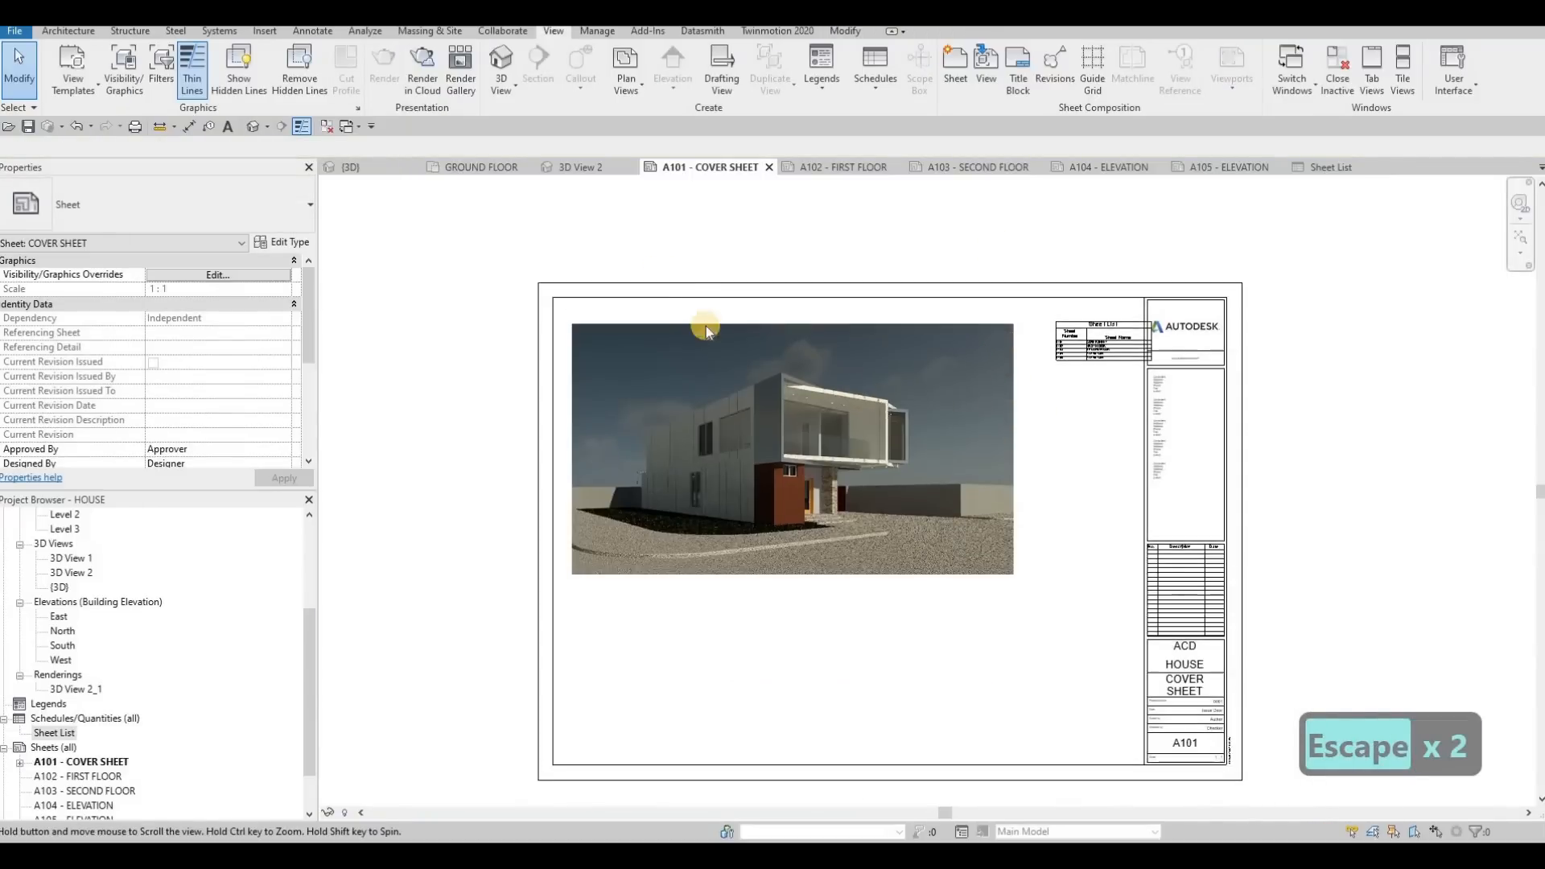
# Move the sheet list into the gap between the rendering and the title block, with the Sheet Number header fitting on one line
pyautogui.scroll(-1, 957, 507)
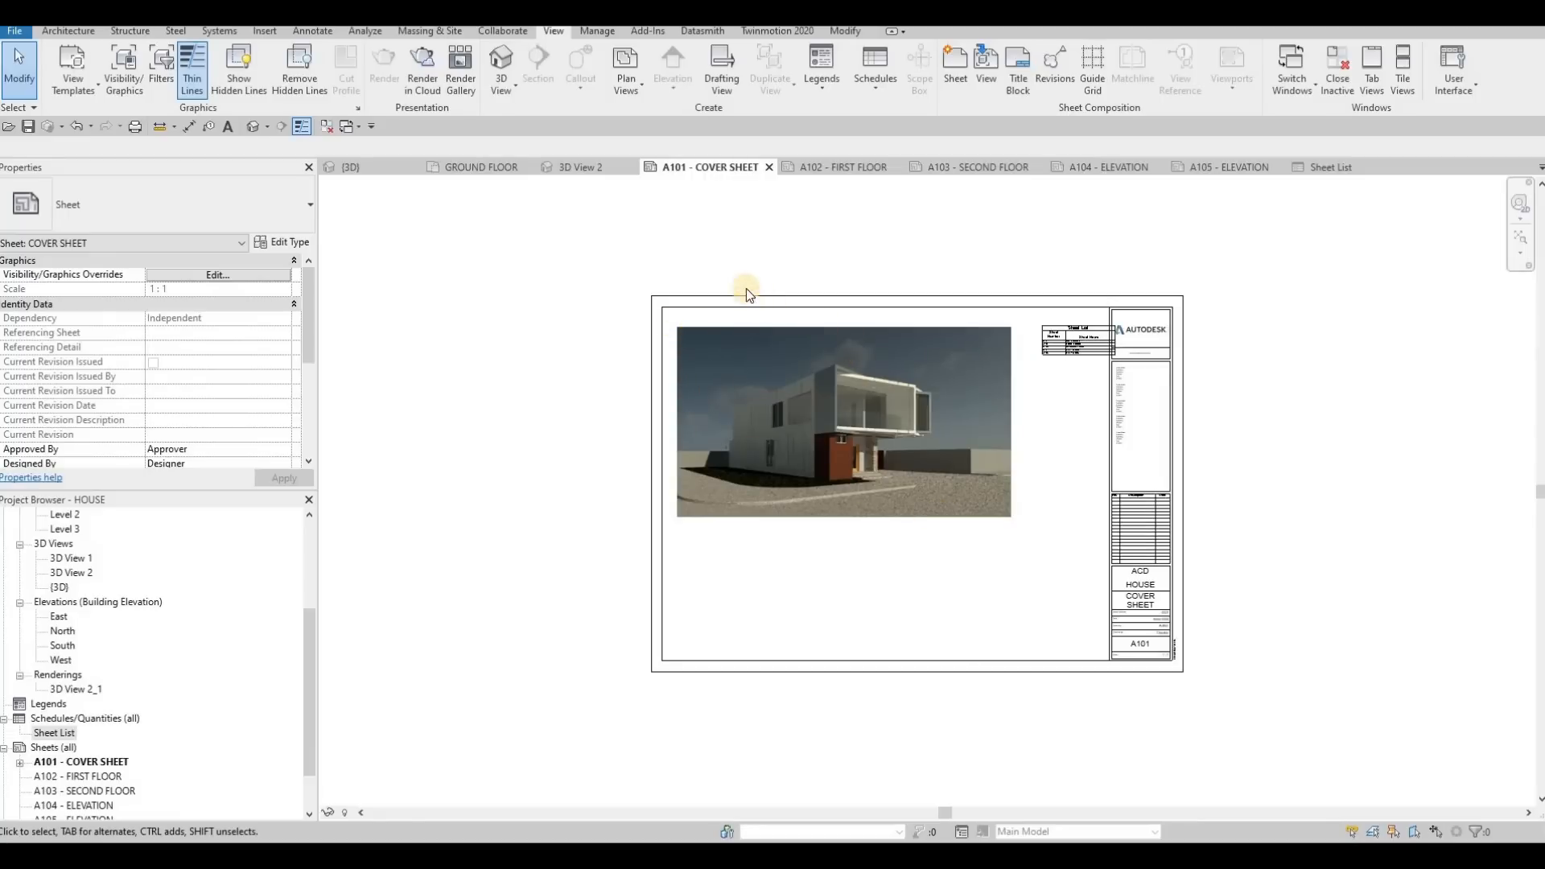
pyautogui.scroll(-2, 859, 351)
pyautogui.press('Escape')
pyautogui.click(942, 384)
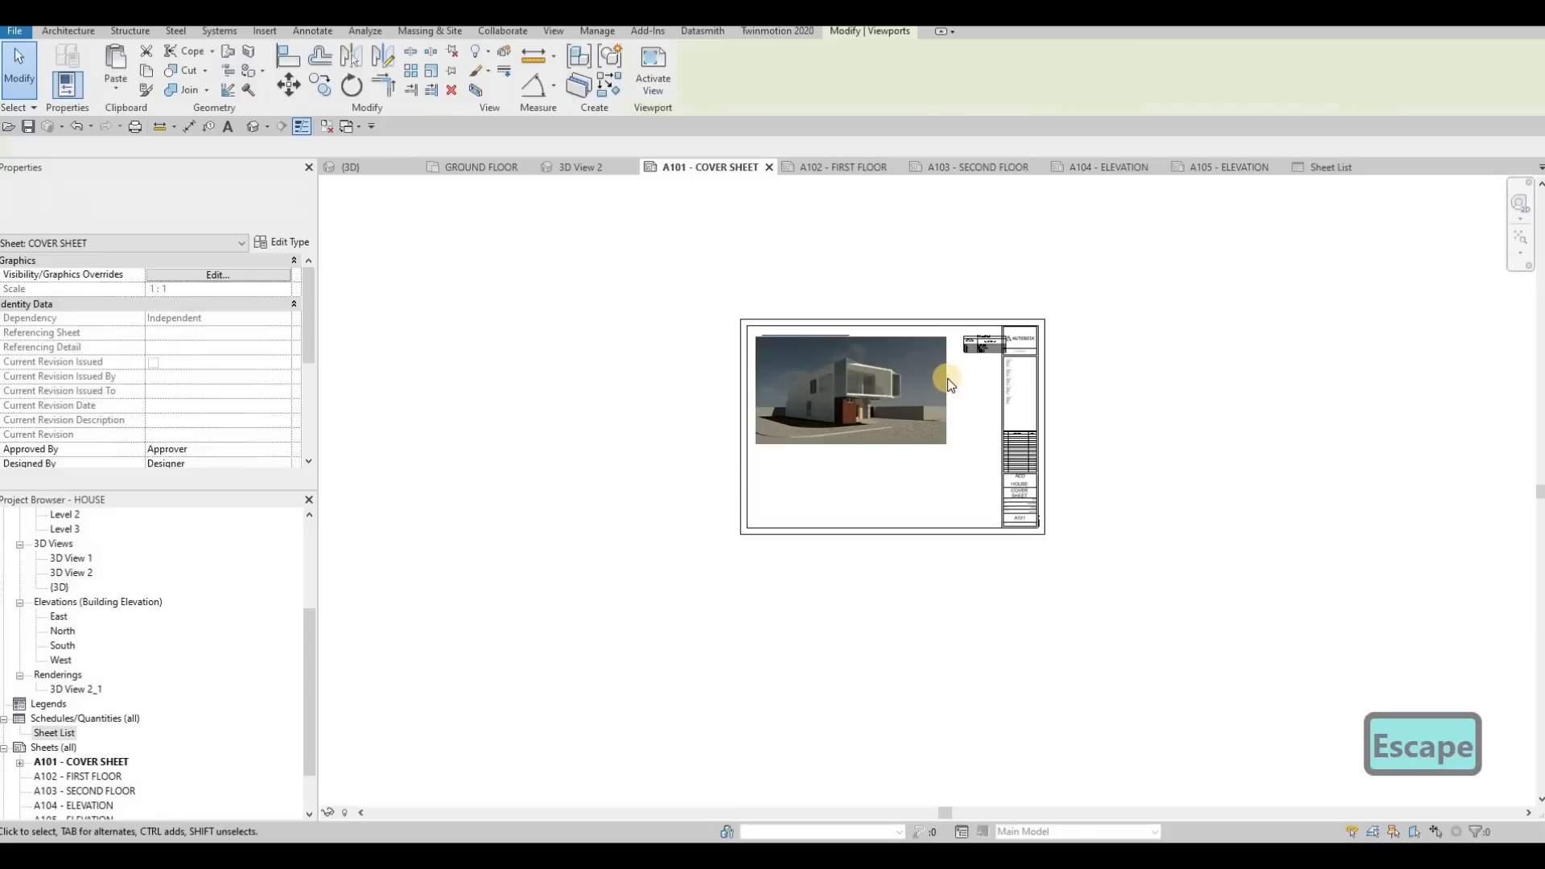
pyautogui.press('Escape')
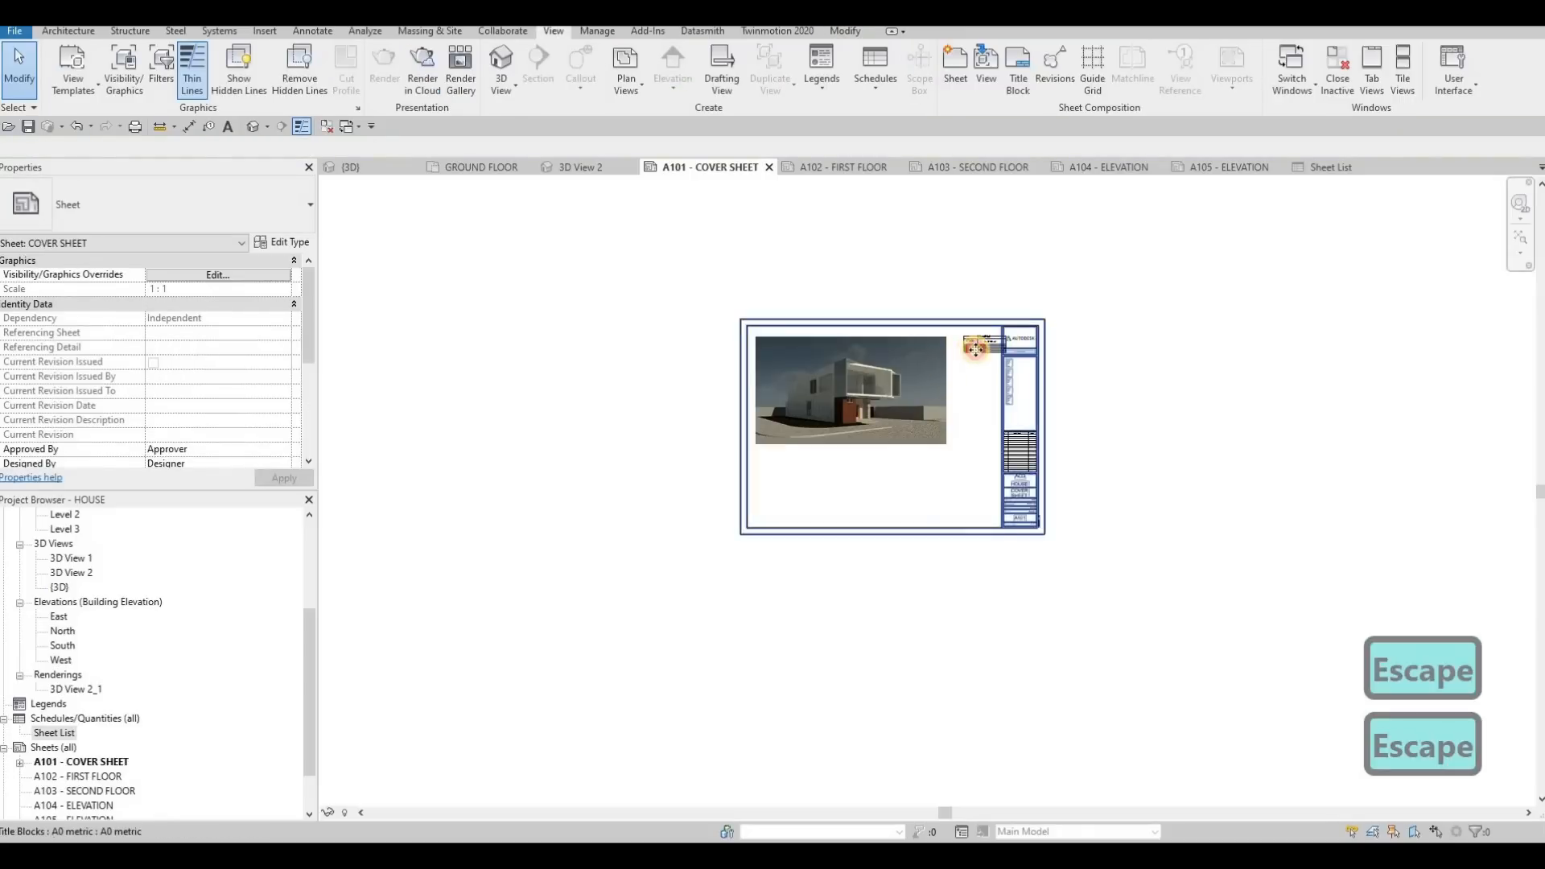
pyautogui.scroll(2, 975, 349)
pyautogui.click(966, 349)
pyautogui.scroll(1, 926, 348)
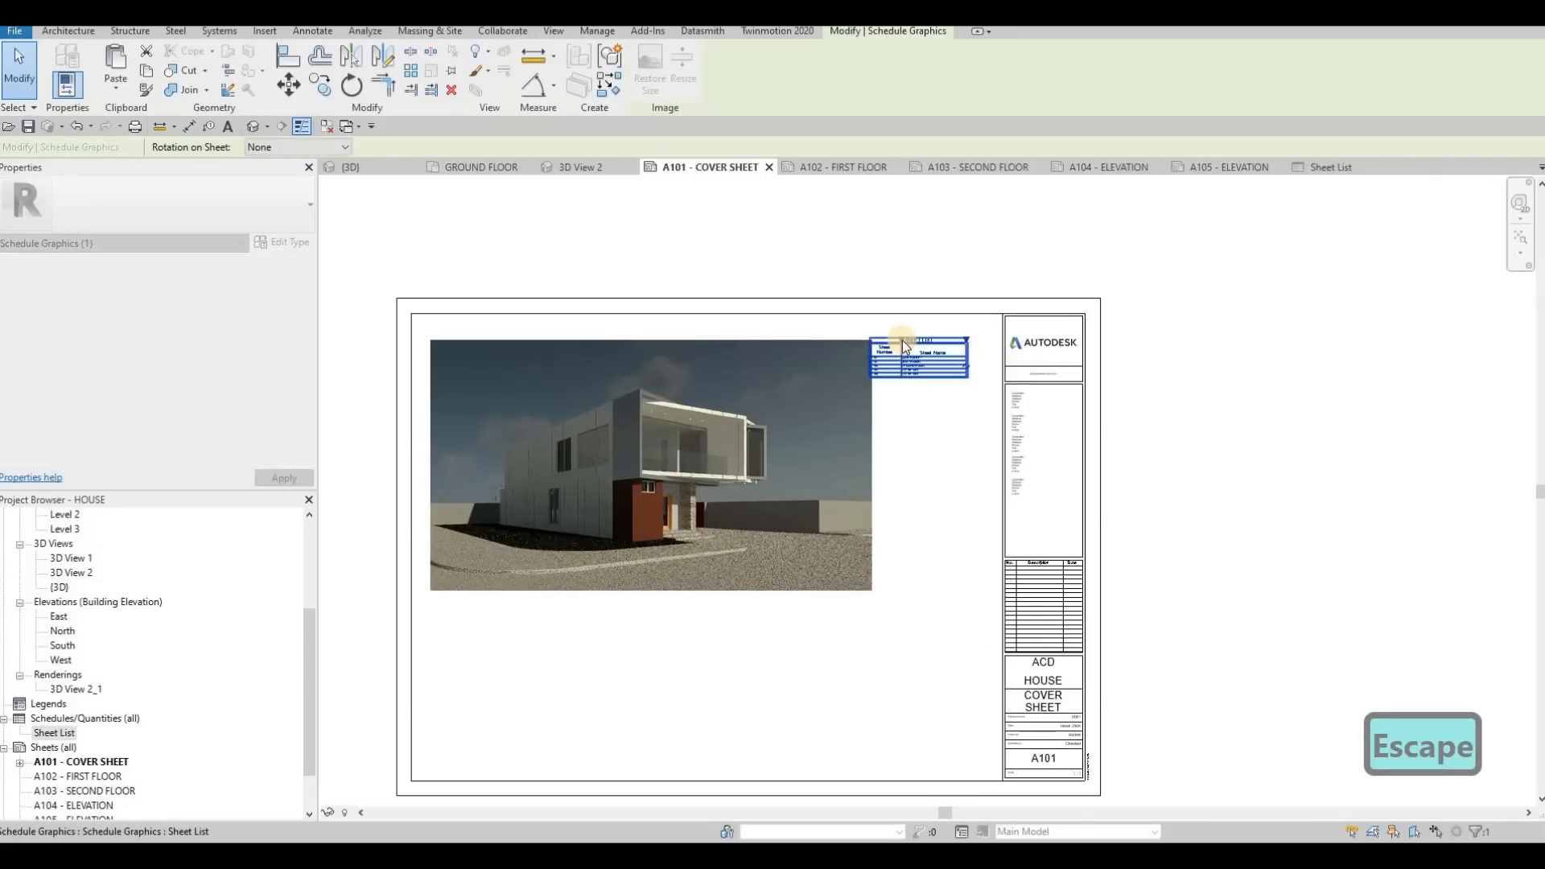
pyautogui.scroll(2, 908, 342)
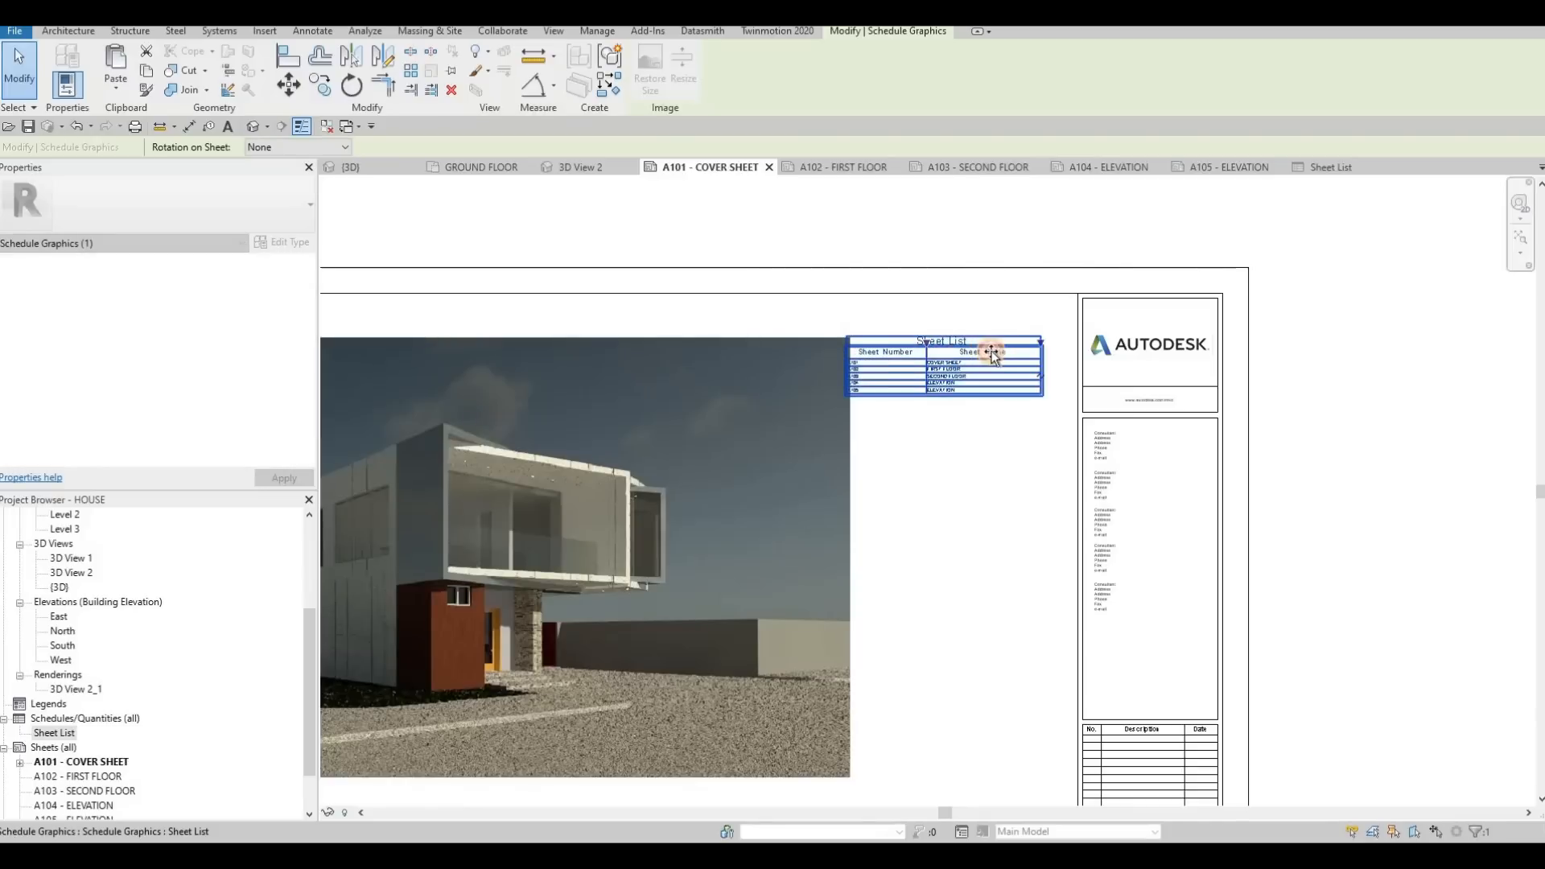
pyautogui.press('Escape')
pyautogui.scroll(2, 924, 333)
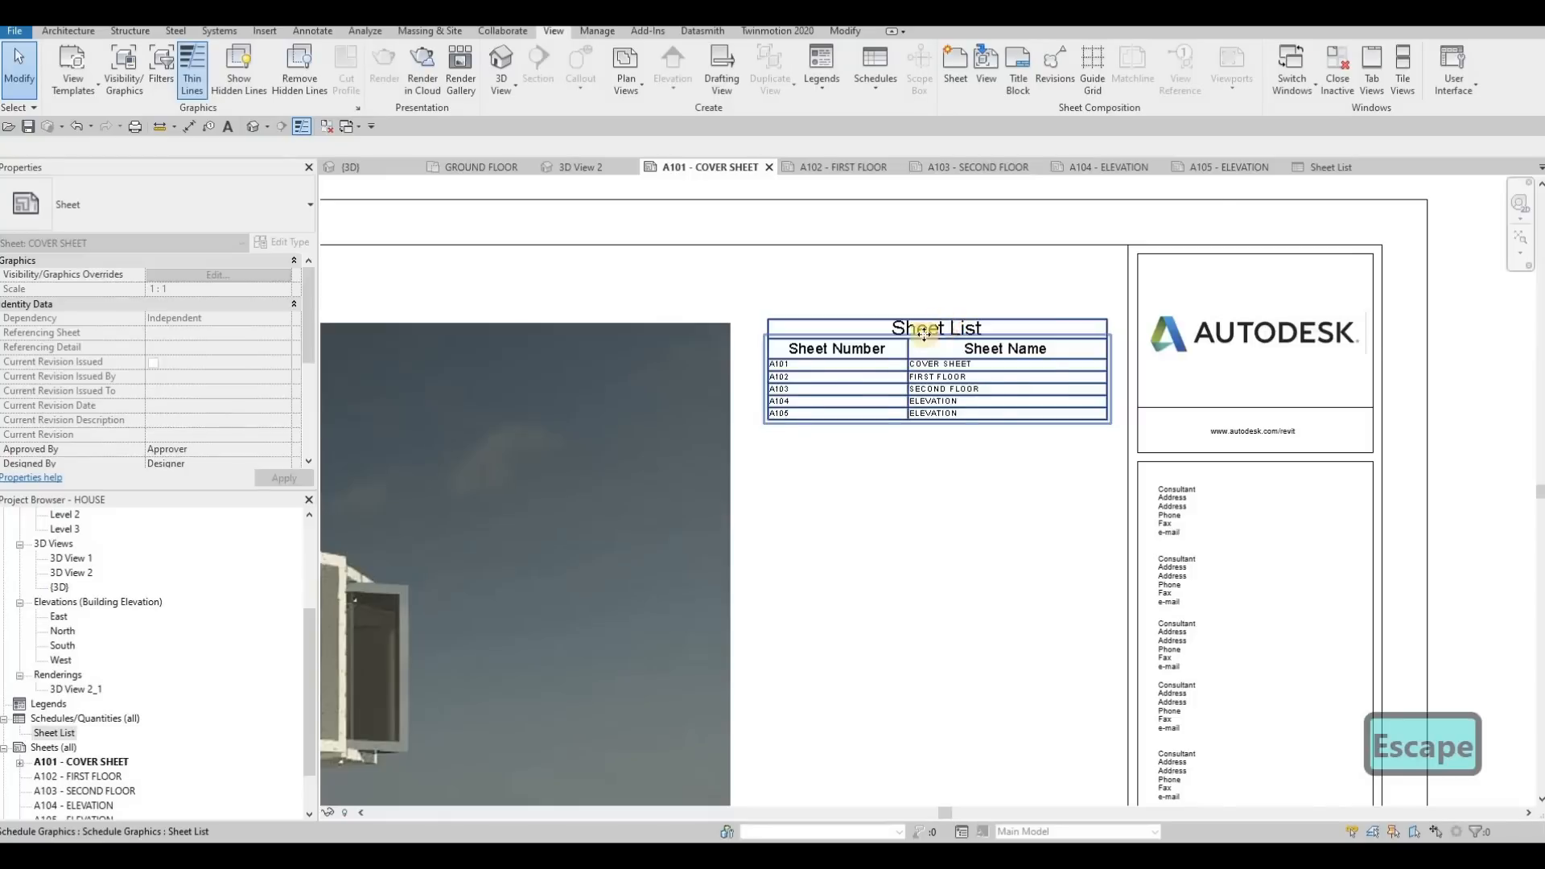
# Open the sheet list schedule from the cover sheet and change its title to DRAWING LIST
pyautogui.scroll(2, 924, 332)
pyautogui.click(924, 333)
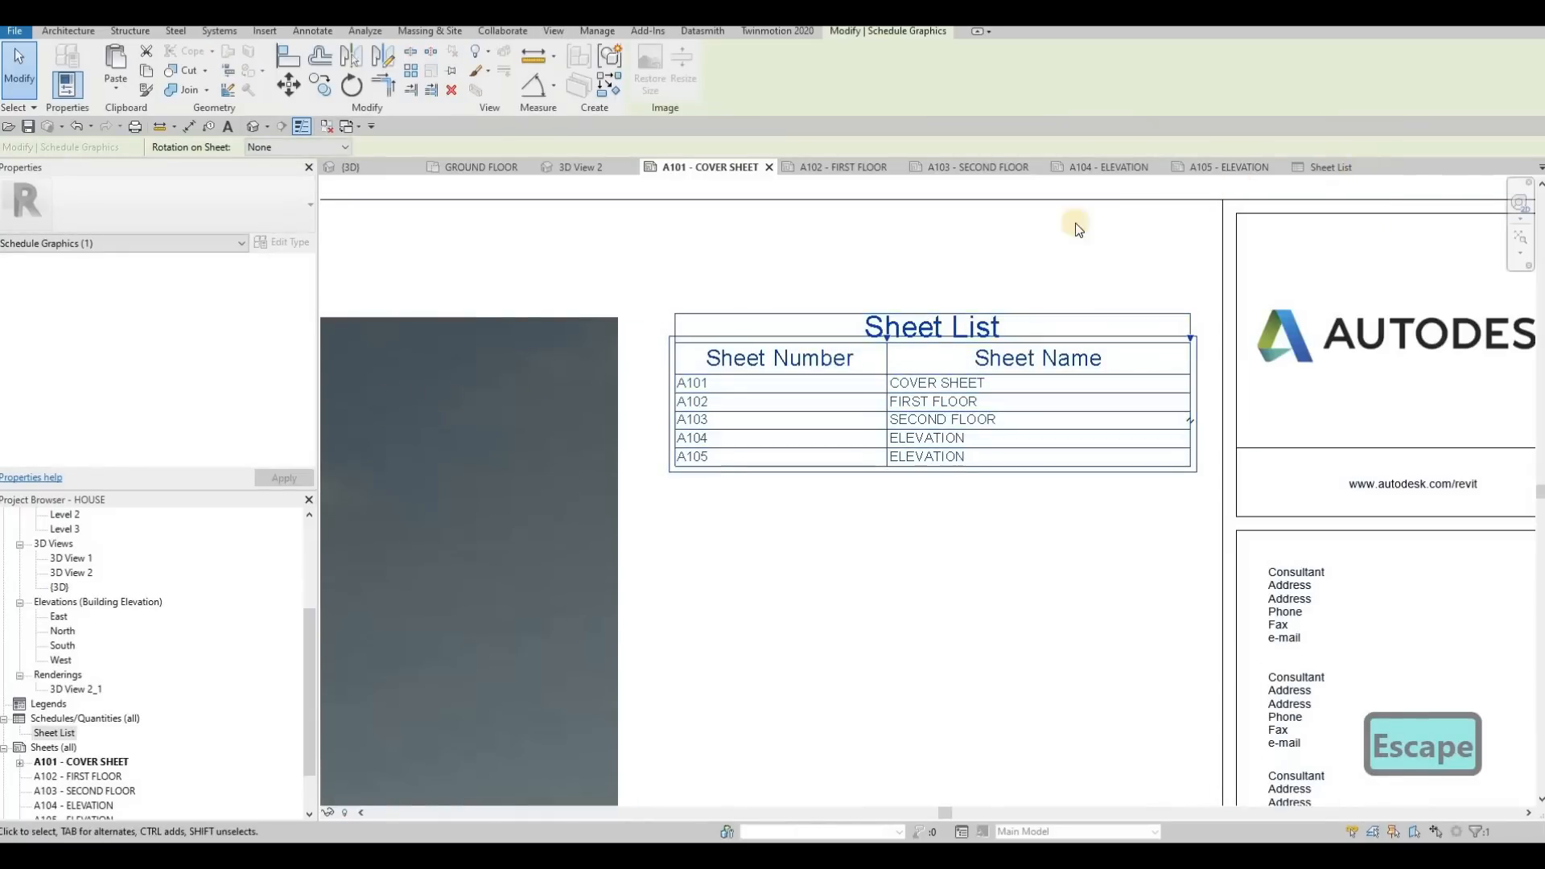
pyautogui.click(693, 195)
pyautogui.click(690, 194)
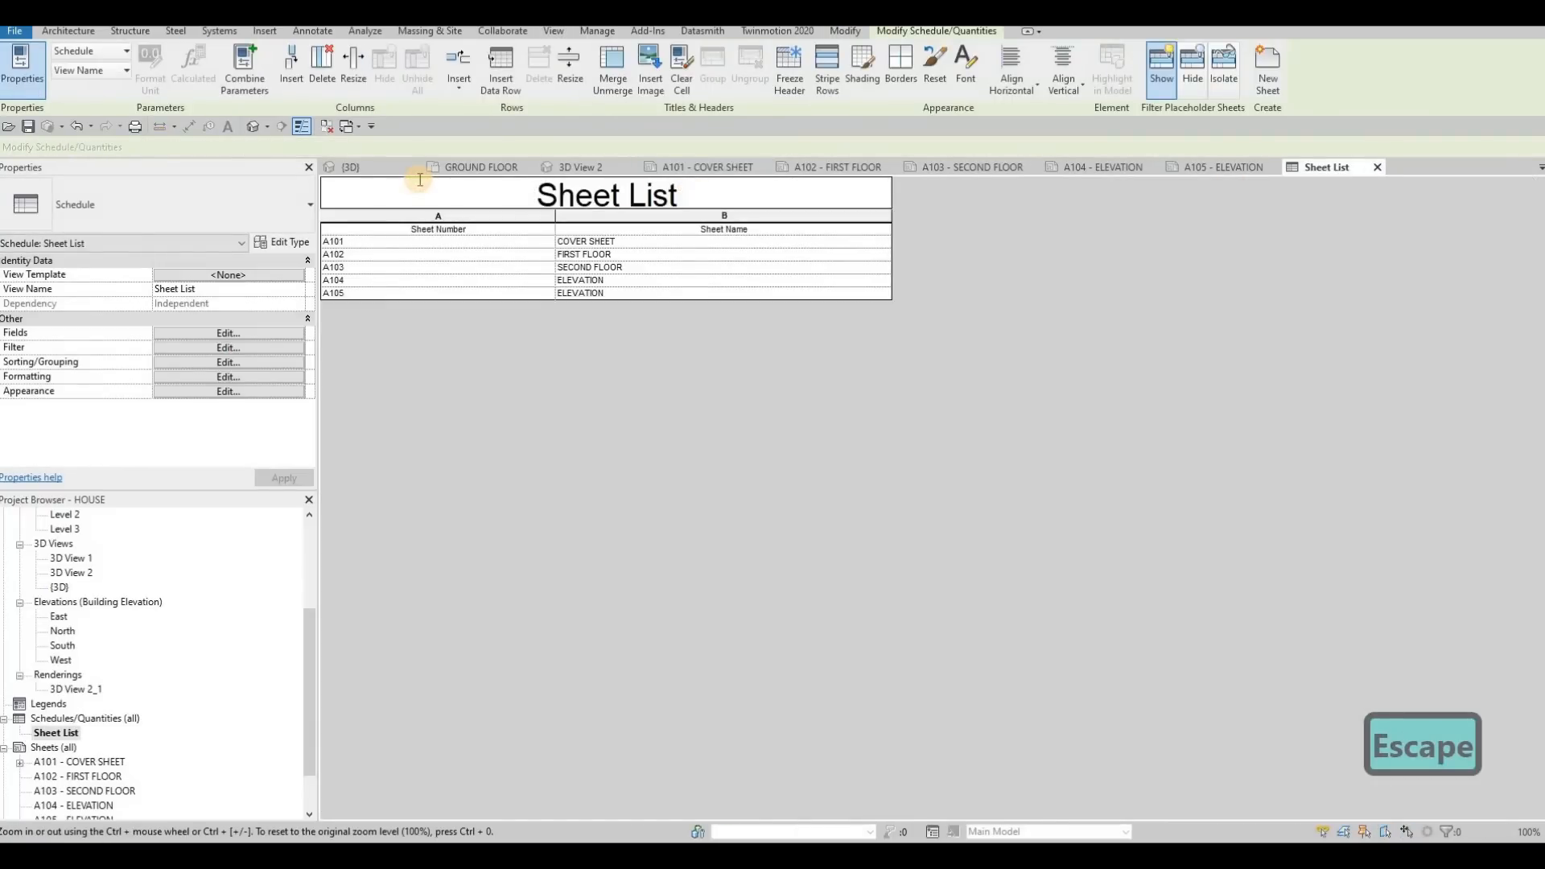
pyautogui.write('DR')
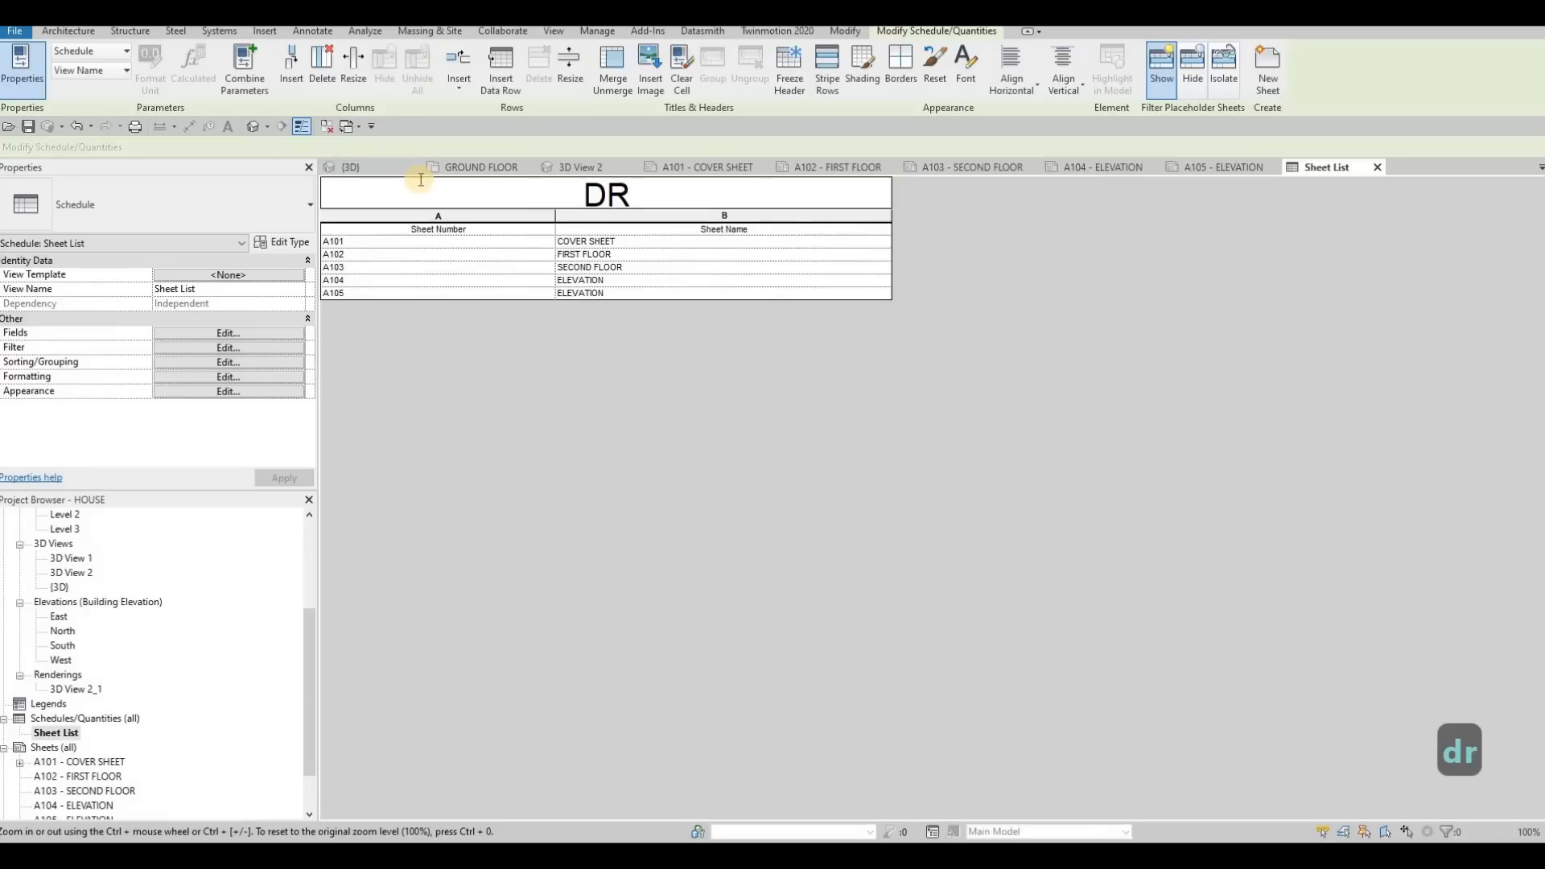
pyautogui.write('AWING LIST')
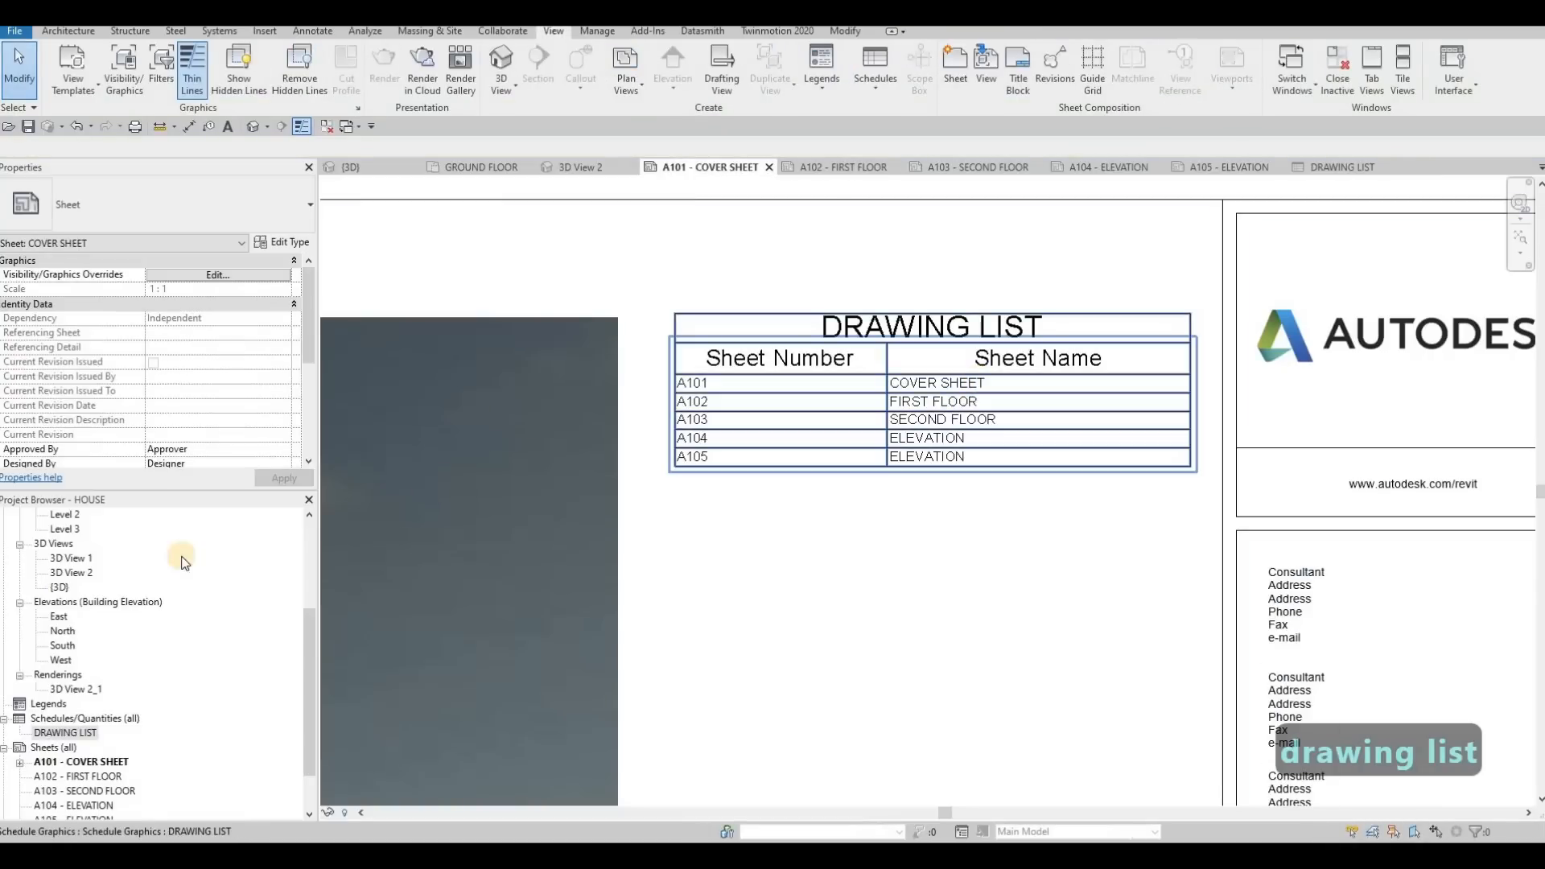
pyautogui.scroll(-1, 72, 760)
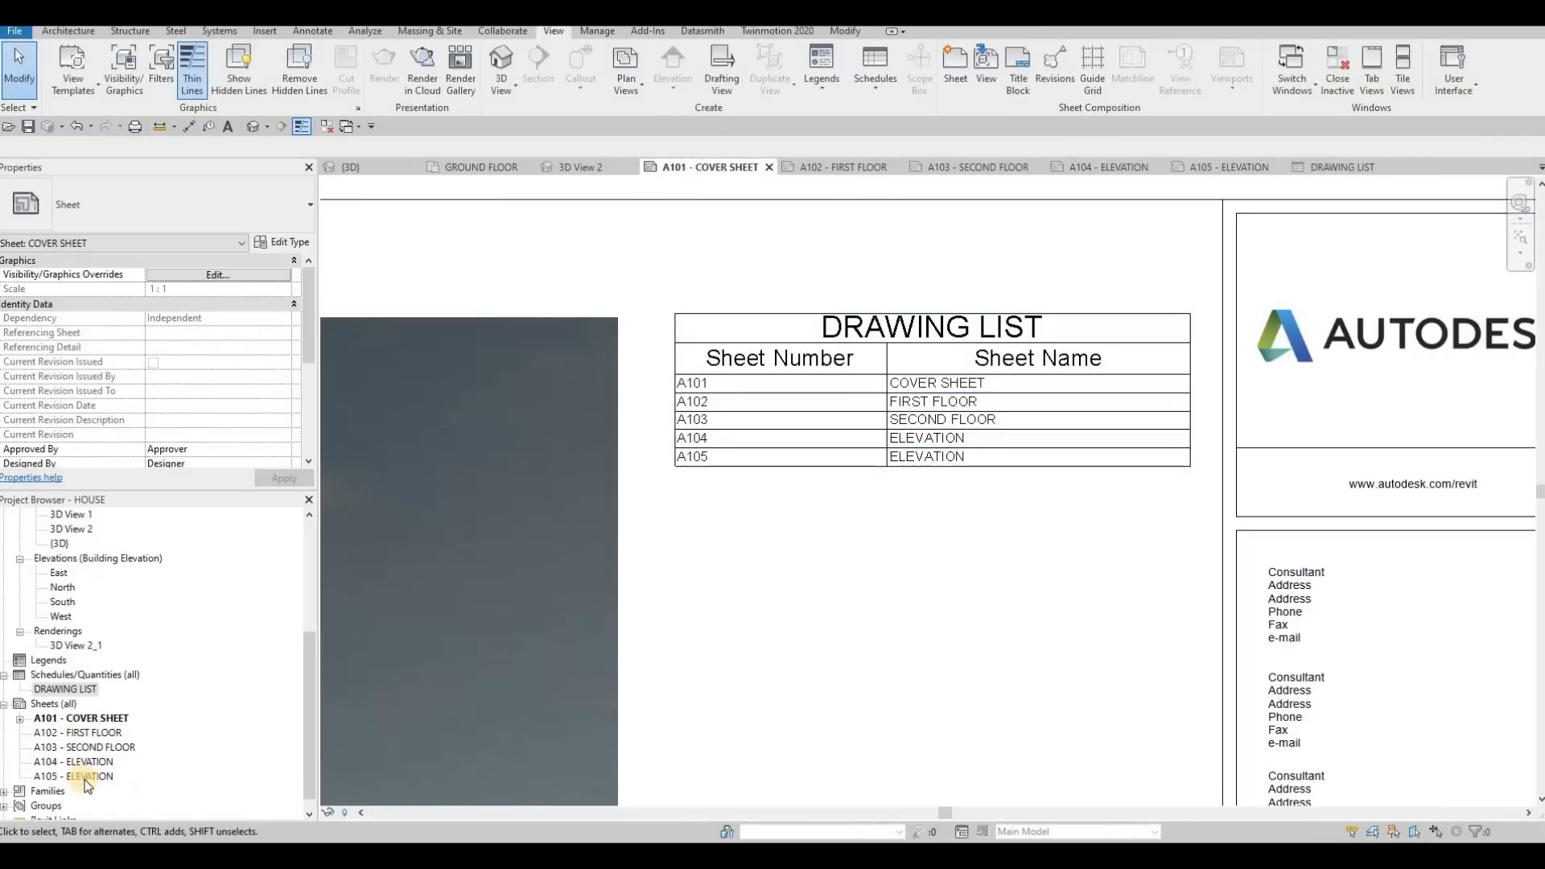
pyautogui.click(153, 782)
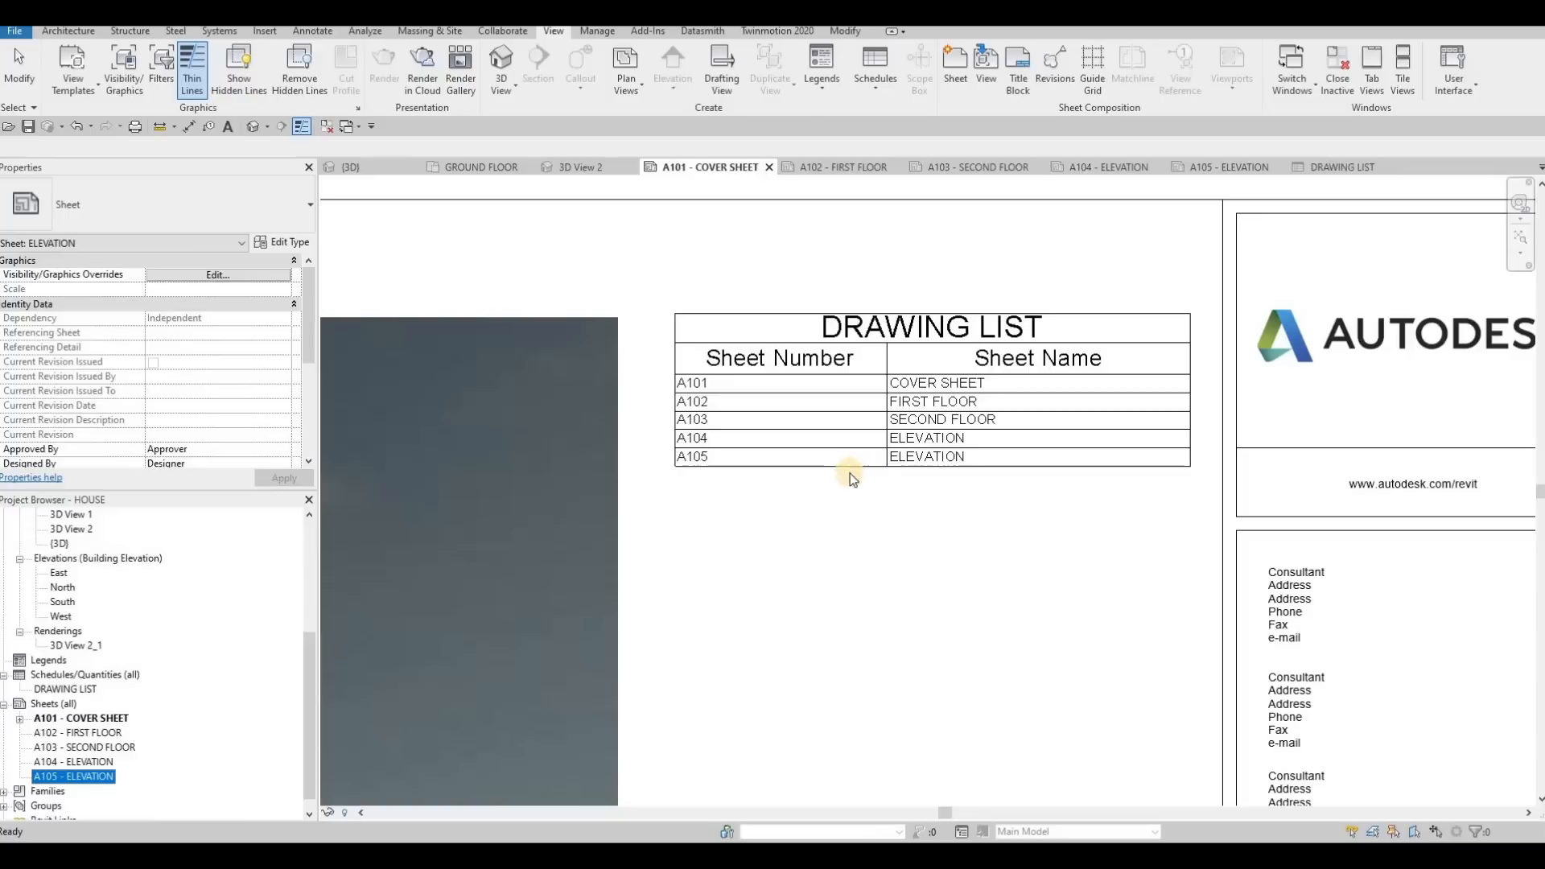
pyautogui.press('Escape')
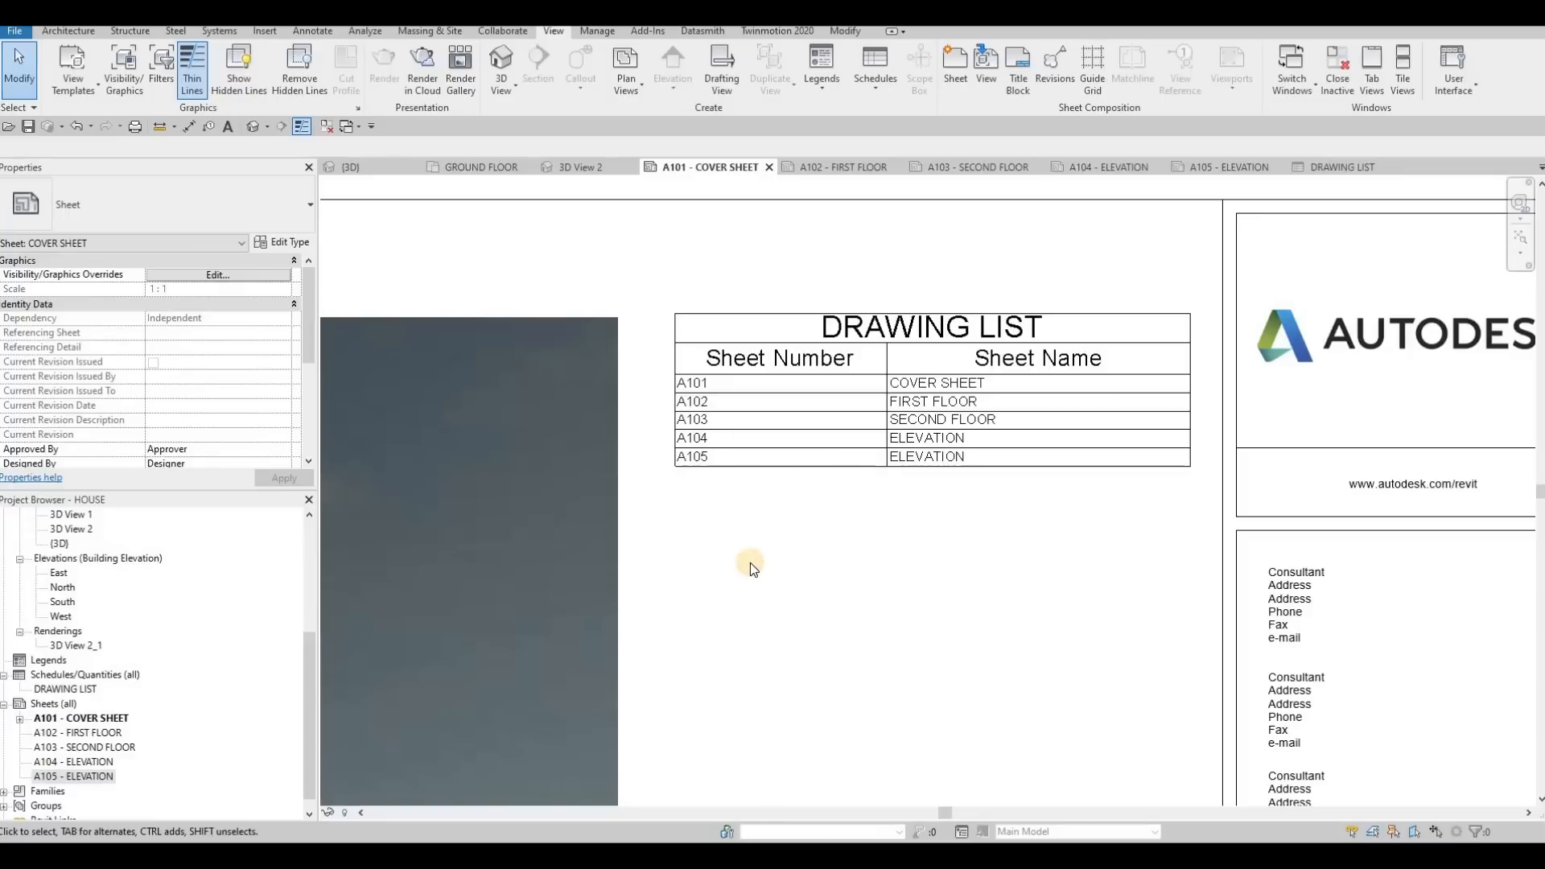
pyautogui.scroll(-4, 759, 563)
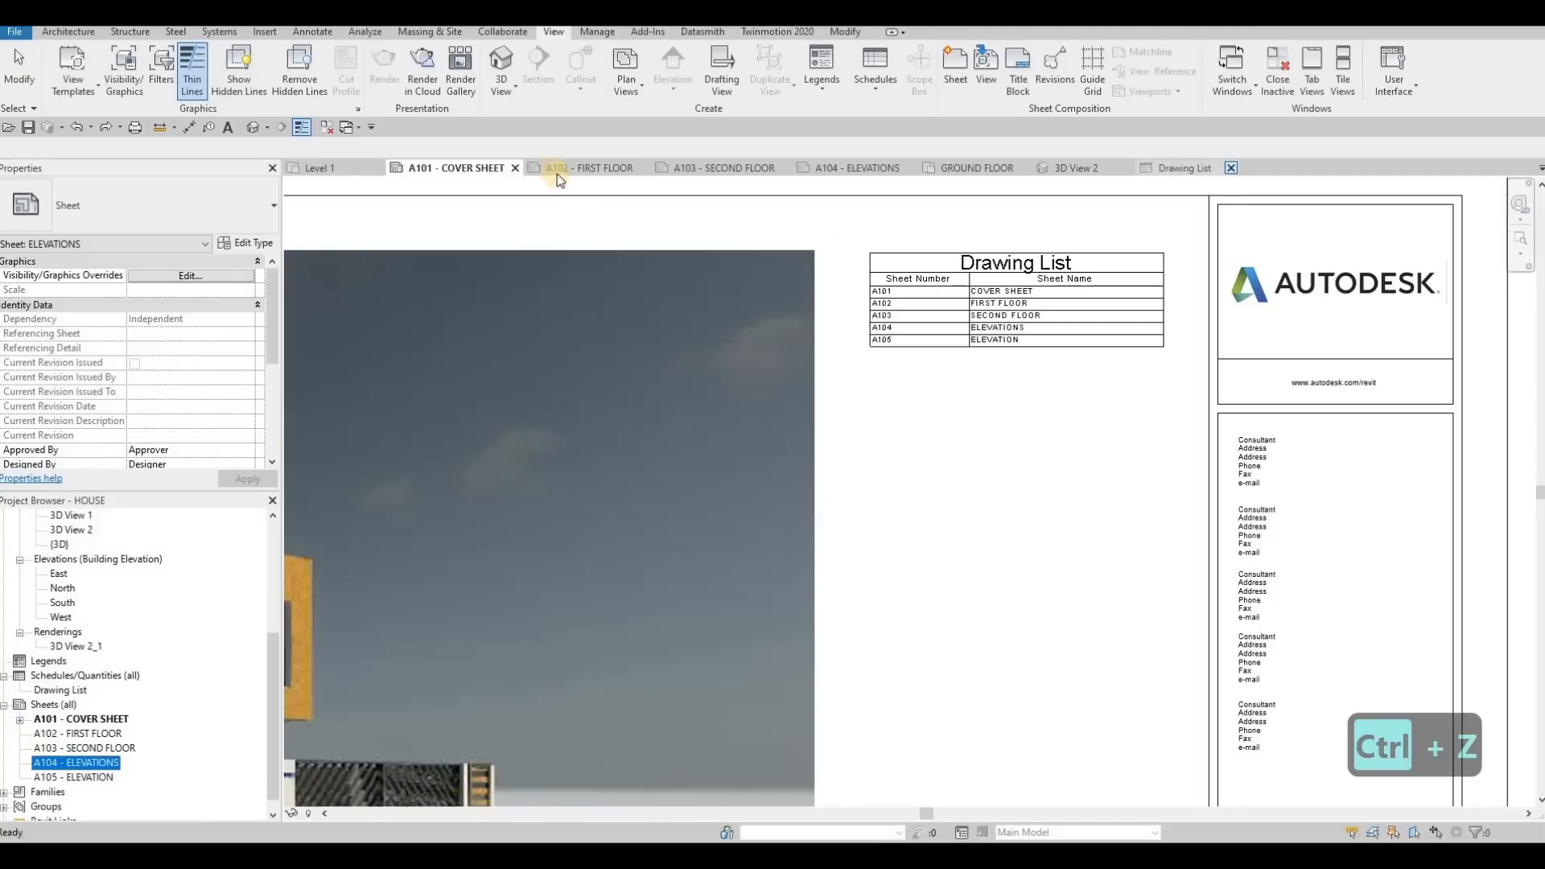
pyautogui.hotkey('ctrl', 'z')
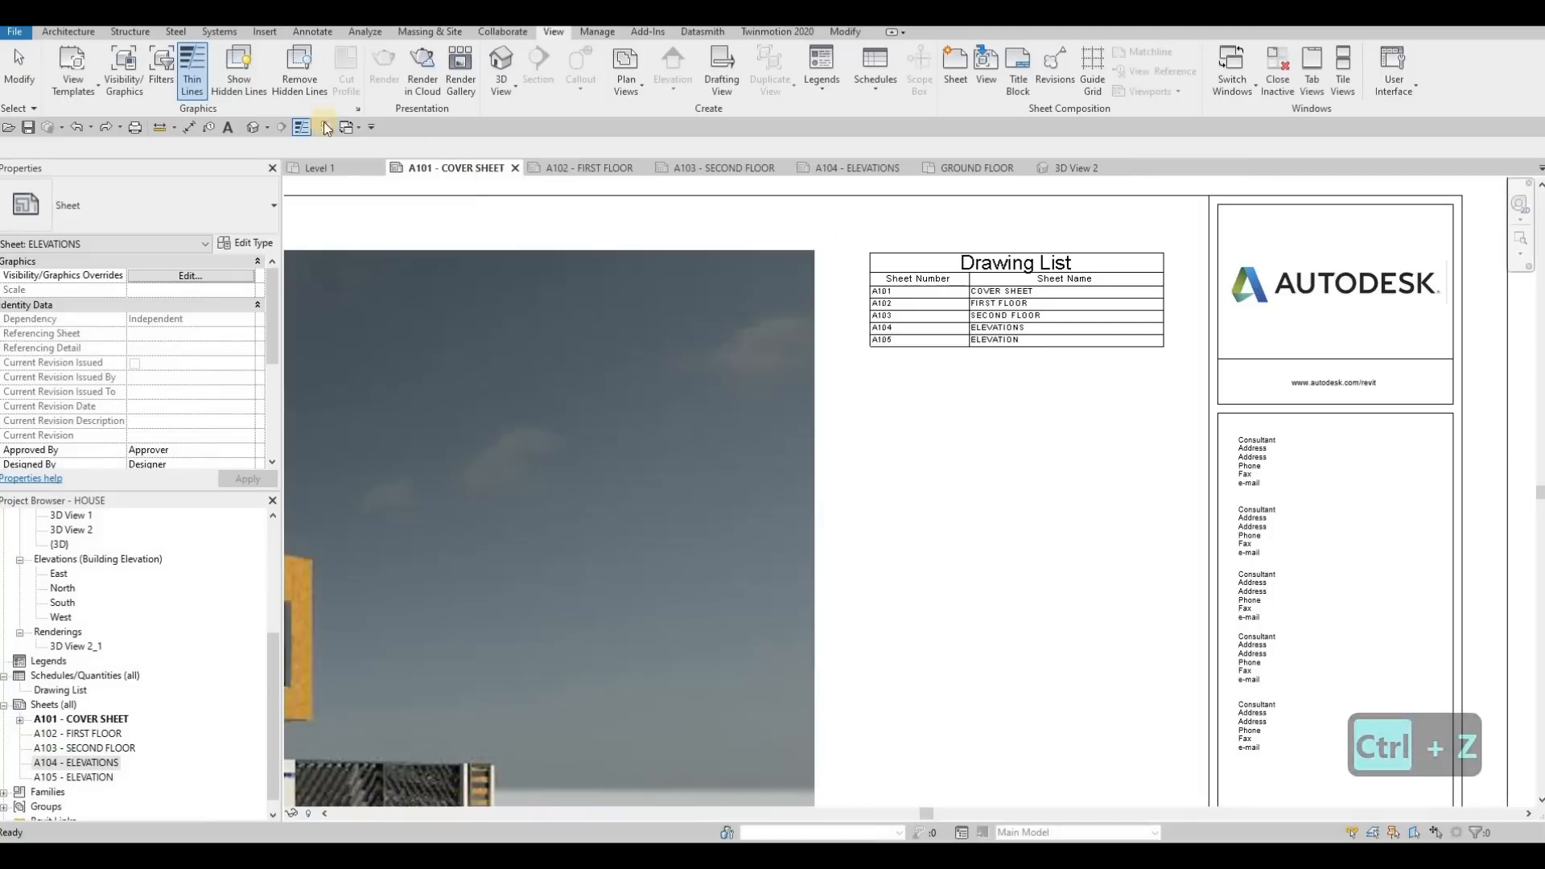
# Open the A102 - FIRST FLOOR sheet and try placing the Level 1 floor plan on it
pyautogui.click(592, 174)
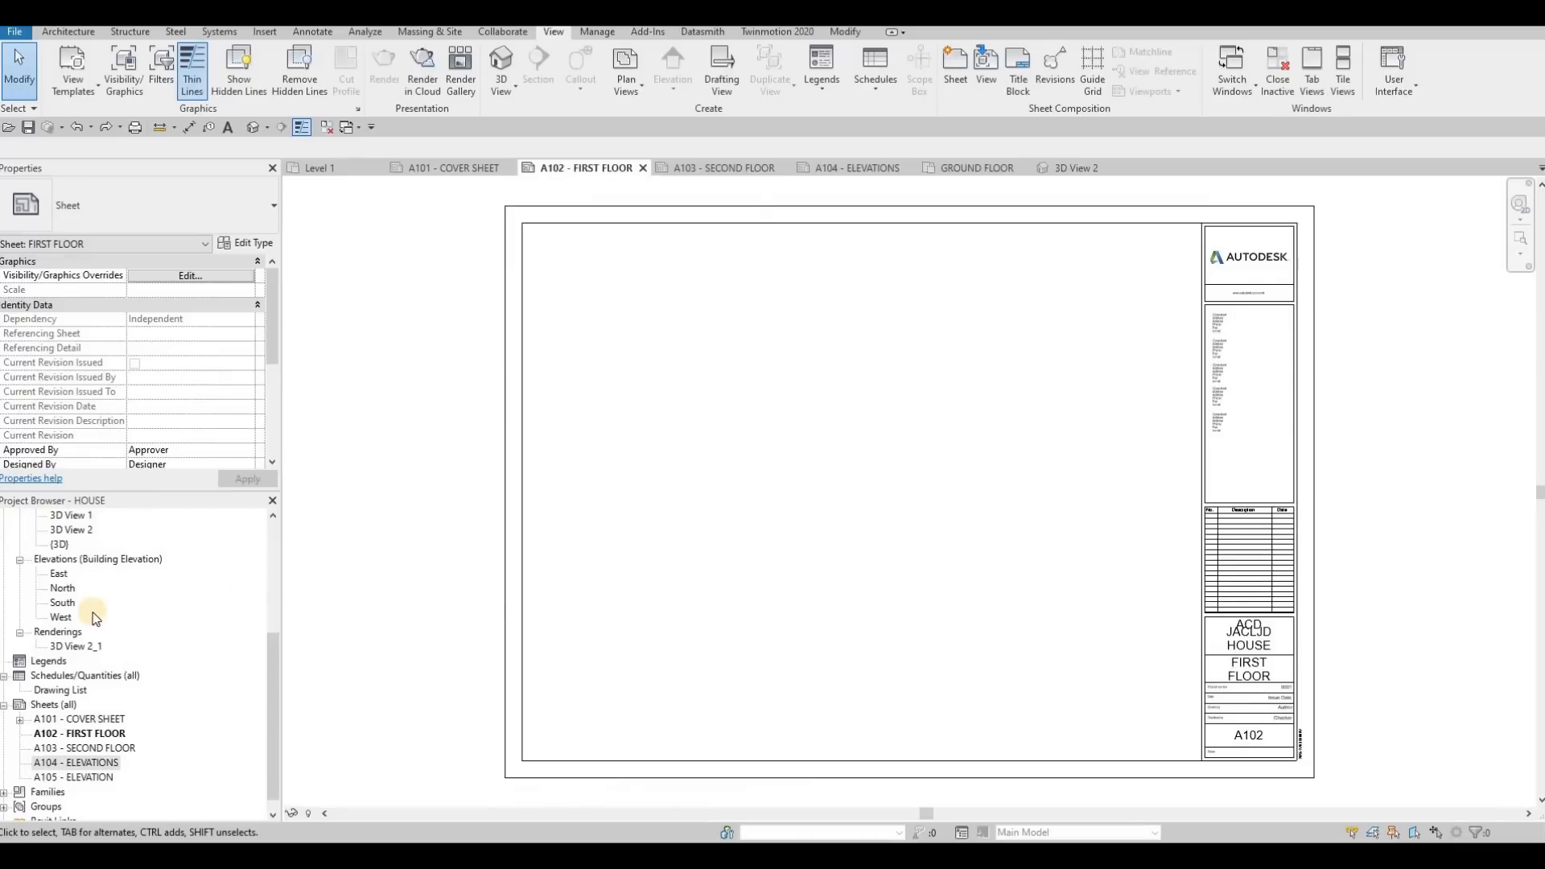
pyautogui.scroll(5, 95, 603)
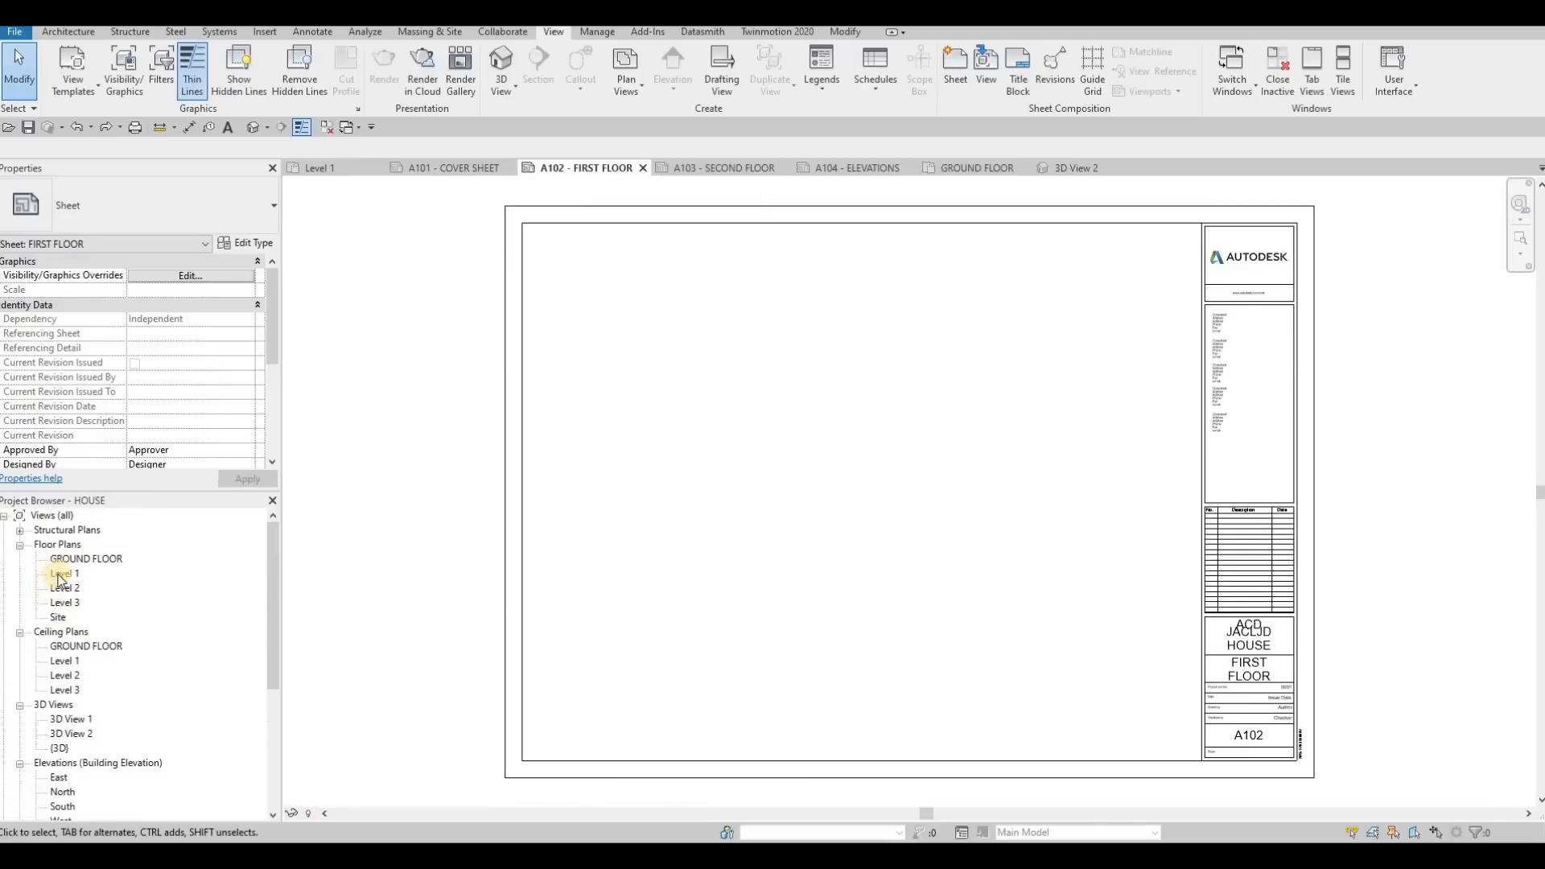
pyautogui.click(65, 575)
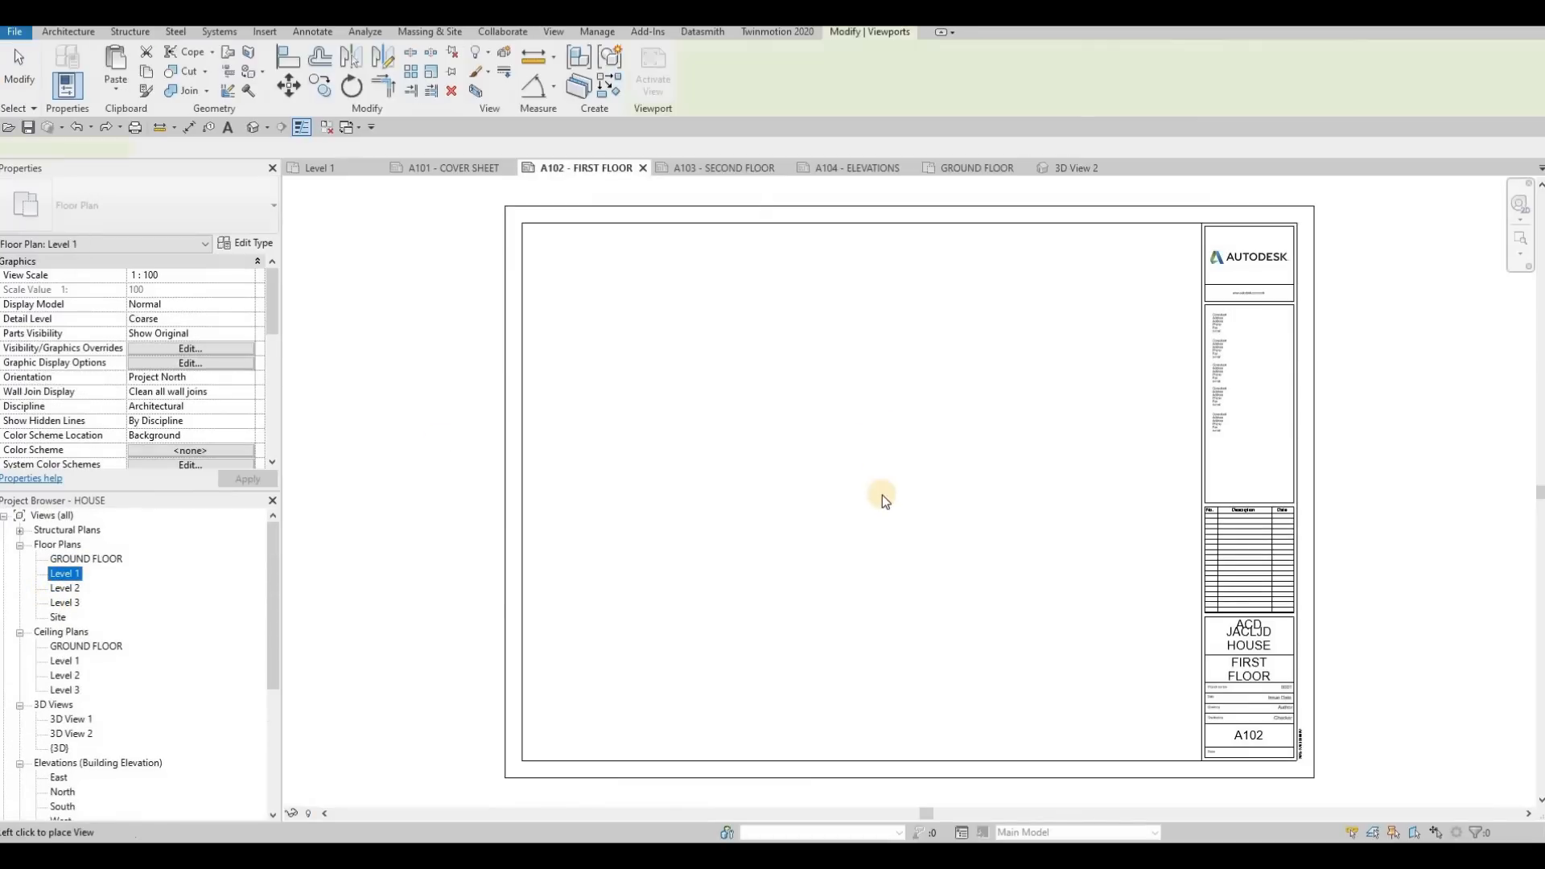
pyautogui.click(875, 421)
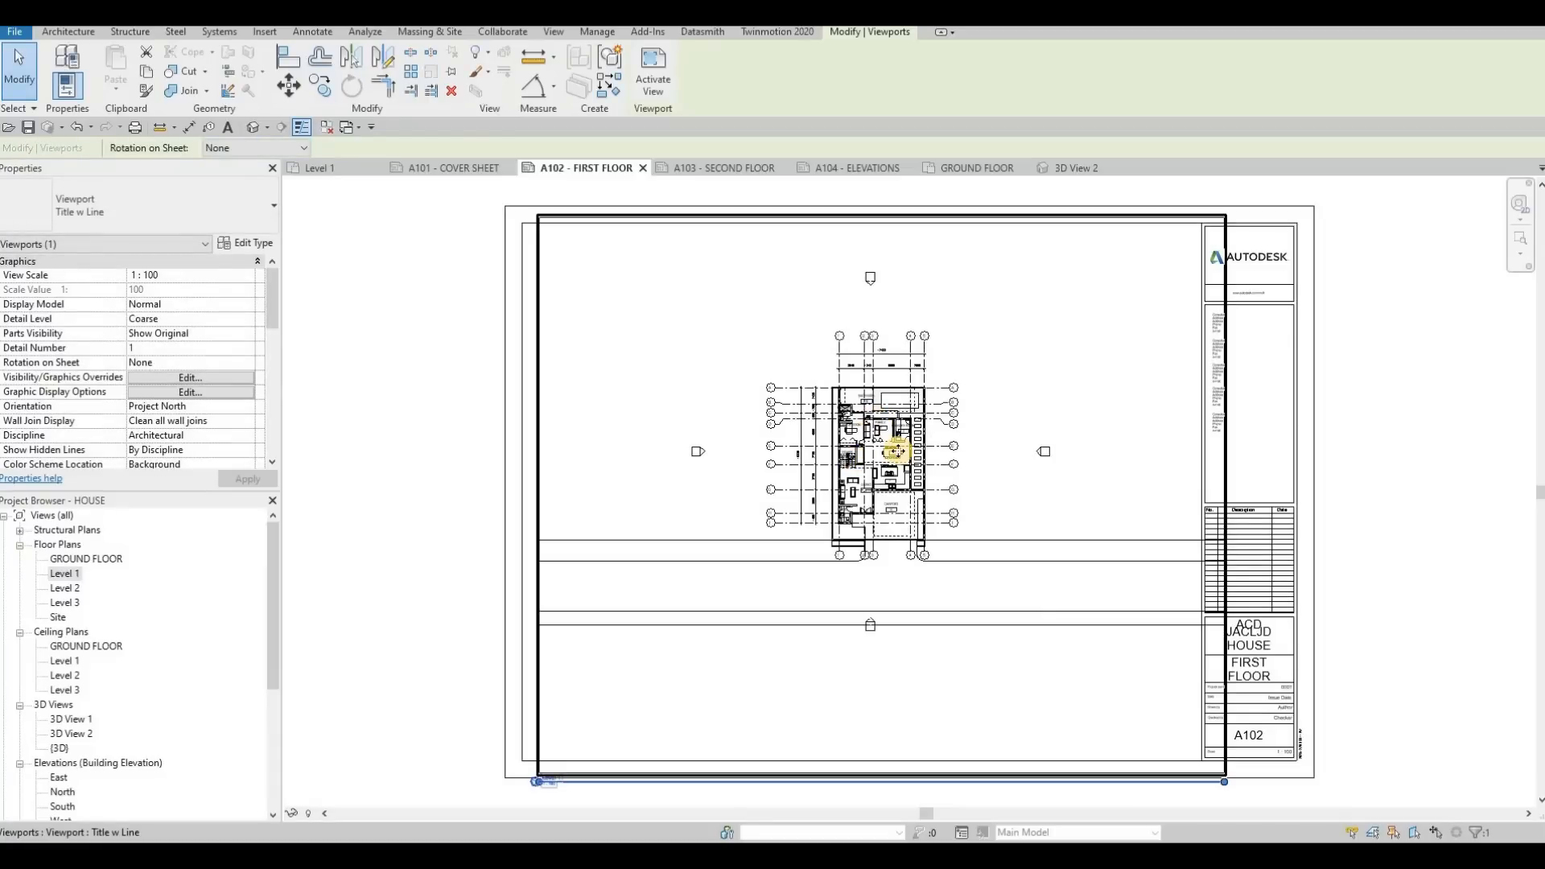
pyautogui.hotkey('ctrl', 'z')
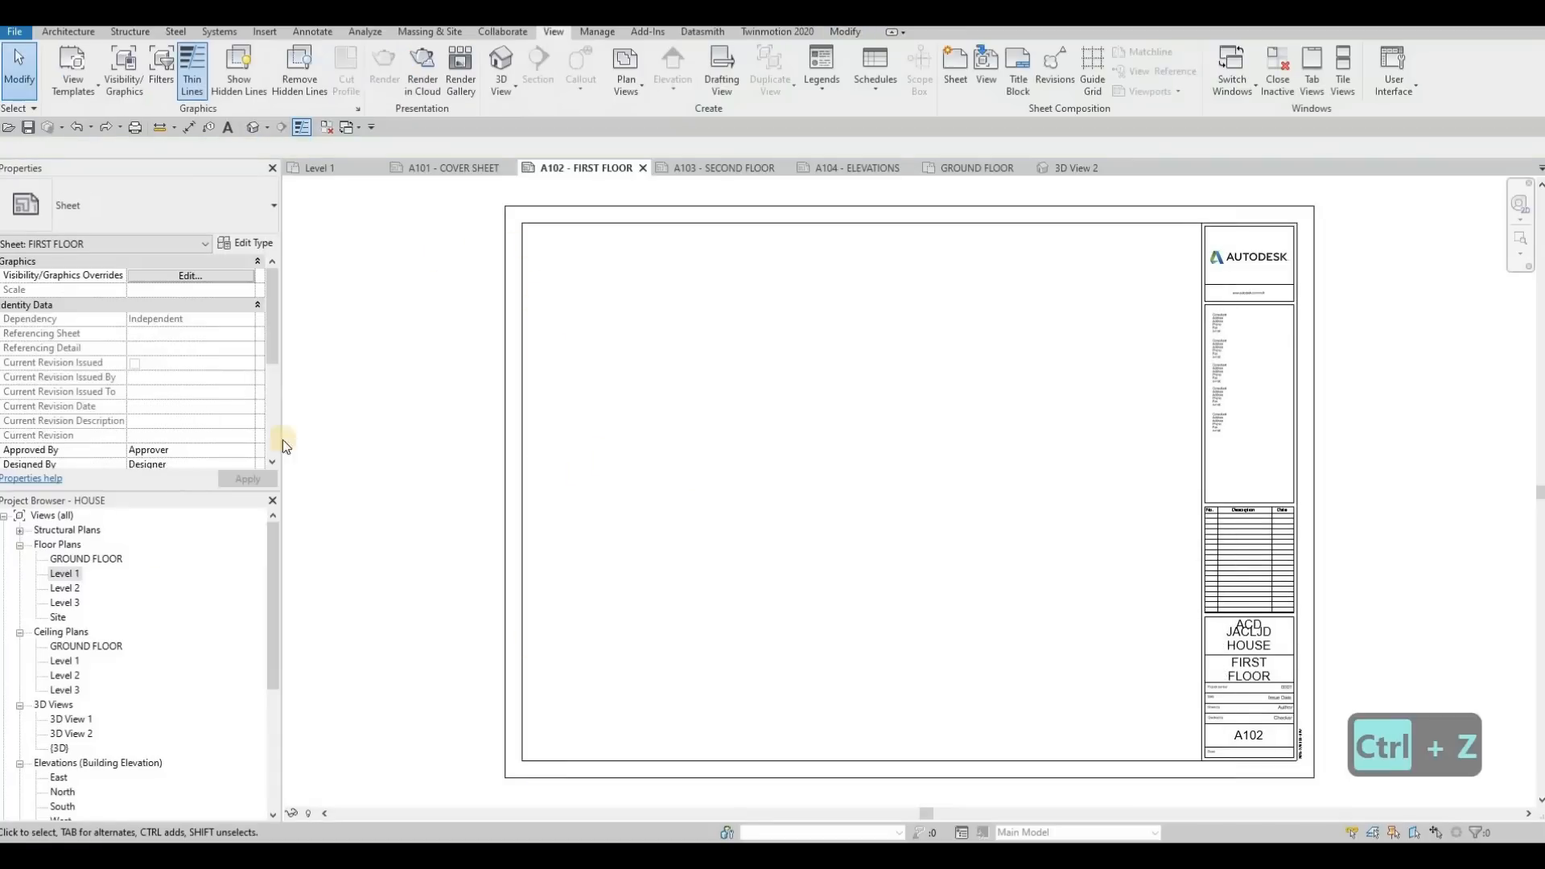
# Open the Level 1 floor plan and set its view scale to 1:50
pyautogui.doubleClick(63, 573)
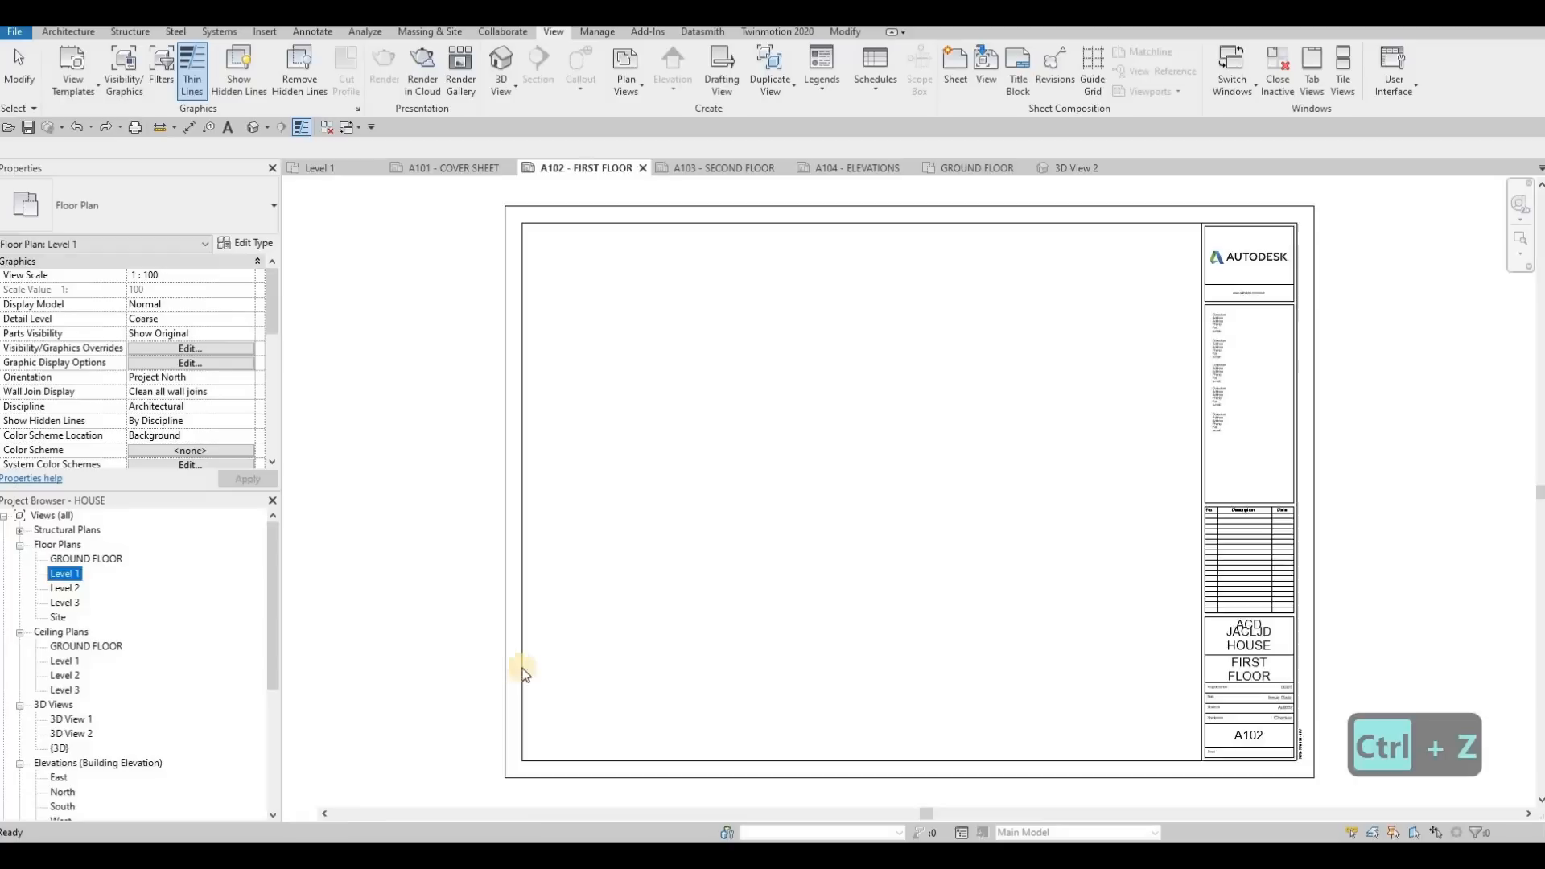
pyautogui.click(319, 815)
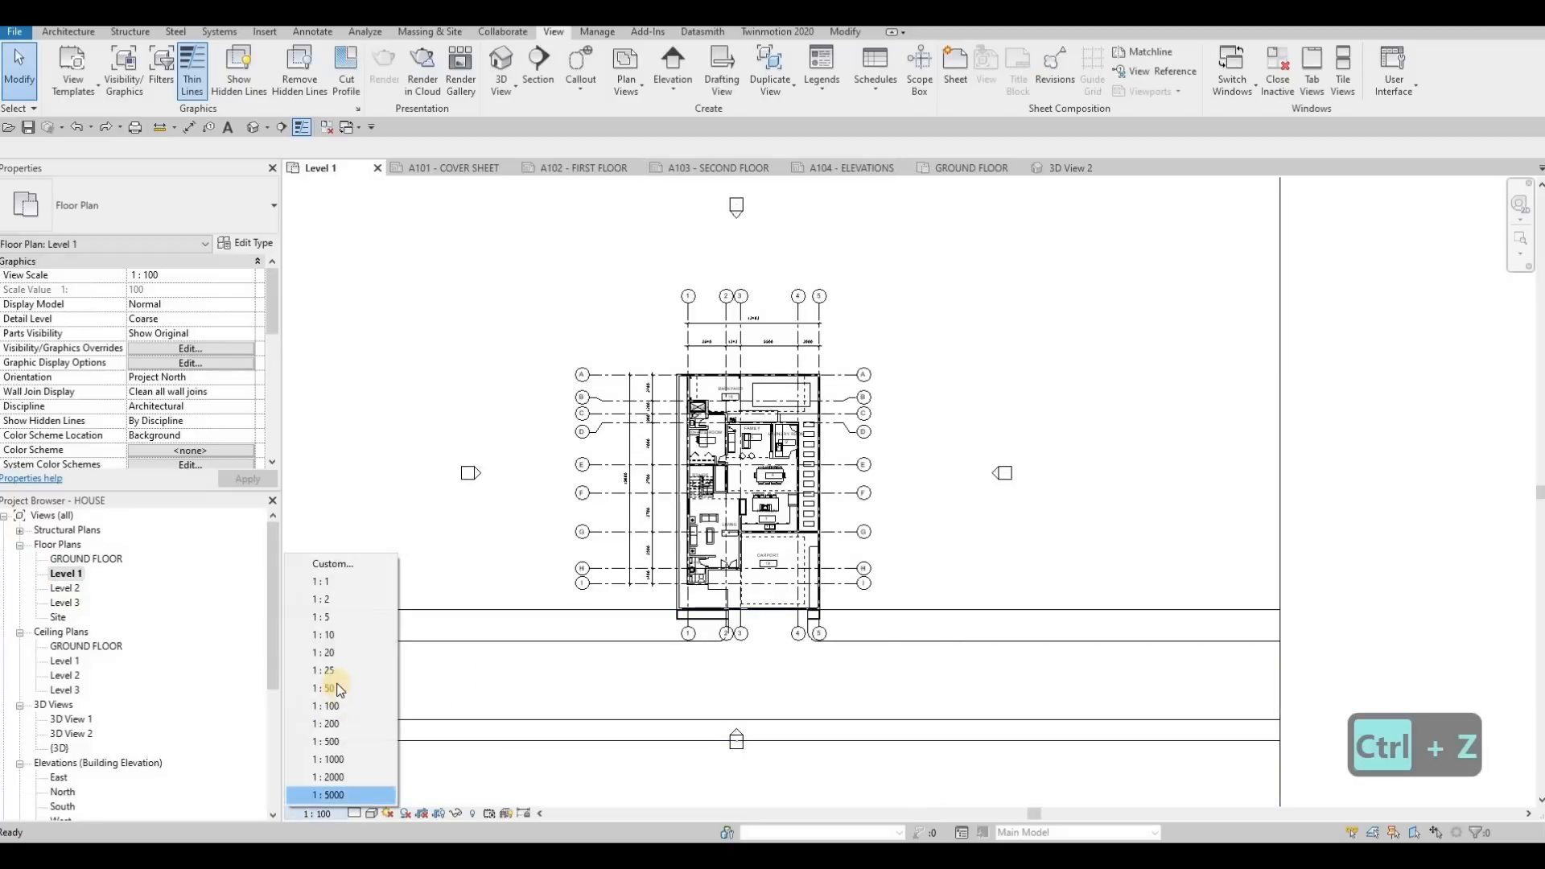
pyautogui.click(334, 690)
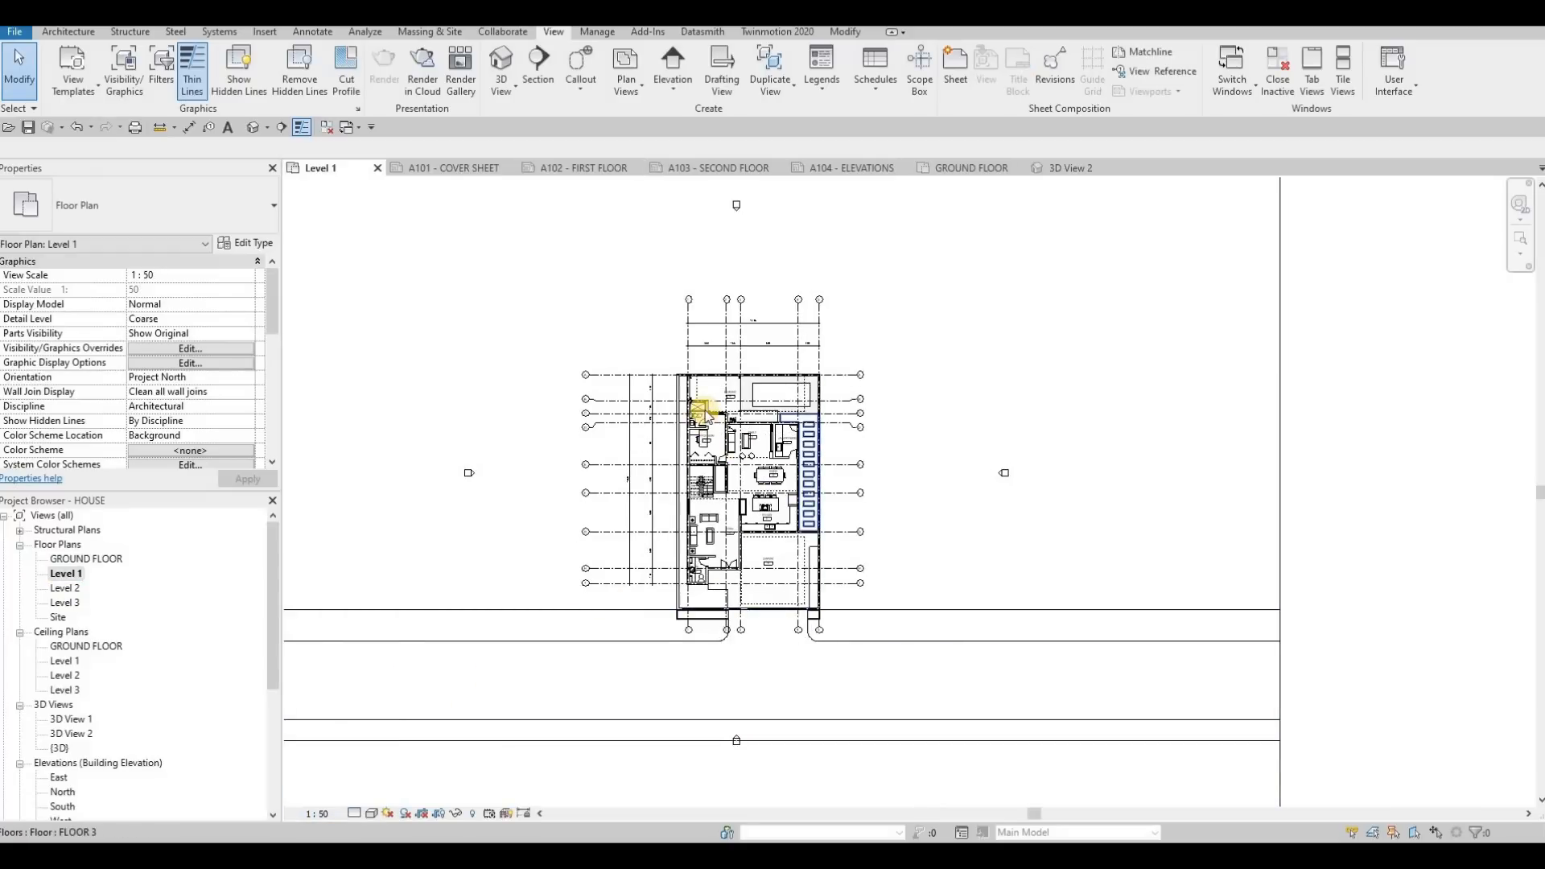
# Move the FAMILY tag off the coffee table, the OFFICE ROOM tag off the desk, and shift the ENSUITE 4 tag slightly right
pyautogui.scroll(5, 724, 418)
pyautogui.moveTo(857, 405); pyautogui.dragTo(930, 402, button='middle')
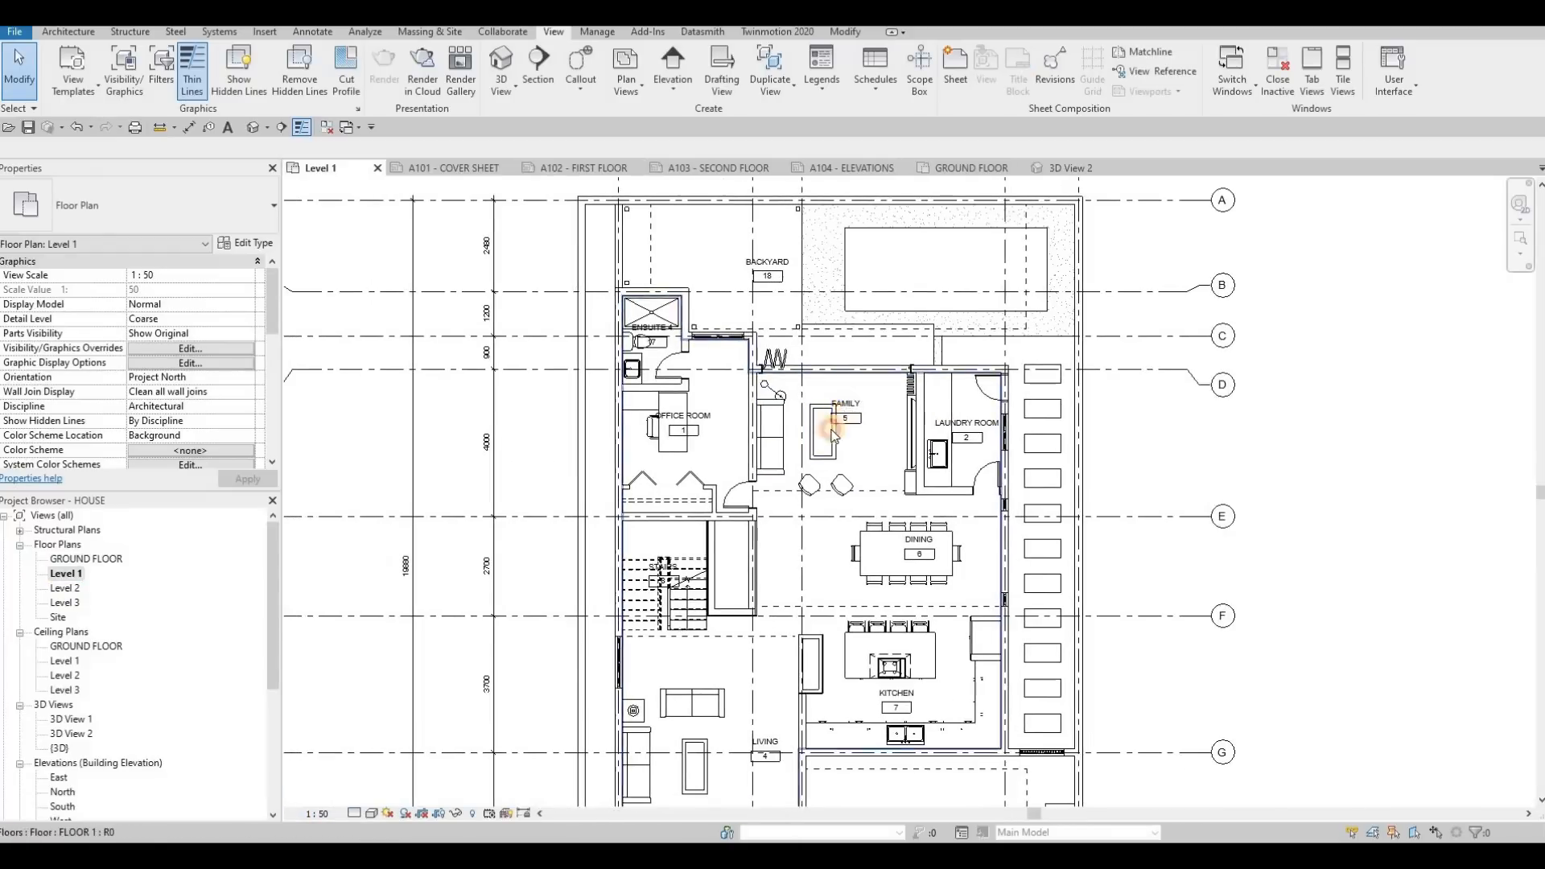
pyautogui.scroll(3, 853, 413)
pyautogui.click(845, 429)
pyautogui.click(604, 438)
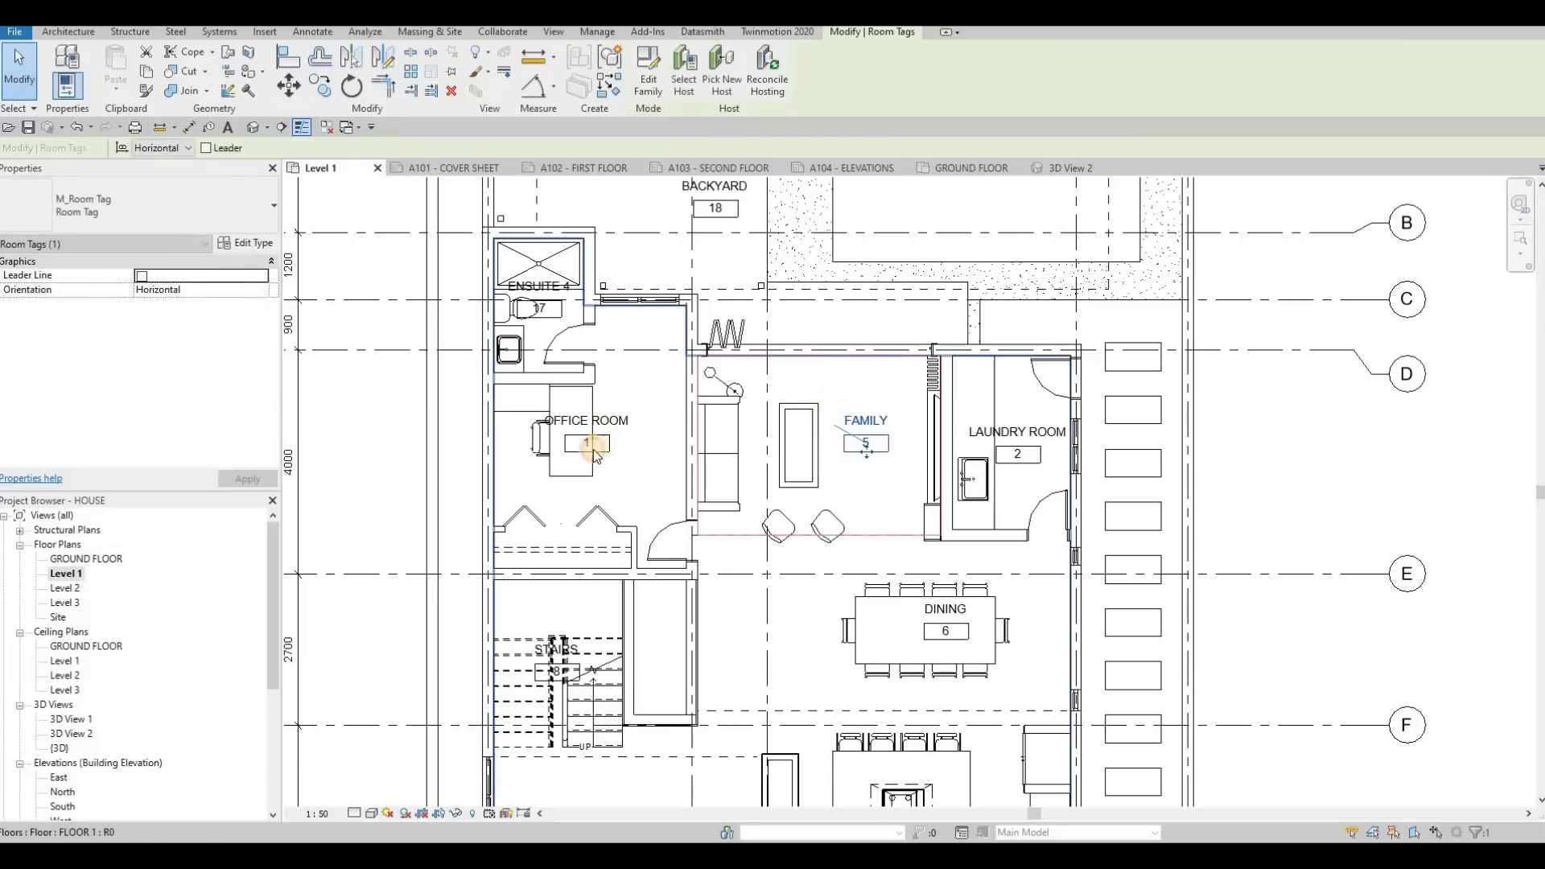
pyautogui.moveTo(587, 448); pyautogui.dragTo(631, 450)
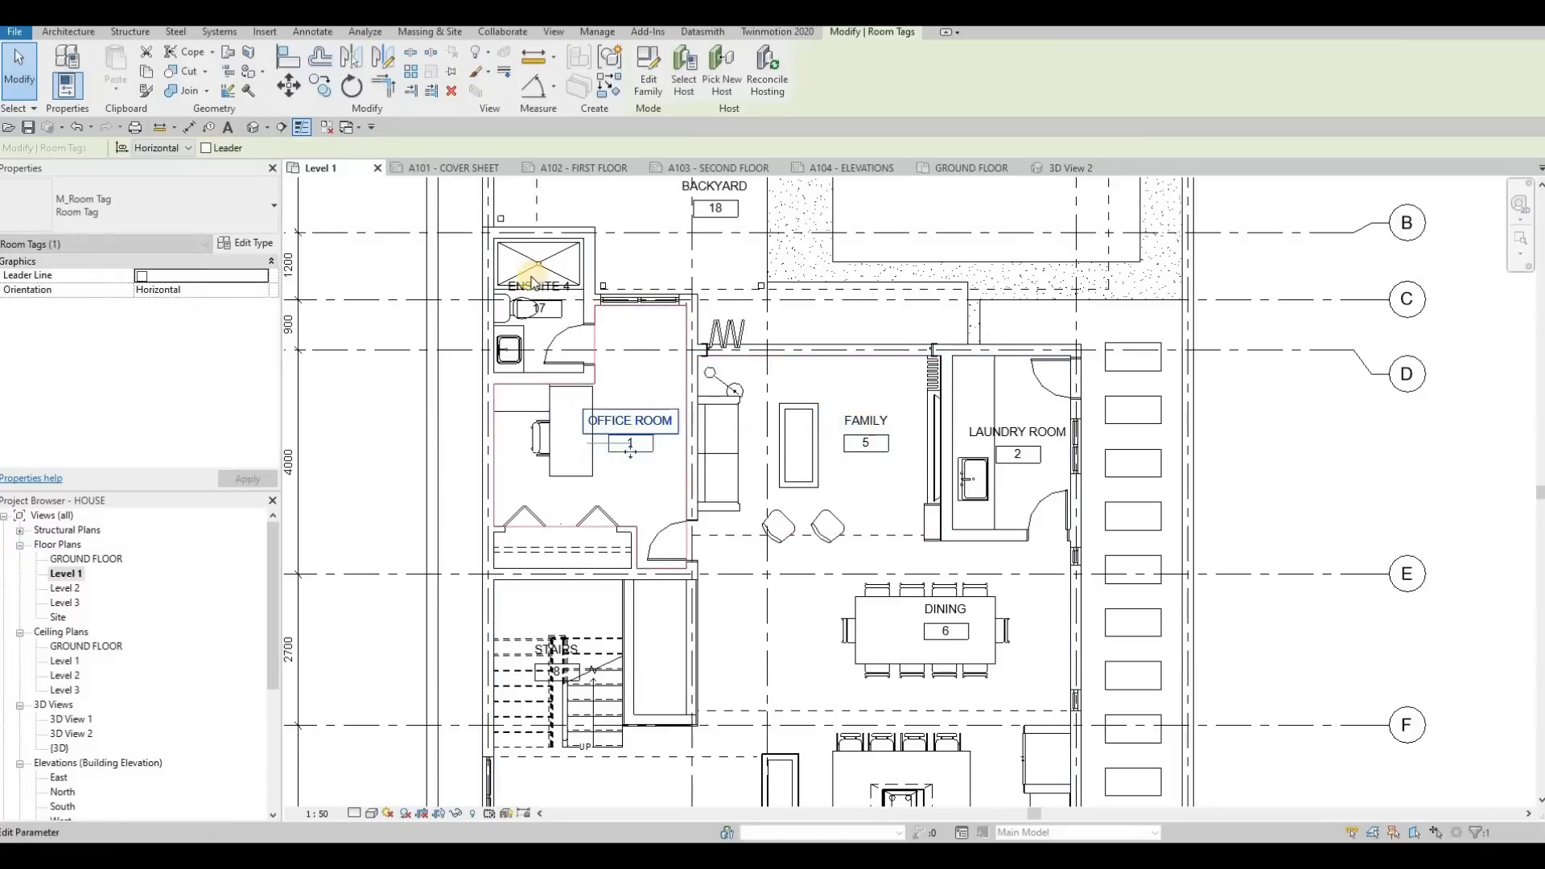
pyautogui.click(539, 316)
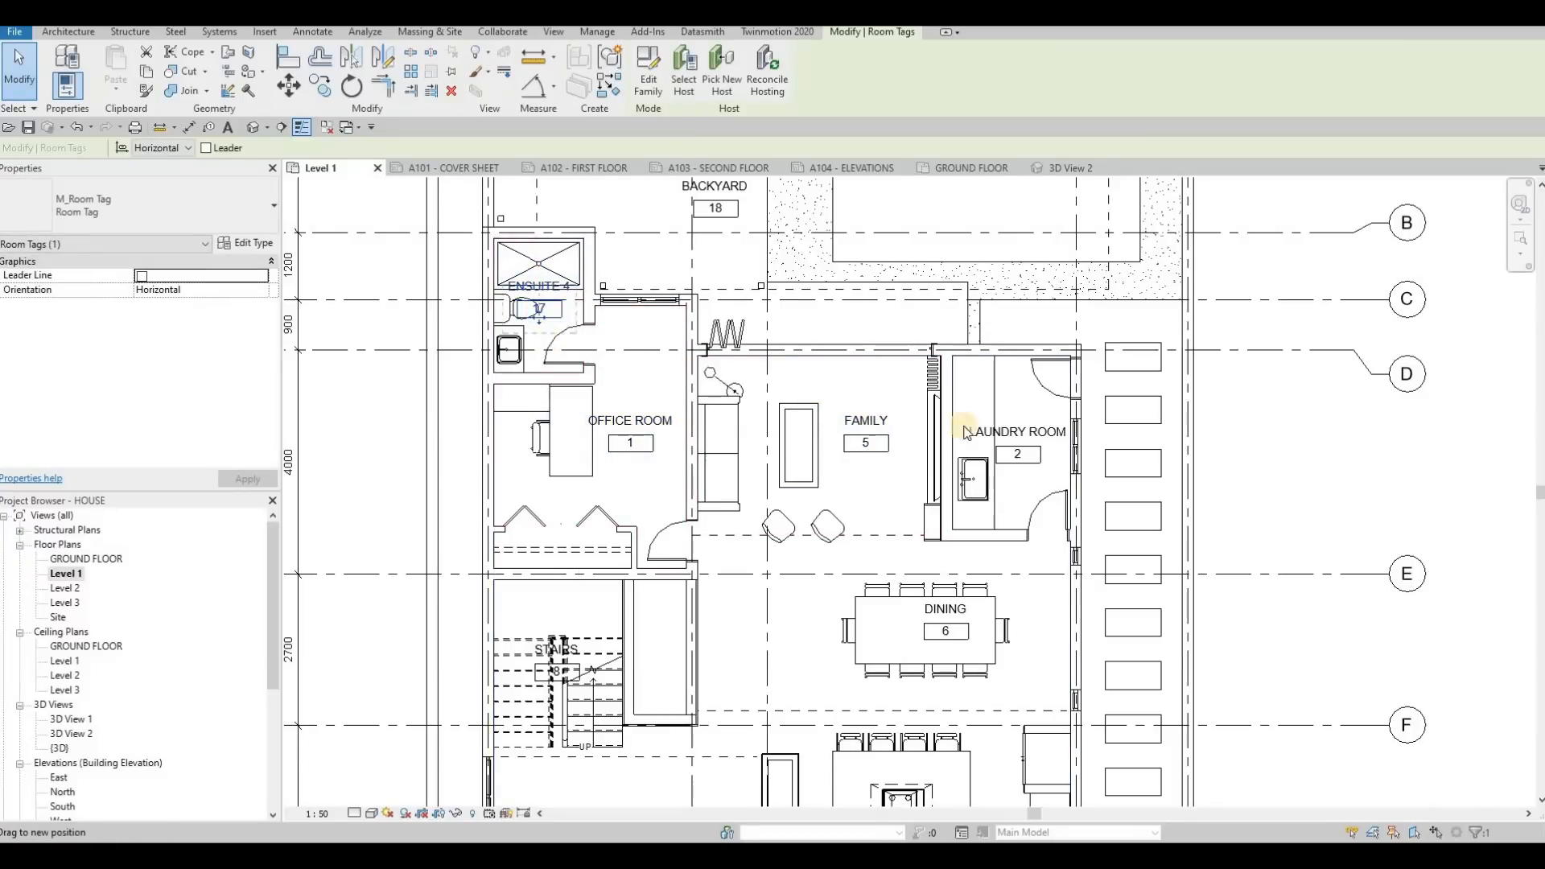
# Move the DINING tag to the empty floor left of the table, and shift the KITCHEN and LIVING tags slightly left
pyautogui.moveTo(924, 615); pyautogui.dragTo(893, 471, button='middle')
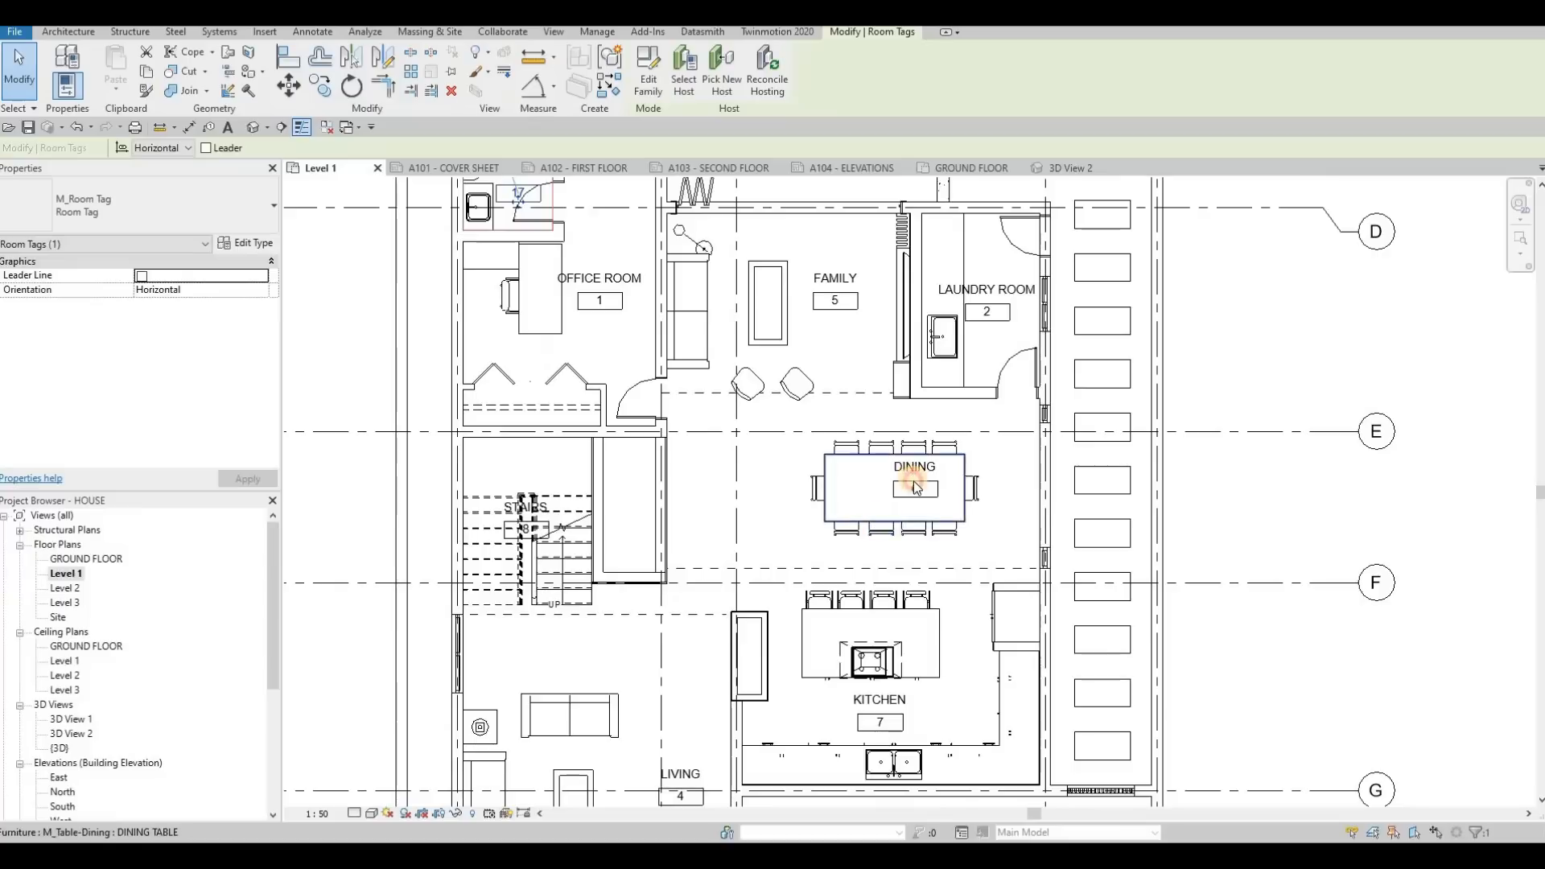
pyautogui.click(918, 498)
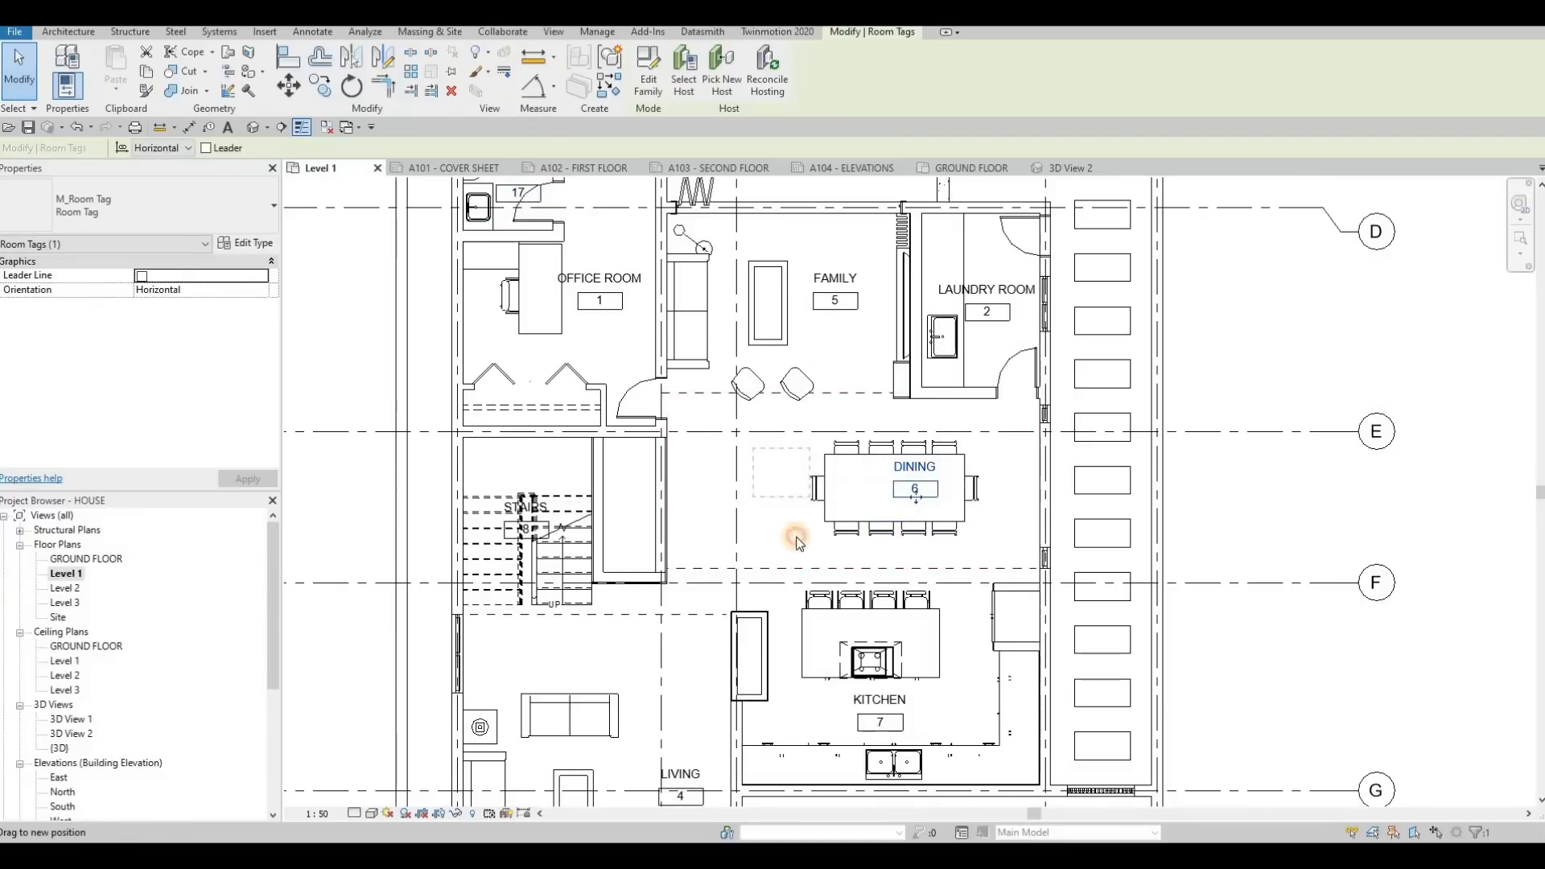
pyautogui.moveTo(797, 542); pyautogui.dragTo(798, 541)
pyautogui.moveTo(882, 733); pyautogui.dragTo(921, 612, button='middle')
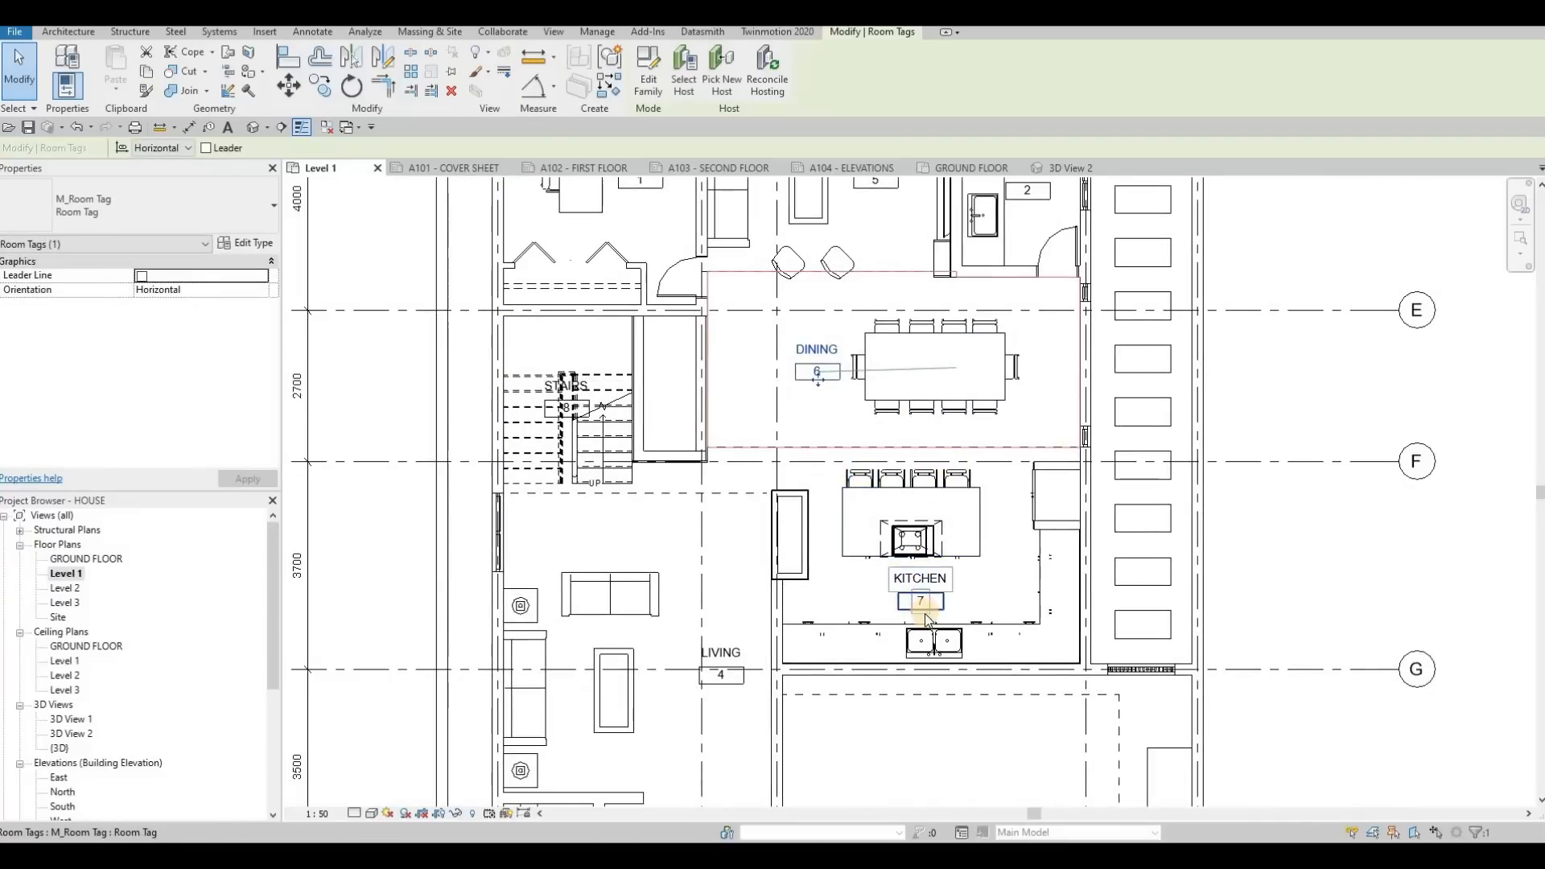
pyautogui.moveTo(927, 620); pyautogui.dragTo(917, 617)
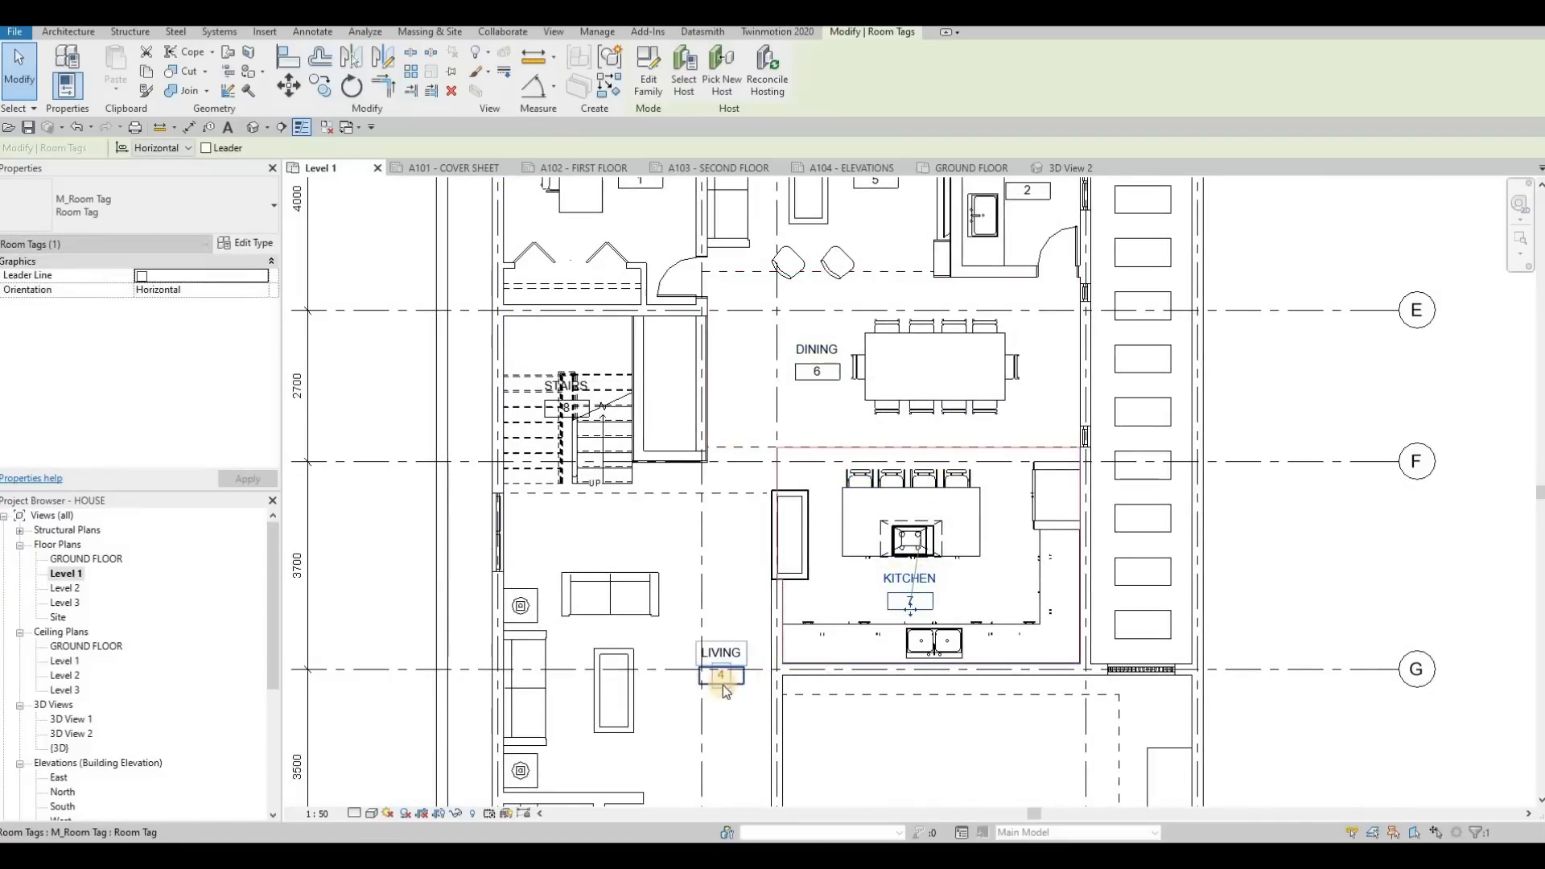
pyautogui.moveTo(725, 690); pyautogui.dragTo(672, 632)
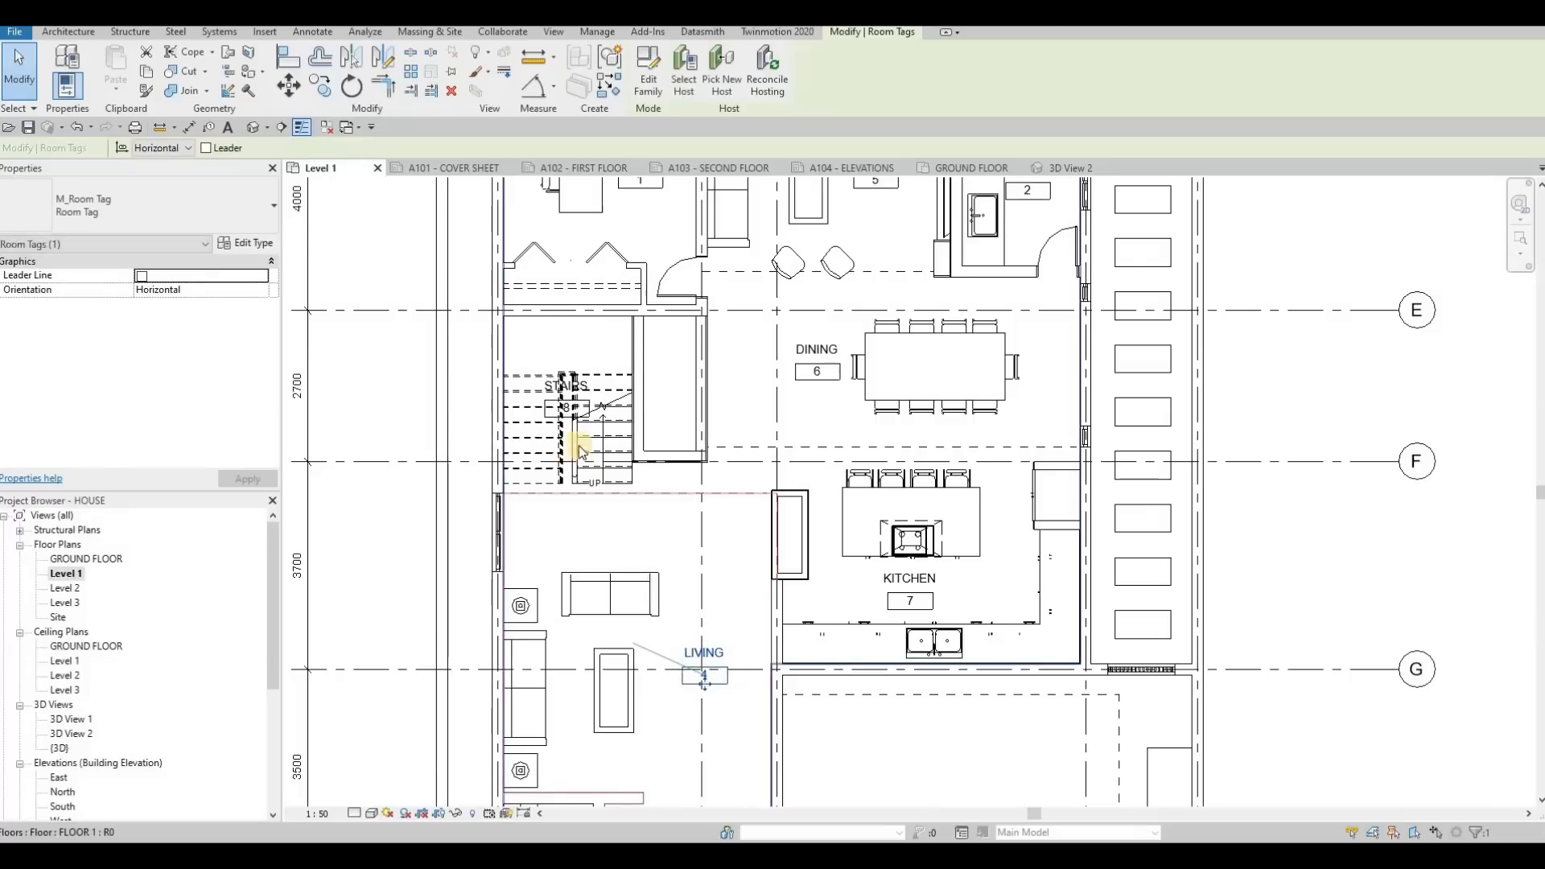
# Move the STAIRS room tag off the stair flights onto the clear landing area above them
pyautogui.scroll(-3, 587, 442)
pyautogui.scroll(3, 593, 448)
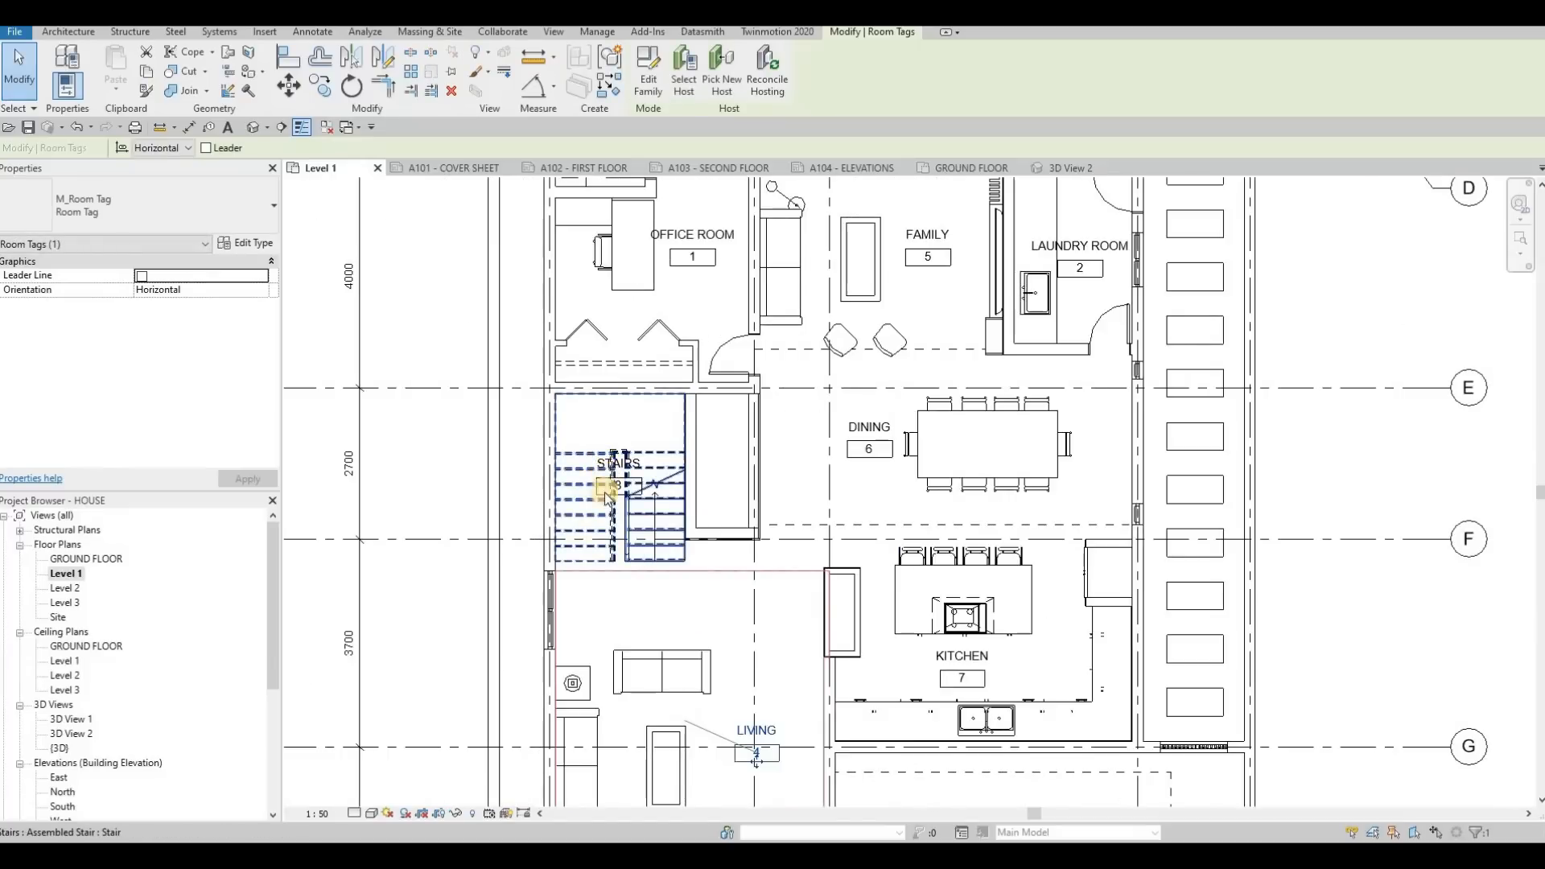
pyautogui.scroll(3, 610, 471)
pyautogui.press('capslock')
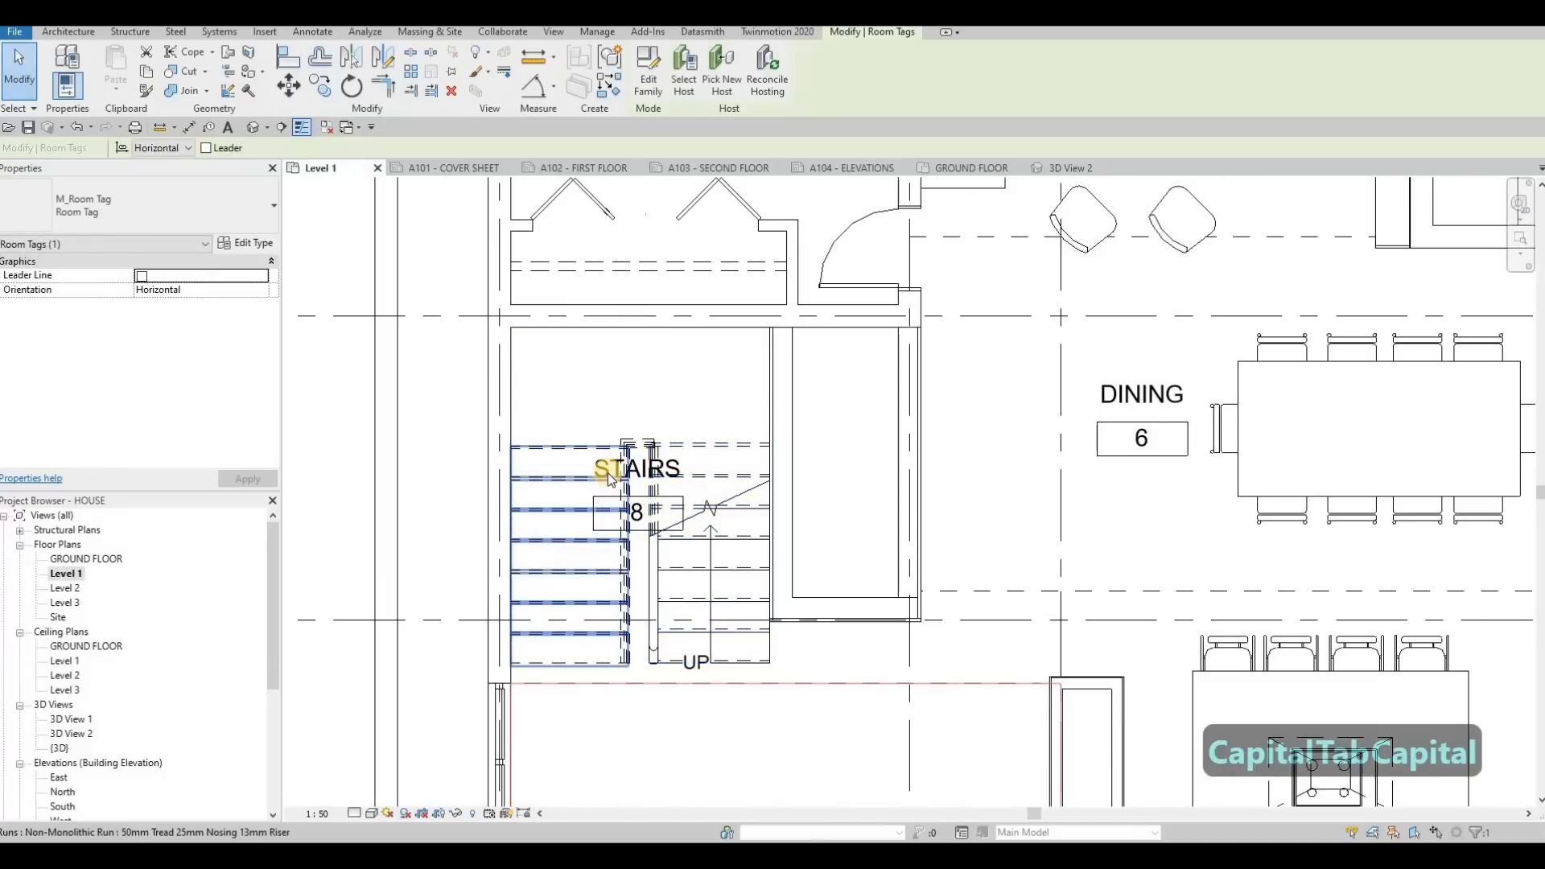
pyautogui.press('Tab')
pyautogui.press('capslock')
pyautogui.press('Tab')
pyautogui.click(647, 454)
pyautogui.moveTo(647, 424); pyautogui.dragTo(647, 318)
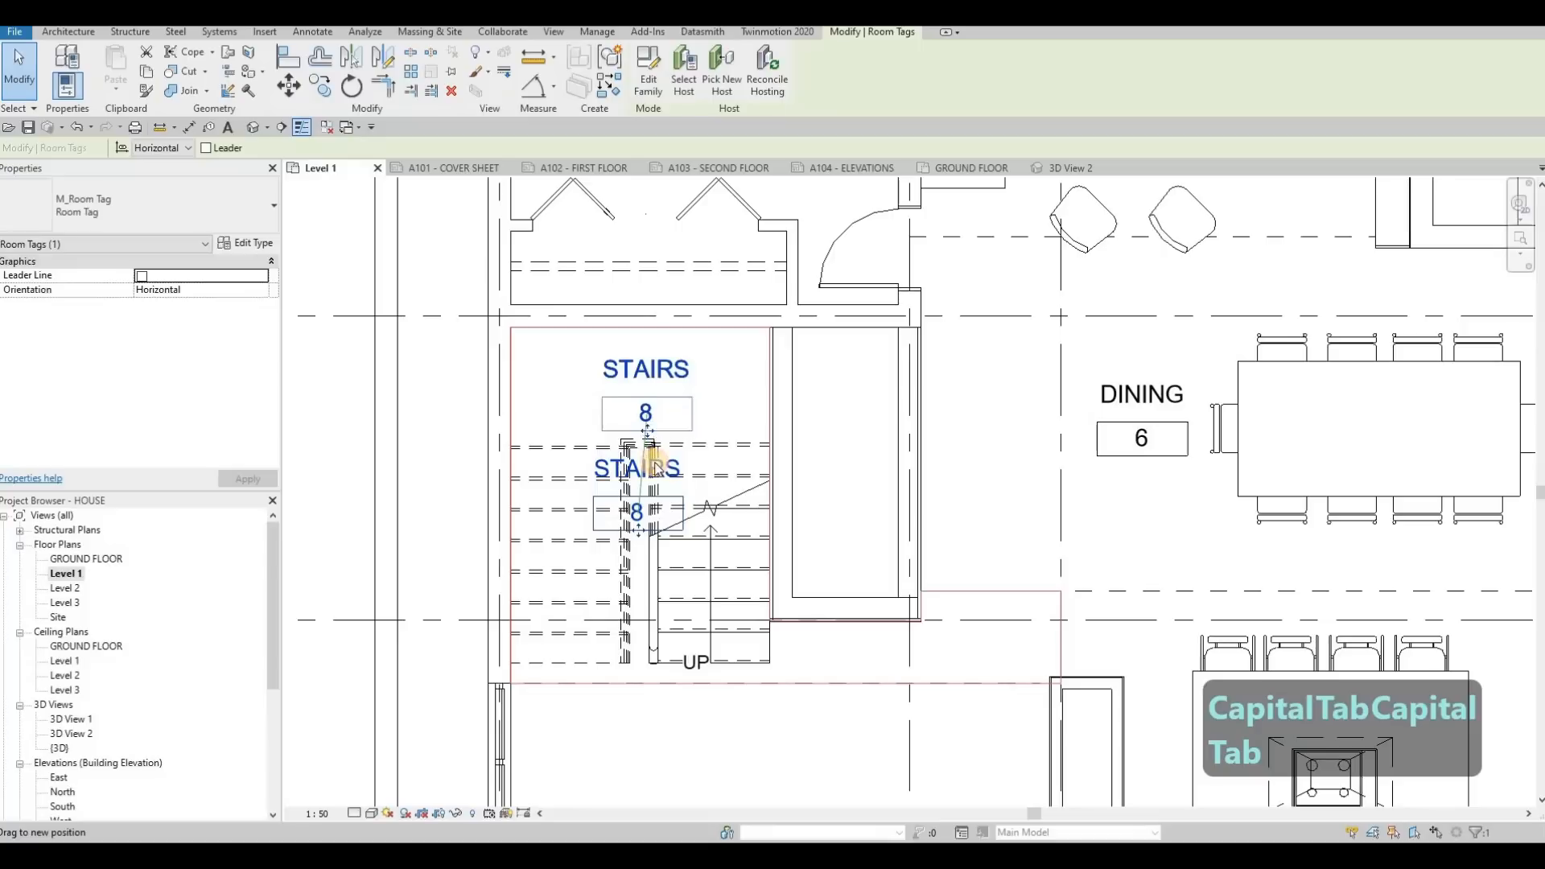
# Shift the PR room tag slightly right, away from the vanity, and clear the selection
pyautogui.scroll(-5, 666, 522)
pyautogui.scroll(8, 672, 603)
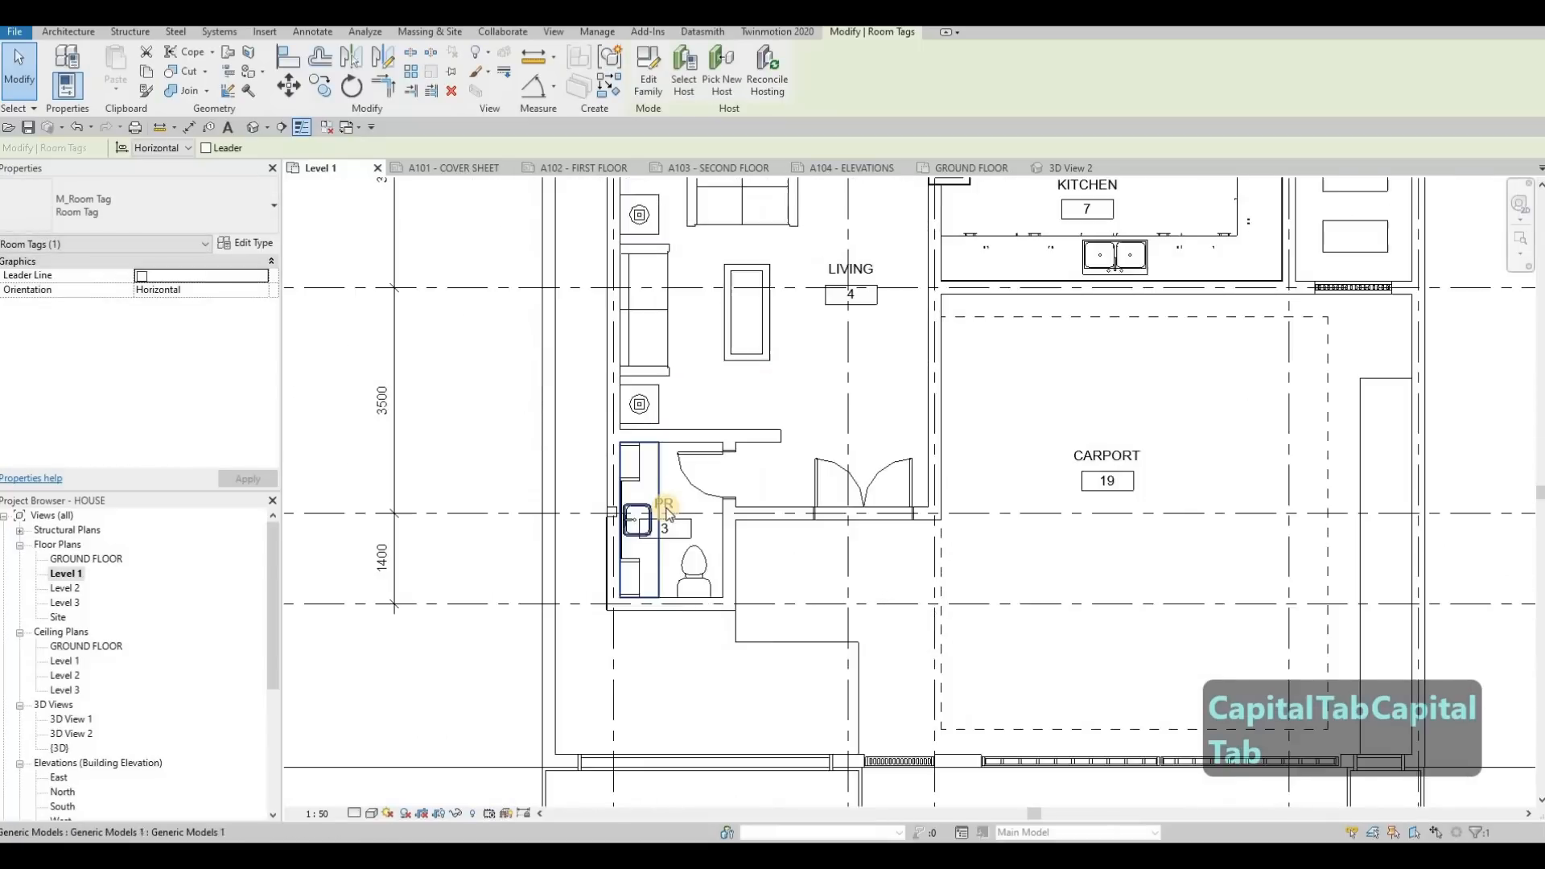
pyautogui.moveTo(715, 505); pyautogui.dragTo(718, 519)
pyautogui.press('Escape')
pyautogui.press('Escape')
# Examine the tag placement and the overall extent of the Level 1 floor plan
pyautogui.scroll(-4, 734, 516)
pyautogui.scroll(-3, 844, 505)
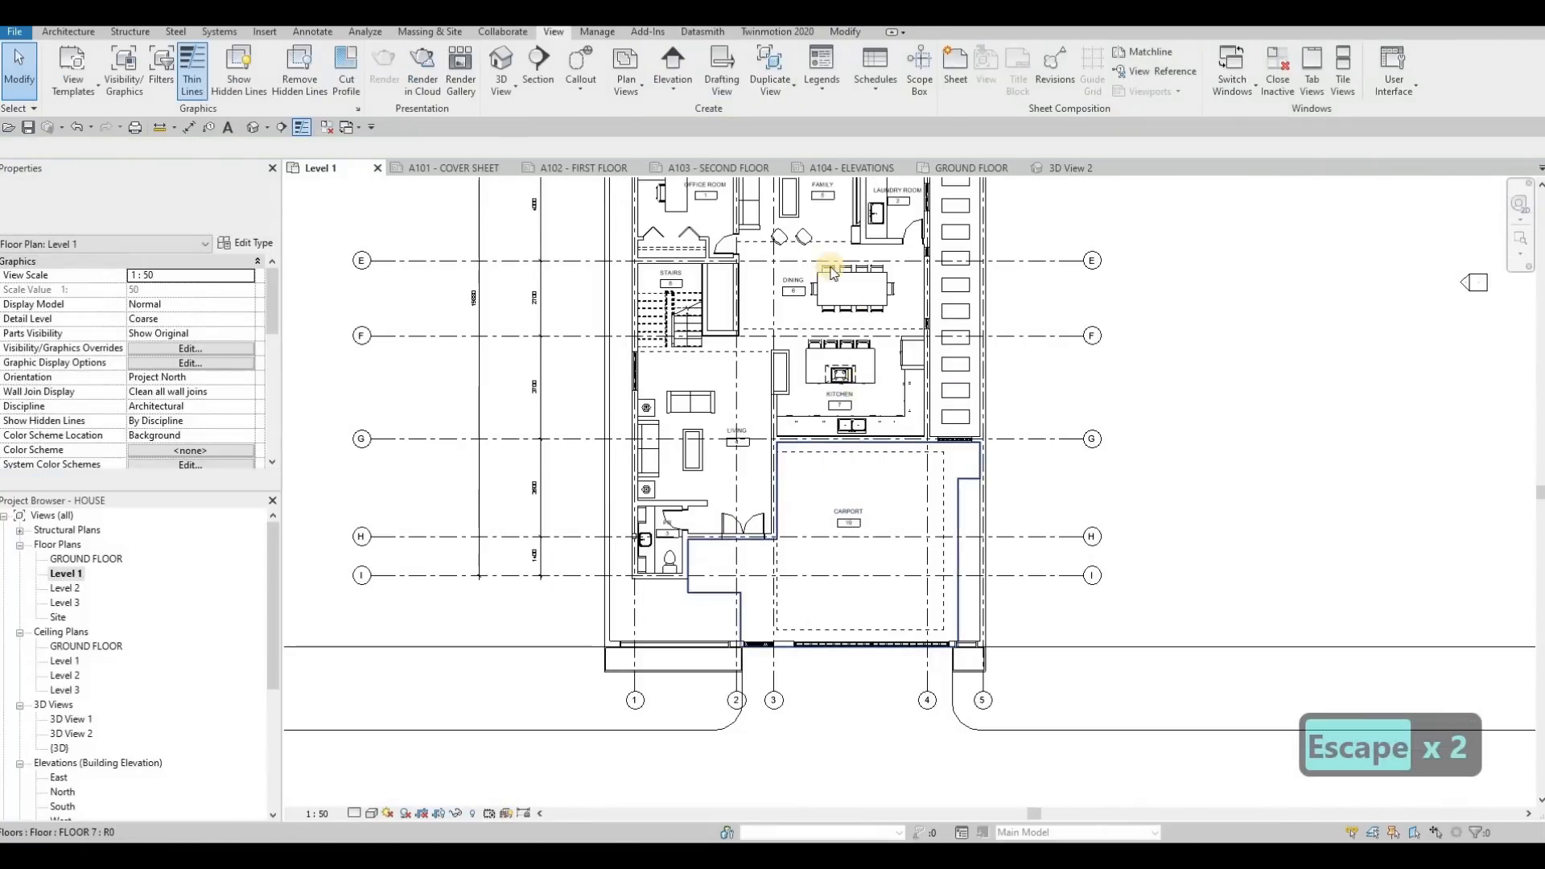
pyautogui.scroll(-2, 800, 335)
pyautogui.scroll(2, 745, 329)
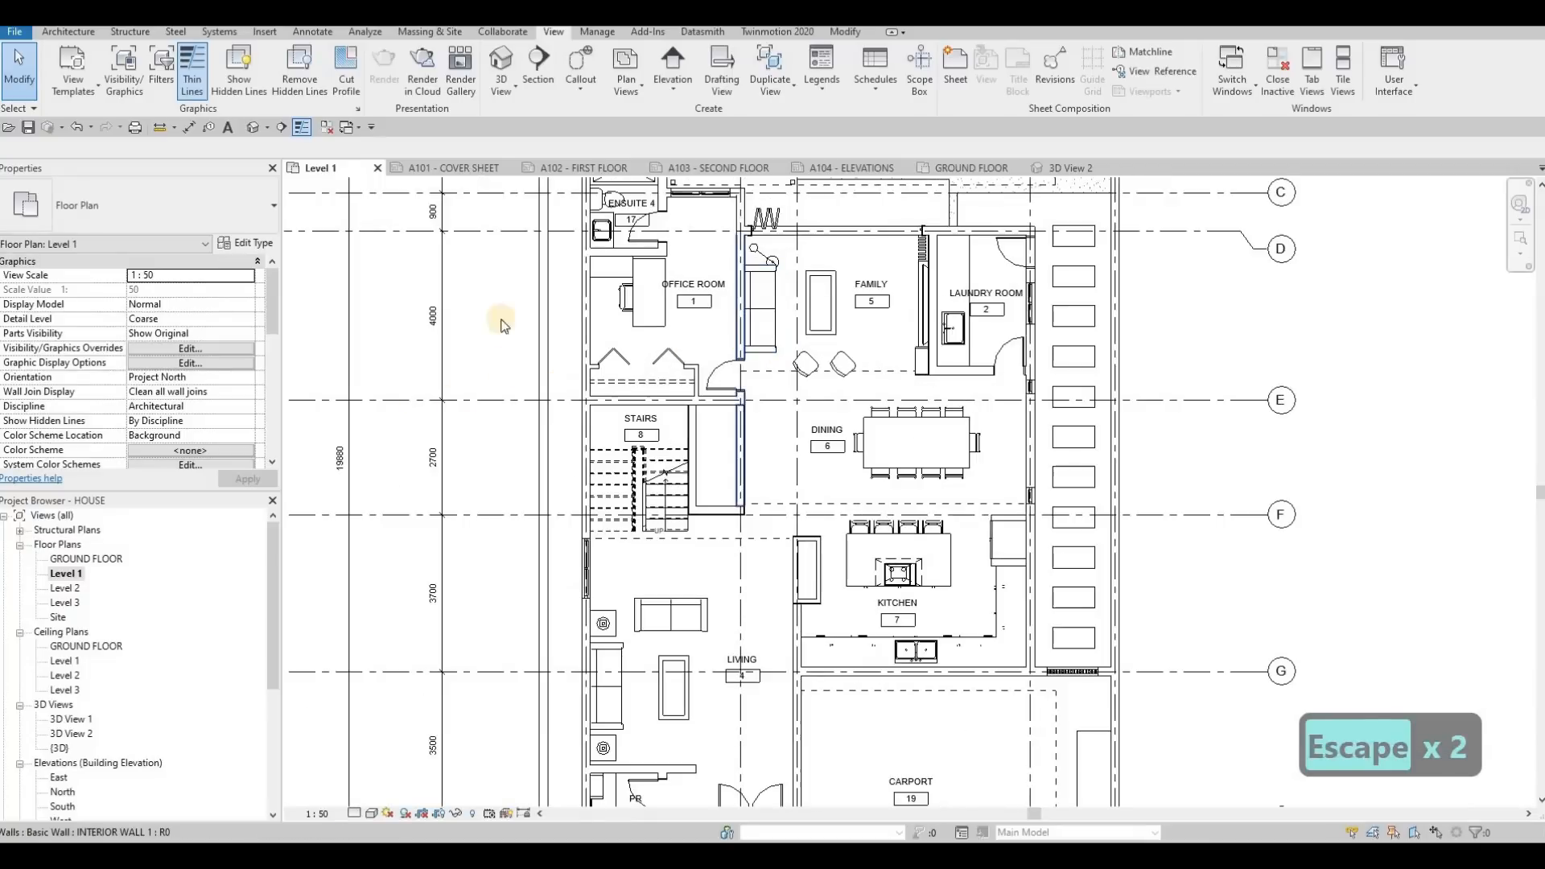
pyautogui.scroll(-2, 731, 334)
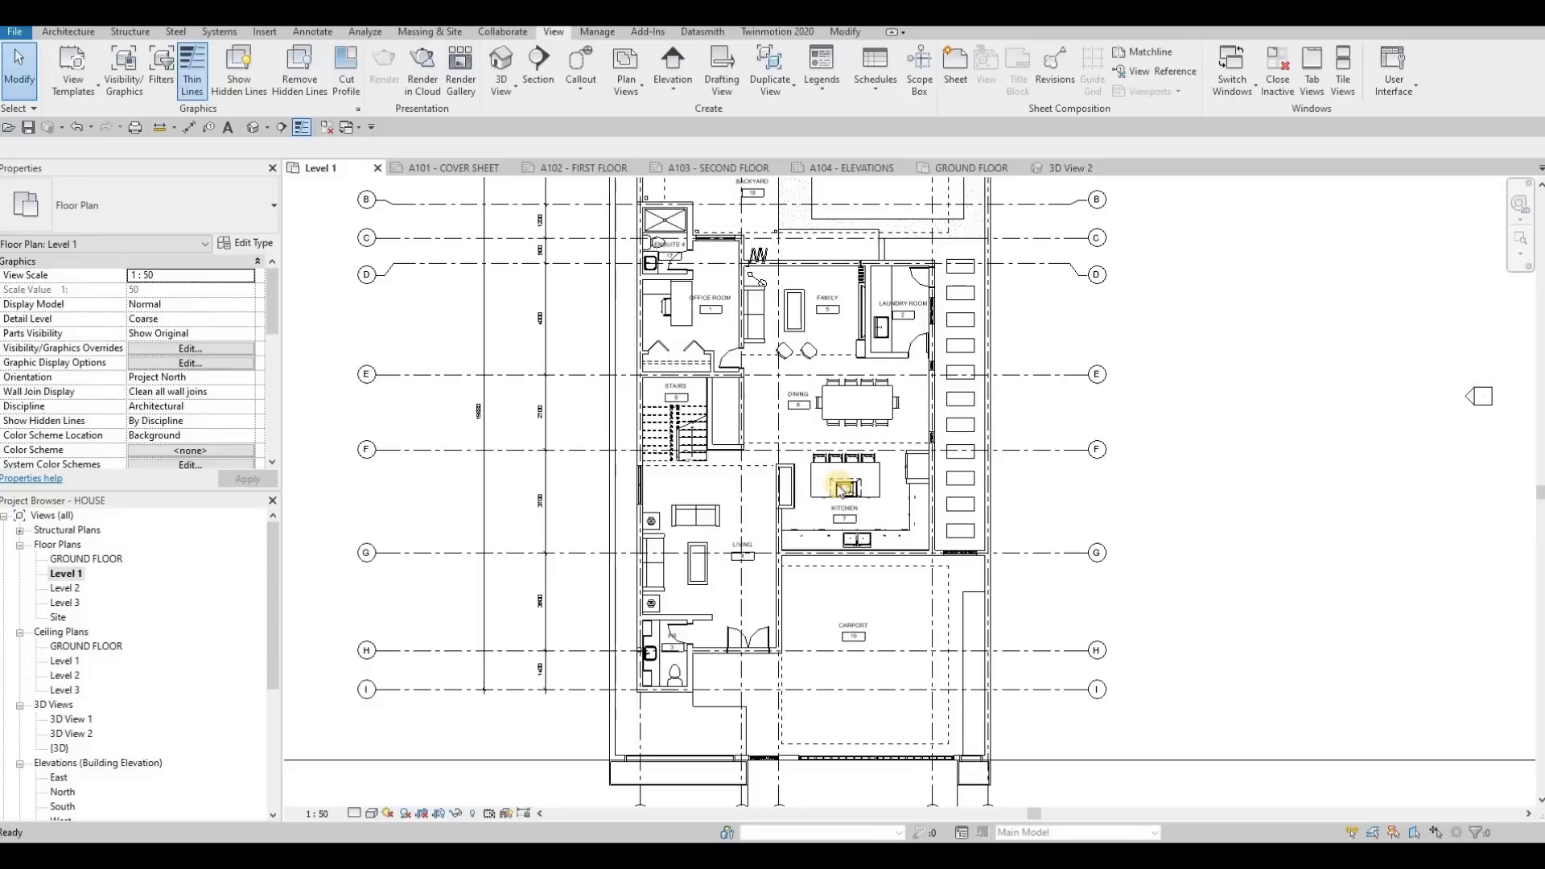
pyautogui.scroll(-5, 785, 527)
pyautogui.moveTo(843, 493); pyautogui.dragTo(817, 427, button='middle')
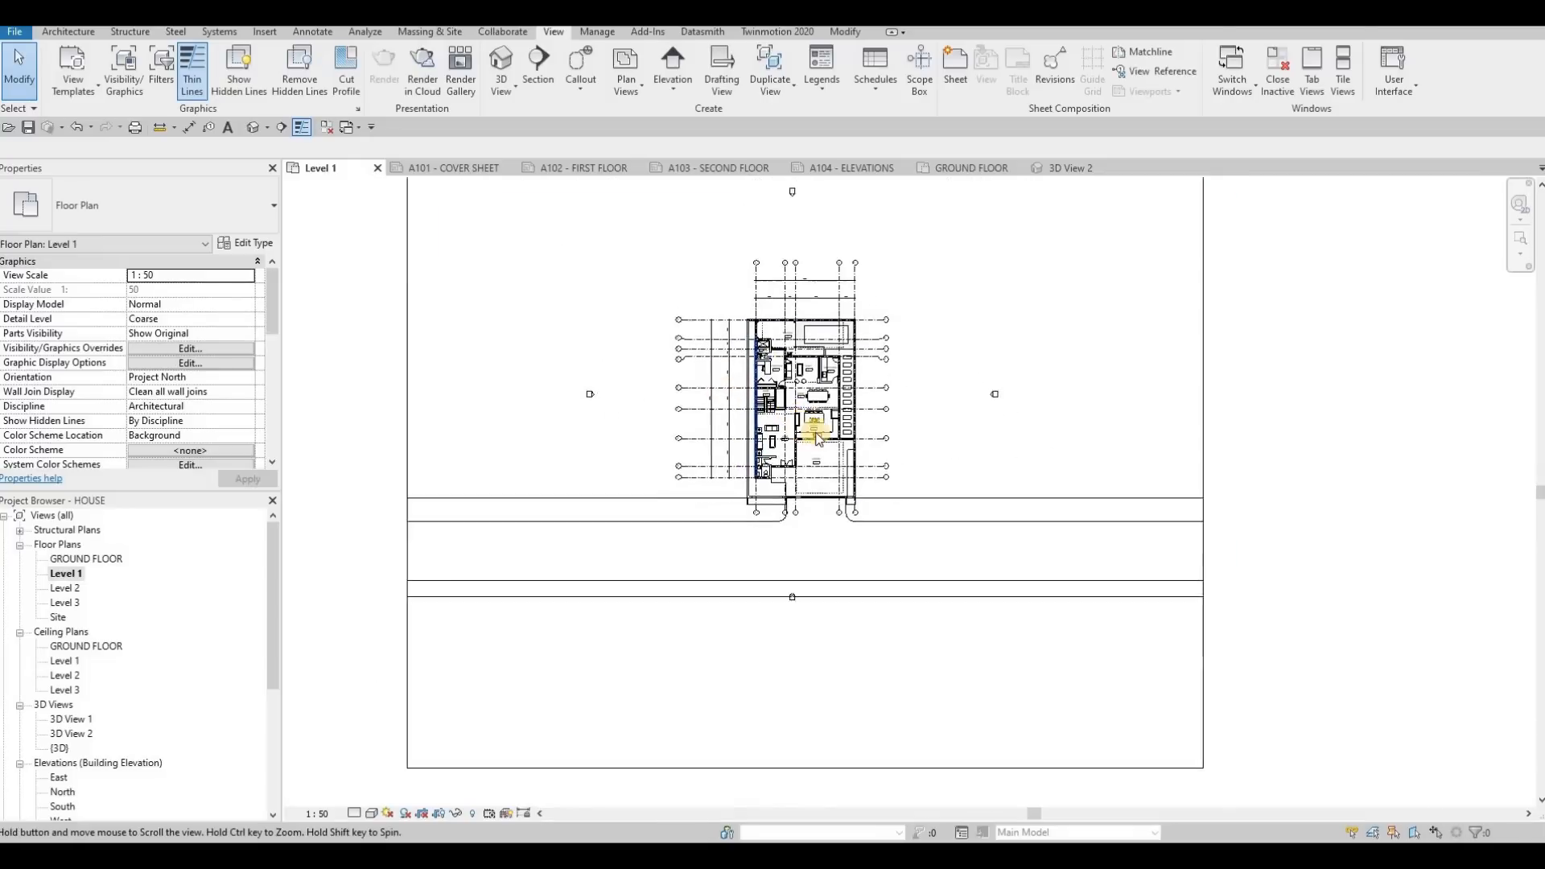
pyautogui.scroll(-1, 753, 471)
pyautogui.moveTo(735, 327); pyautogui.dragTo(689, 357, button='middle')
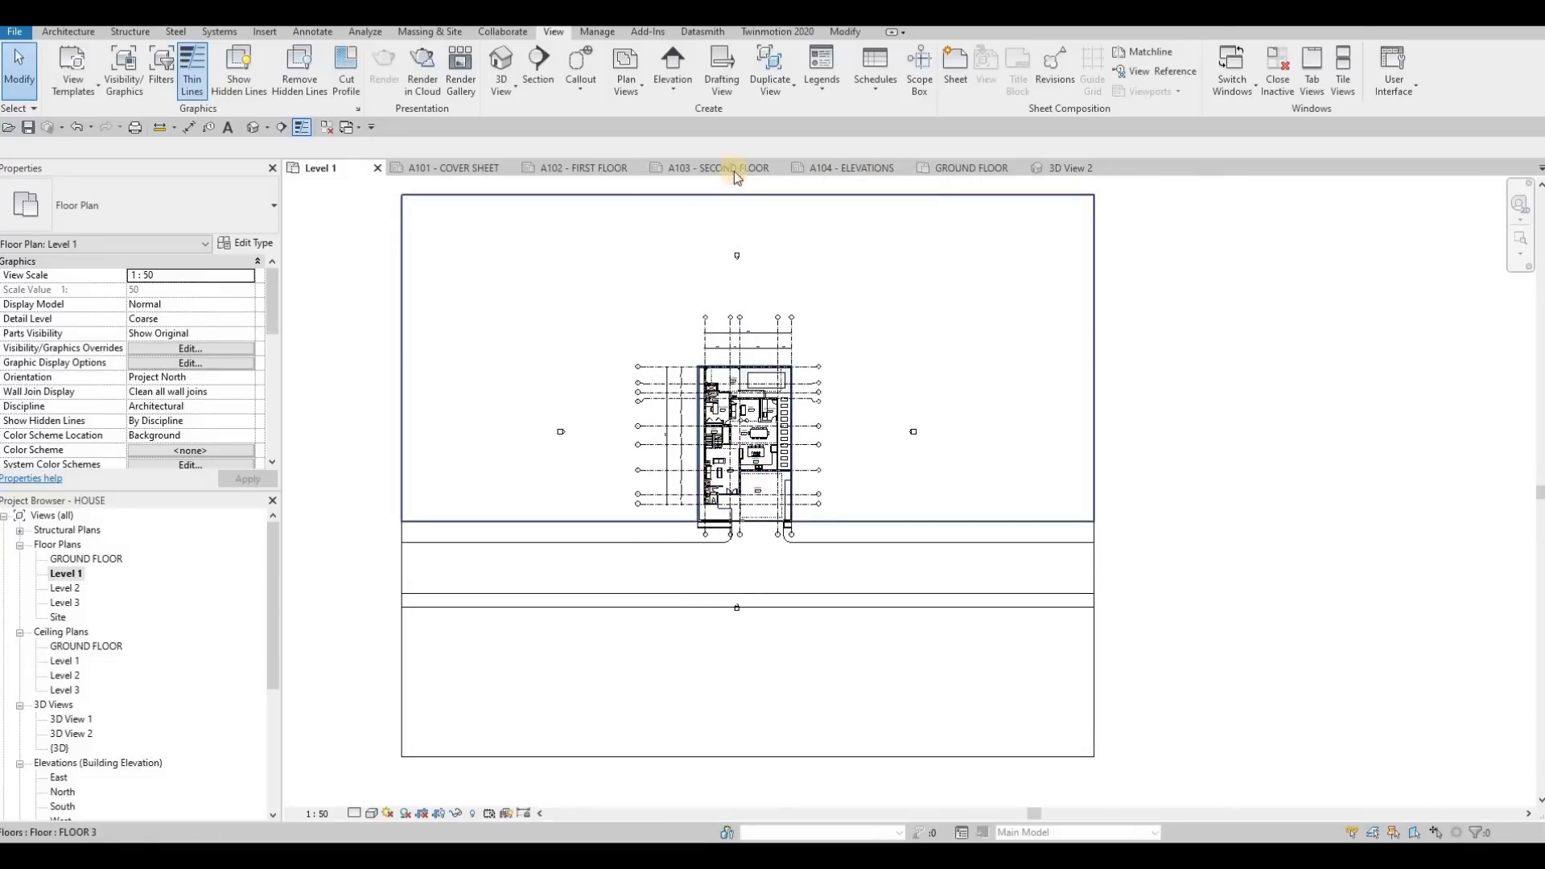
# Try placing the 1:50 Level 1 floor plan on the A102 - FIRST FLOOR sheet, and delete its viewport
pyautogui.click(587, 168)
pyautogui.moveTo(63, 576); pyautogui.dragTo(150, 555)
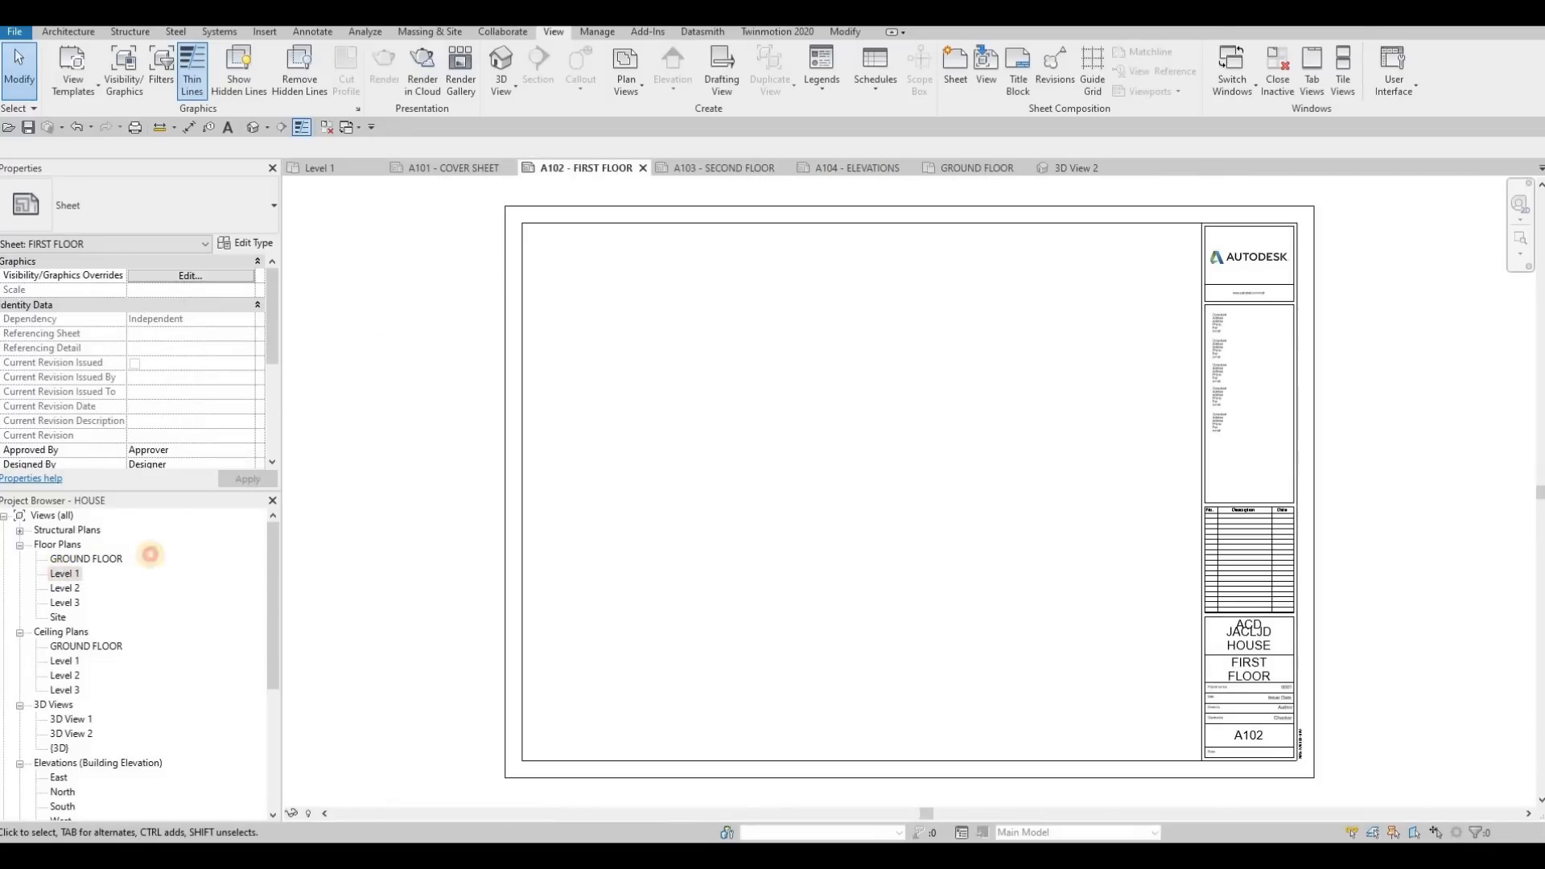
pyautogui.moveTo(719, 435); pyautogui.dragTo(779, 456)
pyautogui.click(782, 454)
pyautogui.scroll(-2, 782, 454)
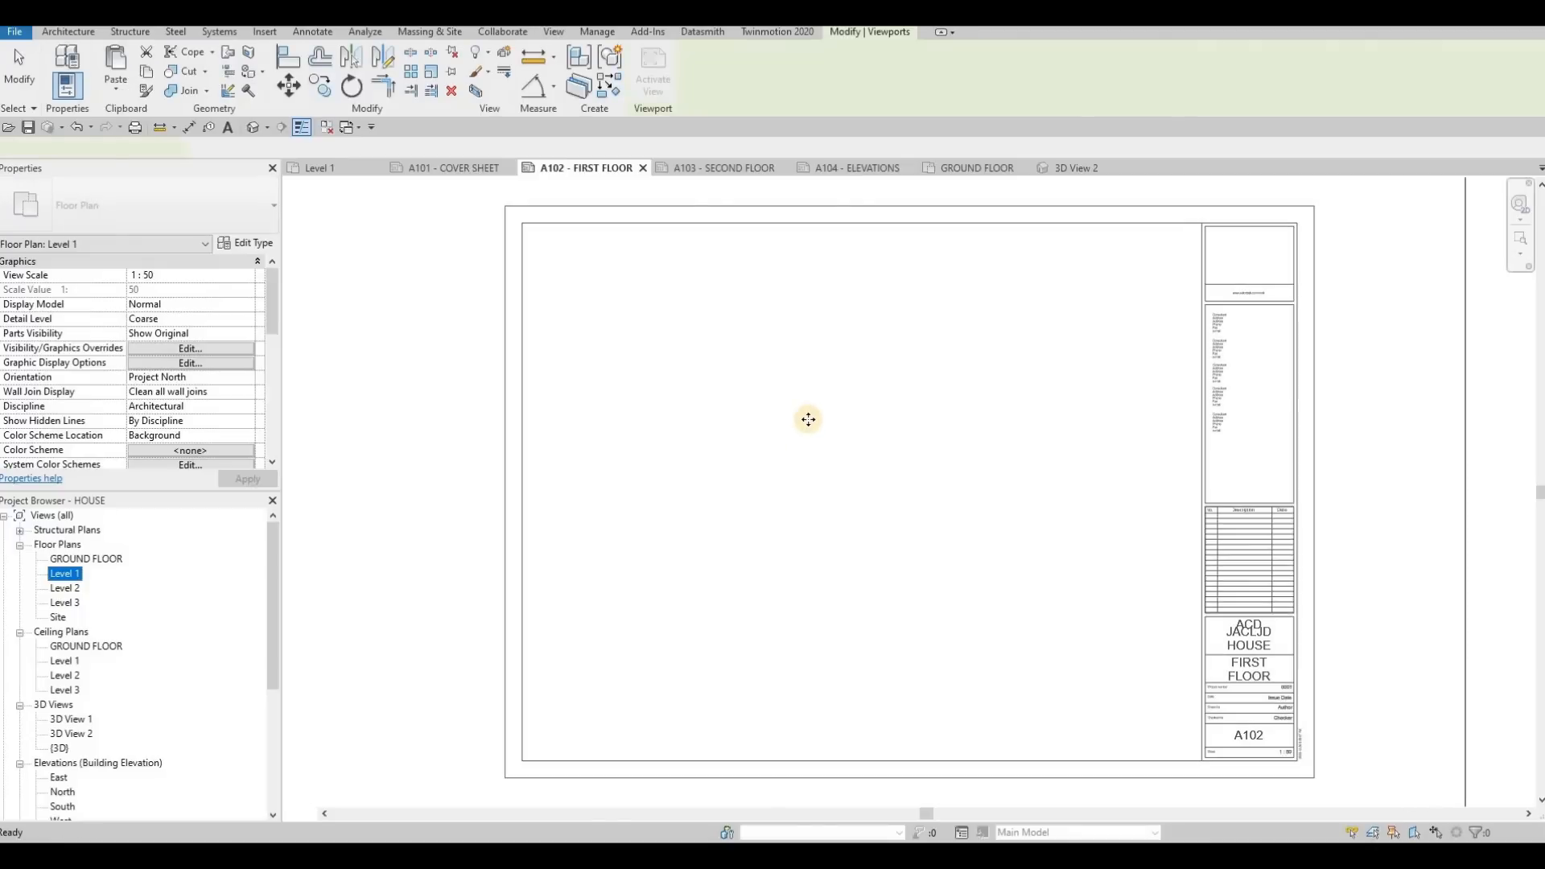
pyautogui.moveTo(794, 342); pyautogui.dragTo(839, 390)
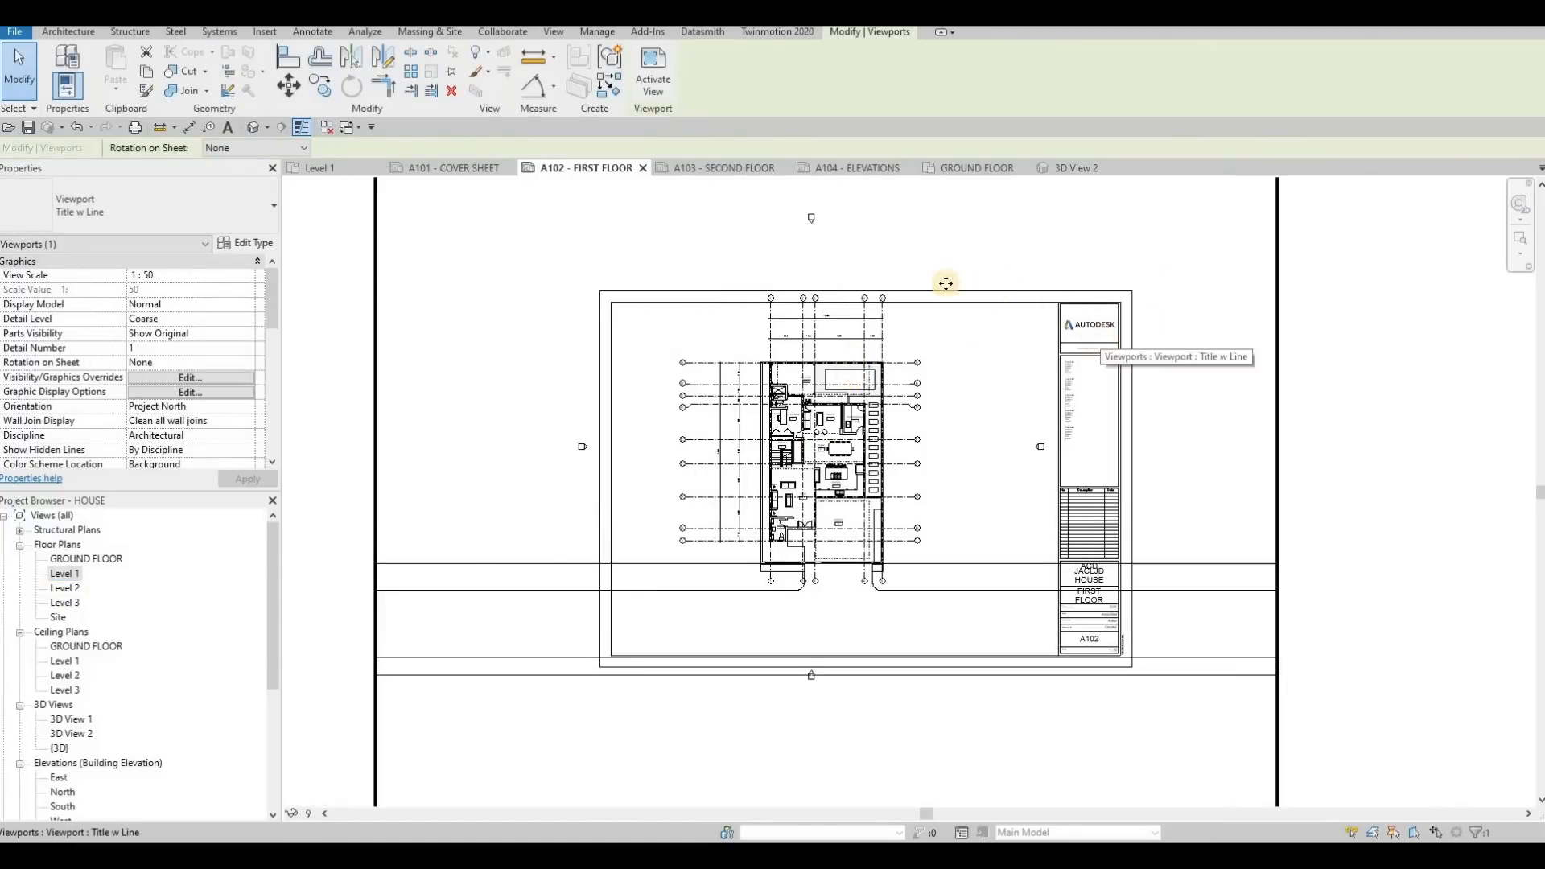
pyautogui.scroll(-2, 1056, 283)
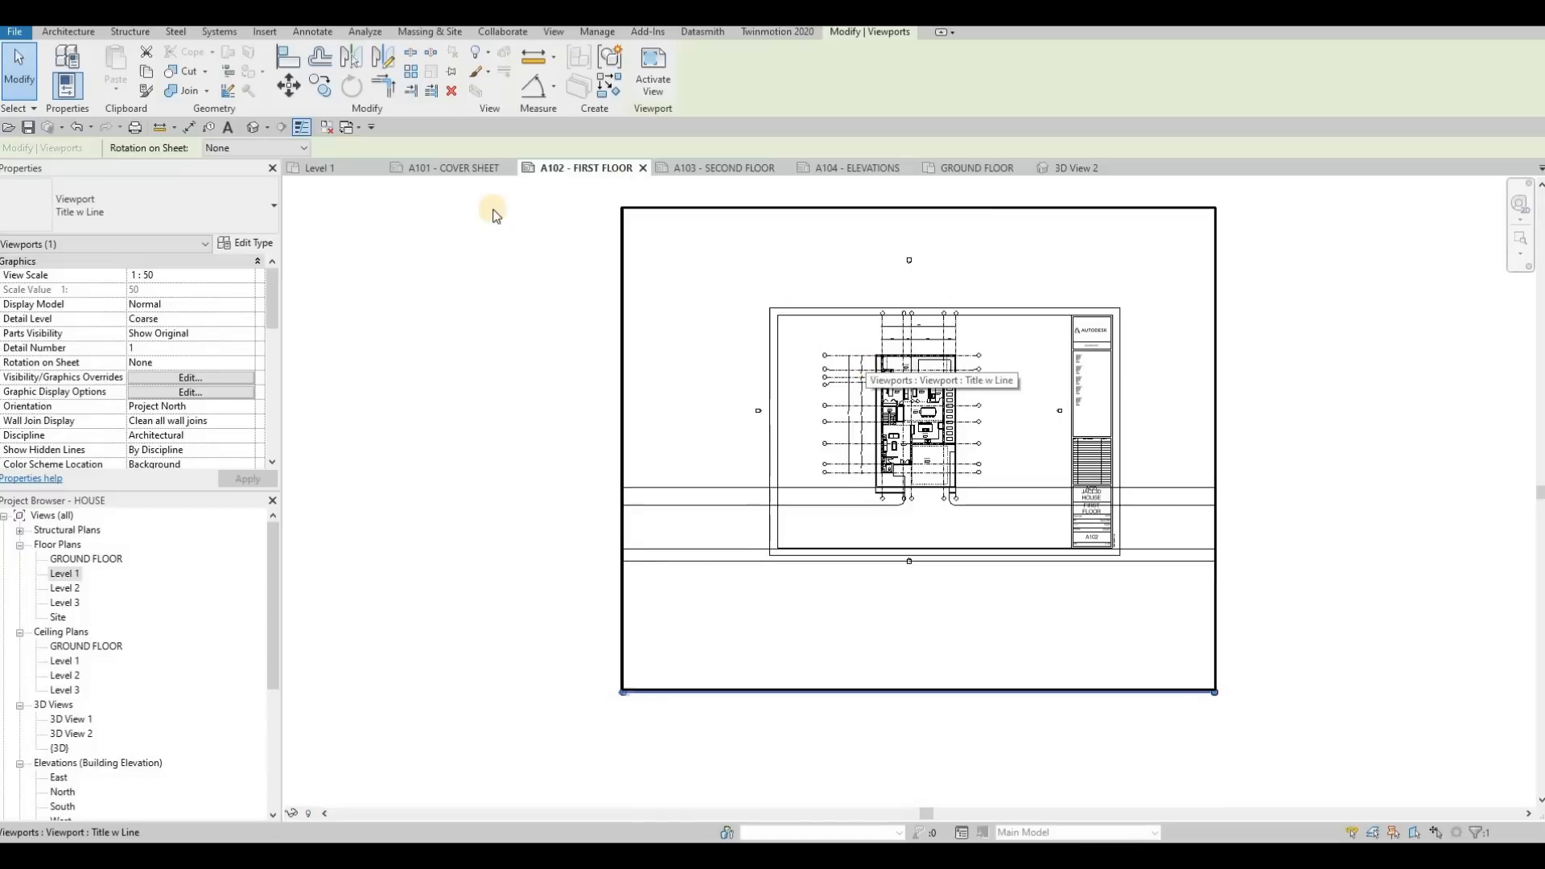
pyautogui.press('Delete')
# Turn on Crop View, Crop Region Visible and Annotation Crop for the Level 1 floor plan
pyautogui.click(320, 168)
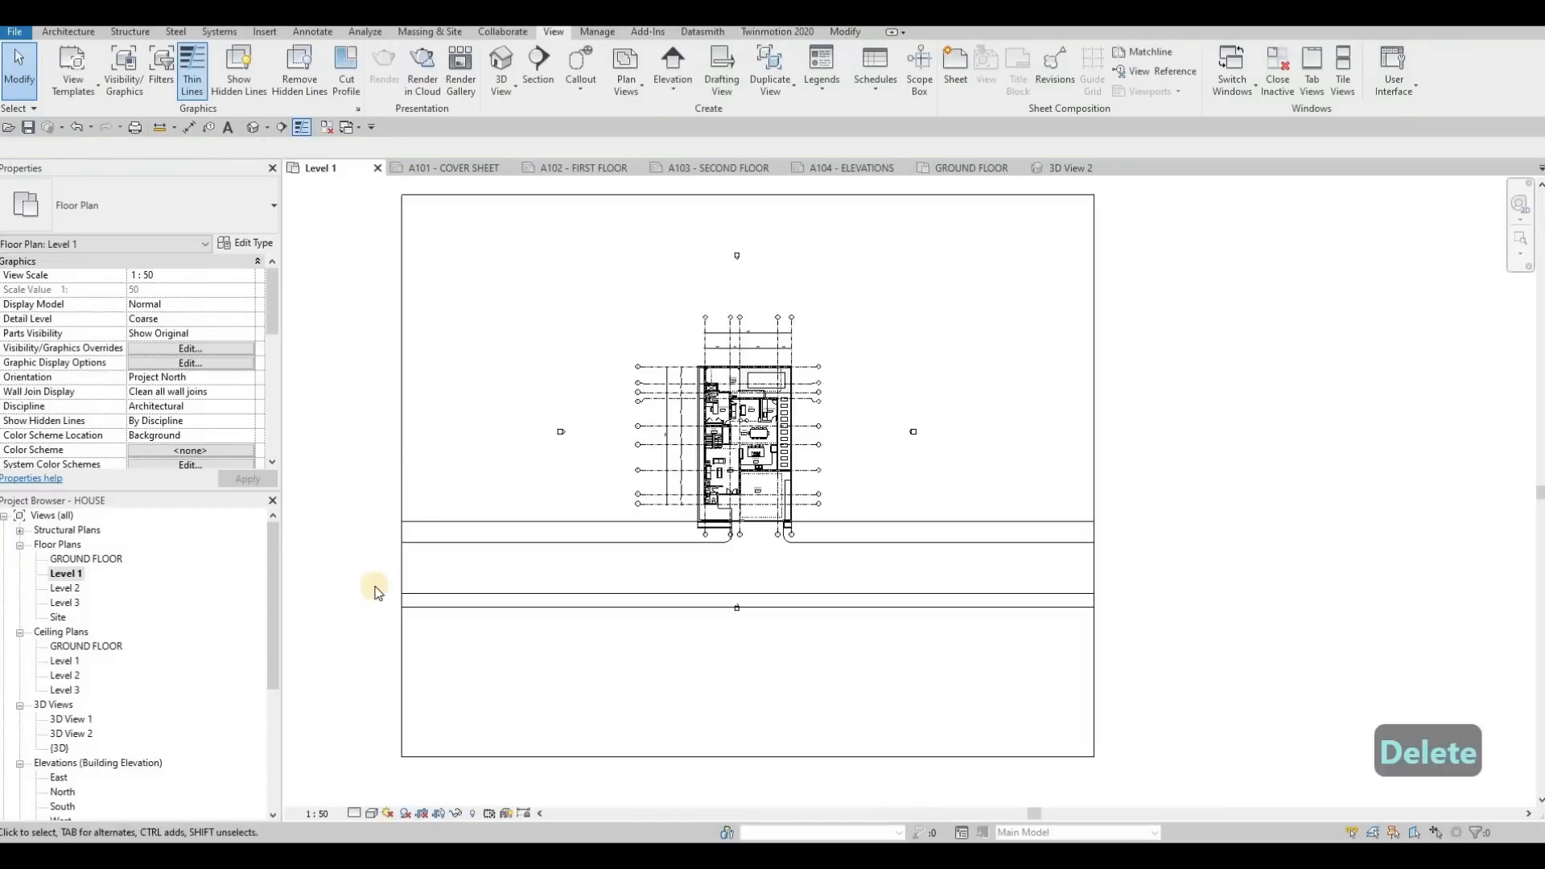
pyautogui.scroll(-10, 144, 392)
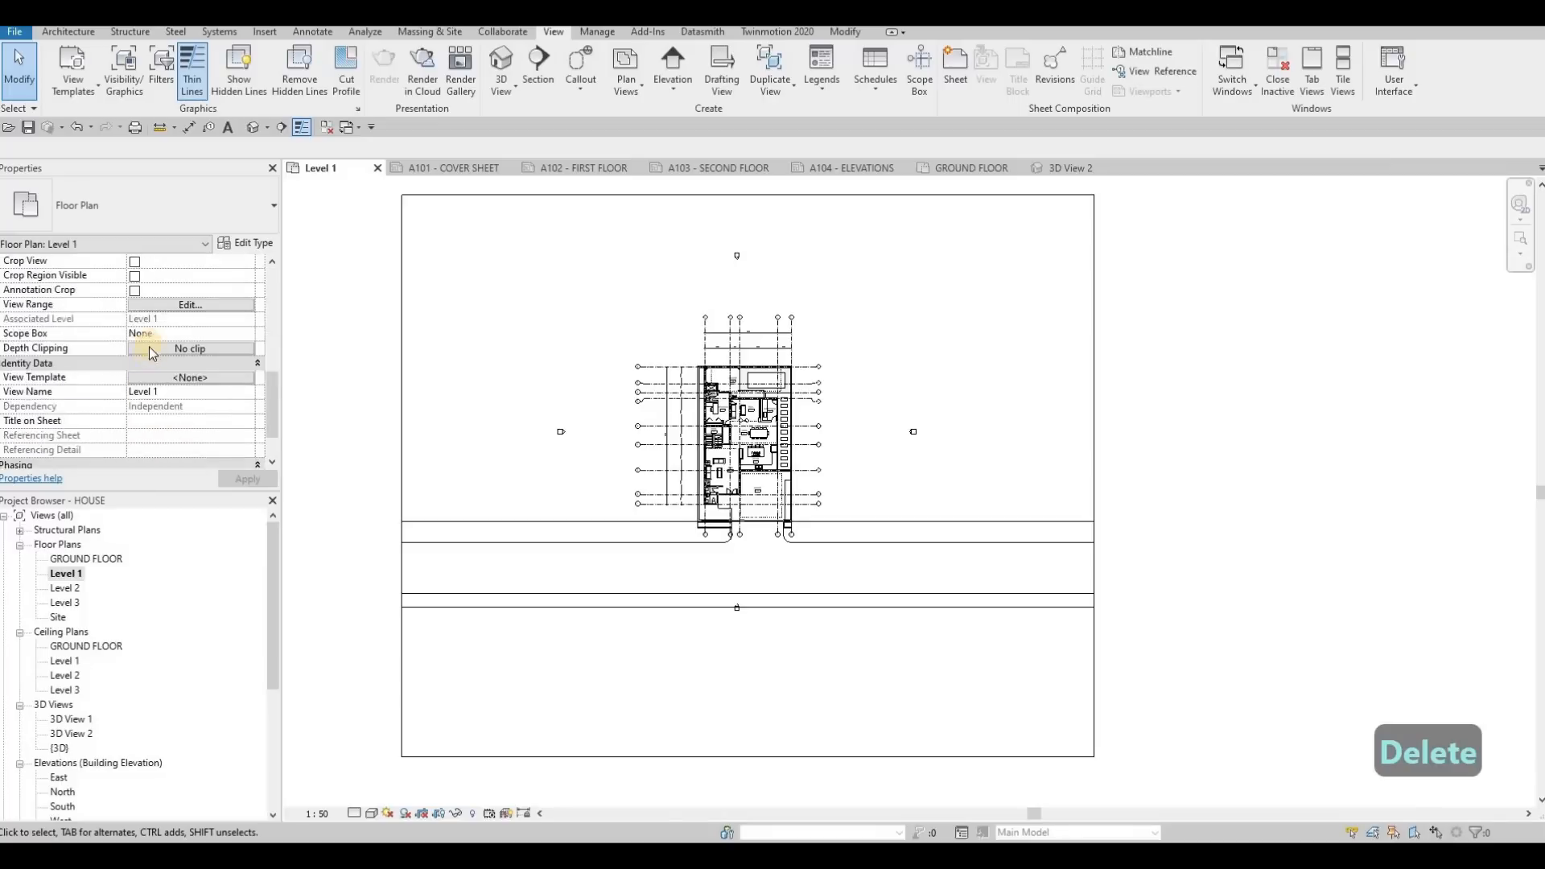
pyautogui.scroll(6, 142, 371)
pyautogui.press('Escape')
pyautogui.press('Escape')
pyautogui.scroll(3, 139, 365)
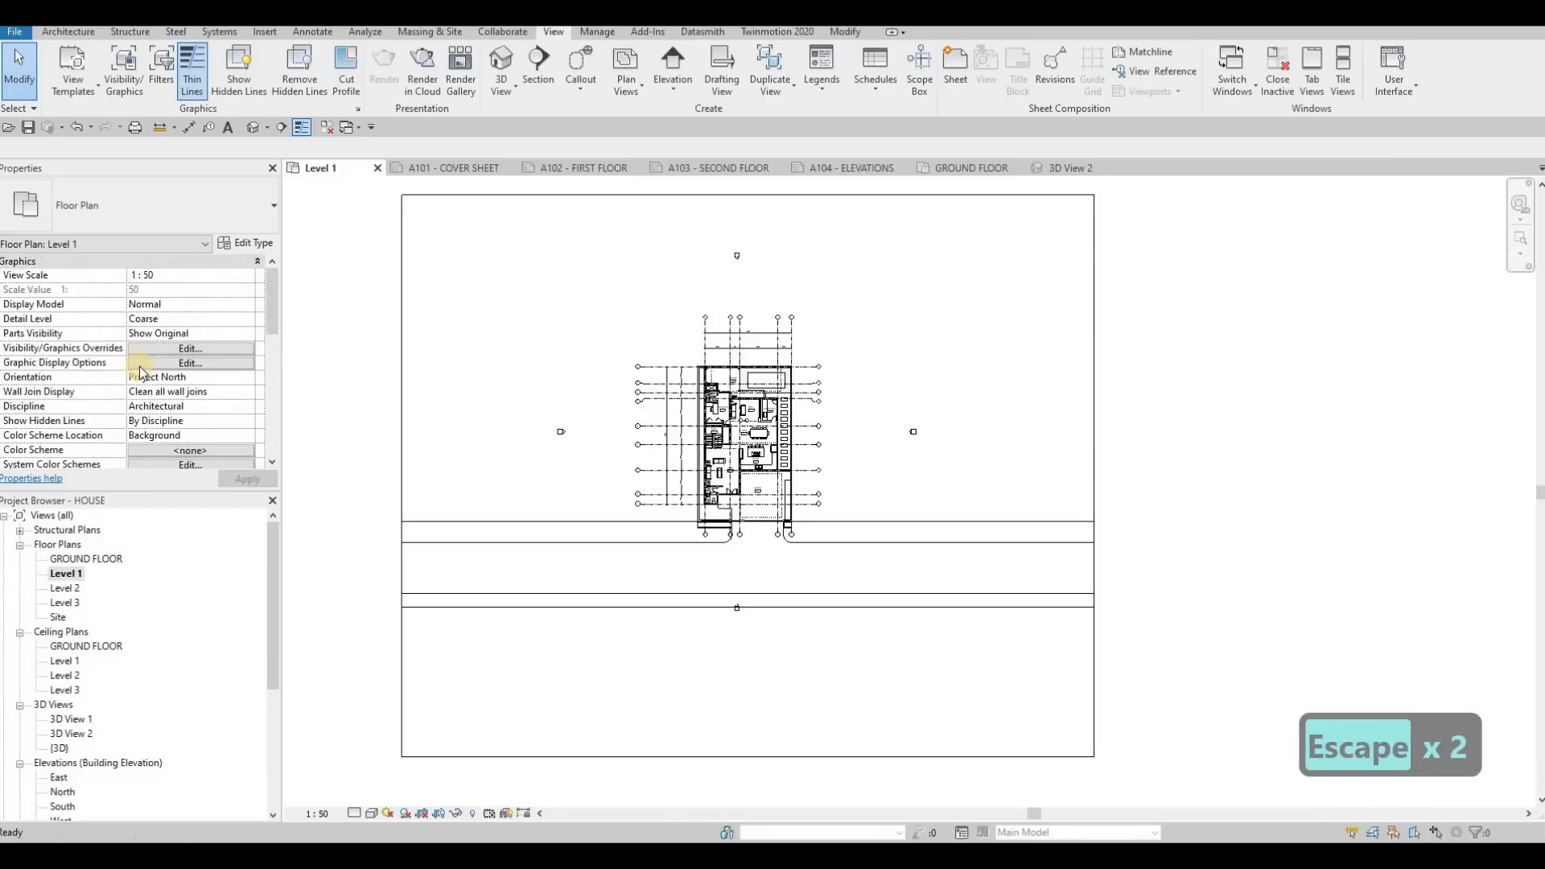
pyautogui.scroll(-10, 137, 370)
pyautogui.scroll(8, 134, 380)
pyautogui.scroll(-3, 134, 403)
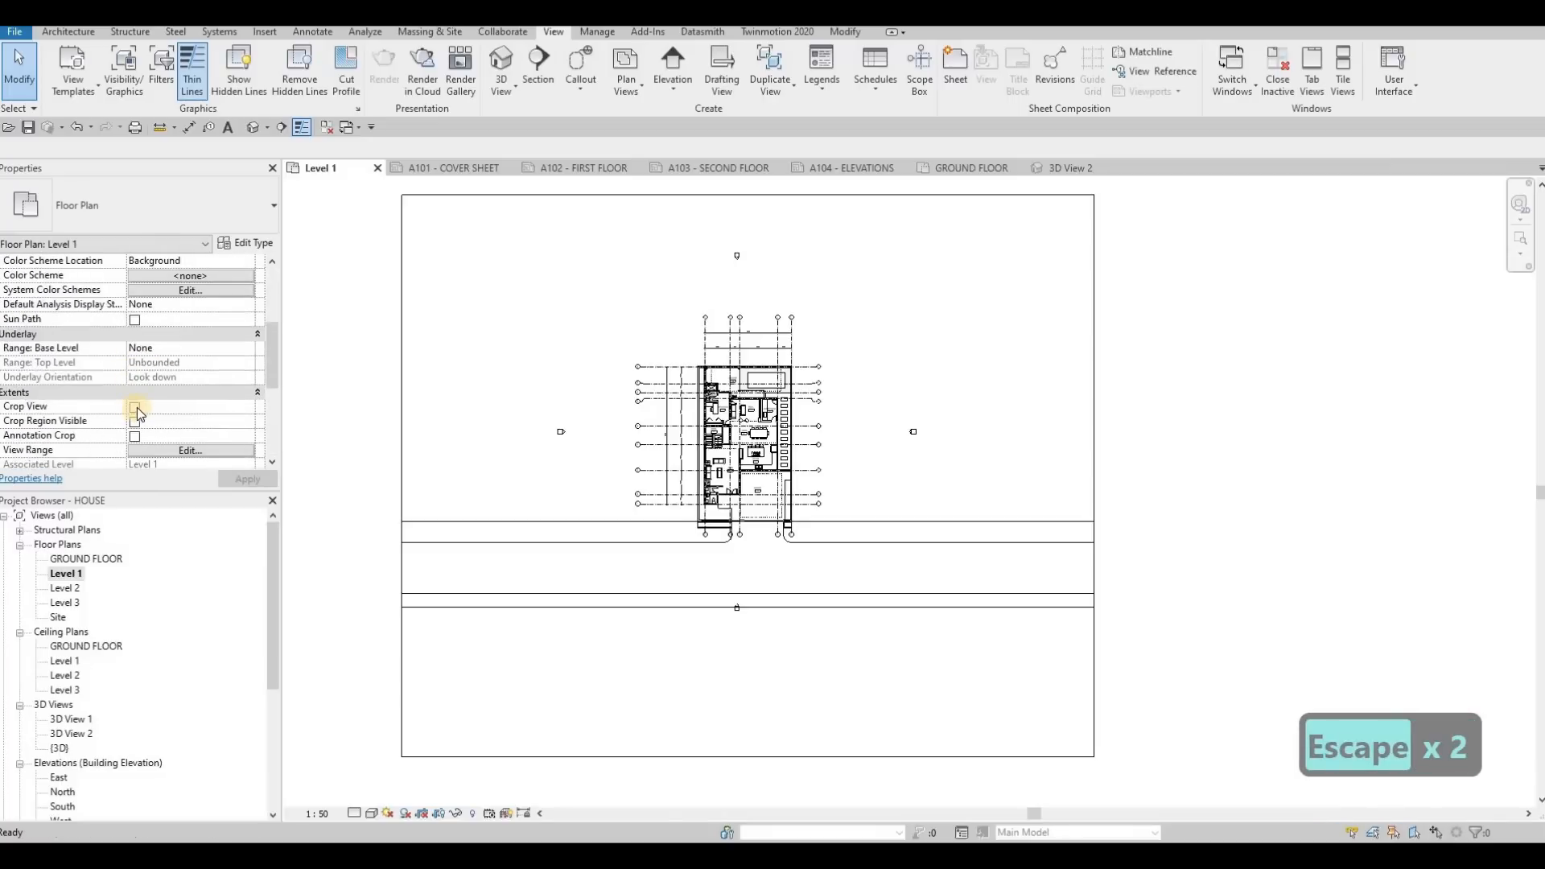
pyautogui.click(135, 435)
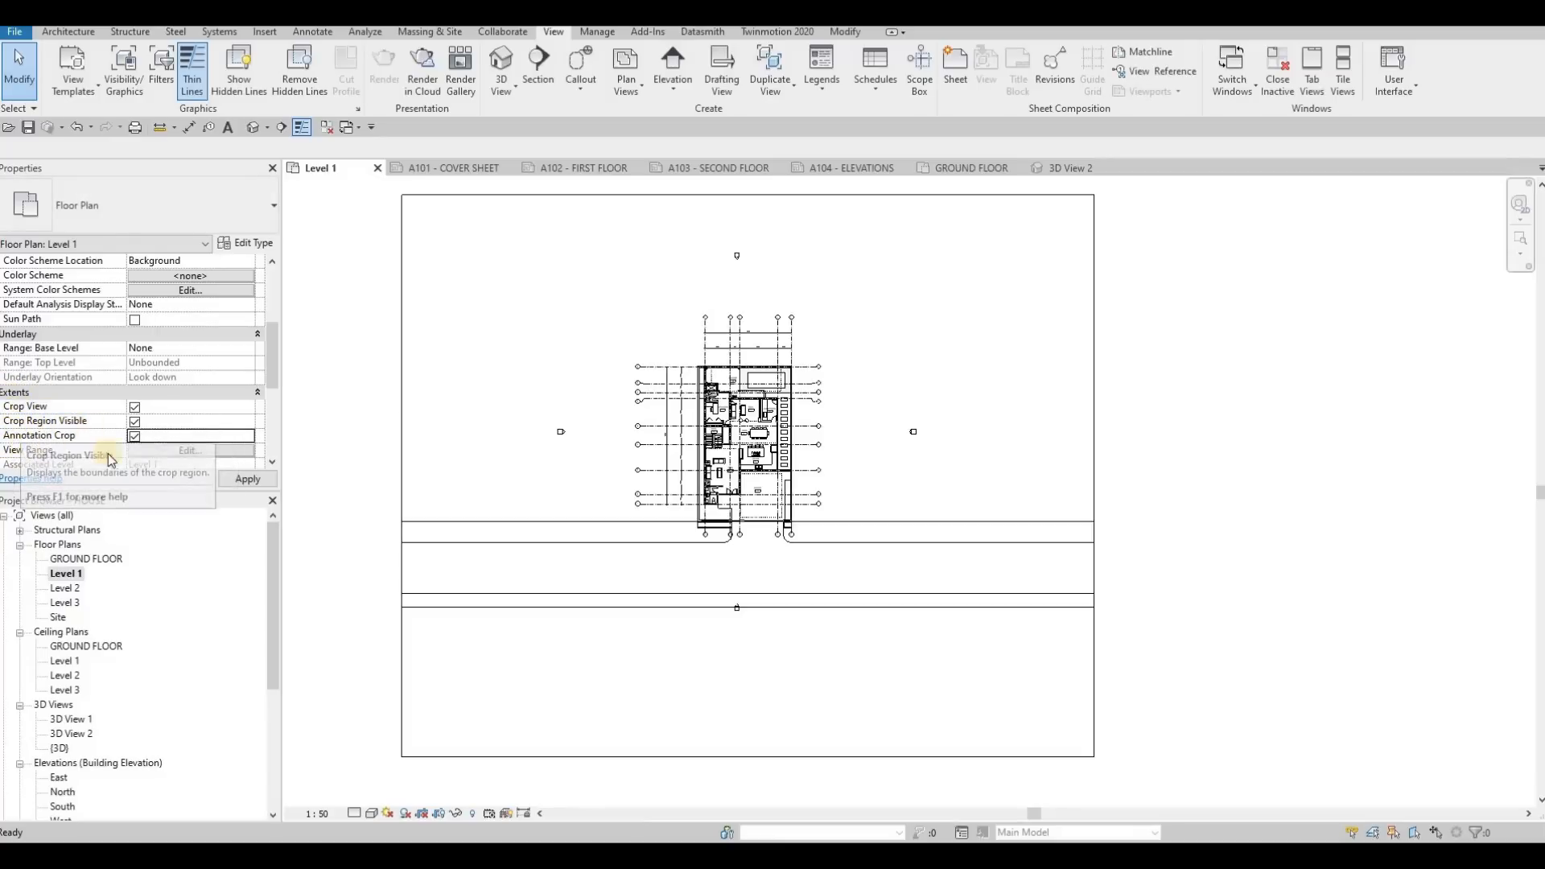
pyautogui.click(247, 480)
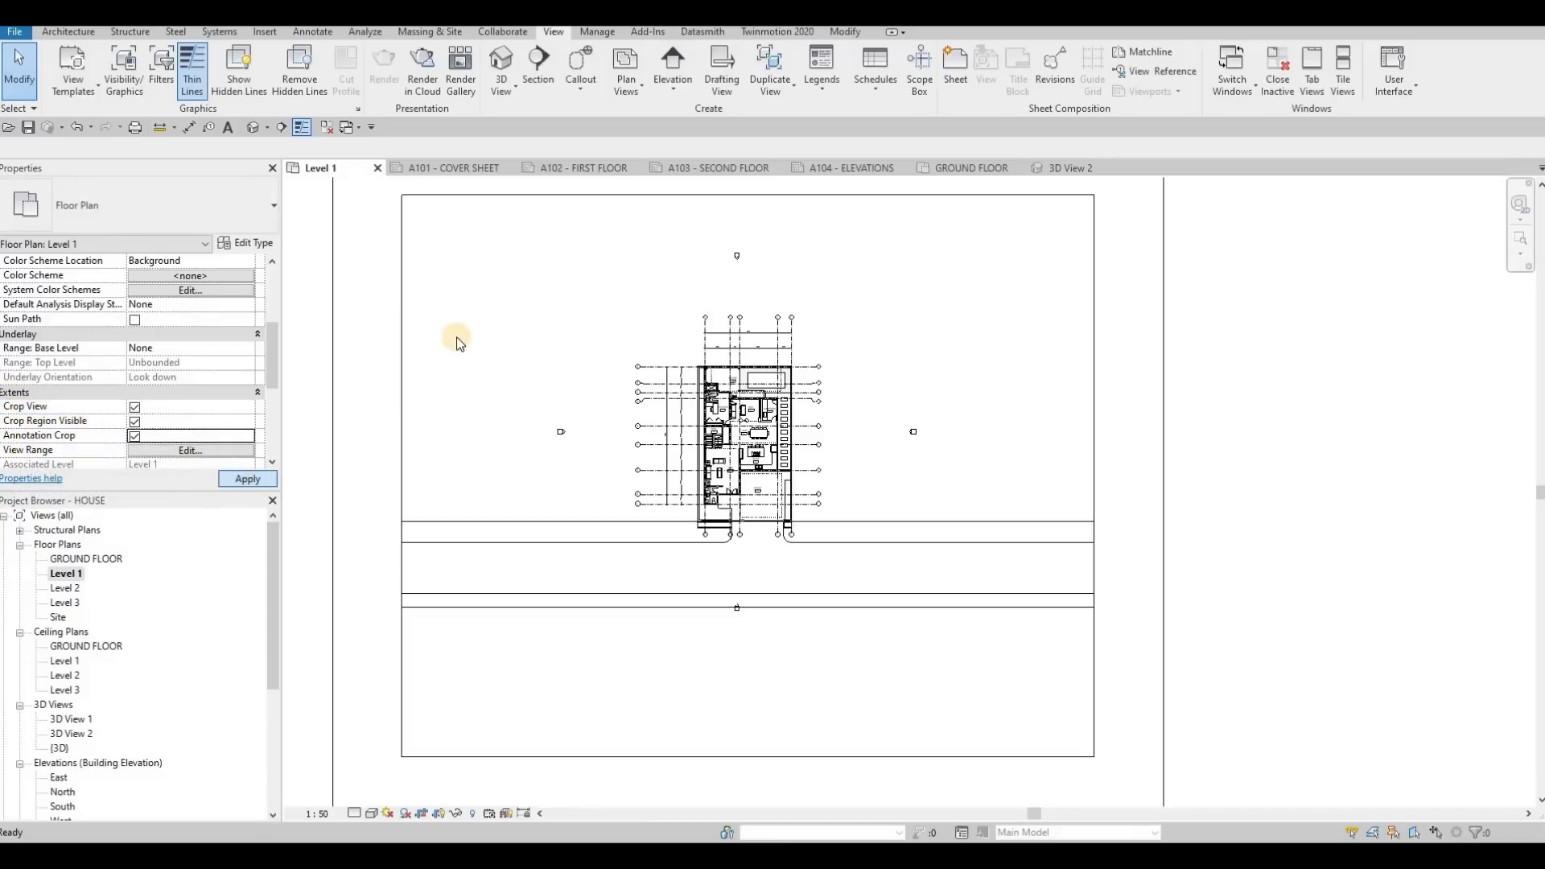
# Select the Level 1 crop region and pull all four edges in close around the house plan and its grid bubbles
pyautogui.scroll(-2, 410, 369)
pyautogui.moveTo(389, 365); pyautogui.dragTo(451, 335, button='middle')
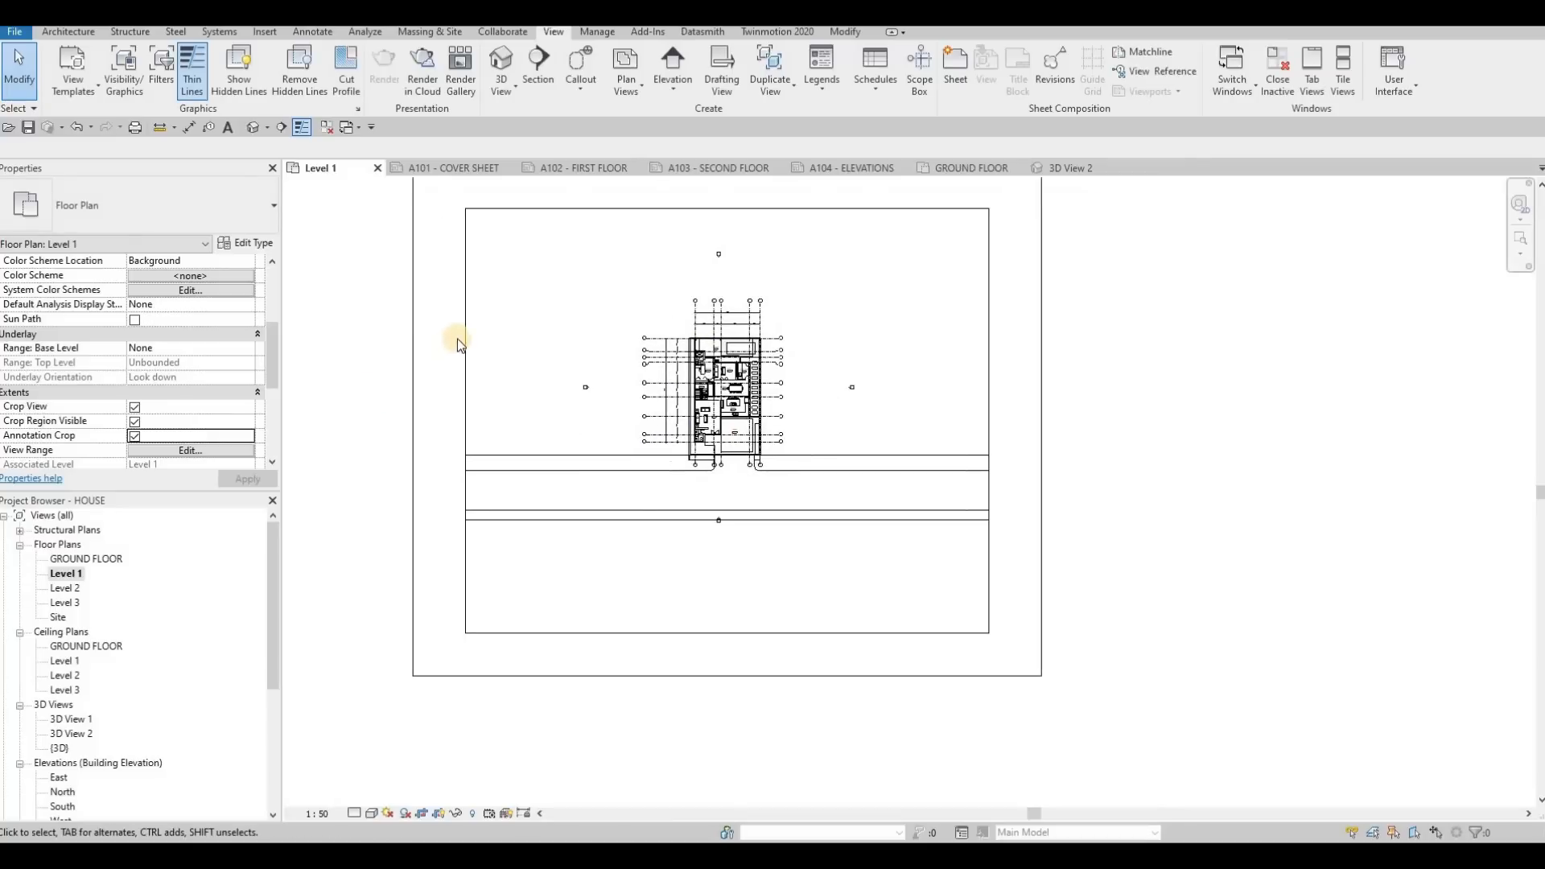
pyautogui.click(412, 325)
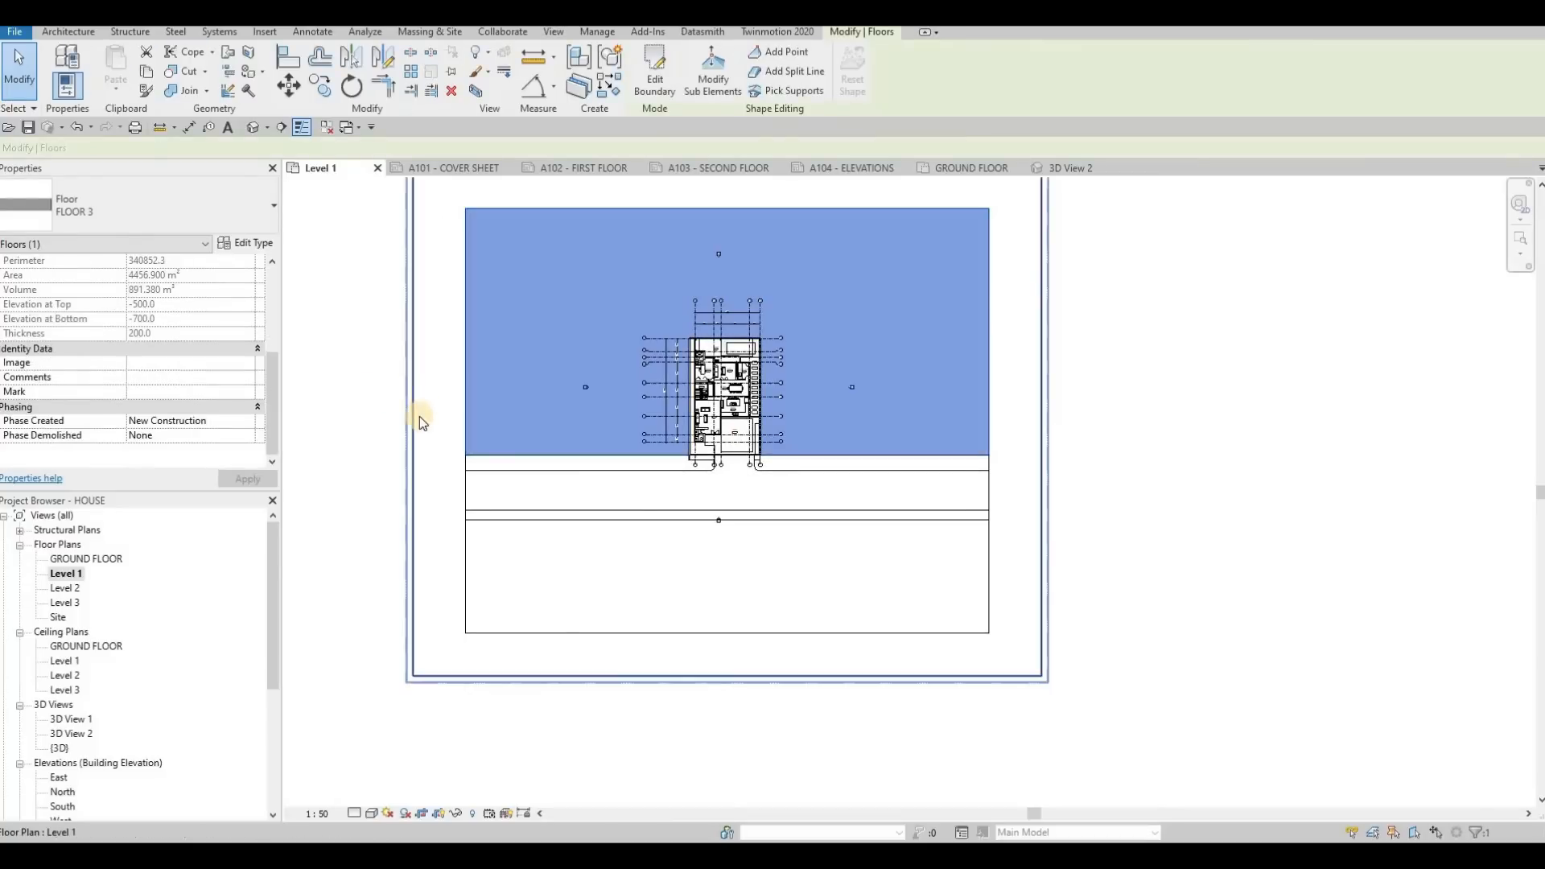
pyautogui.moveTo(414, 417); pyautogui.dragTo(656, 417)
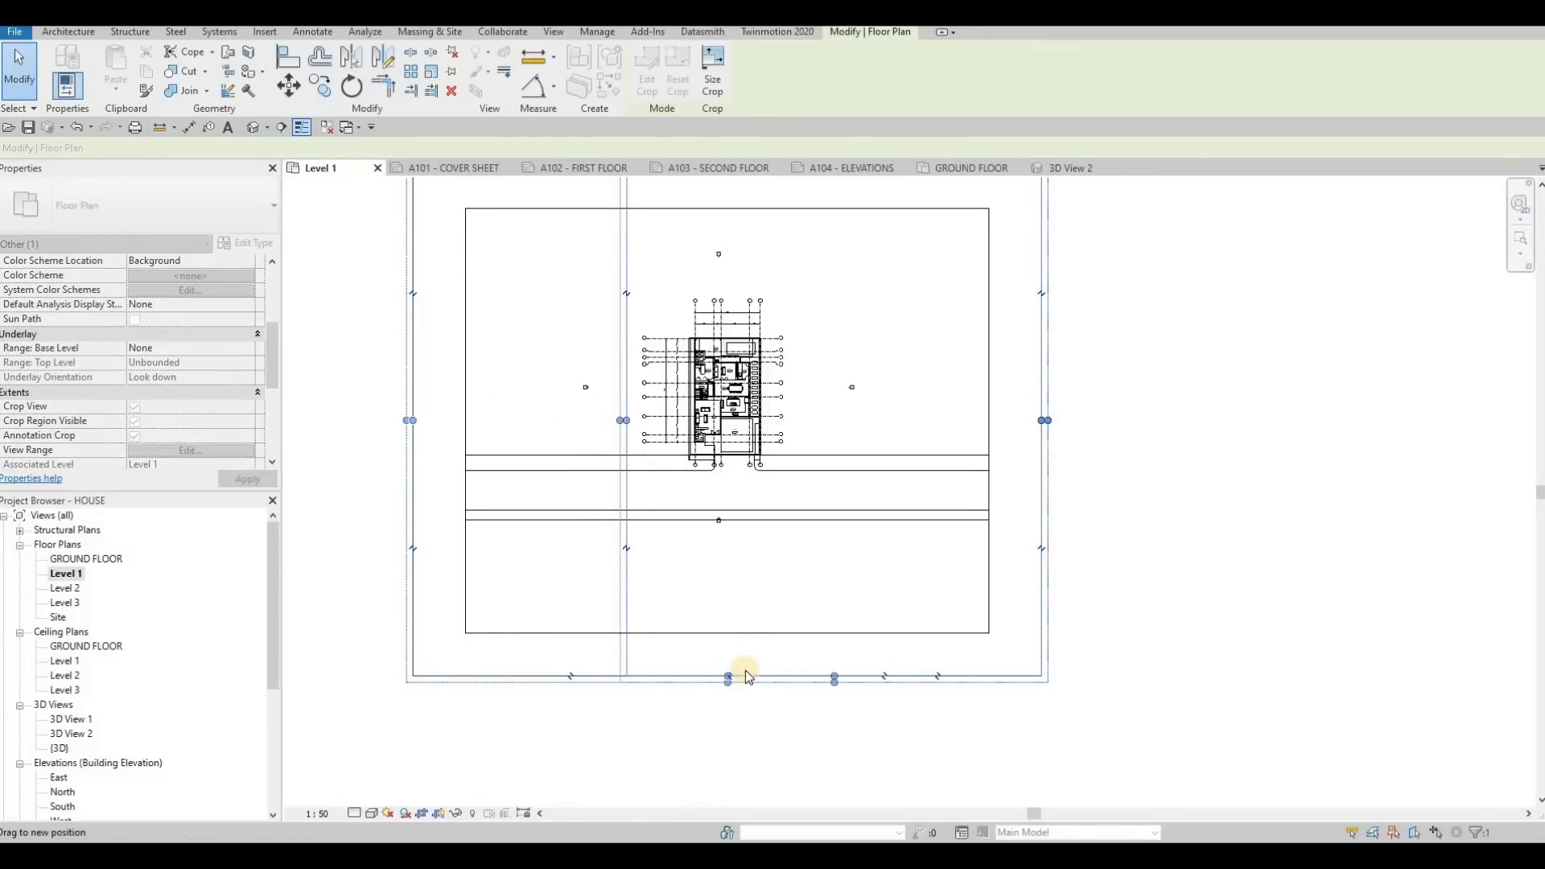
pyautogui.moveTo(842, 469); pyautogui.dragTo(841, 470)
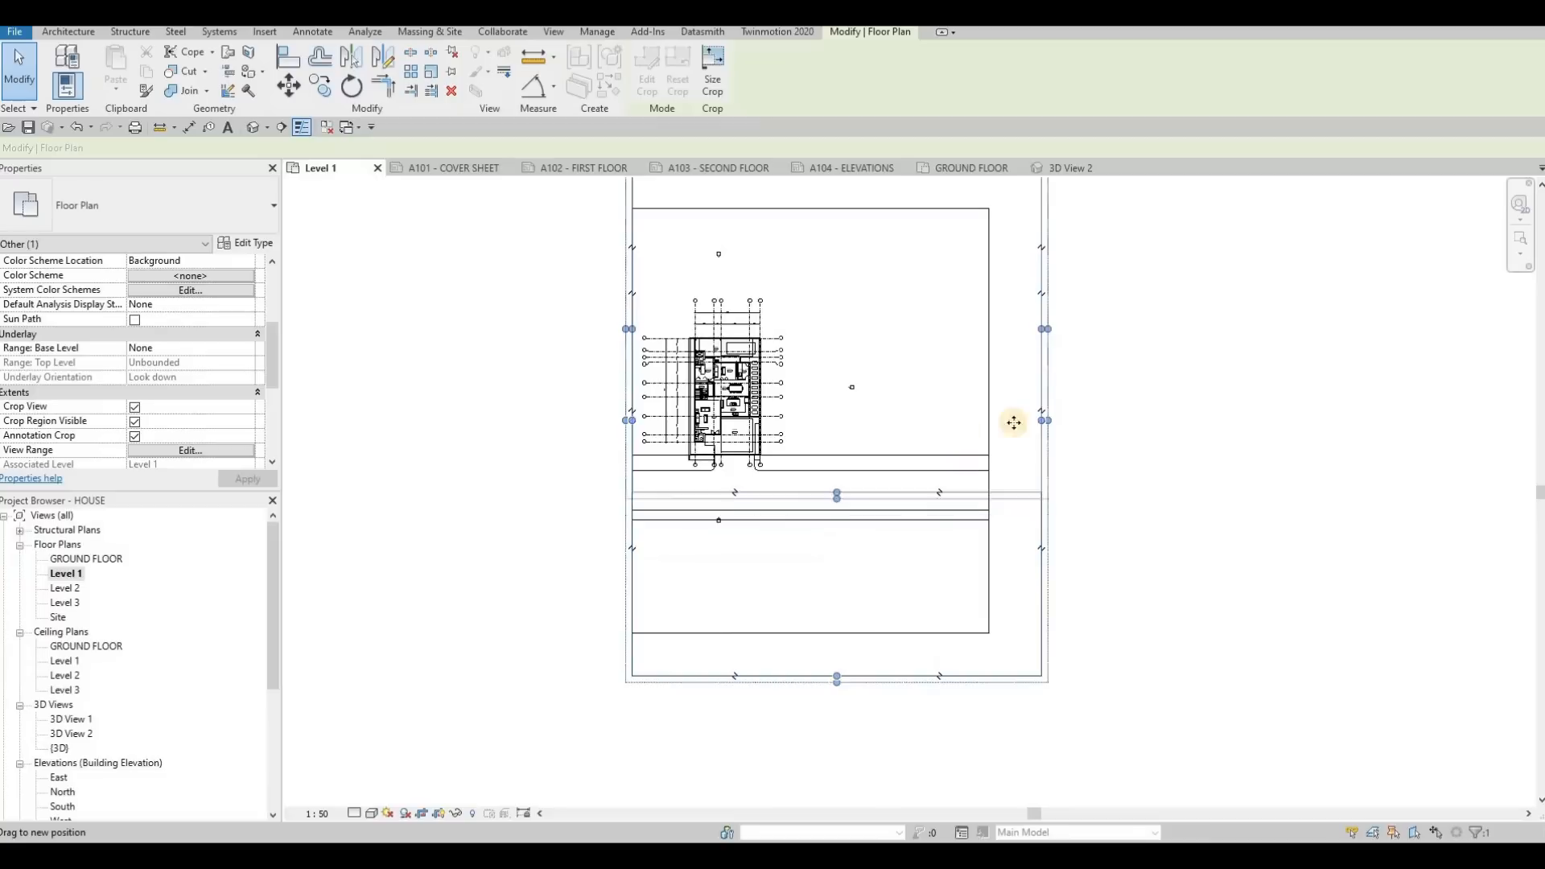
pyautogui.moveTo(1042, 319); pyautogui.dragTo(794, 333)
pyautogui.moveTo(709, 277); pyautogui.dragTo(704, 411, button='middle')
pyautogui.moveTo(708, 299); pyautogui.dragTo(715, 423)
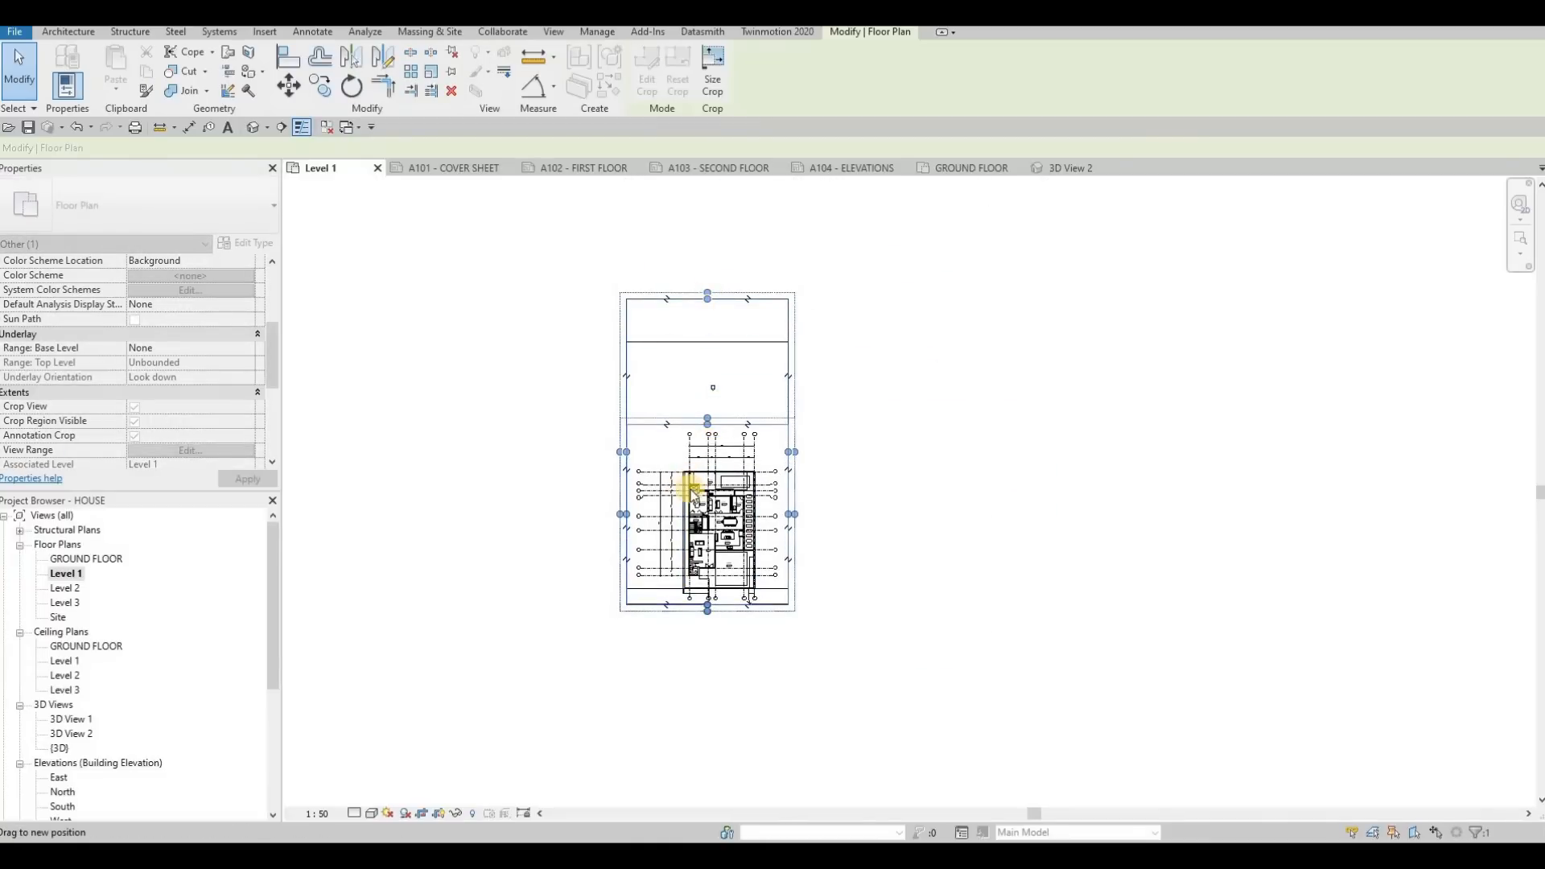
pyautogui.scroll(3, 622, 517)
pyautogui.moveTo(552, 538); pyautogui.dragTo(593, 480)
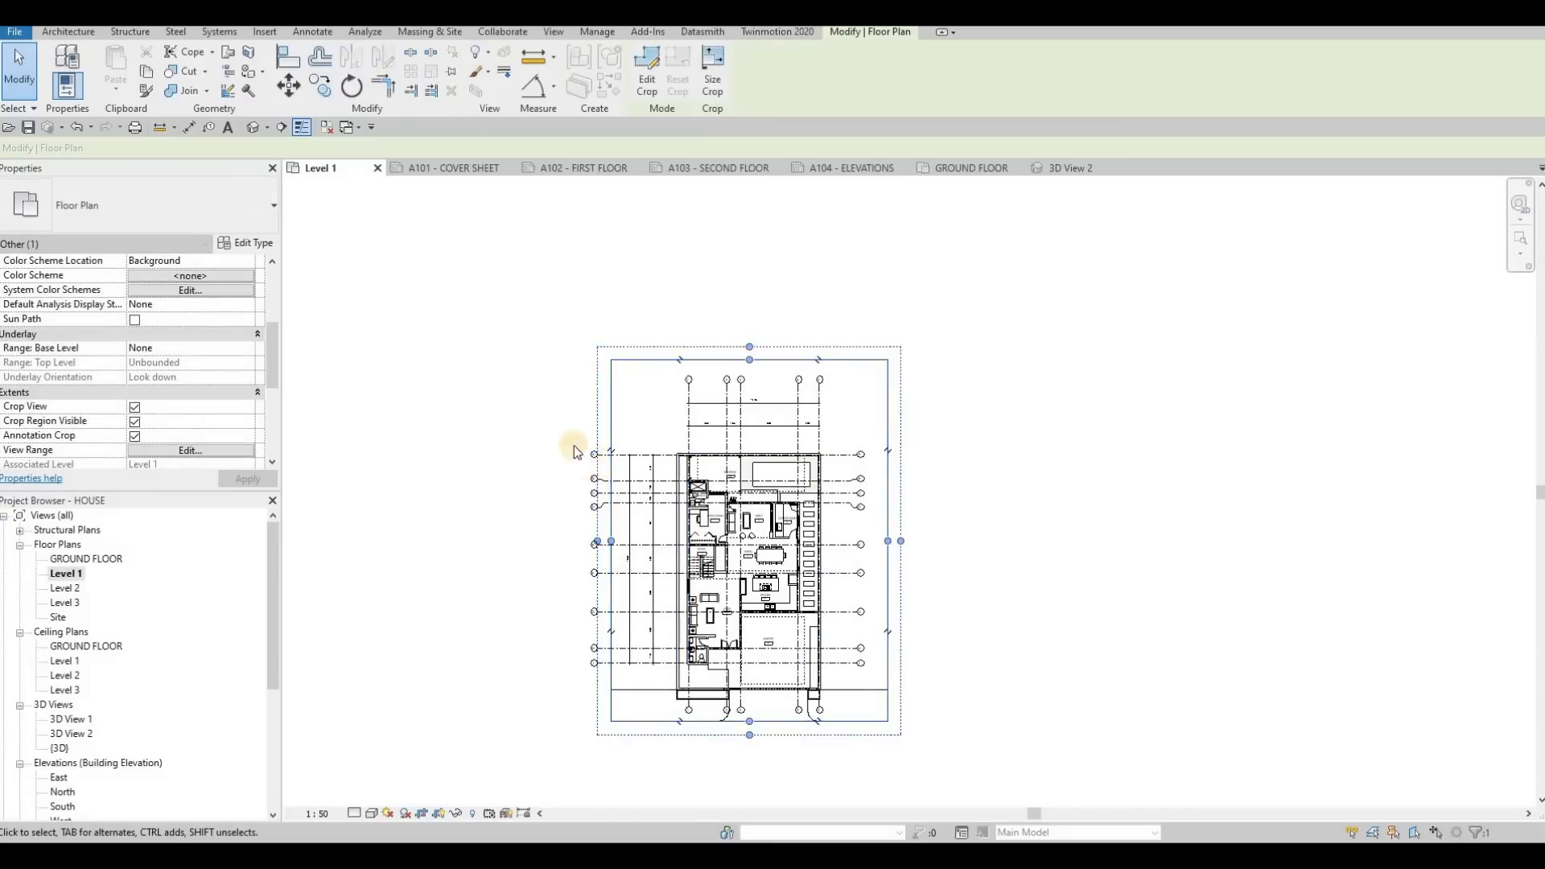
# Fine-tune the left and right edges of the Level 1 crop region around the grids and dimensions, and clear the selection
pyautogui.scroll(3, 583, 427)
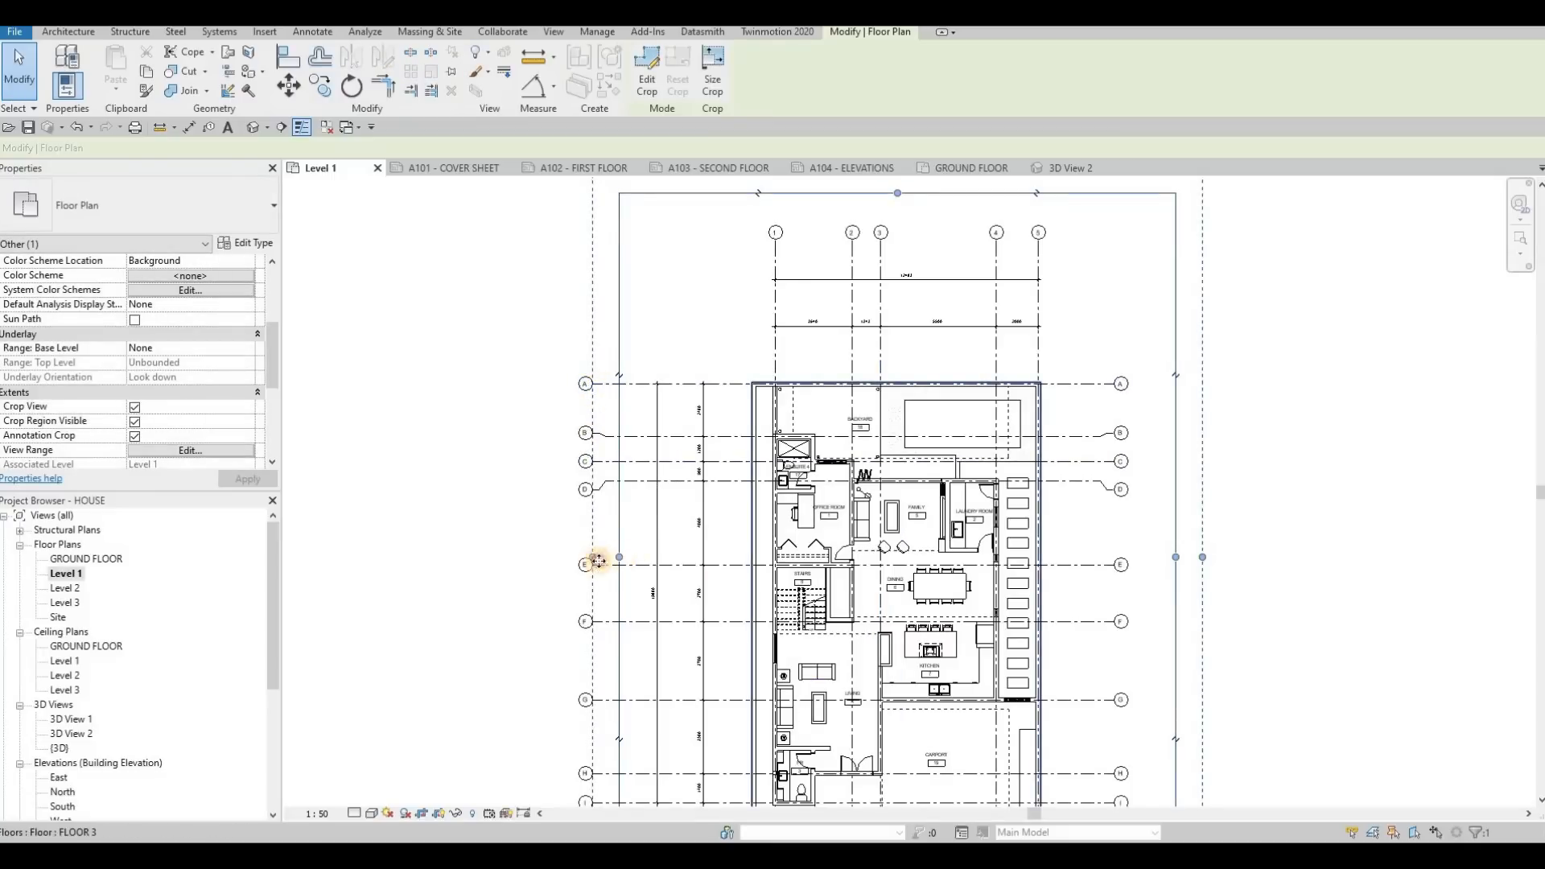
pyautogui.moveTo(581, 562); pyautogui.dragTo(550, 560)
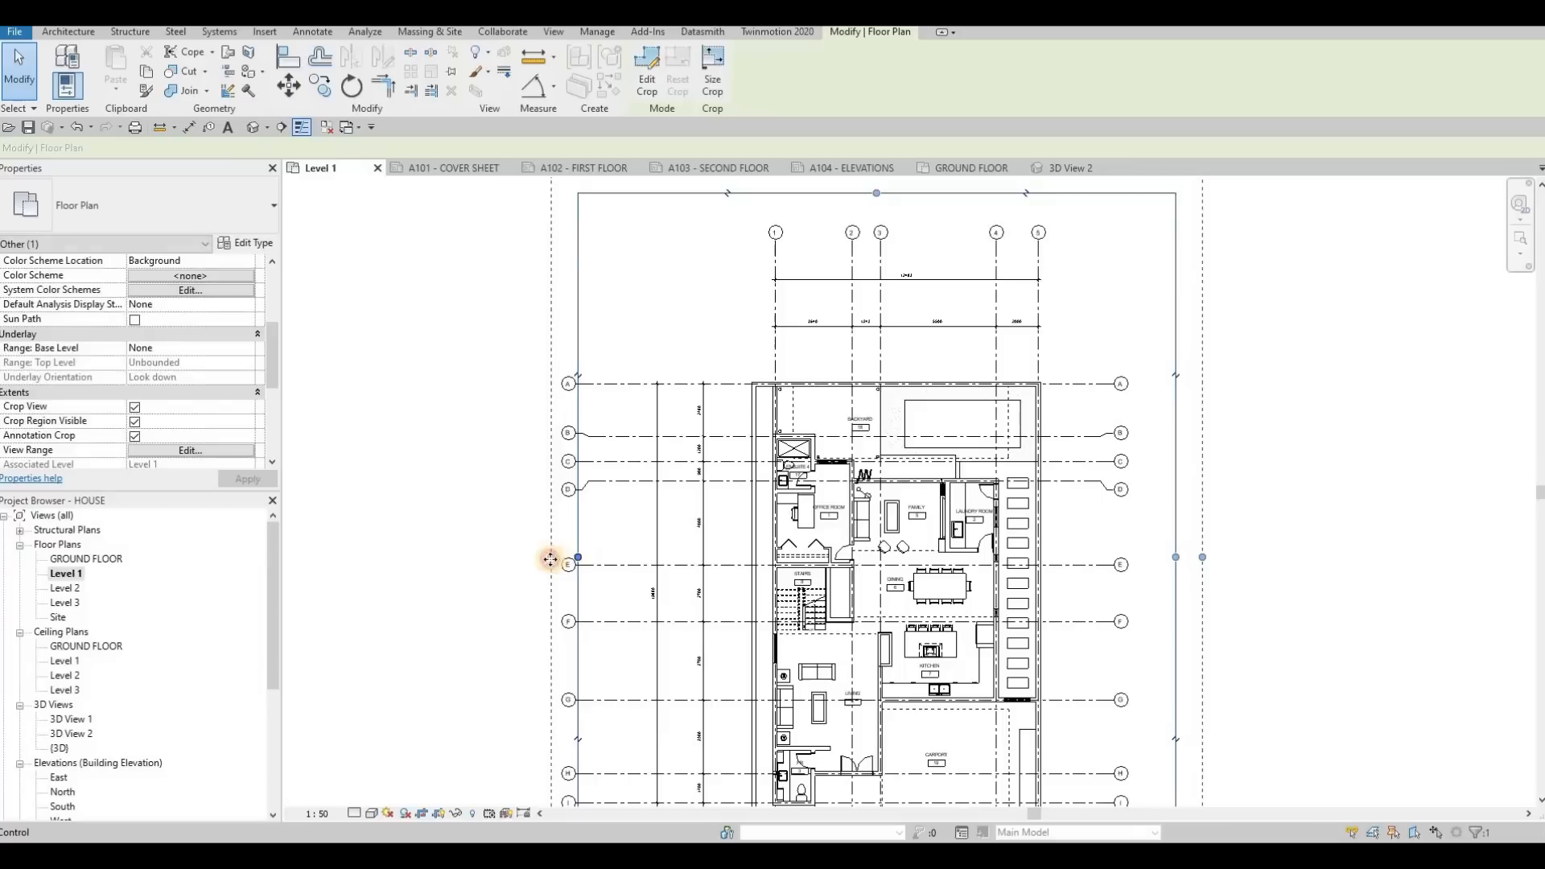
pyautogui.moveTo(596, 557); pyautogui.dragTo(605, 501, button='middle')
pyautogui.moveTo(554, 502); pyautogui.dragTo(523, 485)
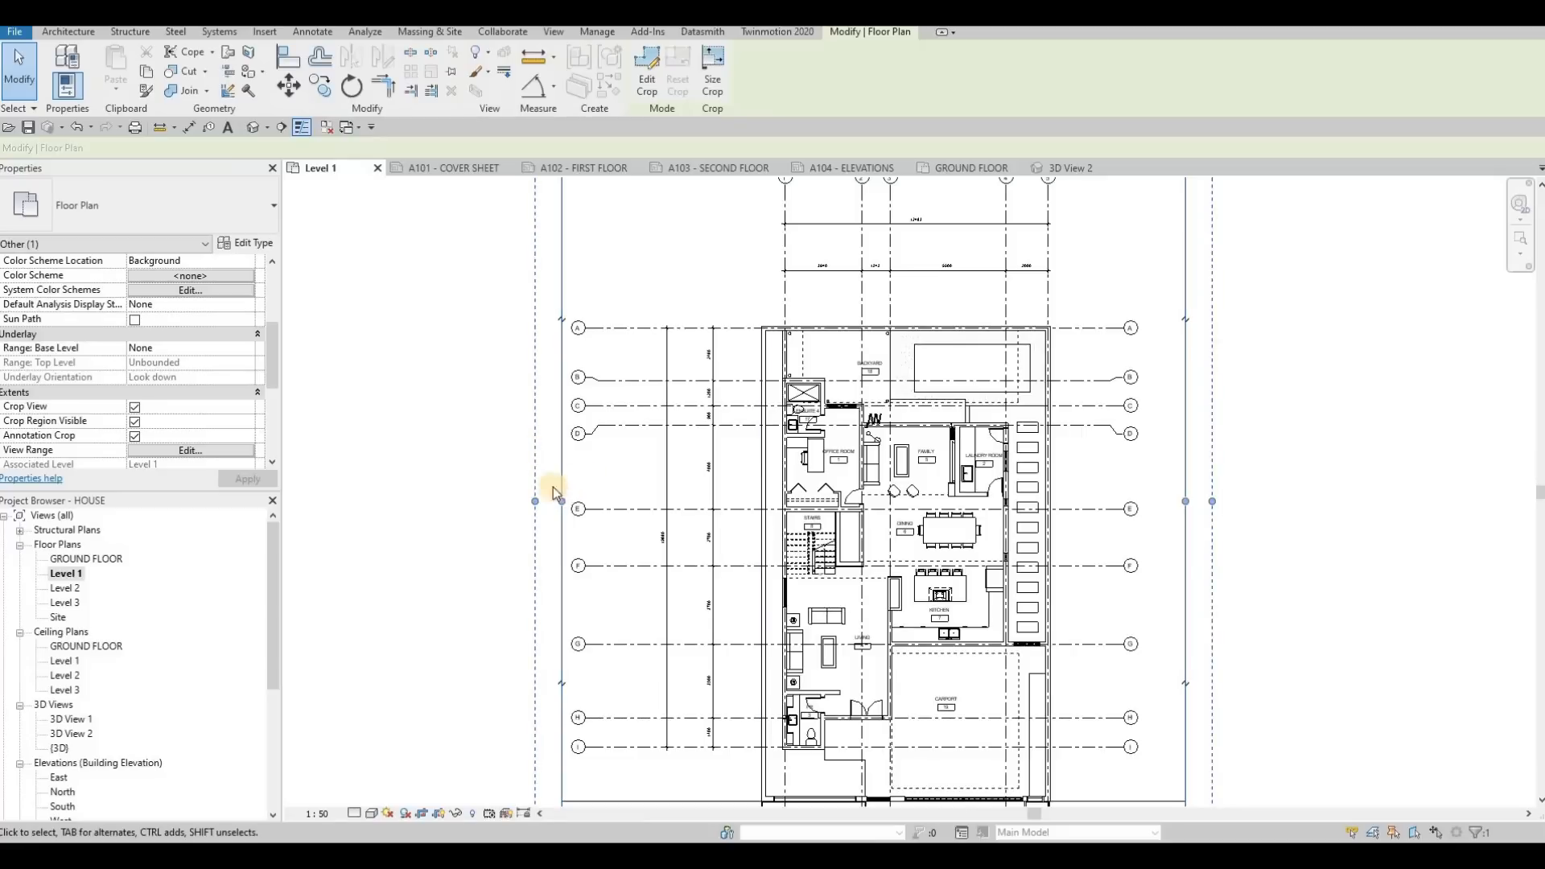
pyautogui.scroll(-2, 553, 492)
pyautogui.moveTo(548, 495); pyautogui.dragTo(696, 501)
pyautogui.moveTo(589, 505)
pyautogui.mouseDown()
pyautogui.moveTo(552, 504)
pyautogui.moveTo(594, 499)
pyautogui.moveTo(594, 524)
pyautogui.moveTo(613, 496)
pyautogui.mouseUp()
pyautogui.moveTo(1015, 500)
pyautogui.mouseDown()
pyautogui.moveTo(966, 490)
pyautogui.moveTo(914, 510)
pyautogui.moveTo(977, 494)
pyautogui.moveTo(961, 496)
pyautogui.mouseUp()
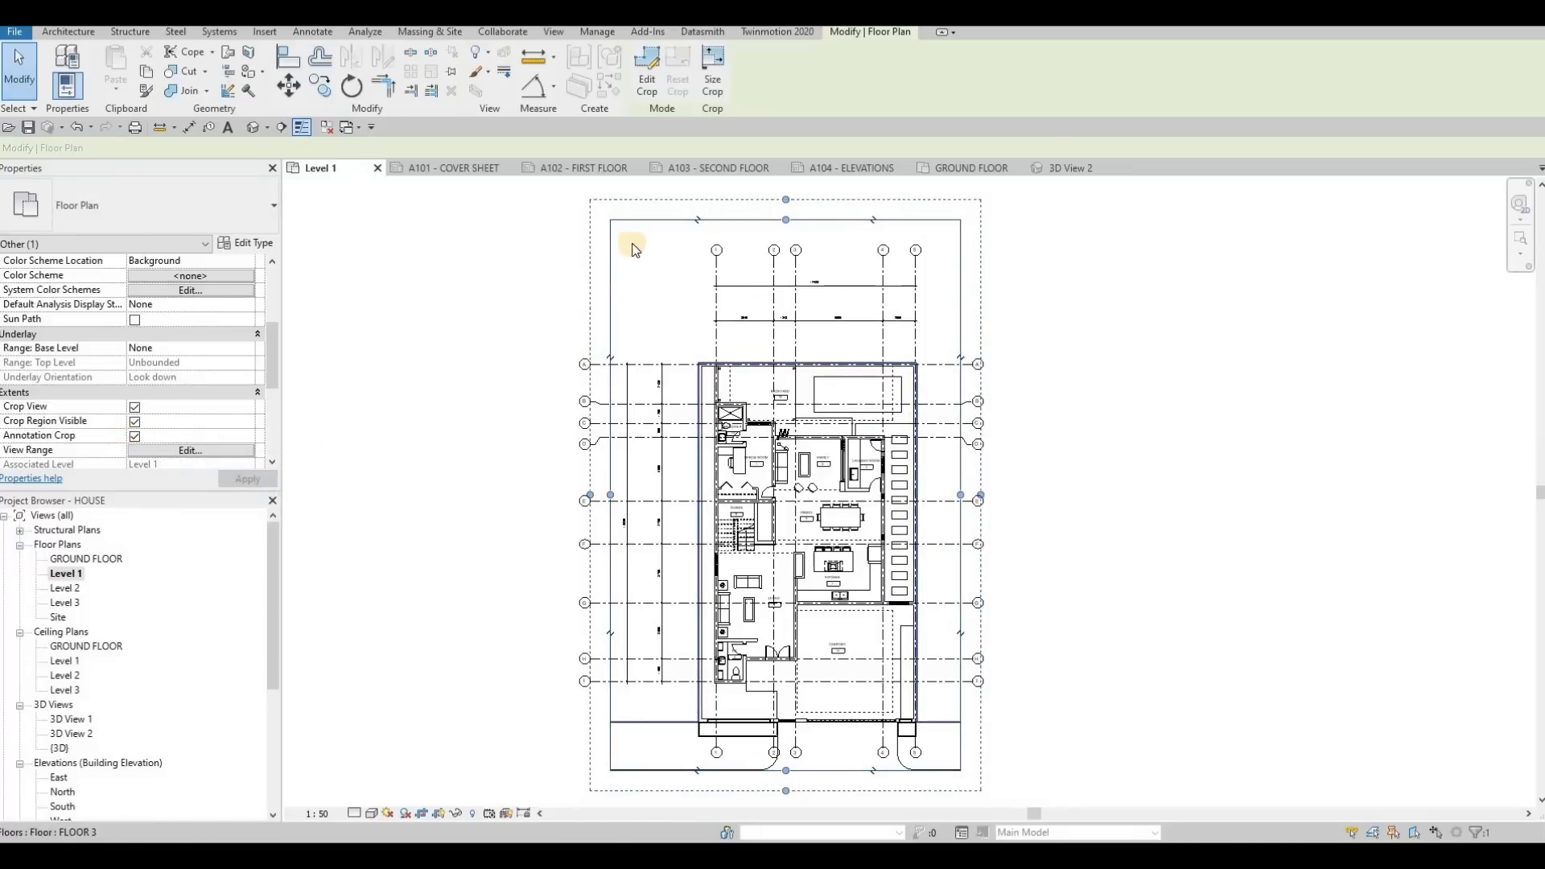
pyautogui.press('Escape')
pyautogui.press('Escape')
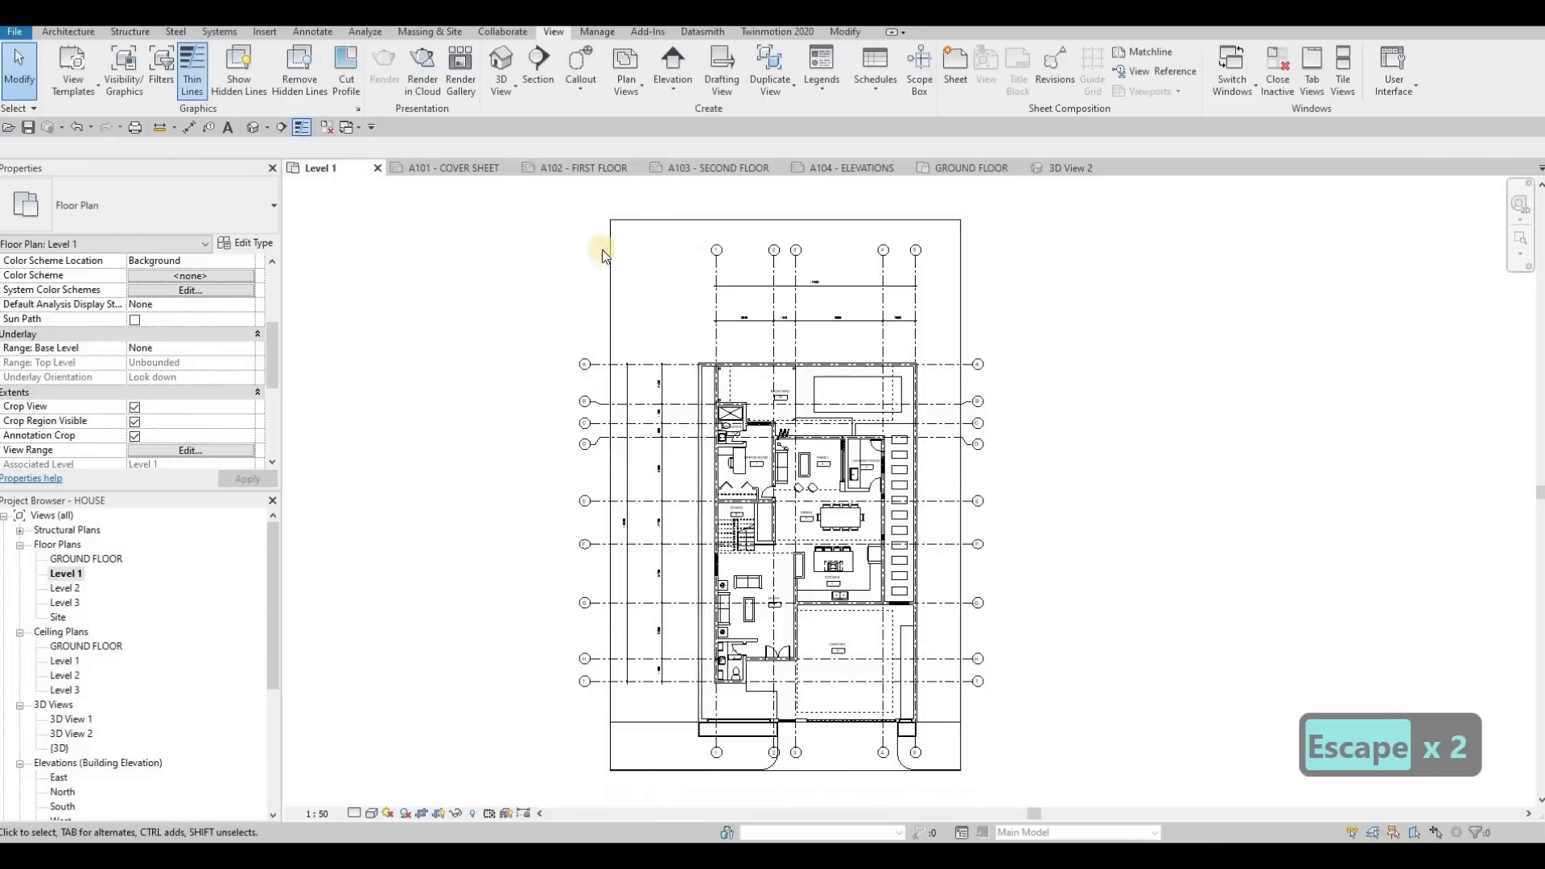
# Try hiding the Level 1 crop region, restore Crop Region Visible, and select the crop boundary
pyautogui.click(133, 423)
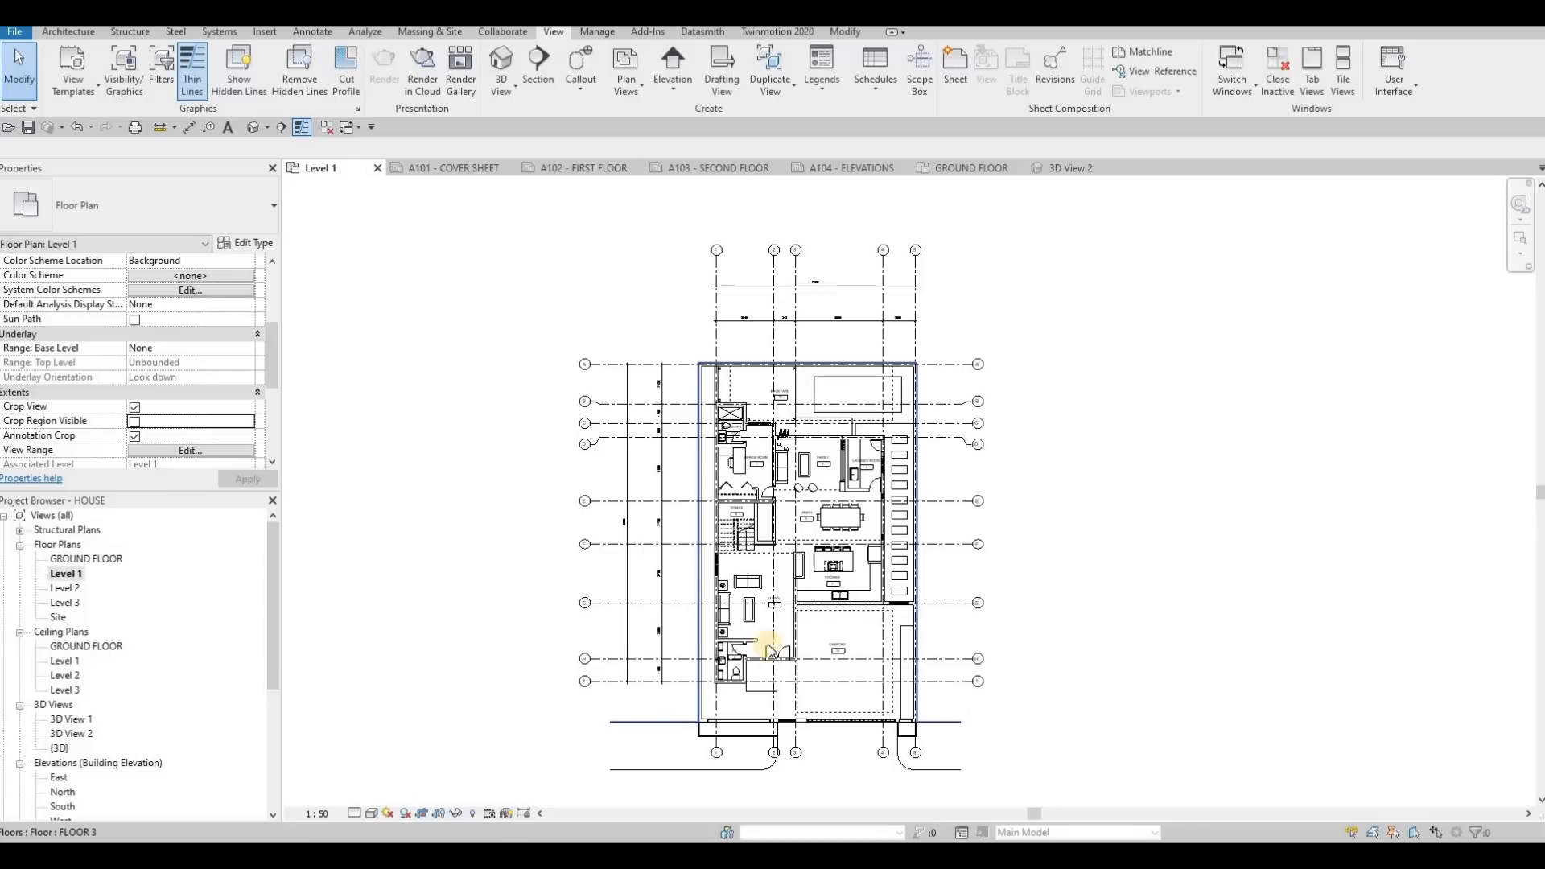
pyautogui.click(134, 422)
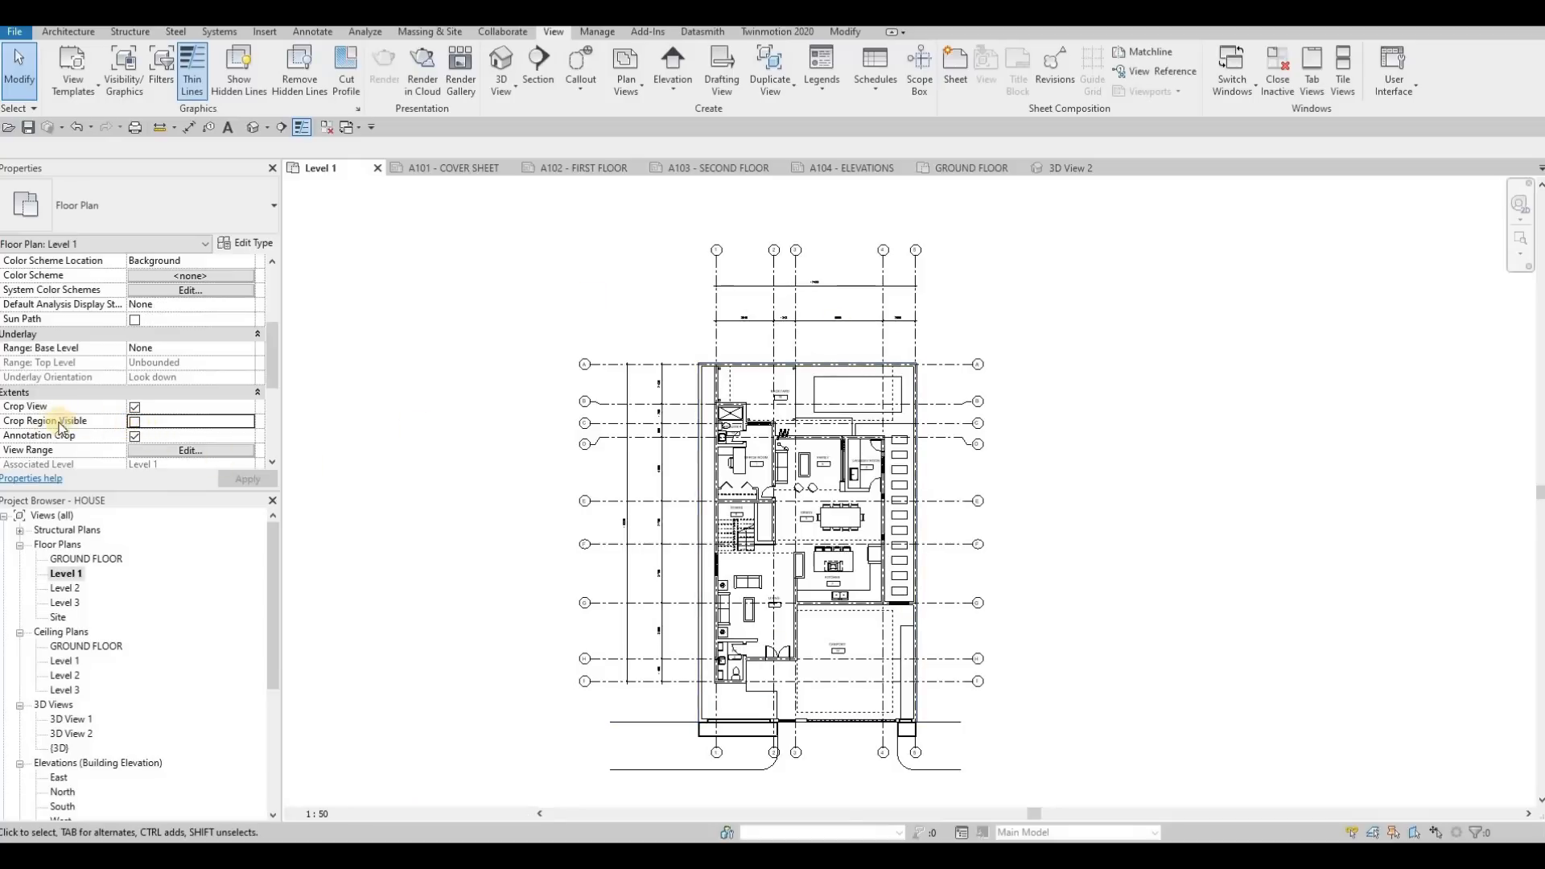
pyautogui.click(249, 480)
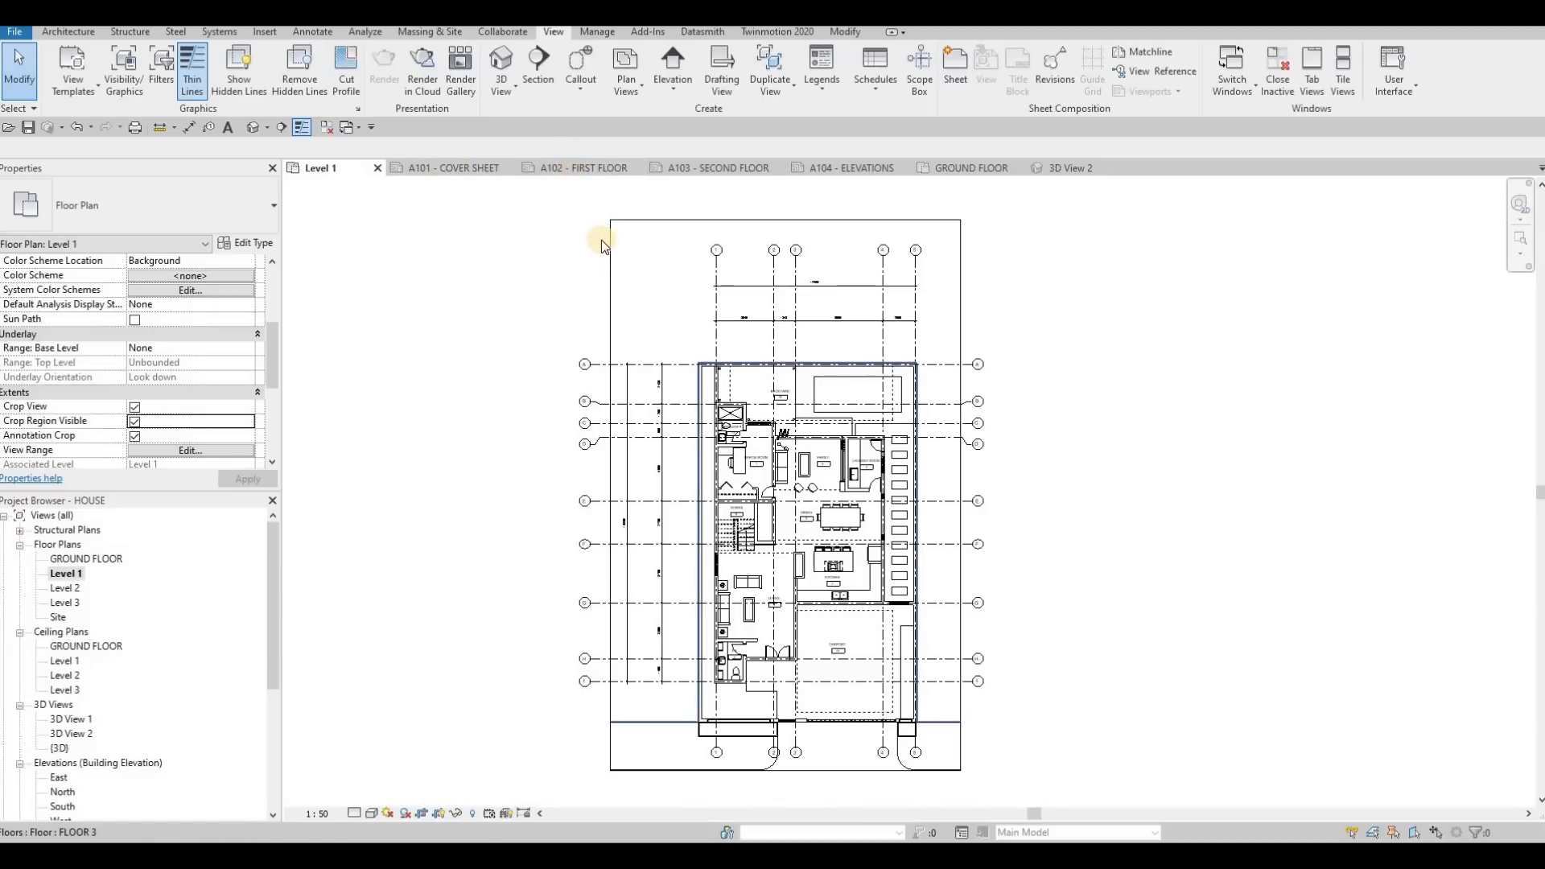
pyautogui.click(787, 219)
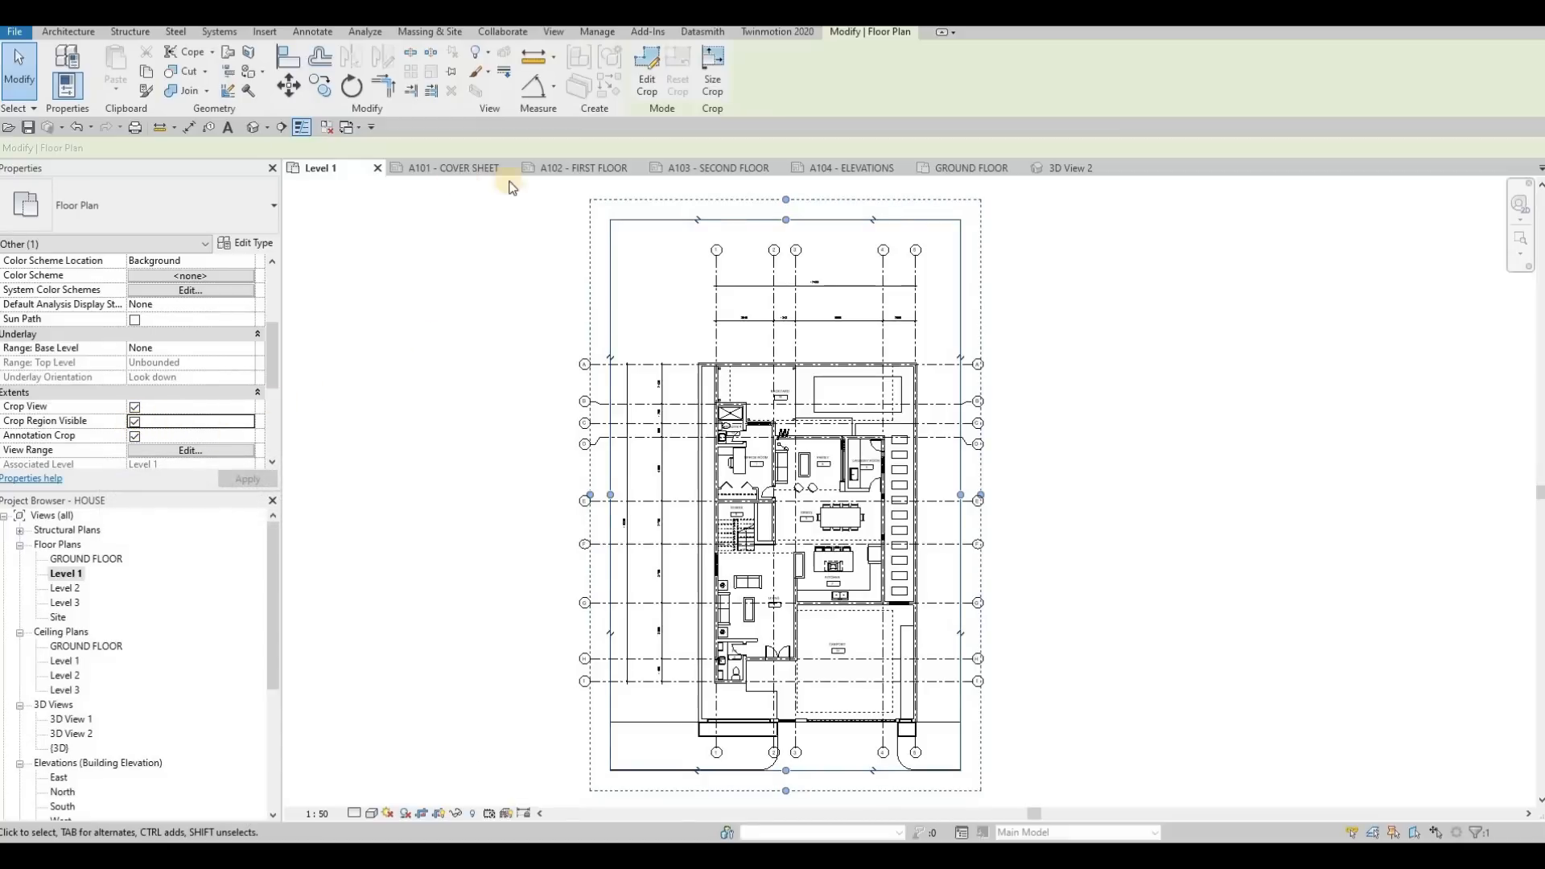
# Place the cropped Level 1 floor plan on the A102 - FIRST FLOOR sheet and clear the selection
pyautogui.click(567, 169)
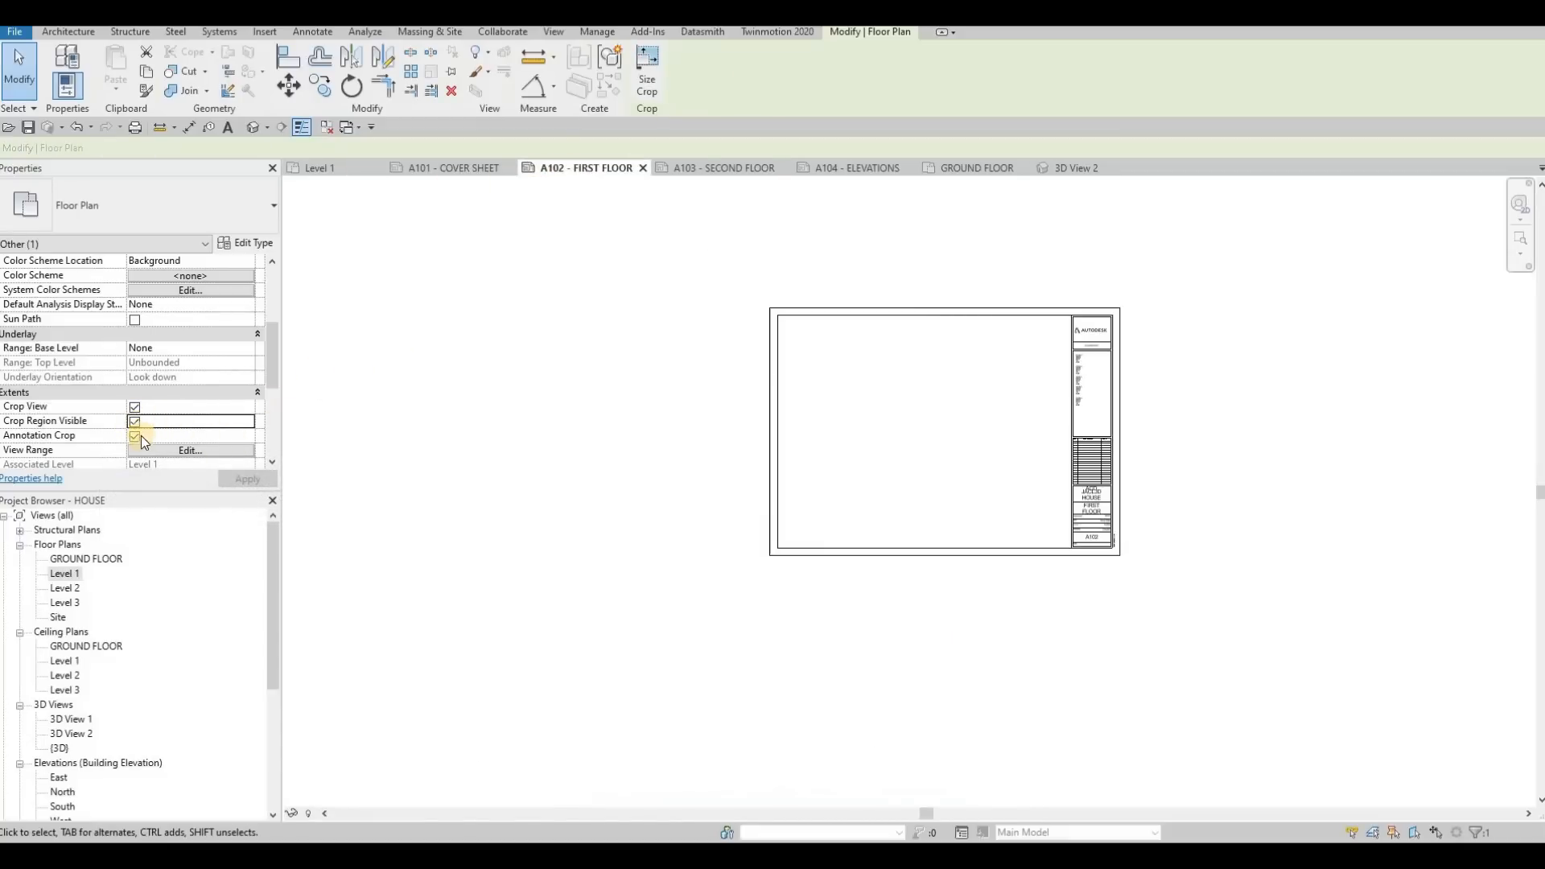
pyautogui.click(68, 575)
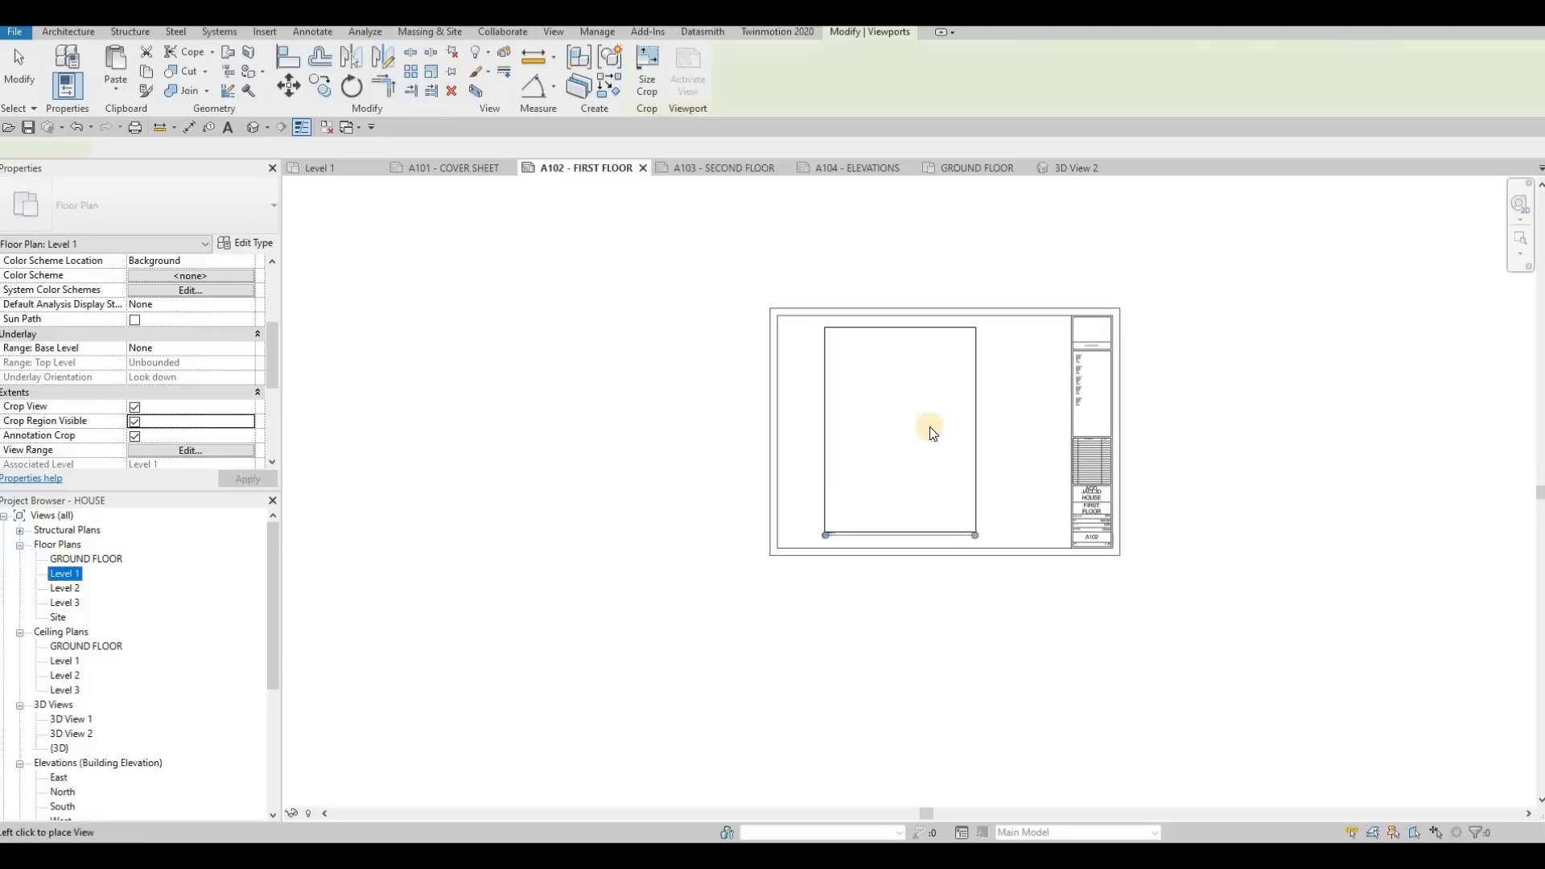
pyautogui.click(930, 426)
pyautogui.press('Escape')
pyautogui.press('Escape')
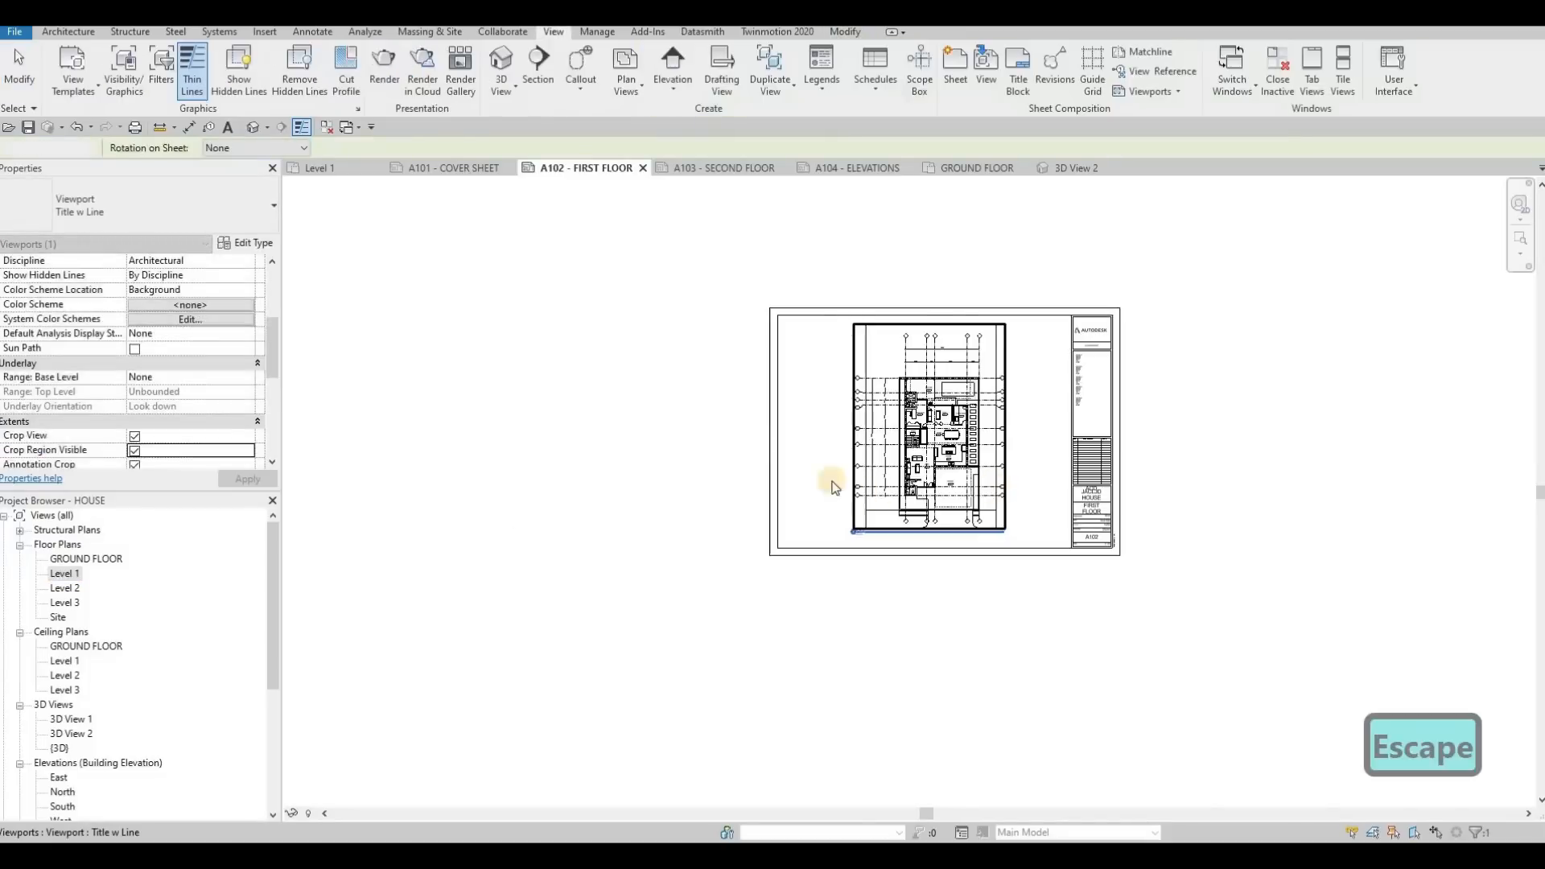
pyautogui.scroll(3, 883, 407)
pyautogui.scroll(3, 831, 445)
pyautogui.scroll(-5, 831, 445)
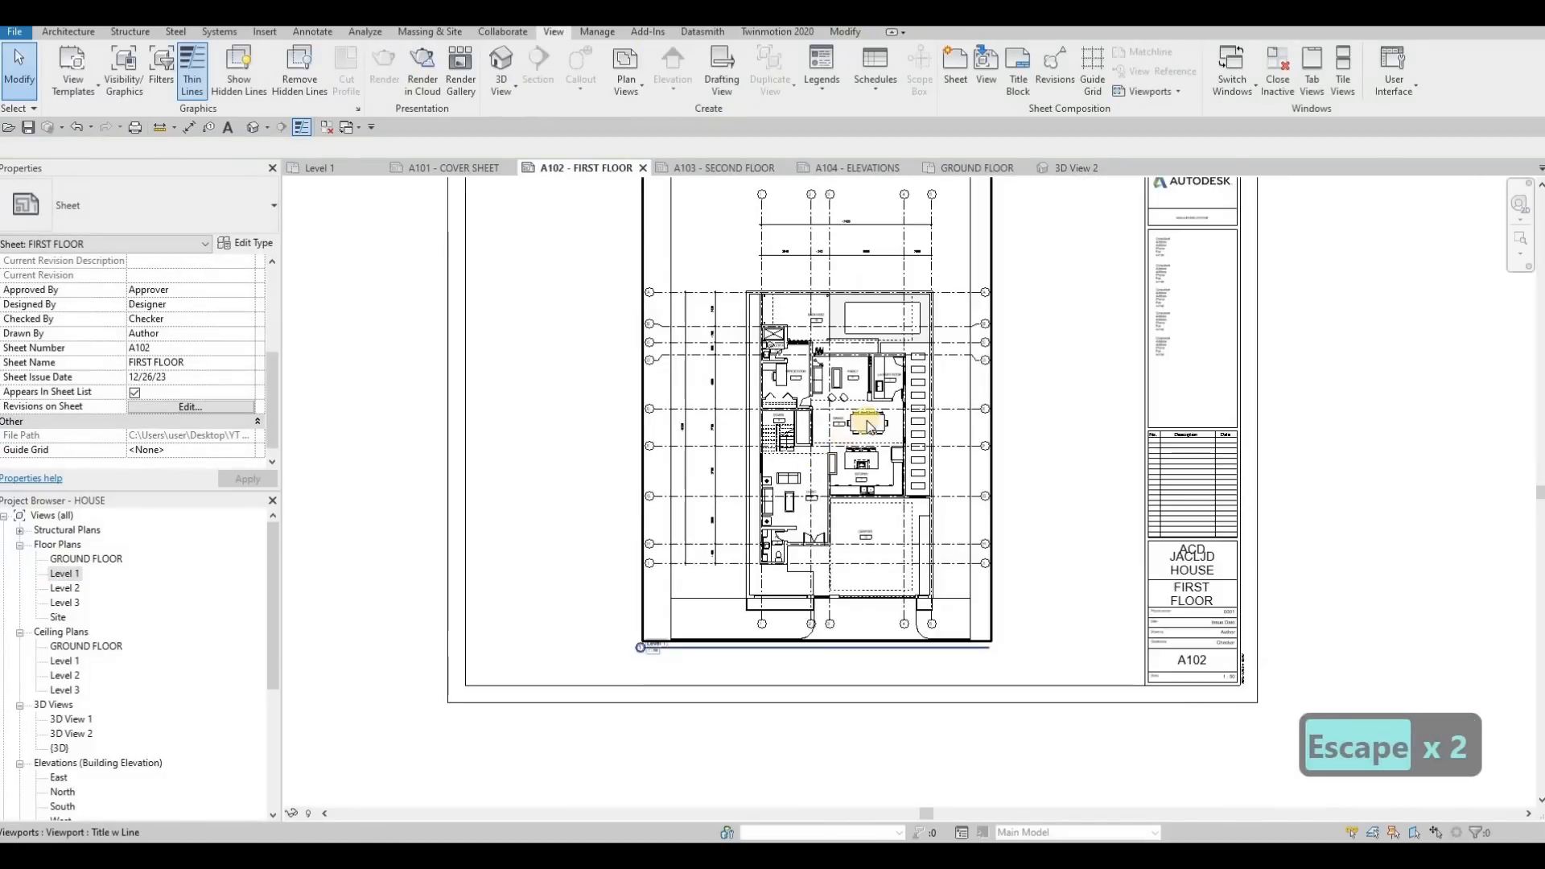
# Move the Level 1 viewport to the left part of the sheet, inside the title block border, and deselect it
pyautogui.click(763, 420)
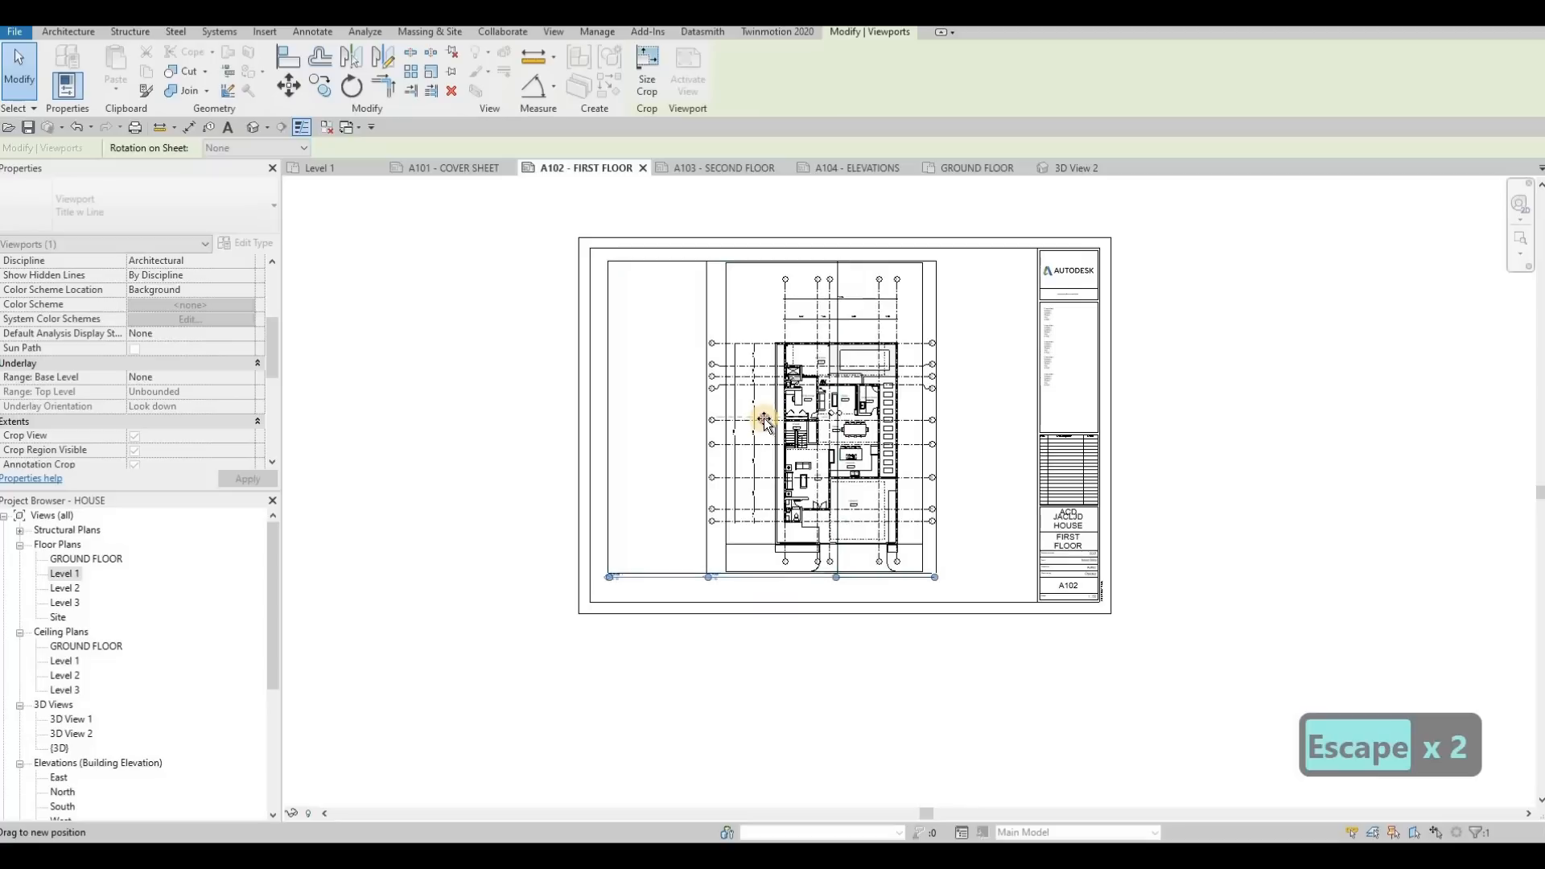
pyautogui.moveTo(825, 422); pyautogui.dragTo(752, 414)
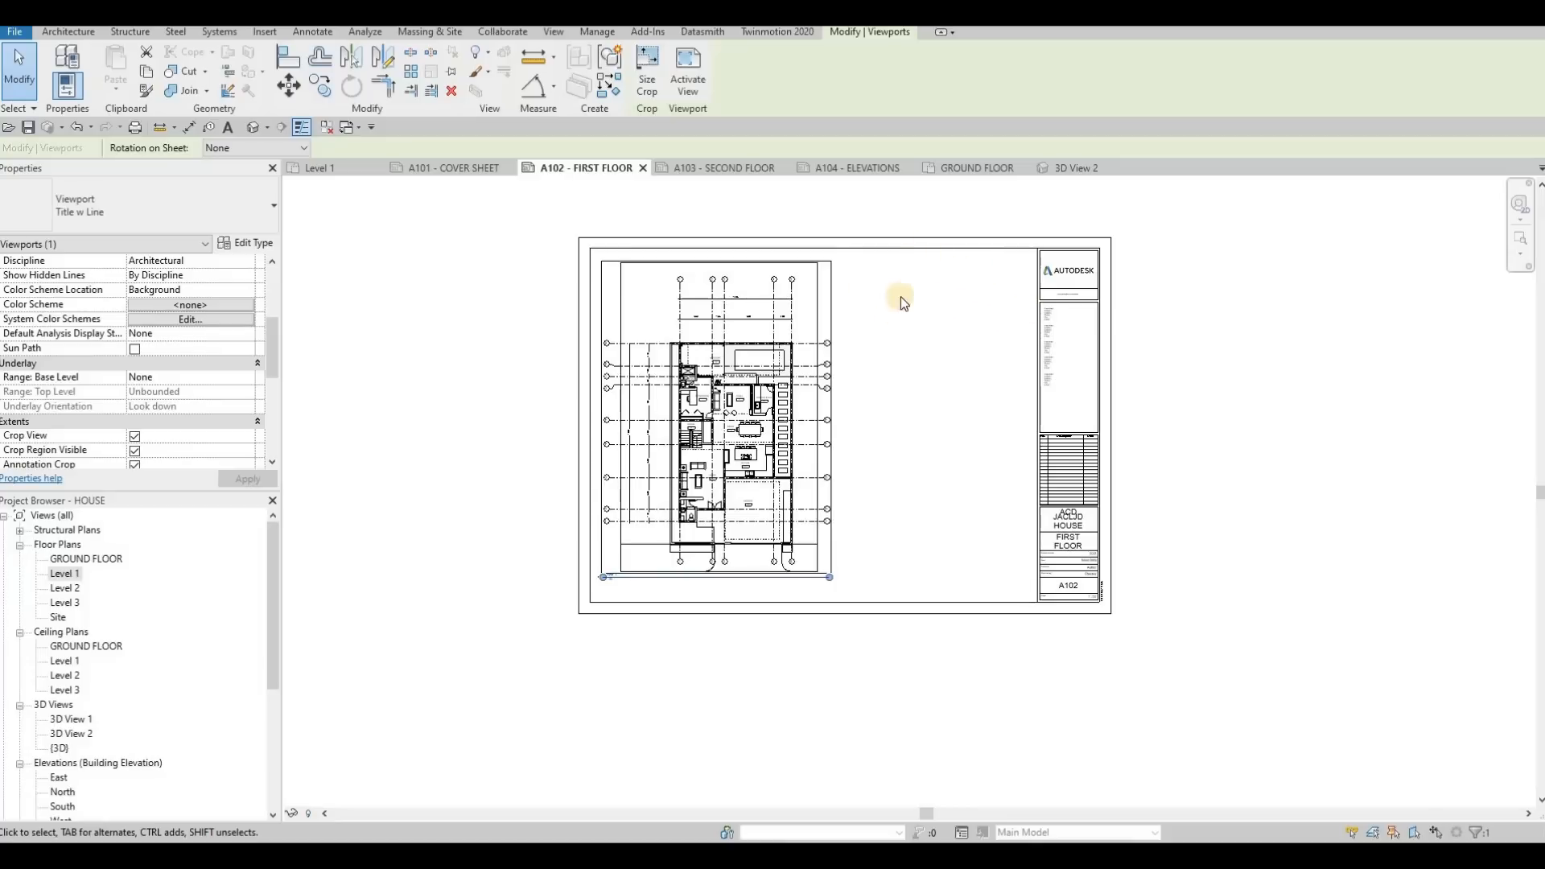
pyautogui.moveTo(774, 335); pyautogui.dragTo(707, 358)
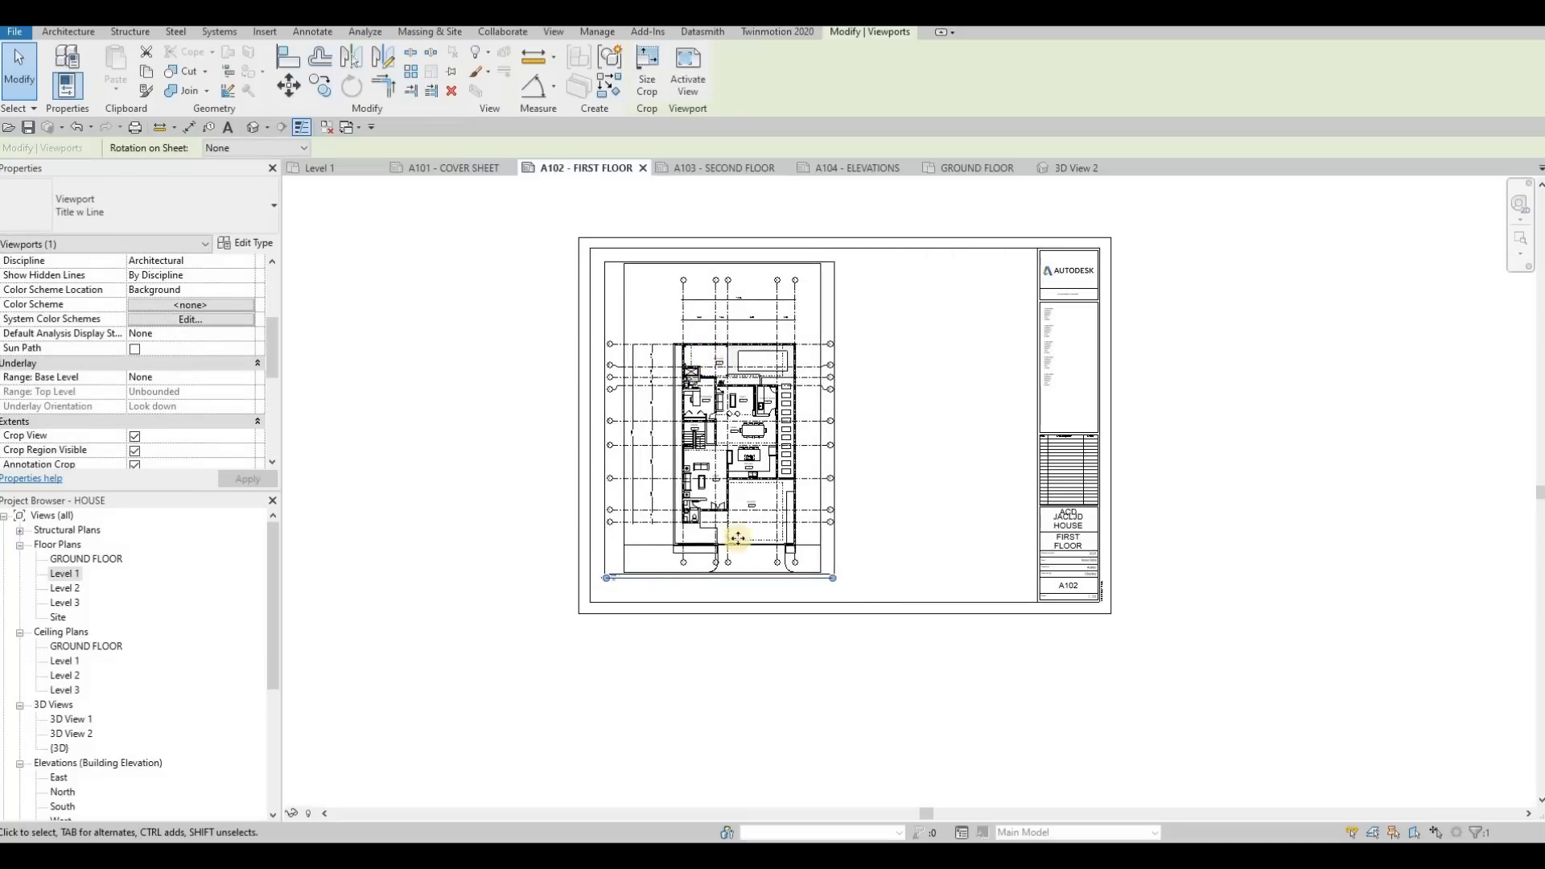
pyautogui.press('Escape')
pyautogui.scroll(3, 1031, 394)
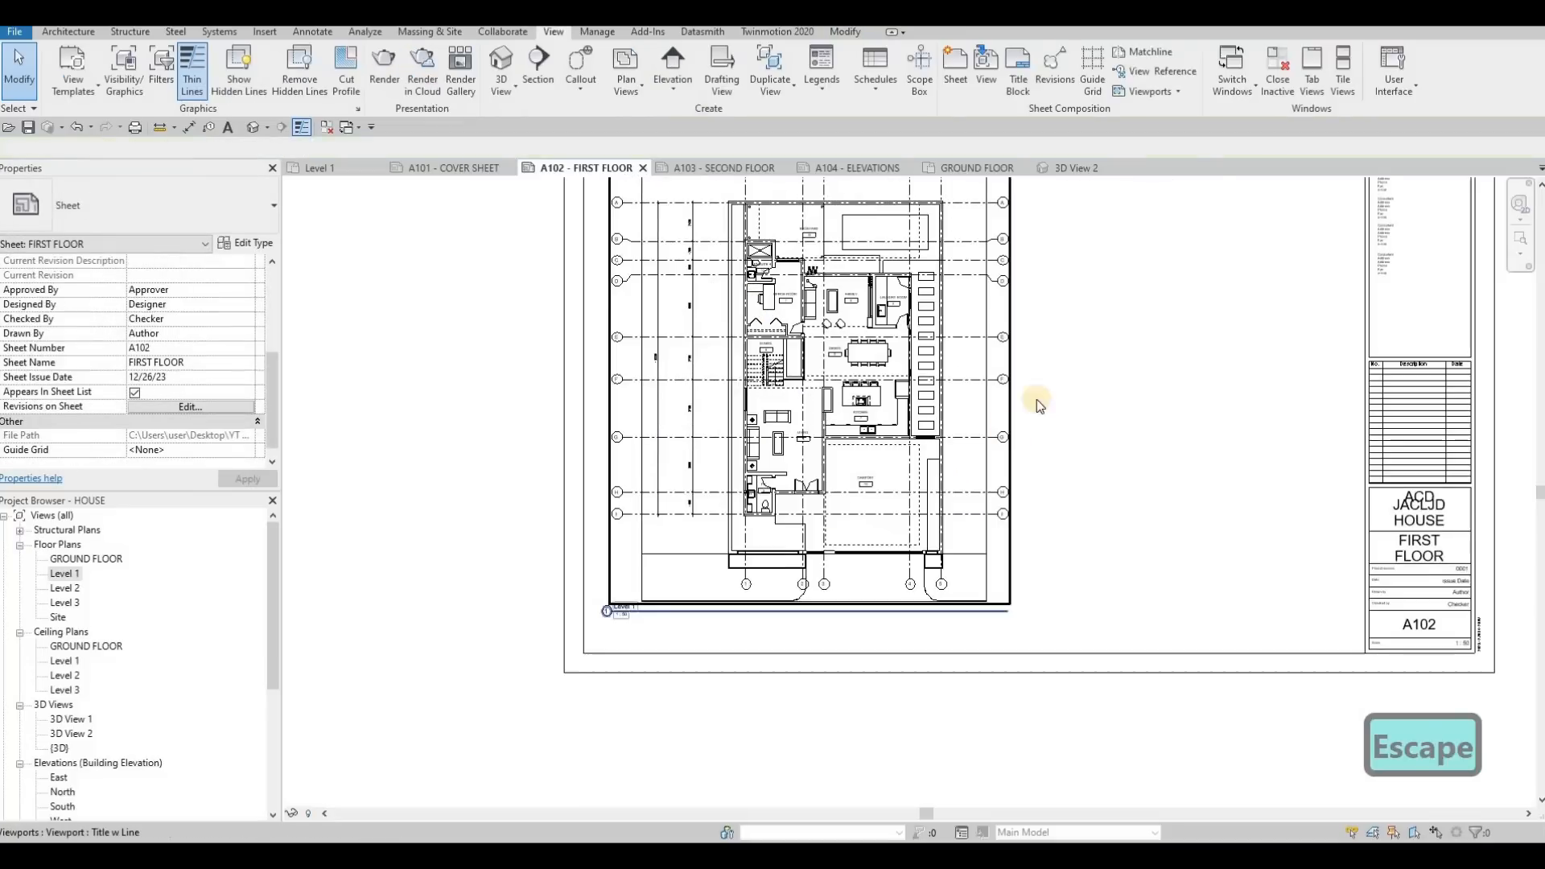
pyautogui.scroll(-2, 950, 474)
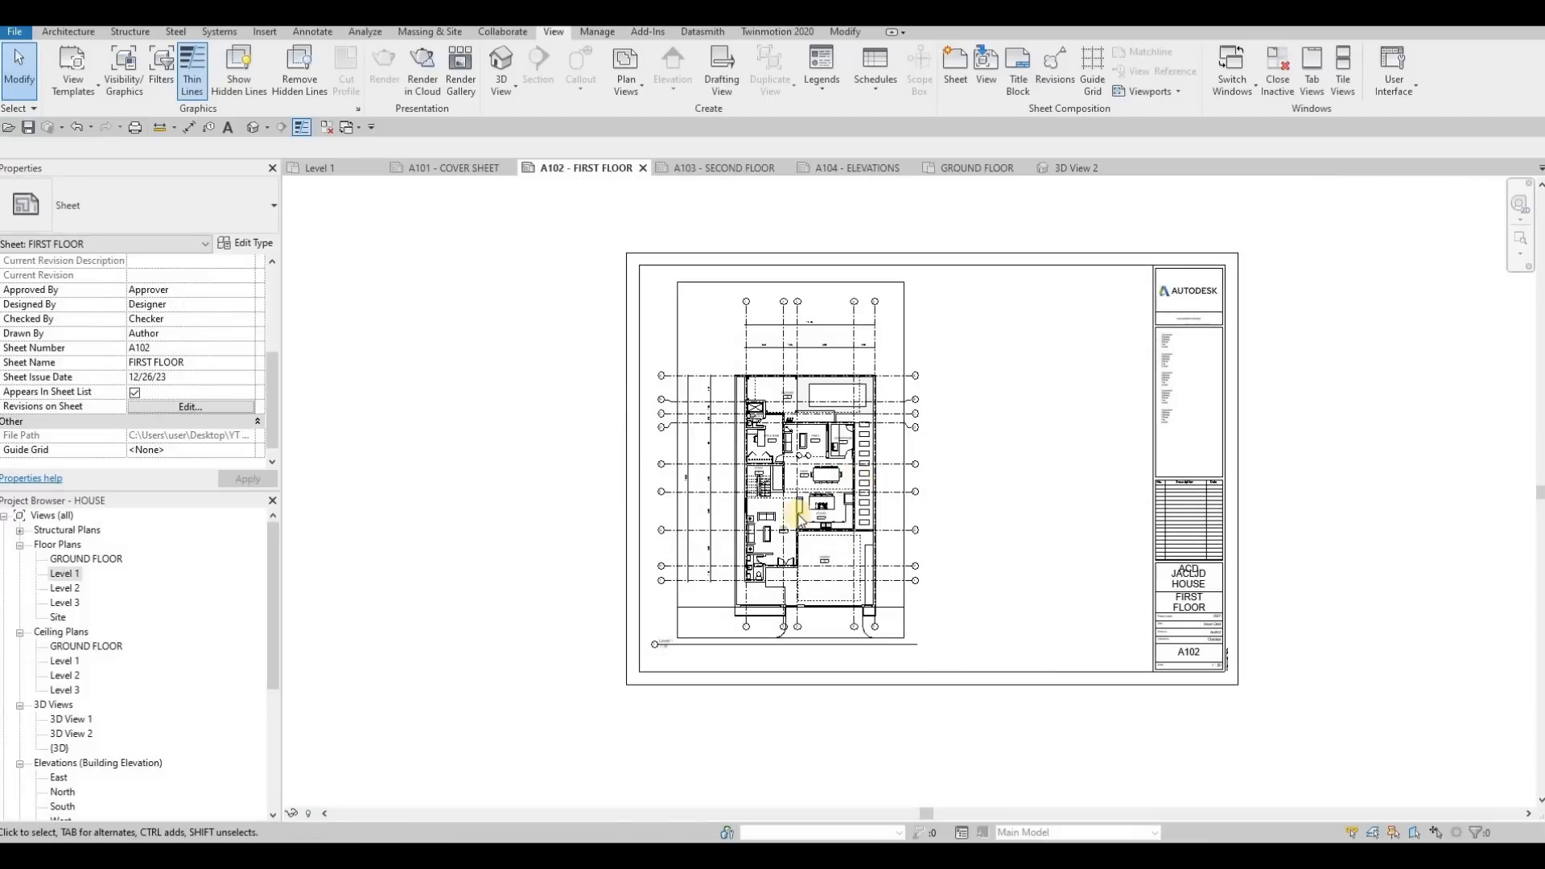
pyautogui.scroll(3, 653, 555)
pyautogui.scroll(1, 668, 540)
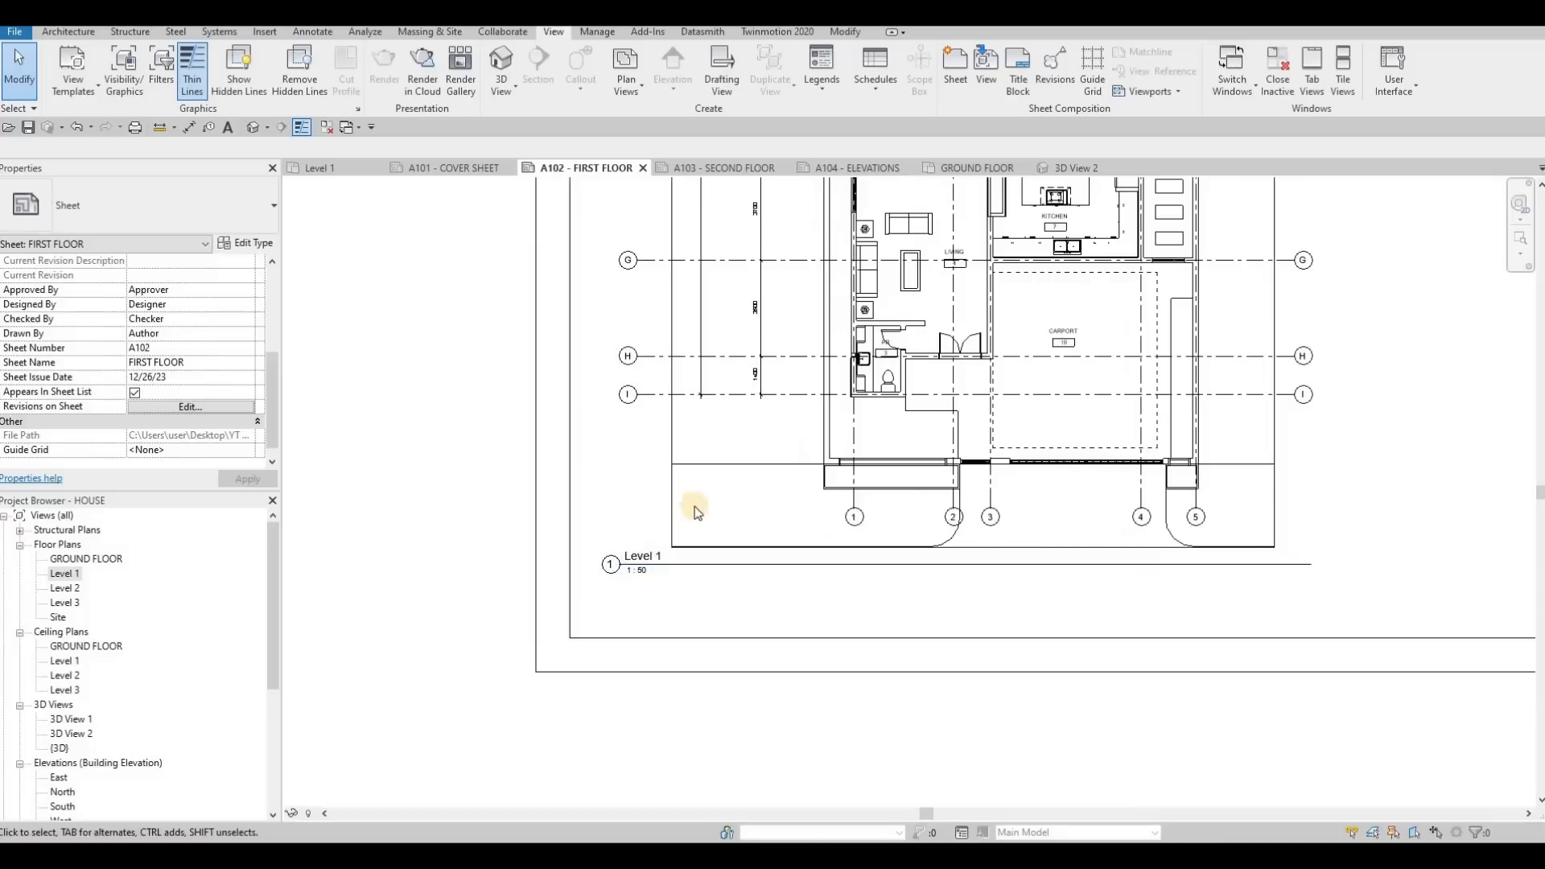
pyautogui.scroll(1, 673, 494)
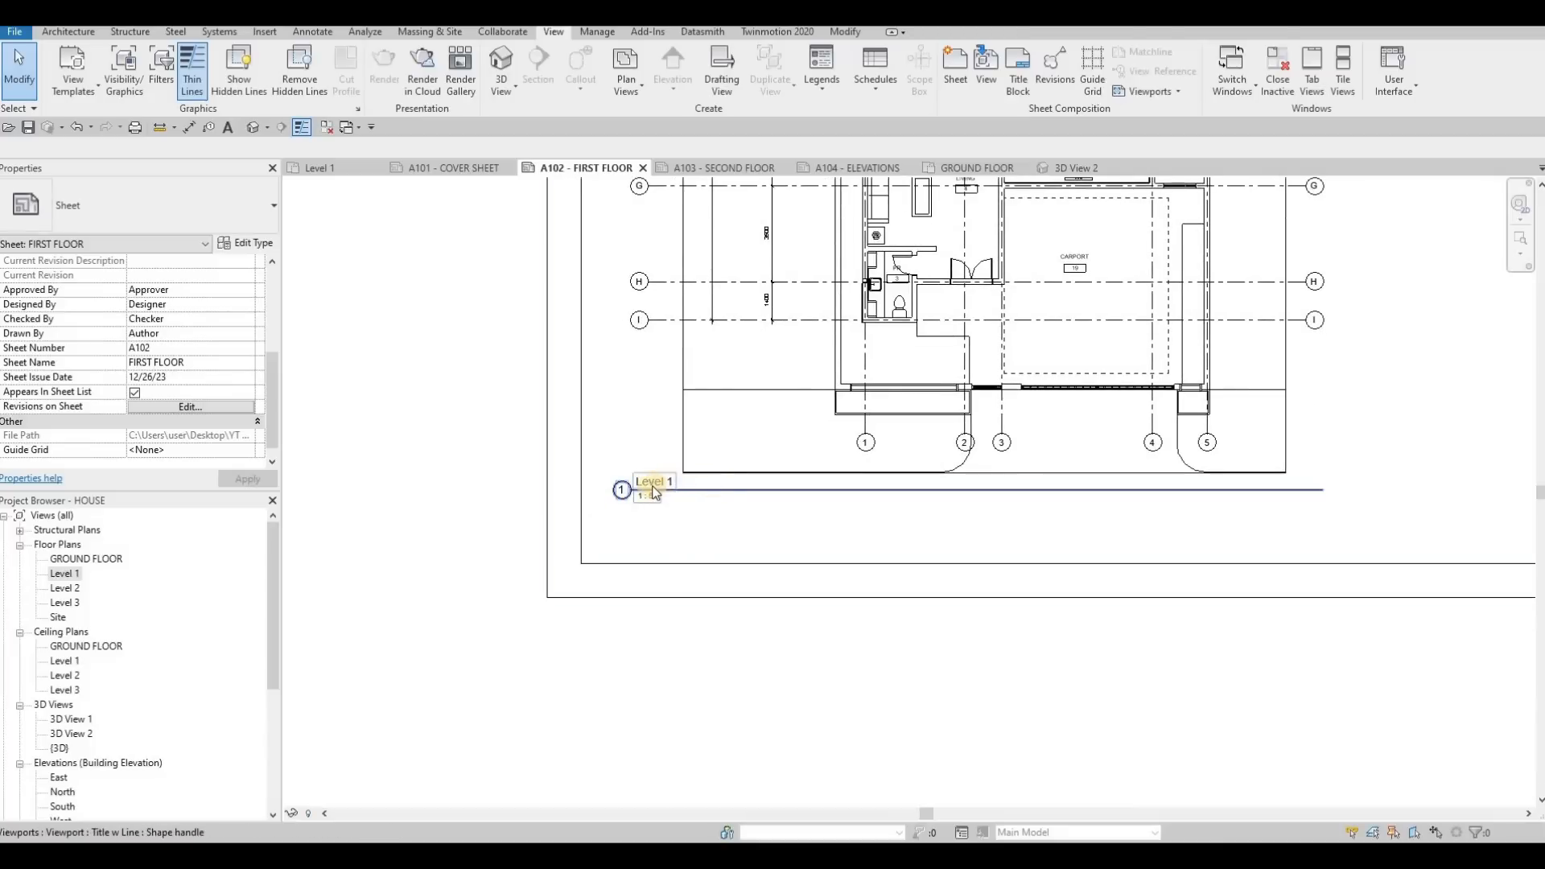
pyautogui.click(65, 573)
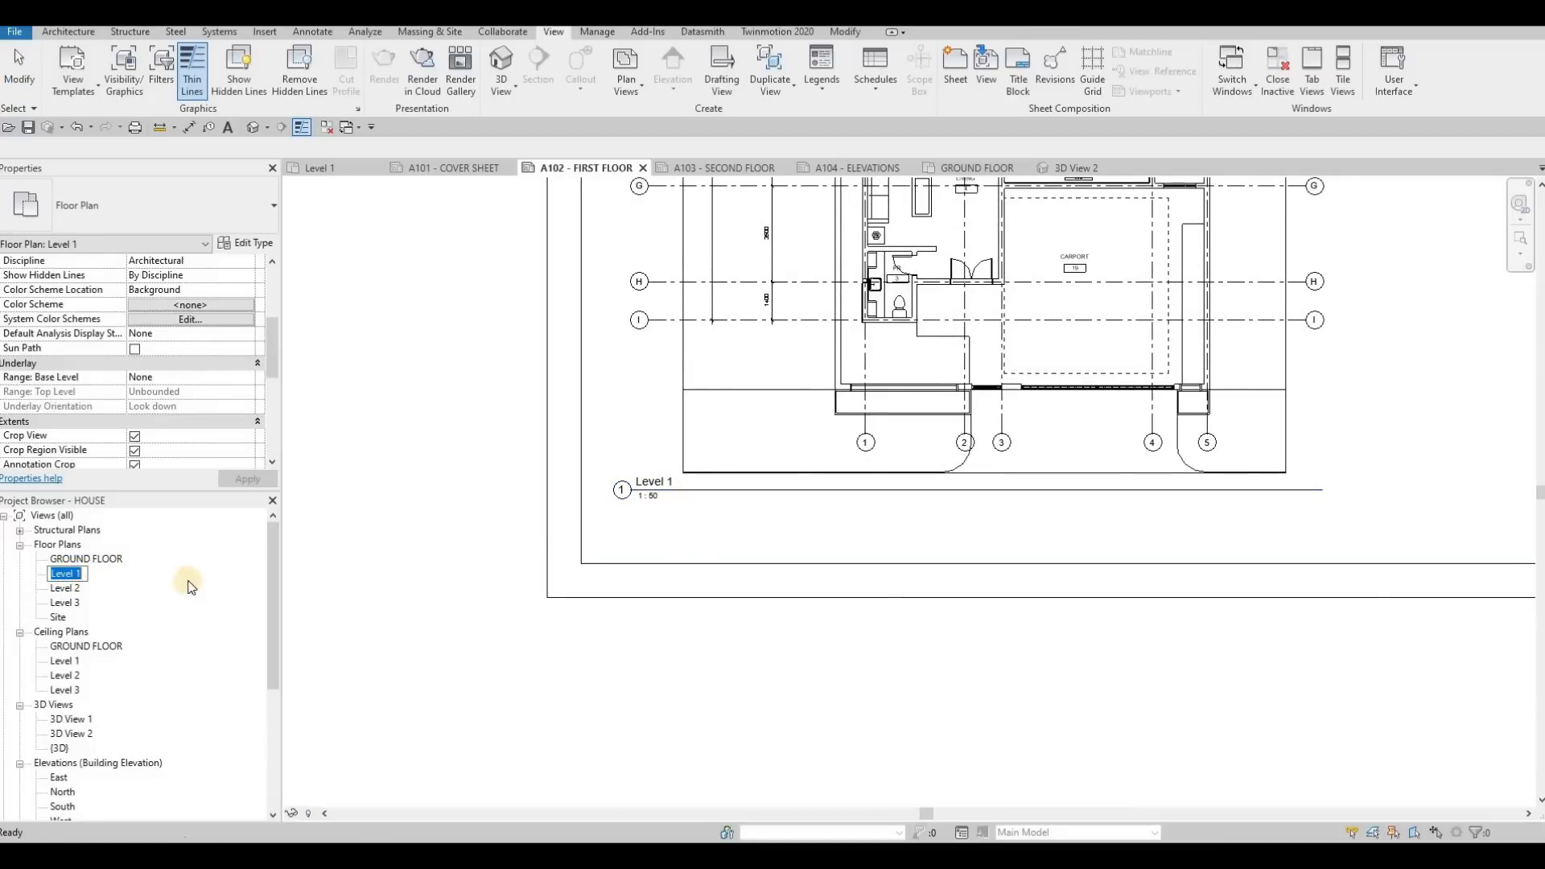
pyautogui.press('Escape')
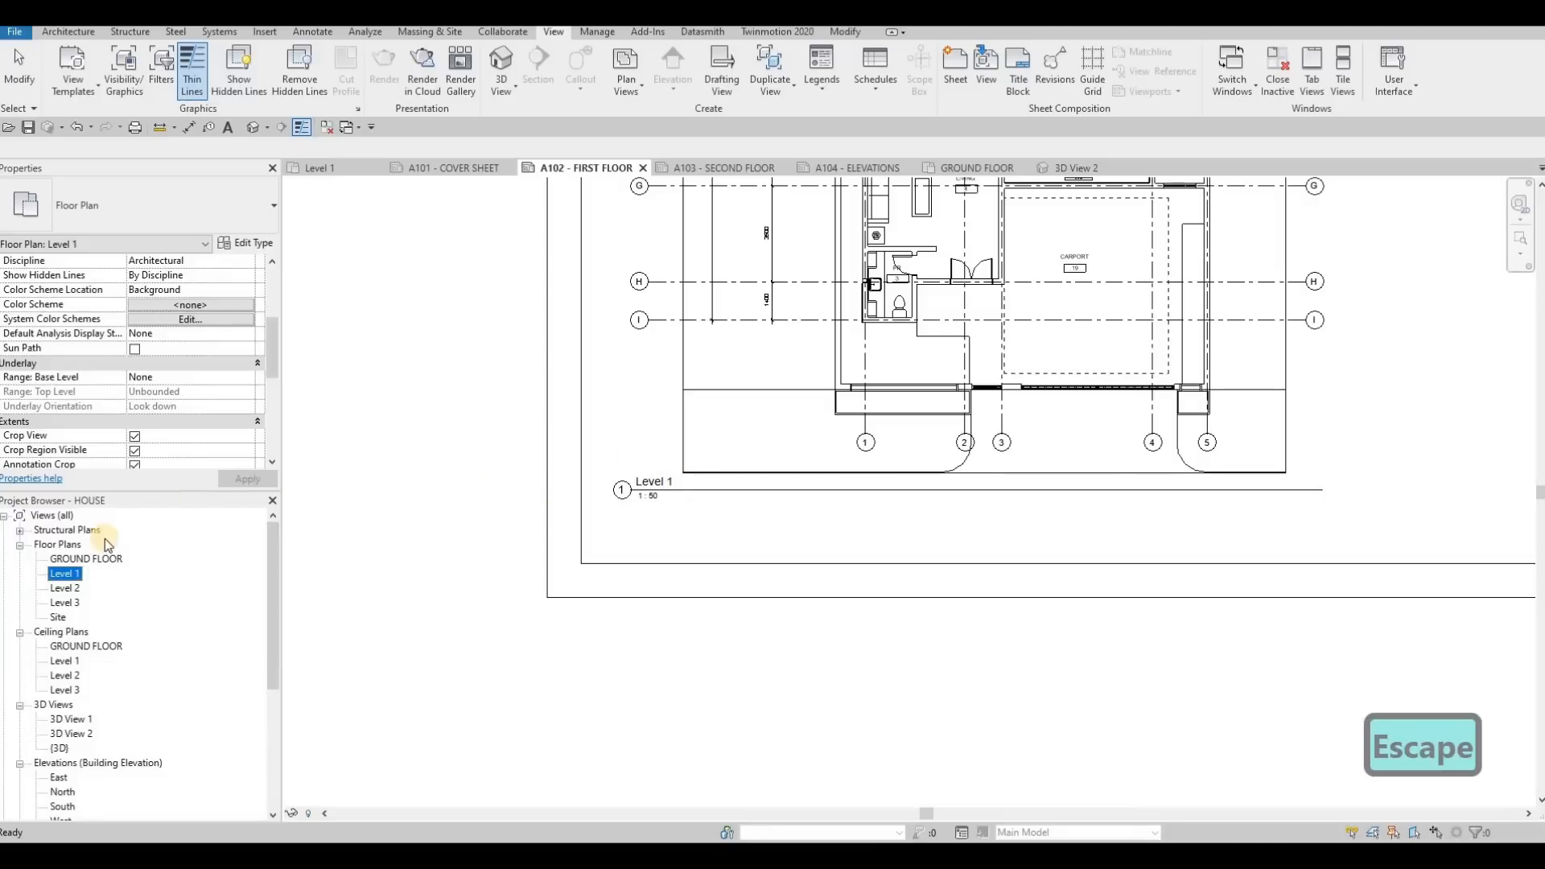
pyautogui.press('Escape')
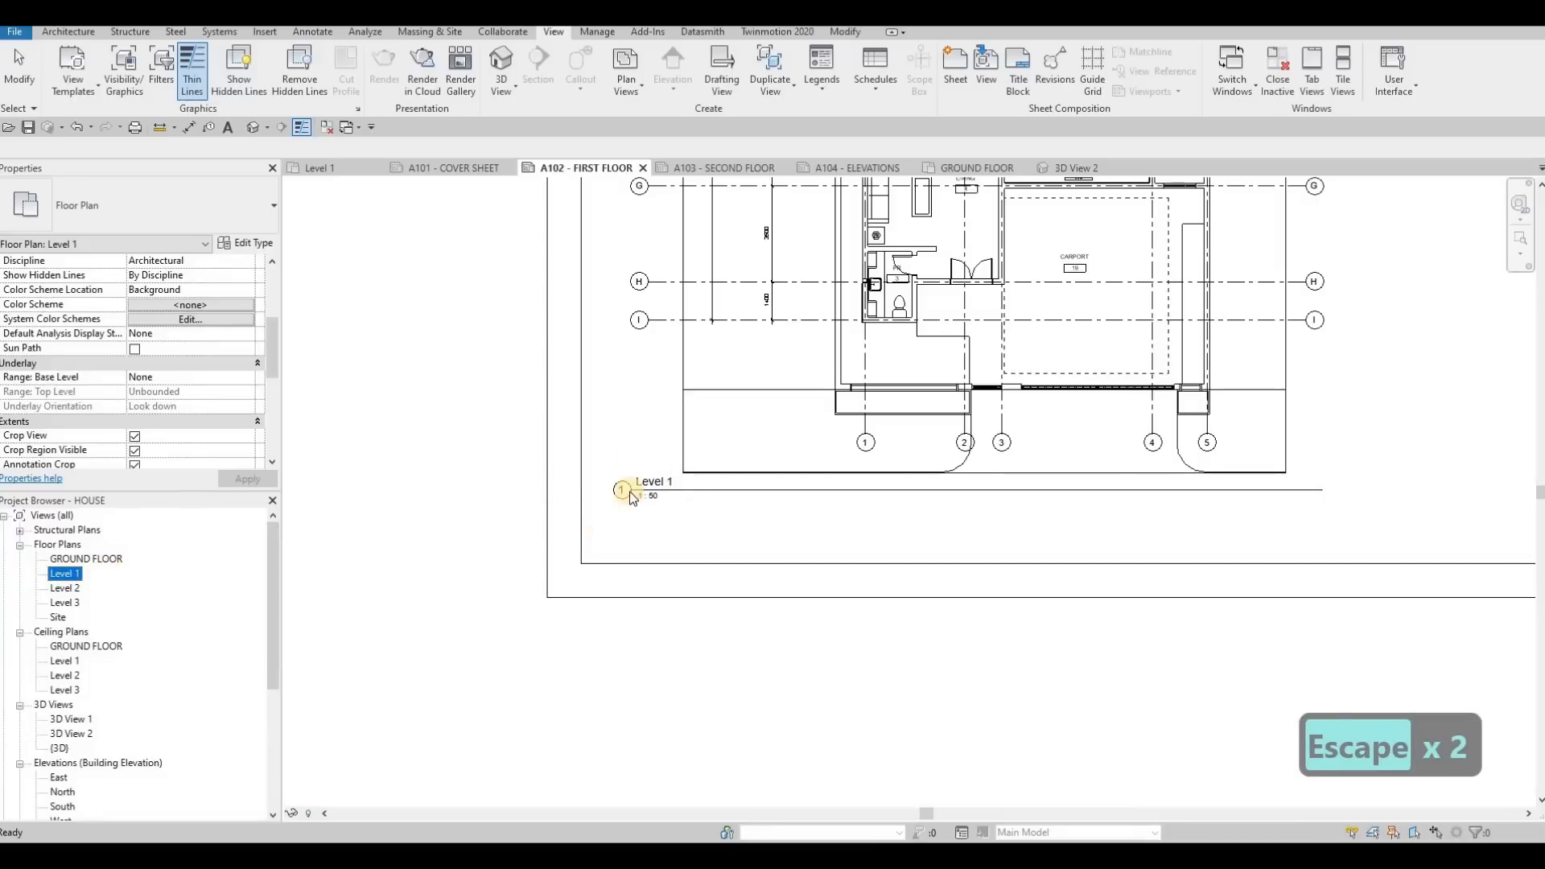
pyautogui.scroll(-5, 176, 371)
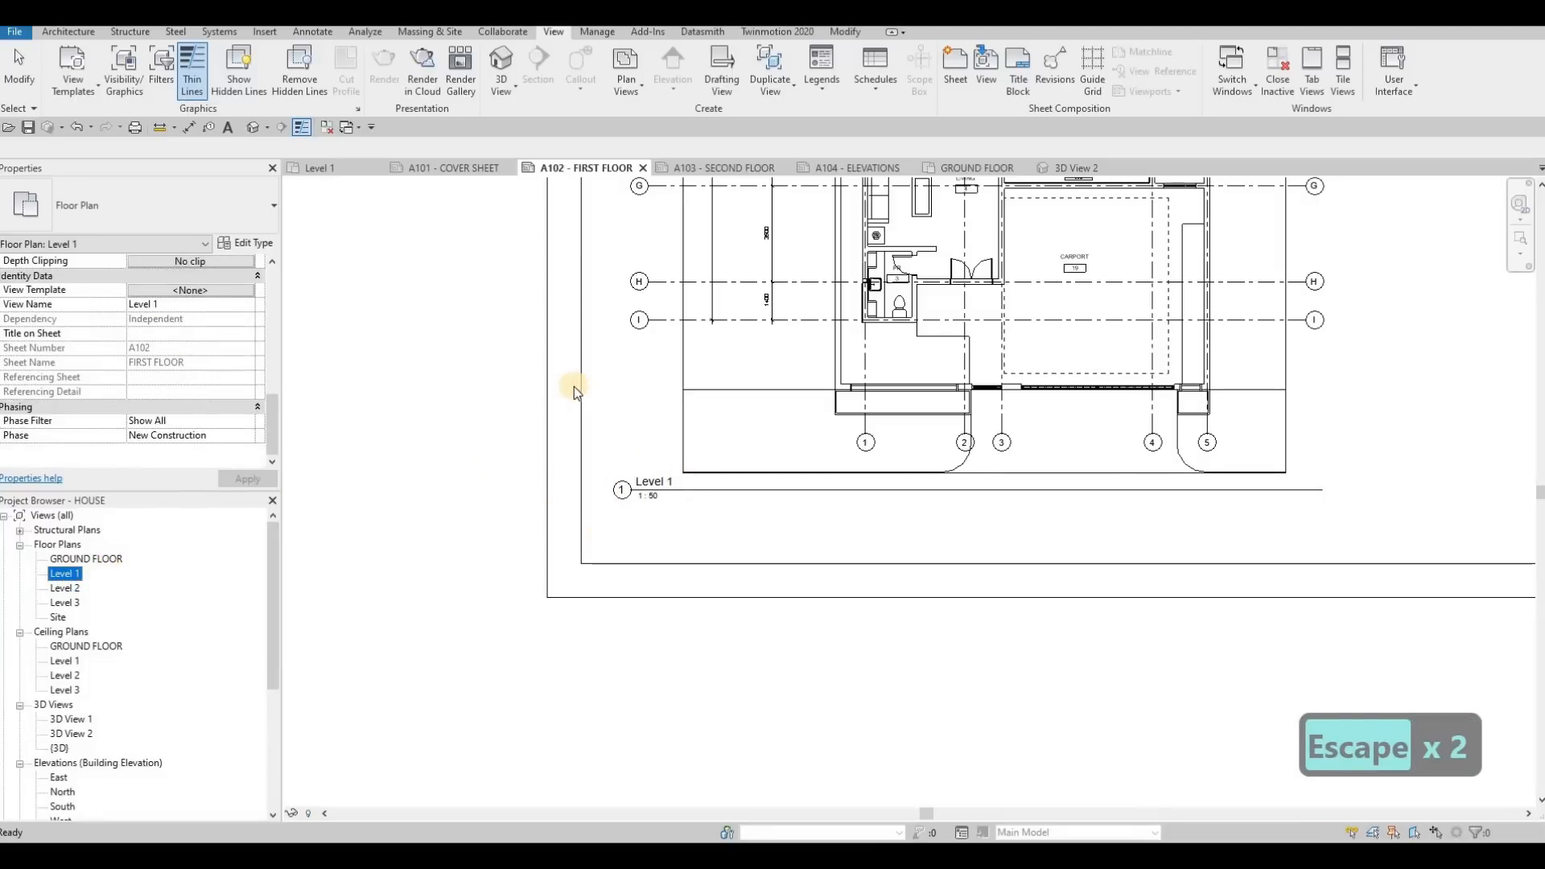
pyautogui.press('Escape')
pyautogui.press('Escape')
pyautogui.scroll(-1, 557, 423)
pyautogui.press('Escape')
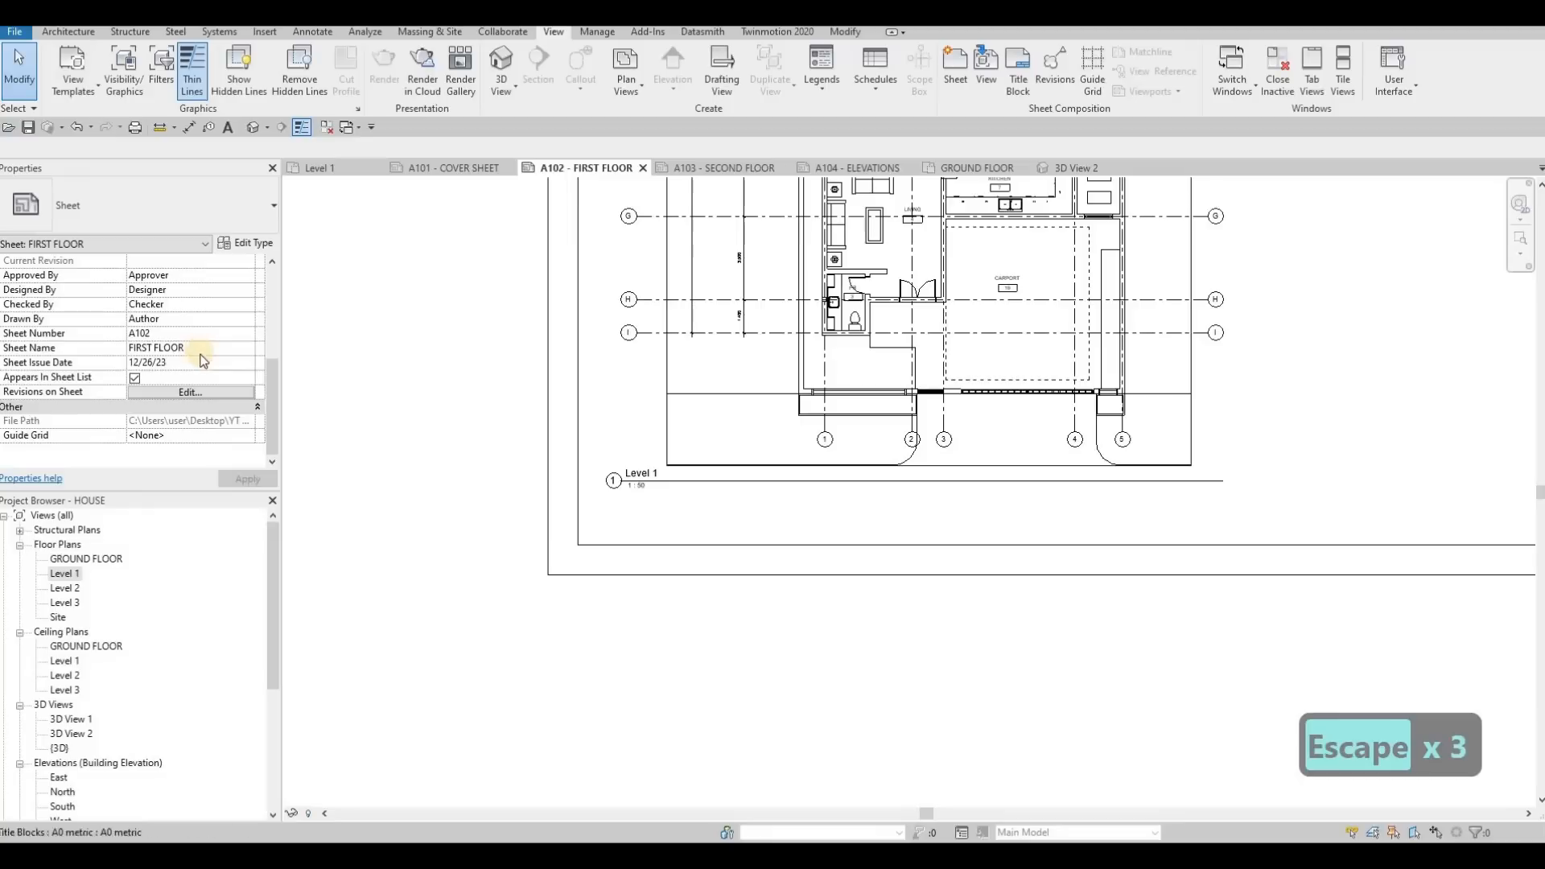
pyautogui.press('Escape')
# Set the Level 1 viewport's Title on Sheet to FIRST FLOOR, apply it, and clear the selection
pyautogui.click(704, 318)
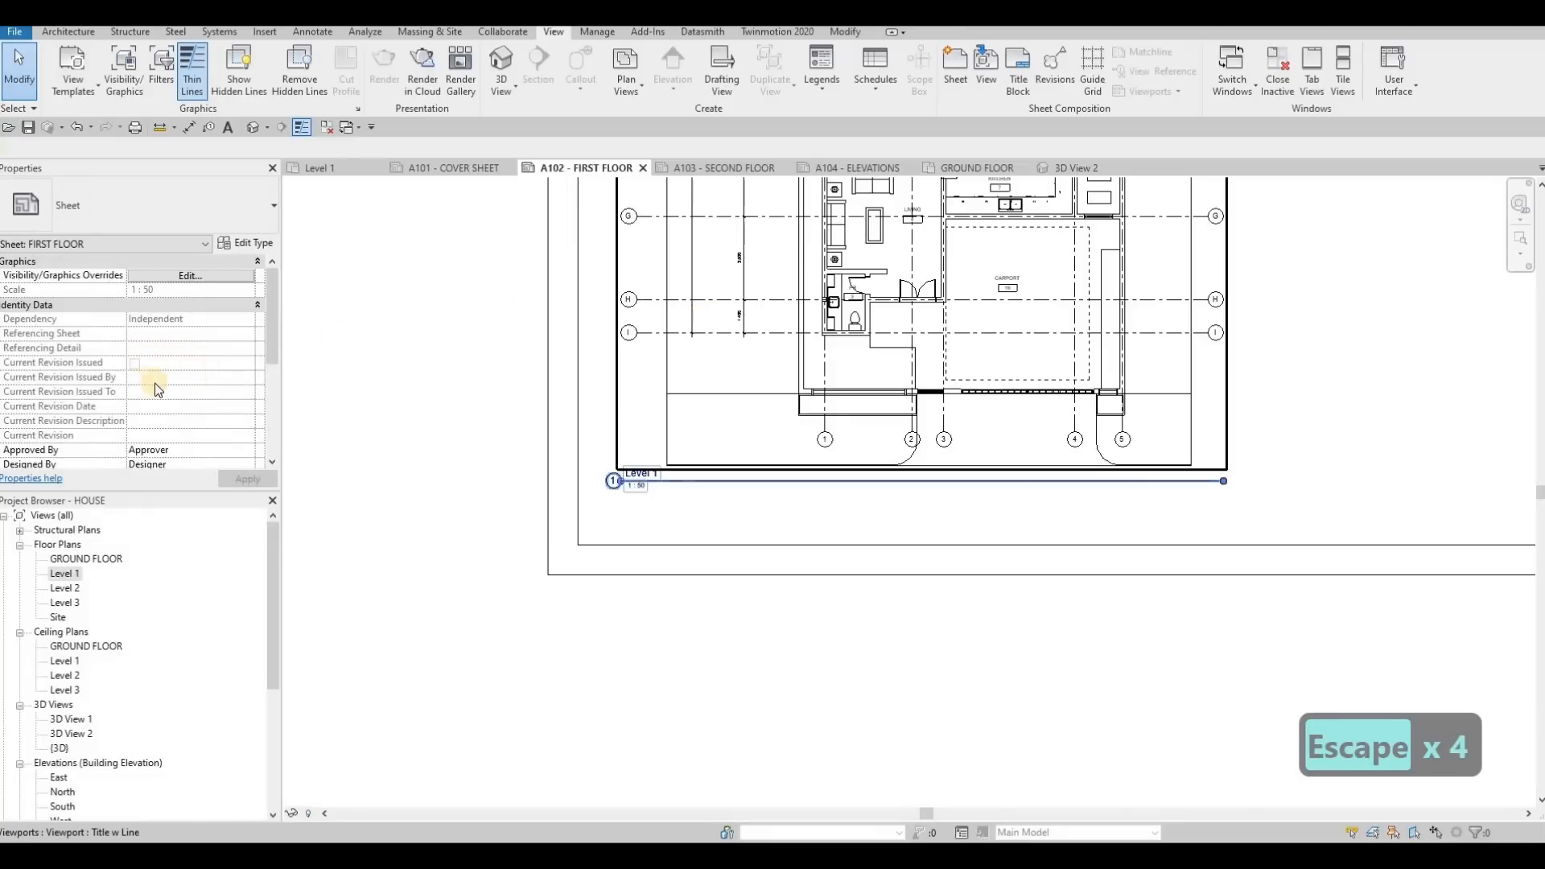
pyautogui.scroll(-2, 156, 372)
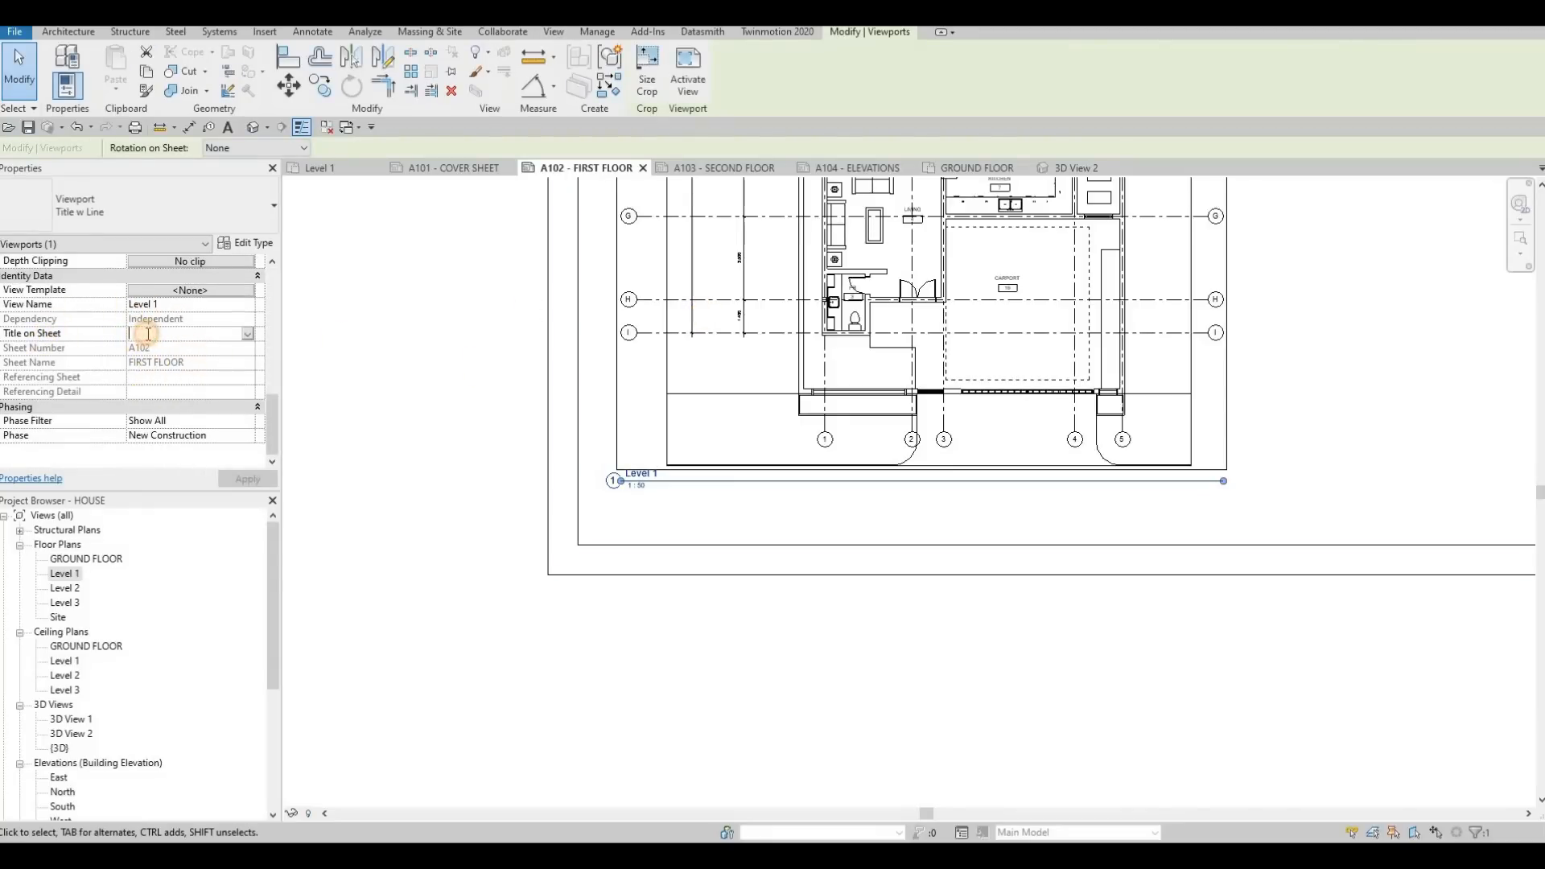
pyautogui.write('first')
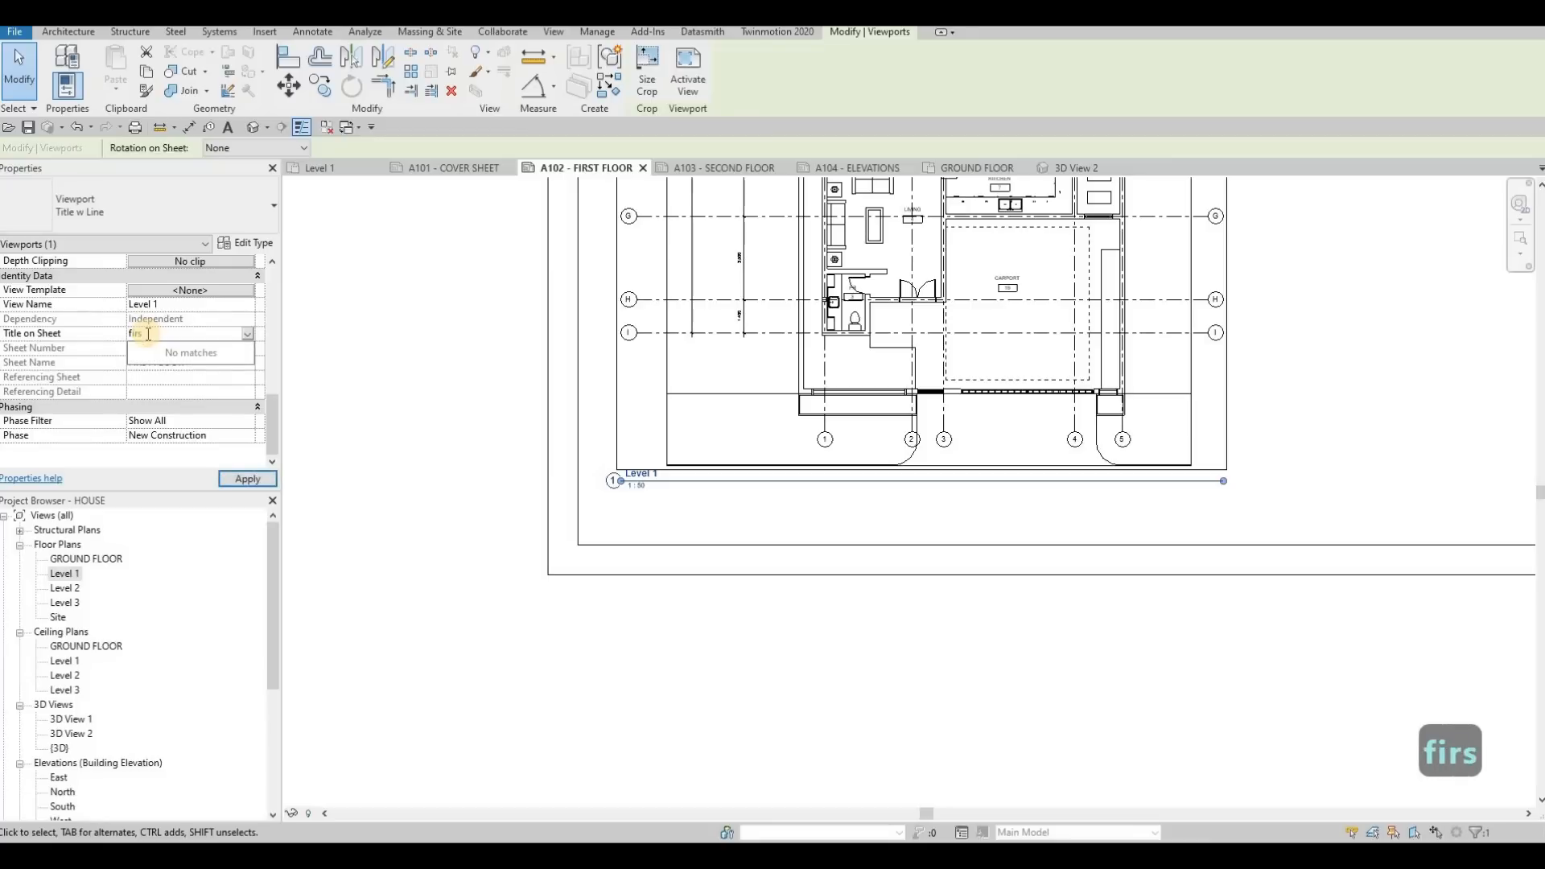
pyautogui.press('BackSpace')
pyautogui.press('BackSpace')
pyautogui.press('BackSpace')
pyautogui.press('BackSpace')
pyautogui.press('BackSpace')
pyautogui.press('capslock')
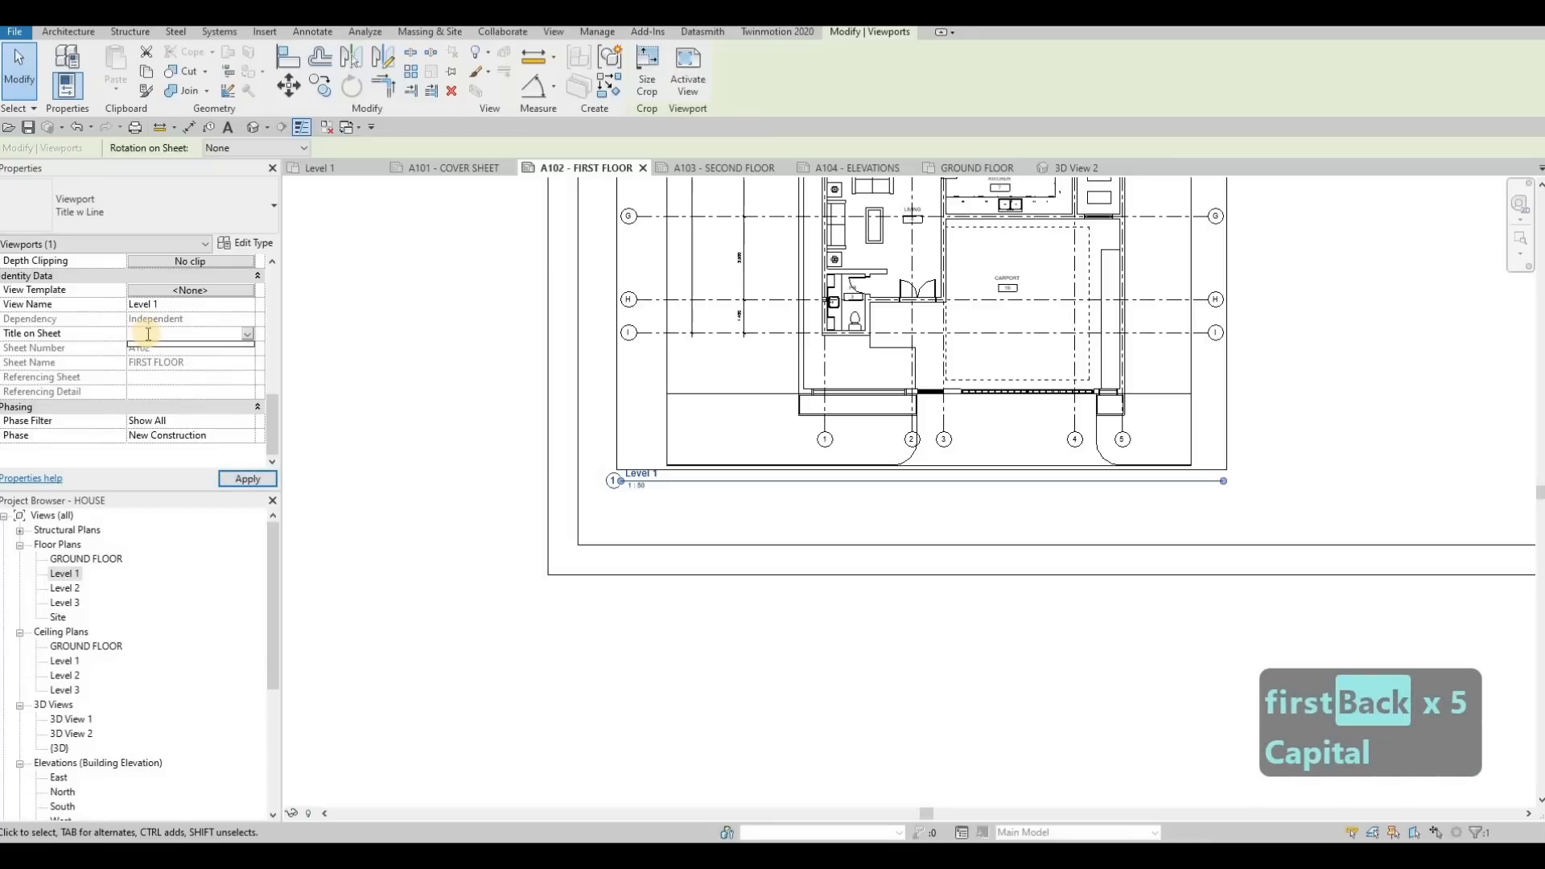
pyautogui.write('FIRST F')
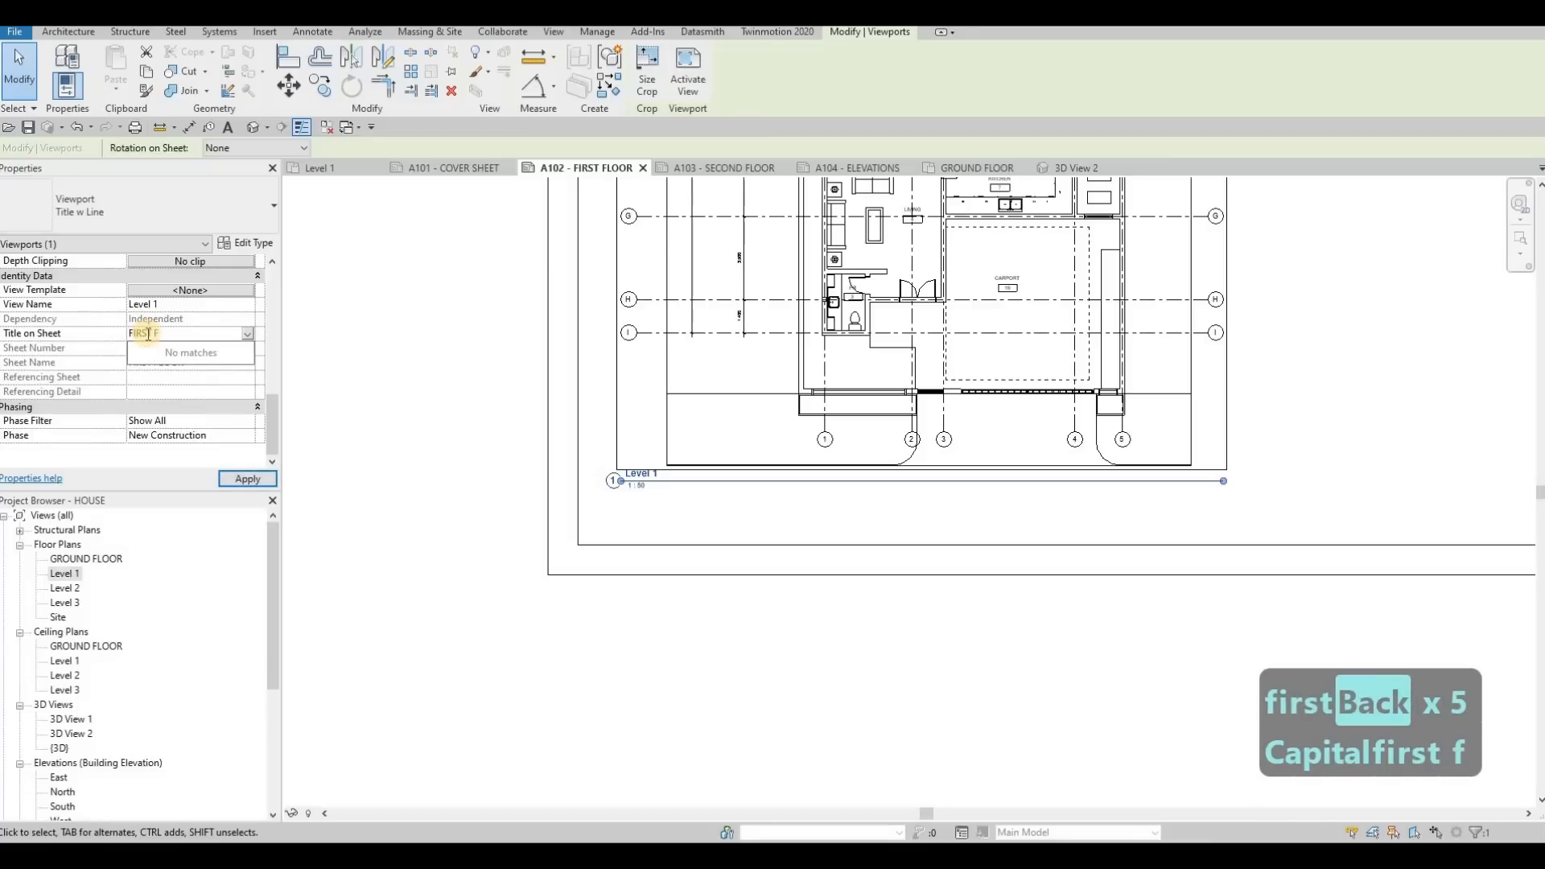
pyautogui.write('LOO')
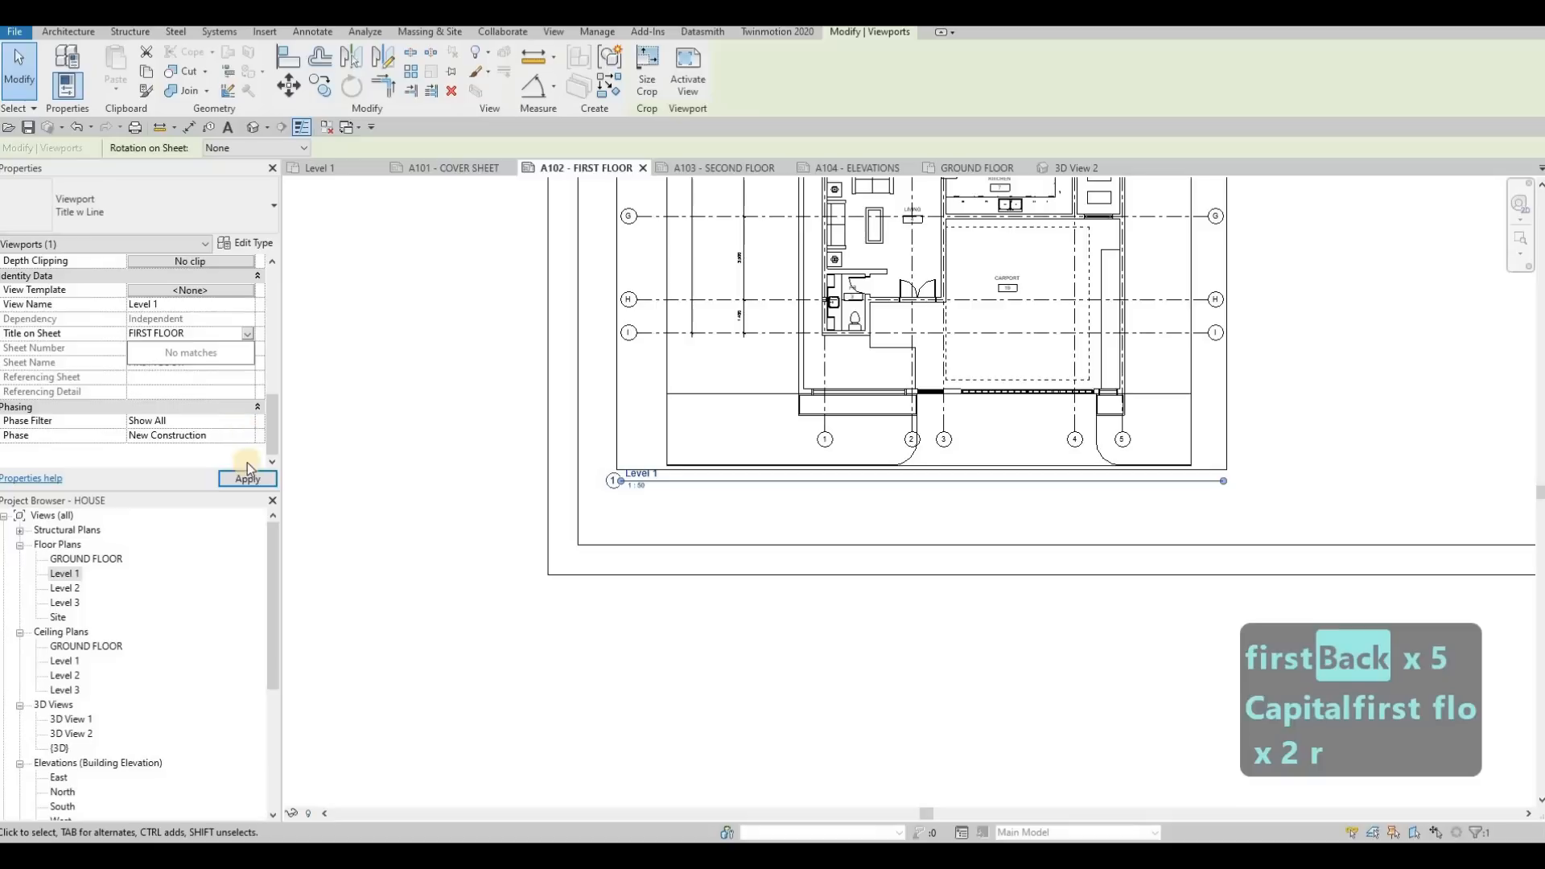
pyautogui.write('R')
pyautogui.click(246, 478)
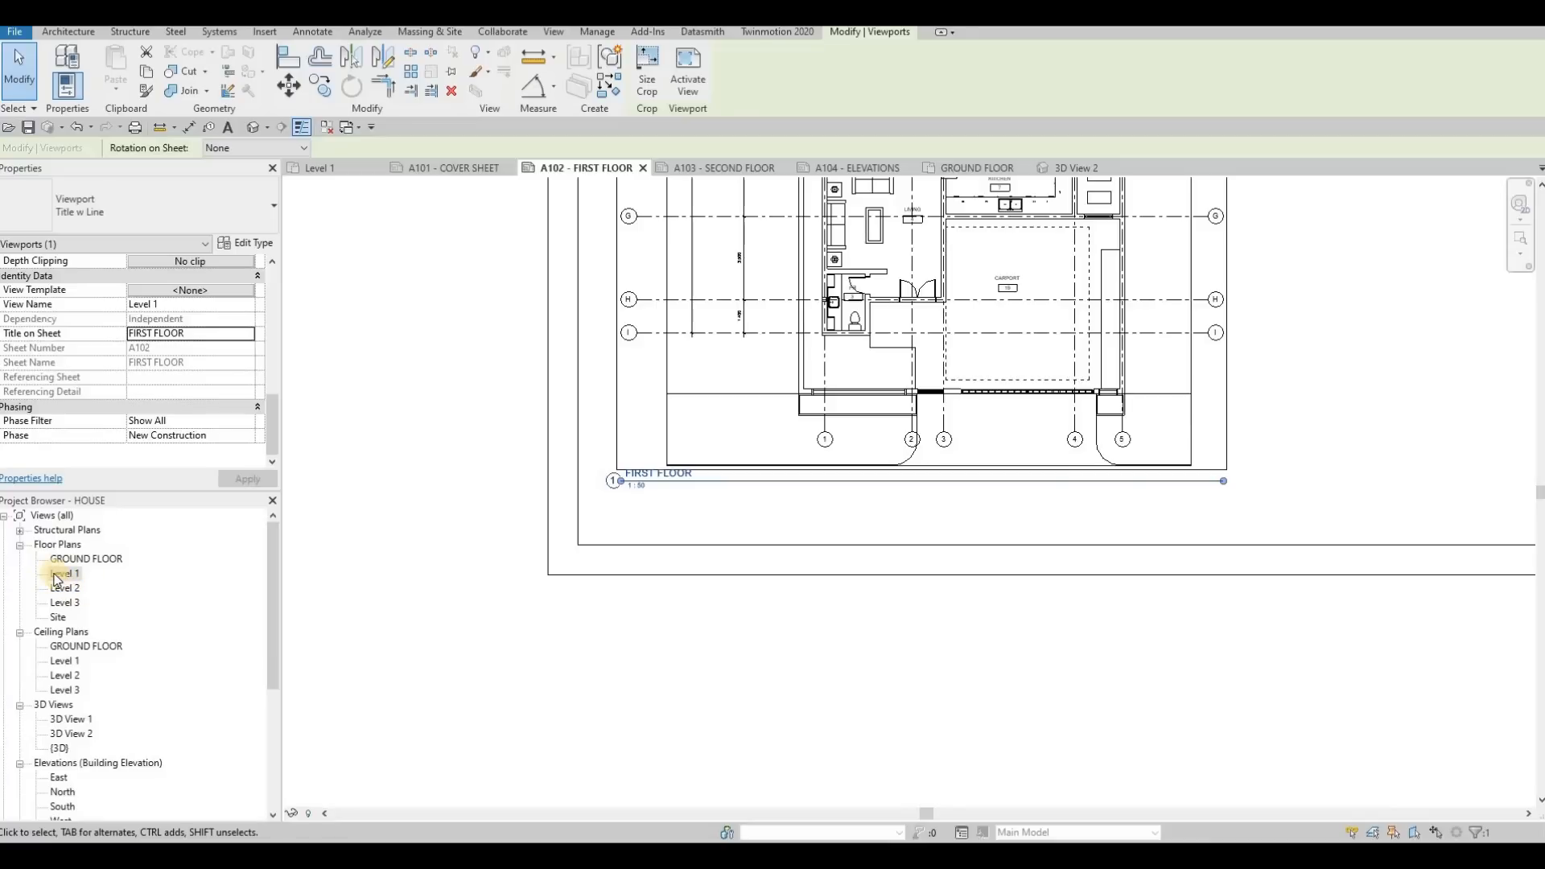
pyautogui.press('Escape')
pyautogui.press('Escape')
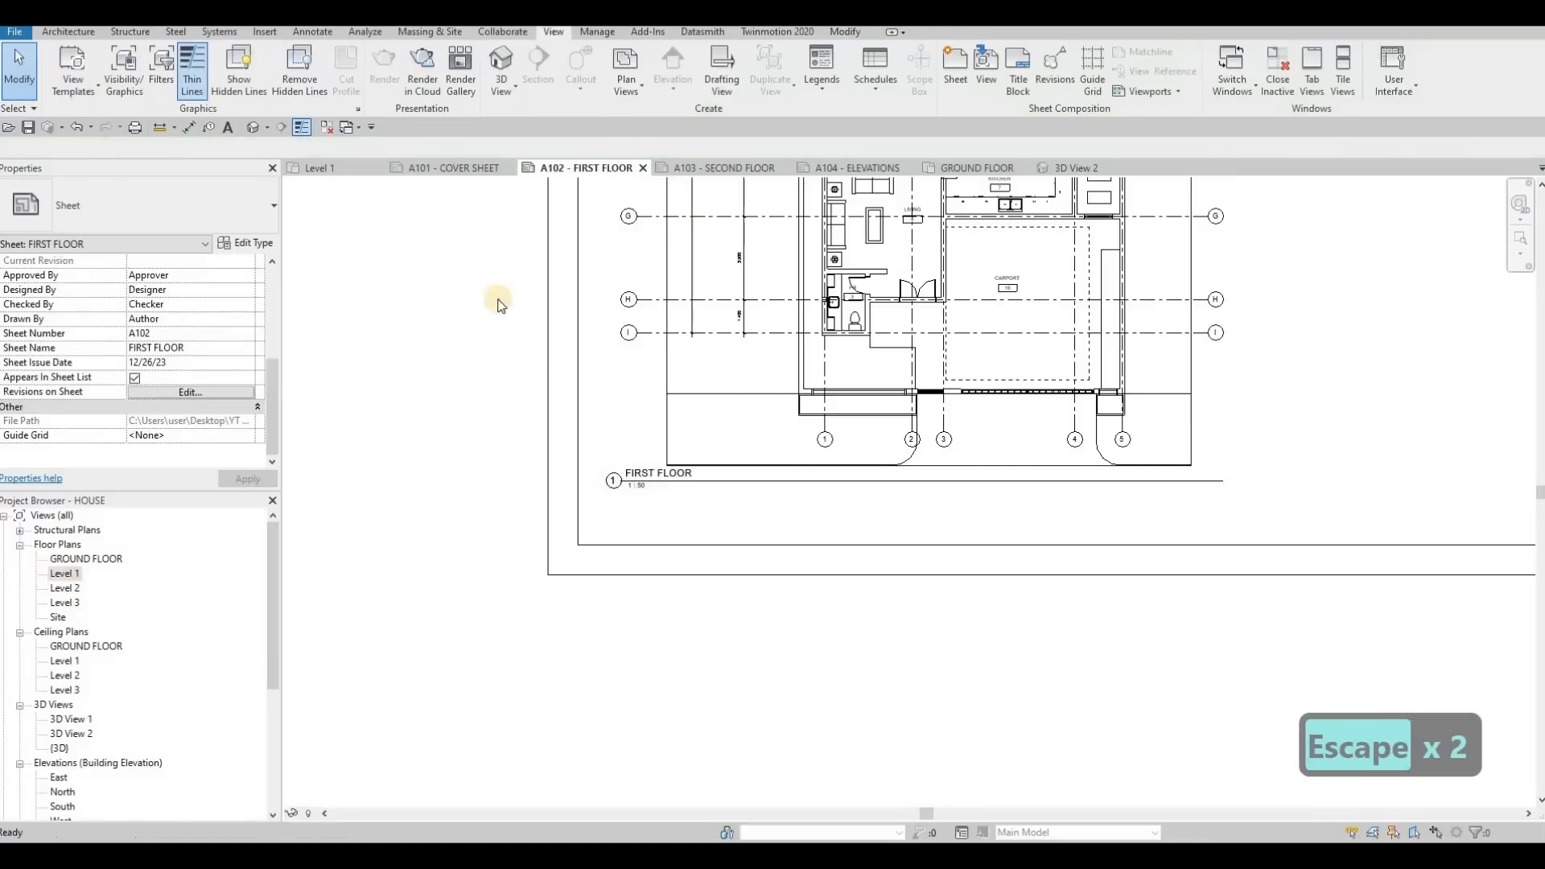
# Open the Level 2 floor plan and enable Crop View, Crop Region Visible and Annotation Crop
pyautogui.doubleClick(71, 588)
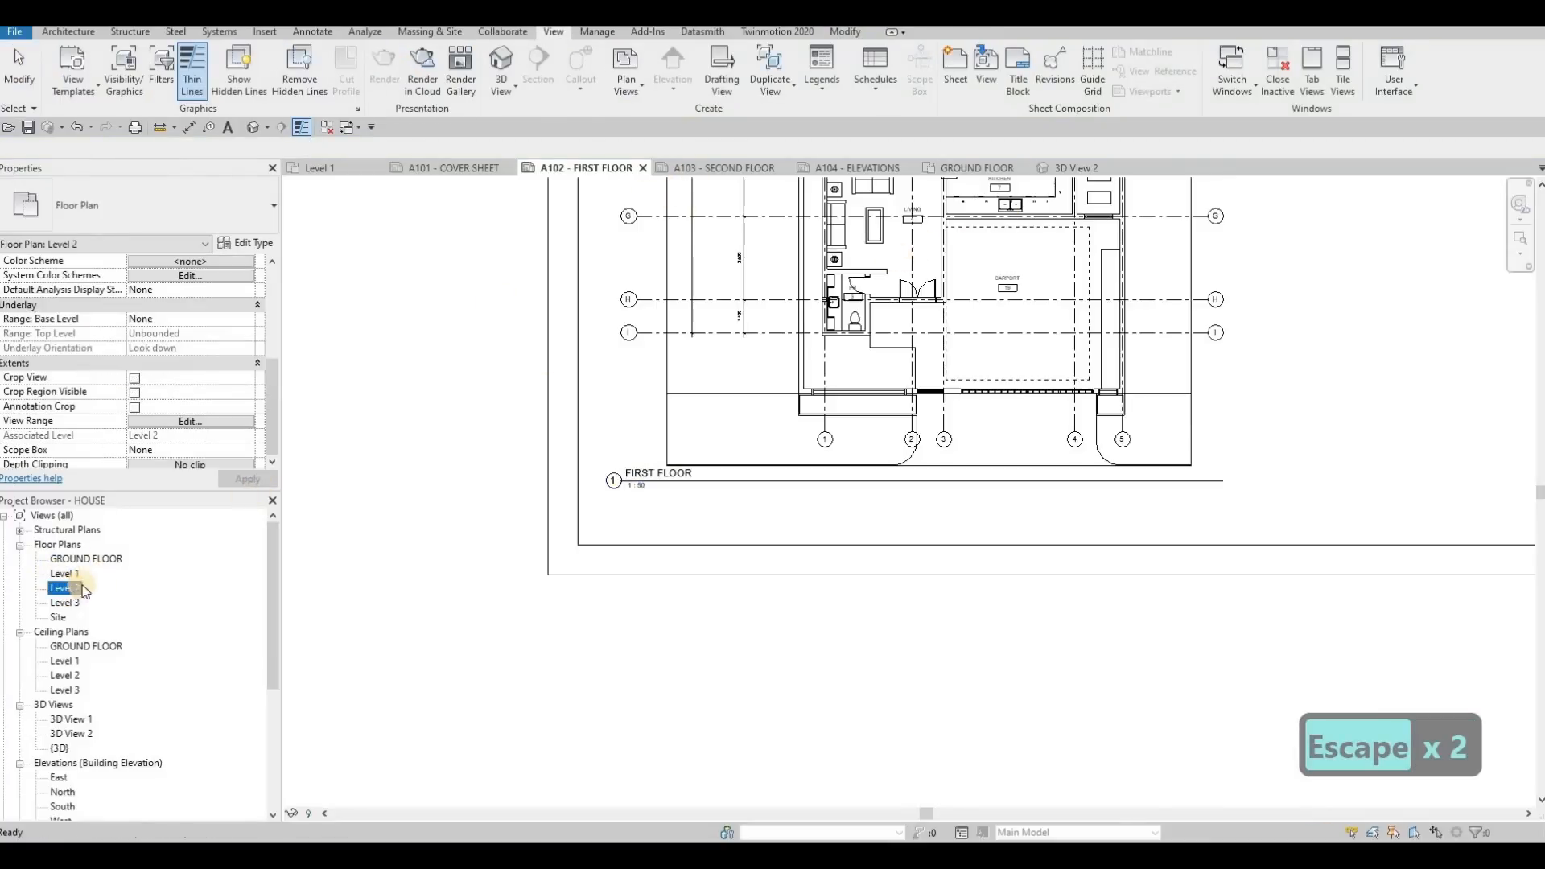
pyautogui.scroll(-3, 151, 368)
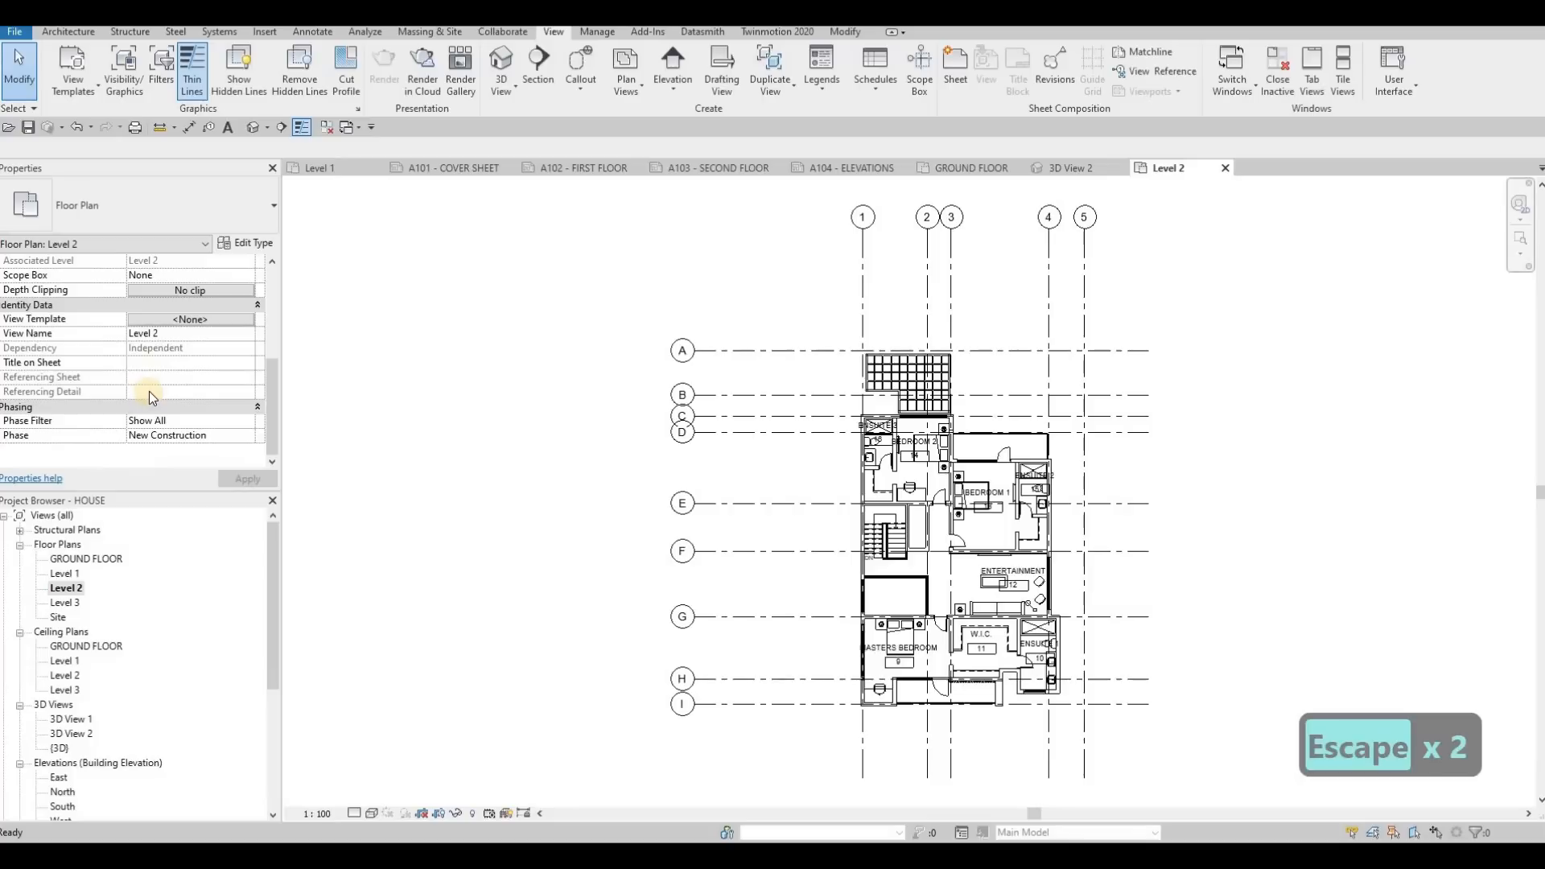
pyautogui.scroll(6, 140, 412)
pyautogui.scroll(-3, 143, 362)
pyautogui.click(135, 348)
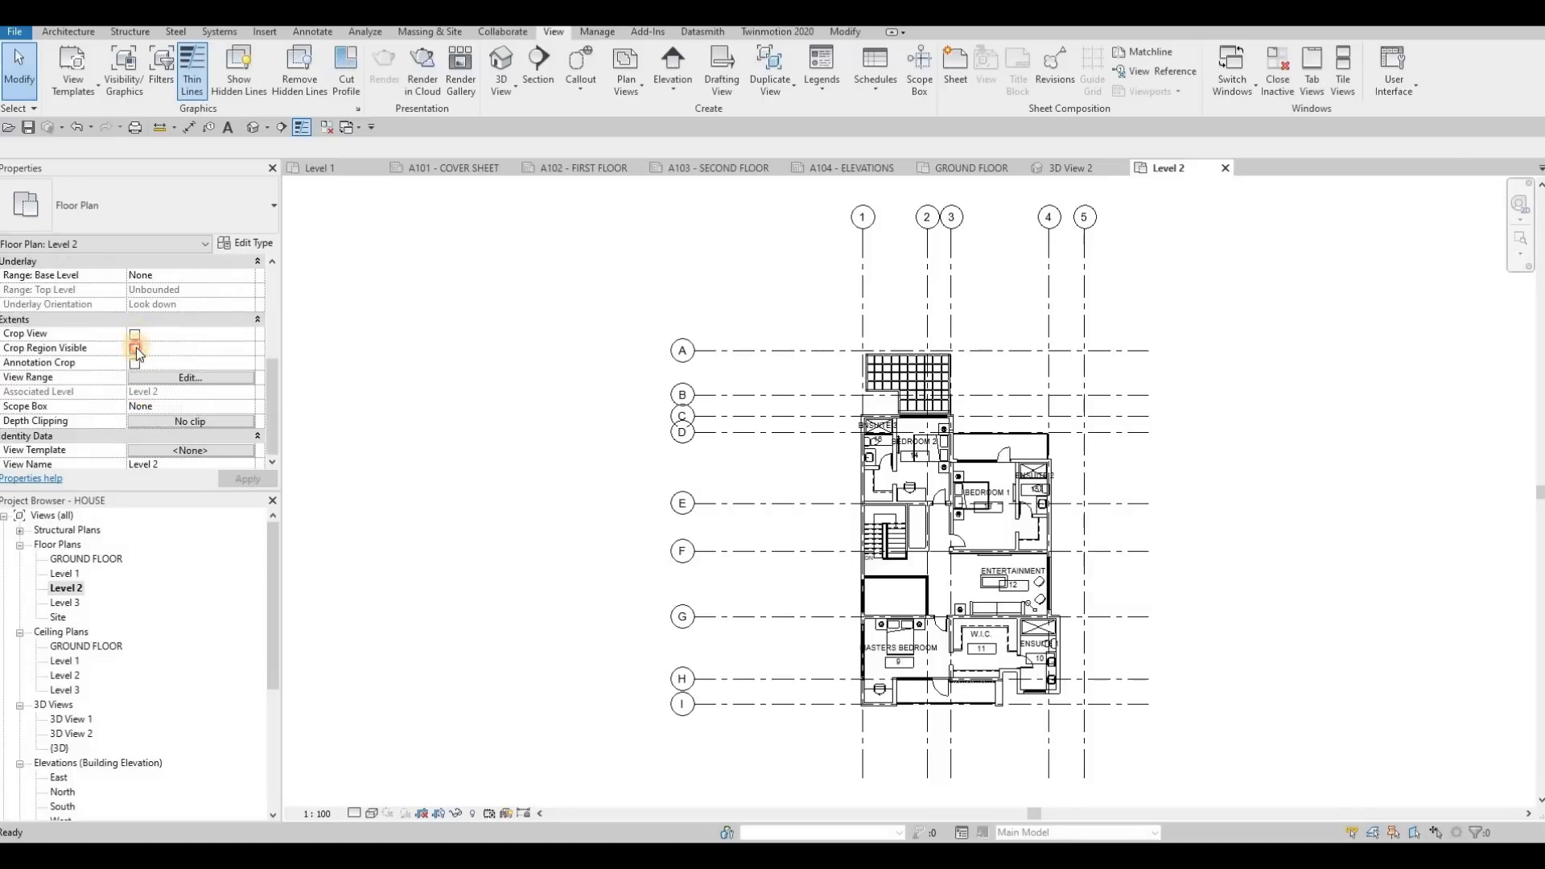
pyautogui.click(135, 363)
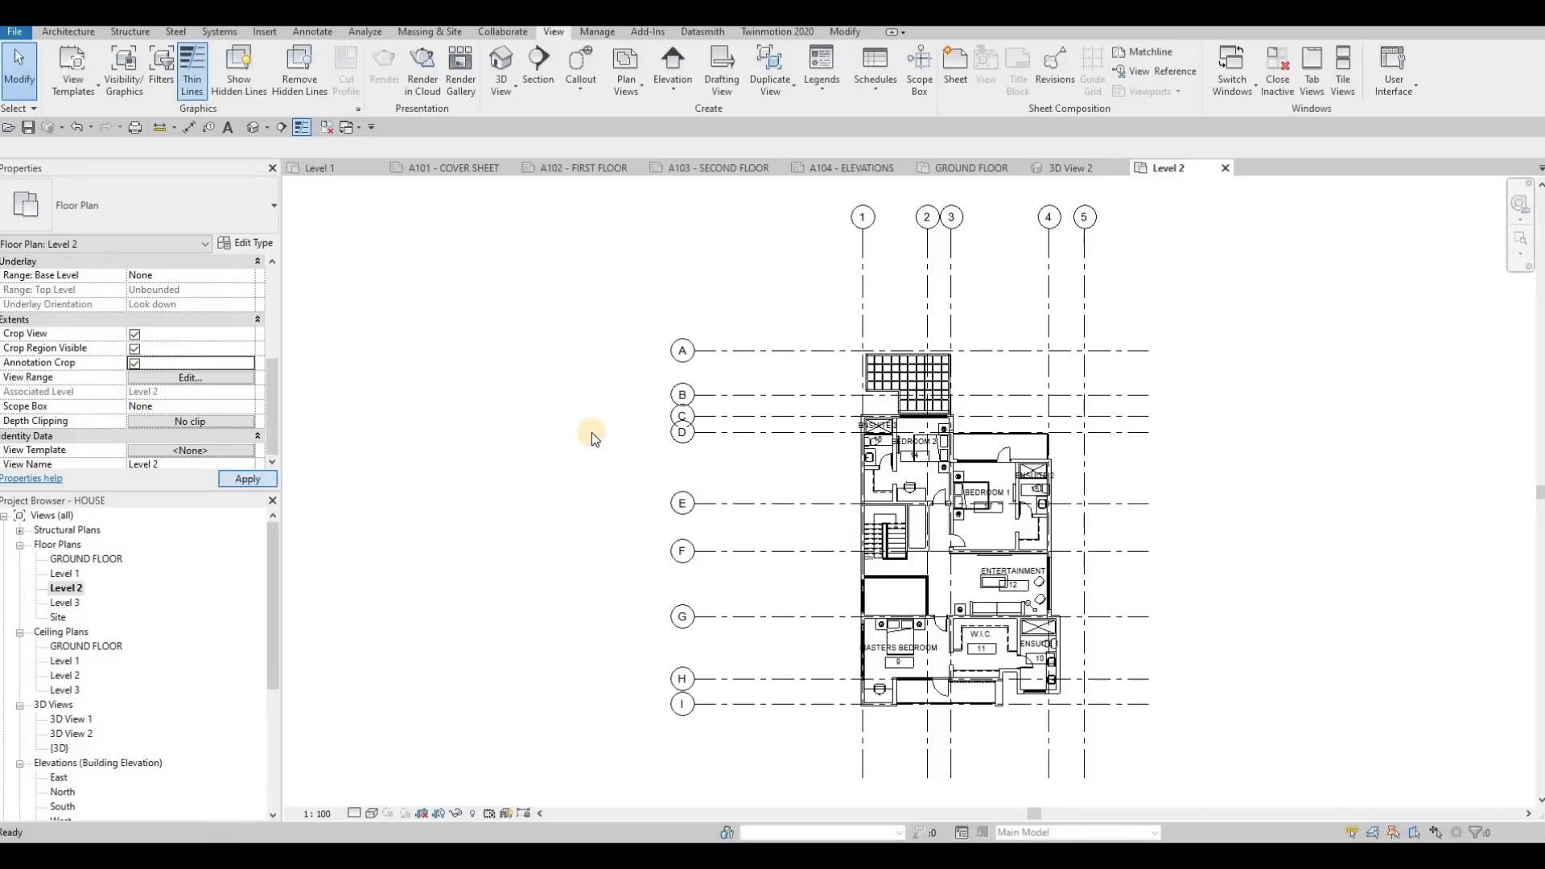
# Pull in the left, right and lower edges of the Level 2 crop region and set the view scale to 1:50
pyautogui.scroll(-2, 591, 434)
pyautogui.click(583, 478)
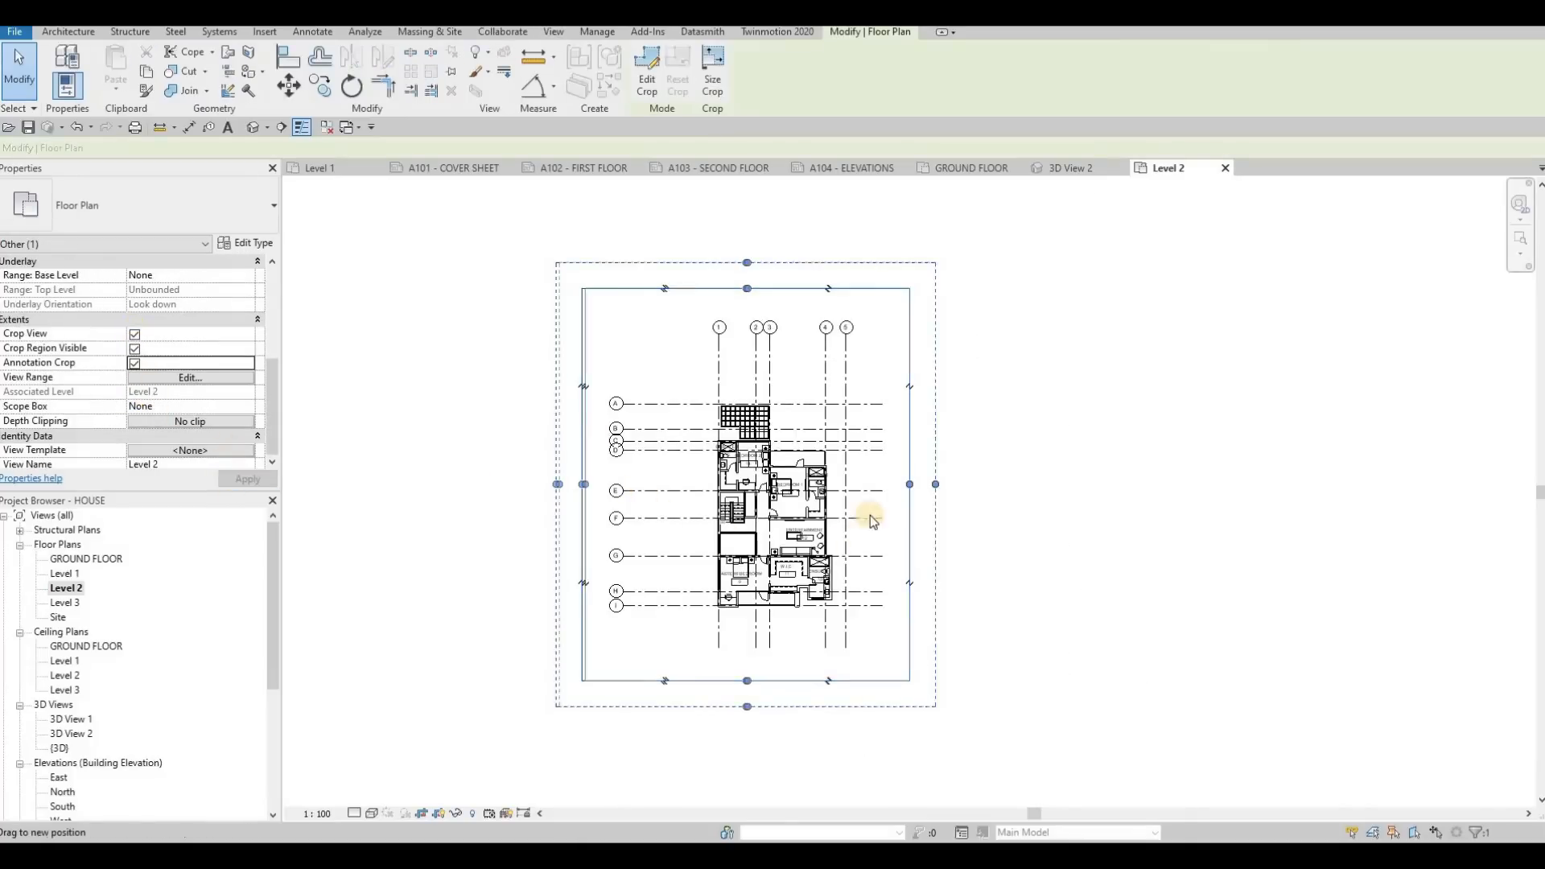
pyautogui.moveTo(910, 485); pyautogui.dragTo(873, 488)
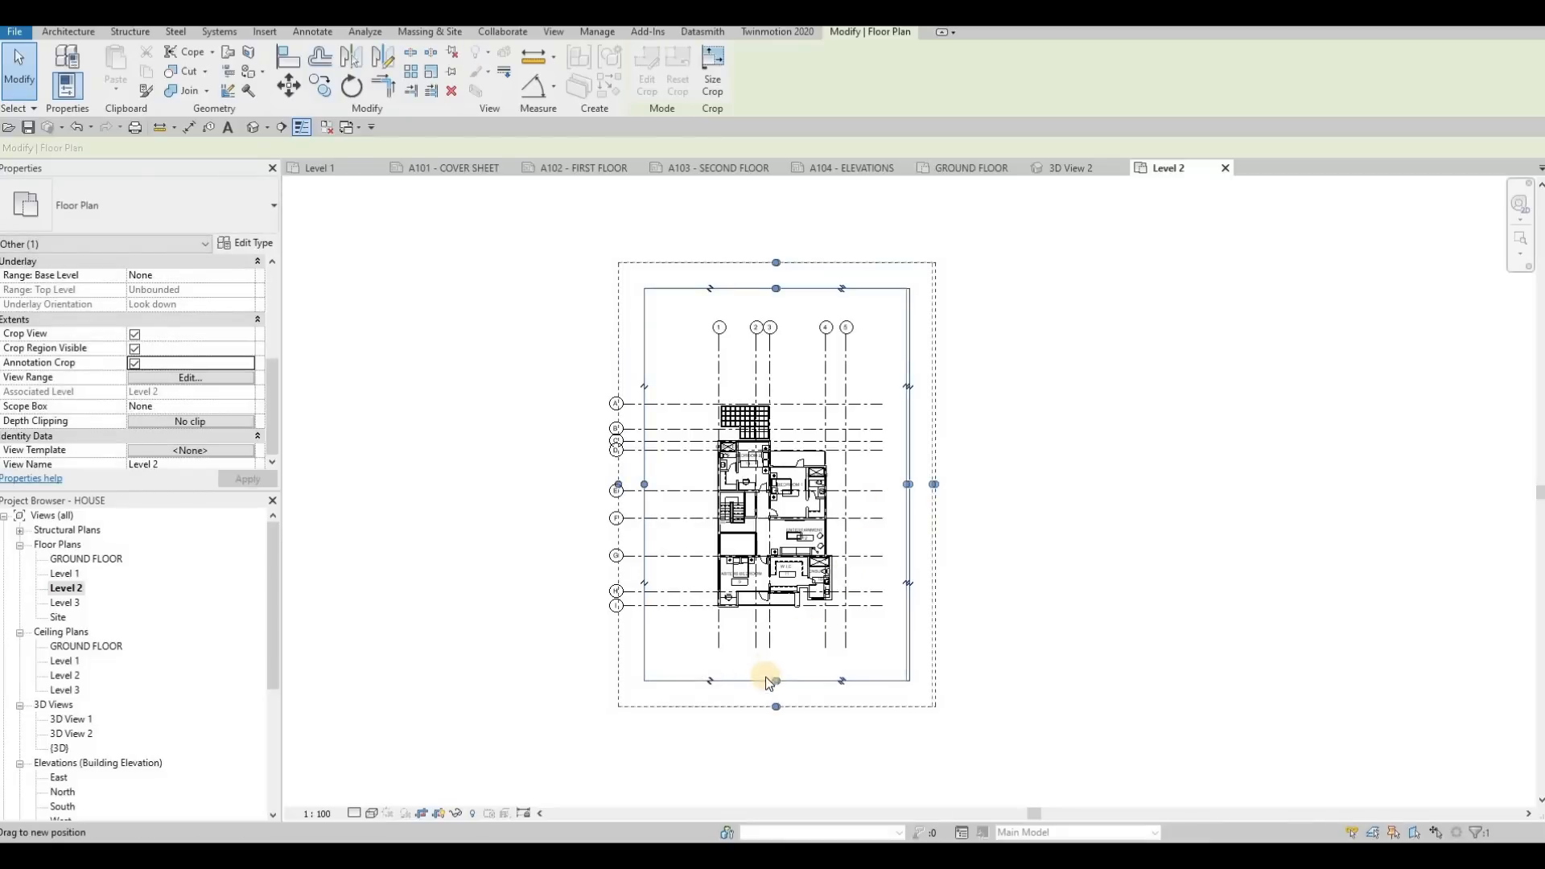
pyautogui.moveTo(776, 681); pyautogui.dragTo(769, 652)
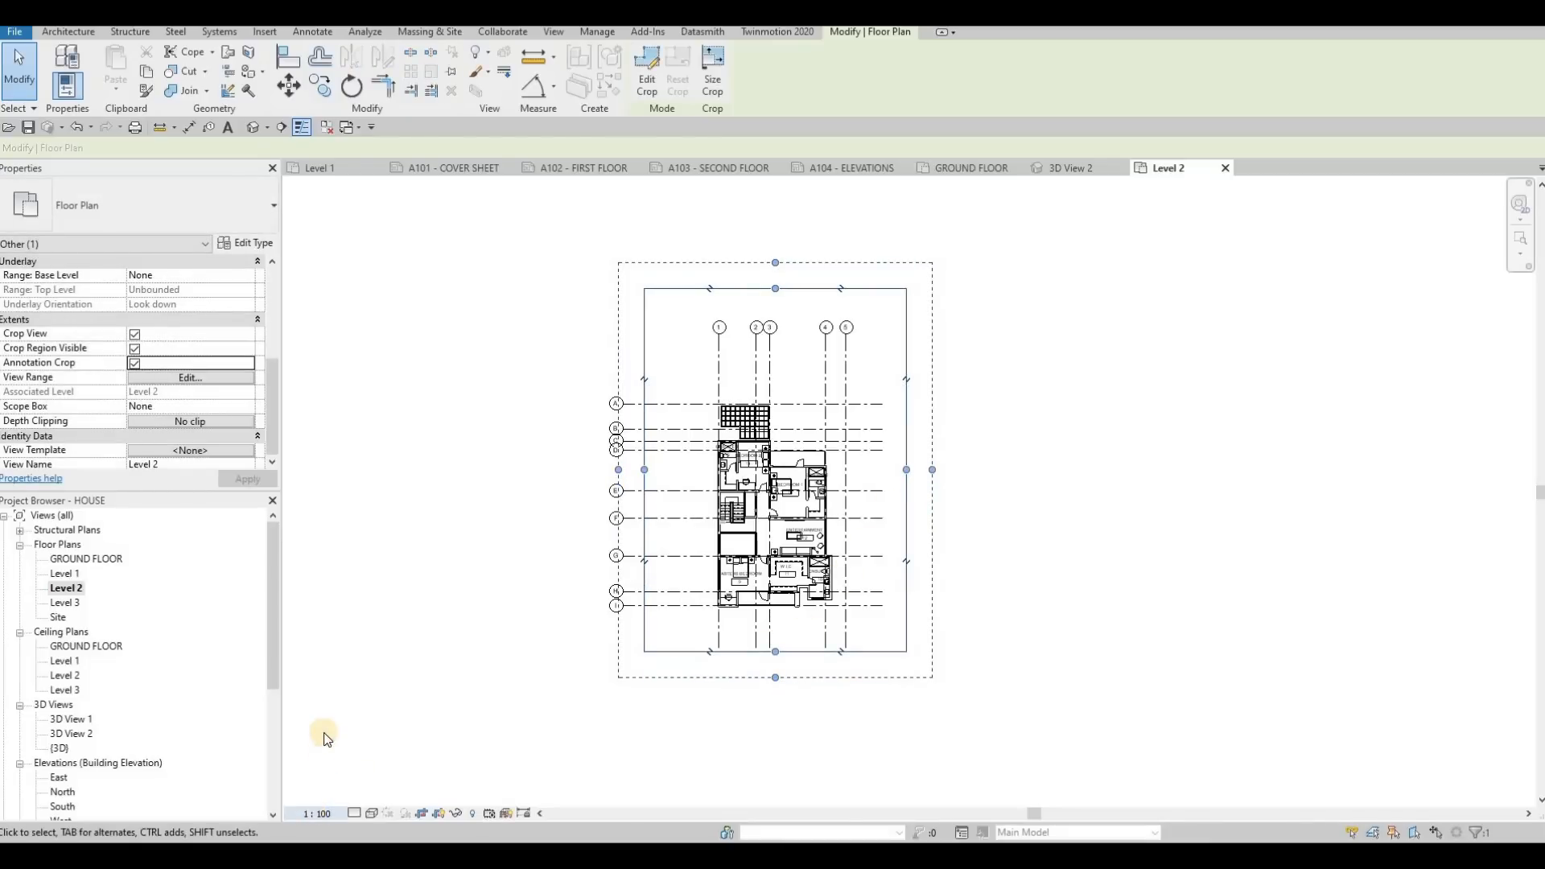
pyautogui.click(316, 814)
pyautogui.click(326, 690)
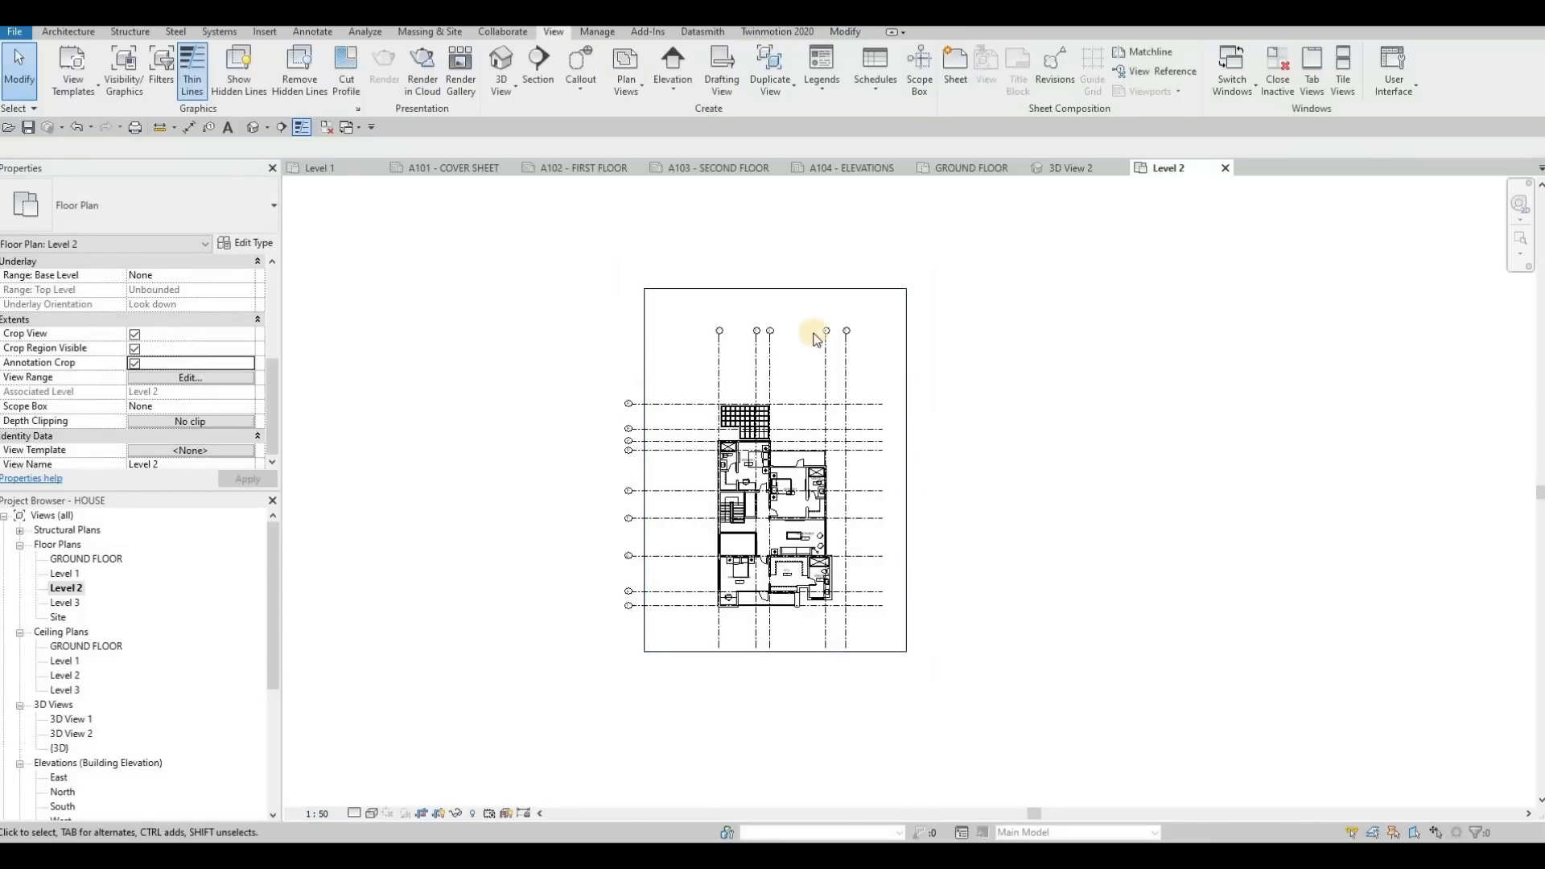
# Tighten all four edges of the Level 2 crop region around the plan and clear the selection
pyautogui.moveTo(775, 288); pyautogui.dragTo(775, 350)
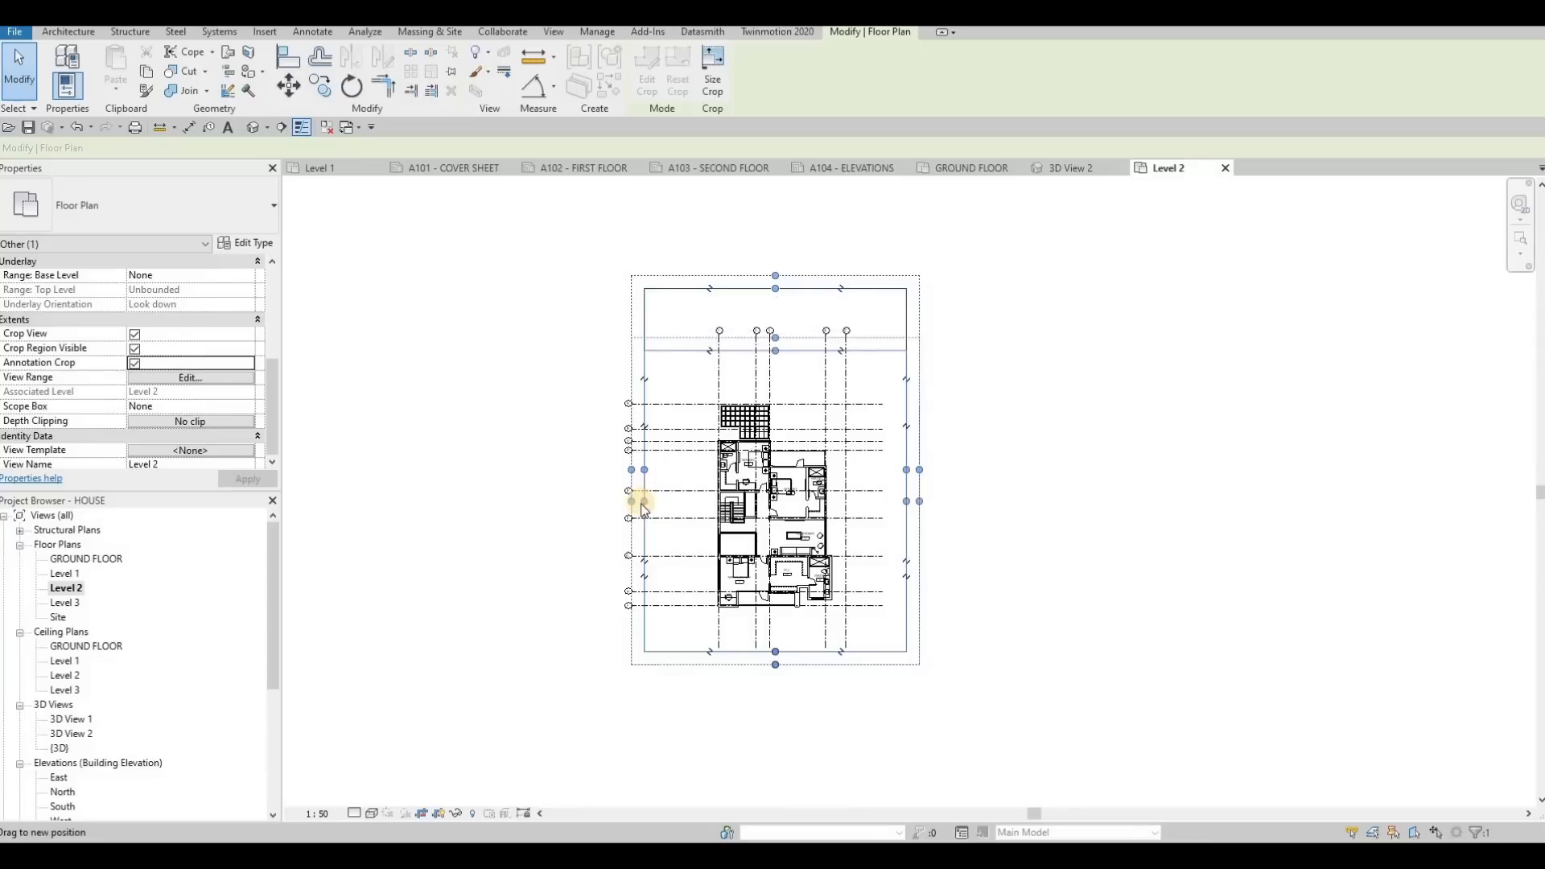
pyautogui.moveTo(680, 504); pyautogui.dragTo(682, 505)
pyautogui.moveTo(908, 502); pyautogui.dragTo(879, 505)
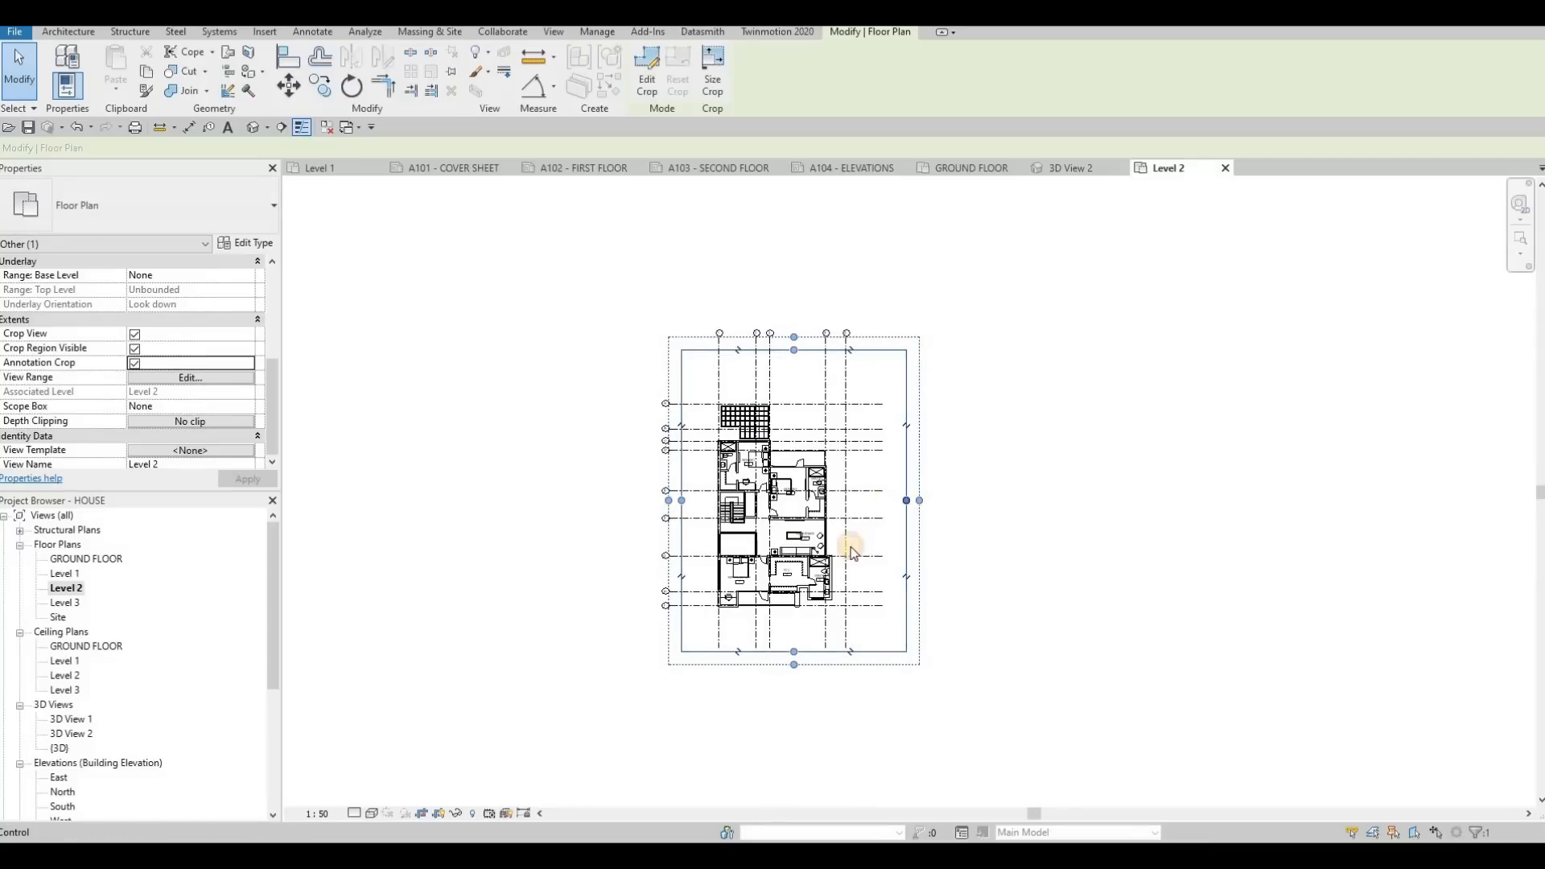
pyautogui.moveTo(787, 656); pyautogui.dragTo(757, 631)
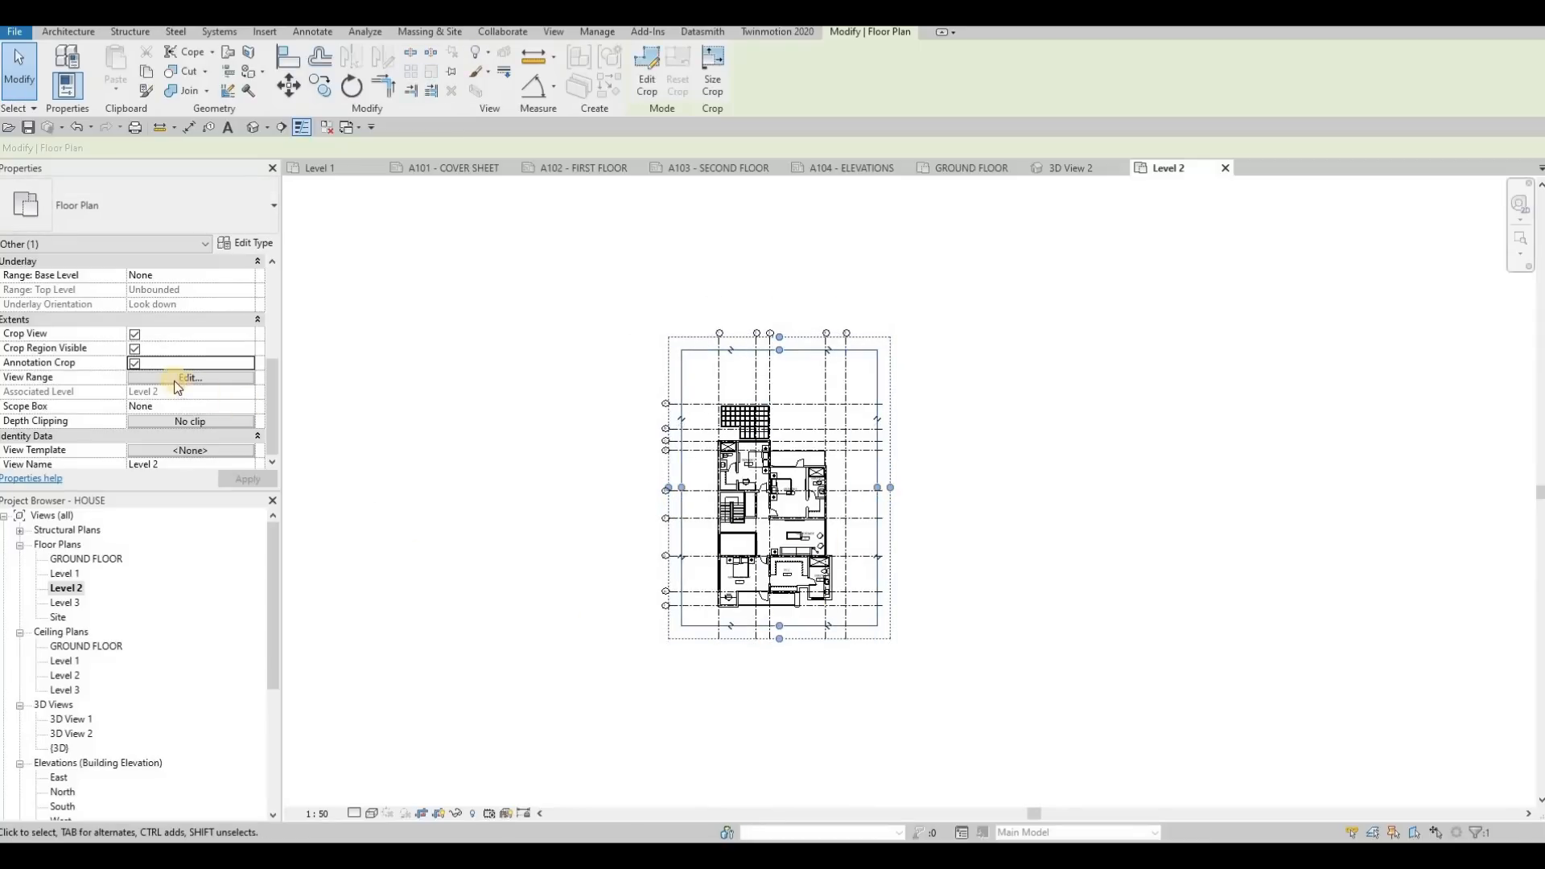
pyautogui.press('Escape')
pyautogui.press('Escape')
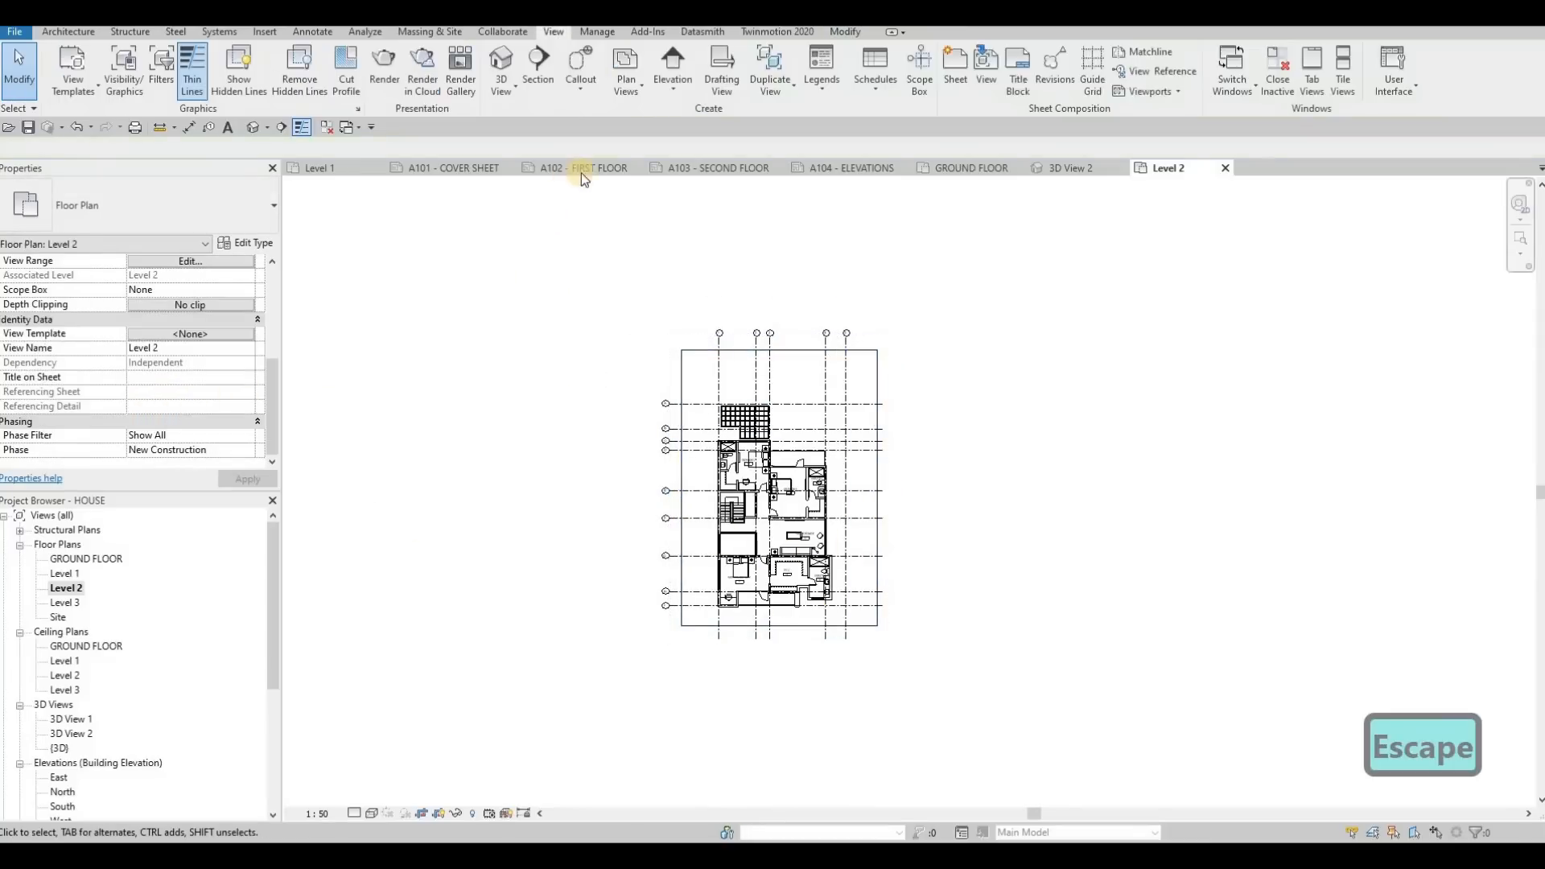
# Place the Level 2 floor plan on the left part of the A103 - SECOND FLOOR sheet, inside the title block border
pyautogui.click(593, 166)
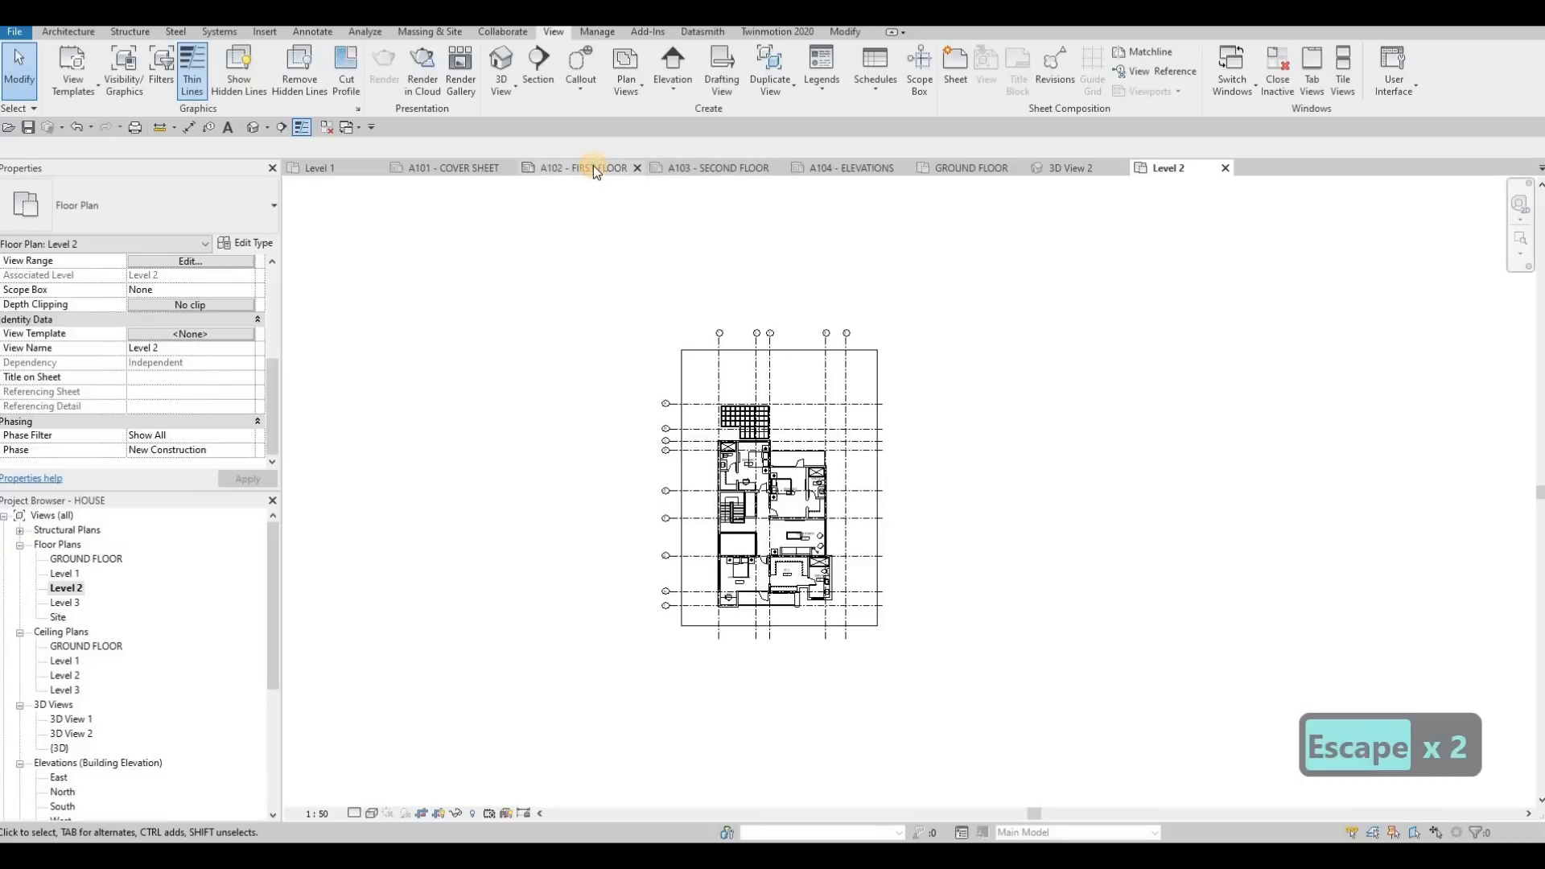
pyautogui.click(680, 171)
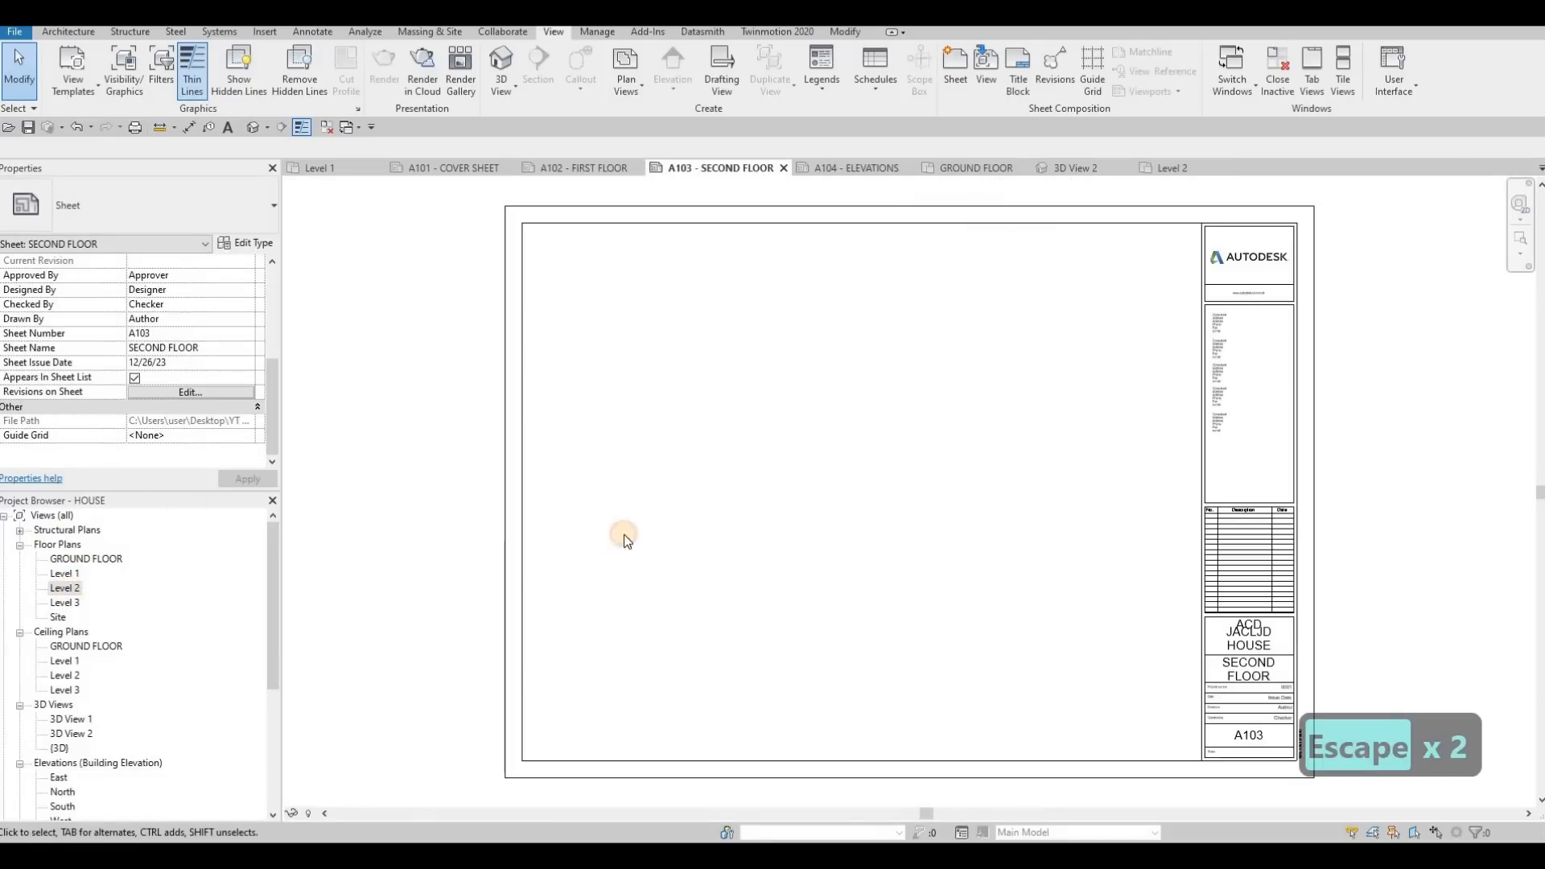
pyautogui.moveTo(624, 534); pyautogui.dragTo(699, 518)
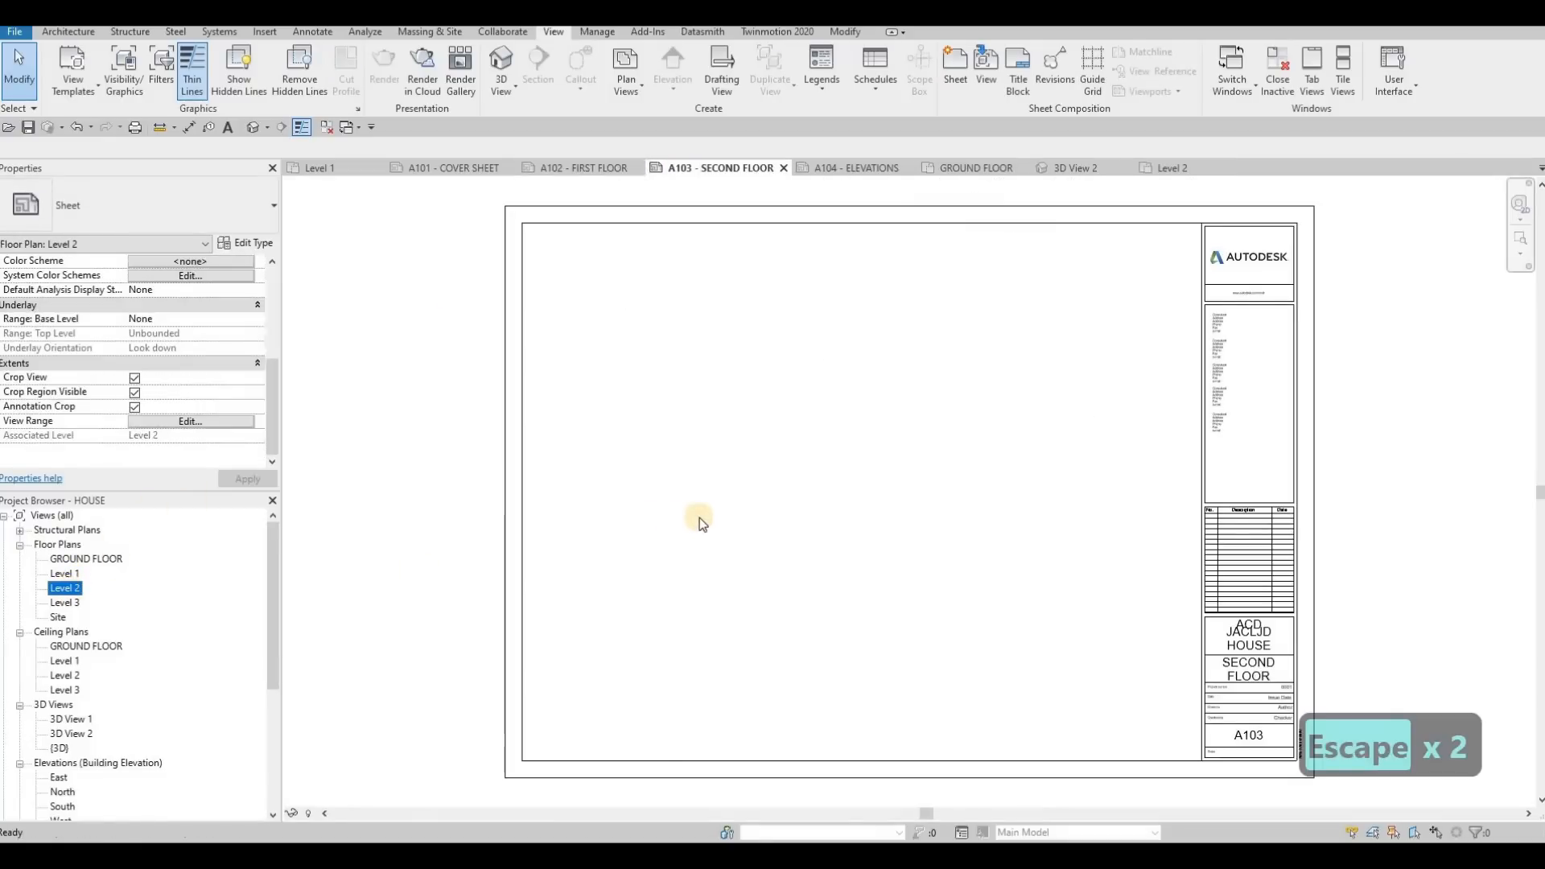
pyautogui.click(677, 561)
# Set the Level 2 viewport's Title on Sheet to SECOND FLOOR, apply it, and clear the selection
pyautogui.scroll(-2, 202, 418)
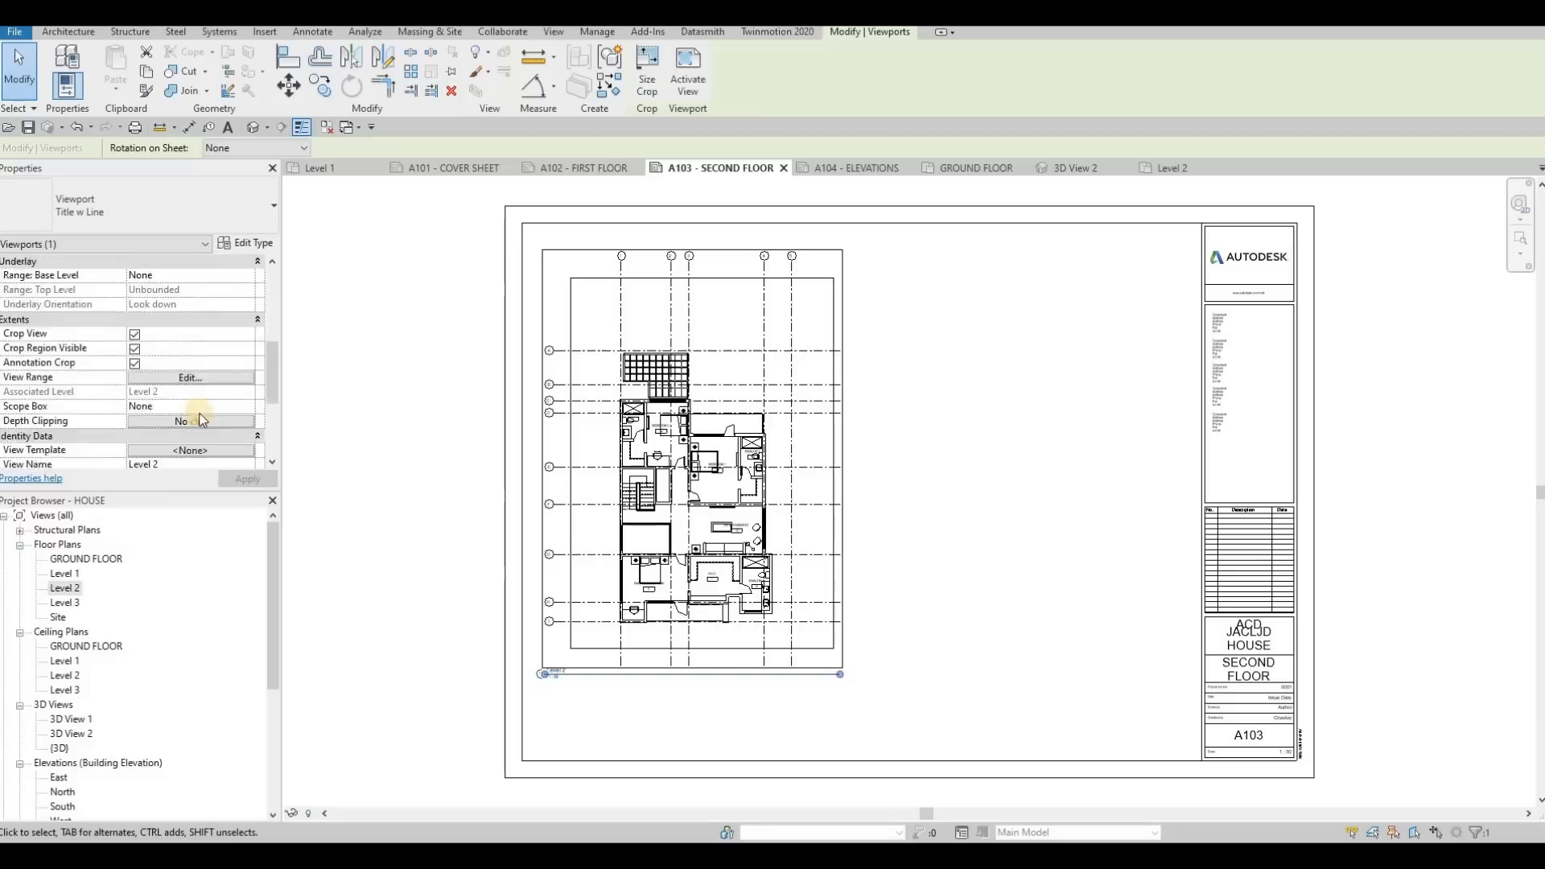
pyautogui.scroll(-3, 201, 419)
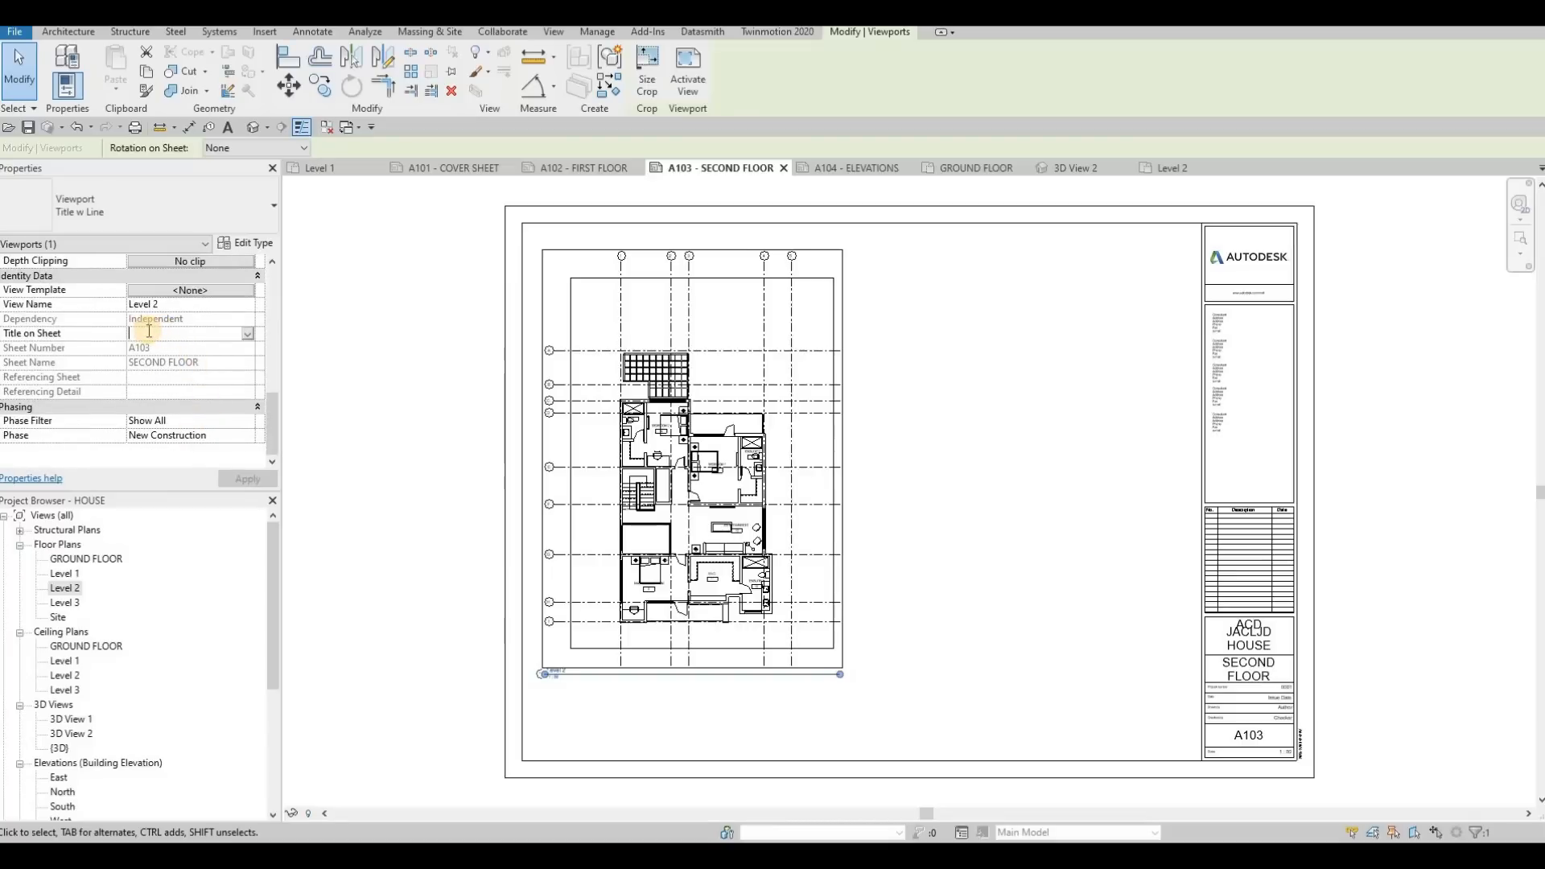
pyautogui.click(149, 331)
pyautogui.write('SECOND')
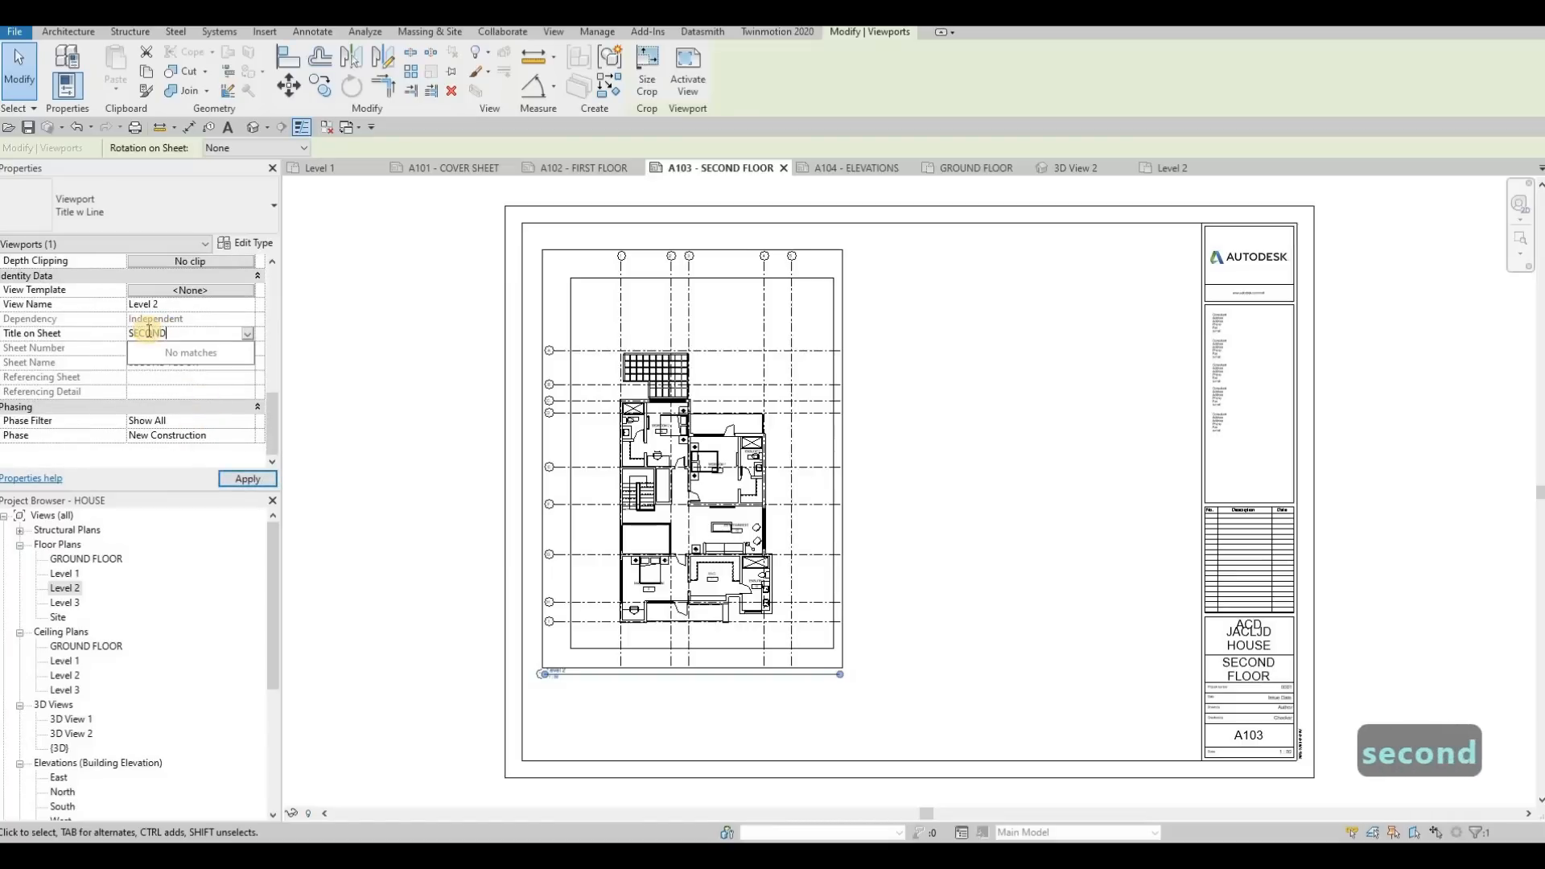
pyautogui.write(' FLOOR')
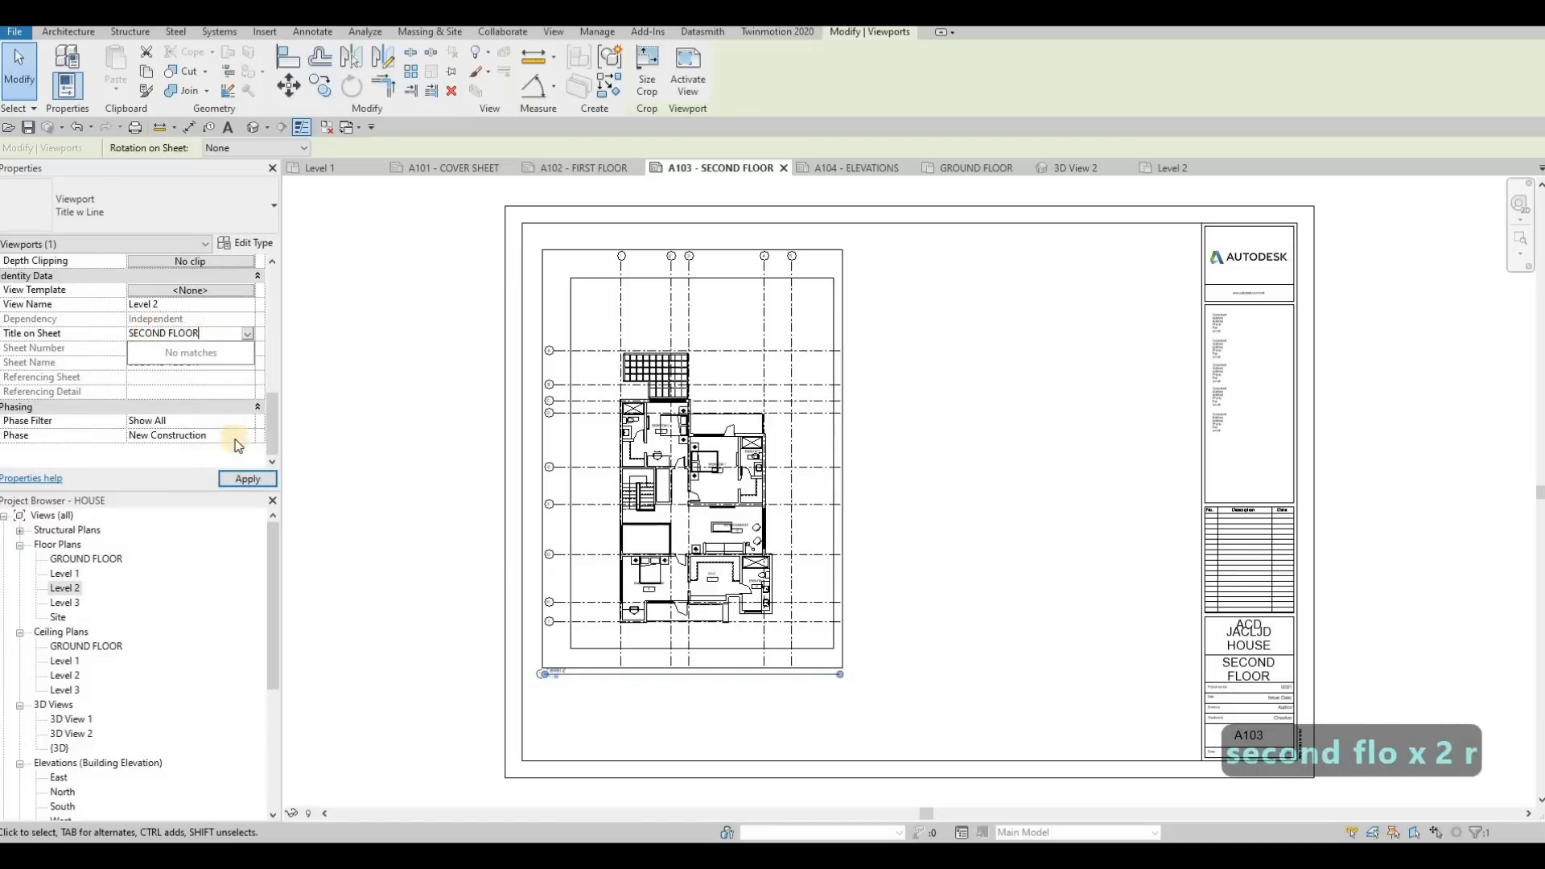
pyautogui.click(236, 479)
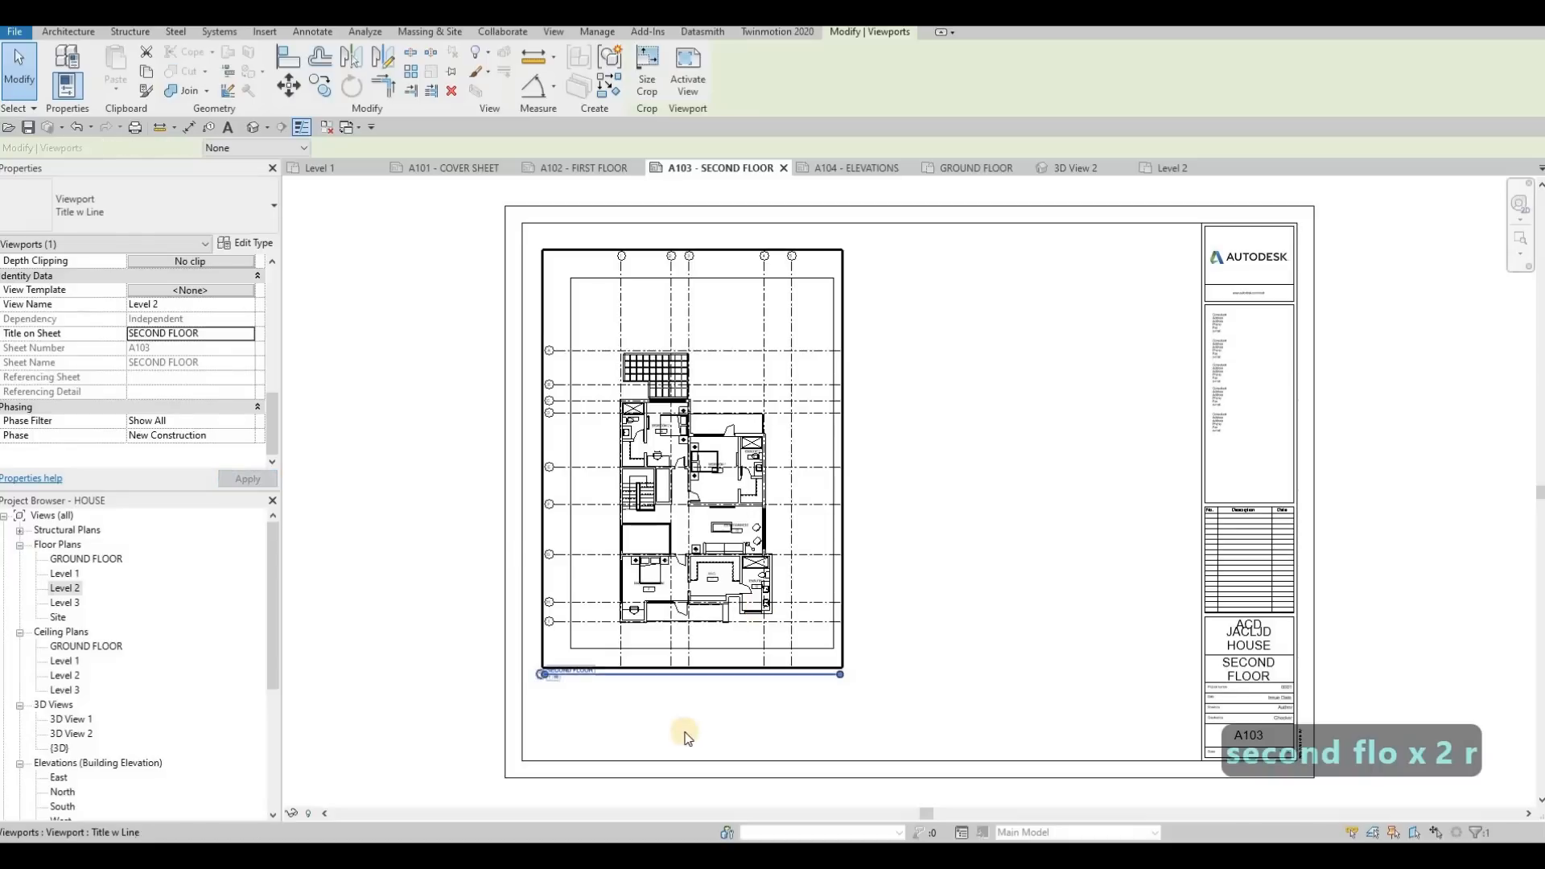
pyautogui.press('Escape')
pyautogui.scroll(3, 692, 716)
pyautogui.scroll(-4, 731, 631)
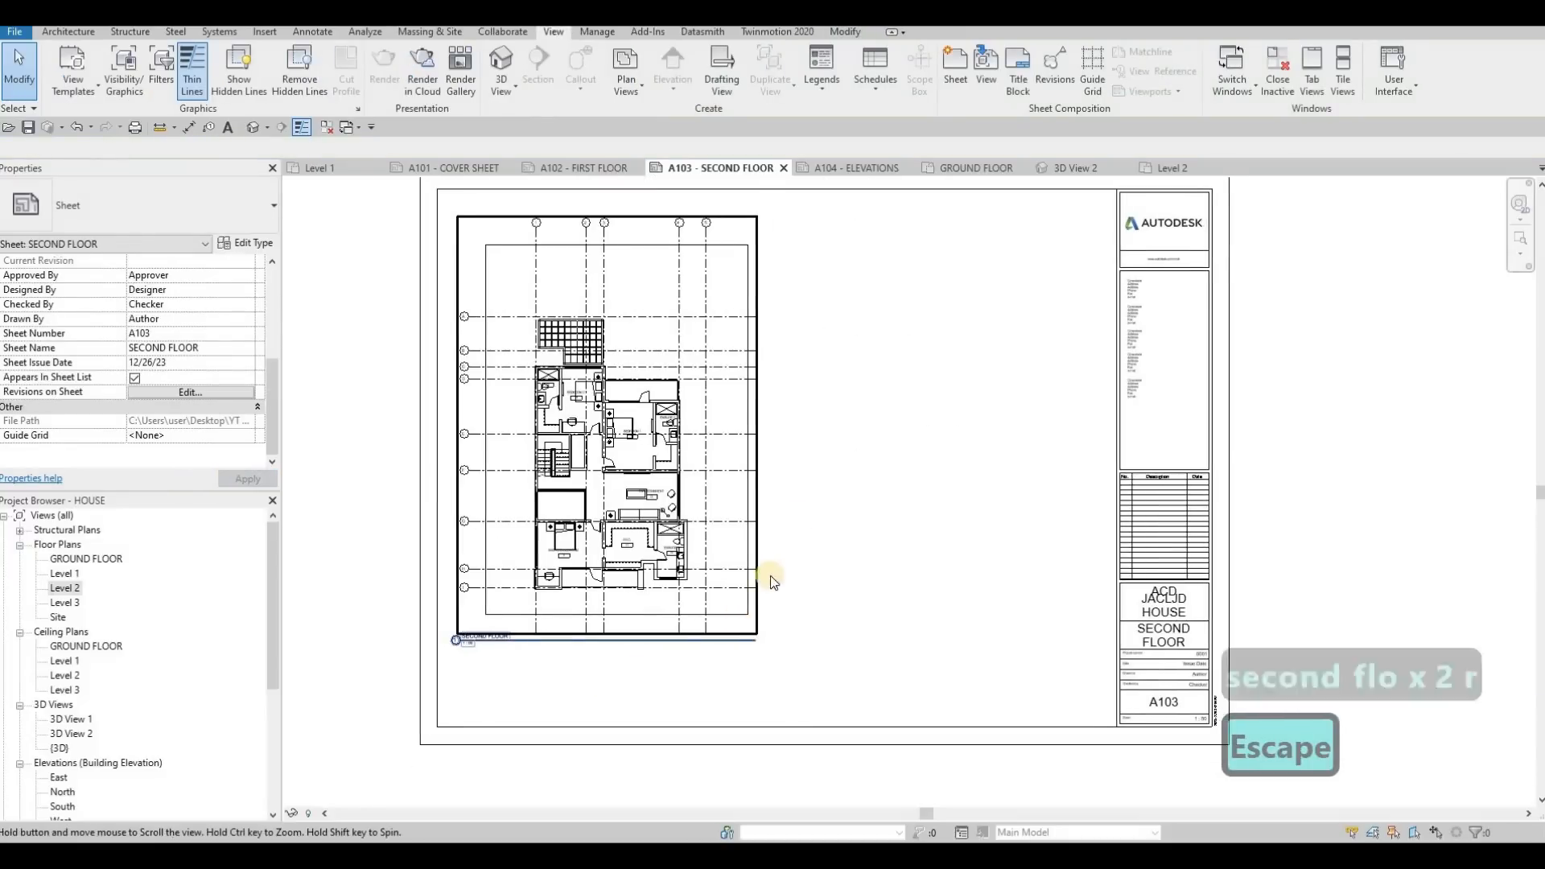
pyautogui.press('Escape')
# Shorten the SECOND FLOOR viewport's title line on sheet A103 so it ends just past the title text
pyautogui.scroll(1, 765, 638)
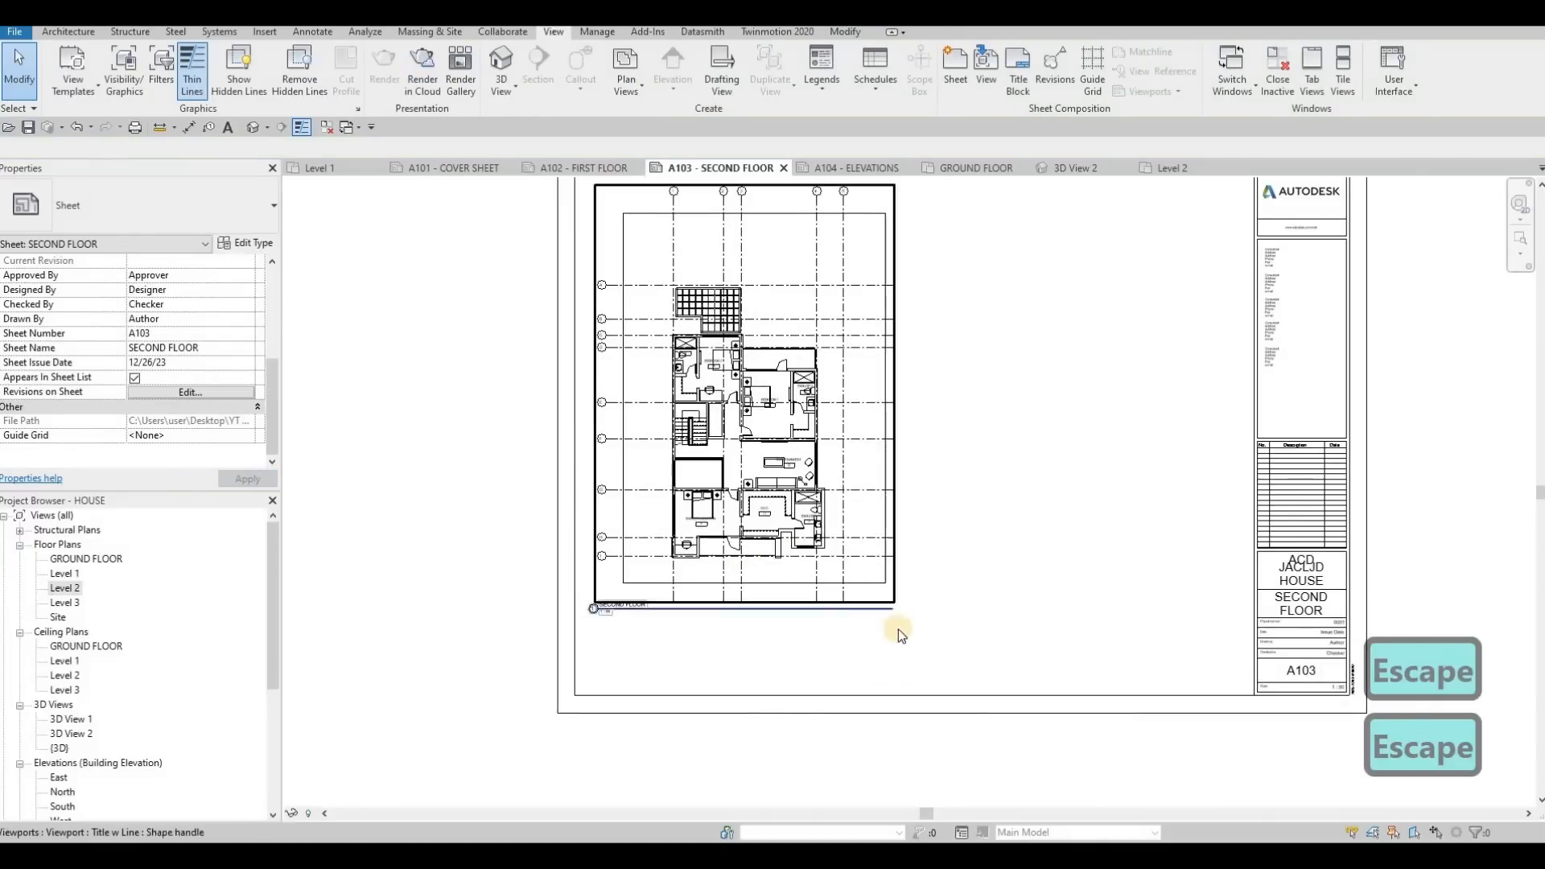
pyautogui.scroll(2, 821, 625)
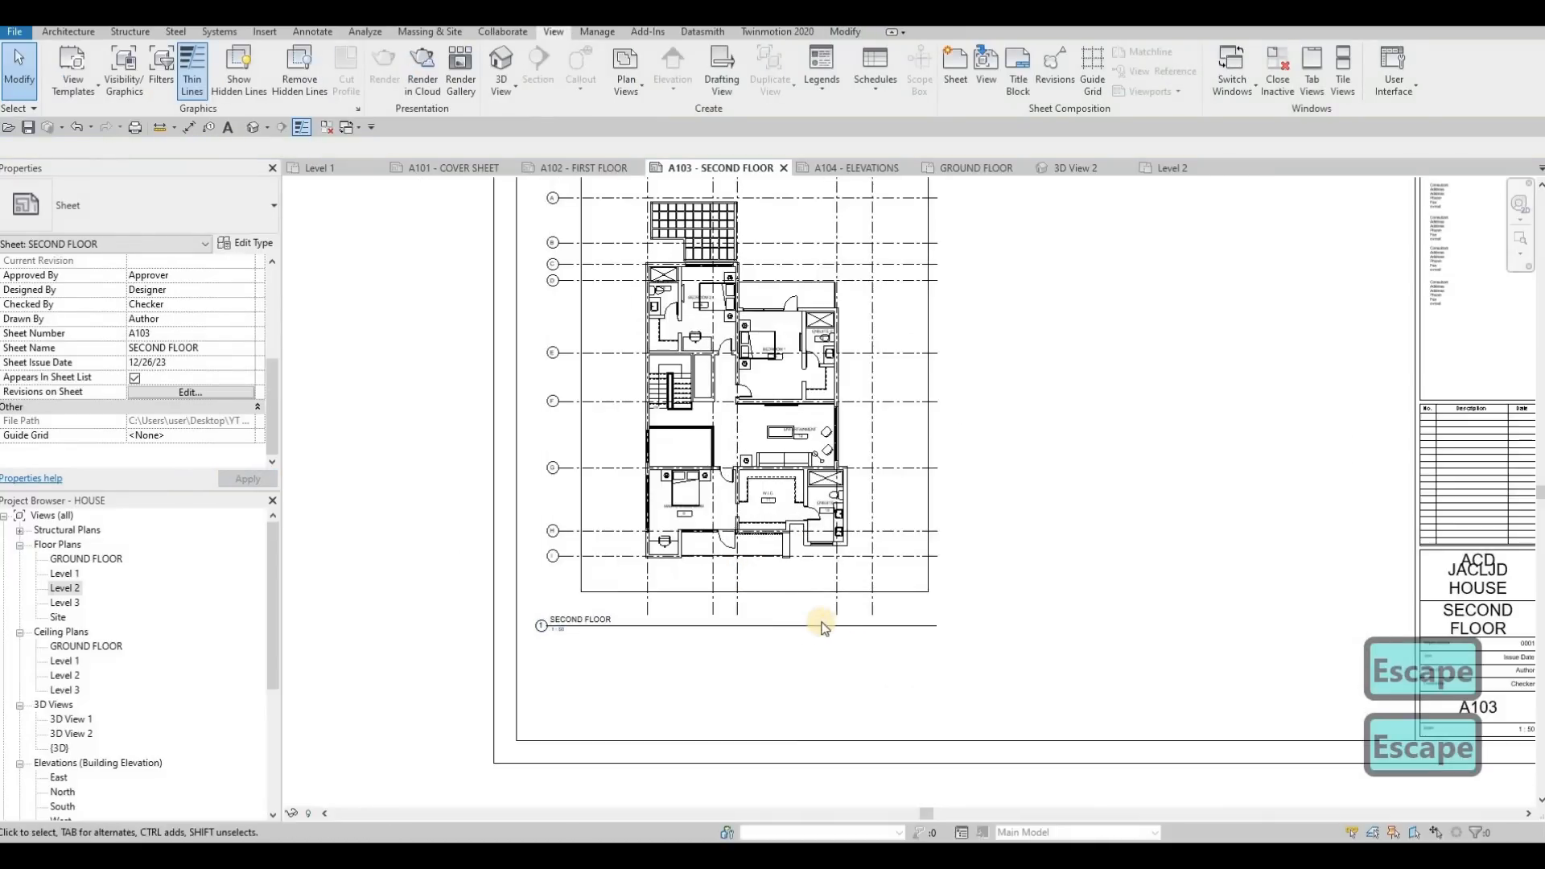
pyautogui.click(730, 620)
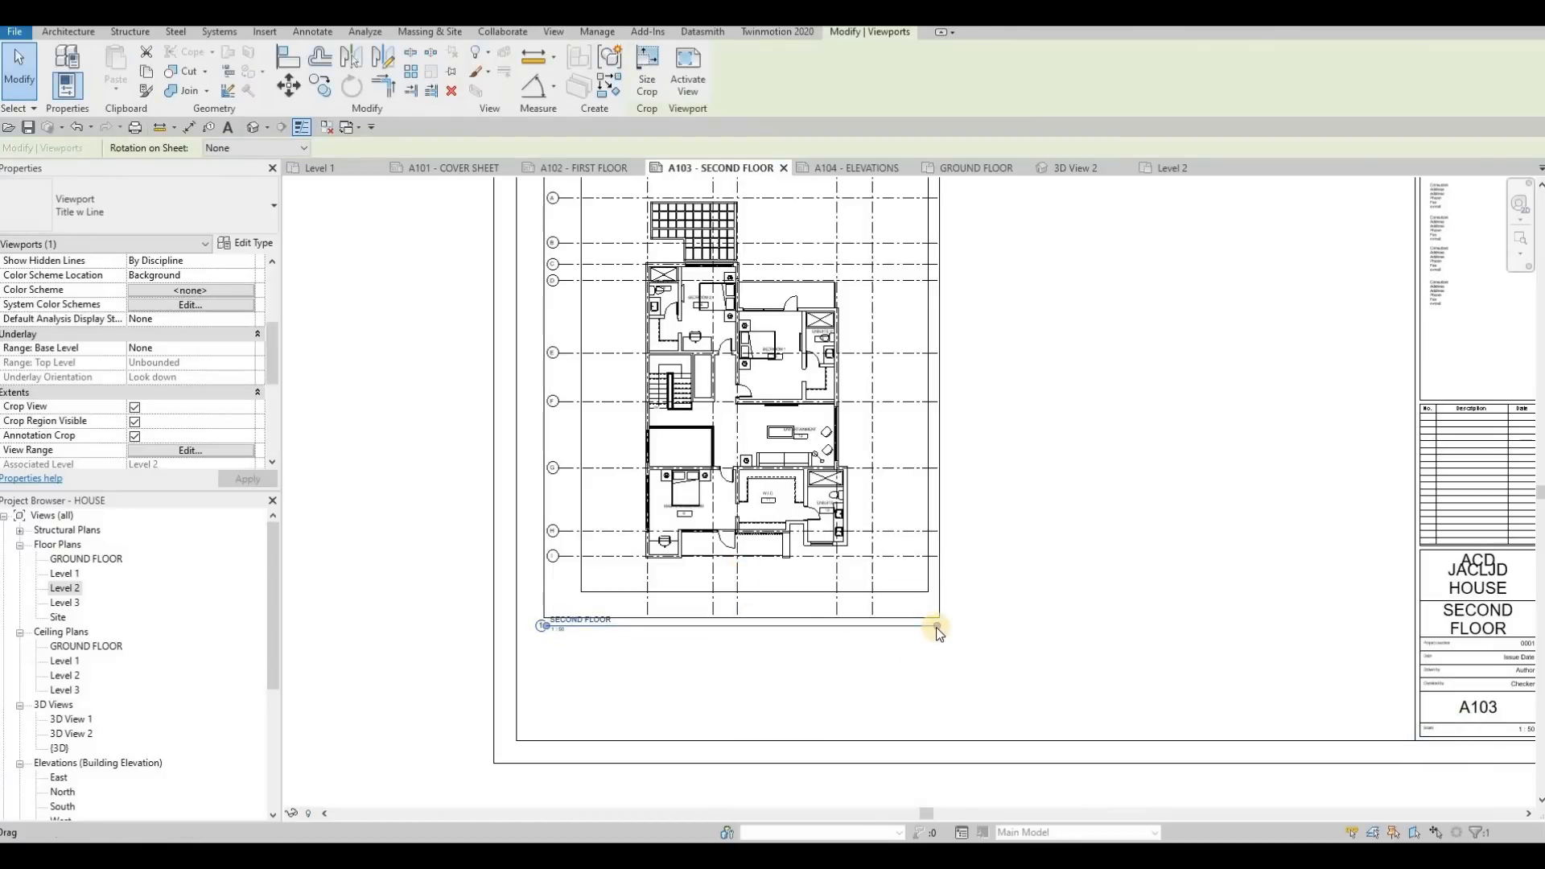
pyautogui.press('Escape')
pyautogui.press('Escape')
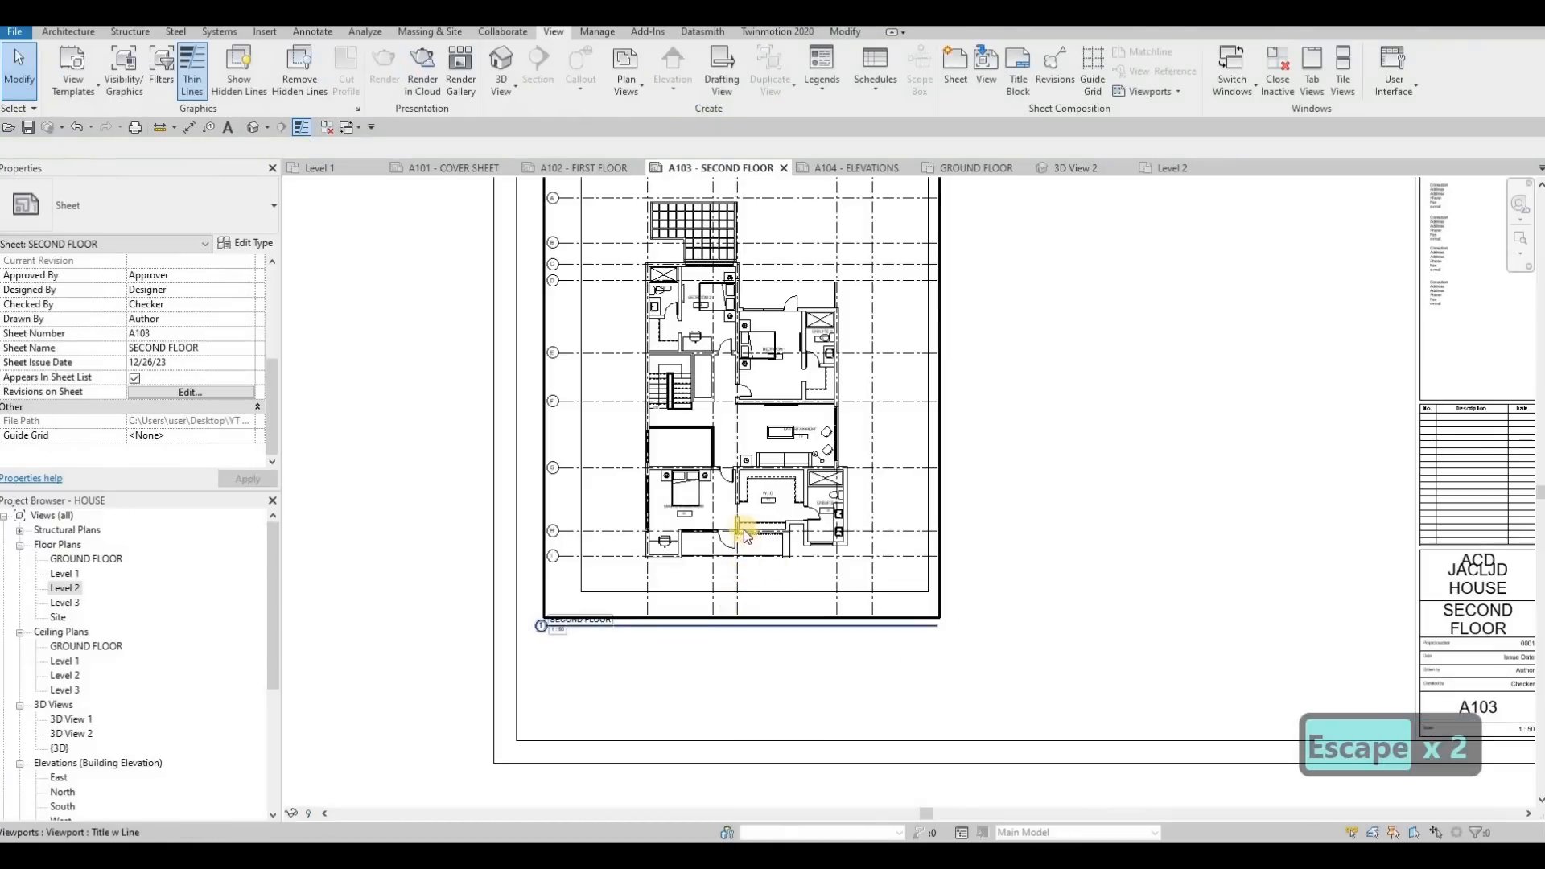
pyautogui.click(894, 598)
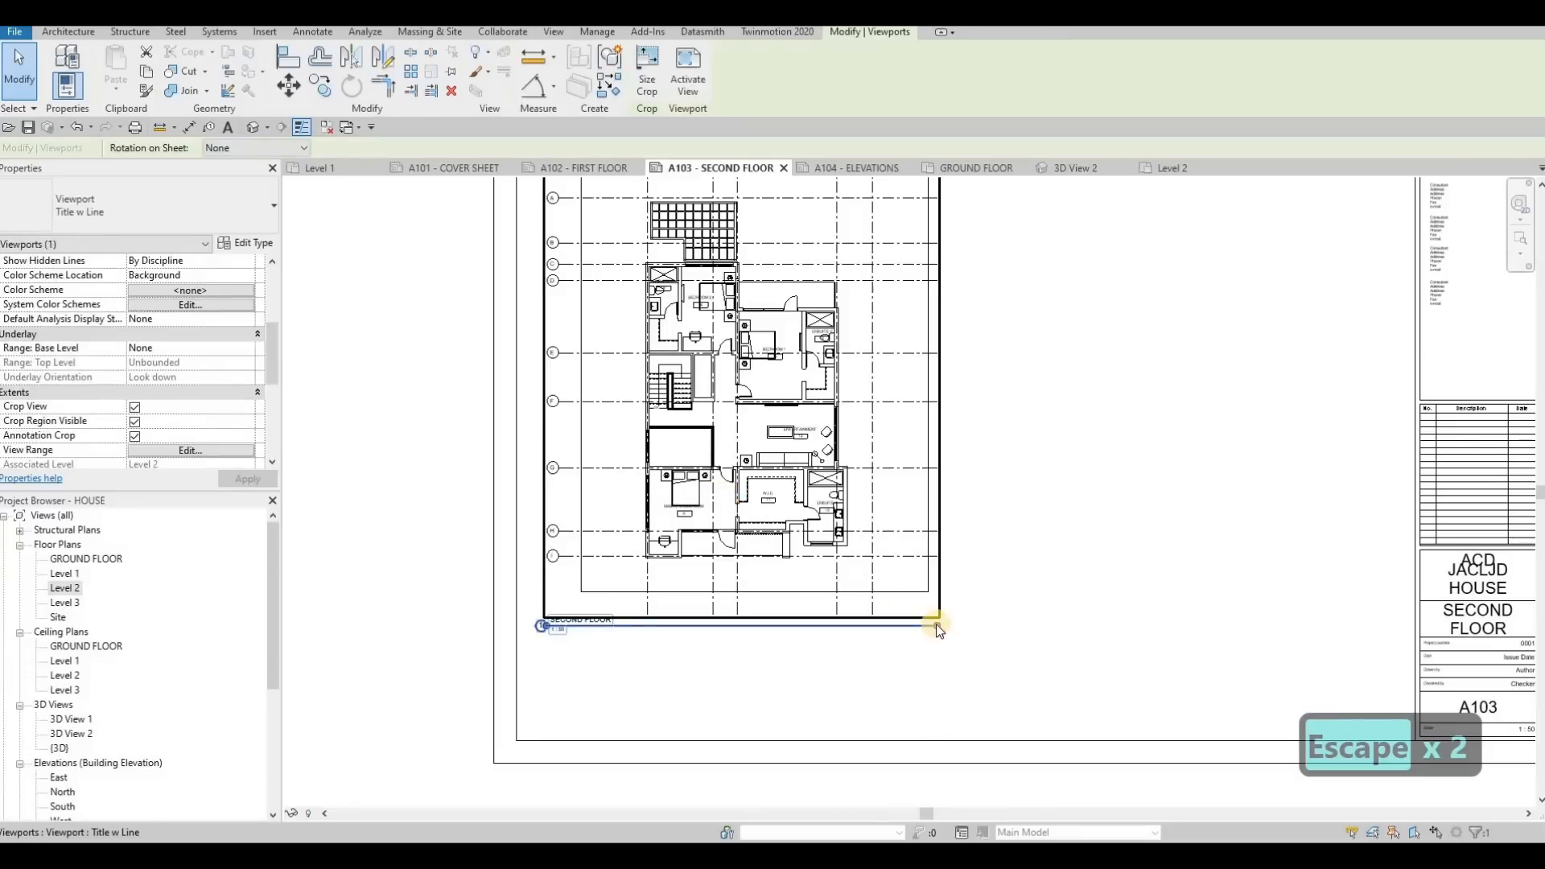
pyautogui.moveTo(621, 627); pyautogui.dragTo(617, 626)
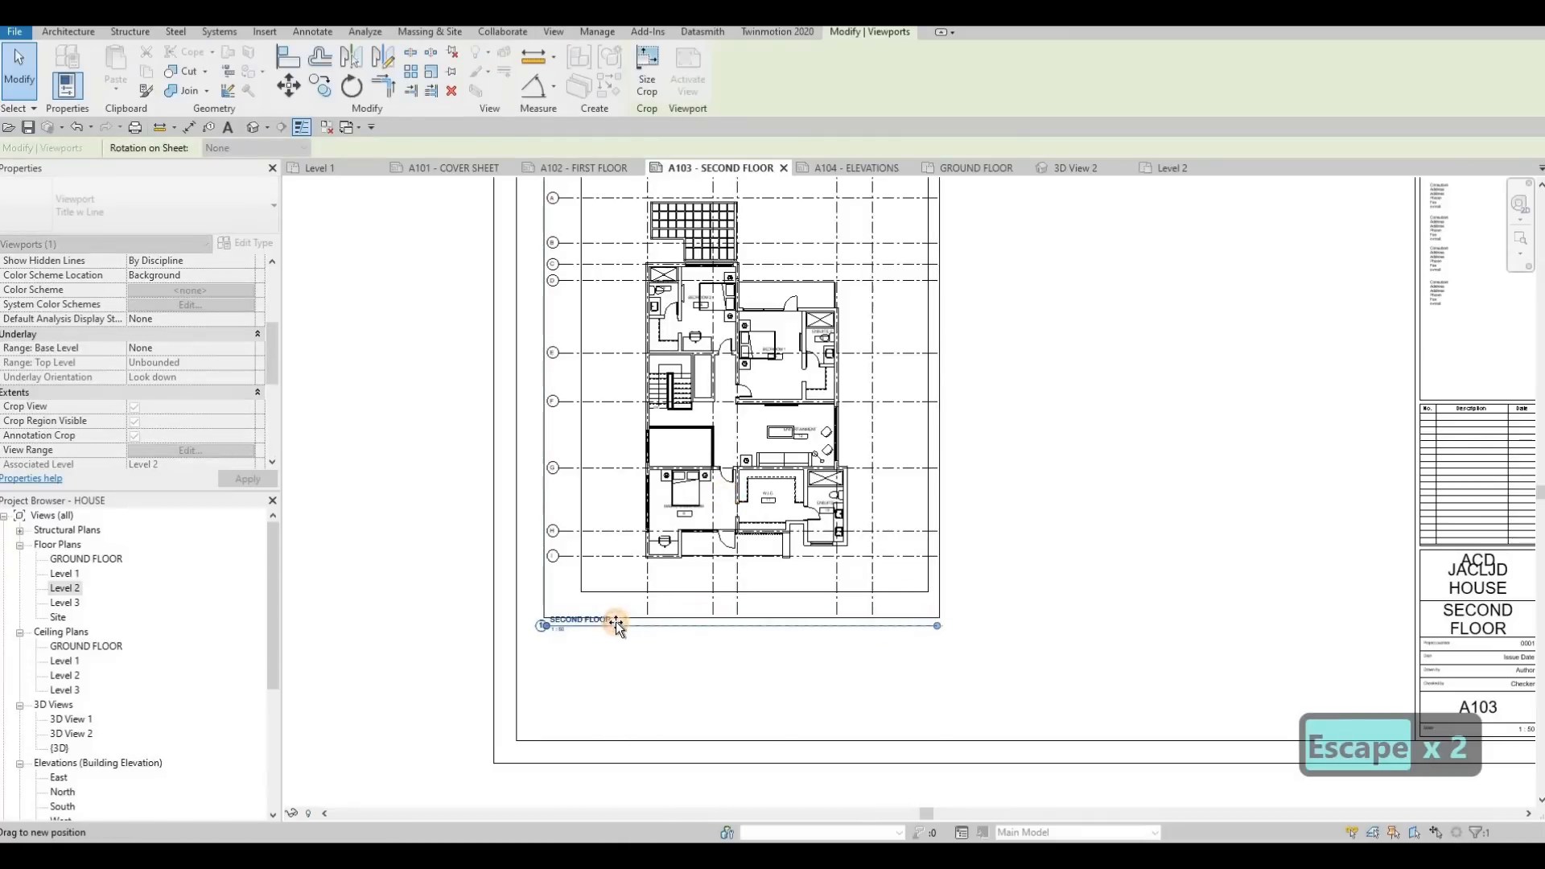
pyautogui.moveTo(692, 569)
pyautogui.mouseDown()
pyautogui.moveTo(708, 490)
pyautogui.moveTo(701, 579)
pyautogui.mouseUp()
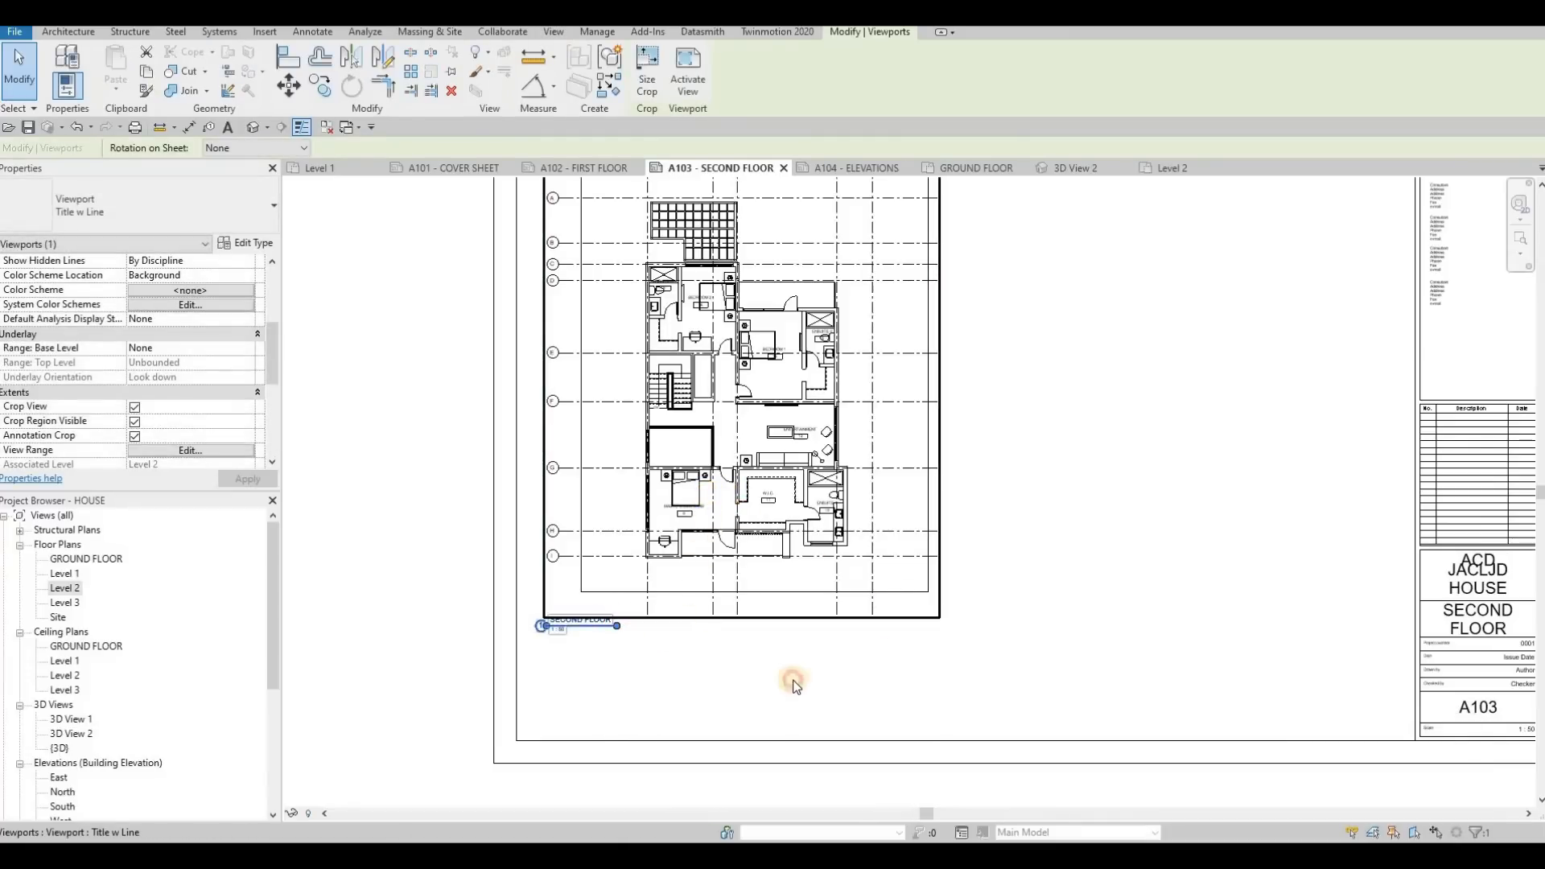
# Move the SECOND FLOOR view title slightly down and inward, clear of the viewport's lower edge, and clear the selection
pyautogui.click(659, 634)
pyautogui.click(589, 625)
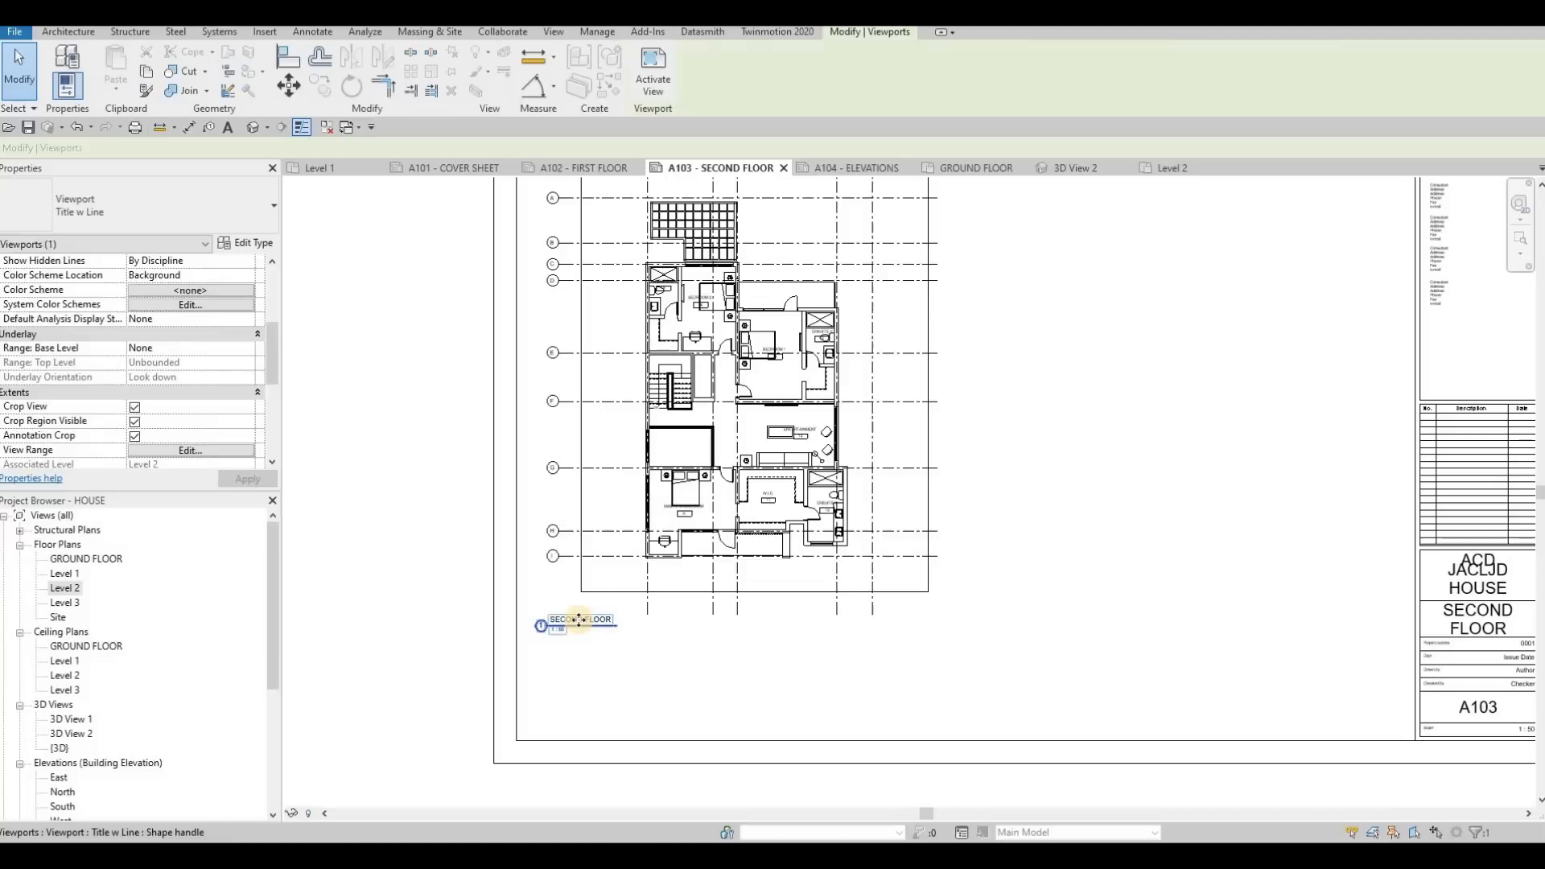
pyautogui.moveTo(589, 626); pyautogui.dragTo(592, 614)
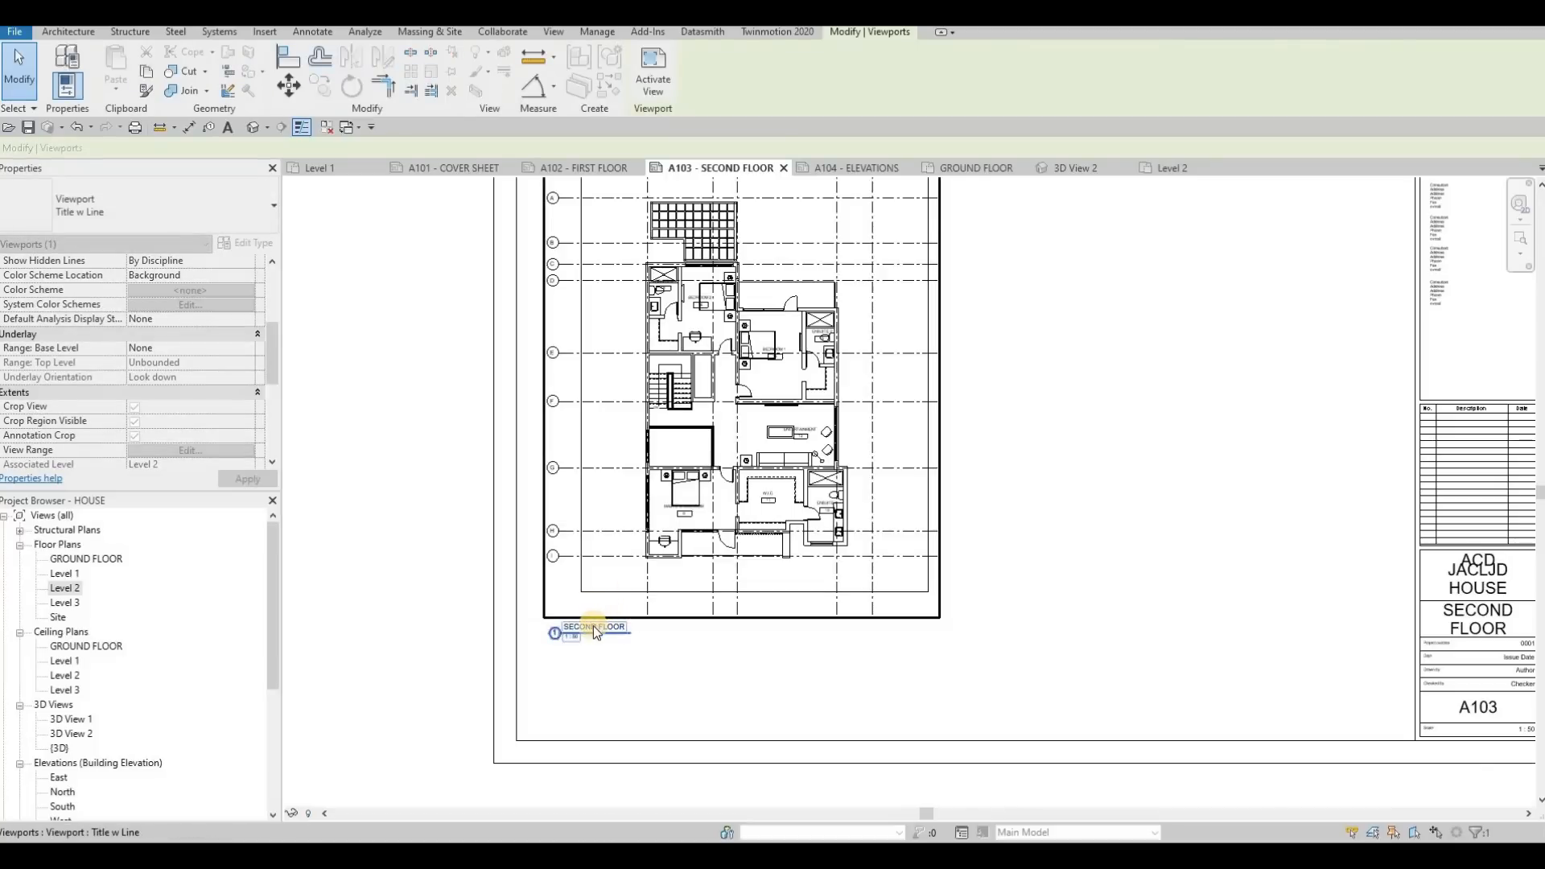
pyautogui.press('Escape')
pyautogui.press('Escape')
pyautogui.click(610, 656)
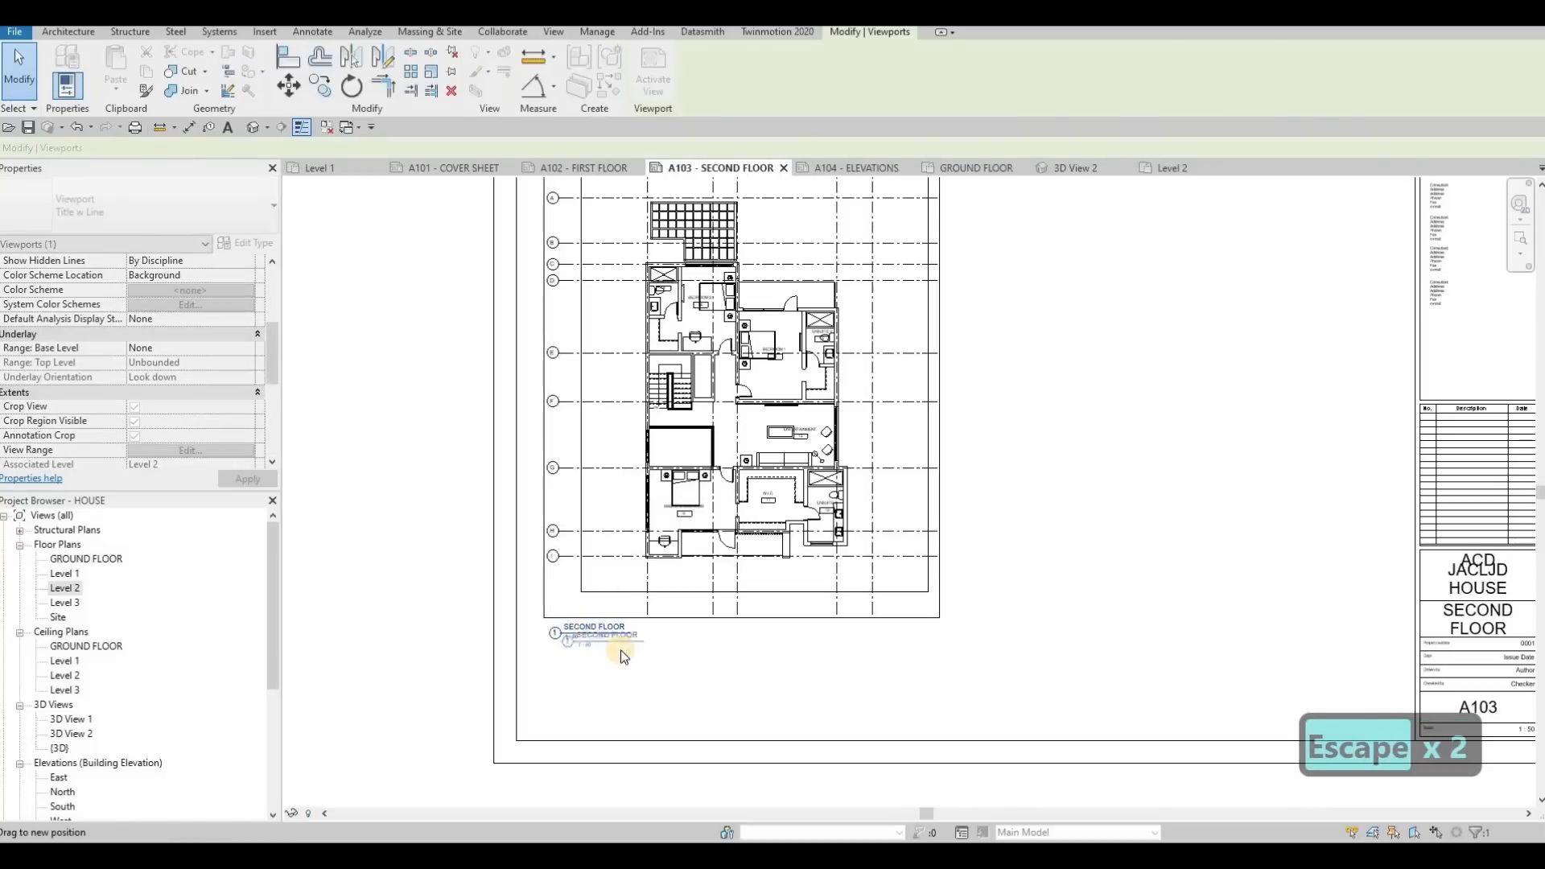
pyautogui.press('Escape')
pyautogui.press('Escape')
# On the A102 - FIRST FLOOR sheet, shorten the viewport's title line to the width of the FIRST FLOOR text
pyautogui.click(562, 171)
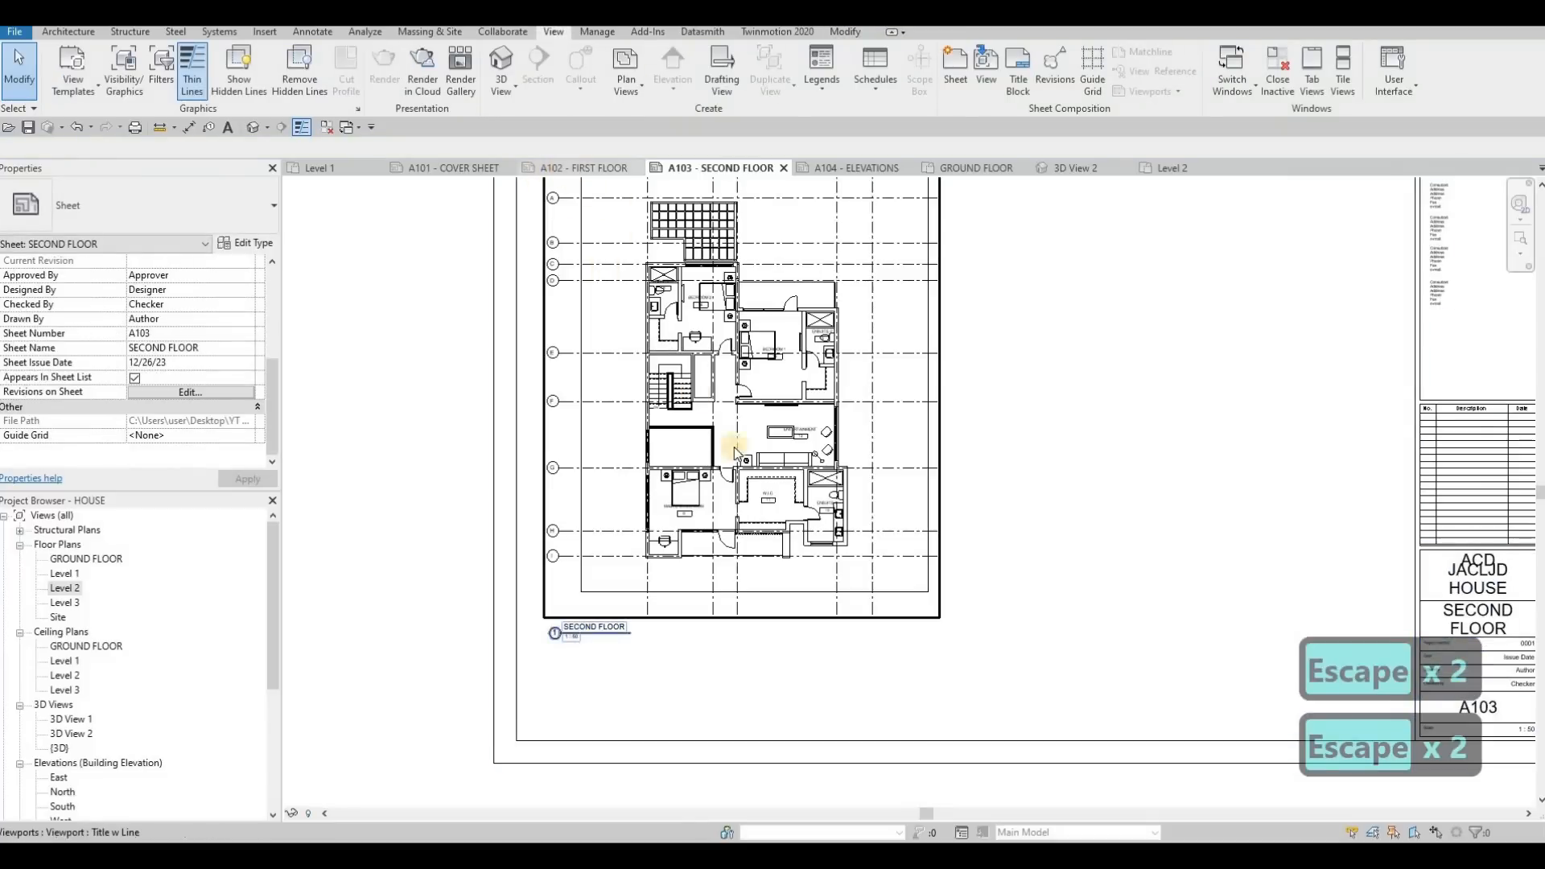
pyautogui.click(1152, 555)
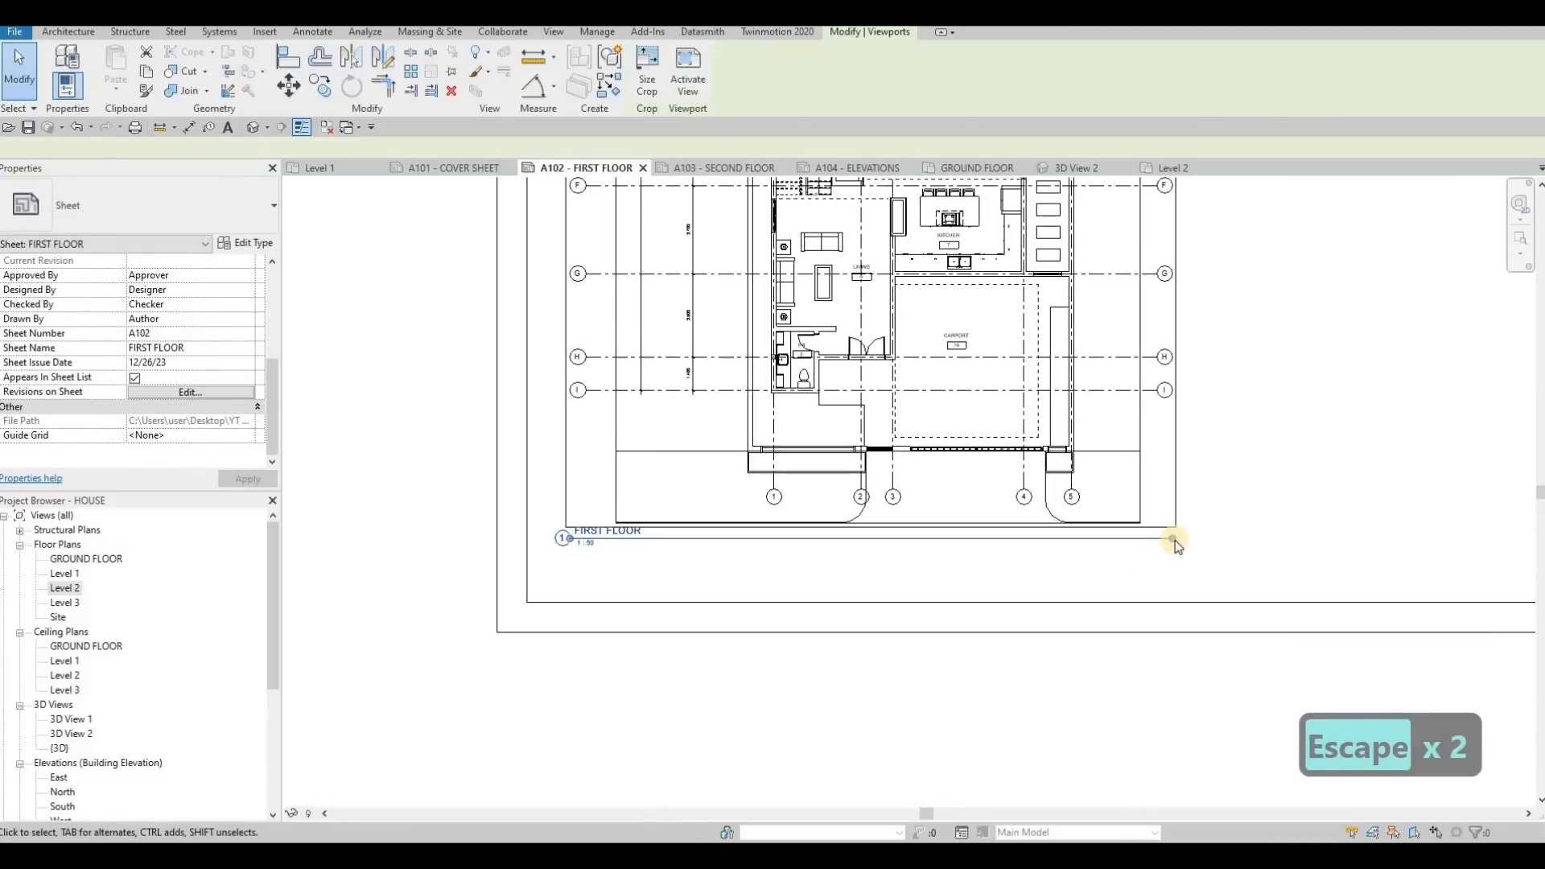
pyautogui.moveTo(644, 562); pyautogui.dragTo(642, 559)
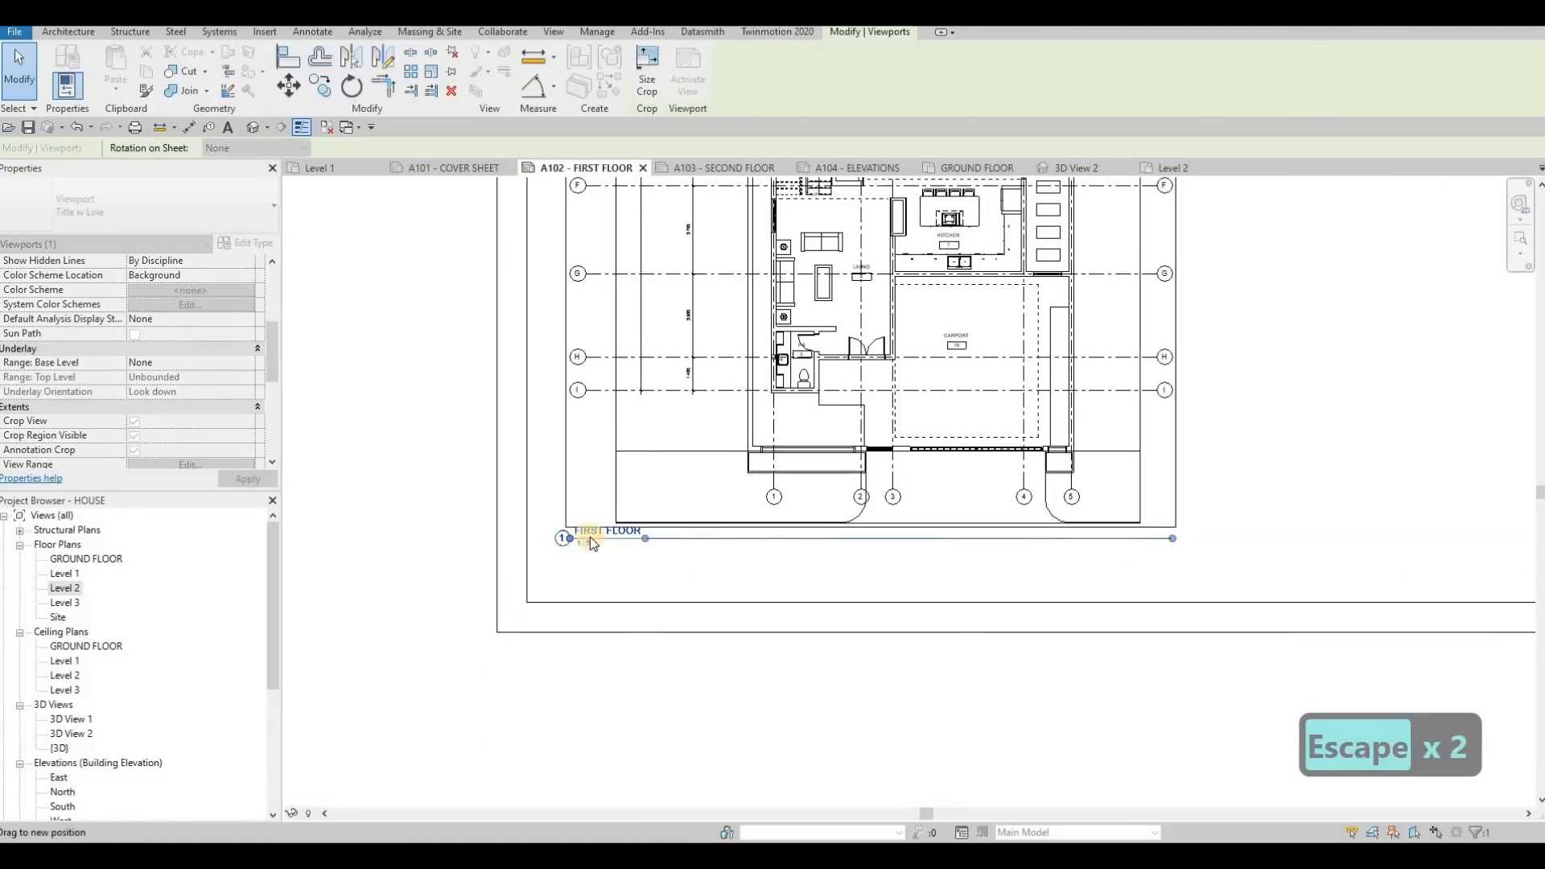
pyautogui.click(604, 532)
pyautogui.press('Escape')
pyautogui.press('Escape')
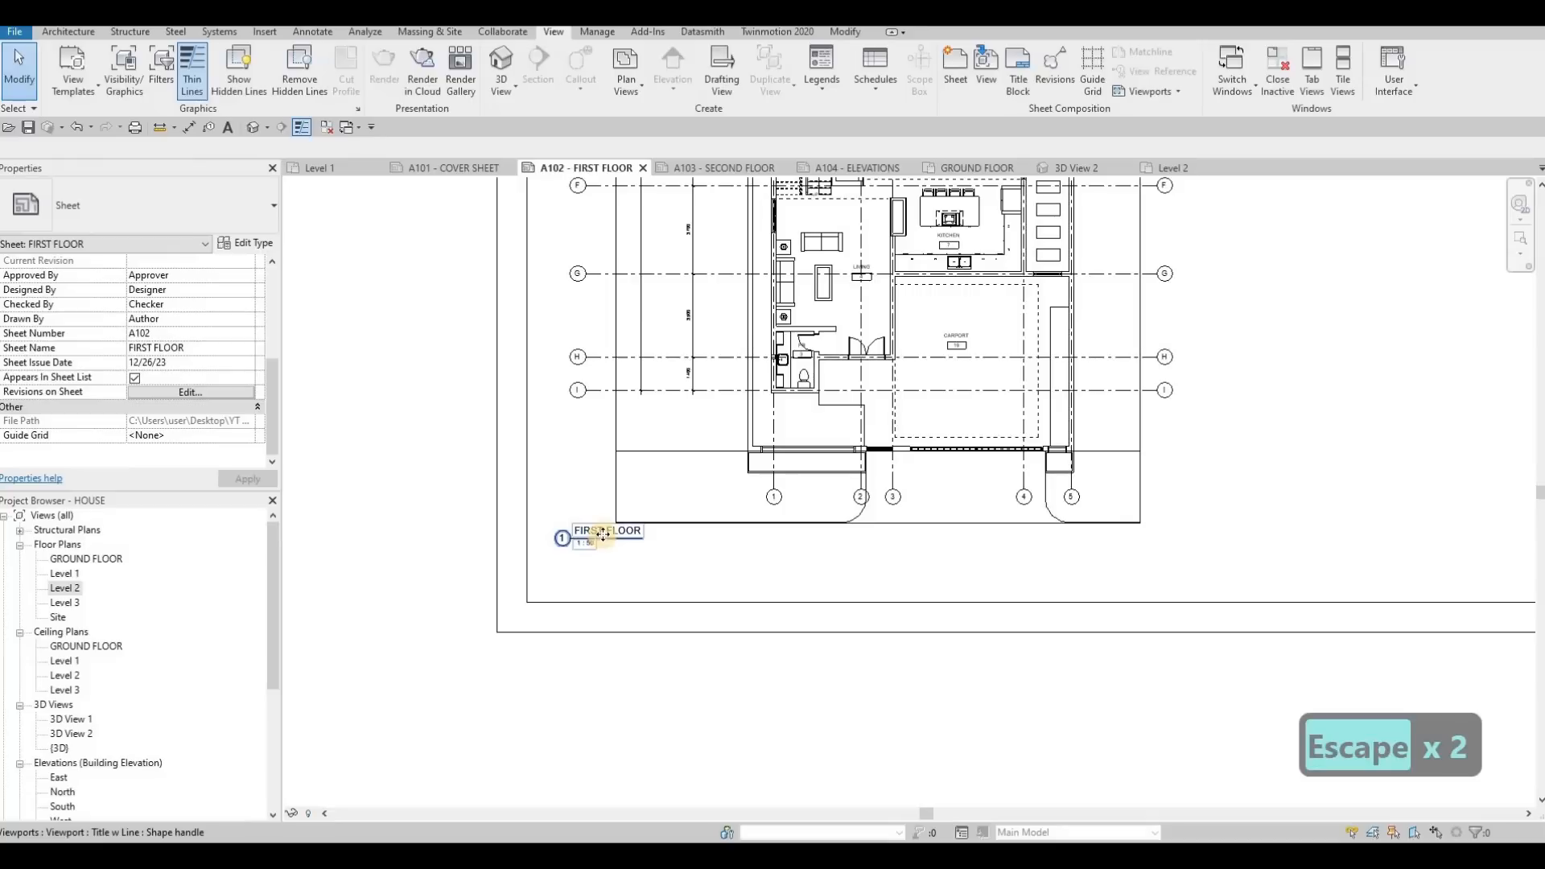
# Move the FIRST FLOOR view title slightly down and inward, below the viewport's lower edge, and clear the selection
pyautogui.moveTo(631, 544); pyautogui.dragTo(650, 554)
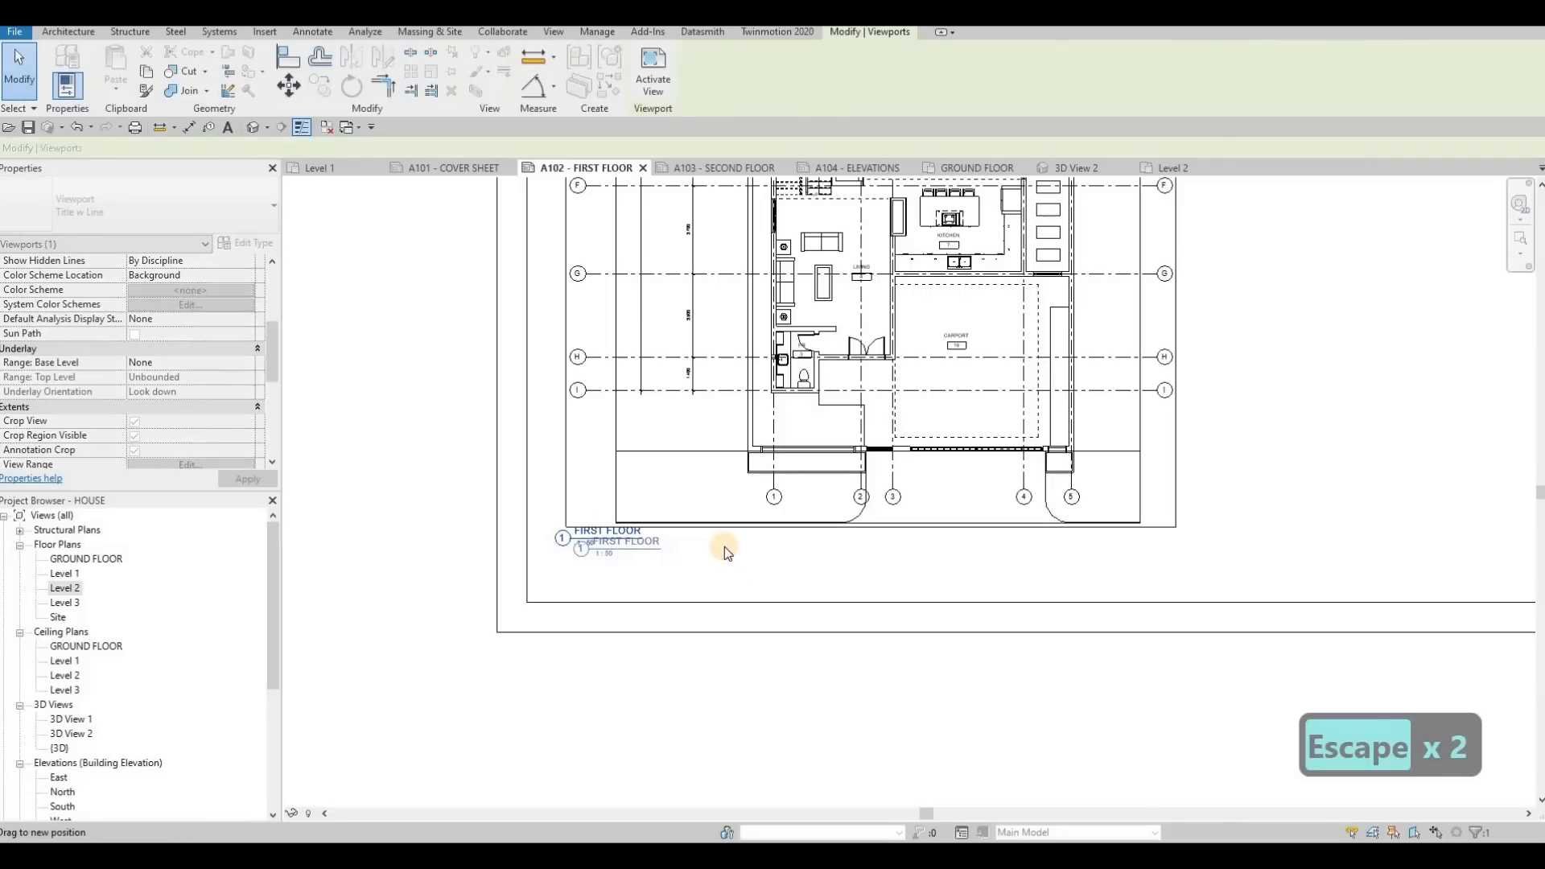
pyautogui.press('Escape')
pyautogui.press('Escape')
pyautogui.press('Escape')
pyautogui.moveTo(665, 520); pyautogui.dragTo(557, 595, button='middle')
pyautogui.scroll(-1, 563, 589)
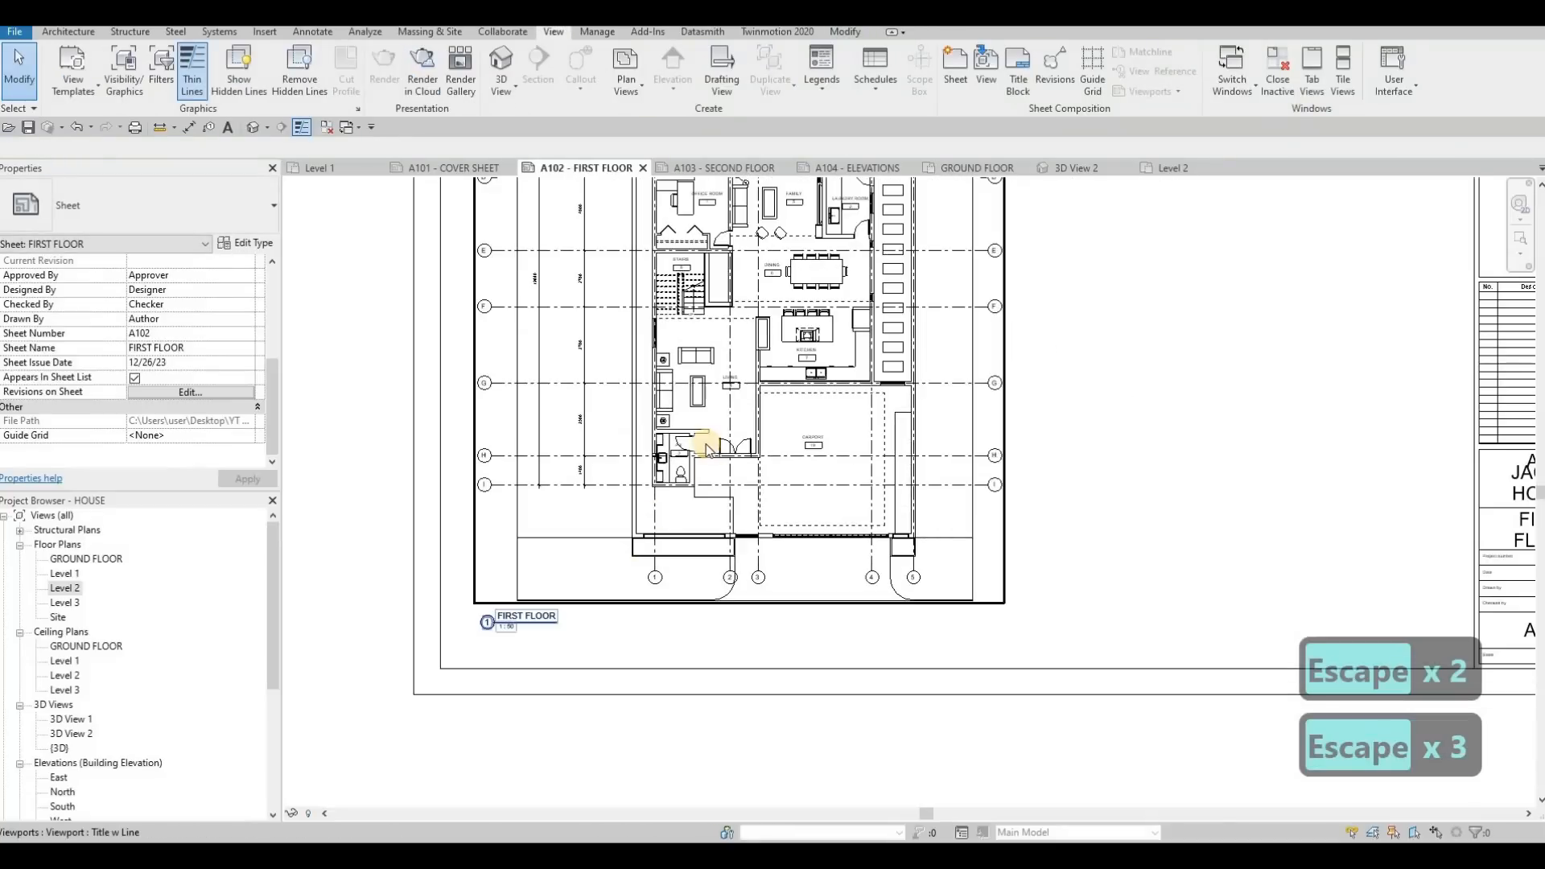
# Fine-tune the end of the FIRST FLOOR title line to match the text width and clear the selection
pyautogui.click(548, 626)
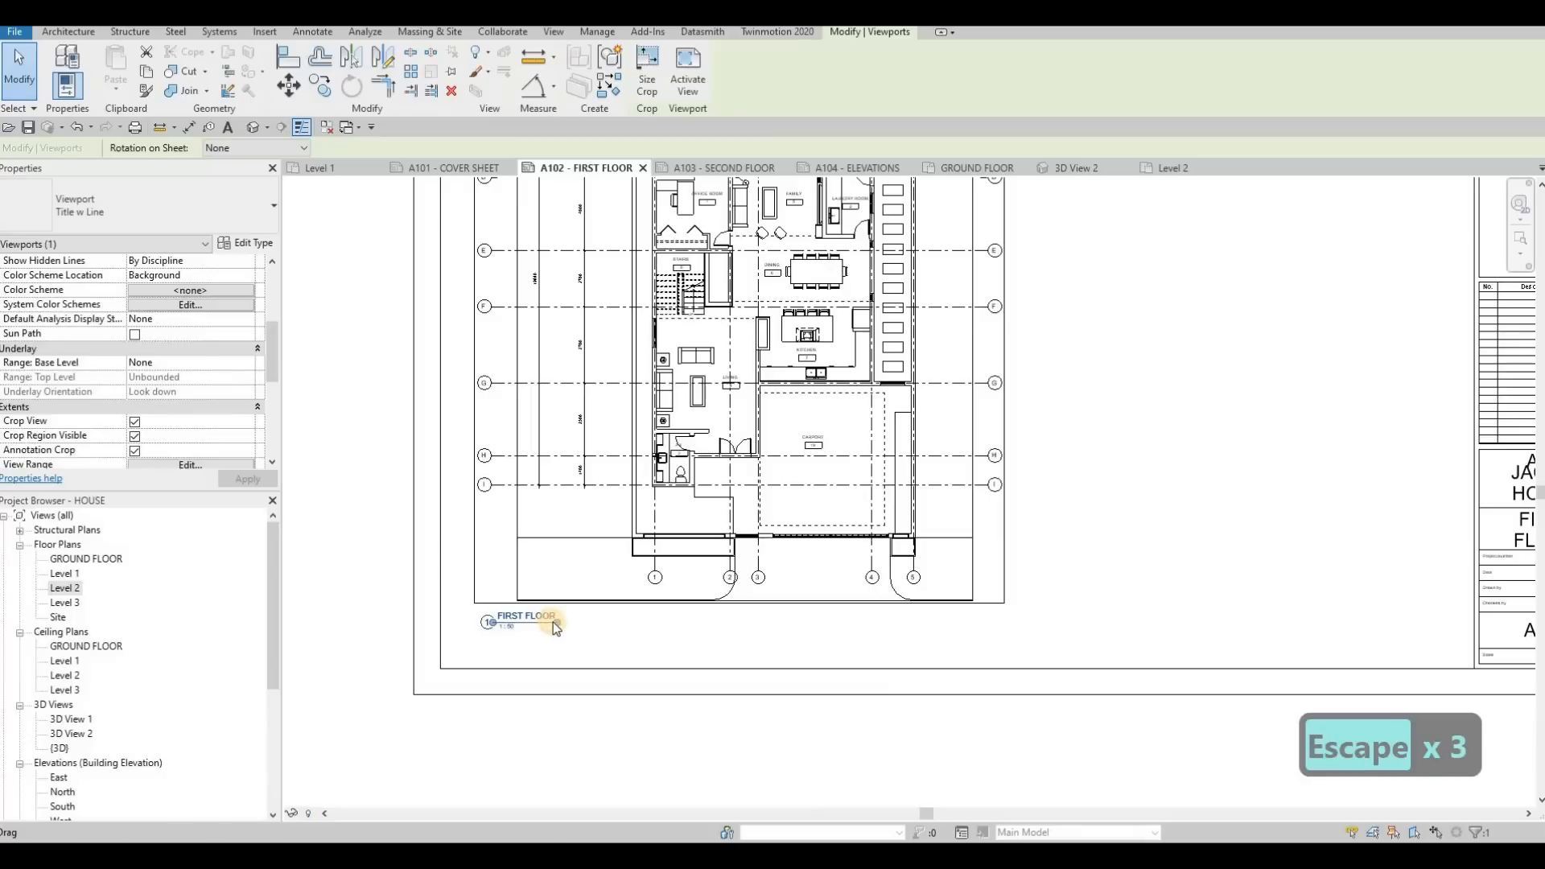
pyautogui.moveTo(553, 622)
pyautogui.mouseDown()
pyautogui.moveTo(575, 621)
pyautogui.moveTo(550, 621)
pyautogui.mouseUp()
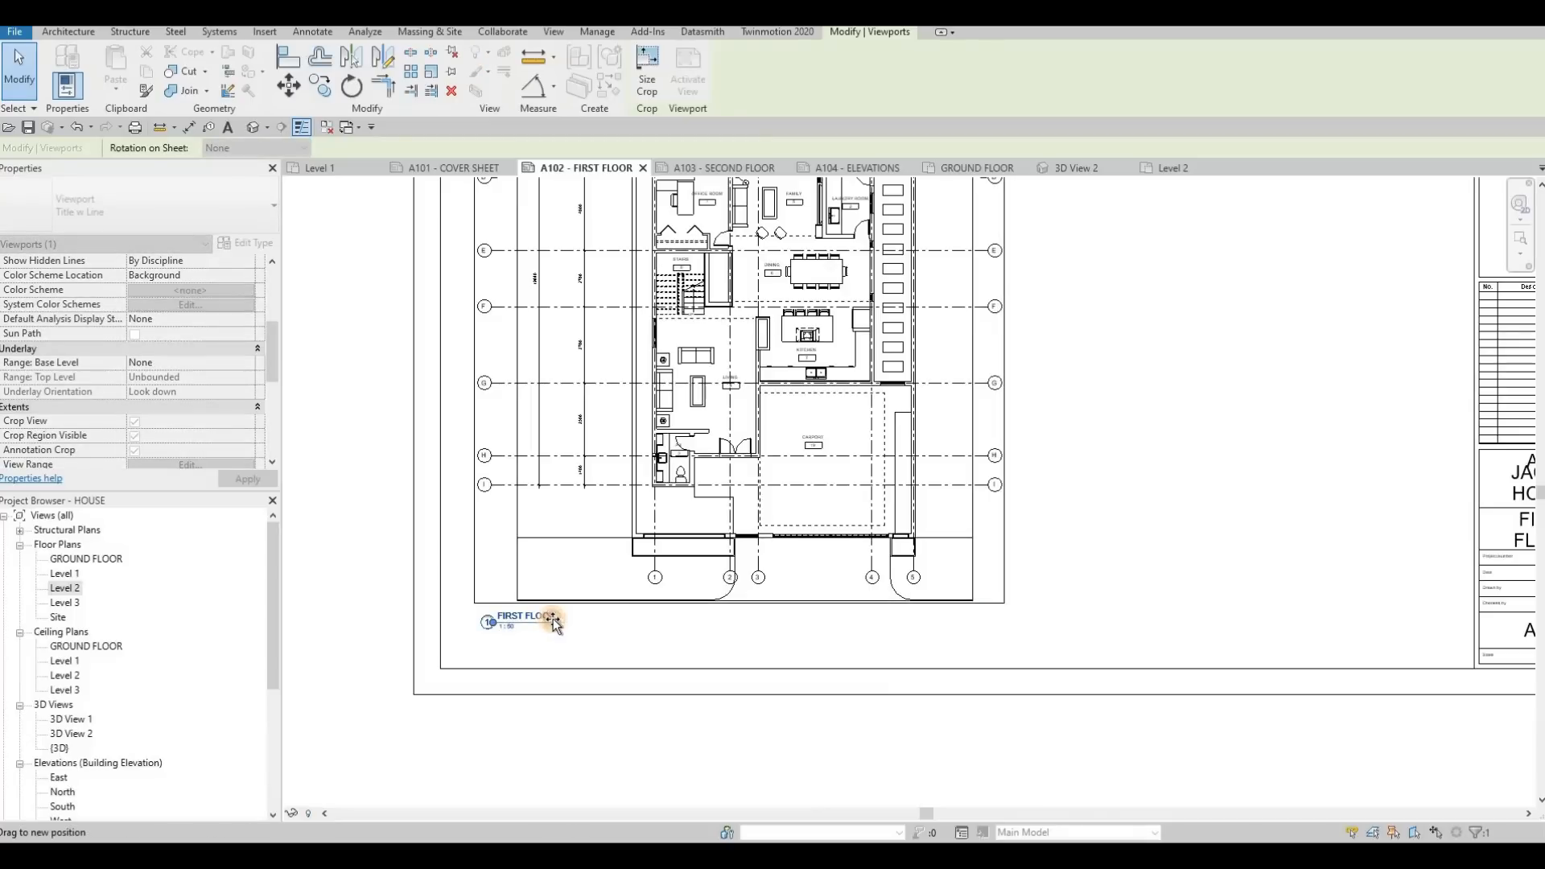
pyautogui.press('Escape')
pyautogui.press('Escape')
pyautogui.press('Escape')
pyautogui.moveTo(676, 263); pyautogui.dragTo(652, 296, button='middle')
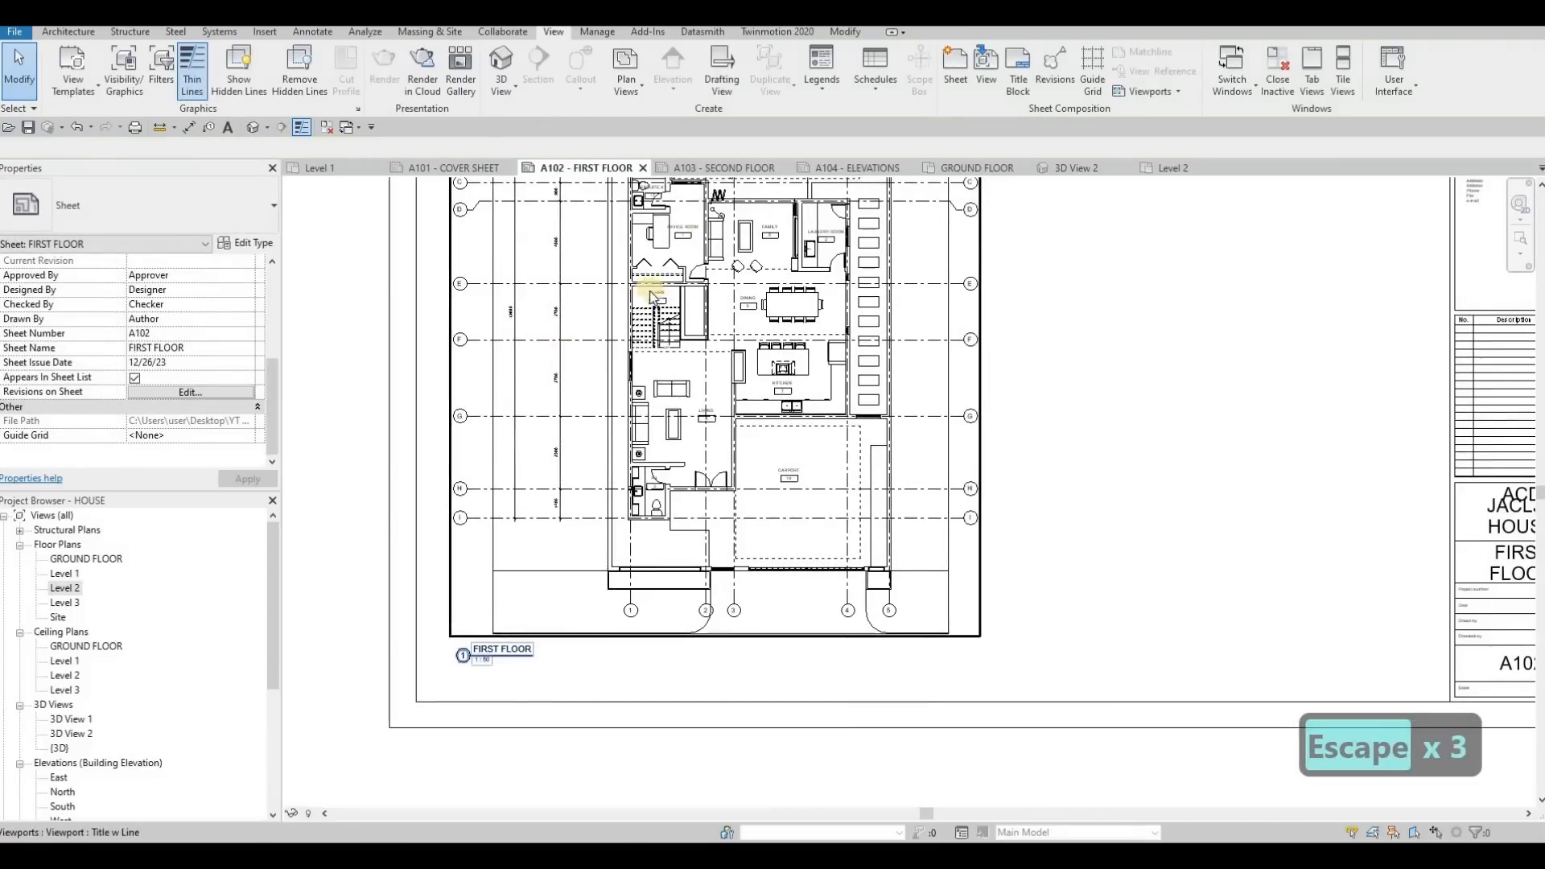
# Try placing the East elevation in the upper part of the A104 - ELEVATIONS sheet and undo the placement
pyautogui.click(842, 168)
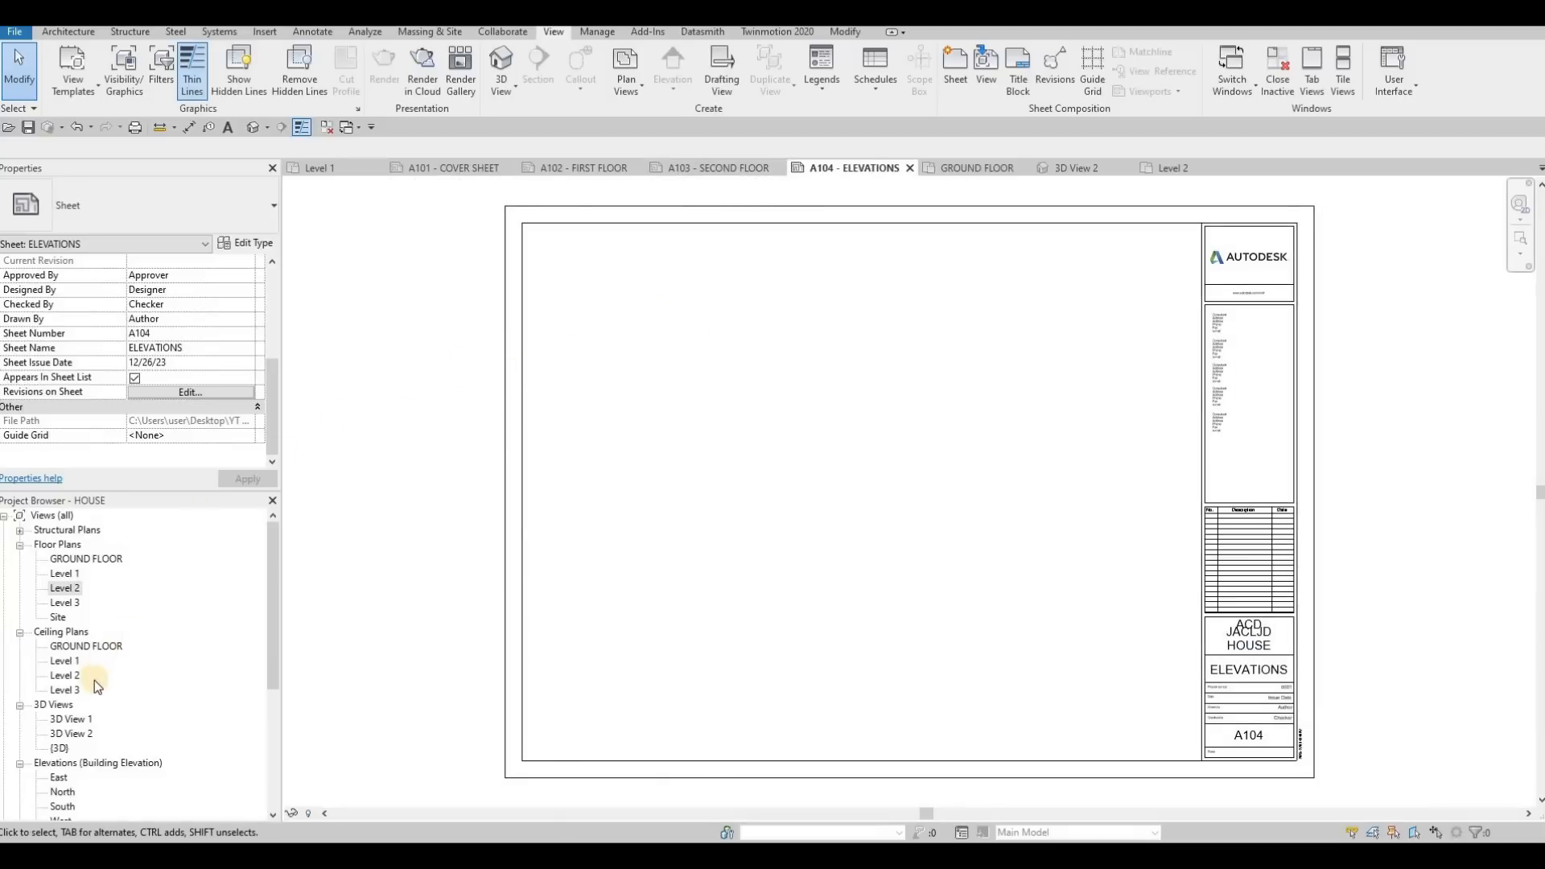
pyautogui.scroll(-5, 100, 676)
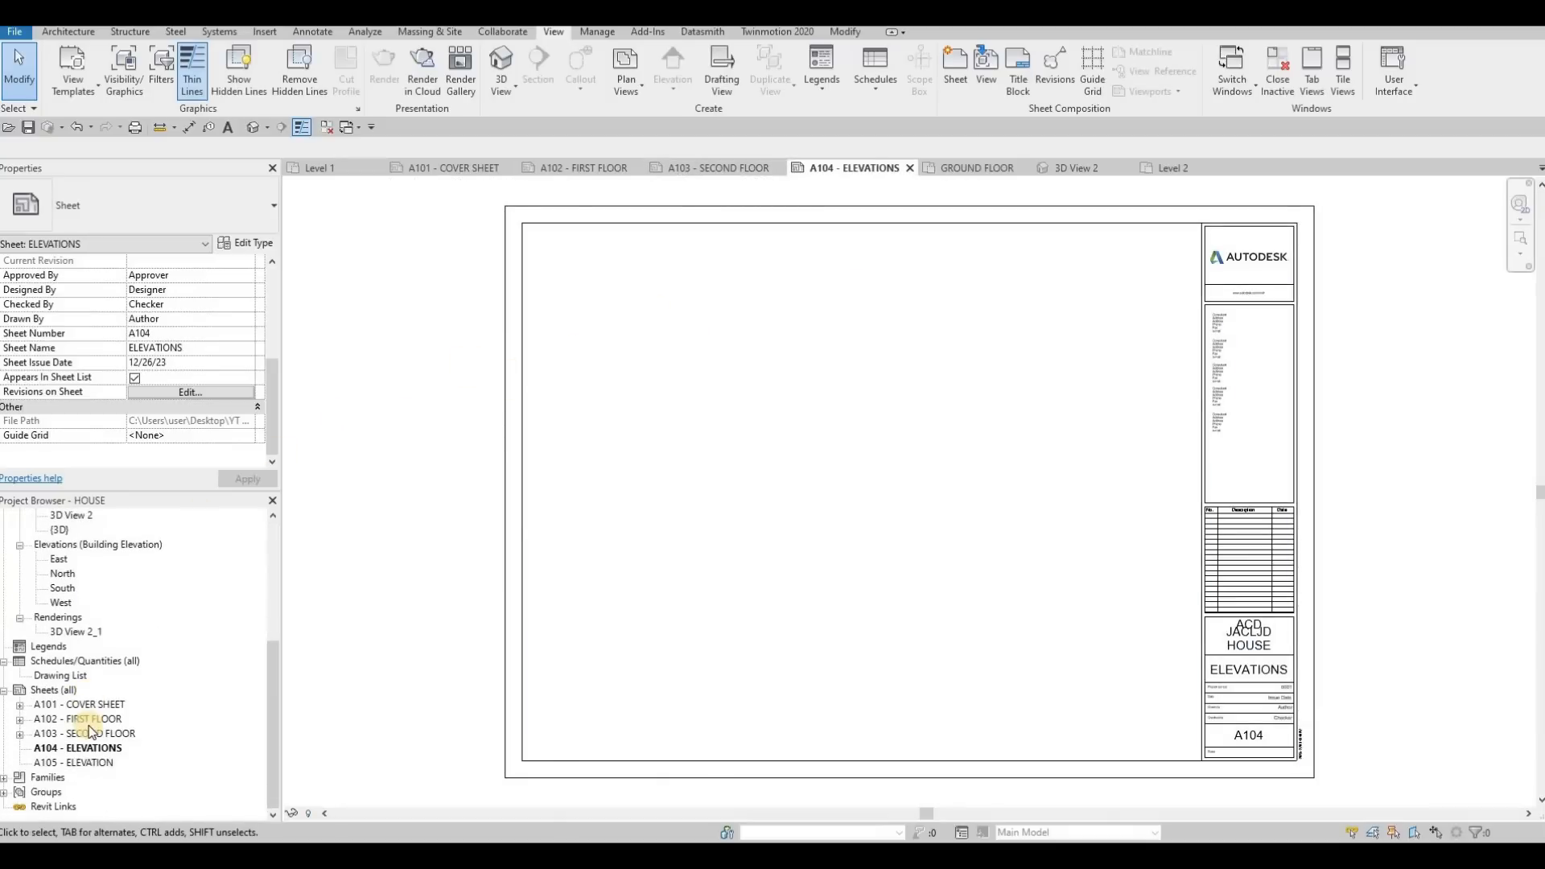
pyautogui.scroll(5, 80, 708)
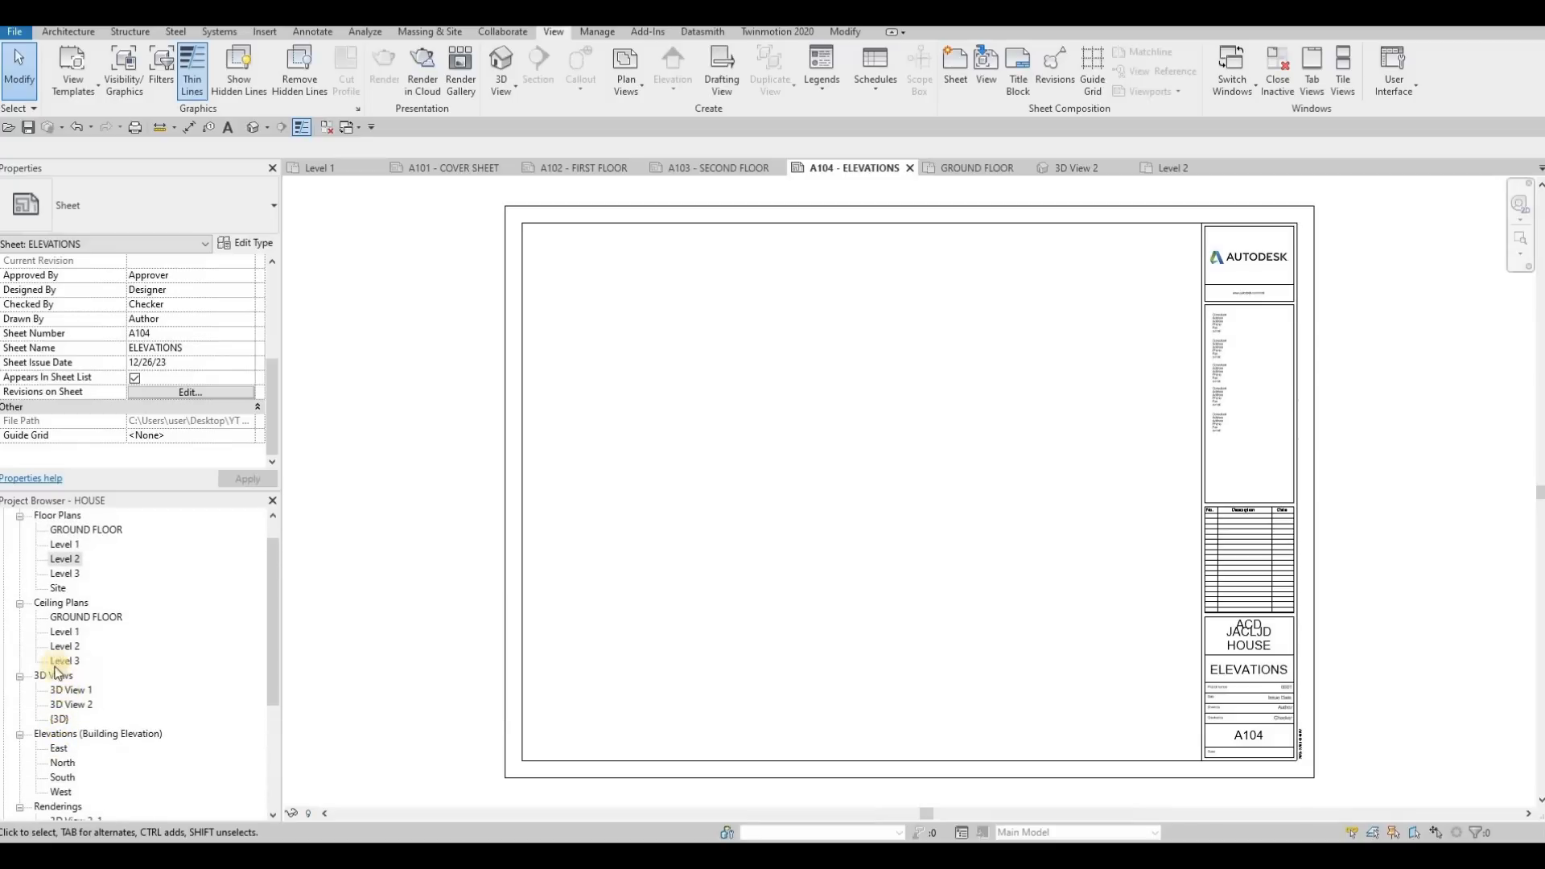
pyautogui.scroll(-1, 58, 711)
pyautogui.moveTo(59, 706); pyautogui.dragTo(655, 480)
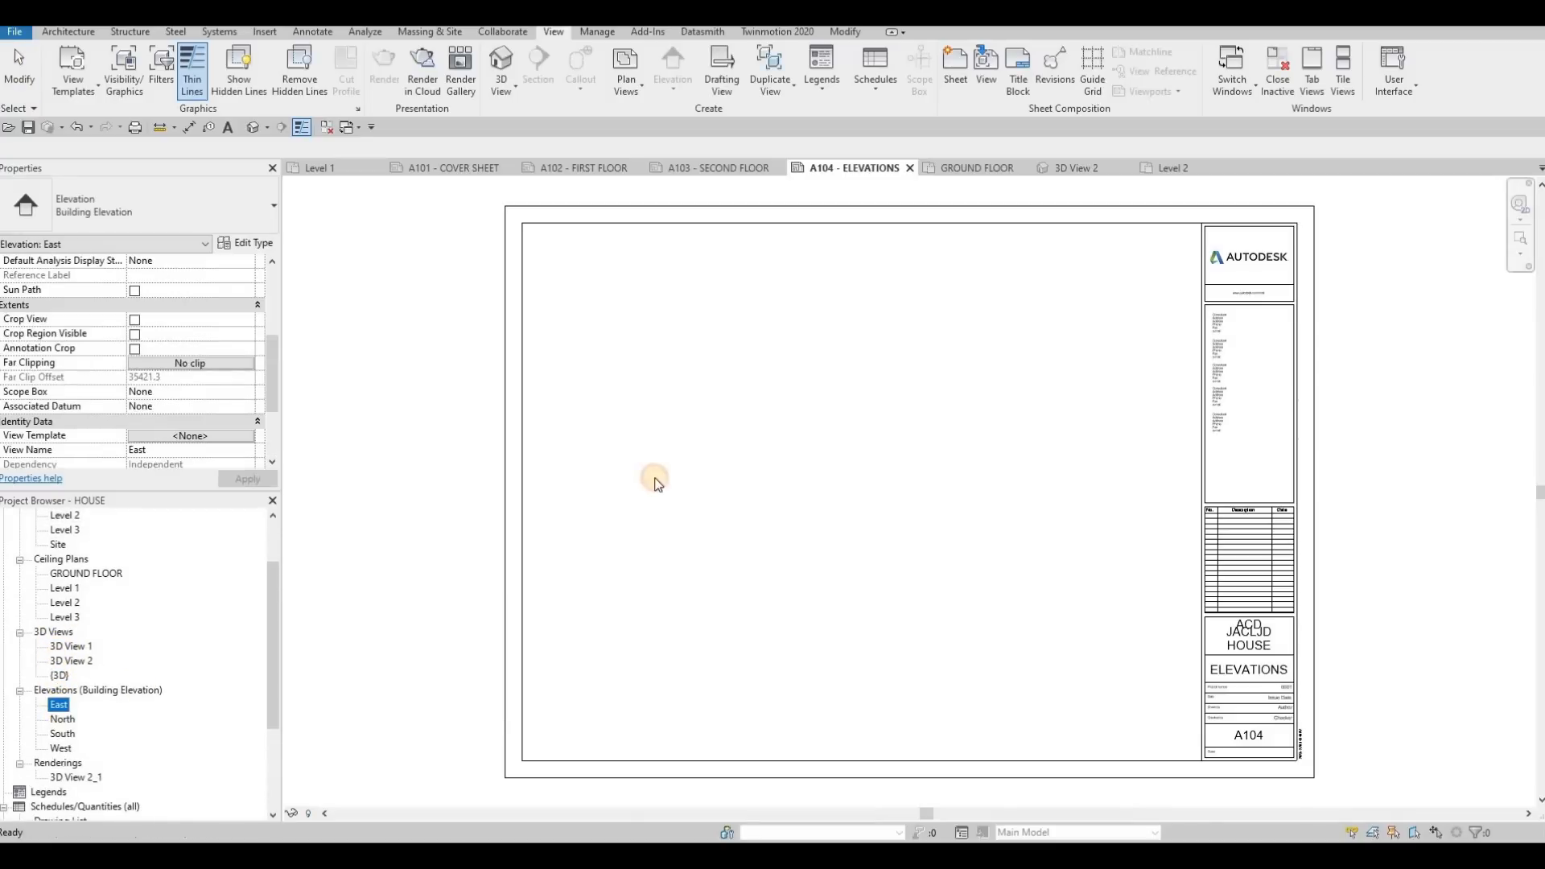
pyautogui.click(861, 372)
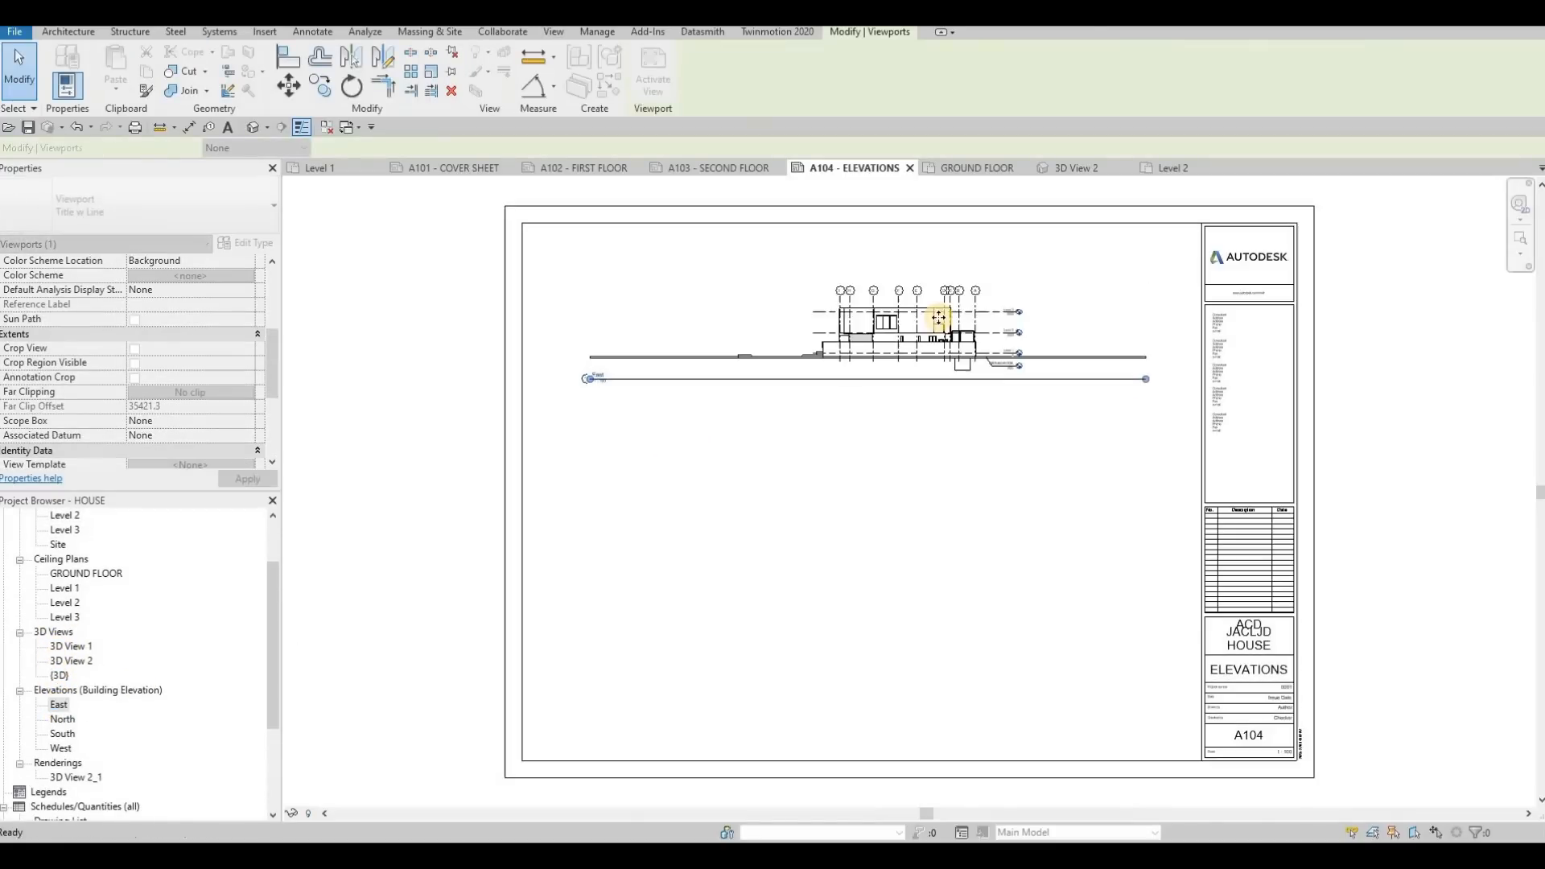
pyautogui.hotkey('ctrl', 'z')
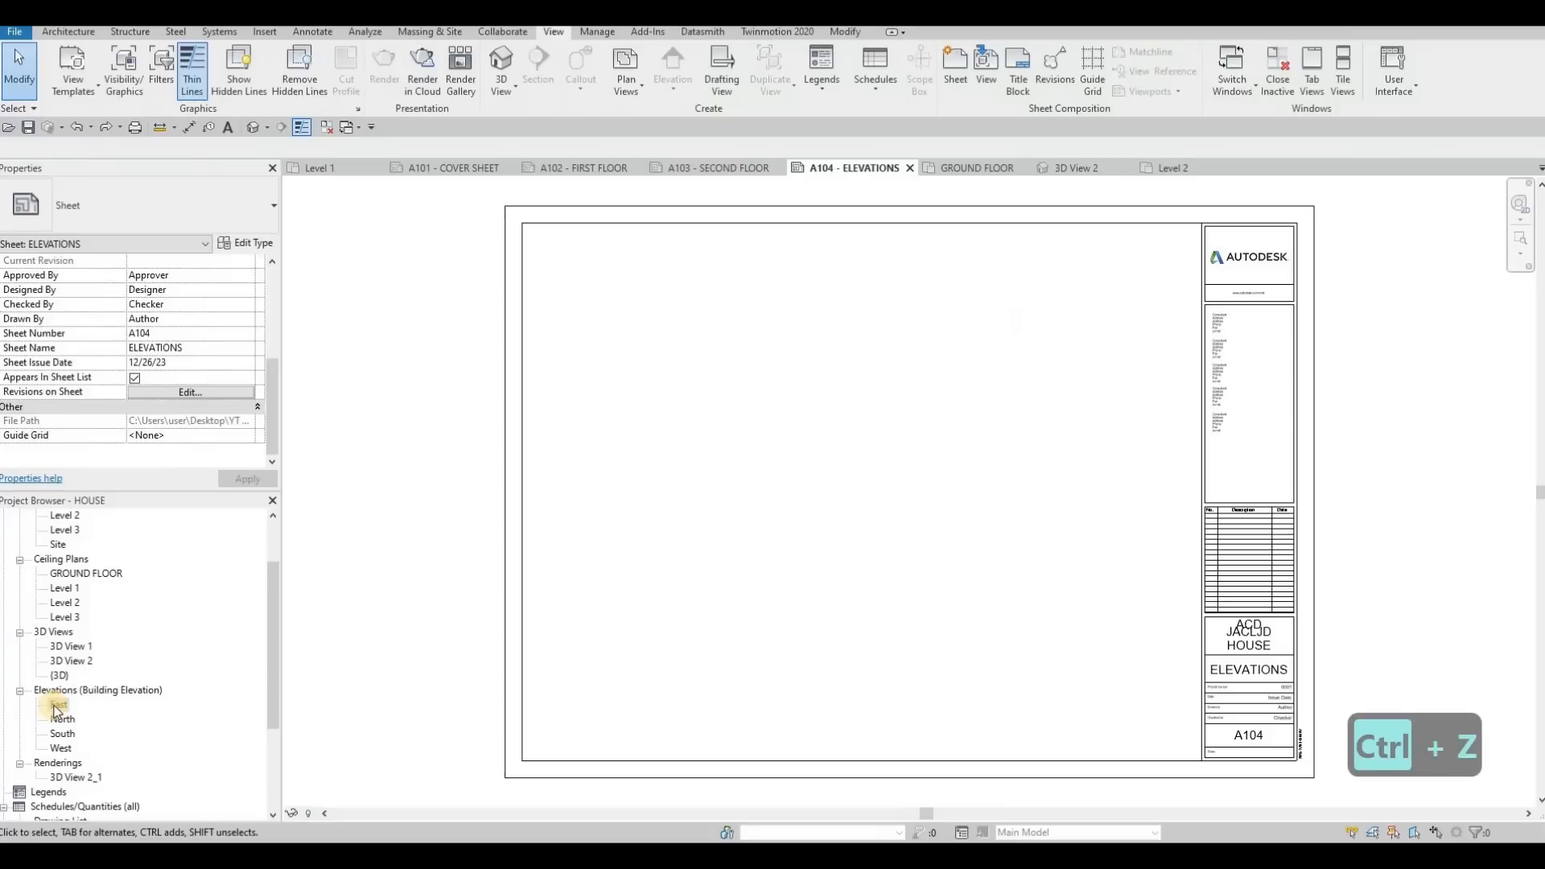
# Open the East elevation view and set its scale to 1:50
pyautogui.doubleClick(55, 707)
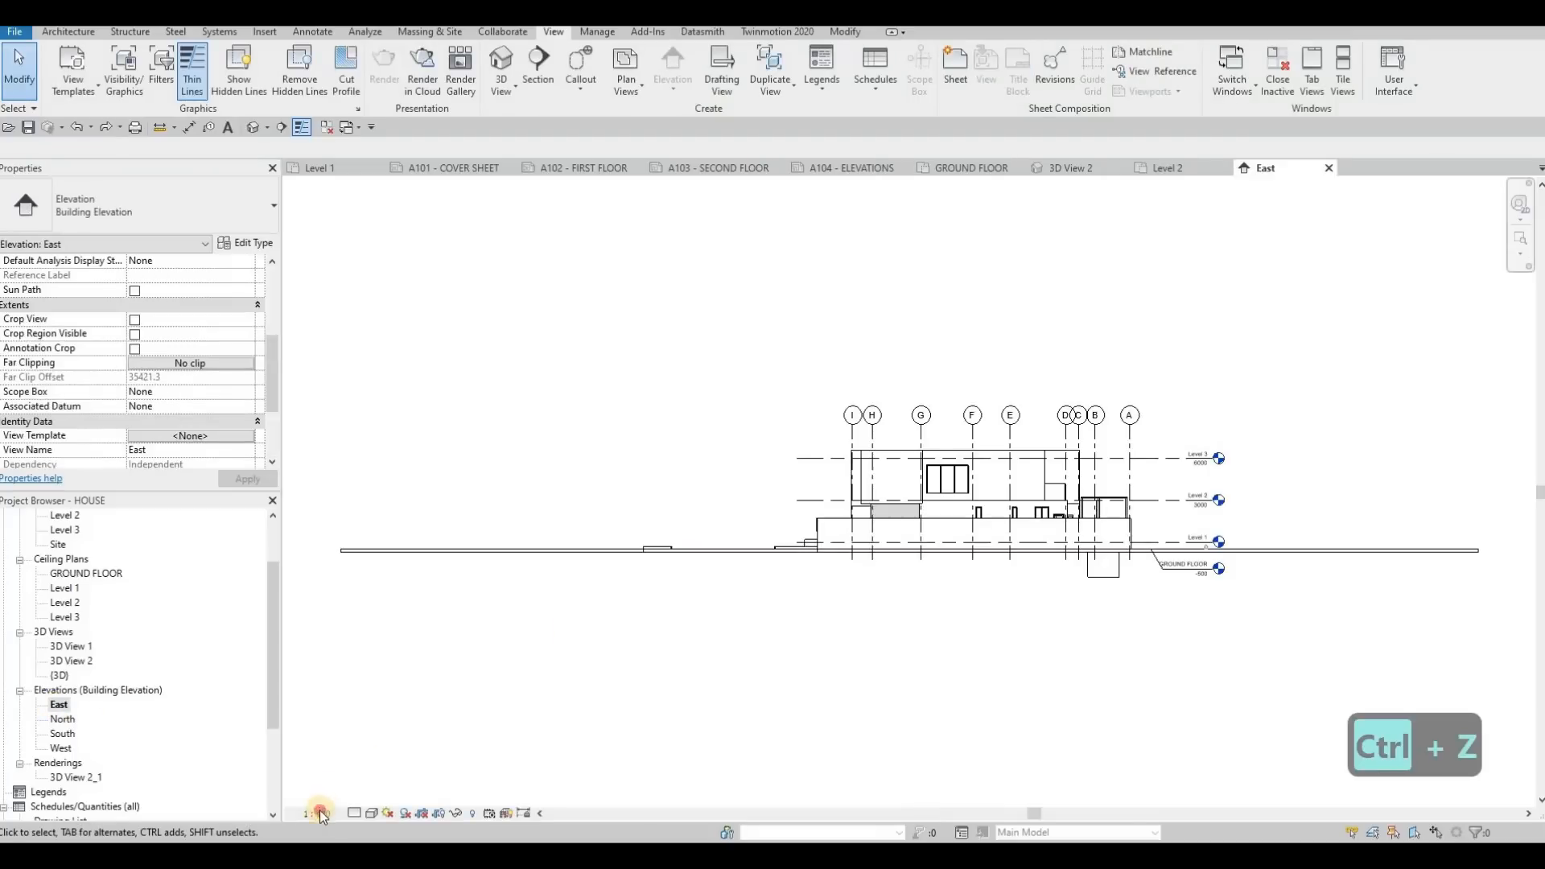
pyautogui.click(317, 814)
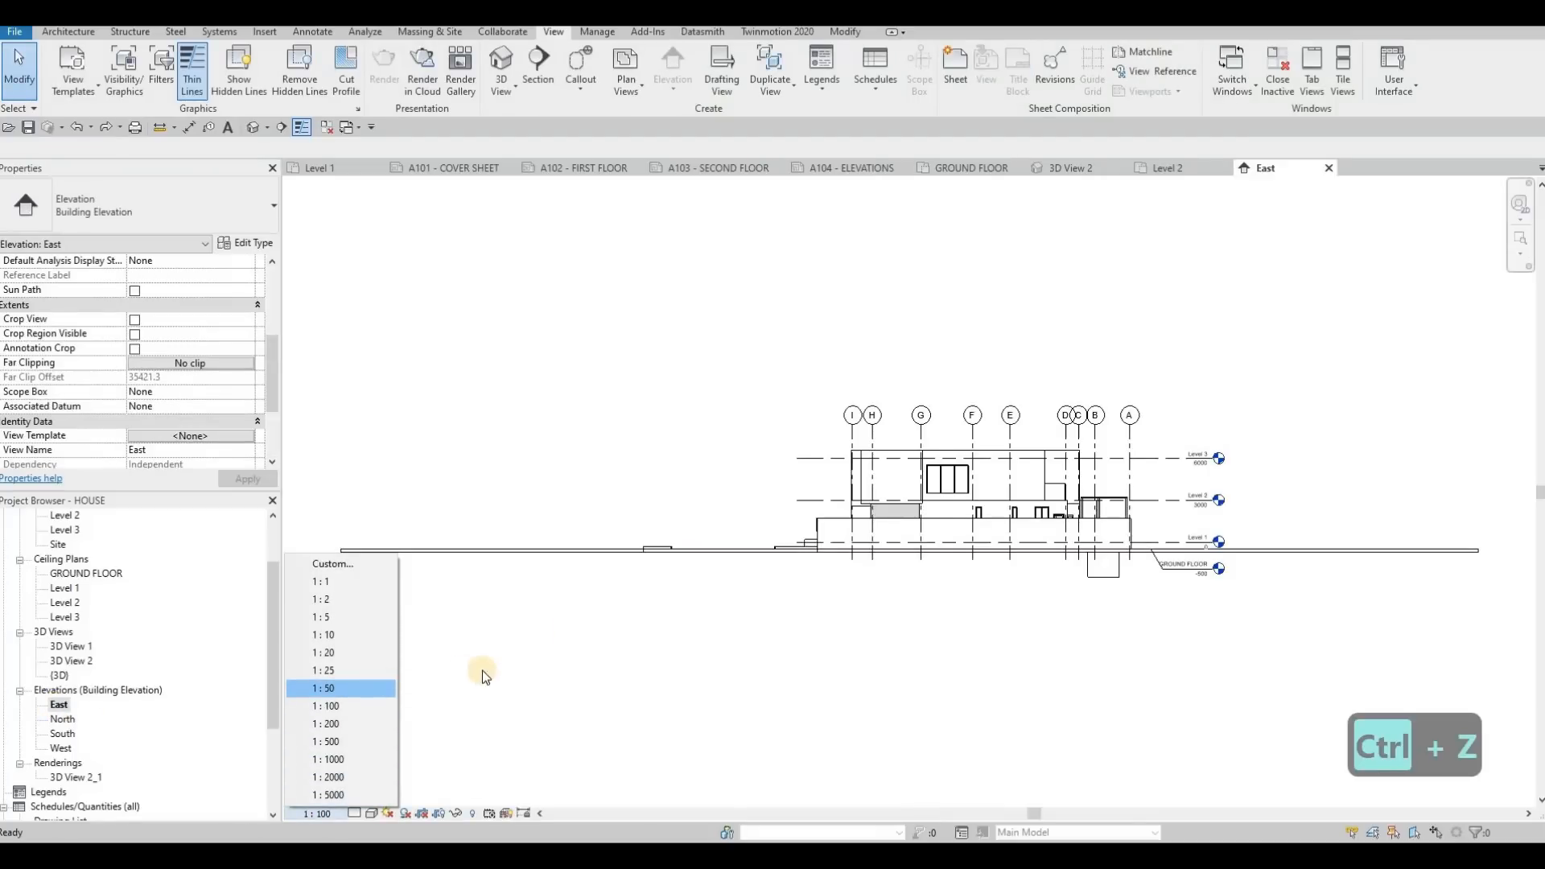
pyautogui.click(332, 689)
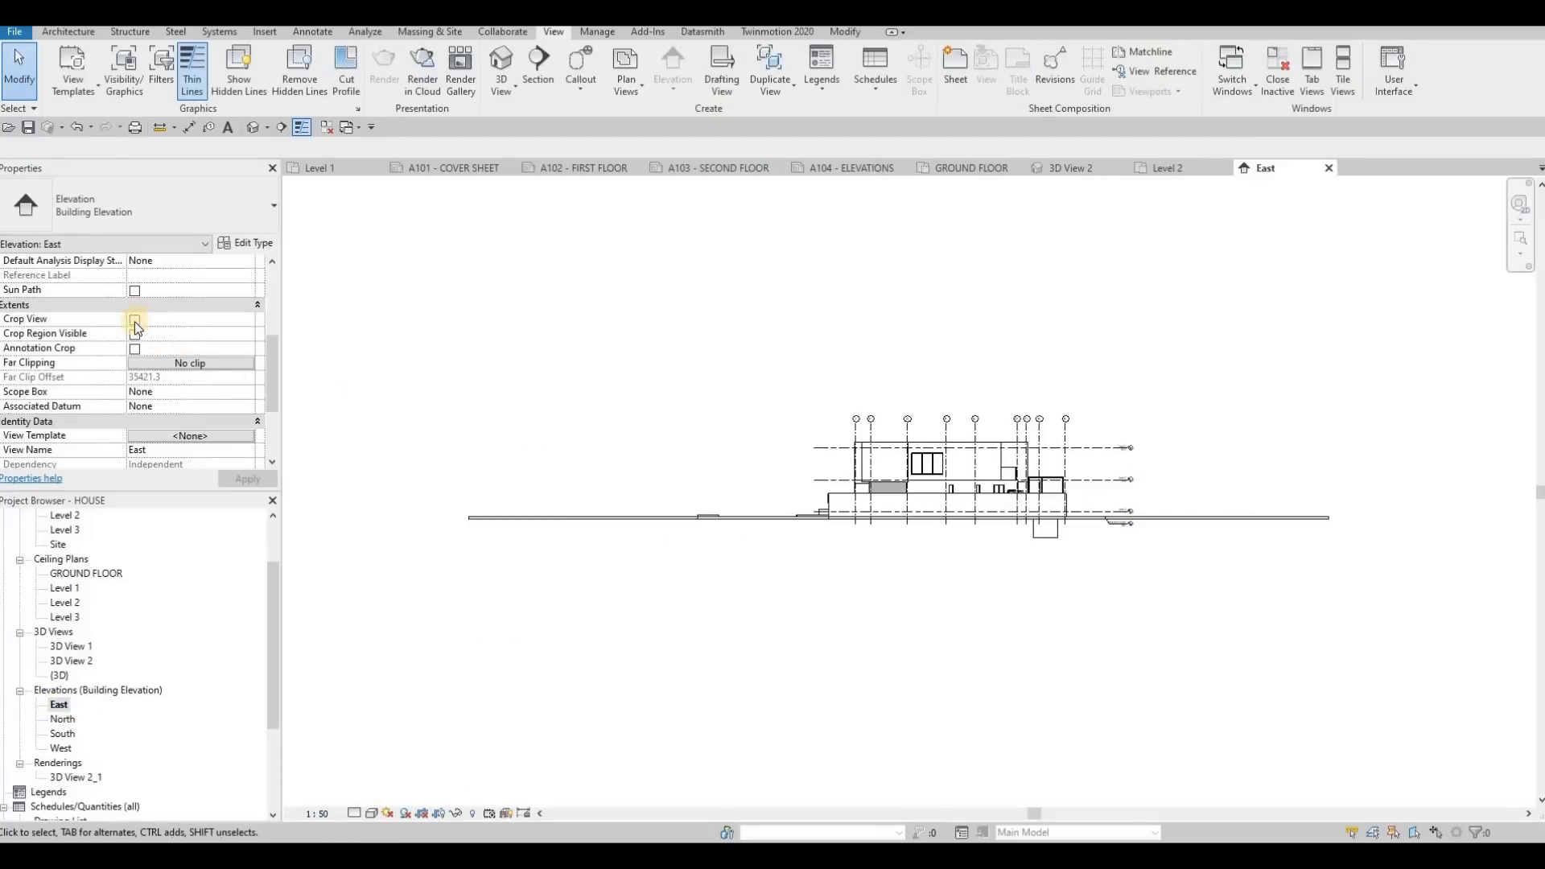
# Turn on Crop View, Crop Region Visible and Annotation Crop for the East elevation and apply the settings
pyautogui.click(135, 320)
pyautogui.click(138, 336)
pyautogui.click(137, 349)
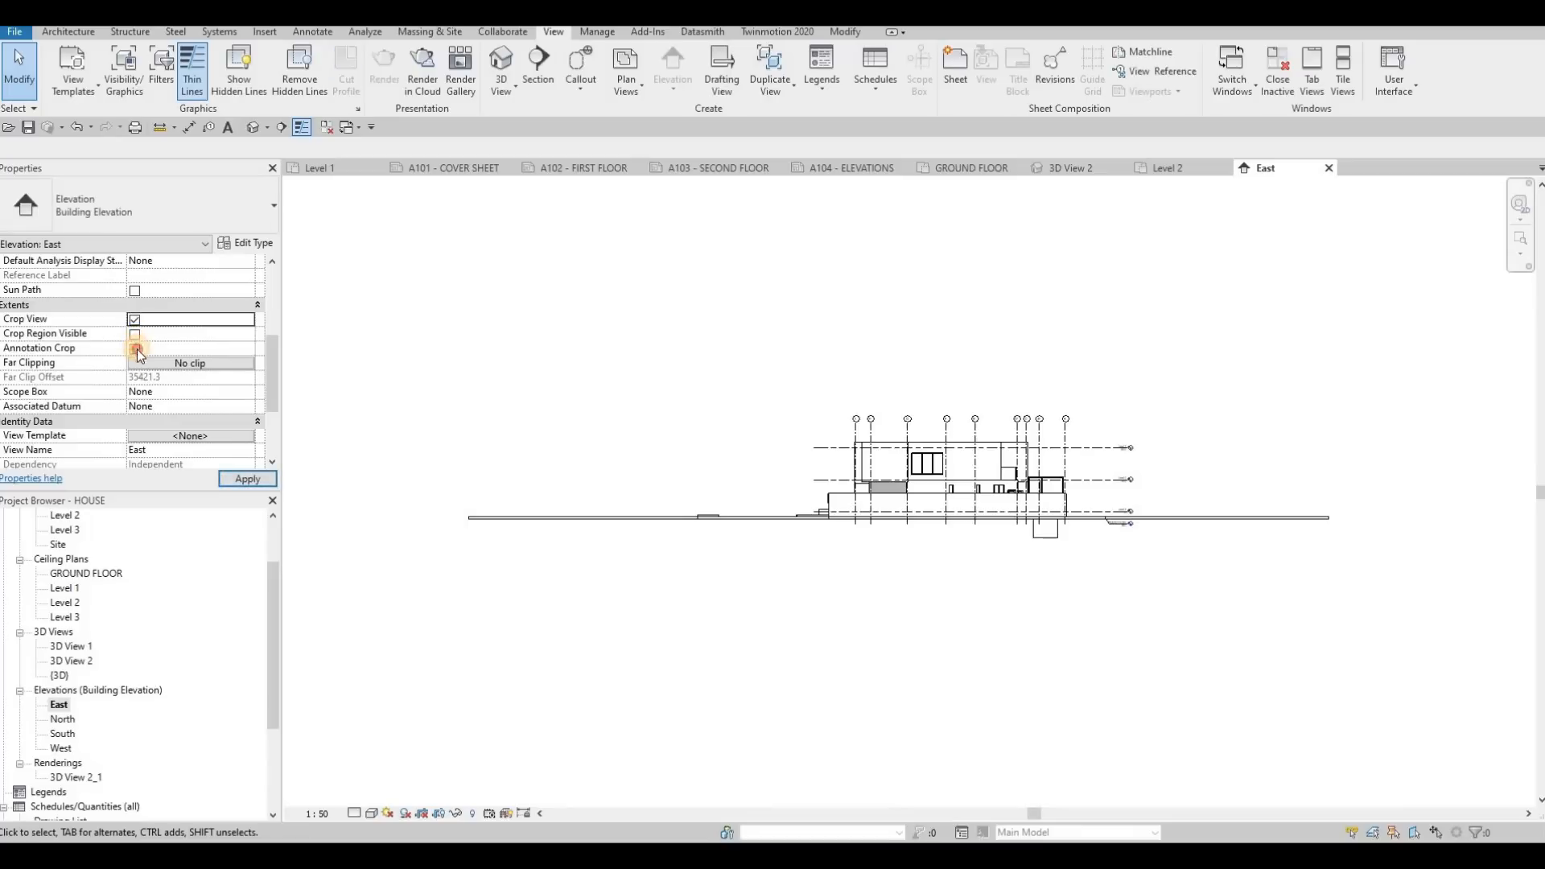
pyautogui.click(246, 478)
# Pull in the left and right edges of the East elevation's crop region close to the building and its level heads
pyautogui.click(708, 456)
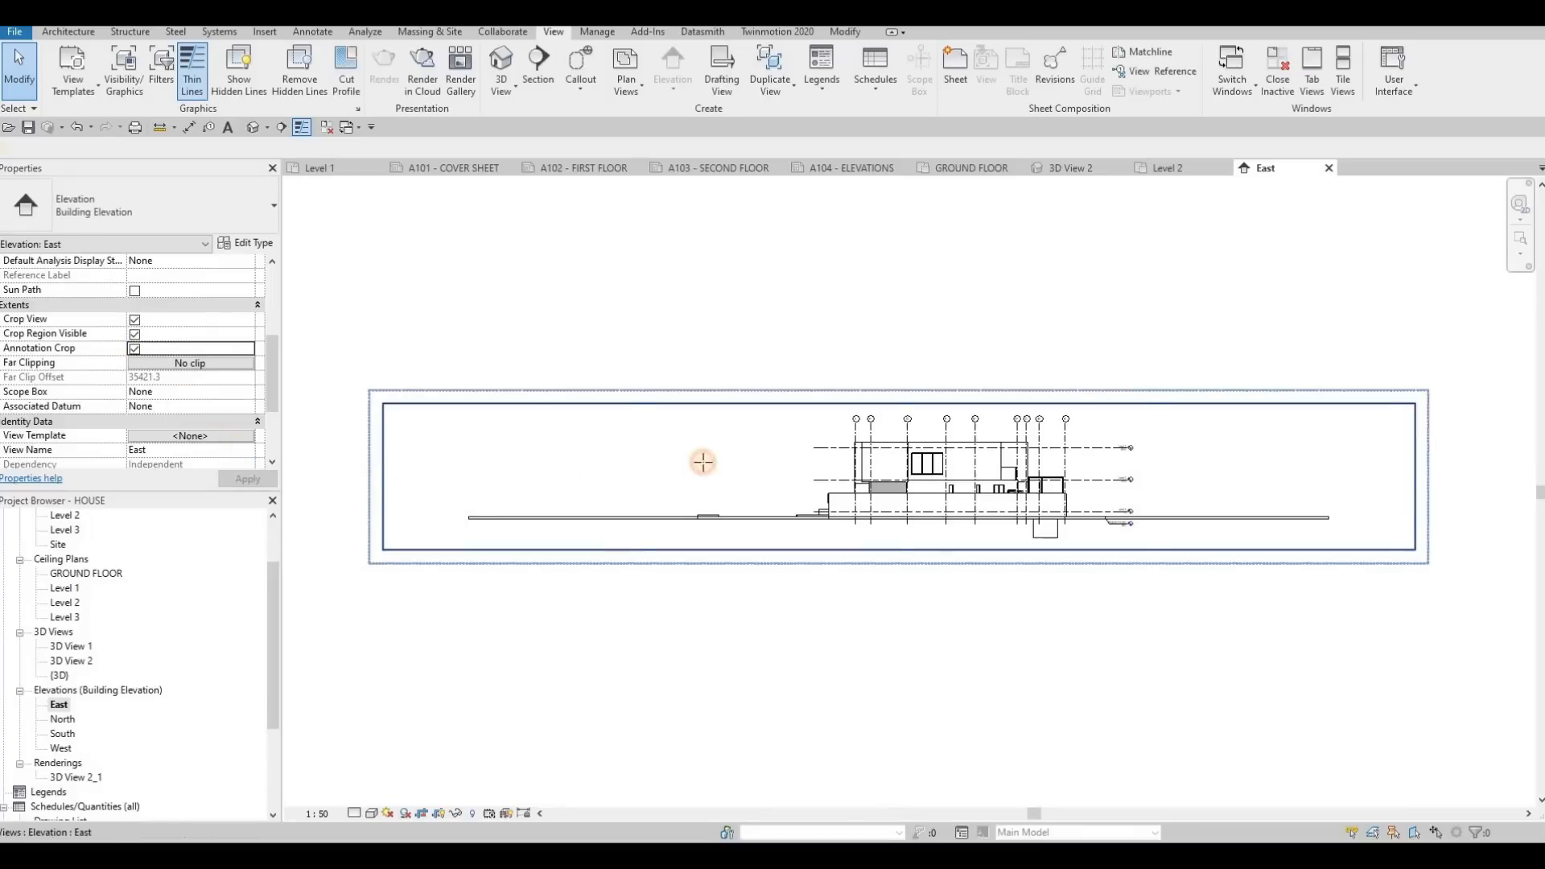
pyautogui.moveTo(810, 468); pyautogui.dragTo(811, 469)
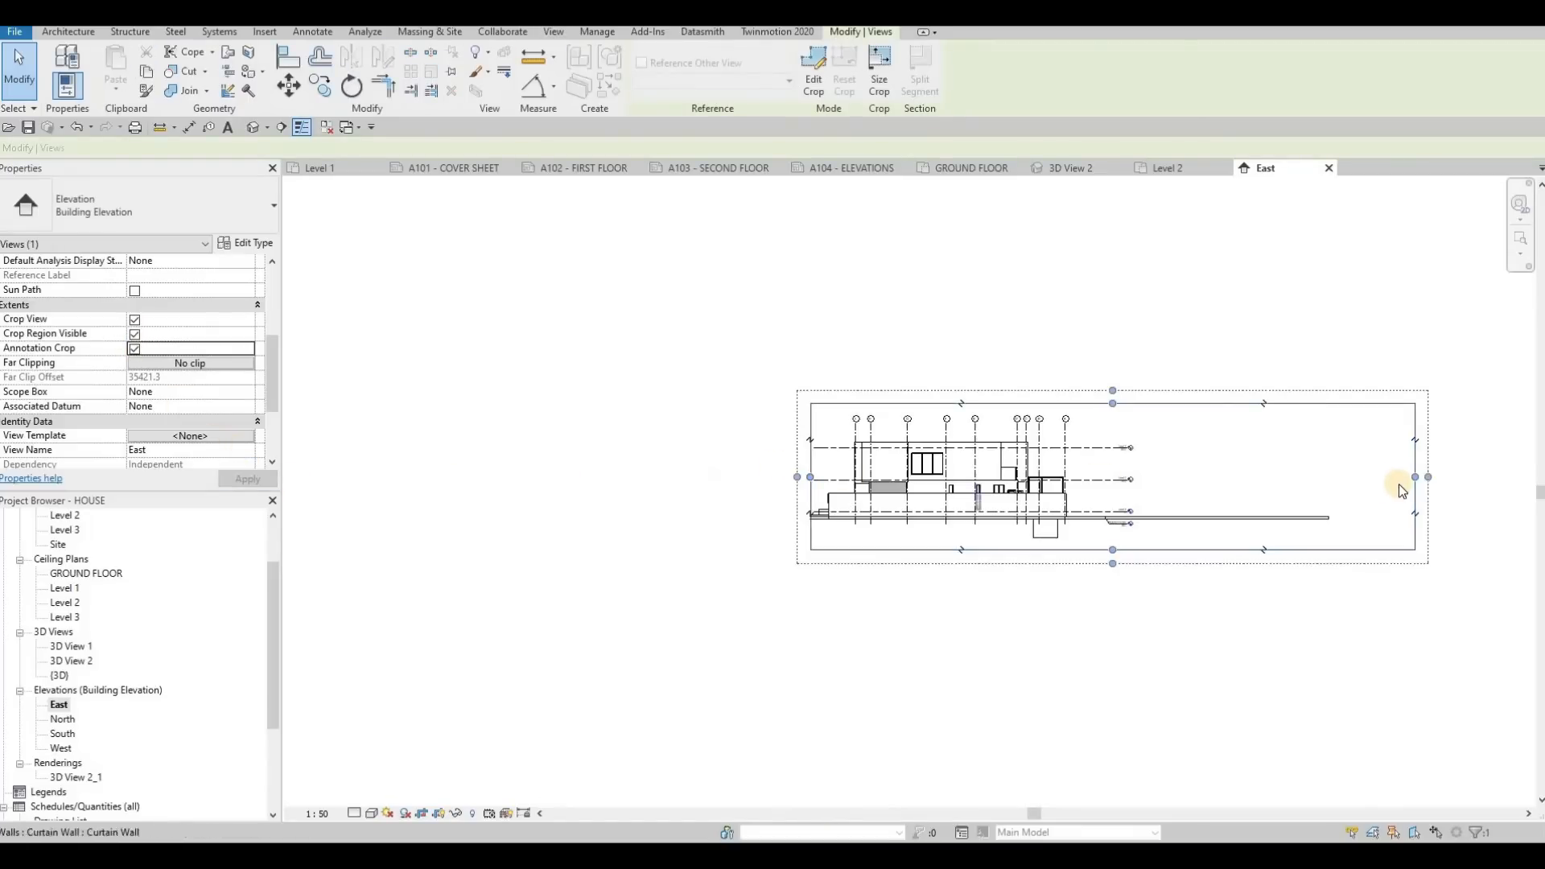
pyautogui.moveTo(1416, 482); pyautogui.dragTo(1152, 484)
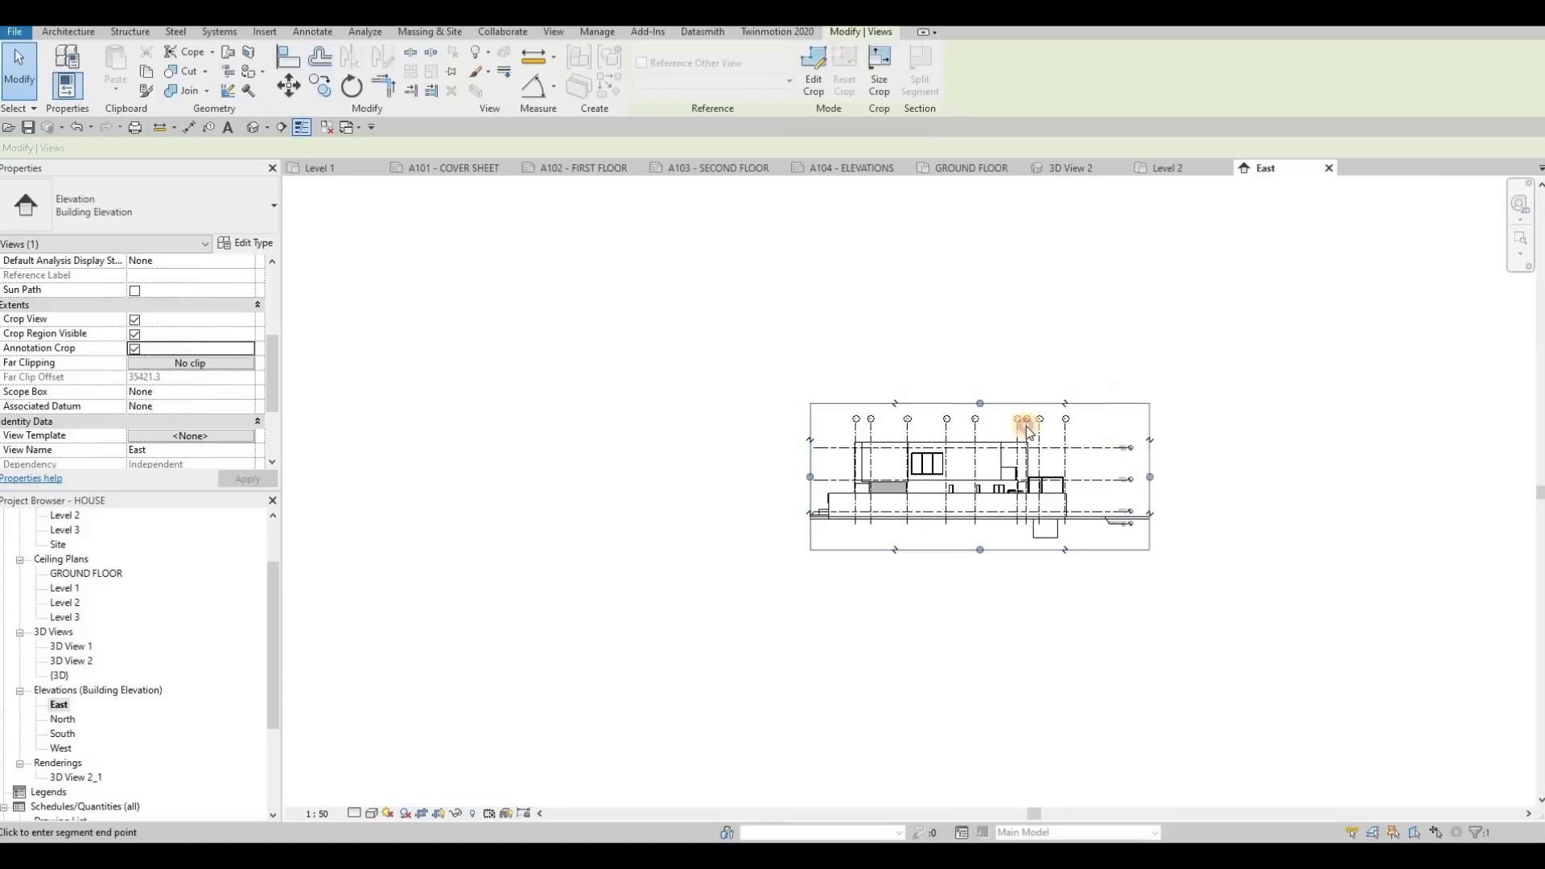
pyautogui.scroll(2, 997, 570)
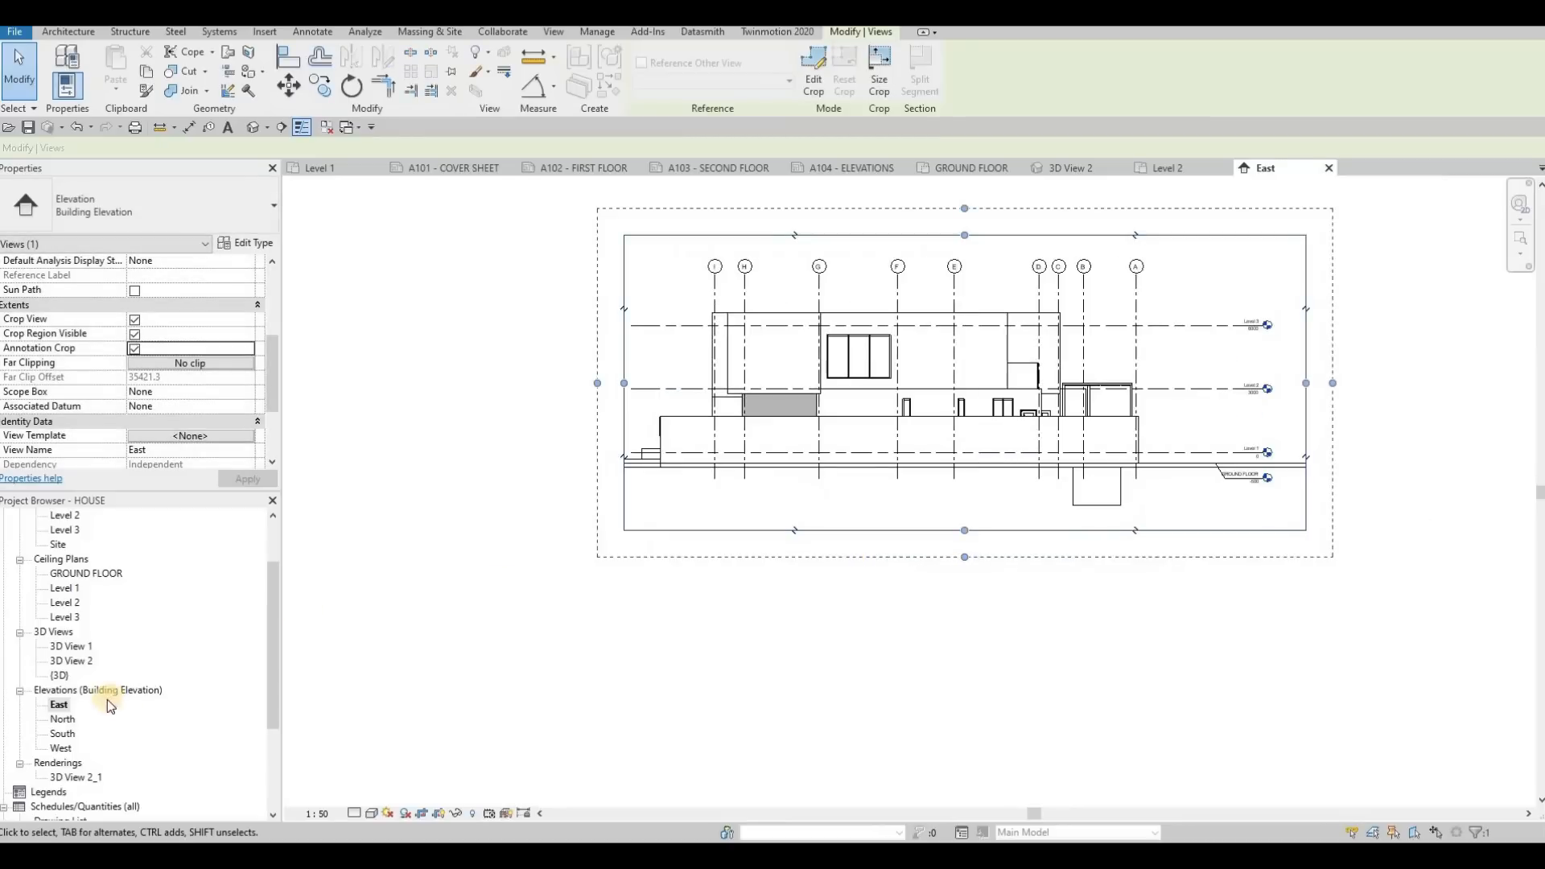
# Change the East elevation's visual style to one that displays the surfaces in their material colours
pyautogui.click(374, 816)
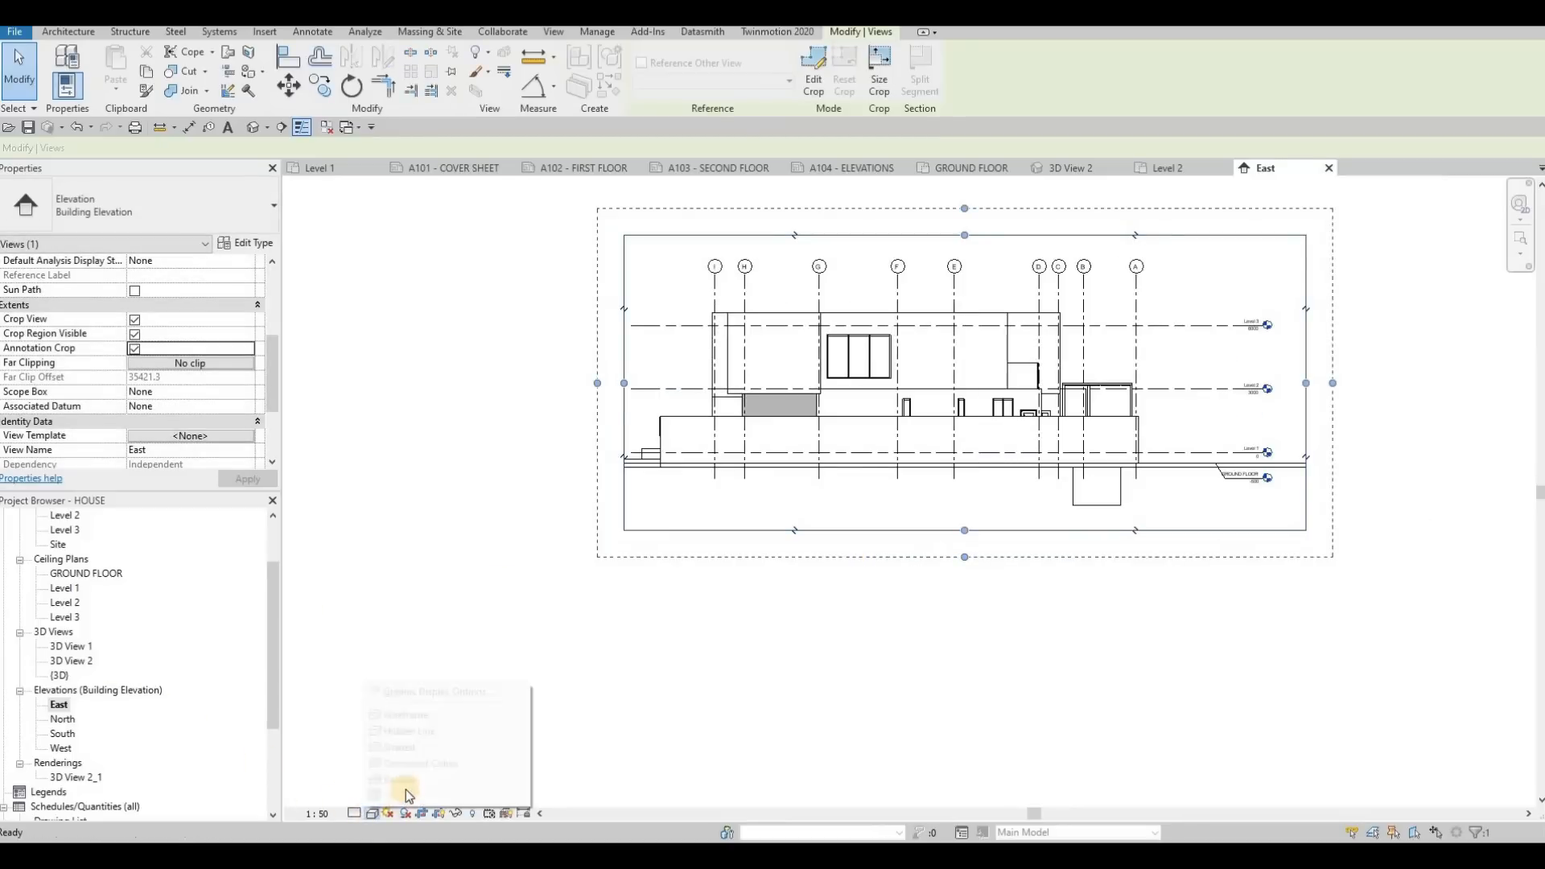
pyautogui.click(408, 784)
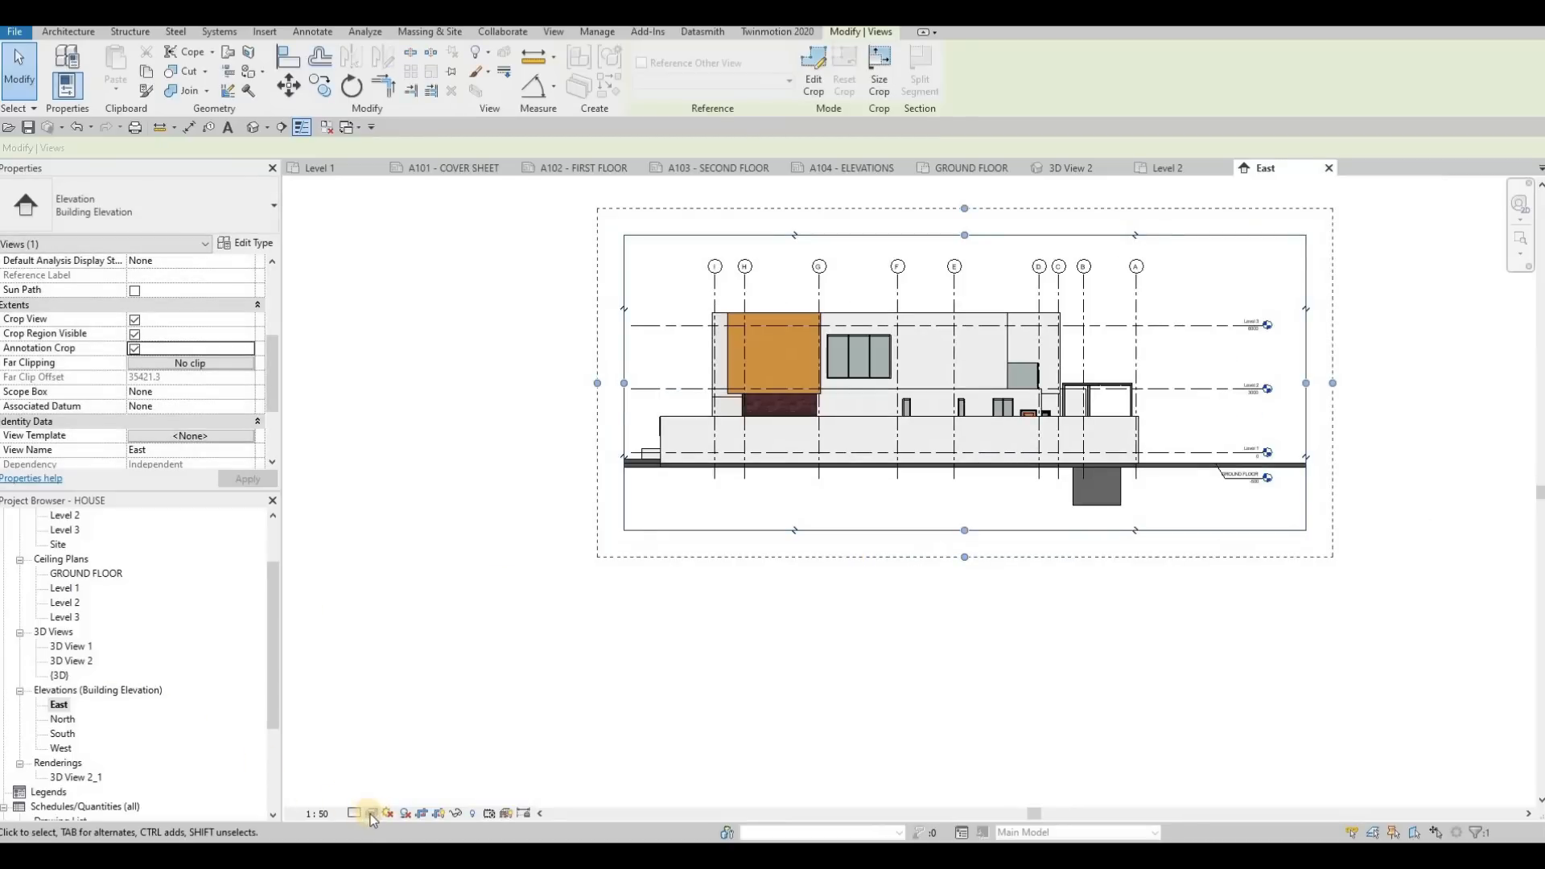
# Set the East elevation's visual style to Consistent Colors and its detail level to Fine
pyautogui.click(372, 814)
pyautogui.click(402, 764)
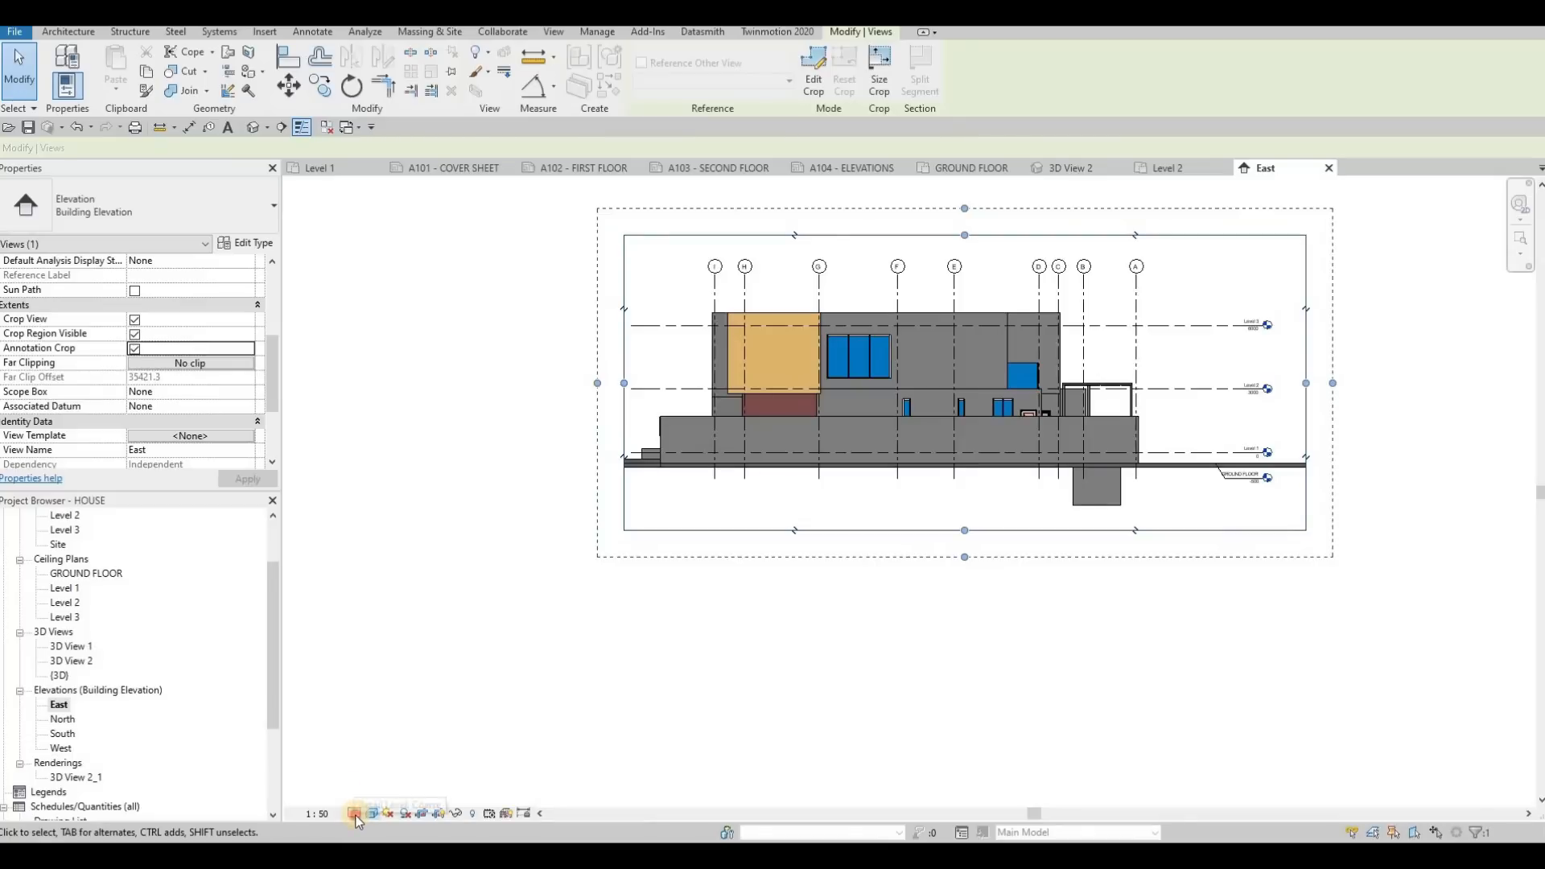
pyautogui.click(355, 815)
pyautogui.click(372, 787)
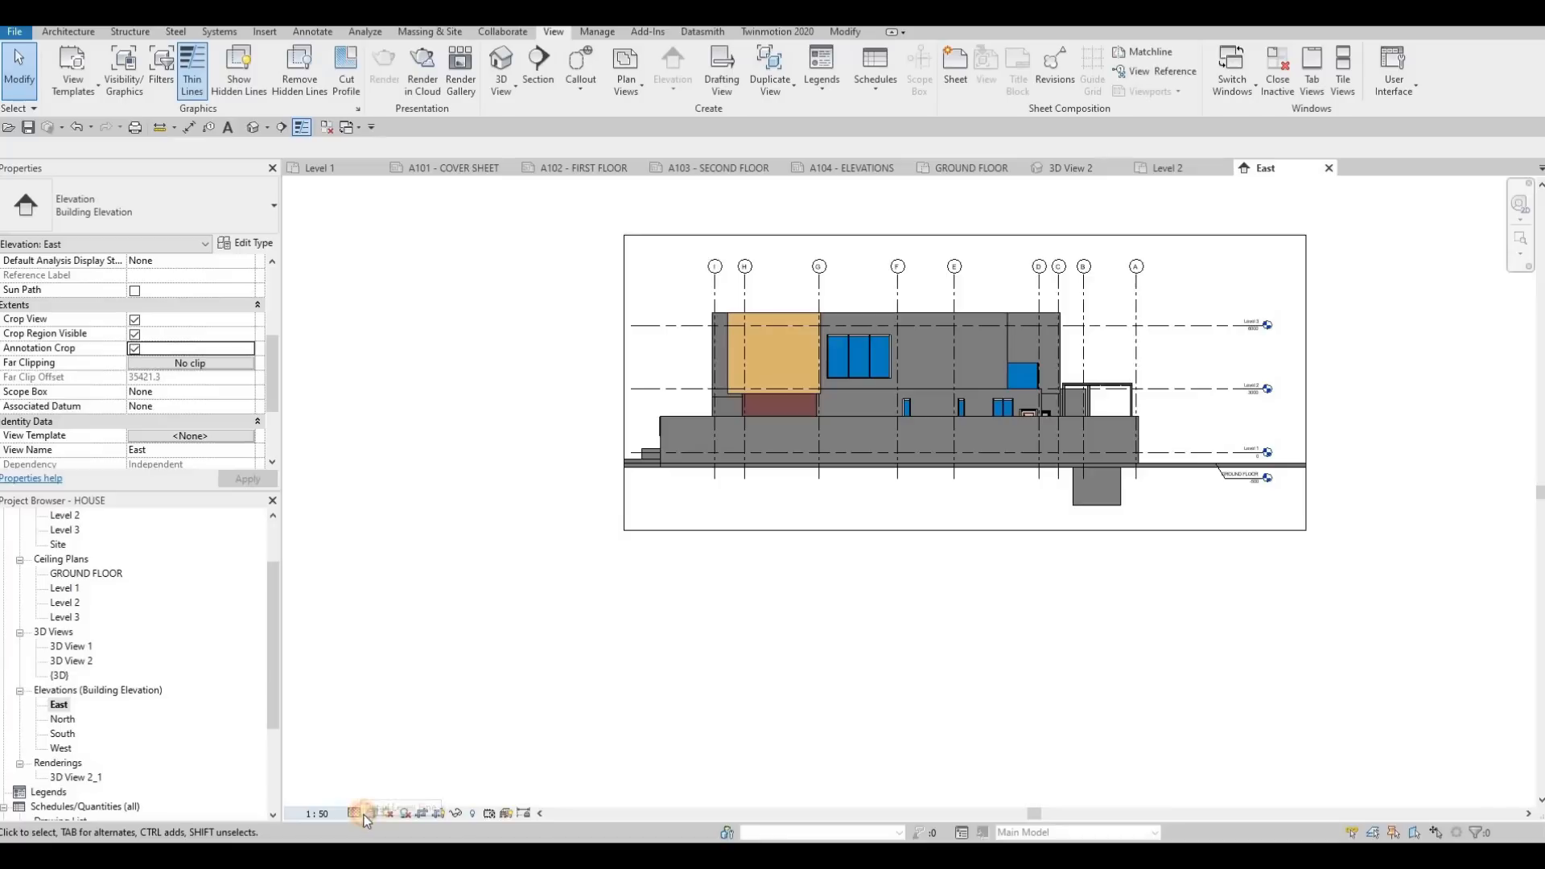
# Give the East elevation a Gradient background in its graphic display options and accept the settings
pyautogui.click(374, 815)
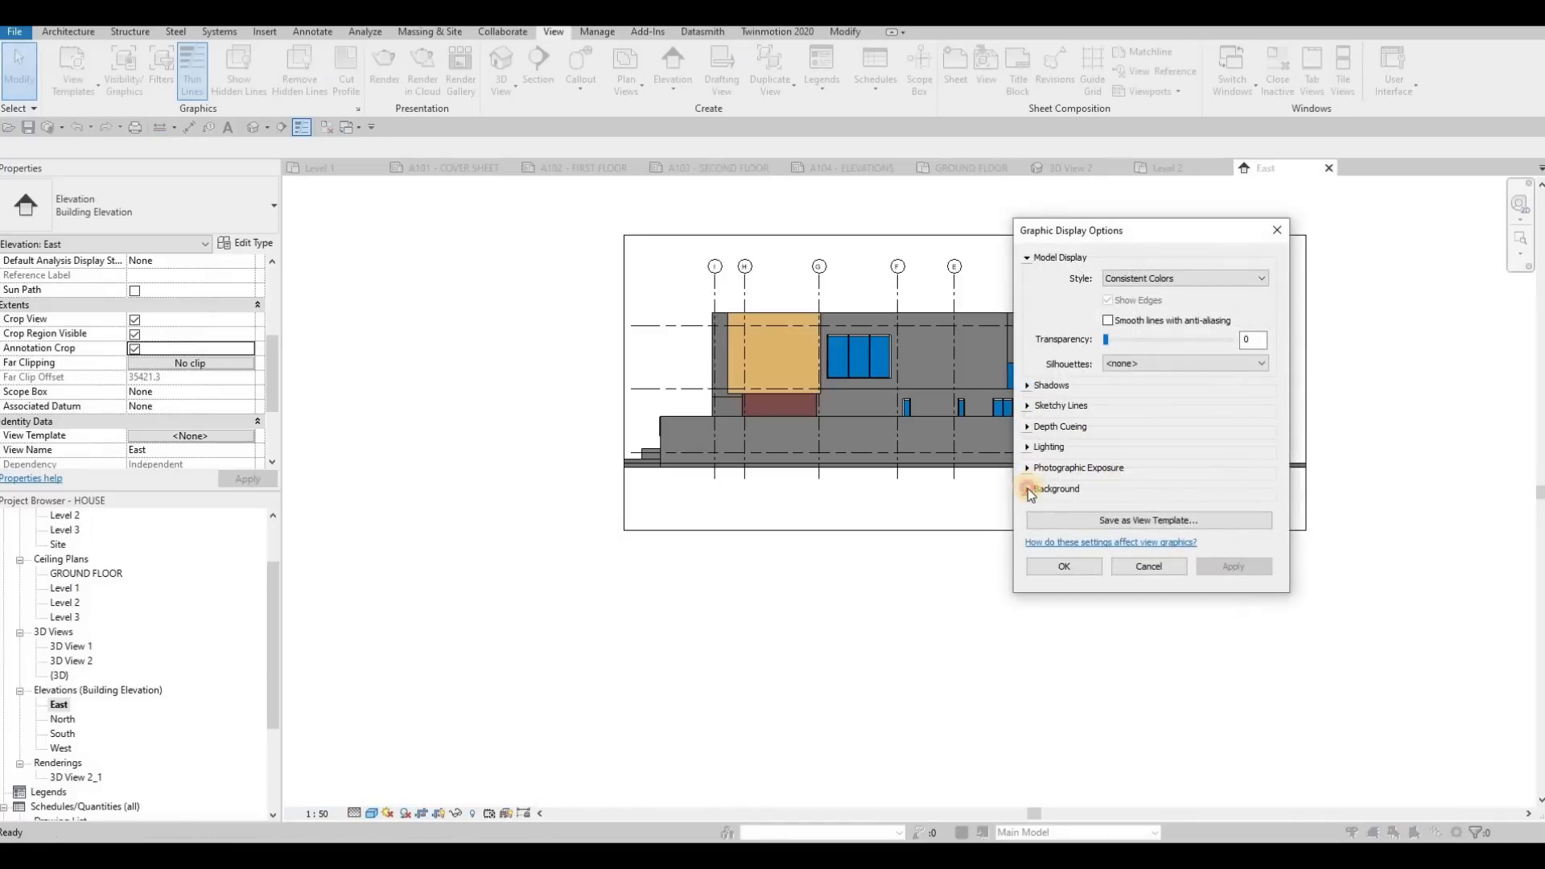
pyautogui.click(1028, 489)
pyautogui.click(1129, 515)
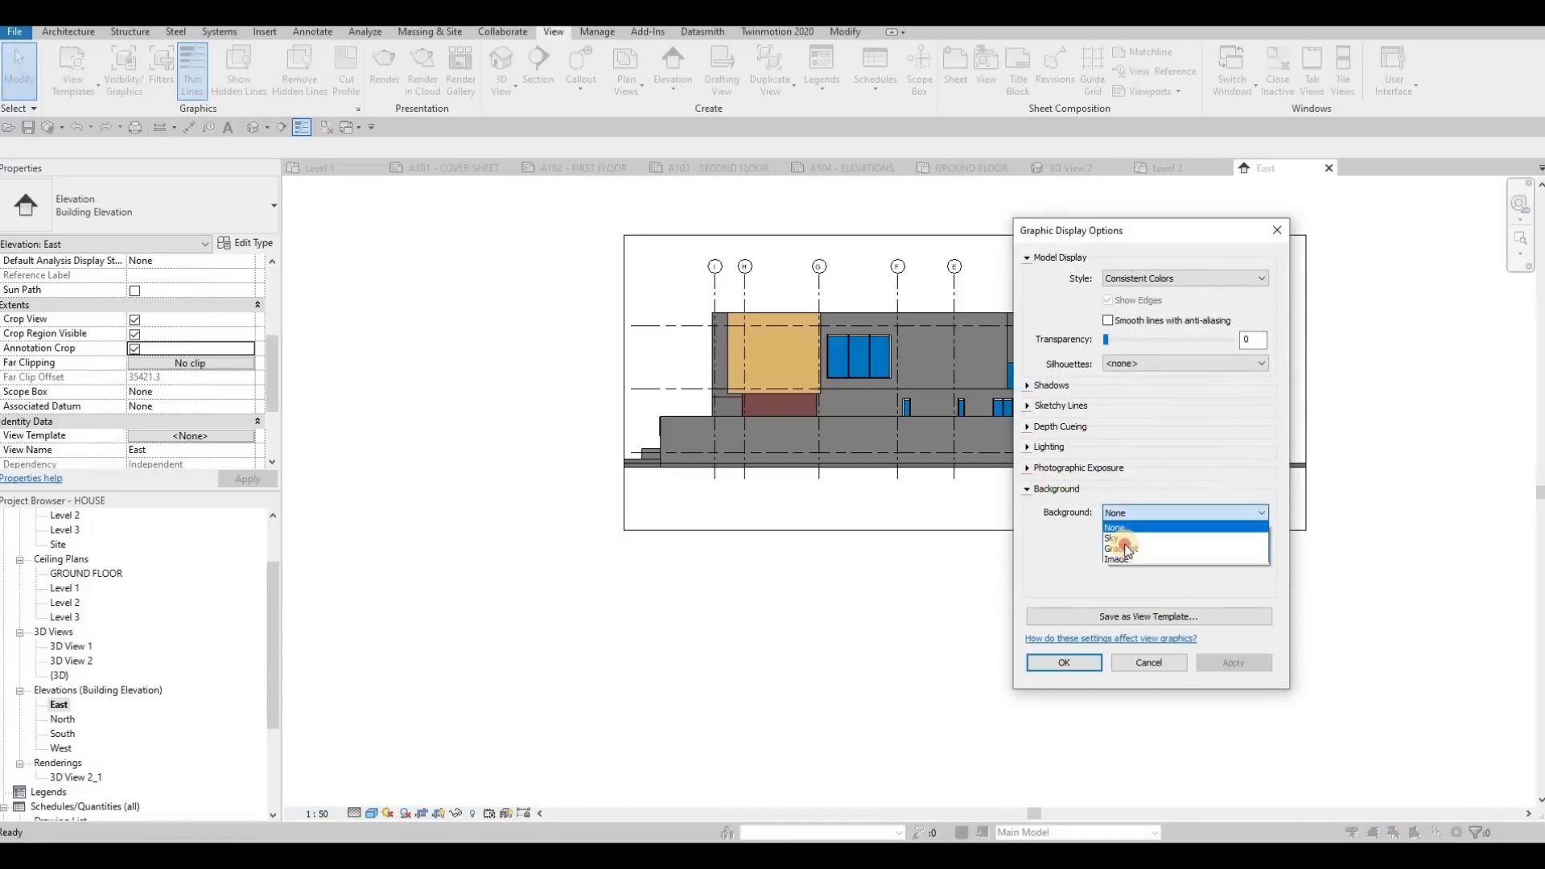
pyautogui.click(1135, 548)
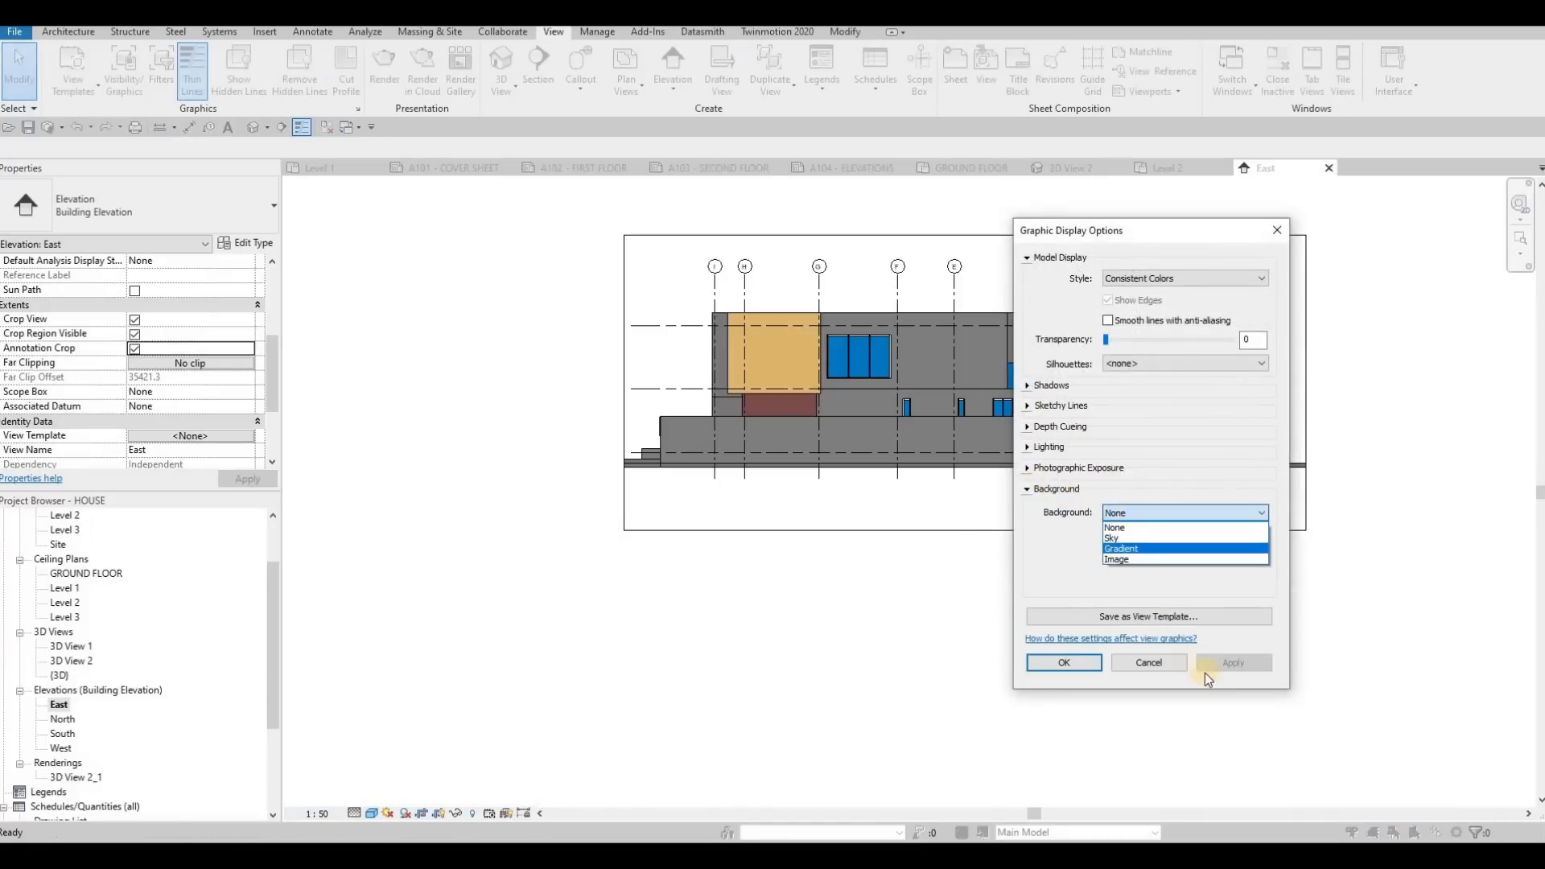
pyautogui.click(1083, 665)
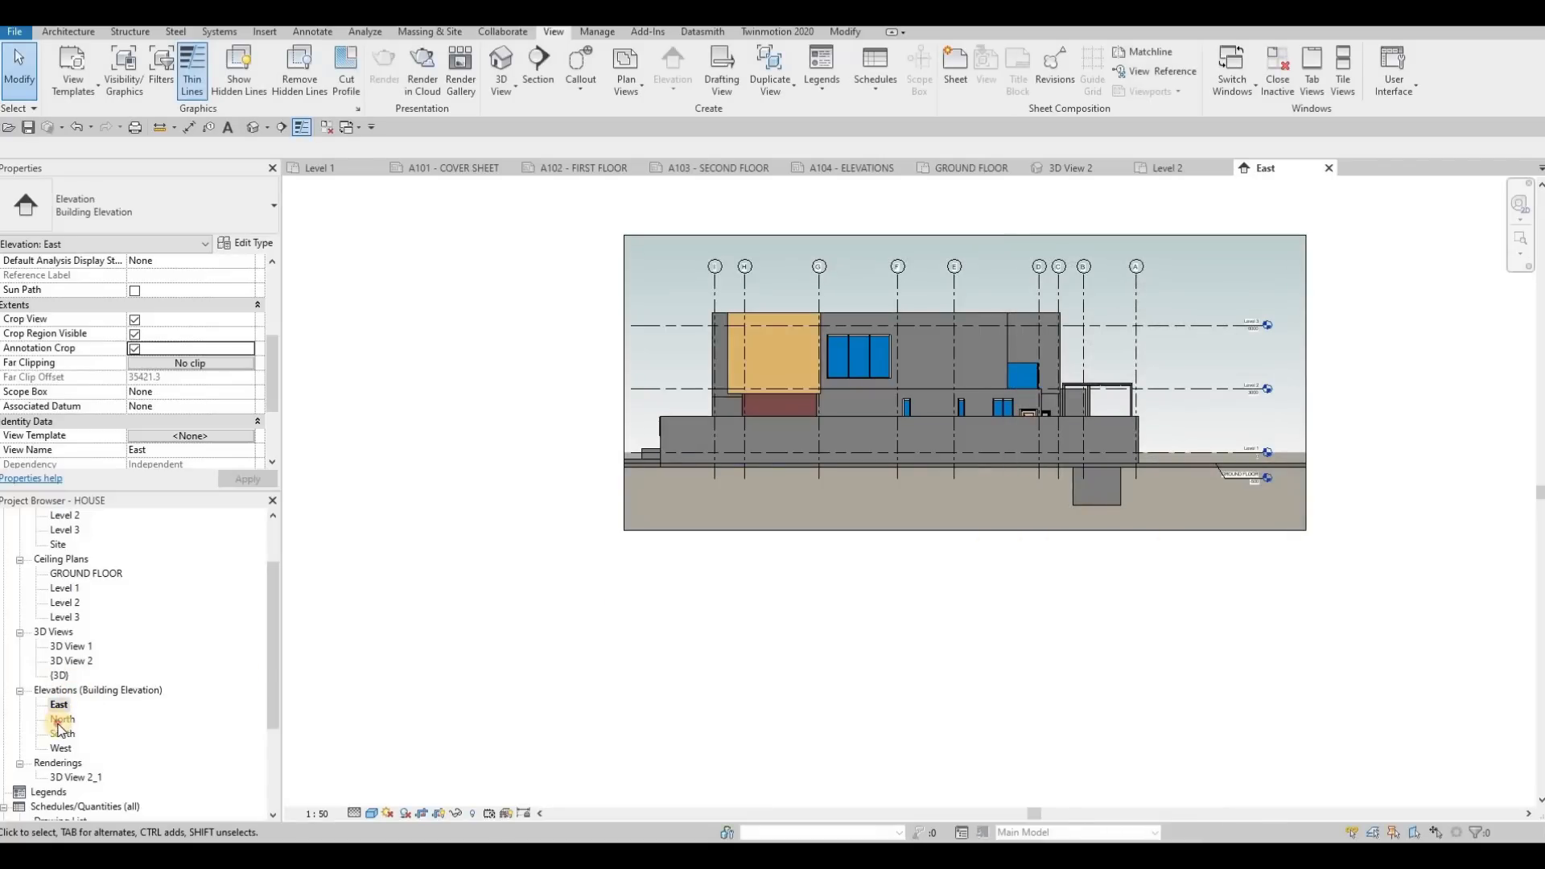
# Open the North elevation and set it to 1:50 scale, Consistent Colors visual style and Fine detail level
pyautogui.doubleClick(62, 720)
pyautogui.click(316, 814)
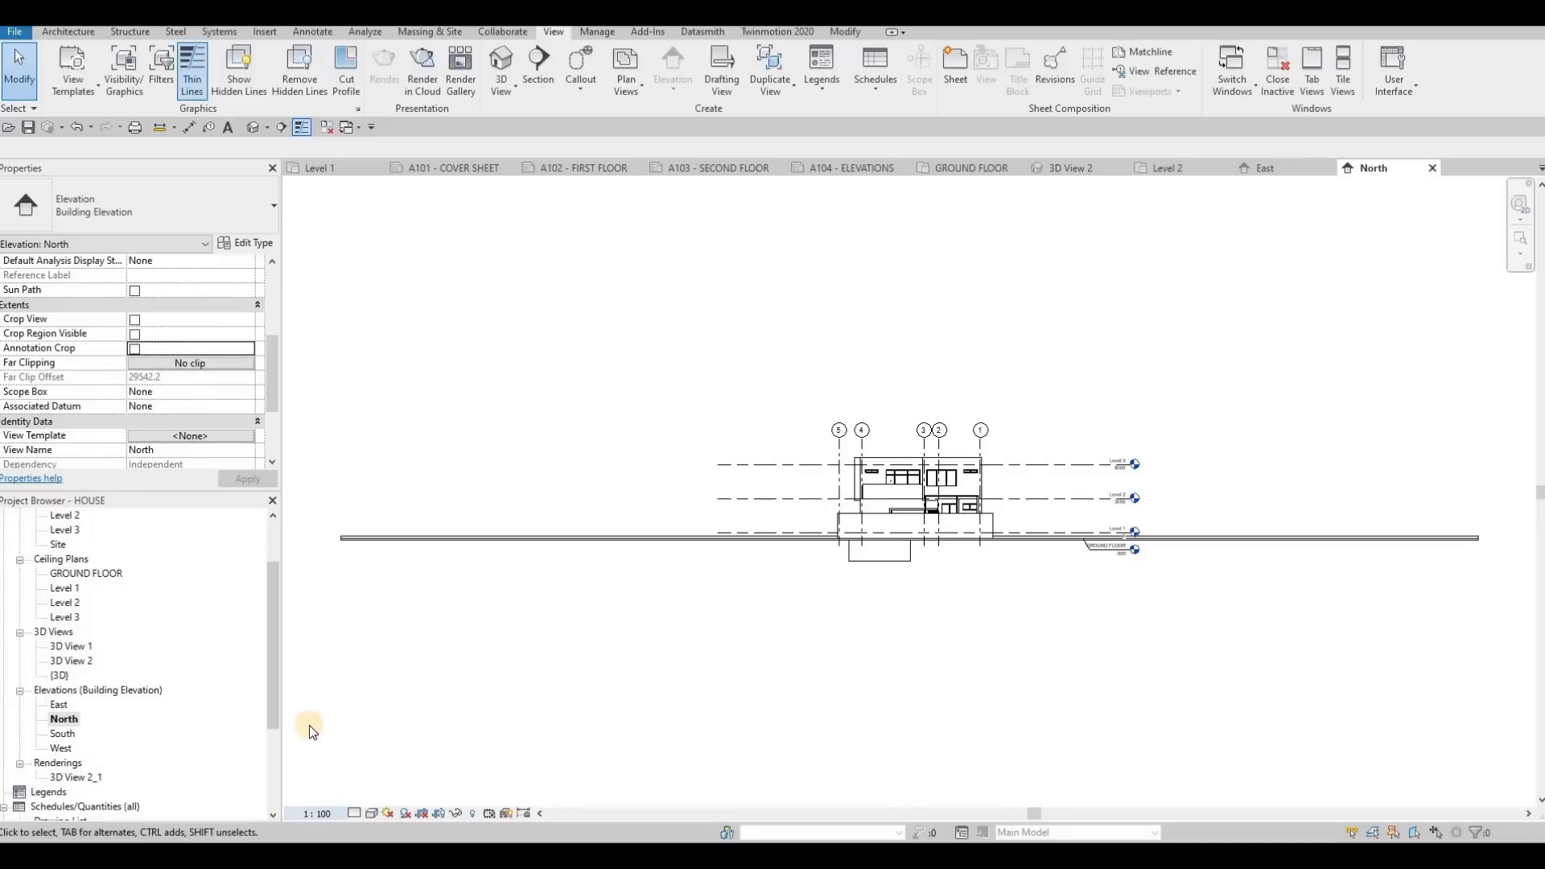
pyautogui.click(375, 814)
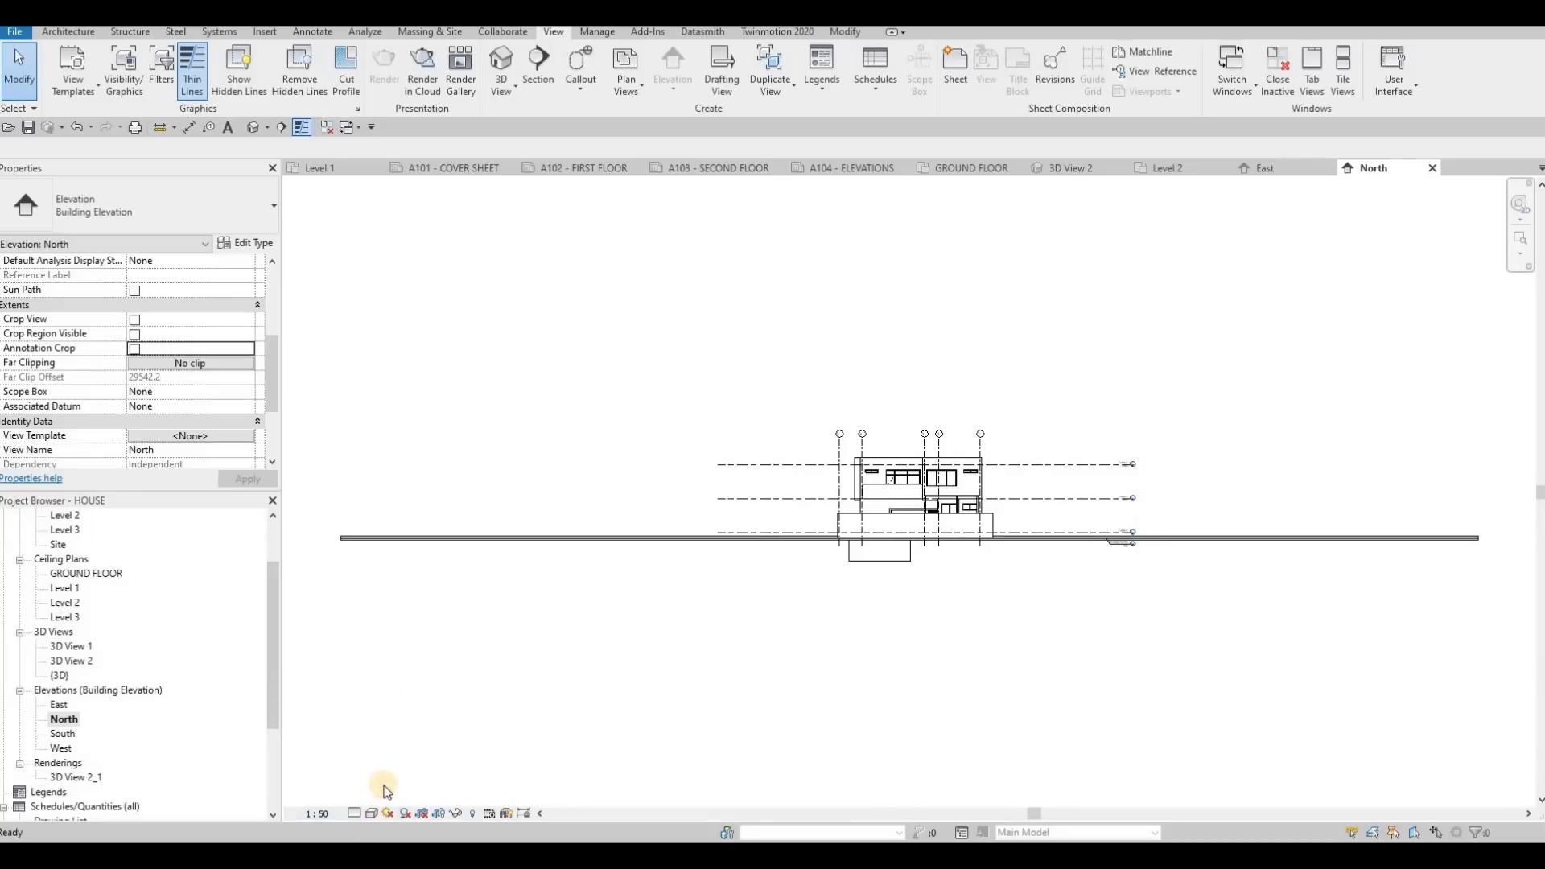
pyautogui.click(394, 764)
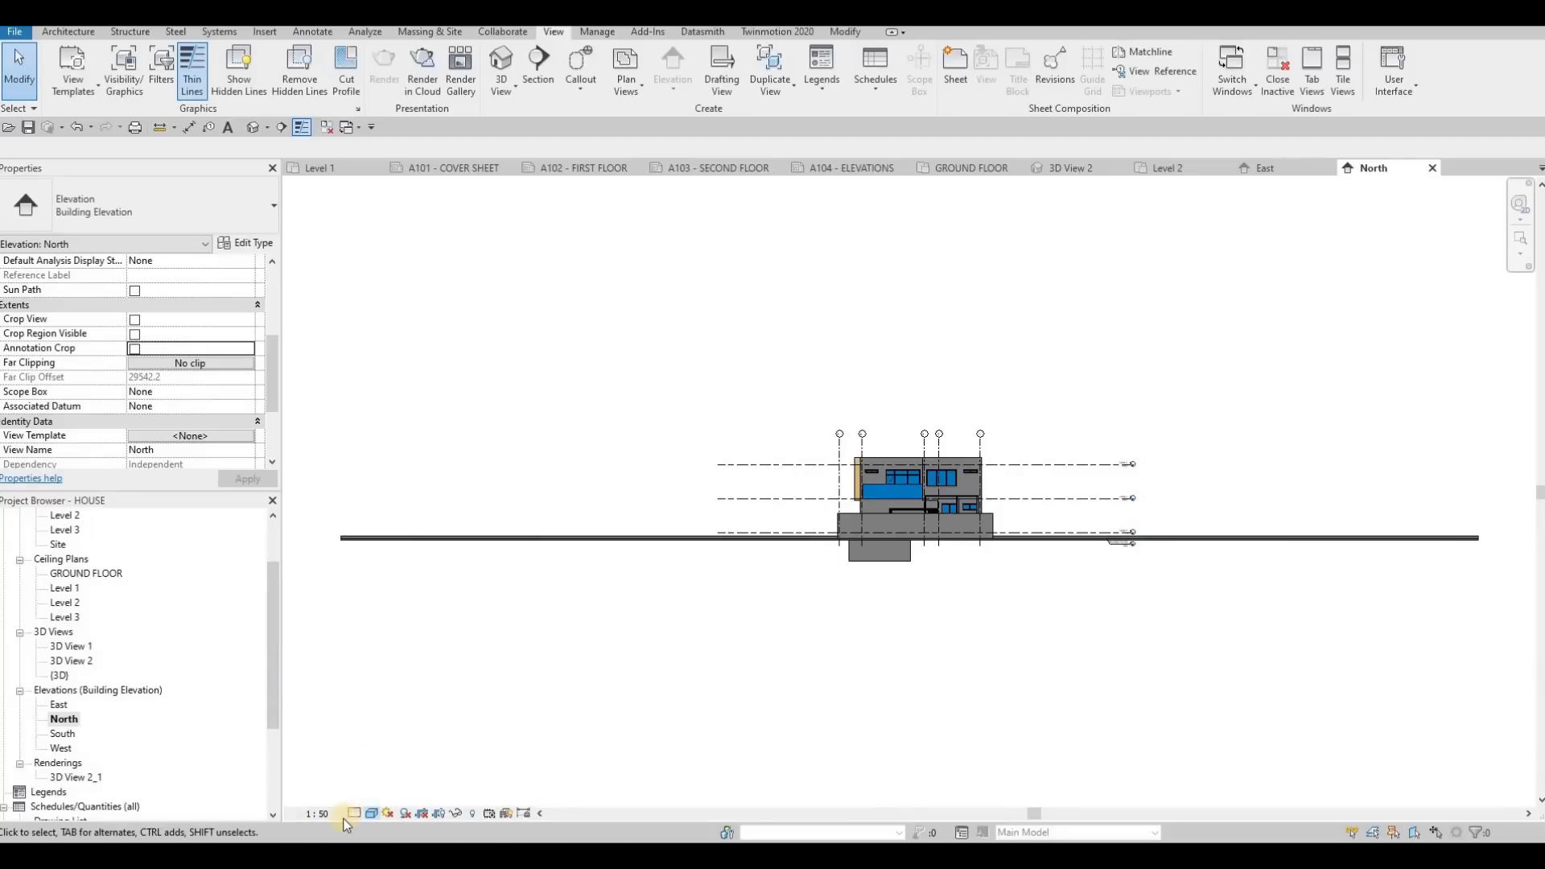
pyautogui.click(355, 812)
pyautogui.click(351, 794)
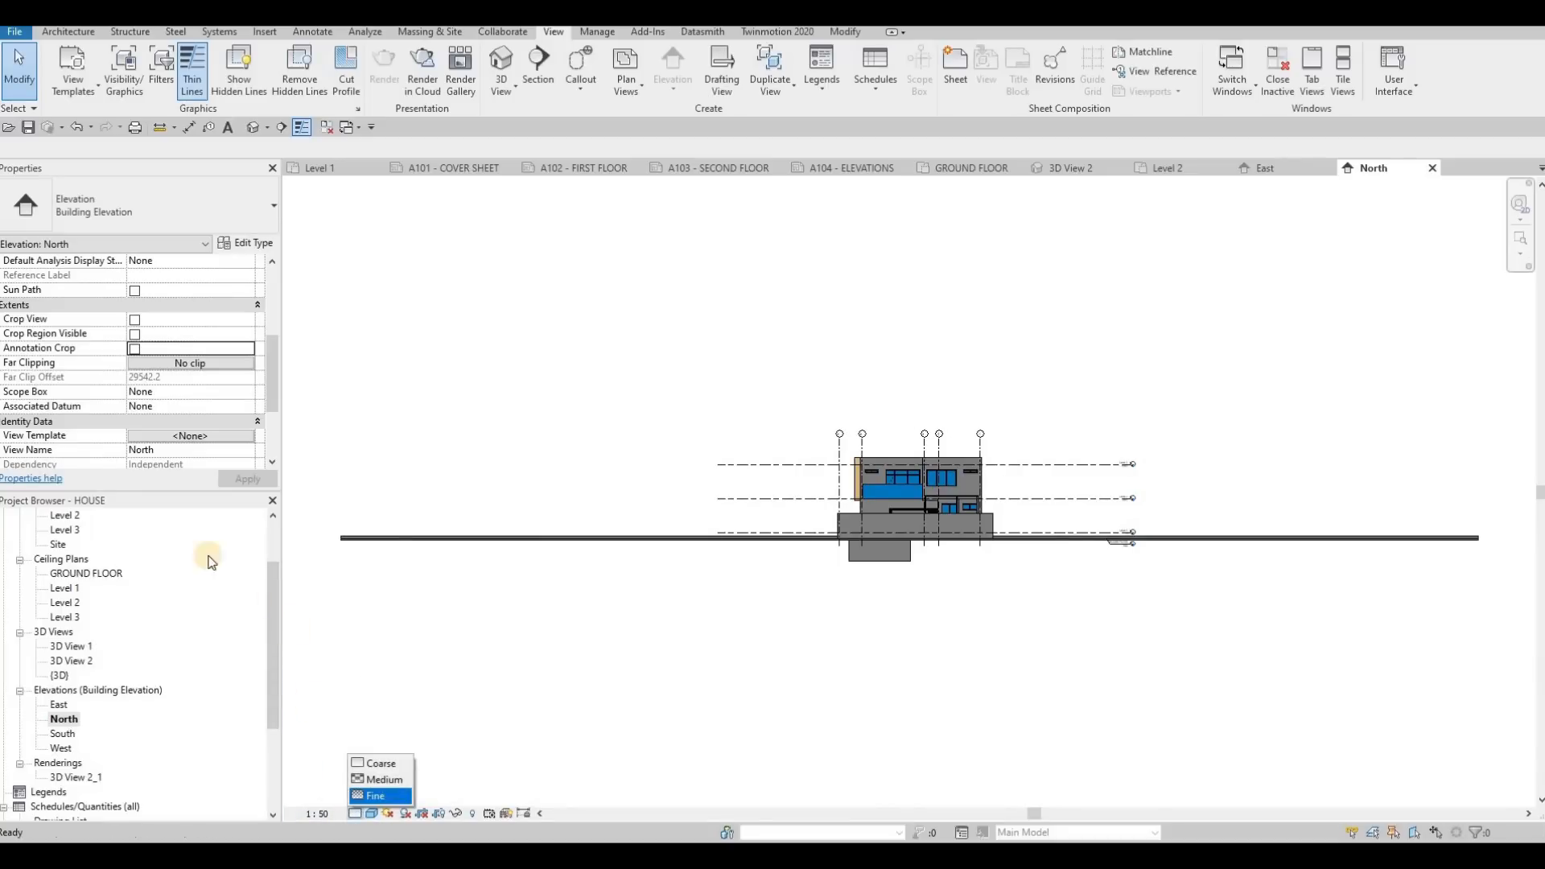
# Turn on Crop View, Crop Region Visible and Annotation Crop for the North elevation
pyautogui.click(134, 319)
pyautogui.click(136, 334)
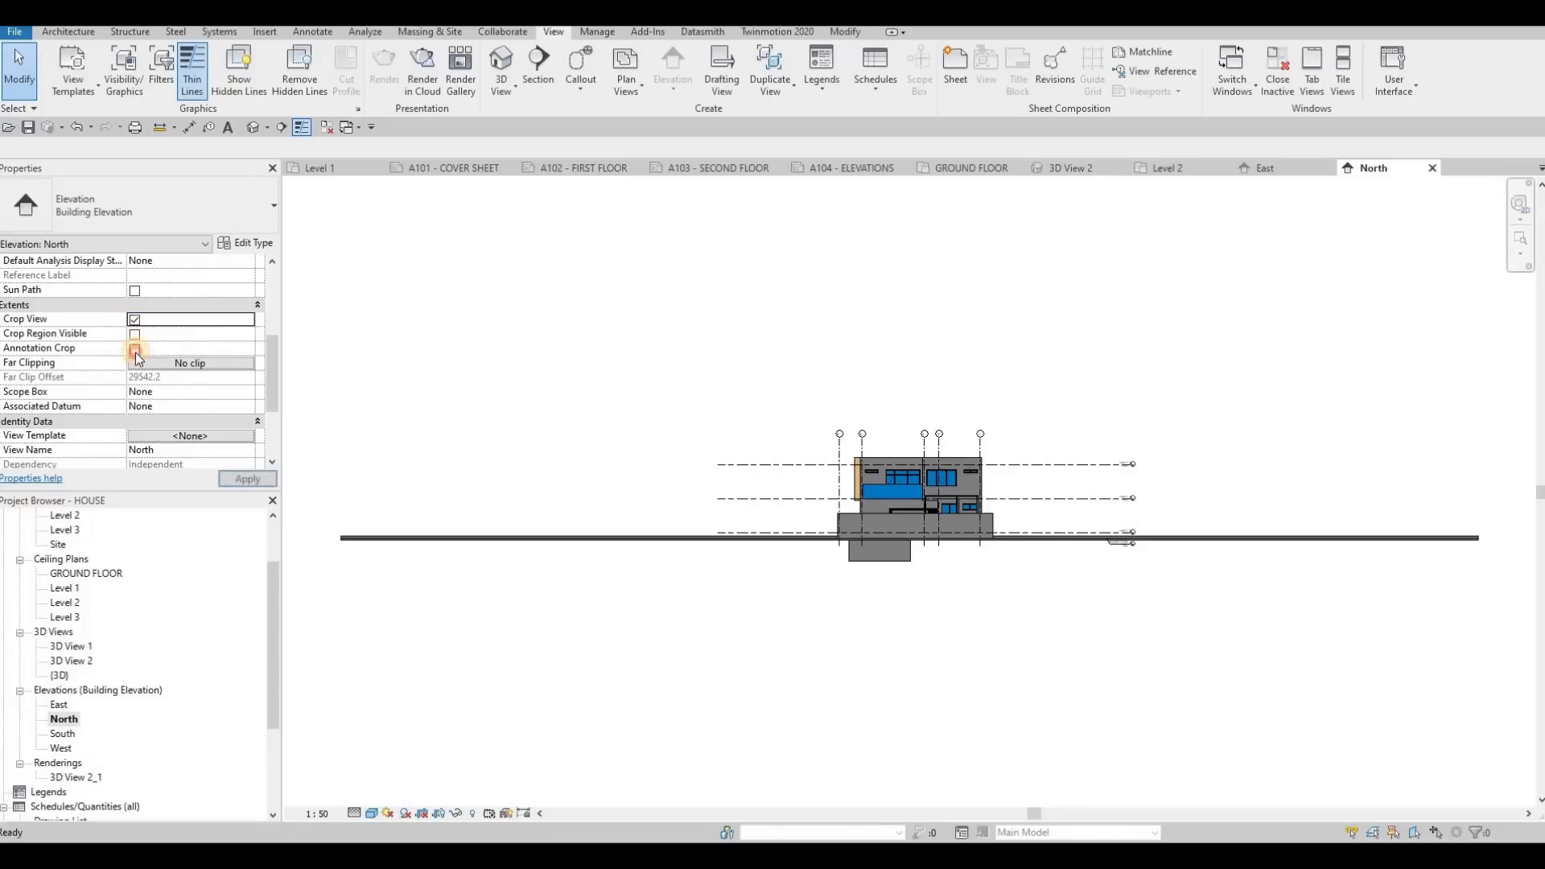
pyautogui.click(135, 349)
# Pull in the left and right edges of the North elevation's crop region close to the building
pyautogui.scroll(-3, 441, 476)
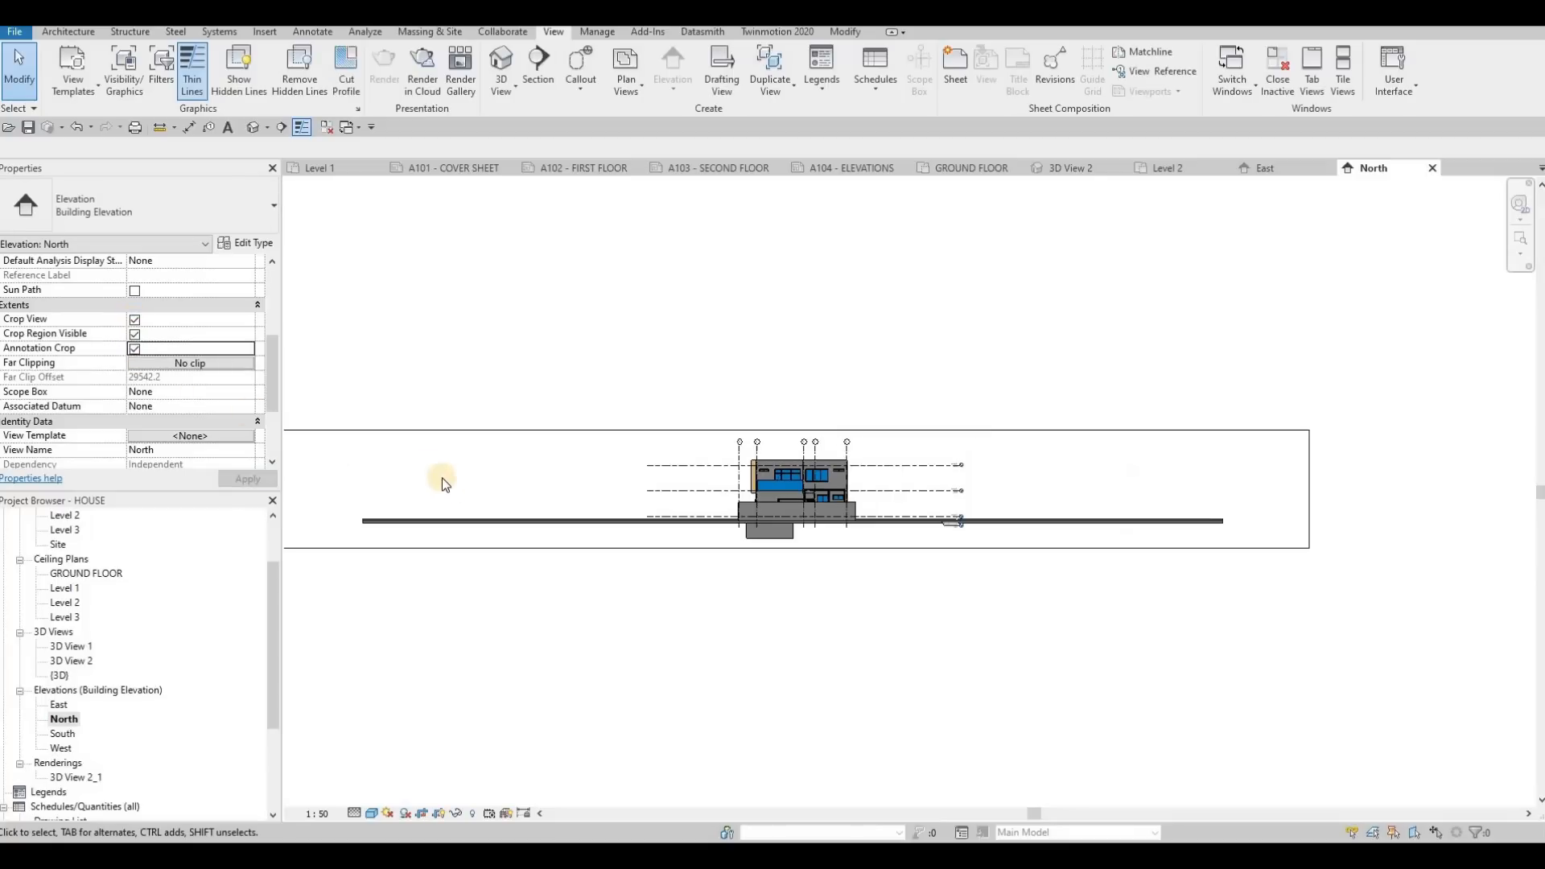
pyautogui.moveTo(442, 476); pyautogui.dragTo(506, 489, button='middle')
pyautogui.moveTo(506, 489); pyautogui.dragTo(779, 493)
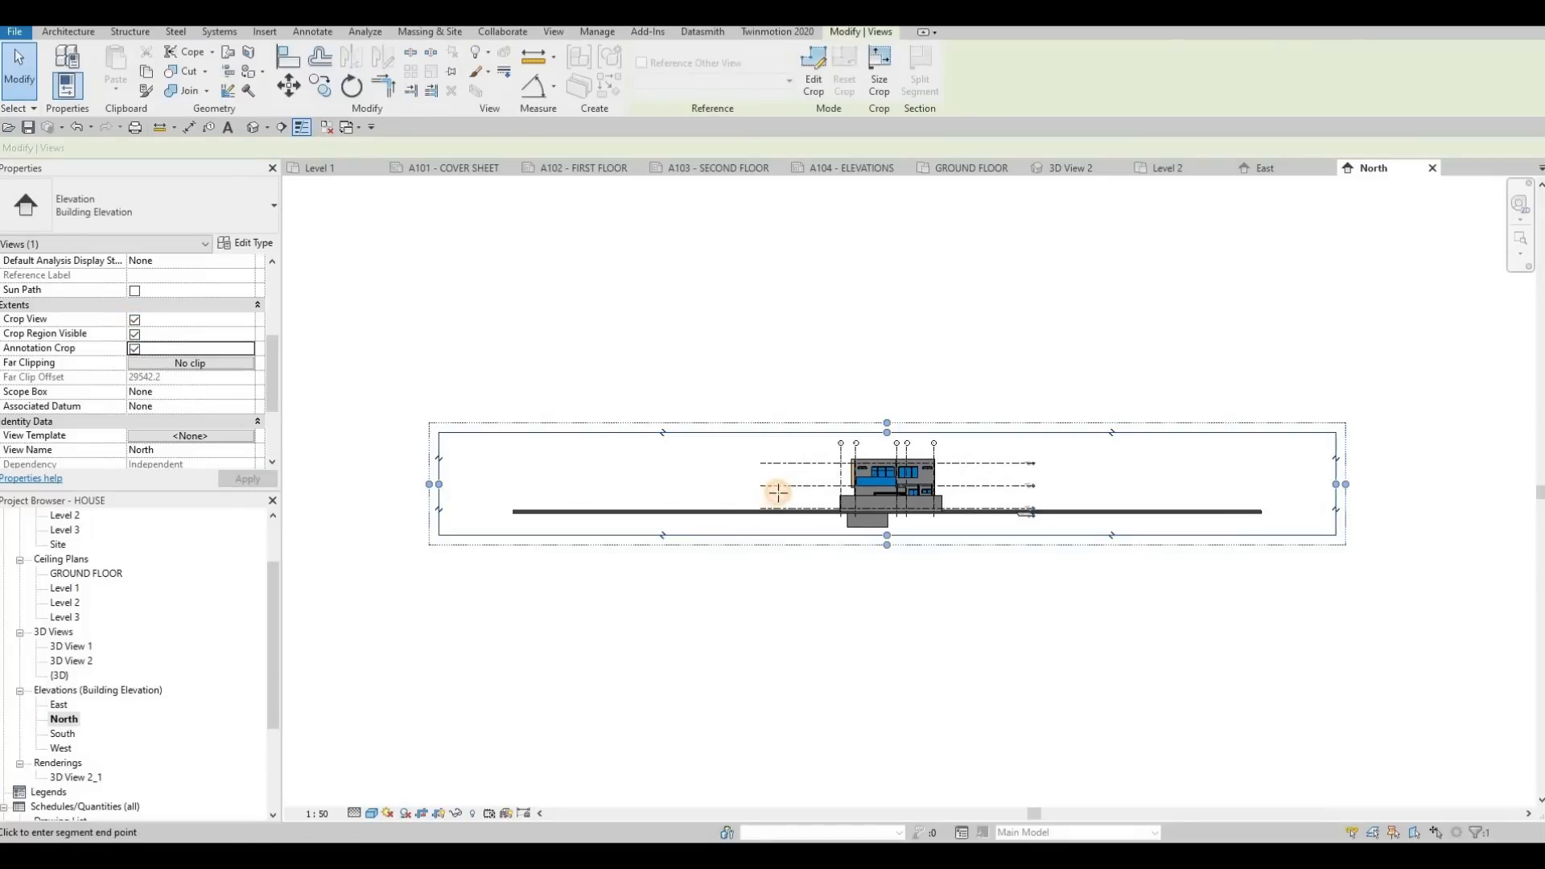
pyautogui.moveTo(1335, 483); pyautogui.dragTo(995, 483)
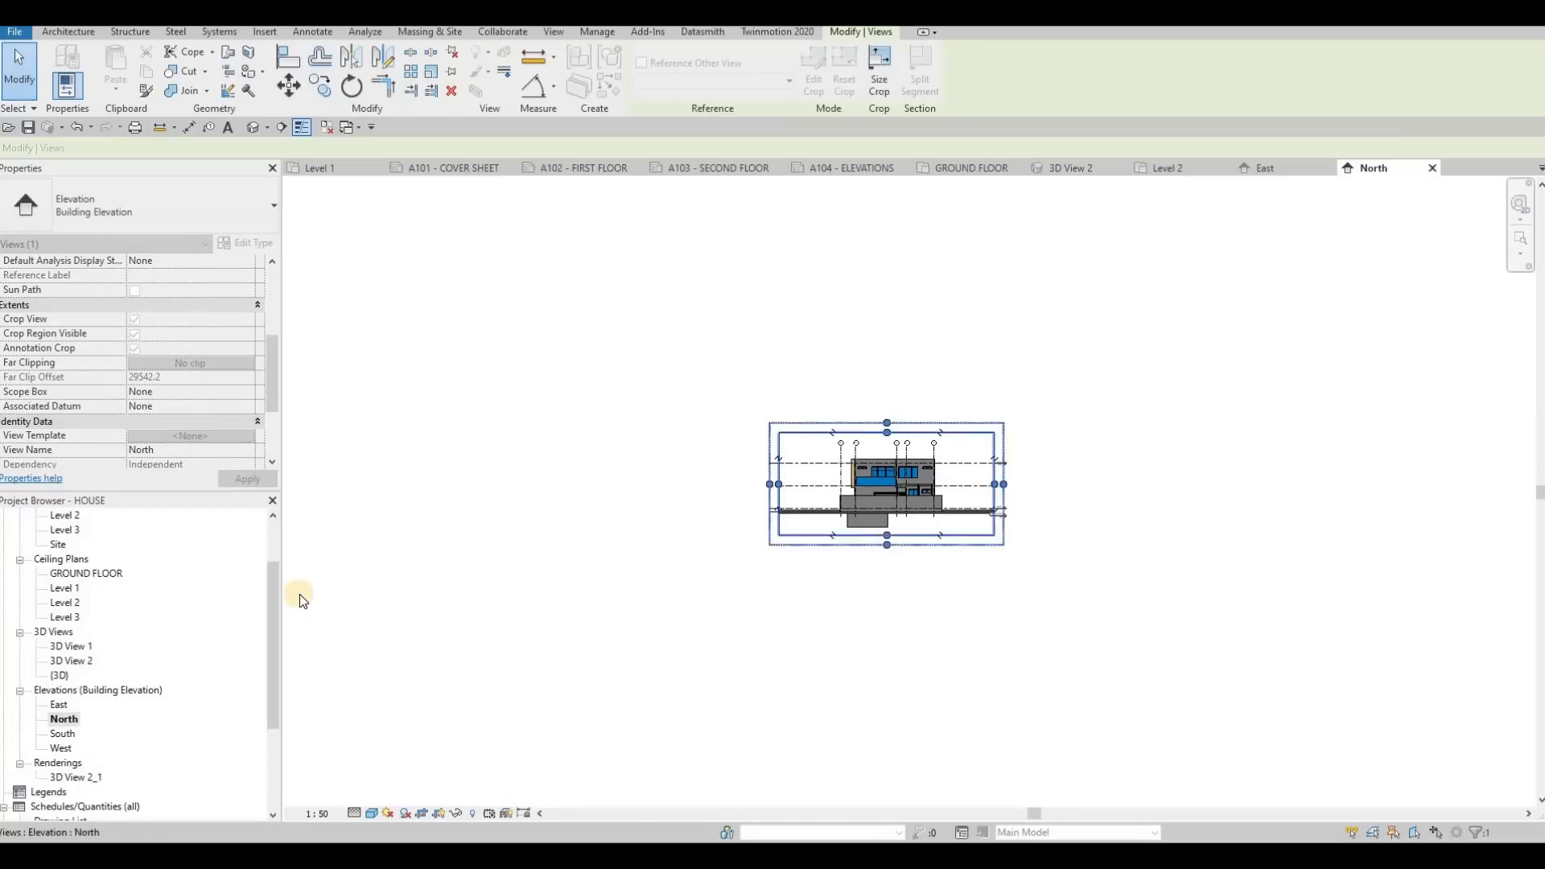
# Open the South elevation at 1:50 scale with Crop View, Crop Region Visible and Annotation Crop turned on
pyautogui.doubleClick(57, 735)
pyautogui.click(316, 814)
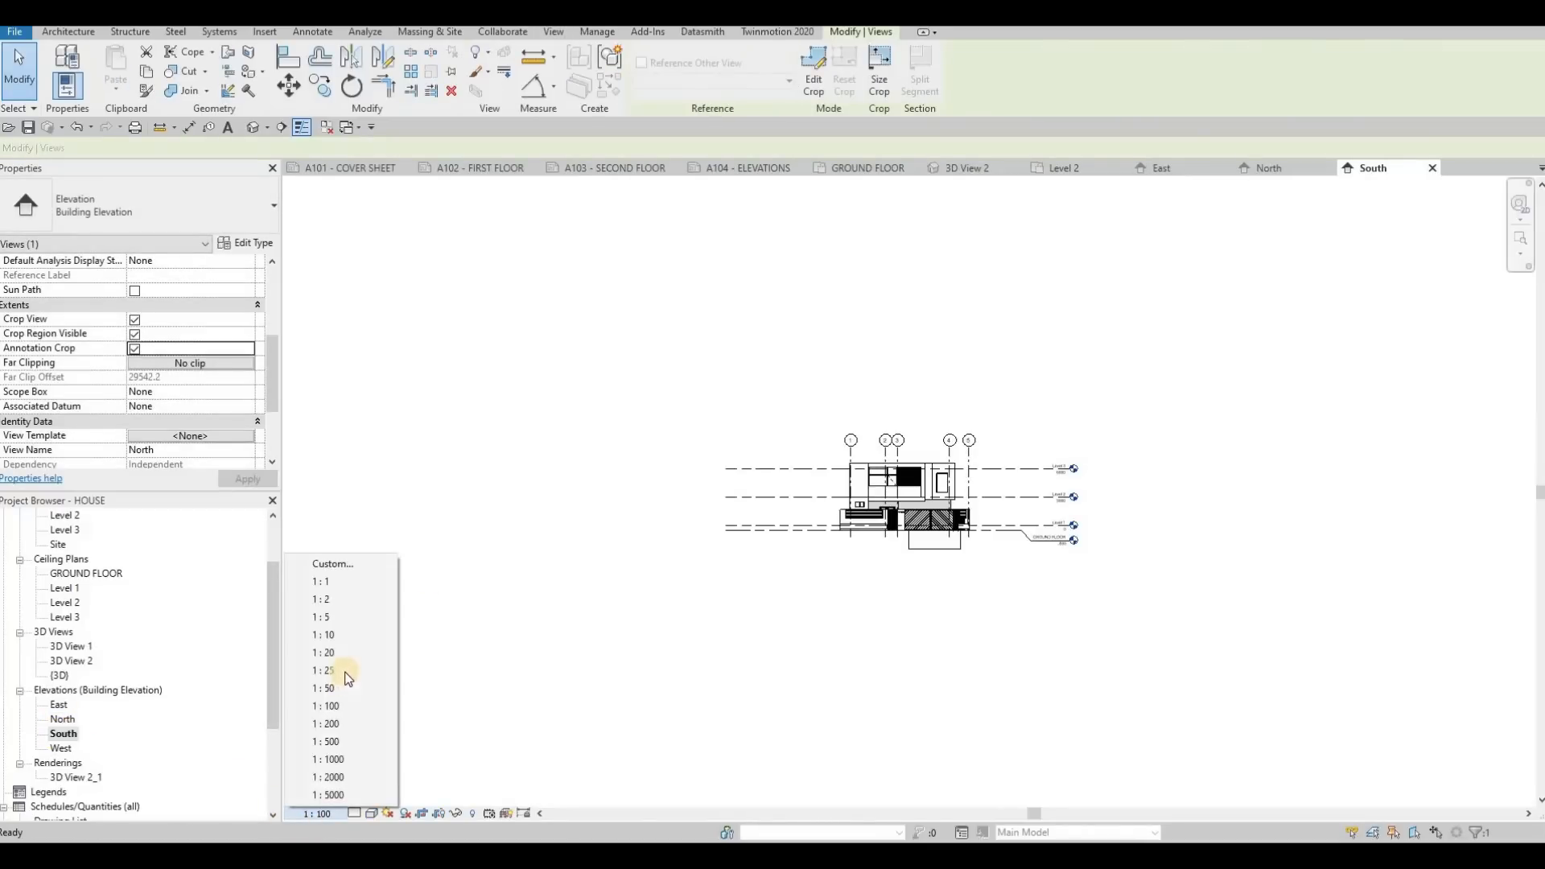
pyautogui.click(344, 690)
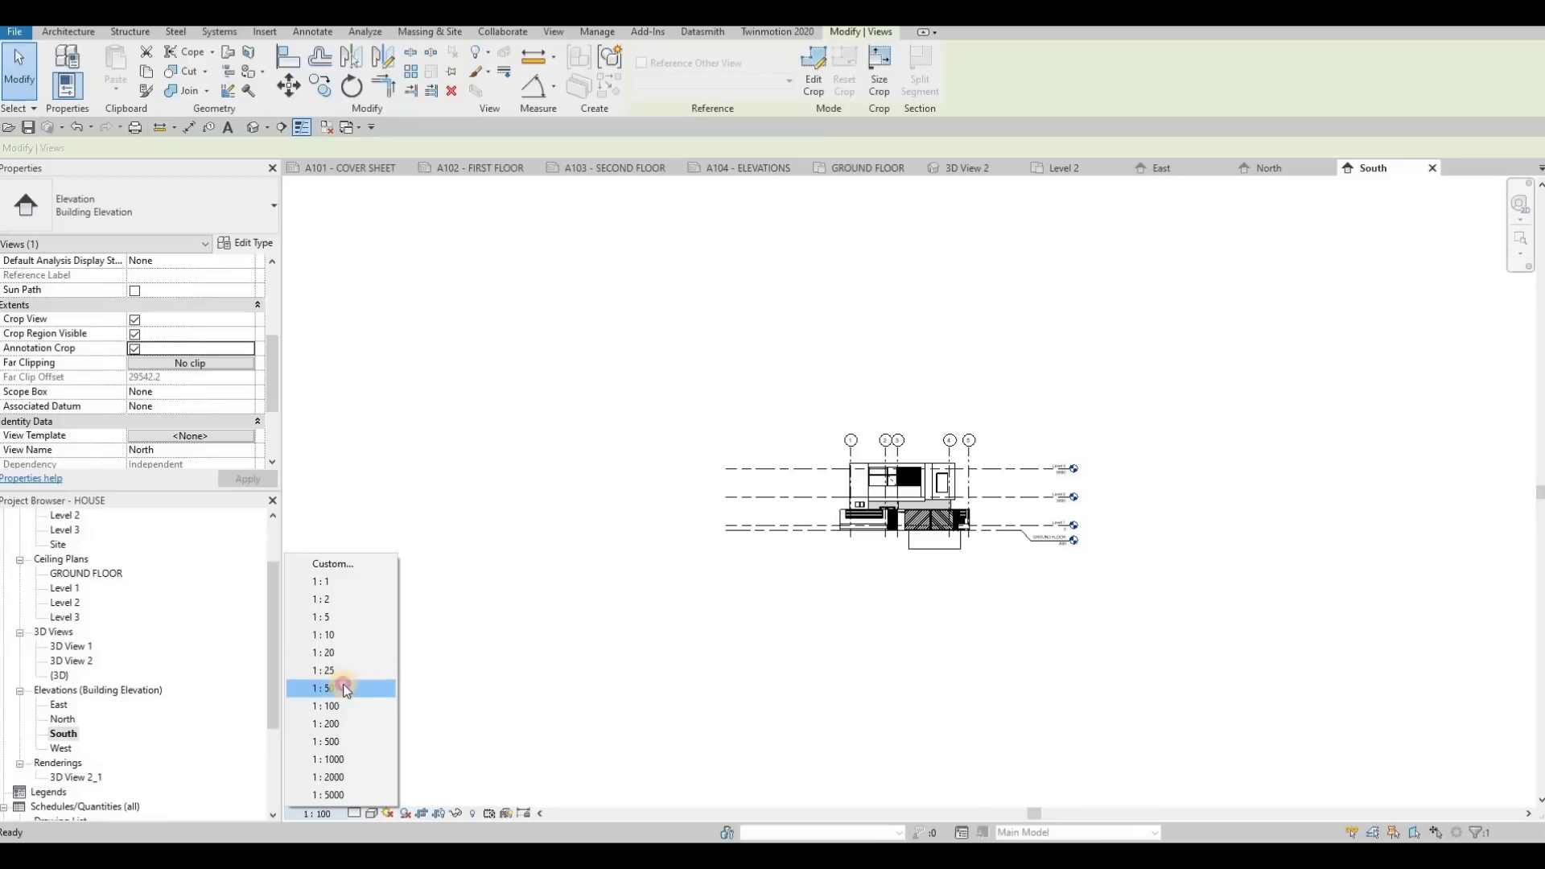
pyautogui.click(134, 347)
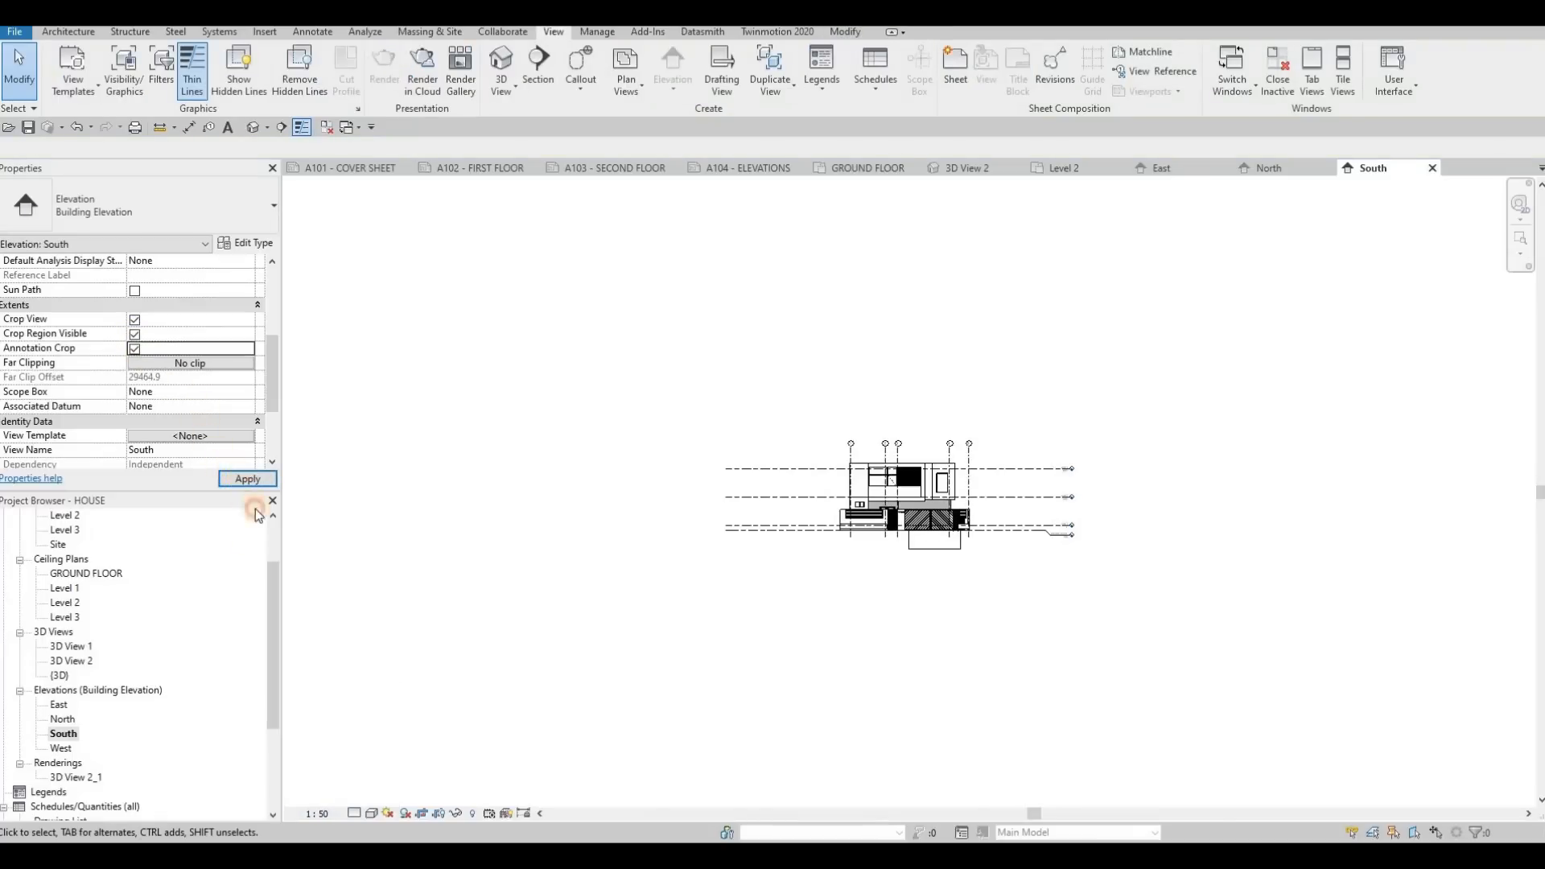
# Set the South elevation's visual style to Consistent Colors and its detail level to Fine
pyautogui.click(372, 813)
pyautogui.click(394, 764)
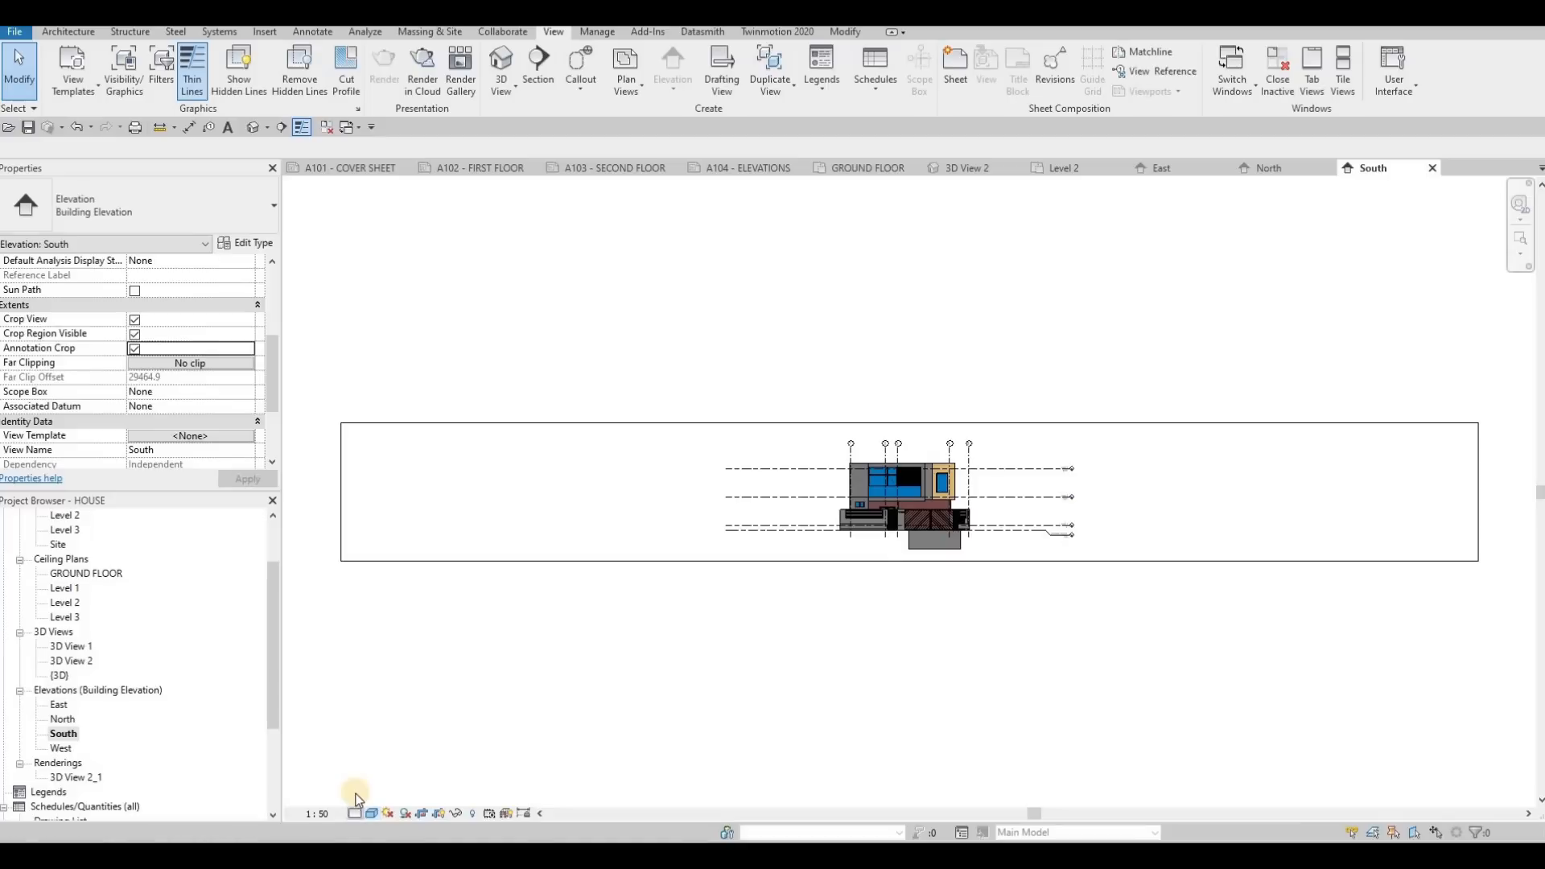
pyautogui.click(354, 813)
pyautogui.click(375, 796)
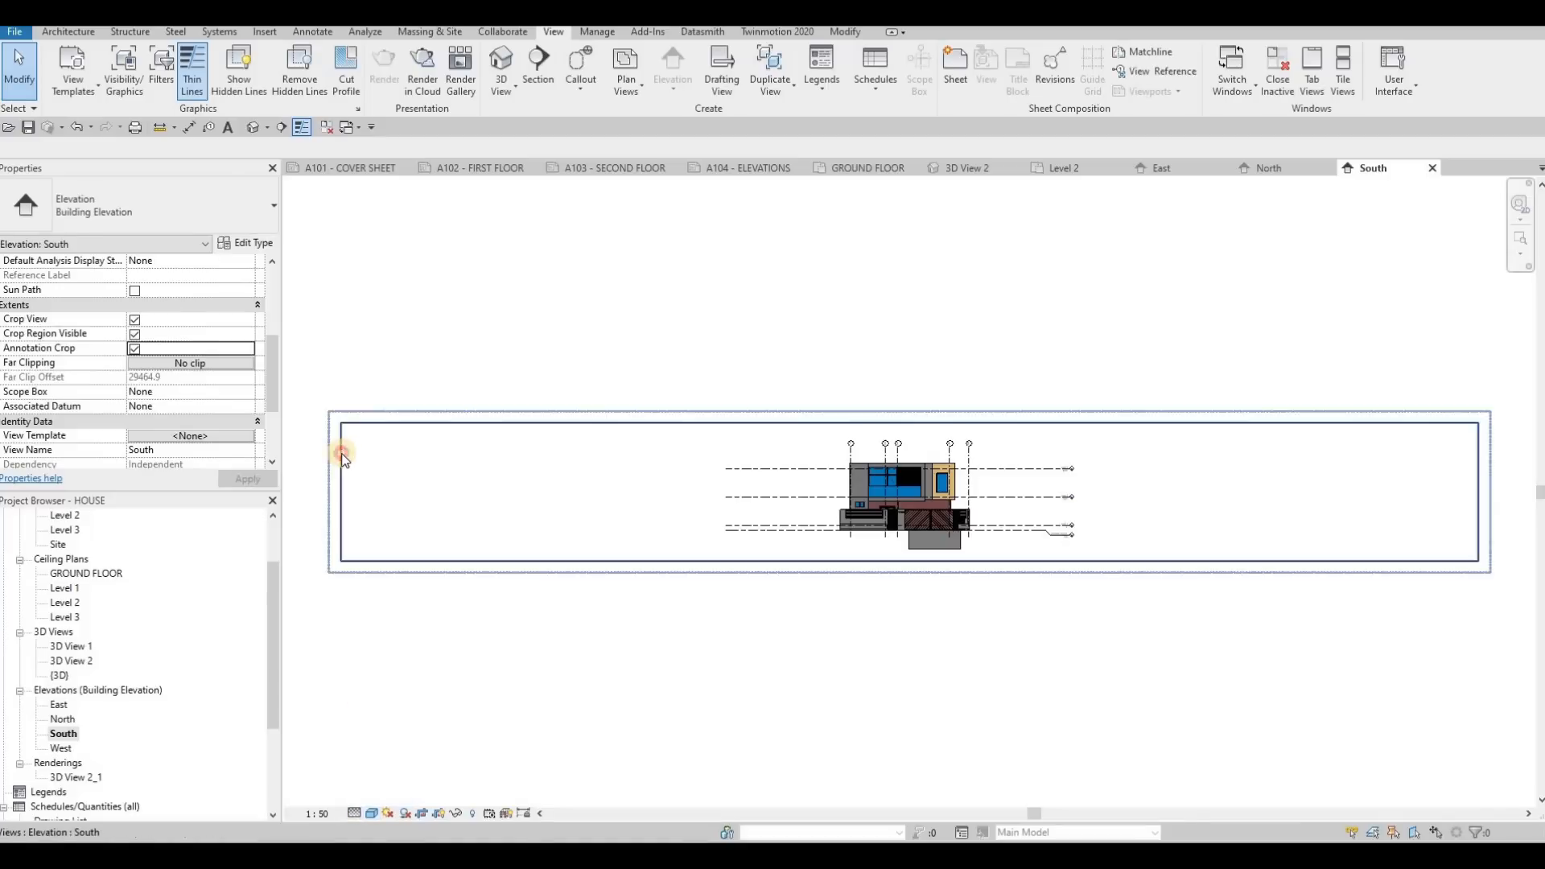
# Pull in the left and right edges of the South elevation's crop region close to the building
pyautogui.click(339, 496)
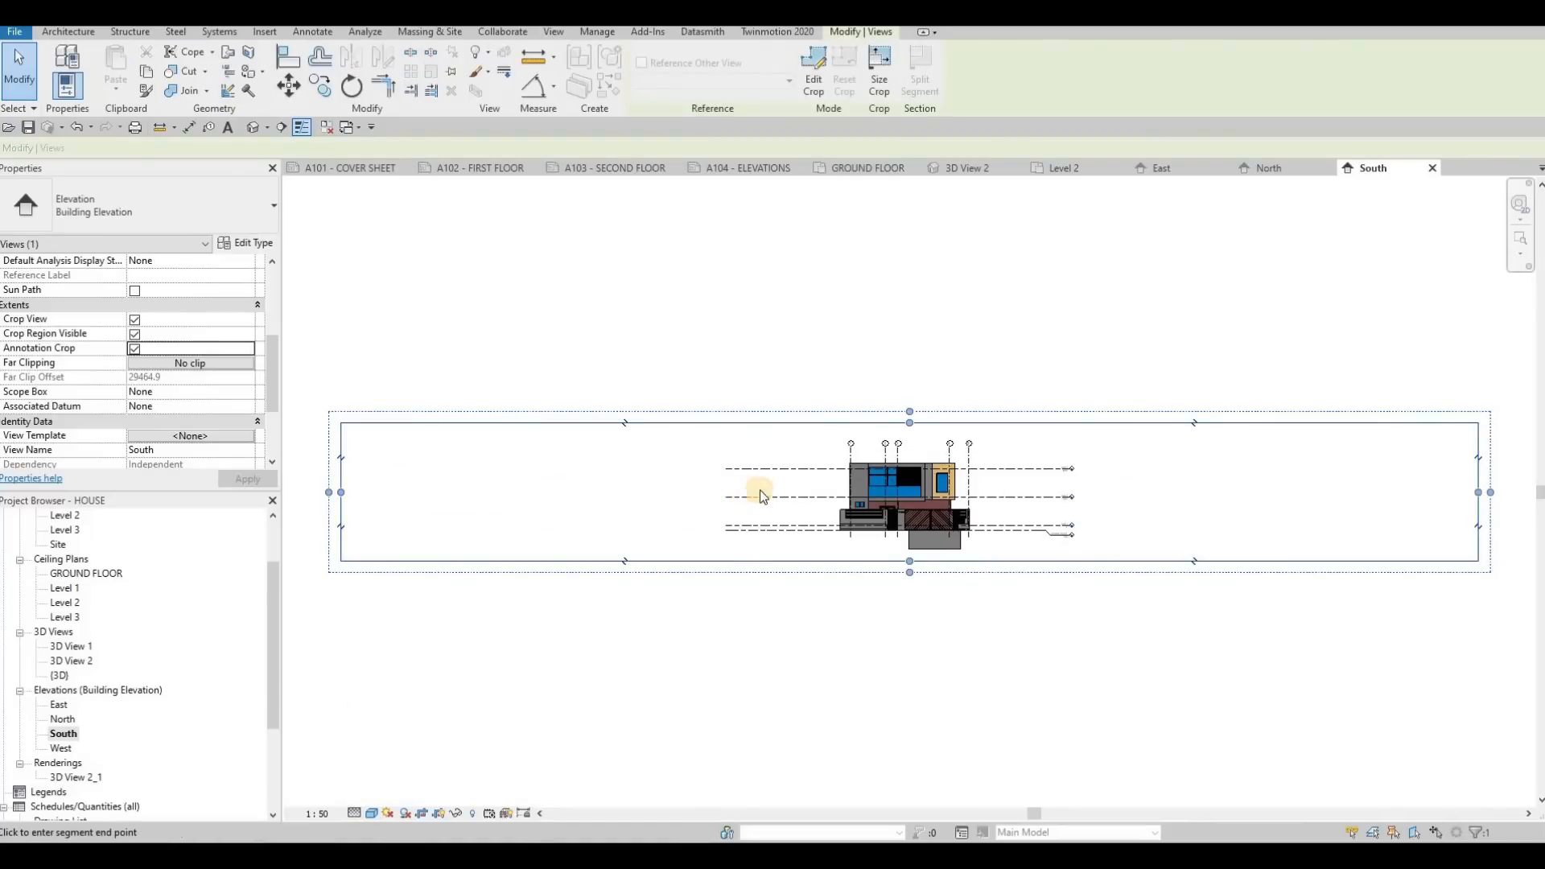
pyautogui.moveTo(760, 490); pyautogui.dragTo(752, 492)
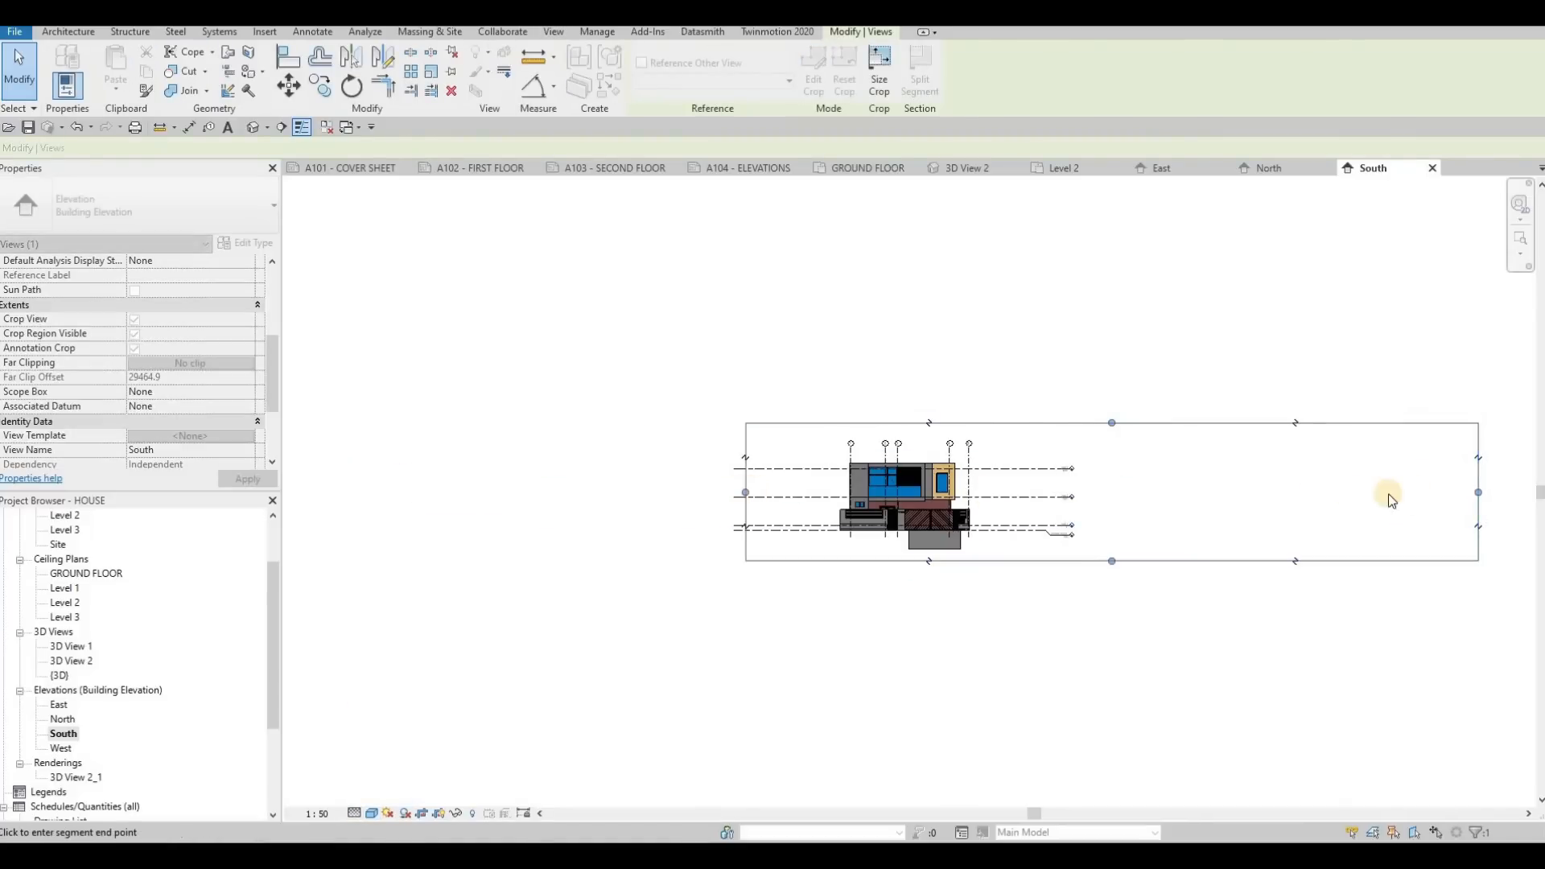
pyautogui.click(1033, 484)
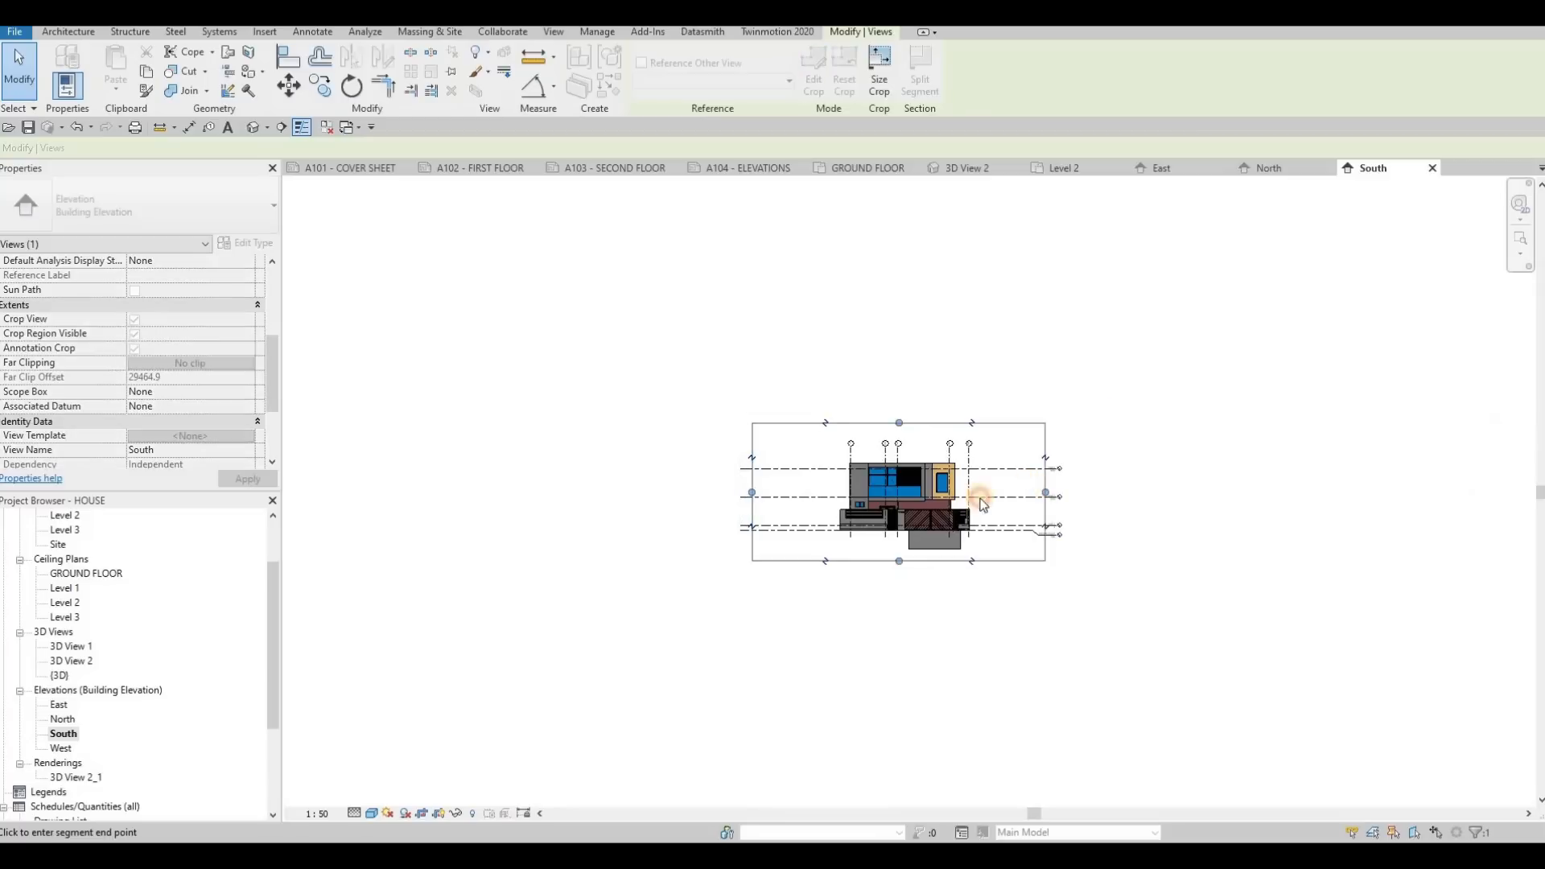
pyautogui.click(788, 498)
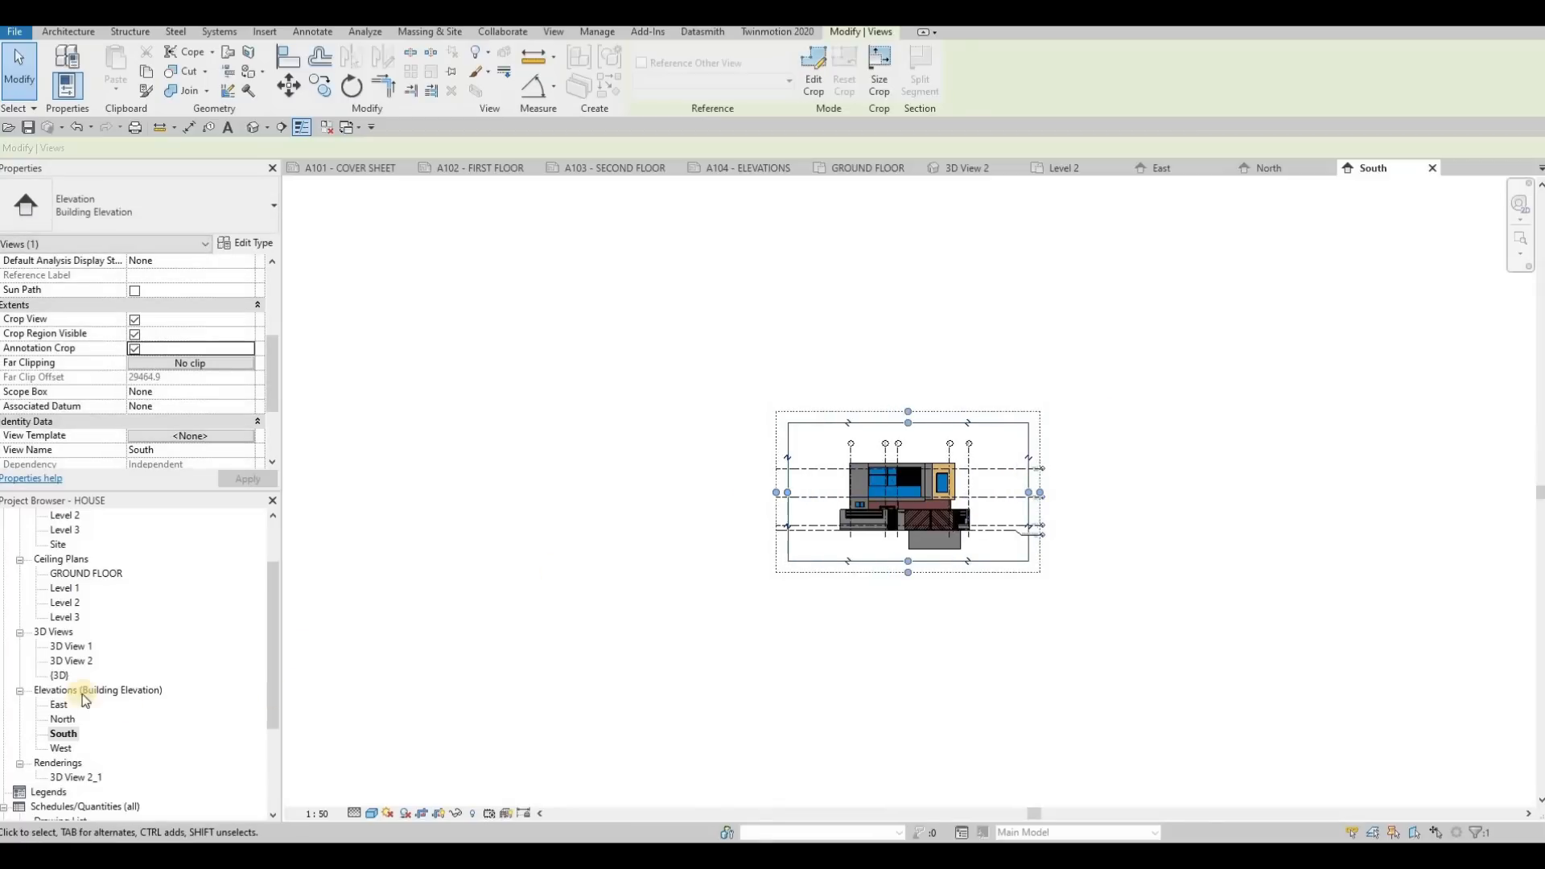
# Open the West elevation at 1:50 scale with Crop View, Crop Region Visible and Annotation Crop turned on
pyautogui.doubleClick(61, 748)
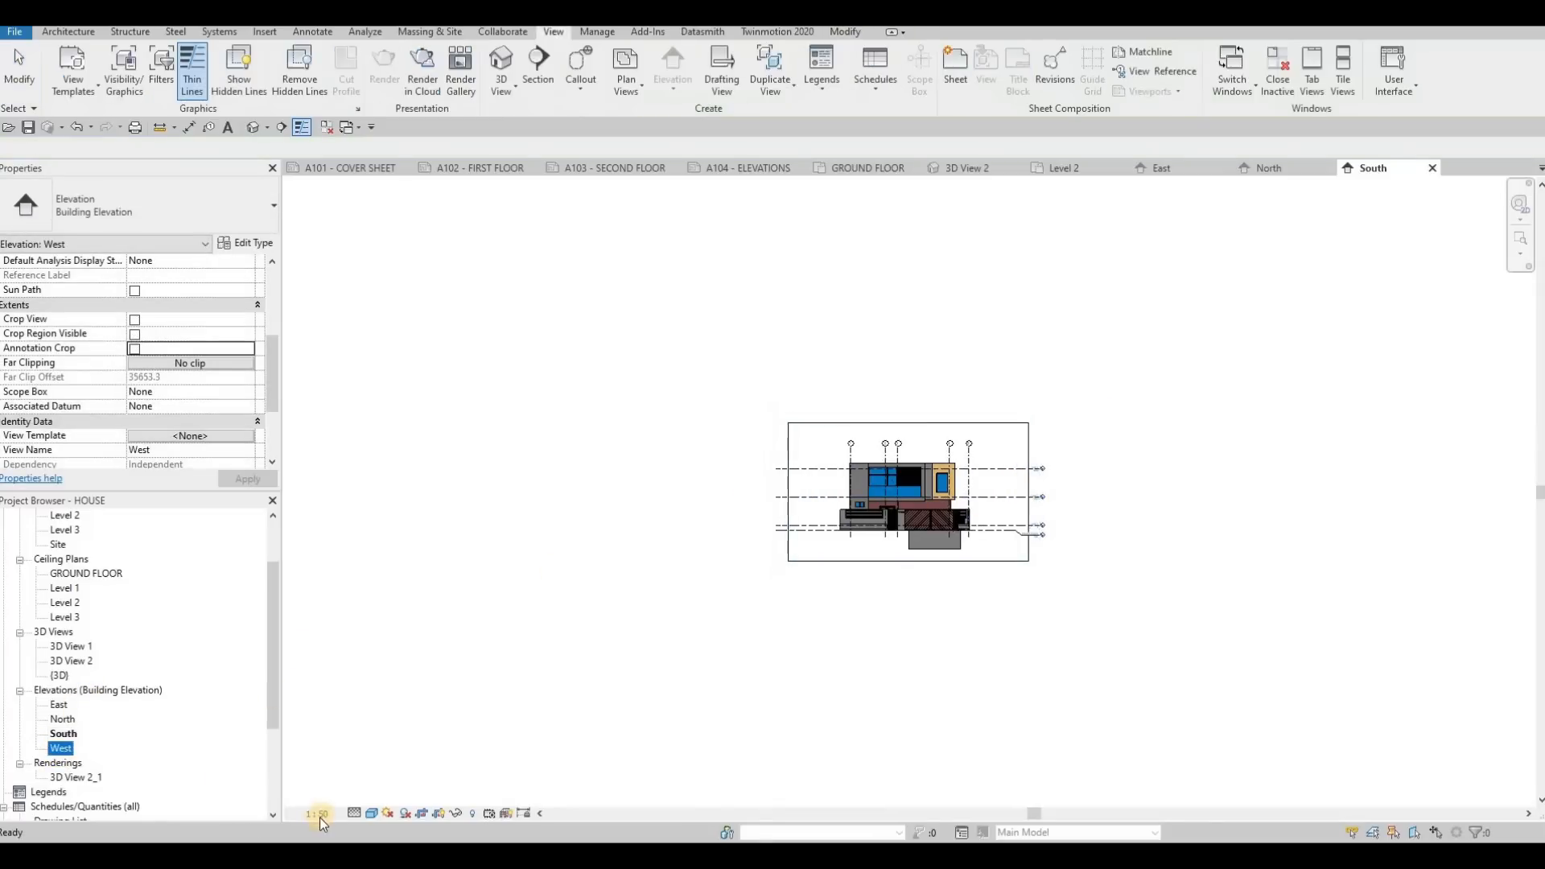
pyautogui.click(318, 814)
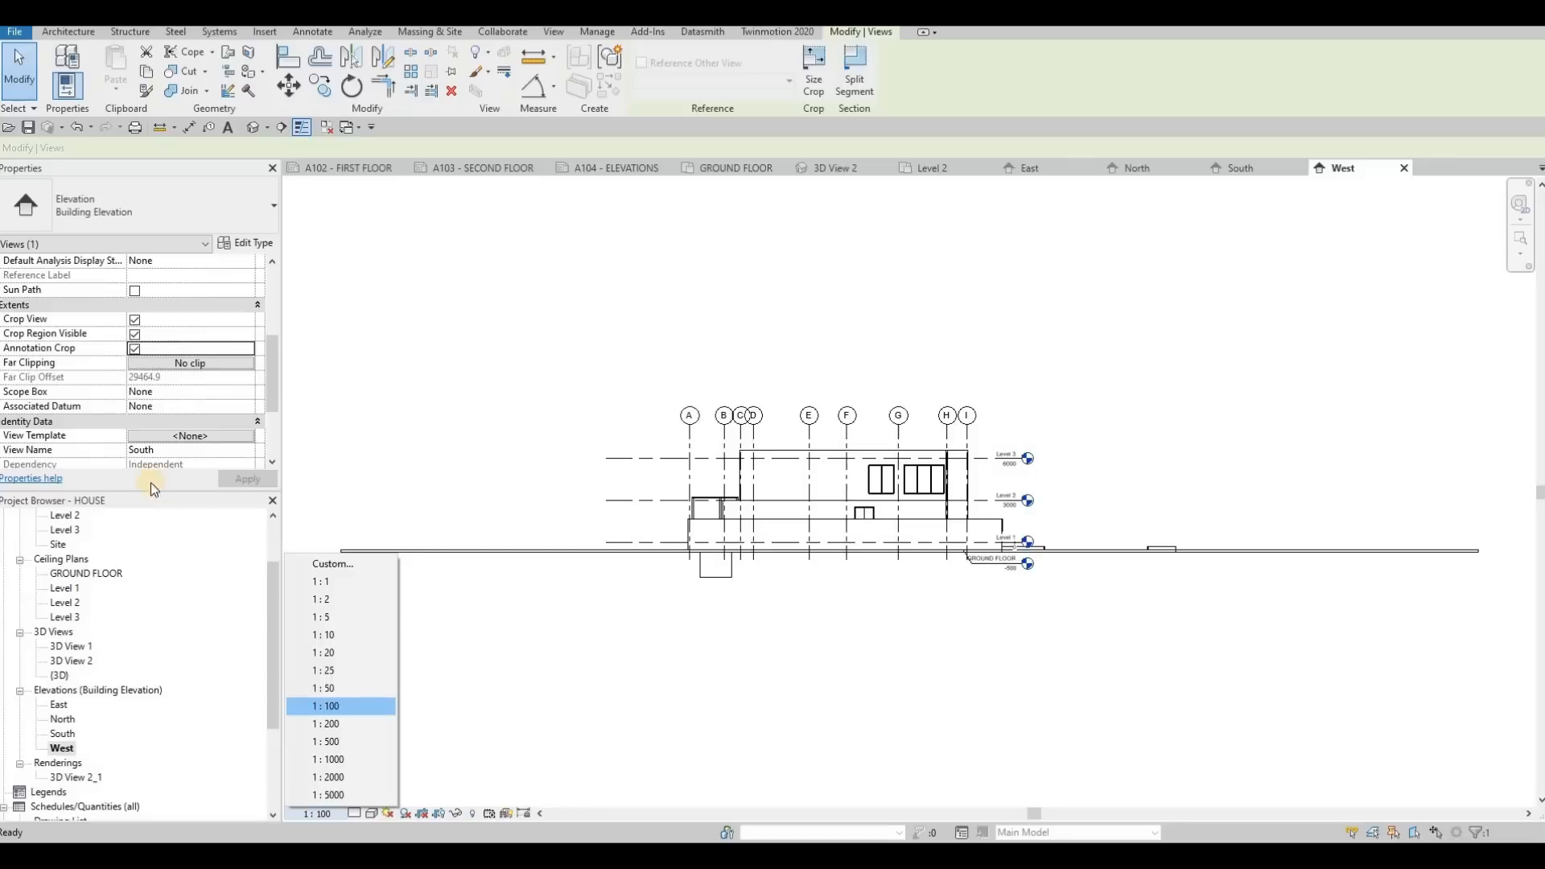
pyautogui.click(135, 320)
pyautogui.click(133, 336)
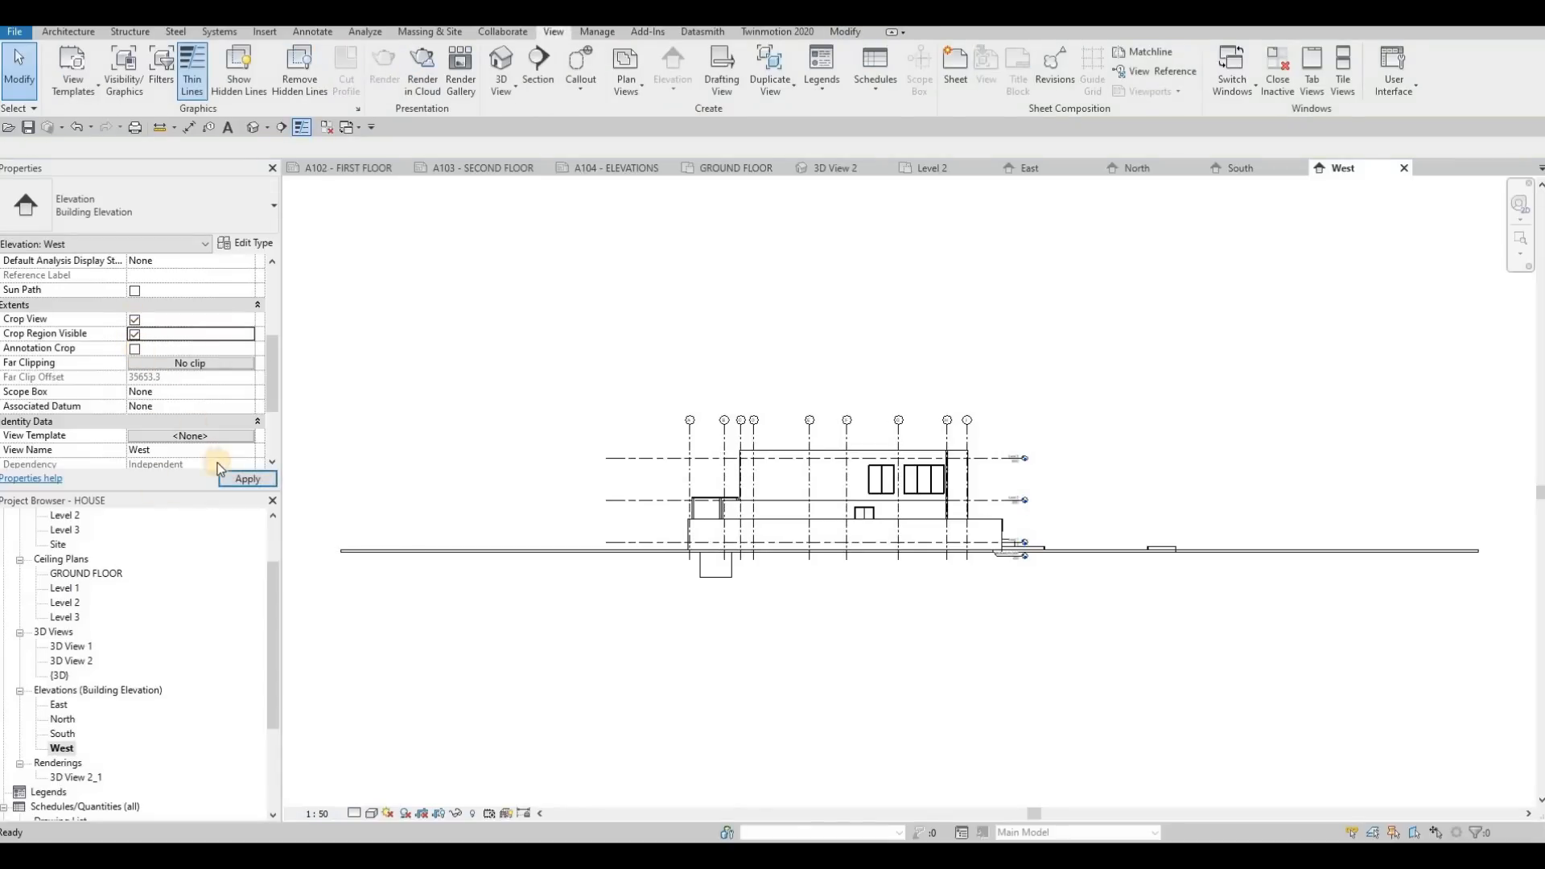
pyautogui.click(231, 480)
# Pull in the left and right edges of the West elevation's crop region close to the building and its level heads
pyautogui.moveTo(430, 507); pyautogui.dragTo(614, 466, button='middle')
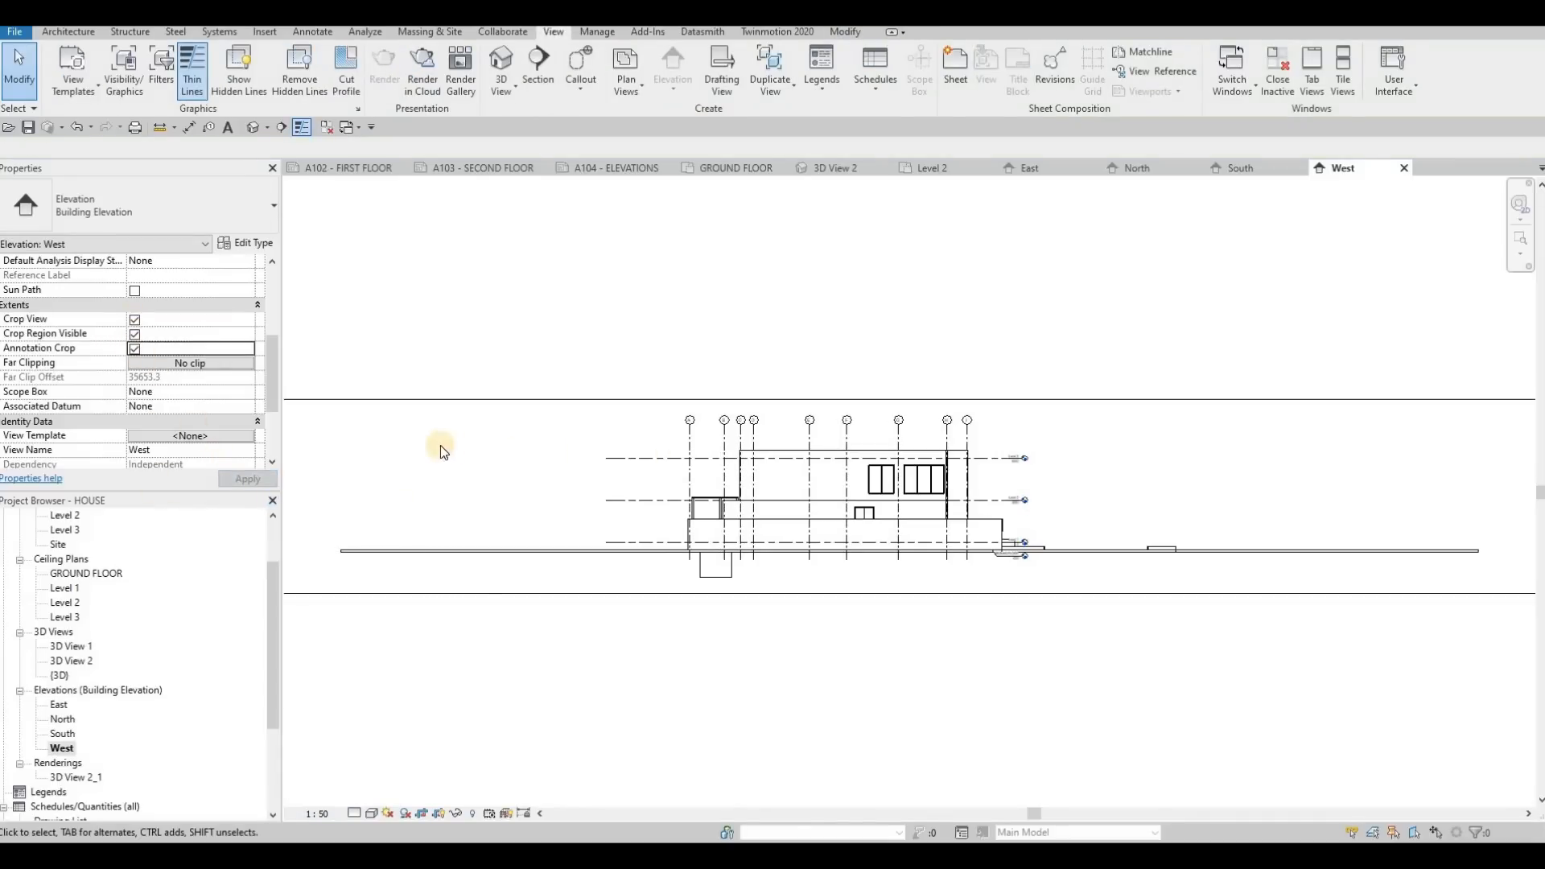
pyautogui.click(416, 427)
pyautogui.moveTo(440, 457); pyautogui.dragTo(799, 464)
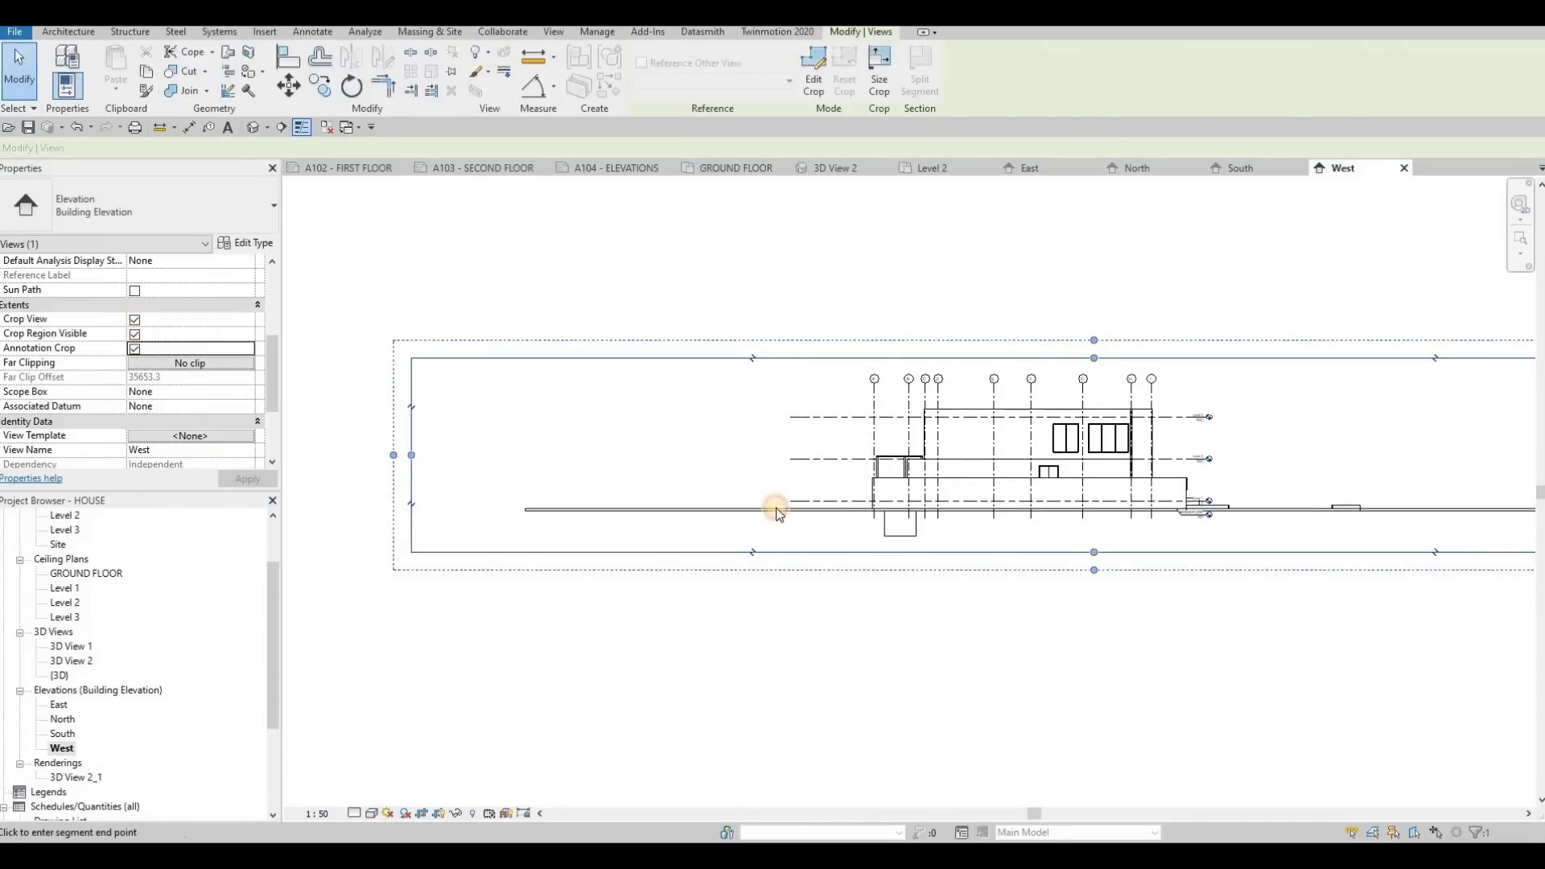
pyautogui.moveTo(1320, 476); pyautogui.dragTo(1012, 468, button='middle')
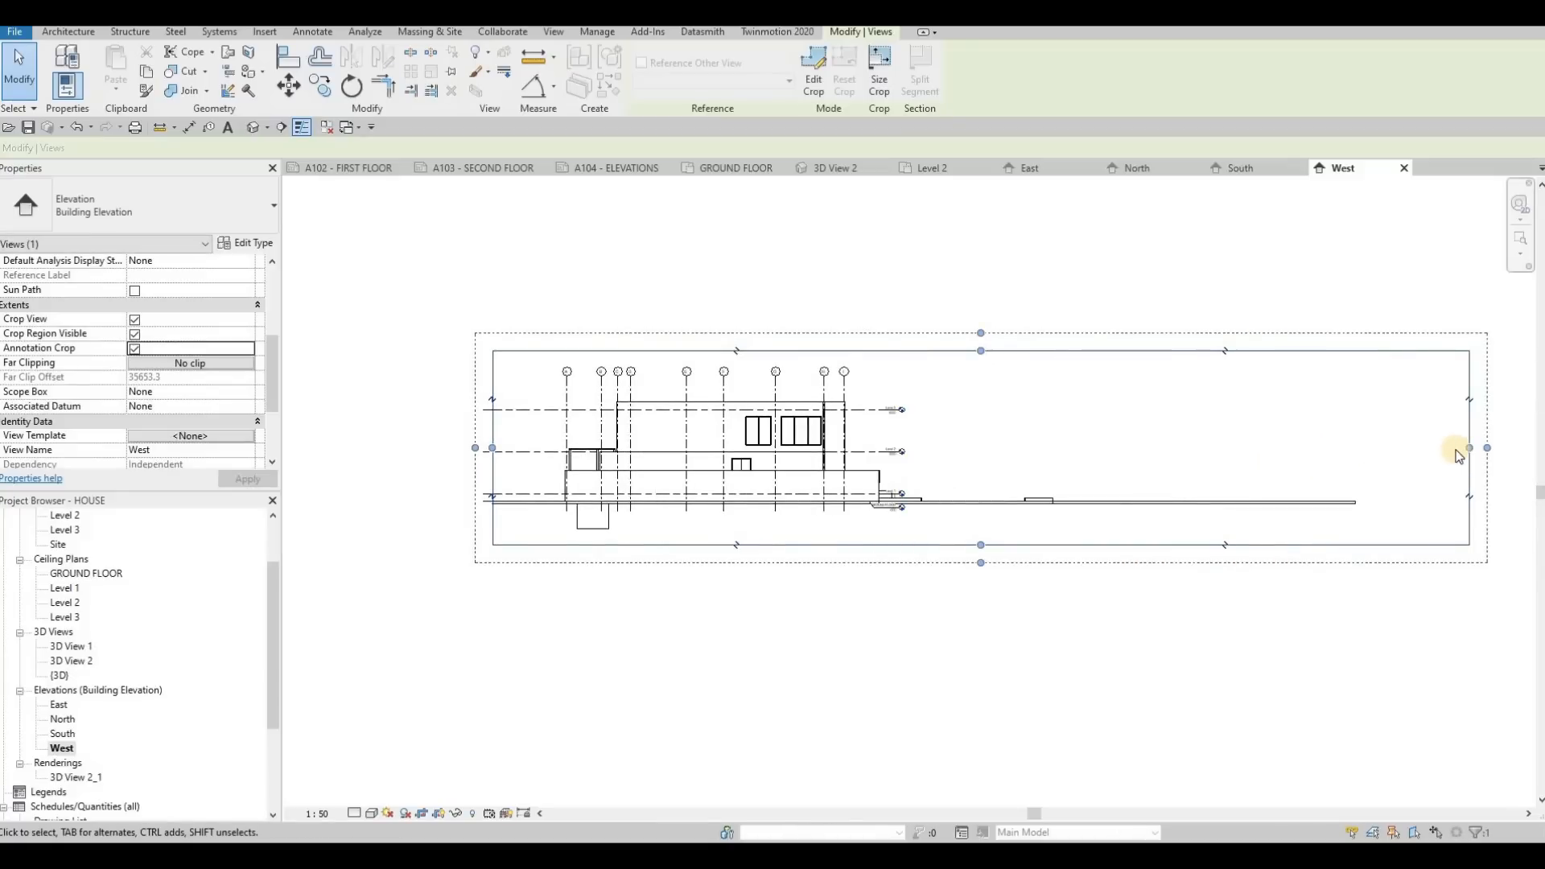
pyautogui.moveTo(1468, 448); pyautogui.dragTo(949, 448)
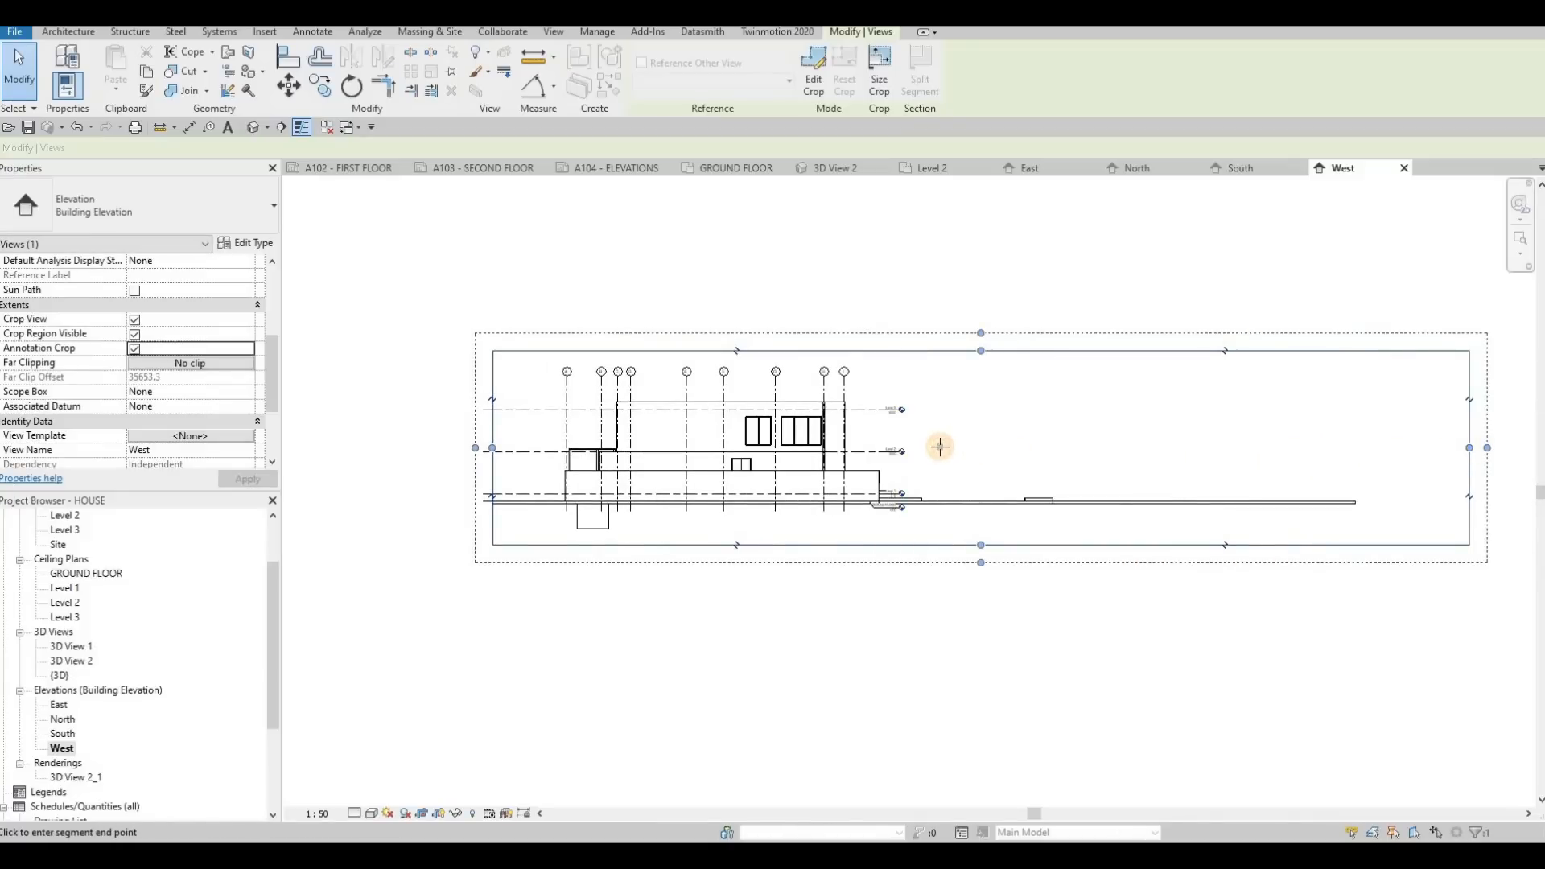
# Set the West elevation's visual style to Consistent Colors and its detail level to Fine
pyautogui.click(372, 811)
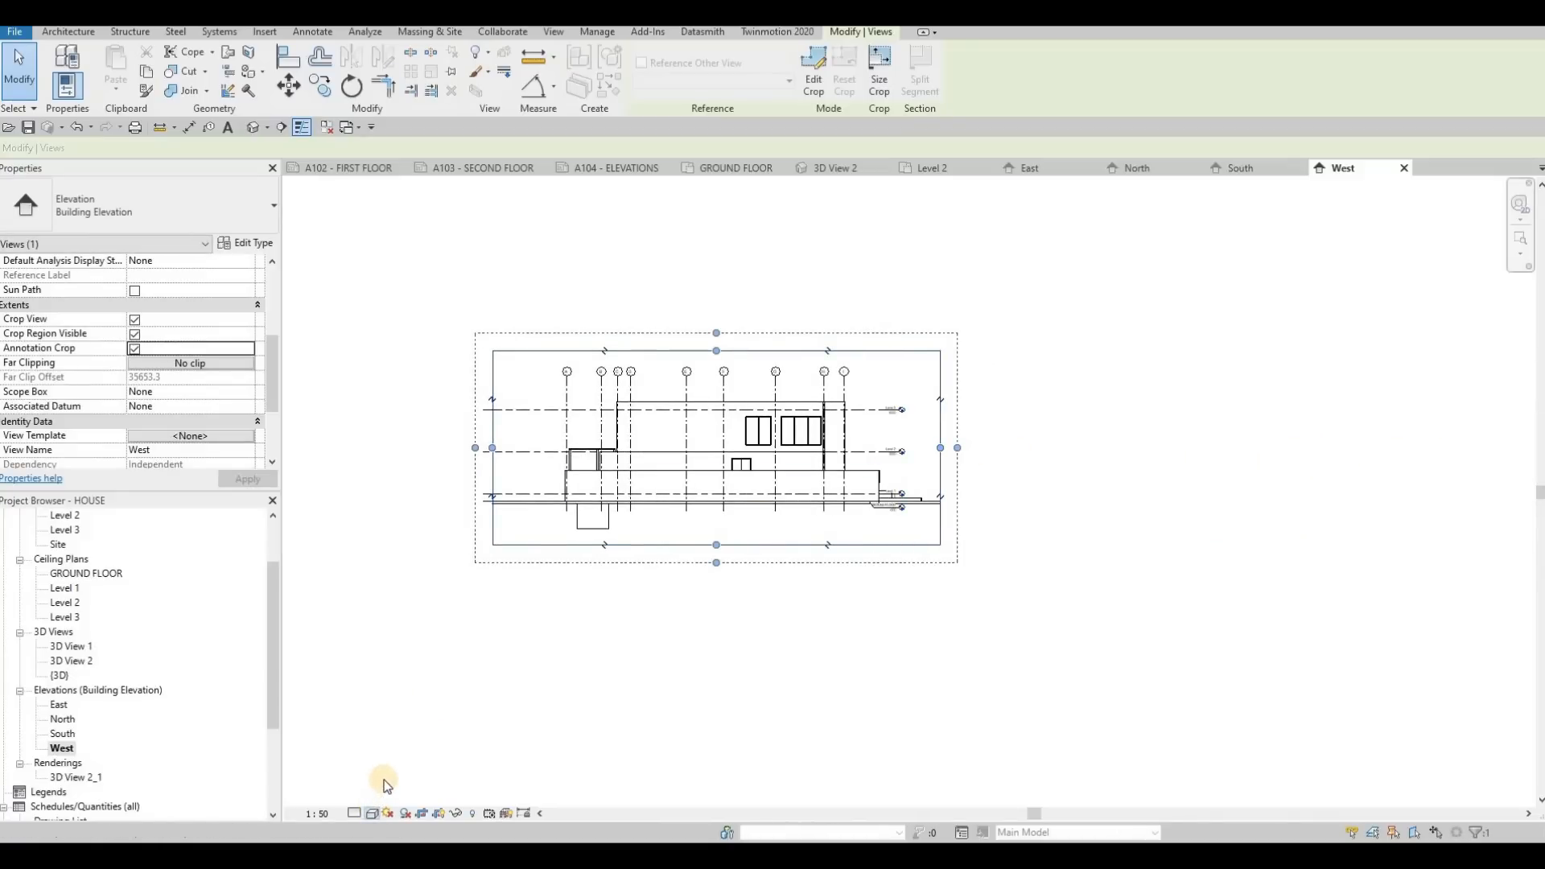
pyautogui.click(411, 763)
pyautogui.click(352, 813)
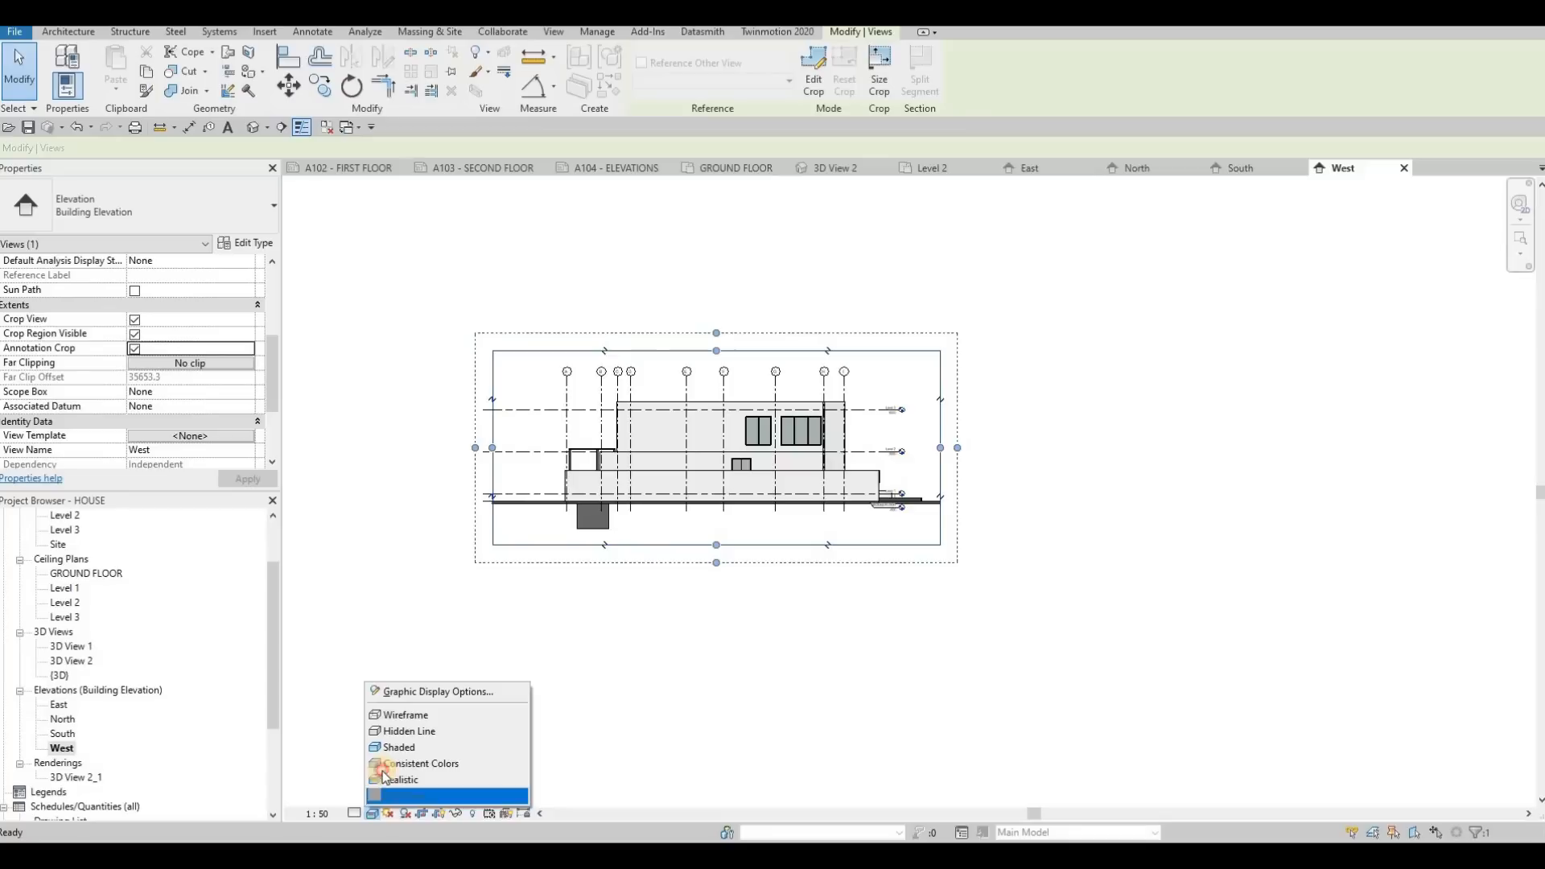
pyautogui.click(354, 813)
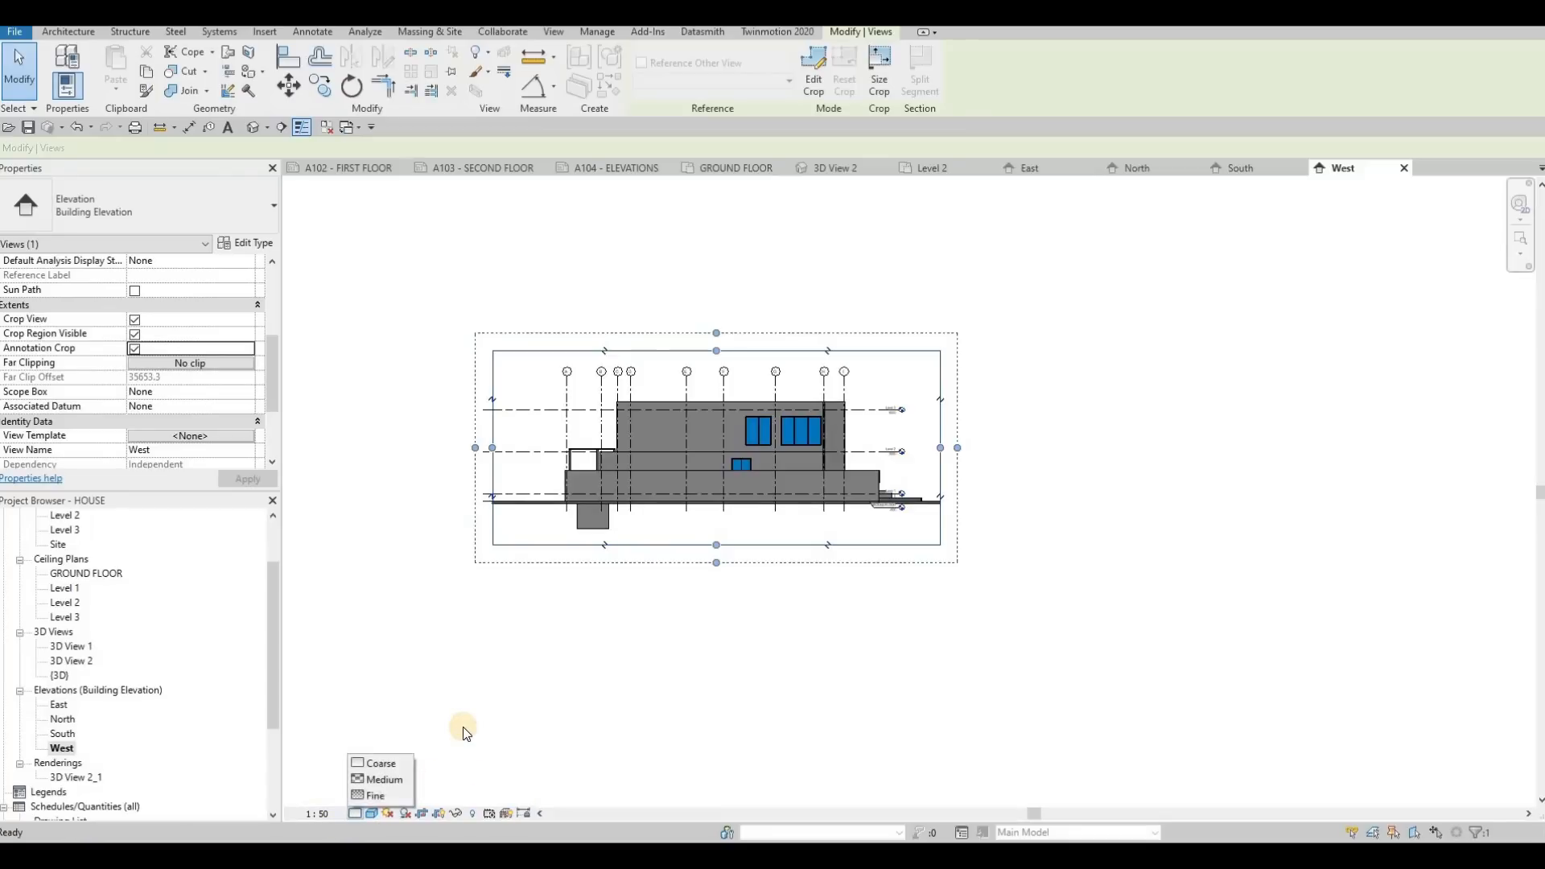
pyautogui.click(382, 796)
pyautogui.click(461, 521)
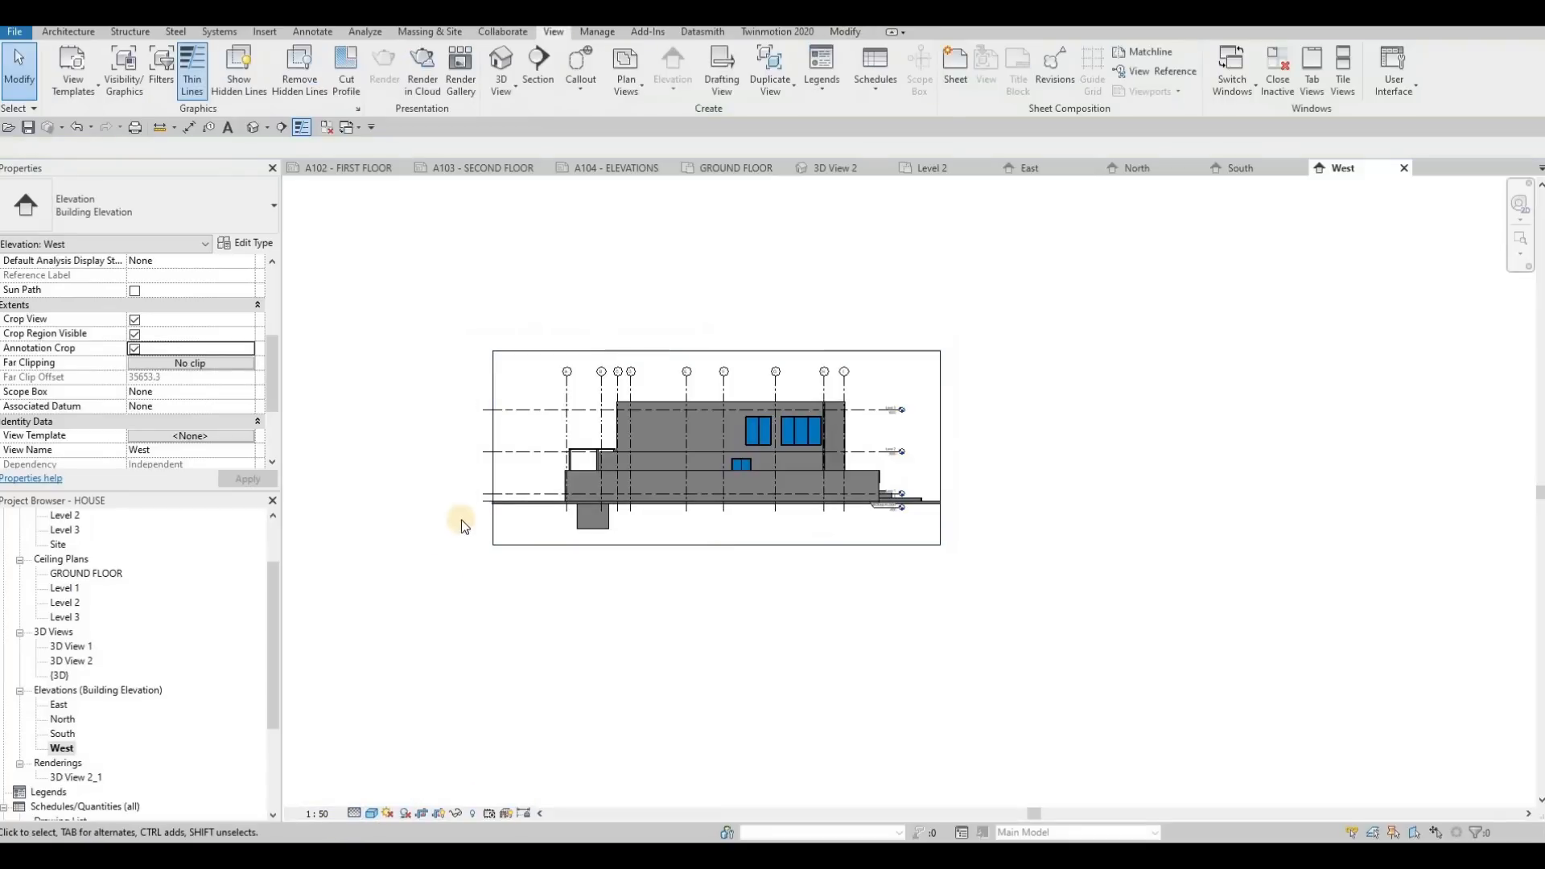
# Give the West elevation a Gradient background through its Graphic Display Options
pyautogui.click(372, 813)
pyautogui.click(408, 698)
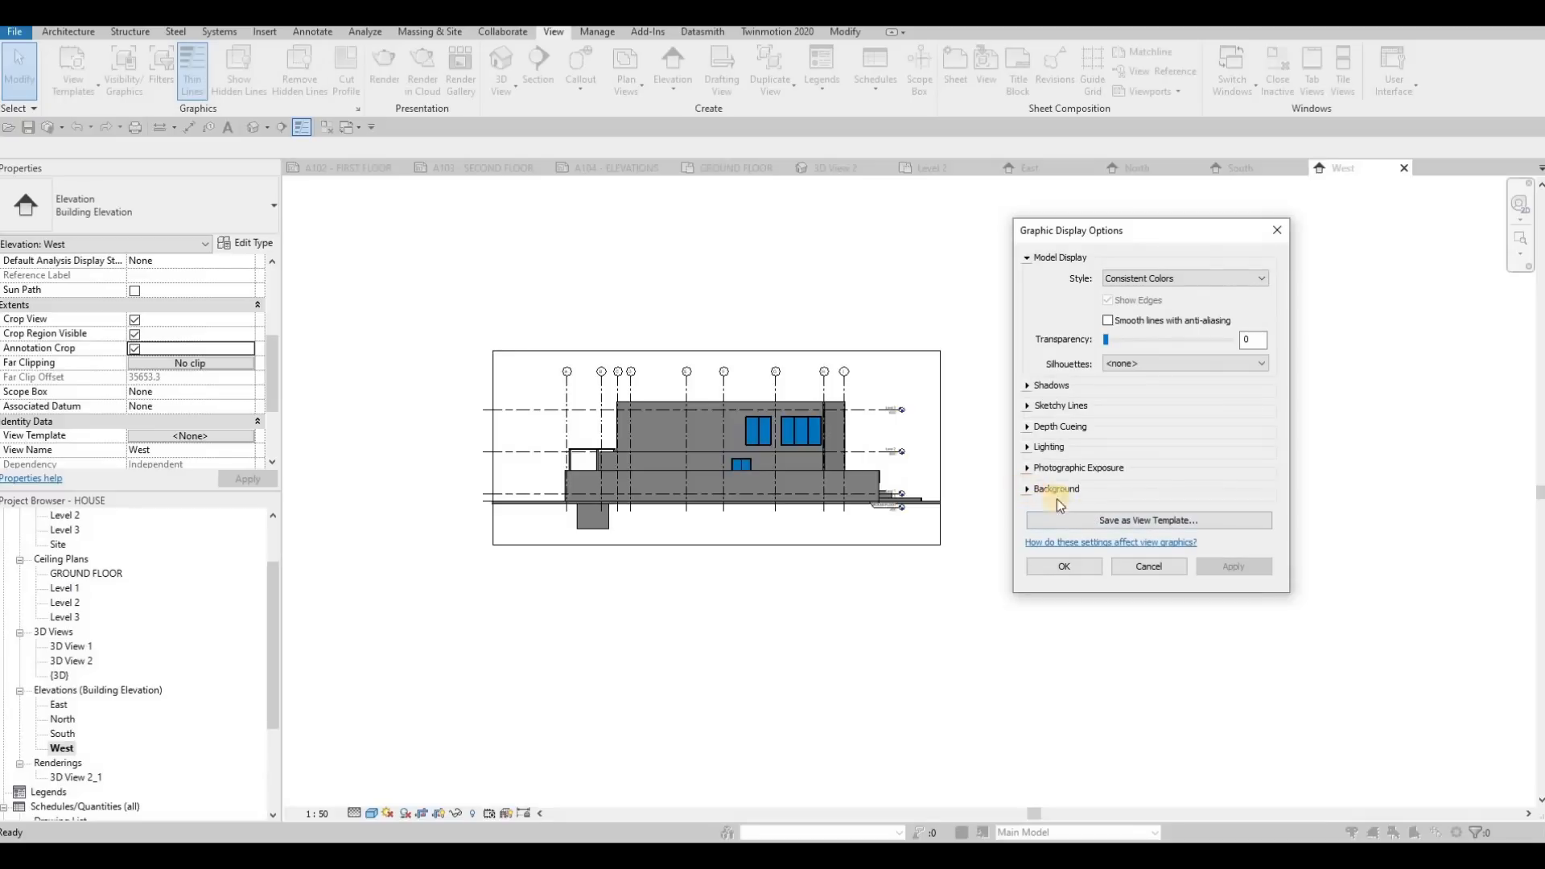
pyautogui.click(1055, 489)
pyautogui.click(1132, 512)
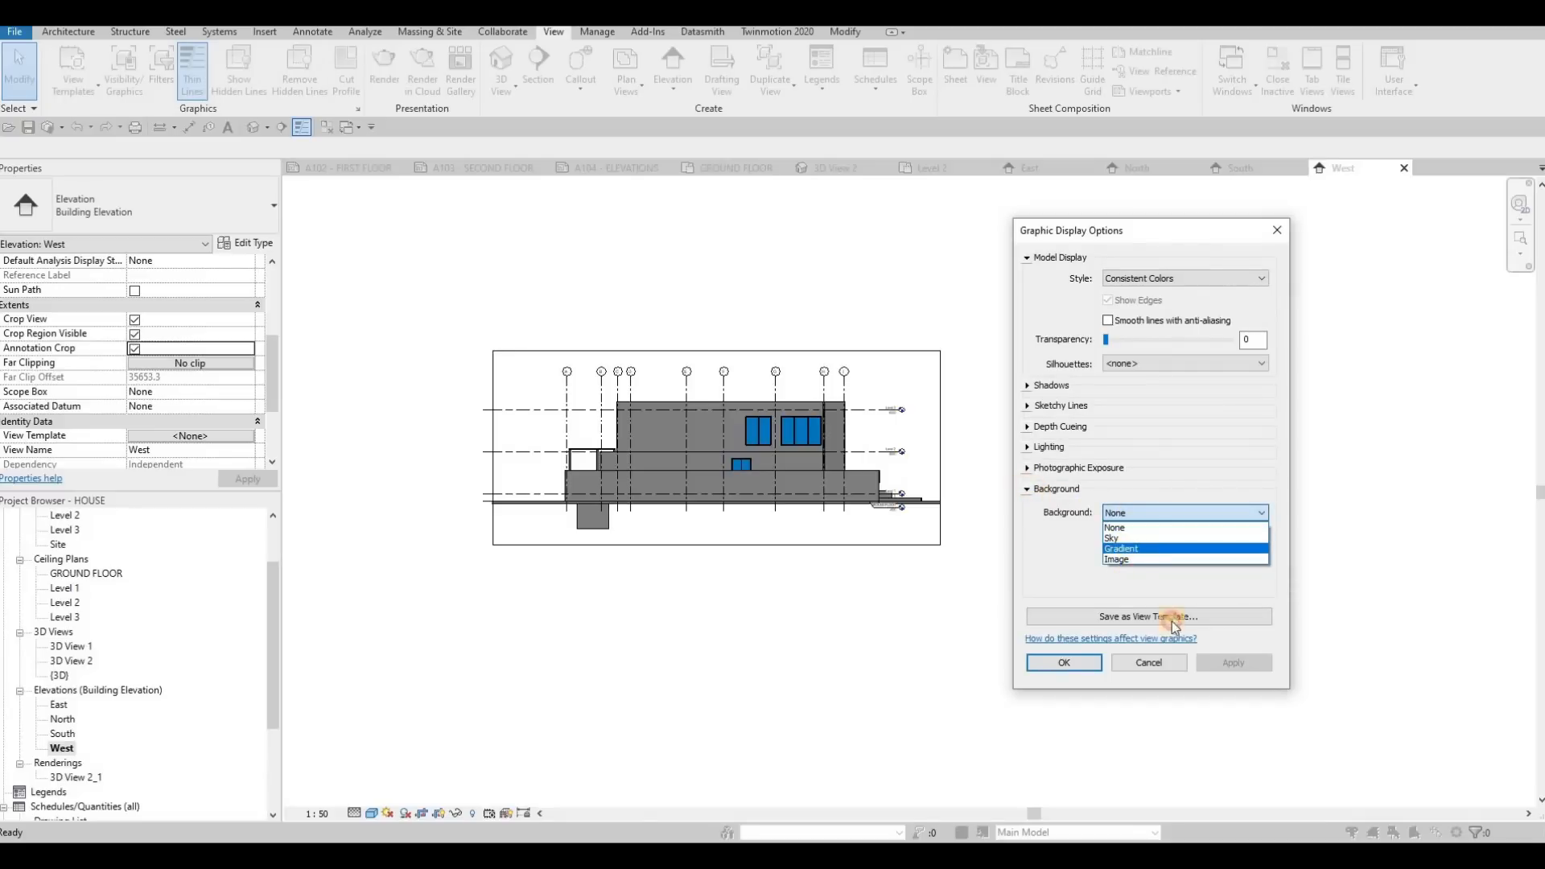
pyautogui.click(1229, 669)
pyautogui.click(1234, 662)
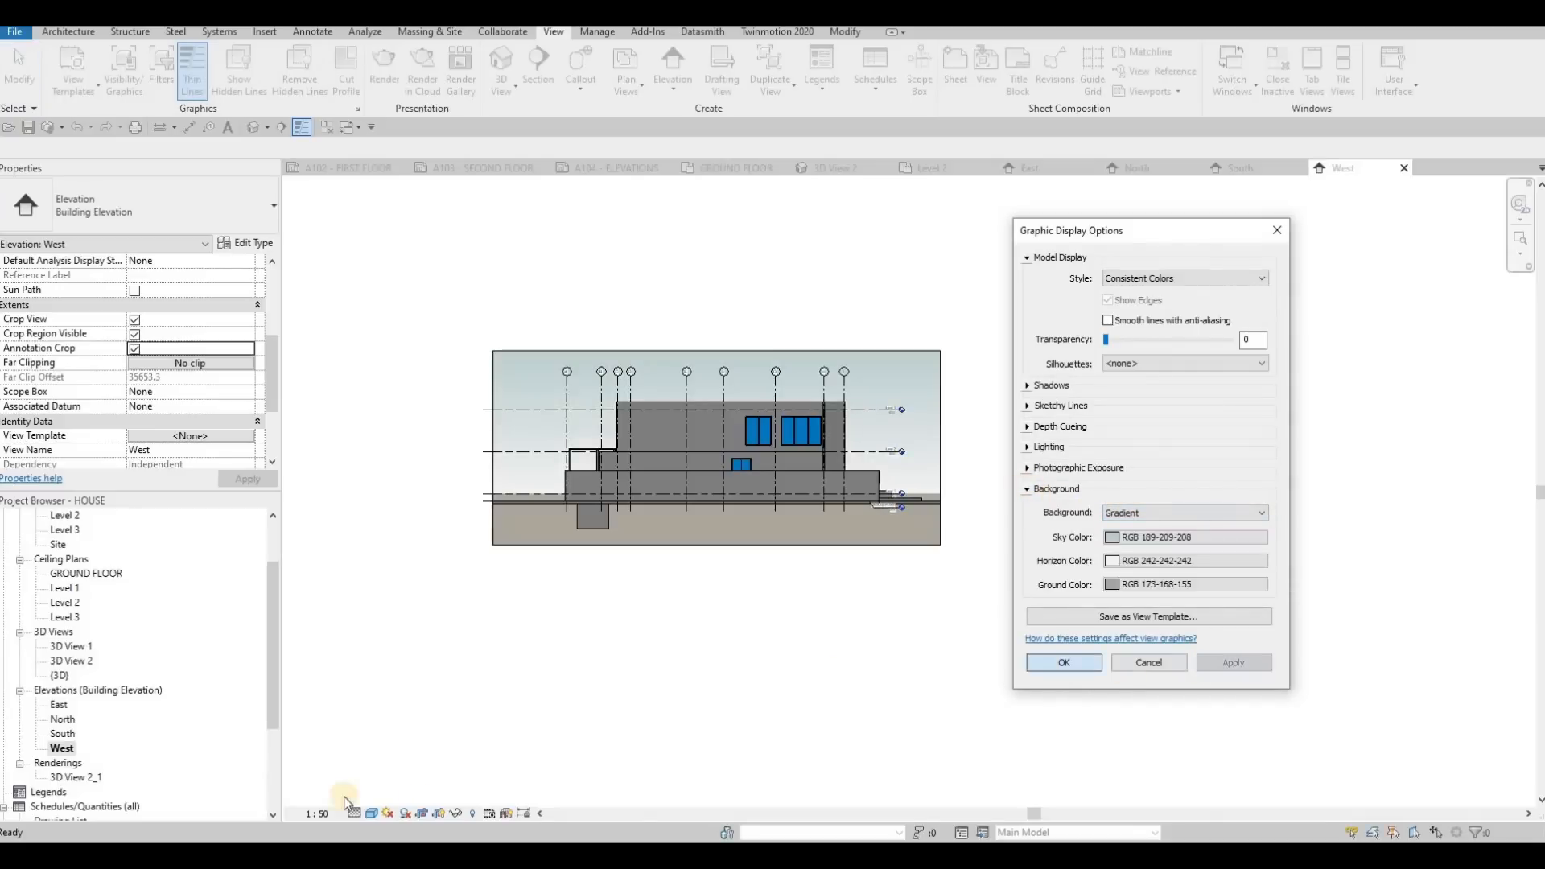
pyautogui.click(1064, 663)
# Open the South elevation and set its Graphic Display Options background to Gradient
pyautogui.doubleClick(63, 733)
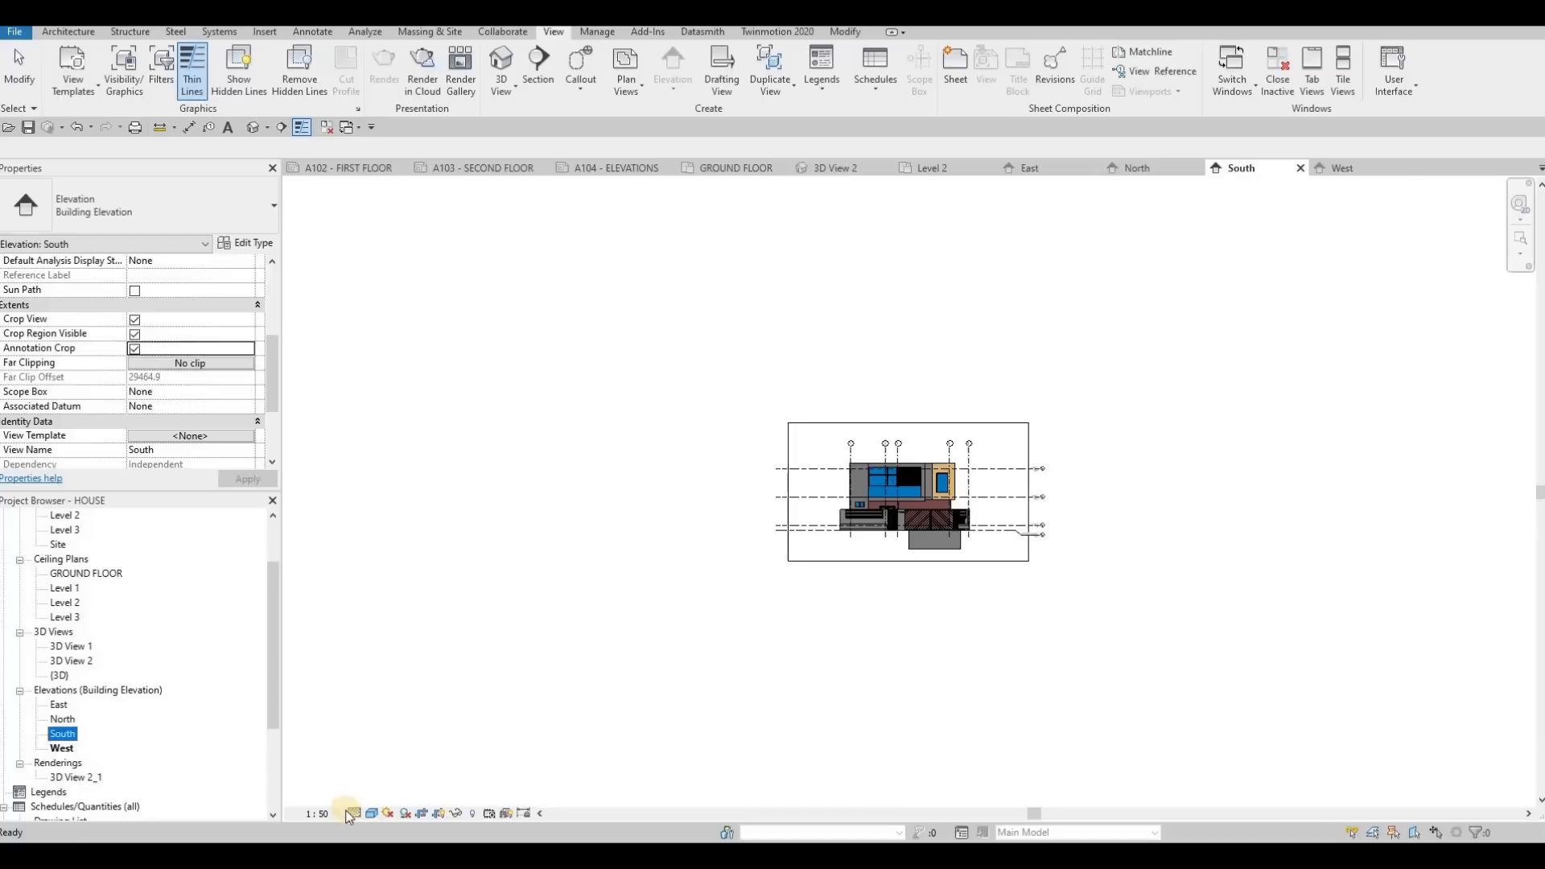
pyautogui.click(372, 814)
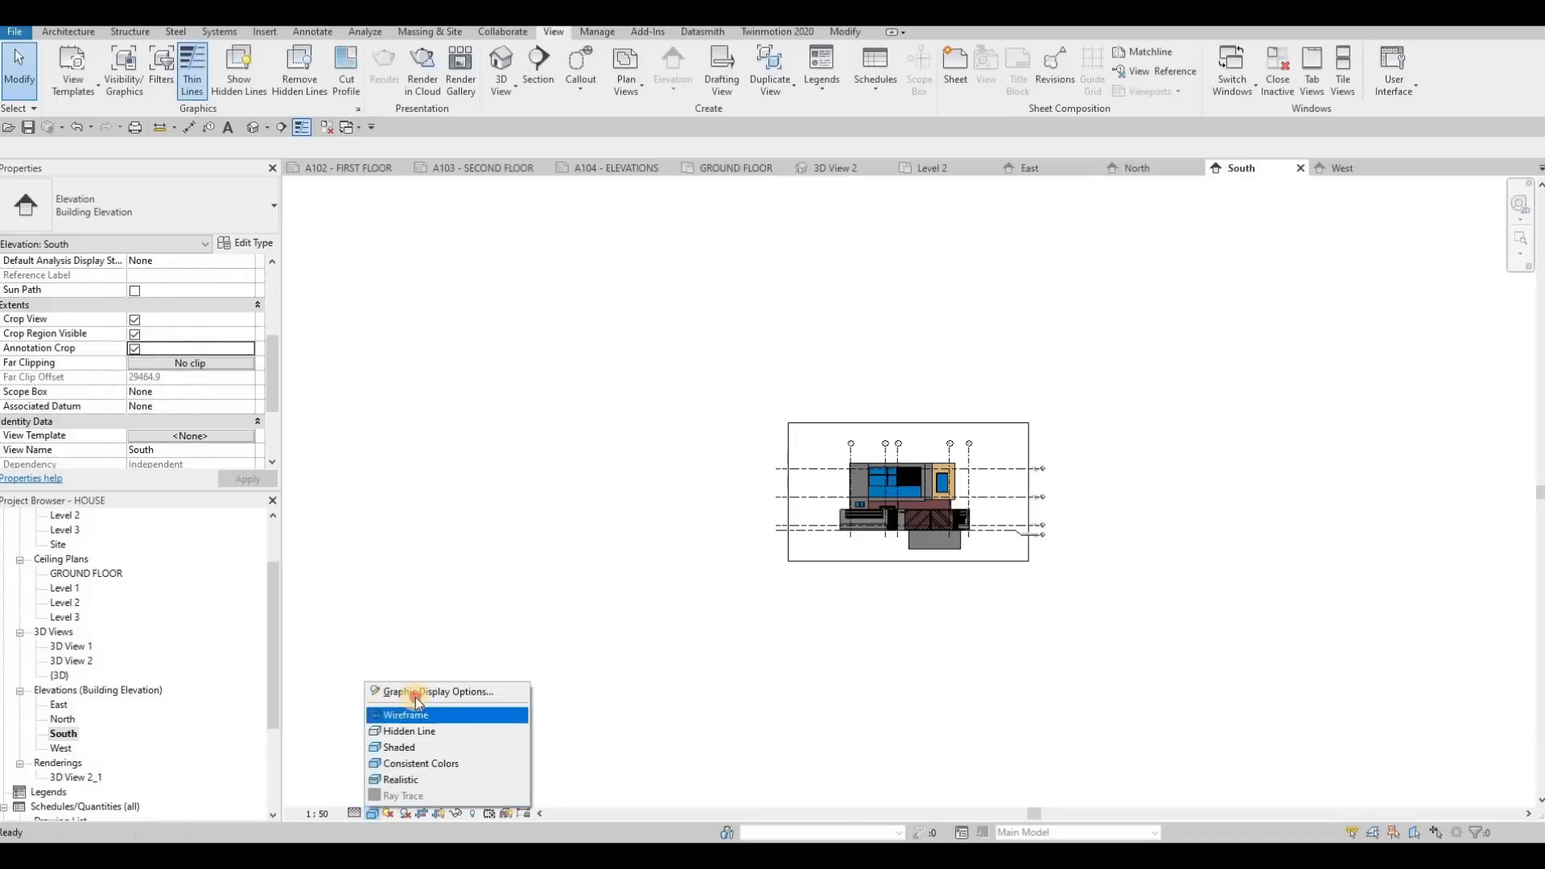
pyautogui.press('Return')
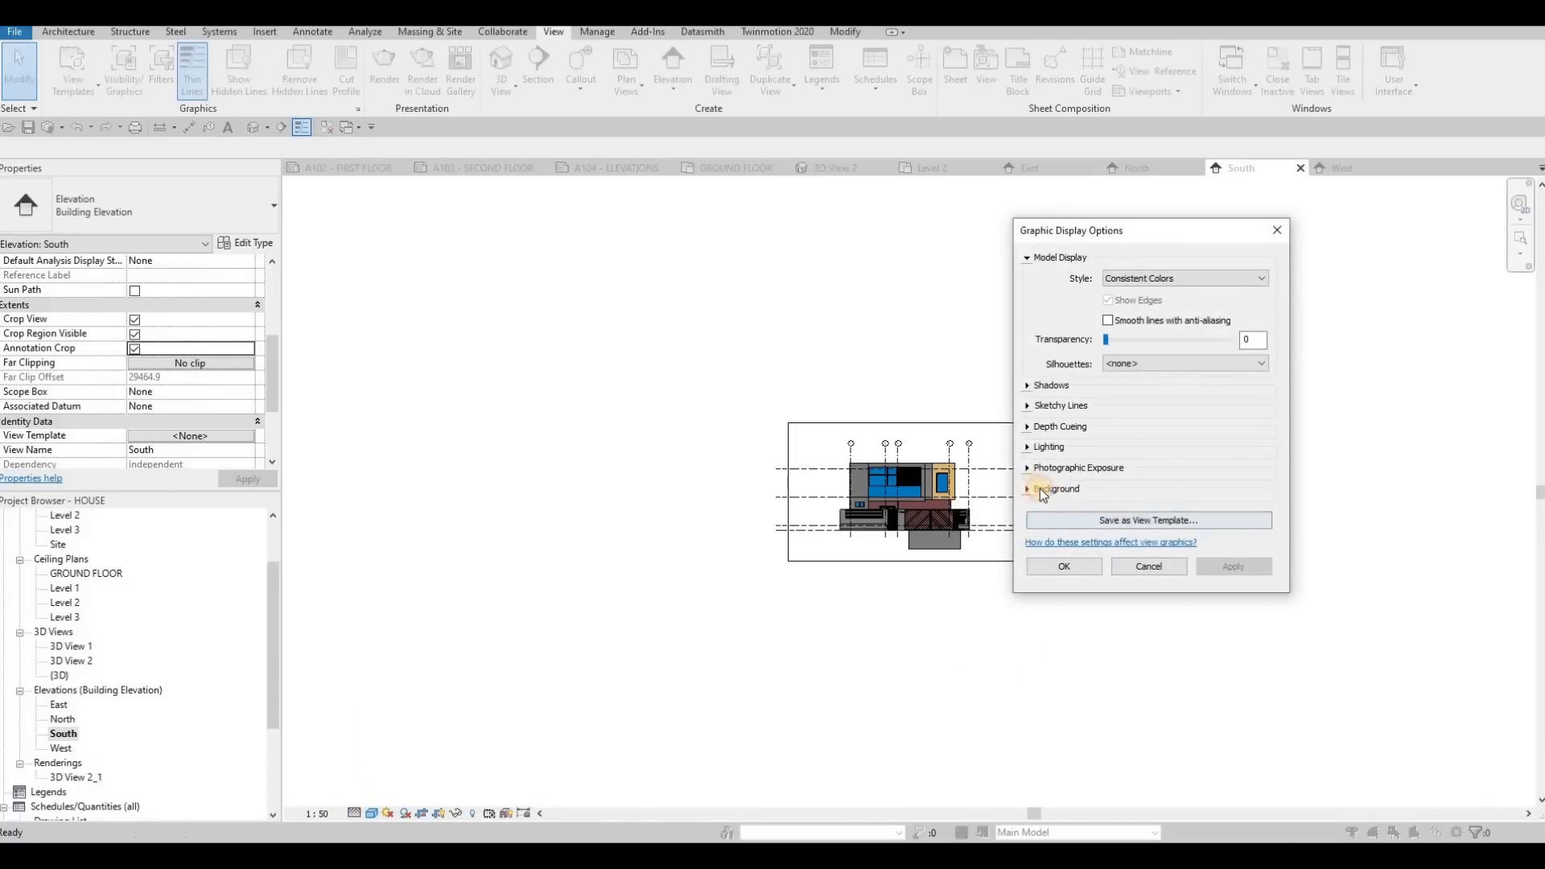
pyautogui.click(1028, 490)
pyautogui.click(1149, 513)
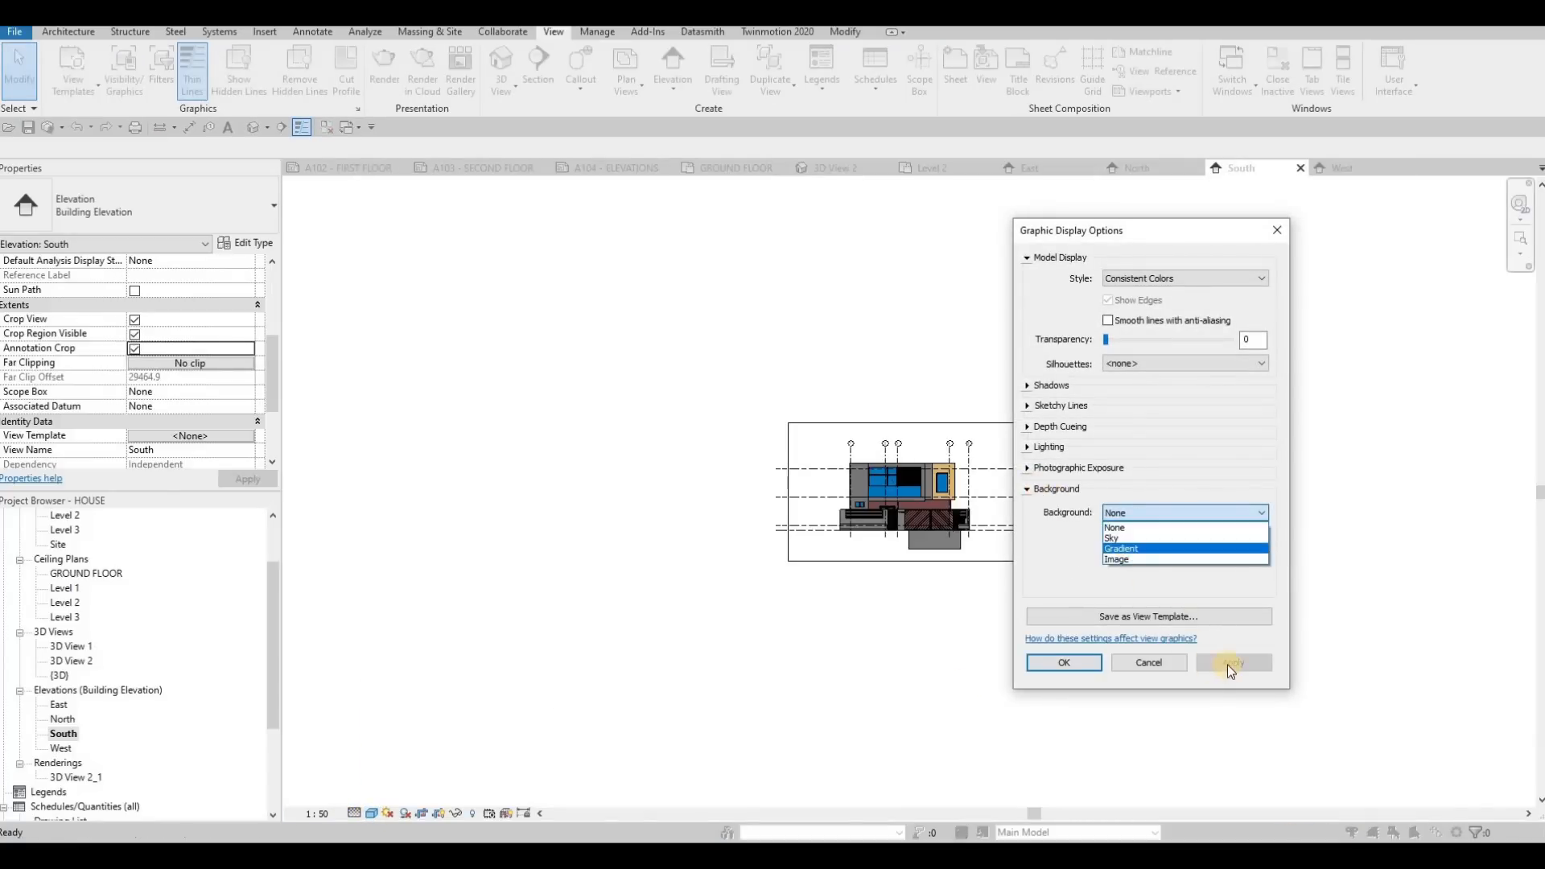
pyautogui.click(1128, 550)
pyautogui.click(1091, 665)
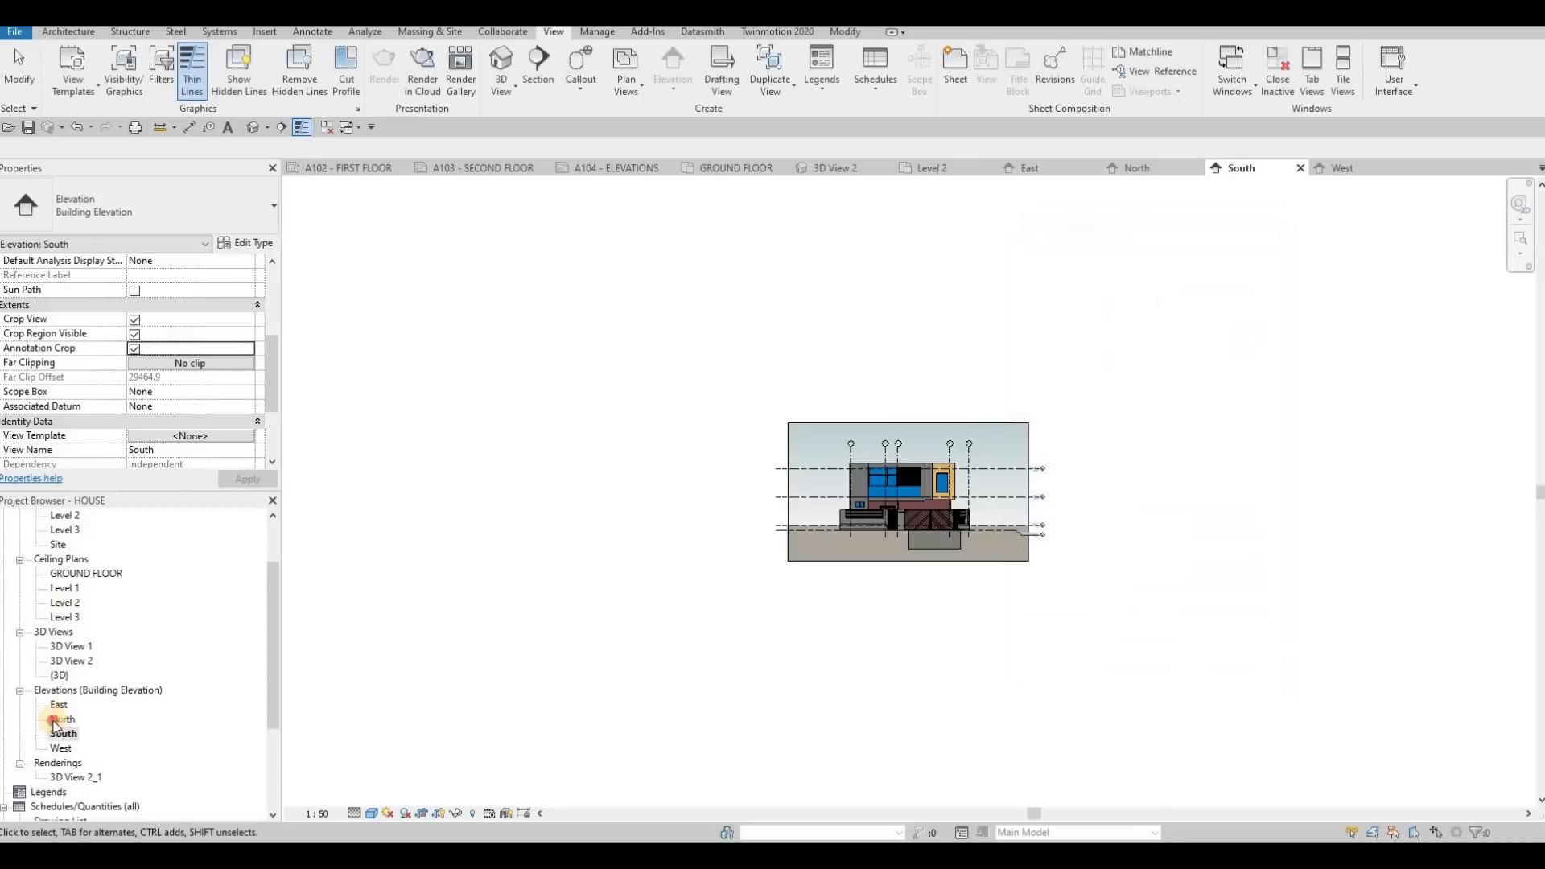
# Open the North elevation and set its Graphic Display Options background to Gradient
pyautogui.doubleClick(63, 719)
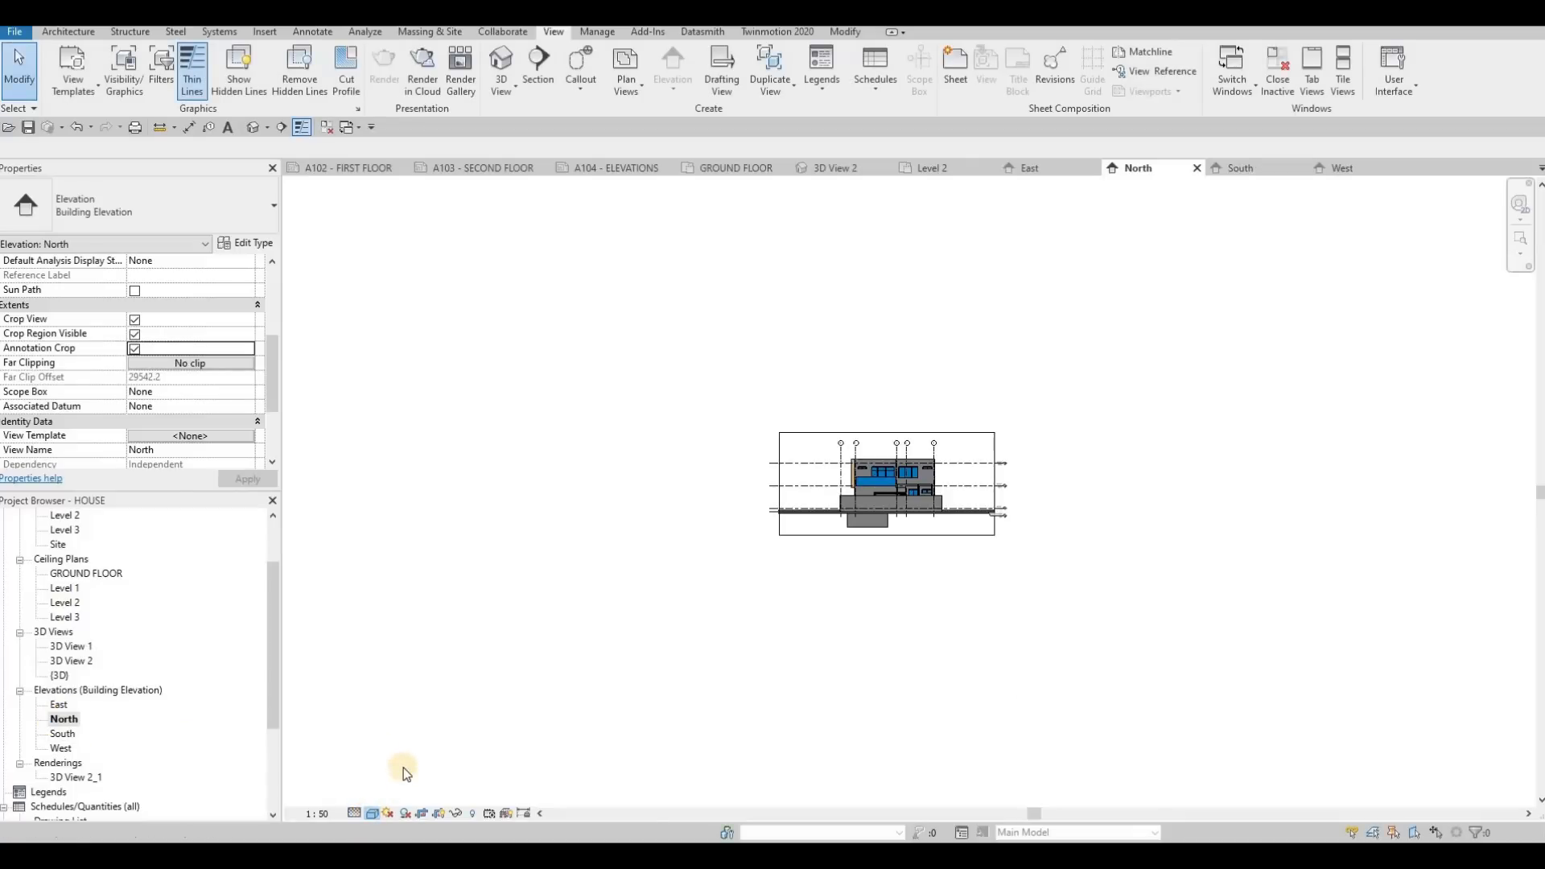
pyautogui.click(372, 813)
pyautogui.click(428, 694)
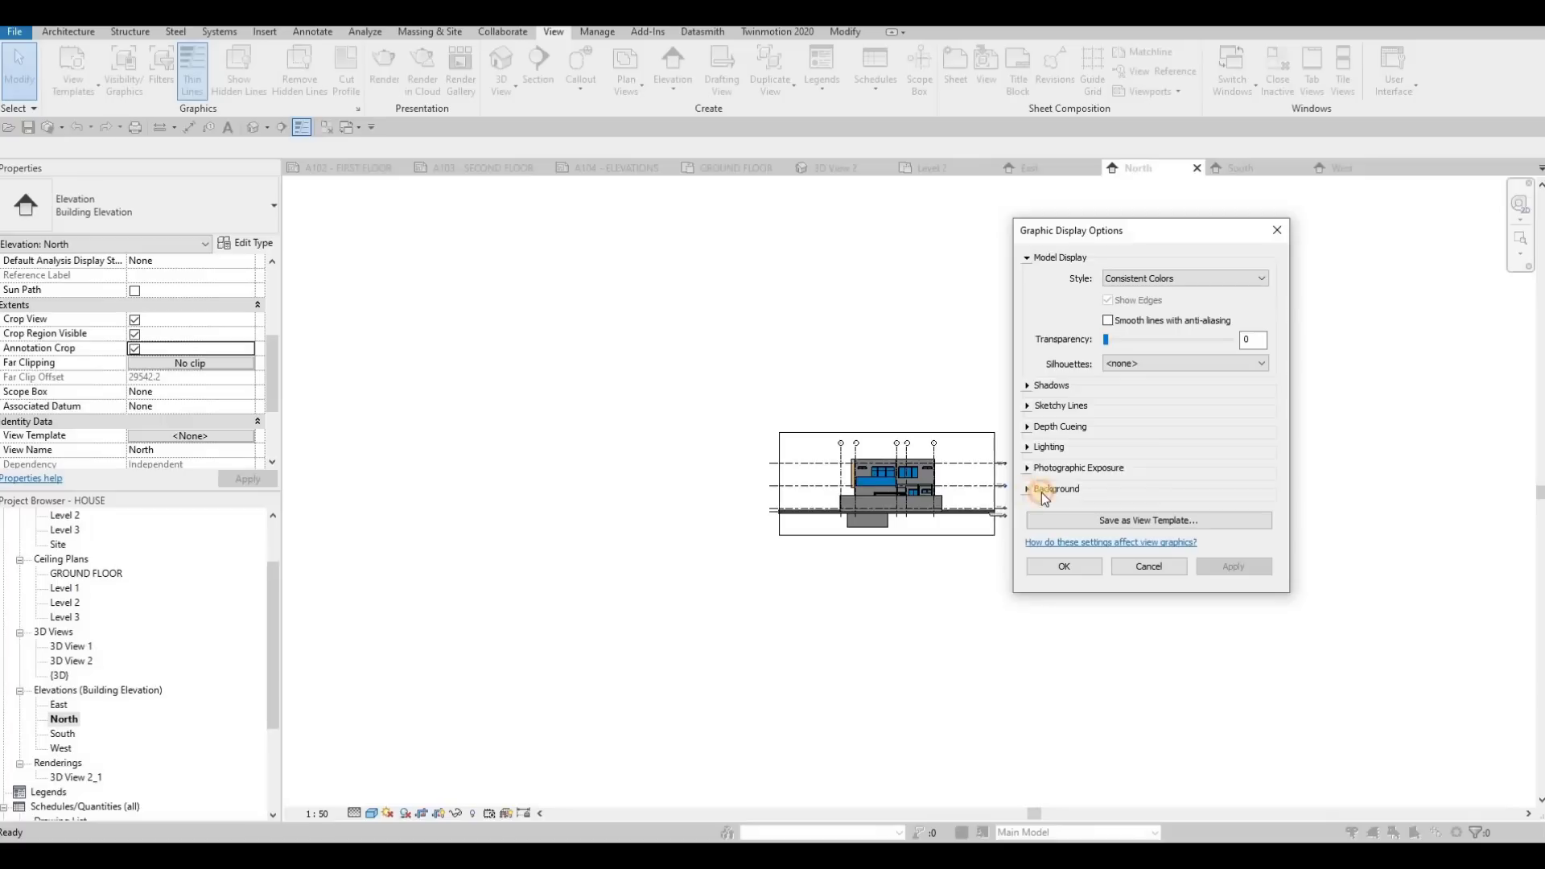
pyautogui.click(1129, 517)
pyautogui.click(1125, 548)
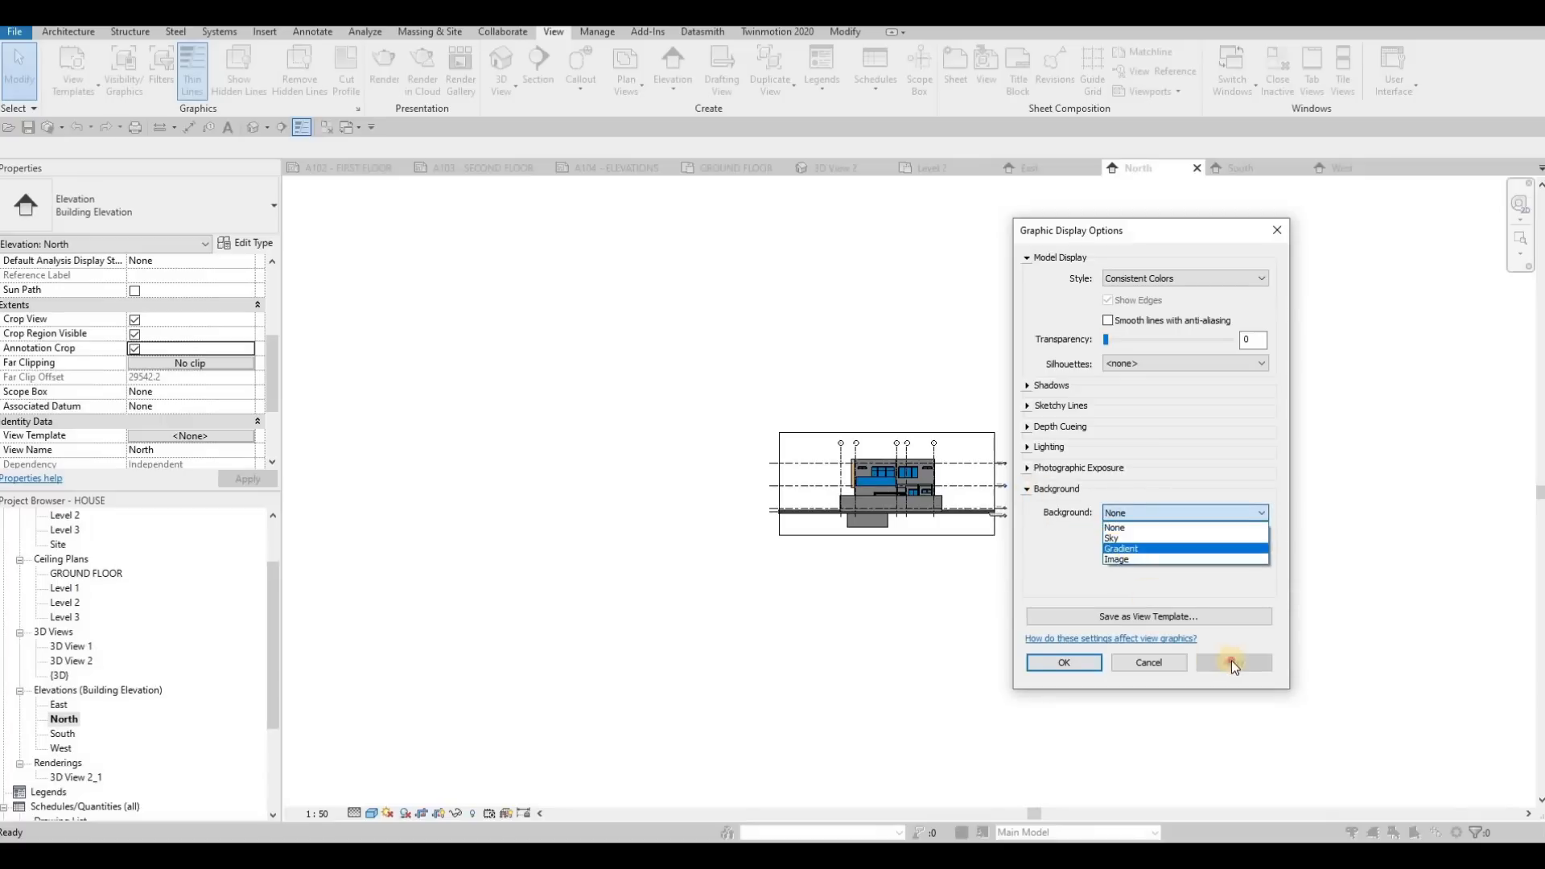
pyautogui.click(1074, 663)
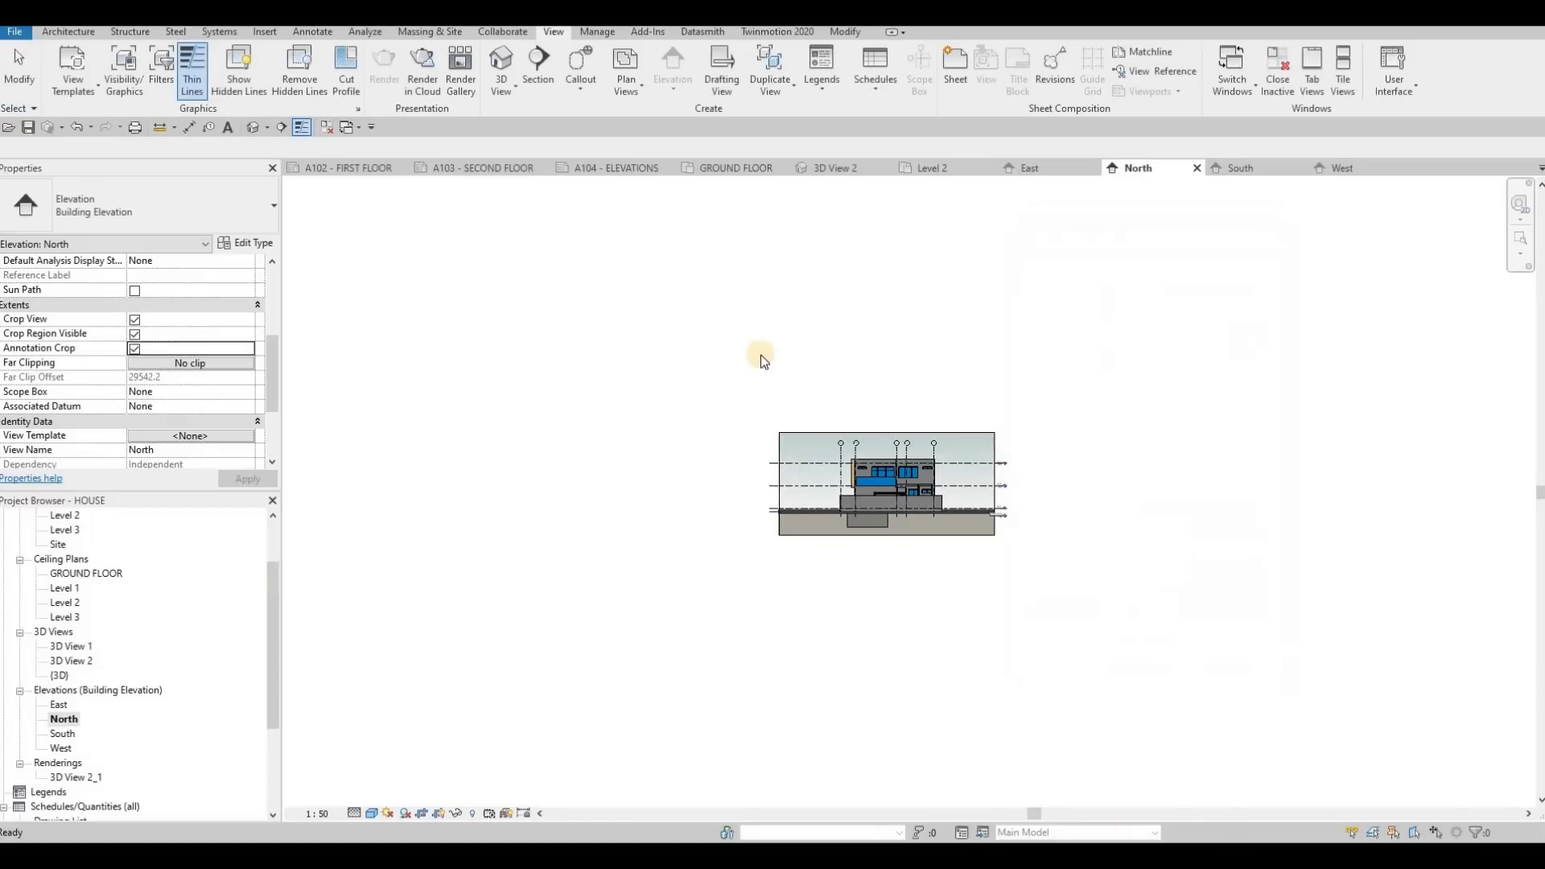
# On sheet A104 - ELEVATIONS, place the East elevation in the upper half and the North elevation below it
pyautogui.click(617, 167)
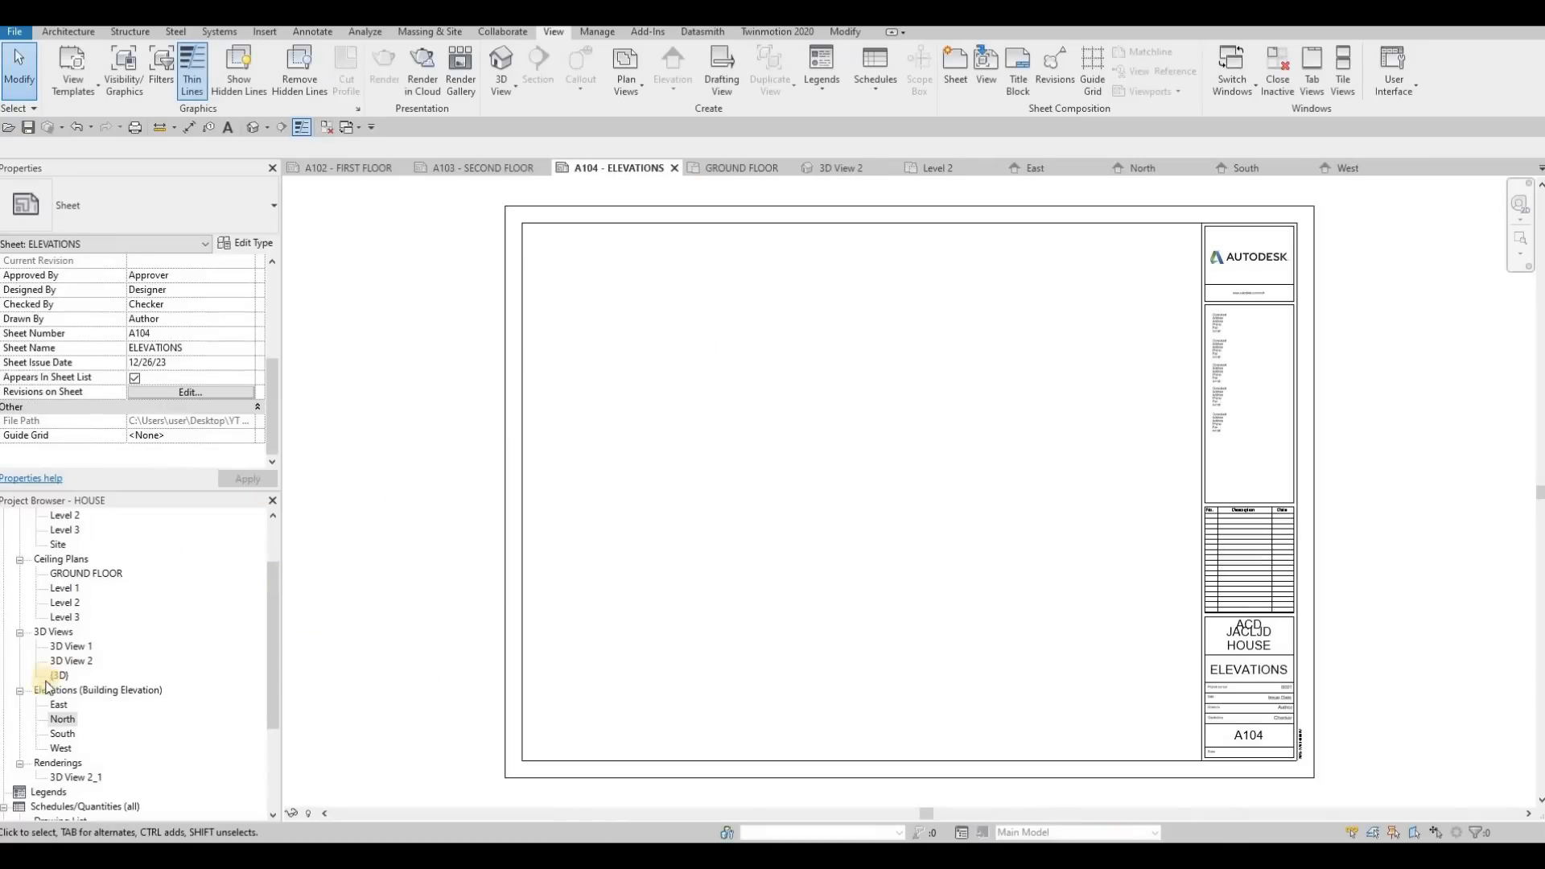
pyautogui.moveTo(56, 706); pyautogui.dragTo(510, 562)
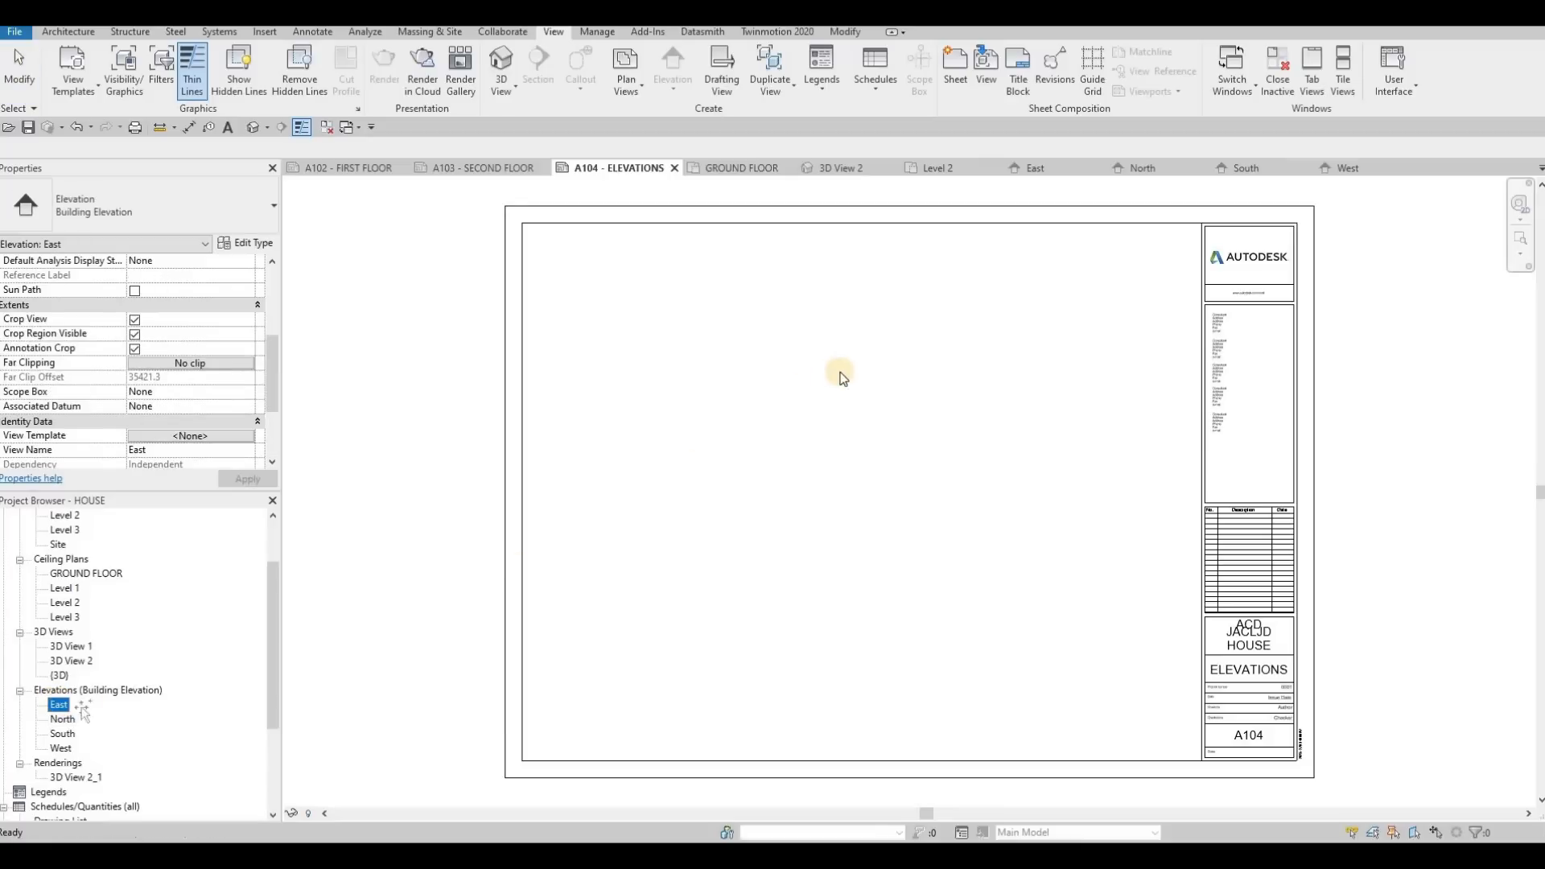
pyautogui.click(873, 370)
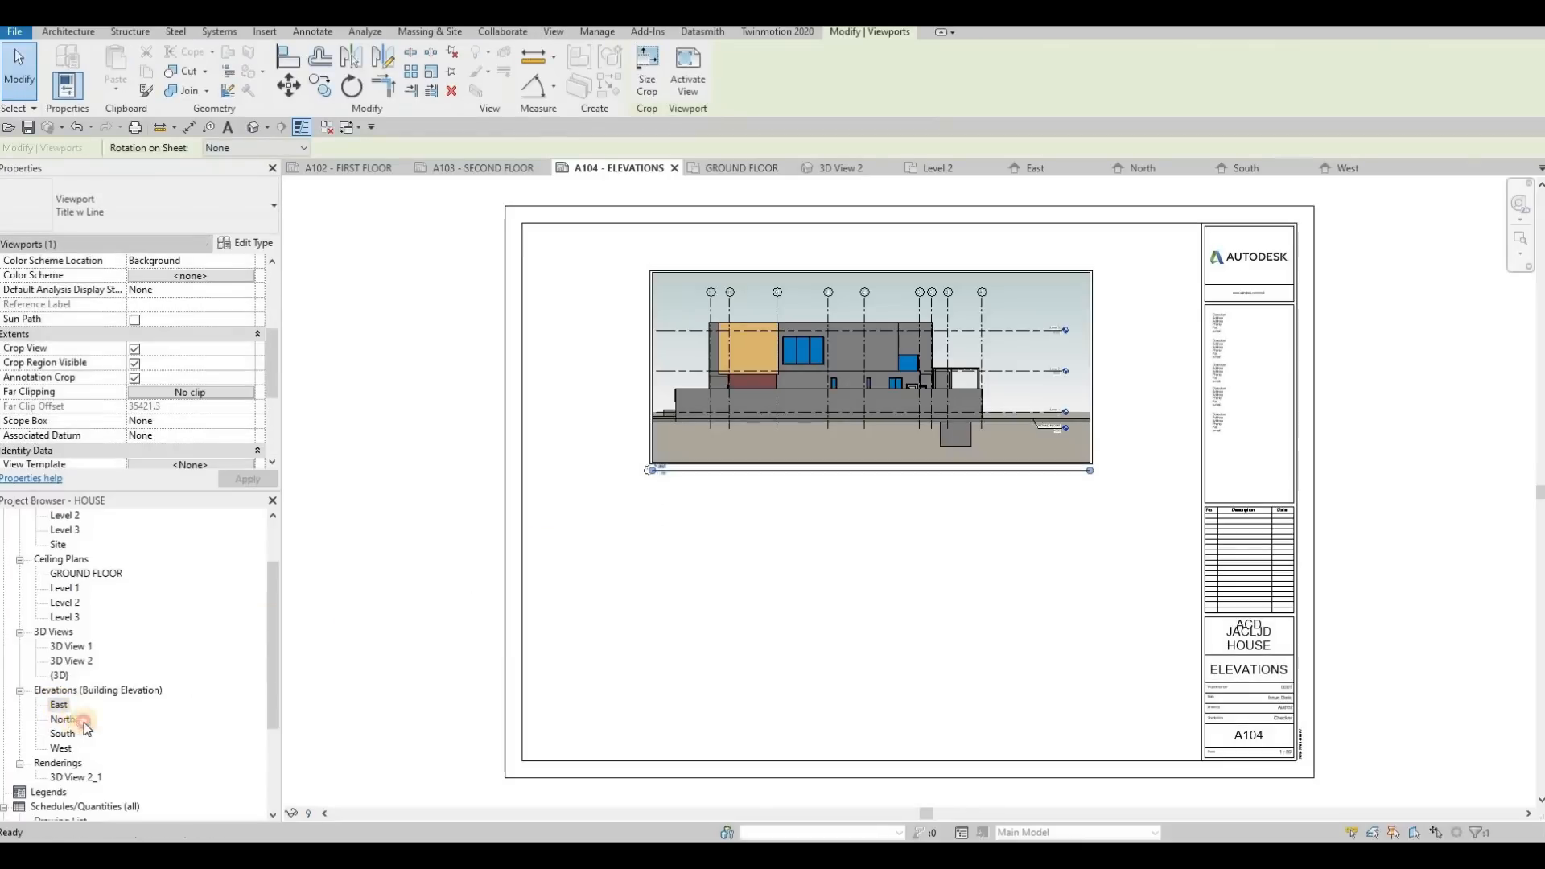
pyautogui.moveTo(77, 719); pyautogui.dragTo(856, 611)
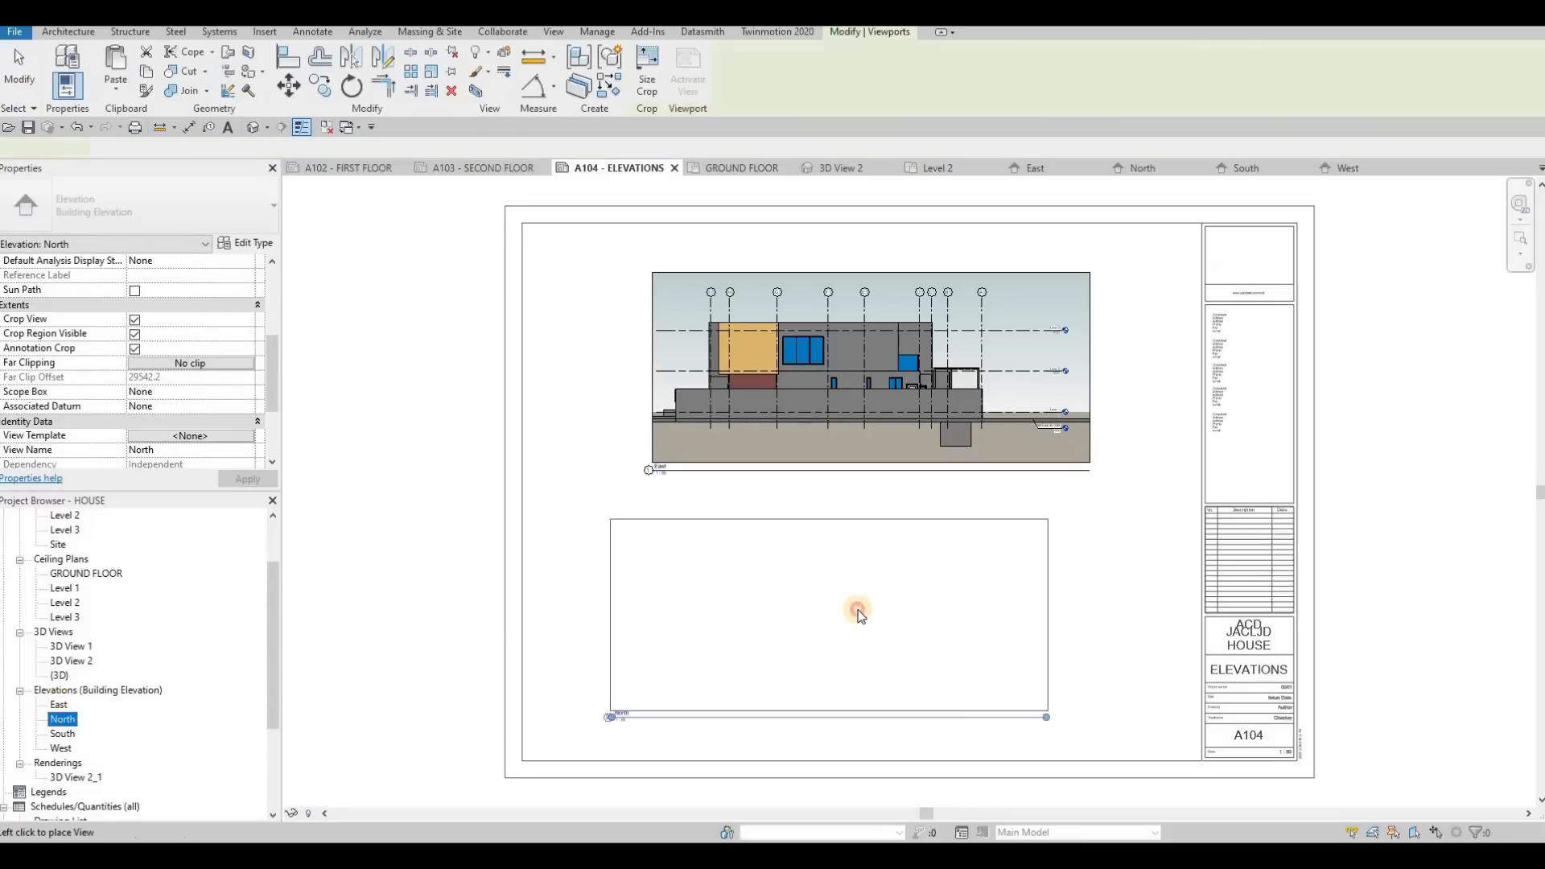
pyautogui.click(855, 611)
# Open sheet A105 - ELEVATION and place the South elevation in the upper half with the West elevation below it
pyautogui.scroll(-4, 49, 724)
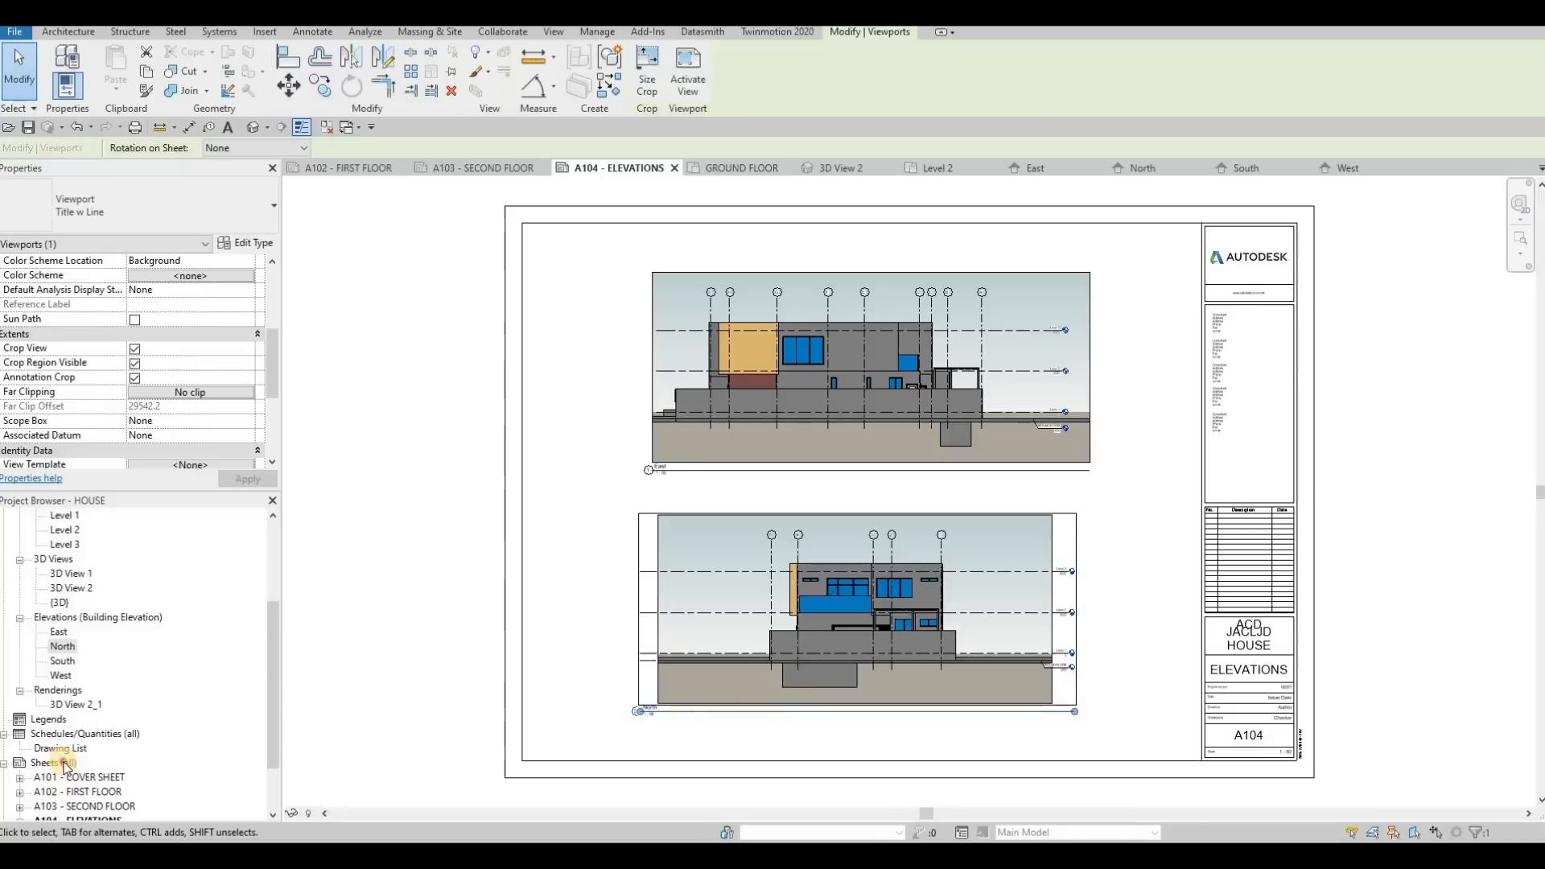
pyautogui.click(71, 762)
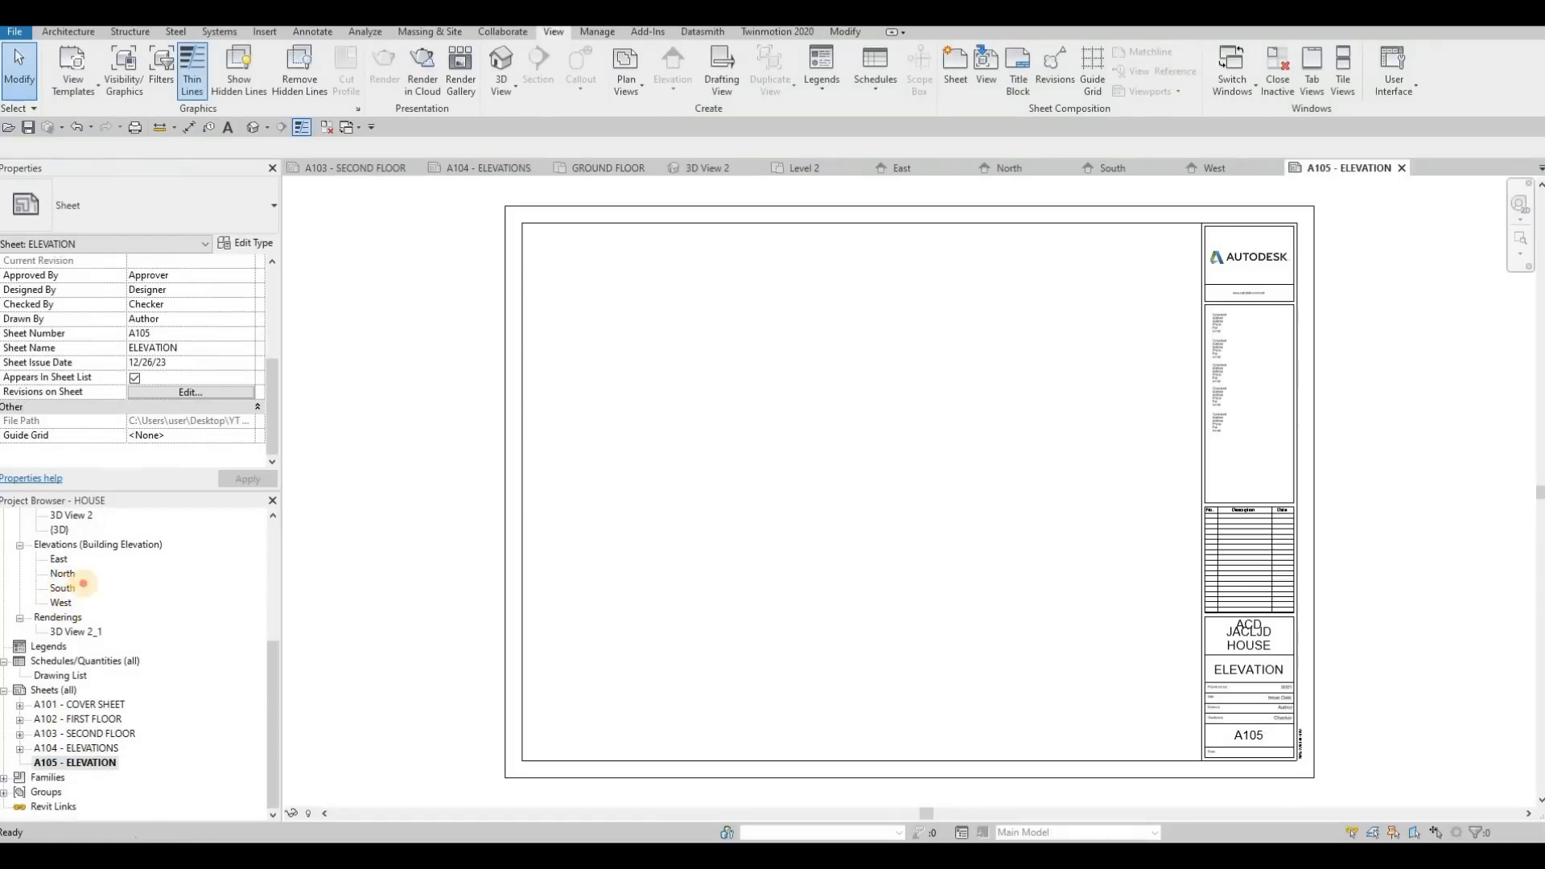
pyautogui.moveTo(62, 588); pyautogui.dragTo(845, 390)
pyautogui.click(845, 390)
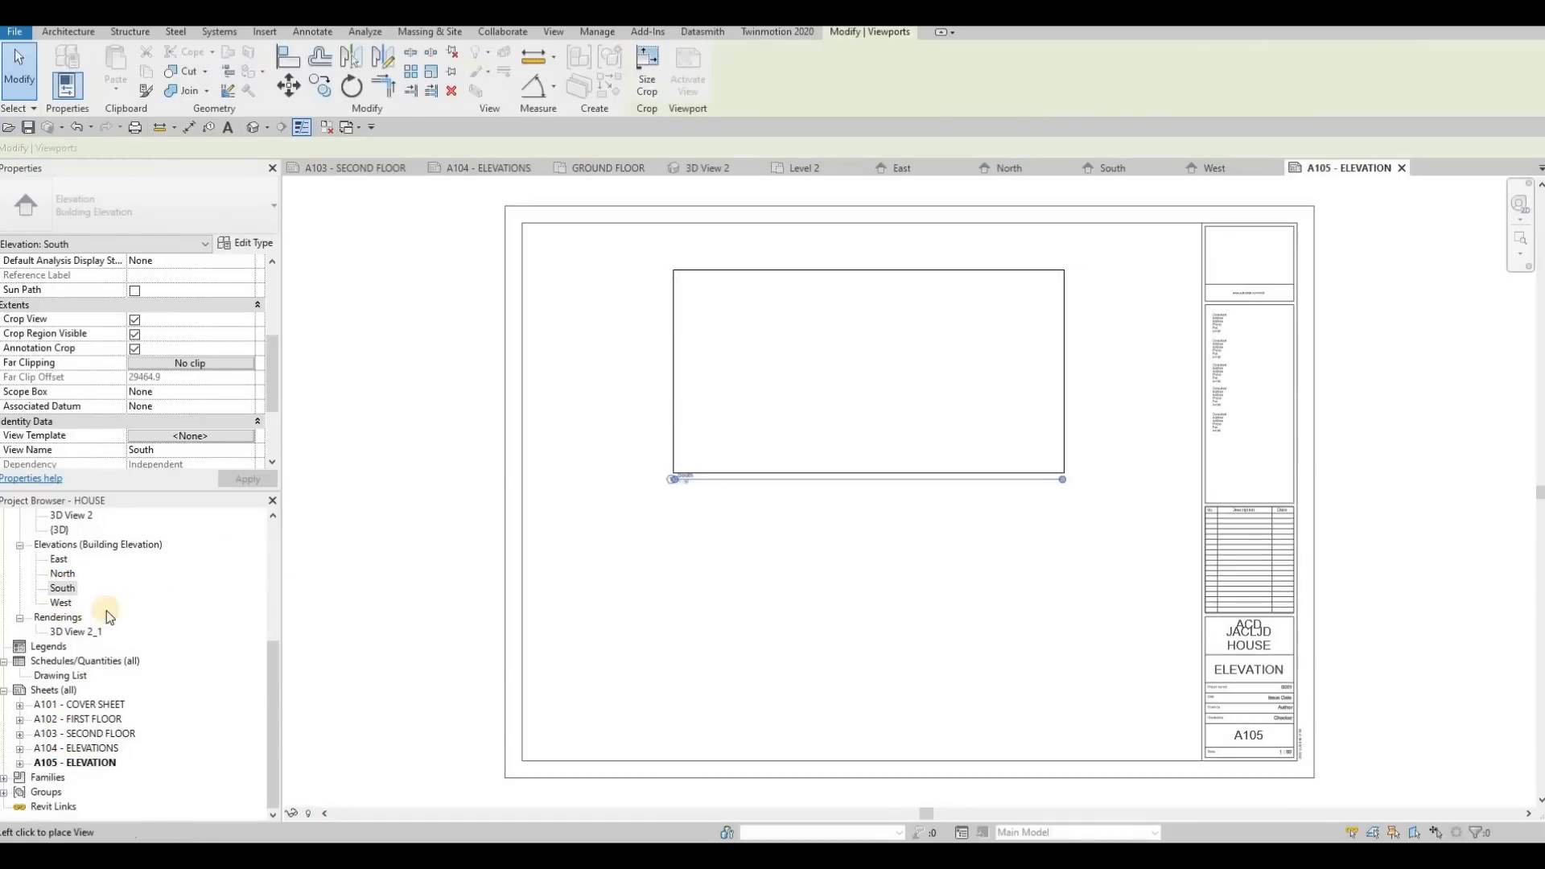
pyautogui.moveTo(55, 605); pyautogui.dragTo(863, 626)
pyautogui.click(878, 640)
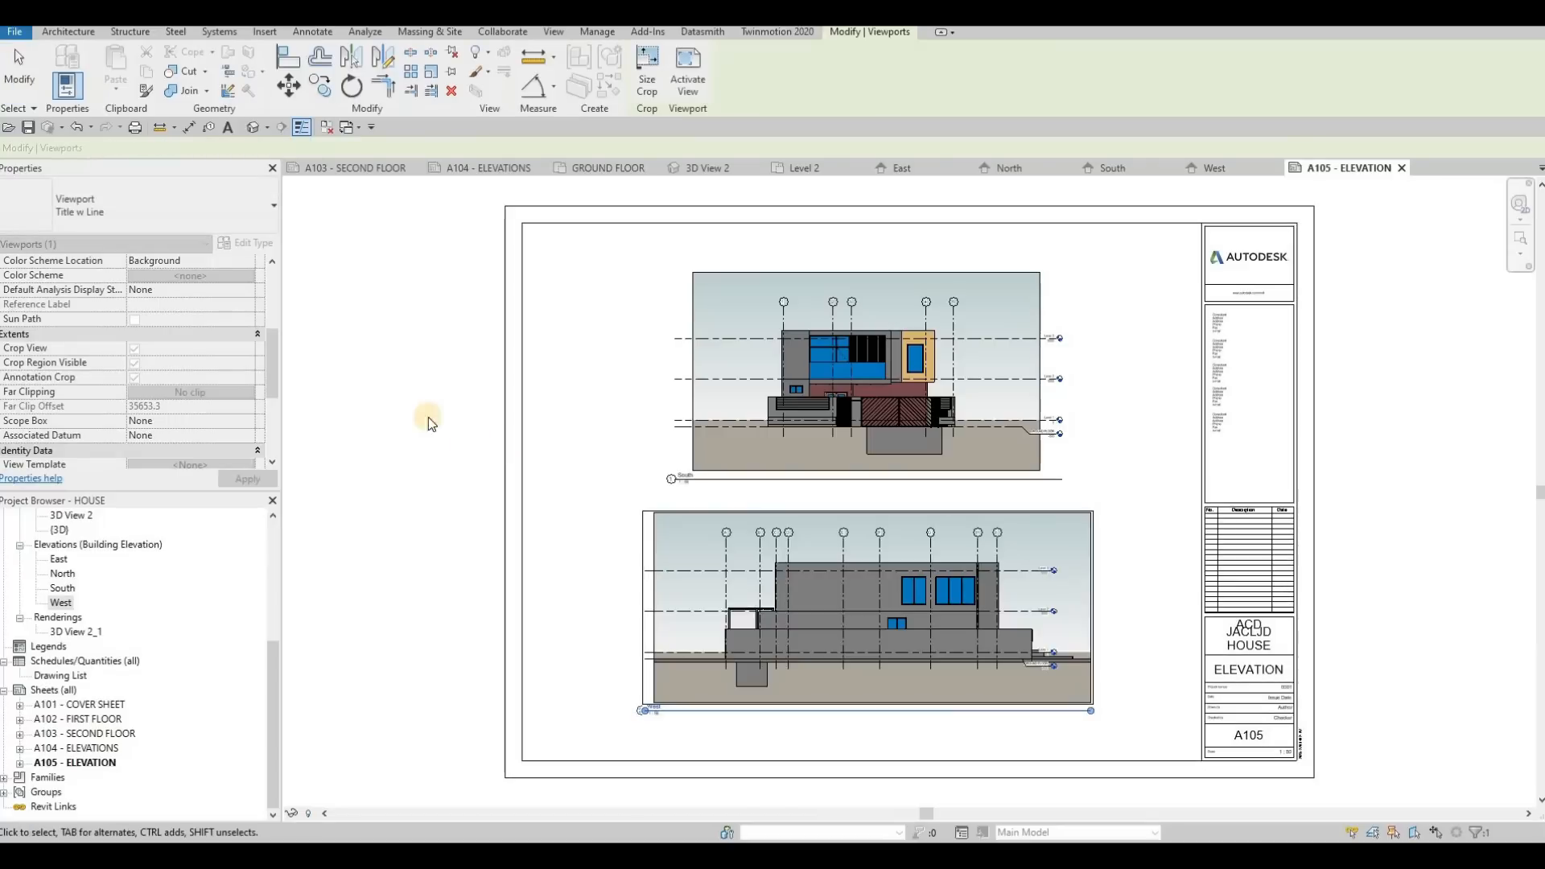
pyautogui.press('Escape')
pyautogui.press('Escape')
# Set up printing of selected views/sheets with CutePDF Writer, combined into a single file
pyautogui.scroll(4, 403, 322)
pyautogui.moveTo(494, 323); pyautogui.dragTo(359, 346, button='middle')
pyautogui.scroll(-4, 358, 345)
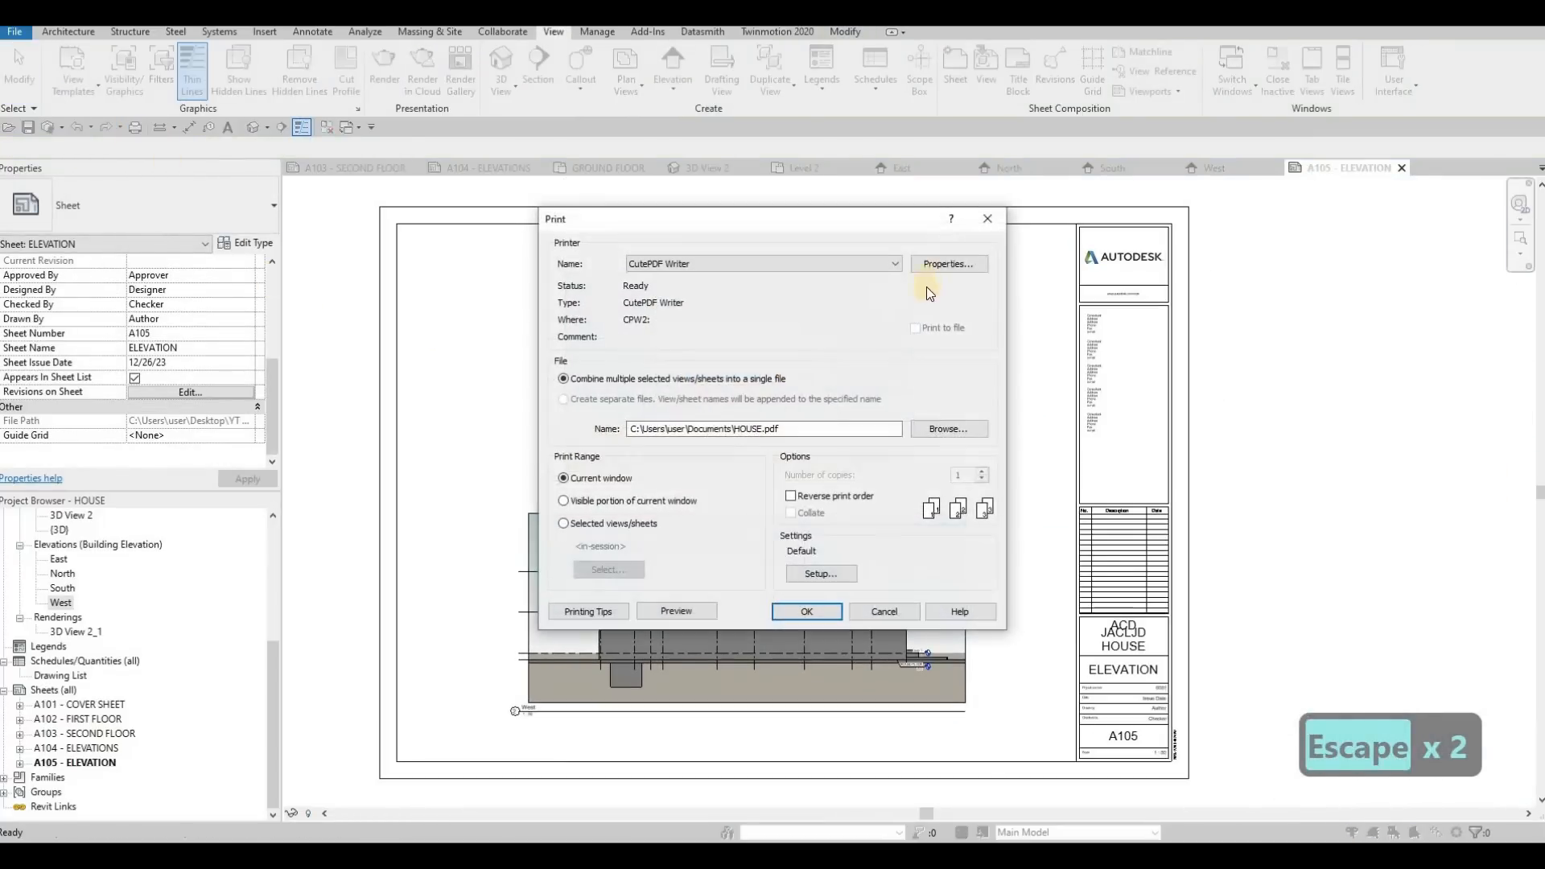
pyautogui.click(564, 524)
pyautogui.click(565, 397)
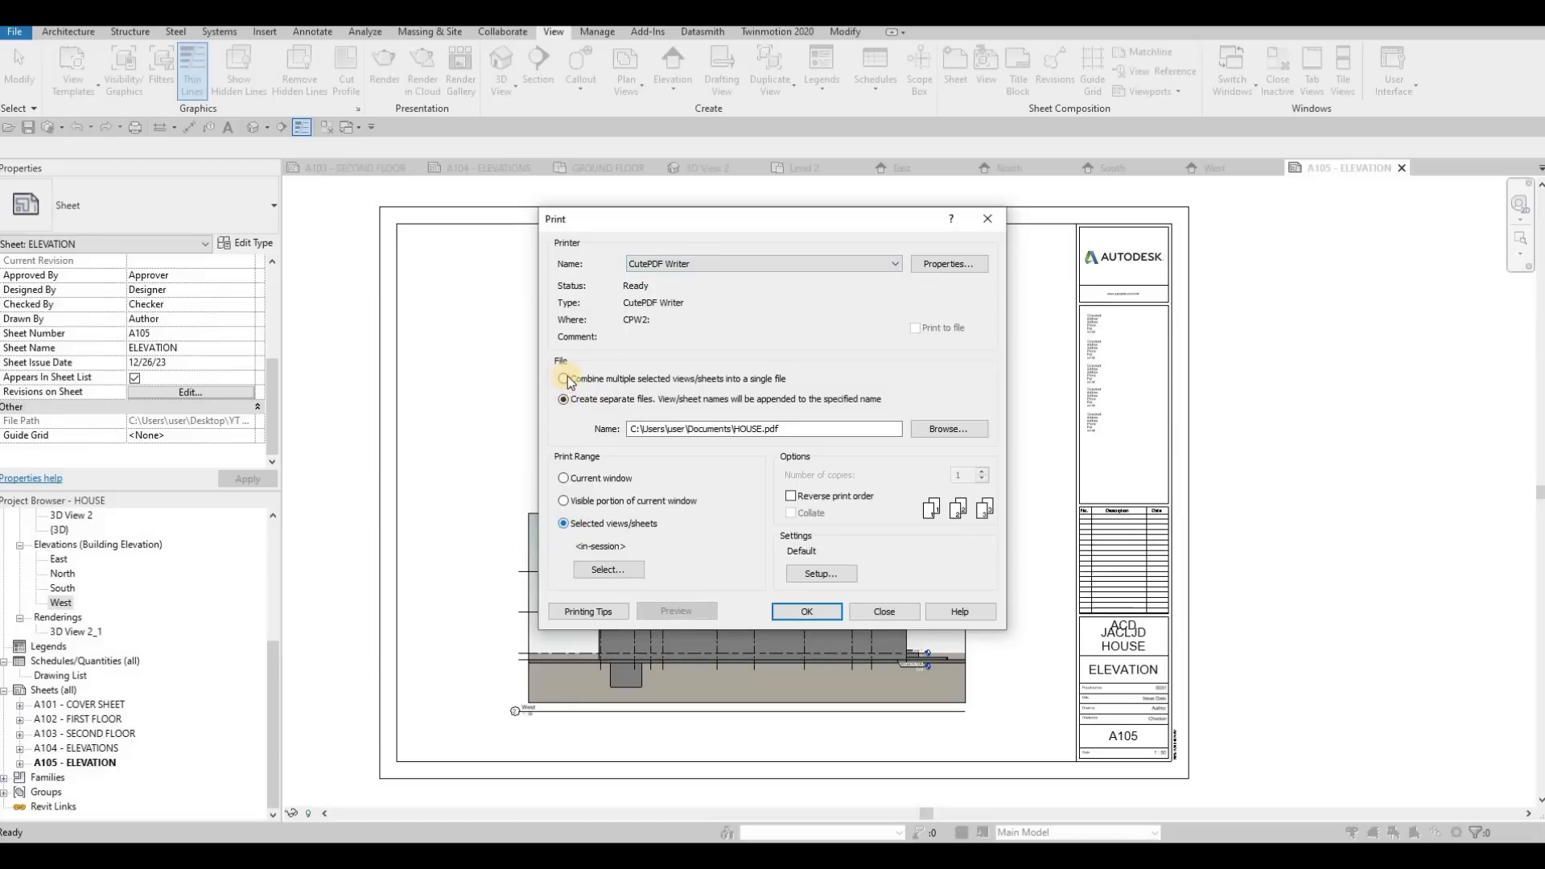
pyautogui.click(647, 381)
# List only sheets for the print selection, check all five from A101 to A105, and save the set as FULL SET
pyautogui.click(609, 570)
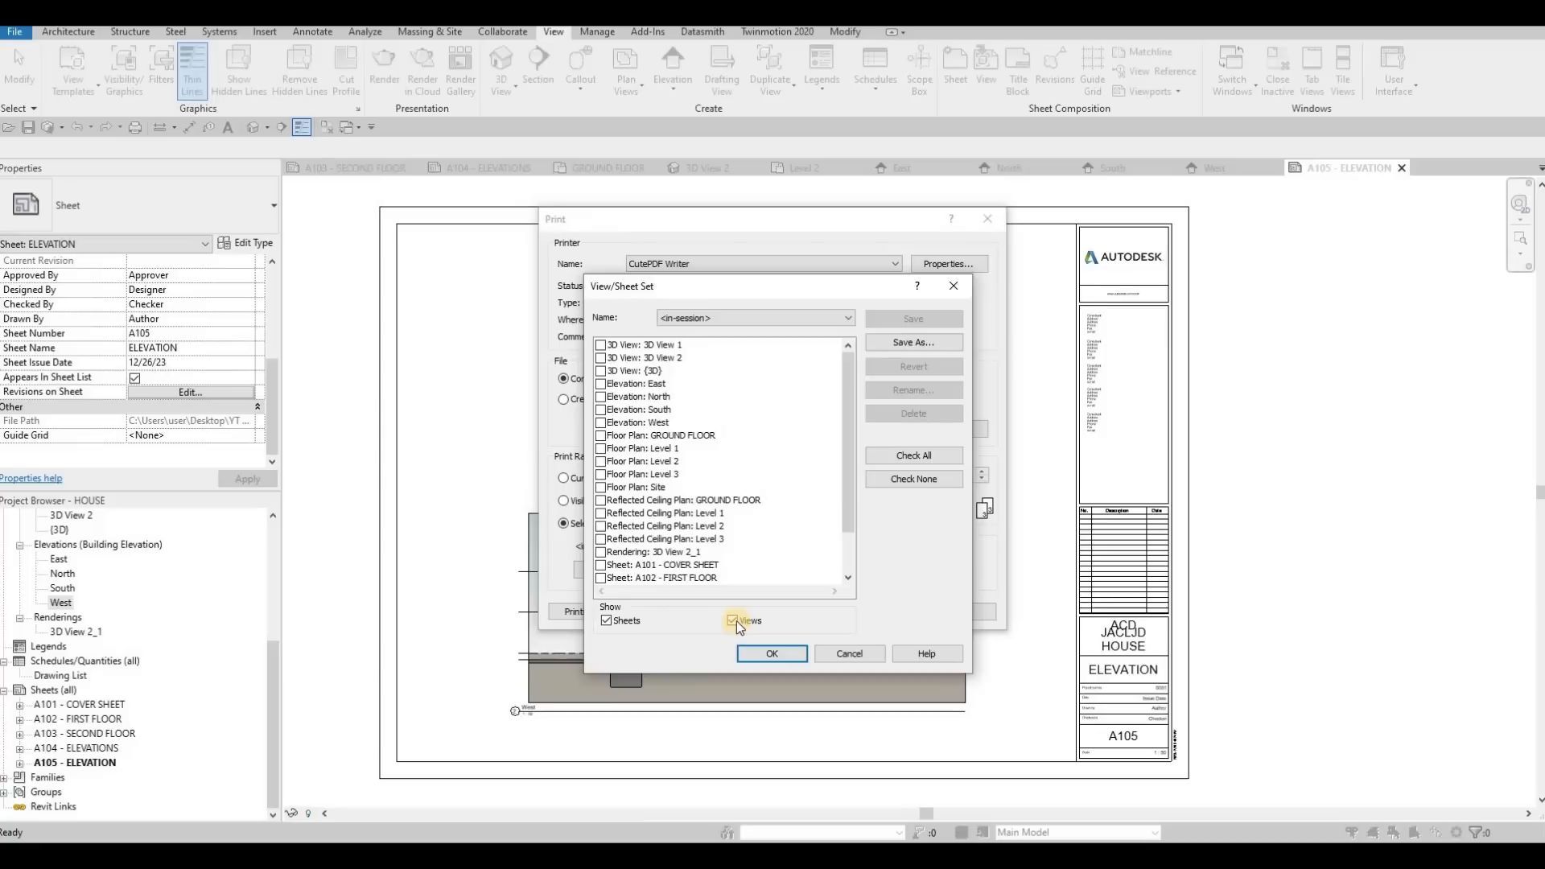
pyautogui.click(733, 620)
pyautogui.click(901, 478)
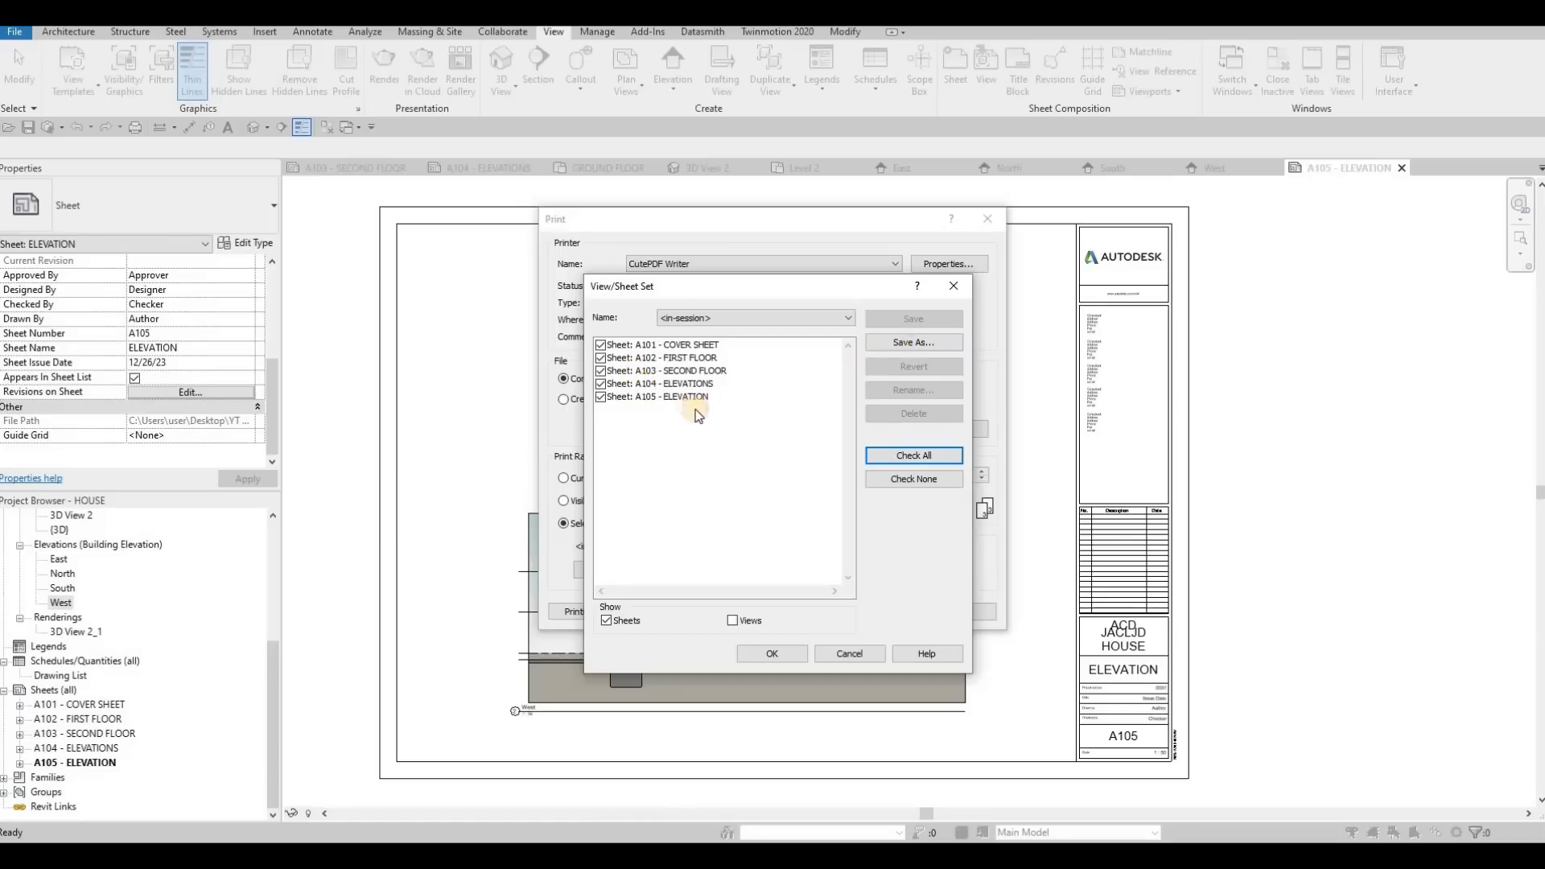
pyautogui.write('FU')
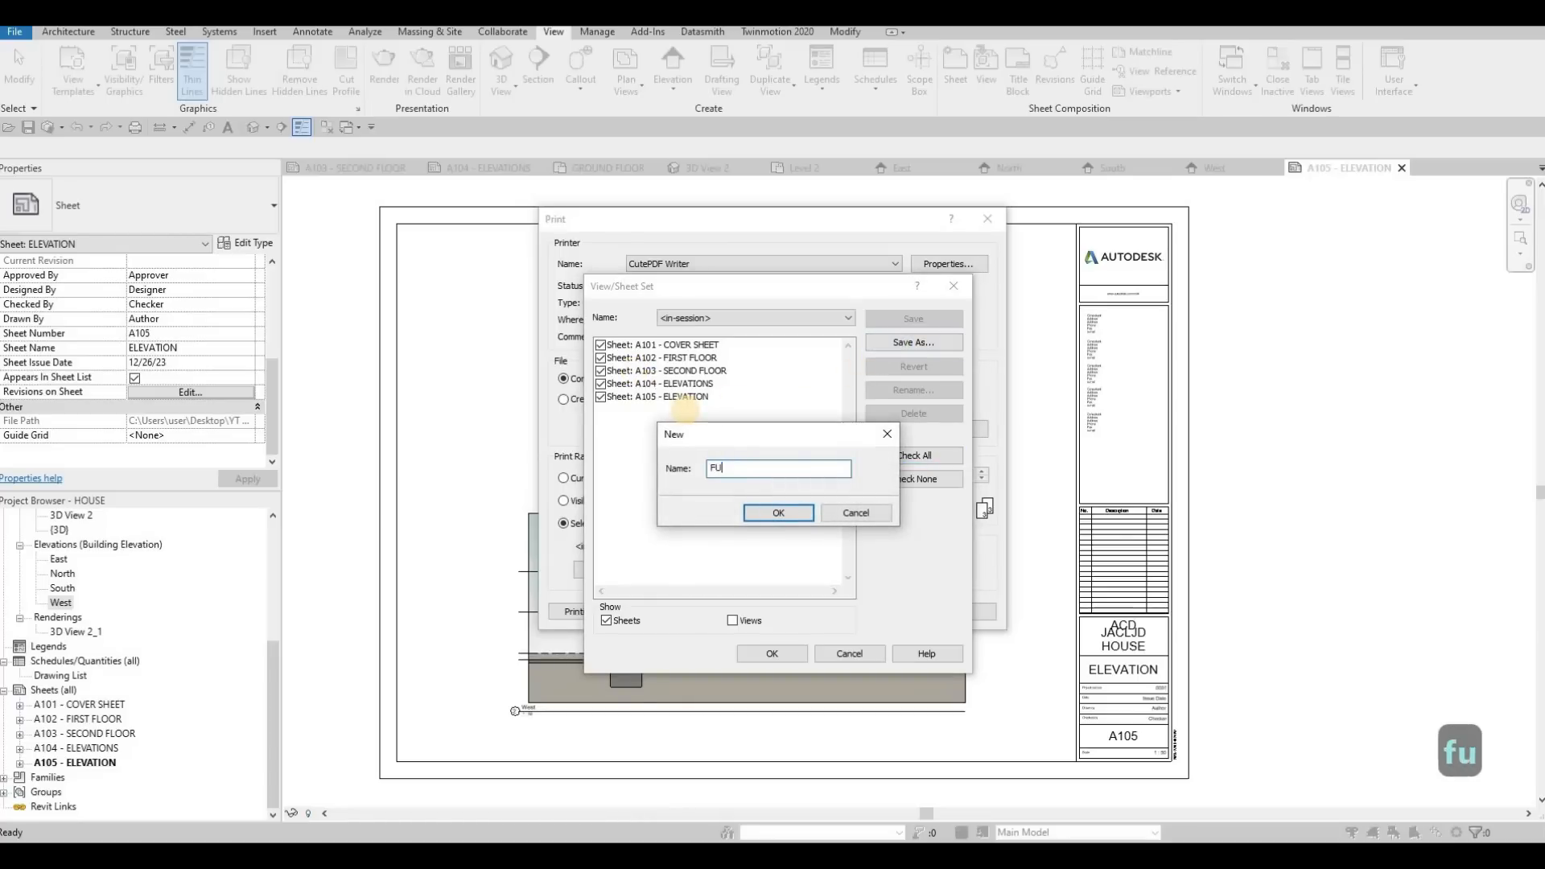
pyautogui.write('LL SET')
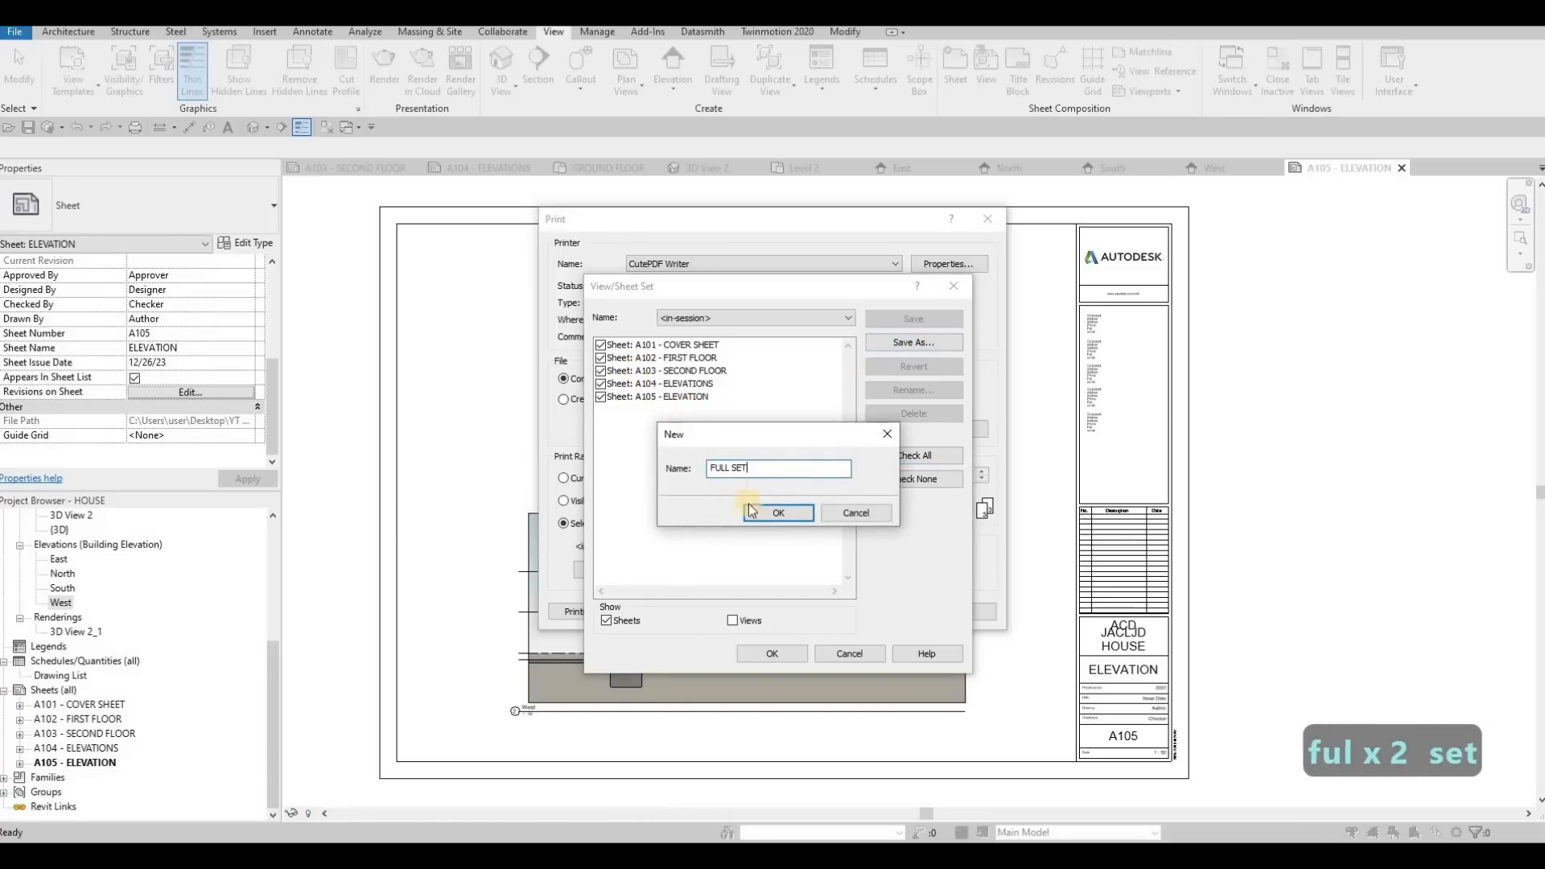
pyautogui.click(771, 513)
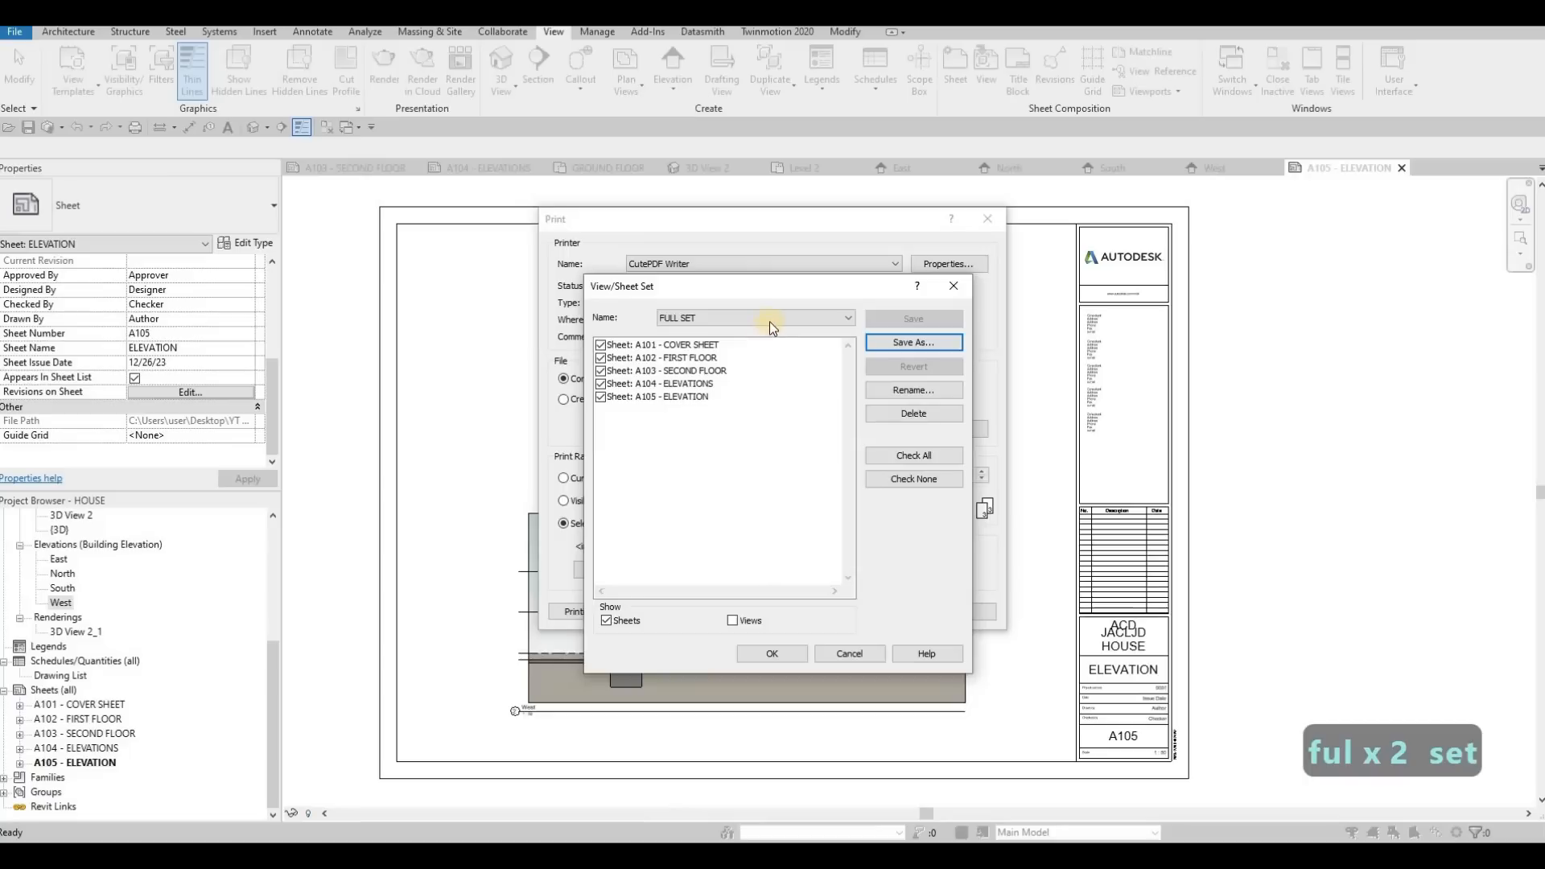
# Starting from FULL SET, uncheck sheets A102 and A105 and save the selection as a new set named ADDENDUM 1
pyautogui.click(720, 319)
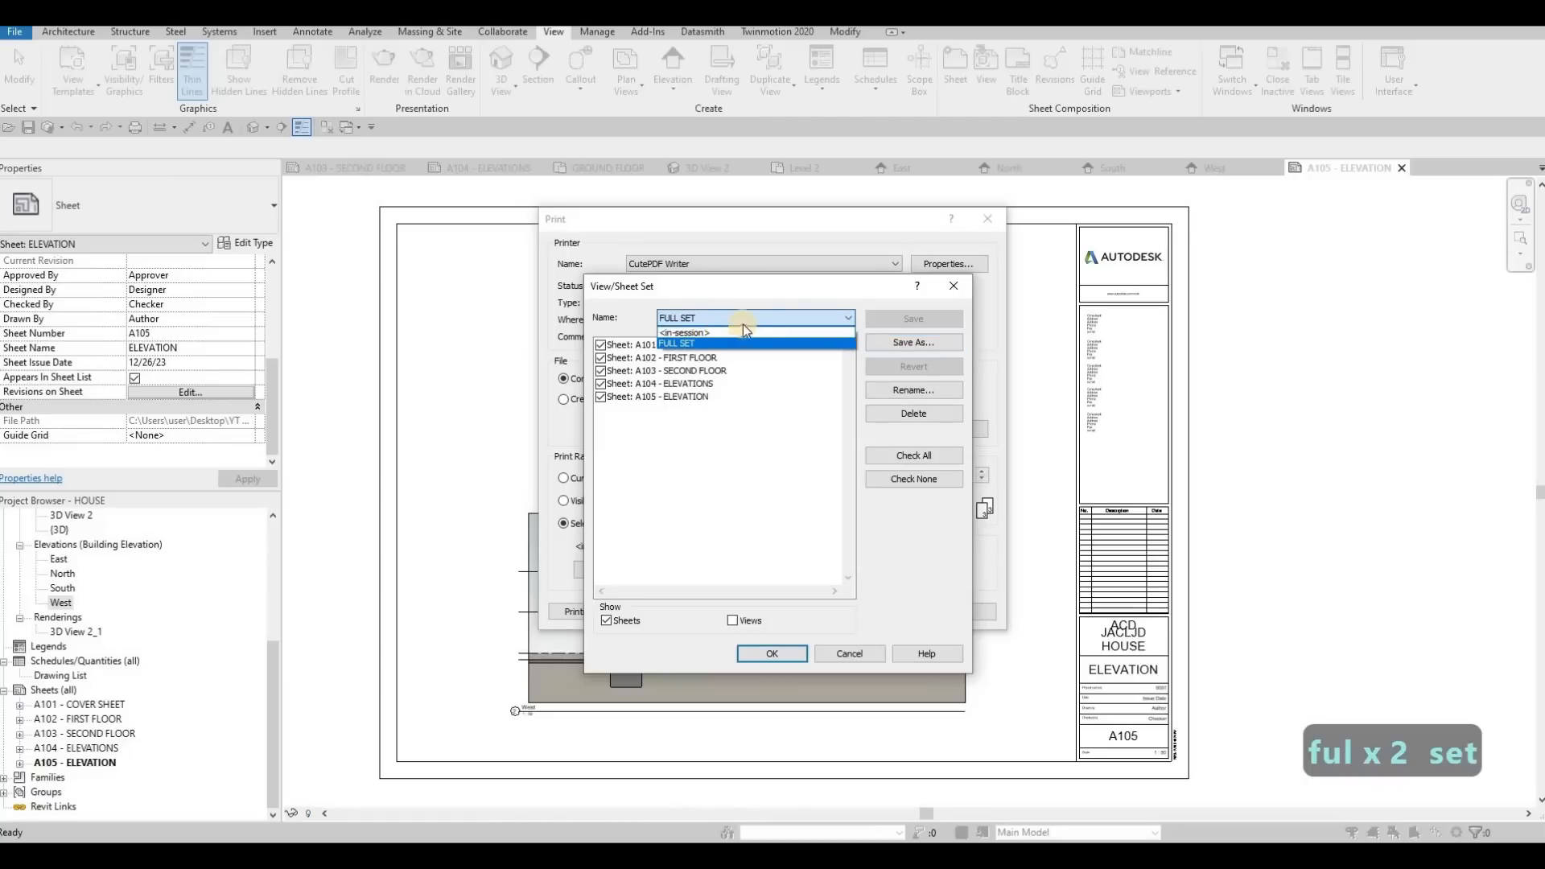
pyautogui.click(684, 344)
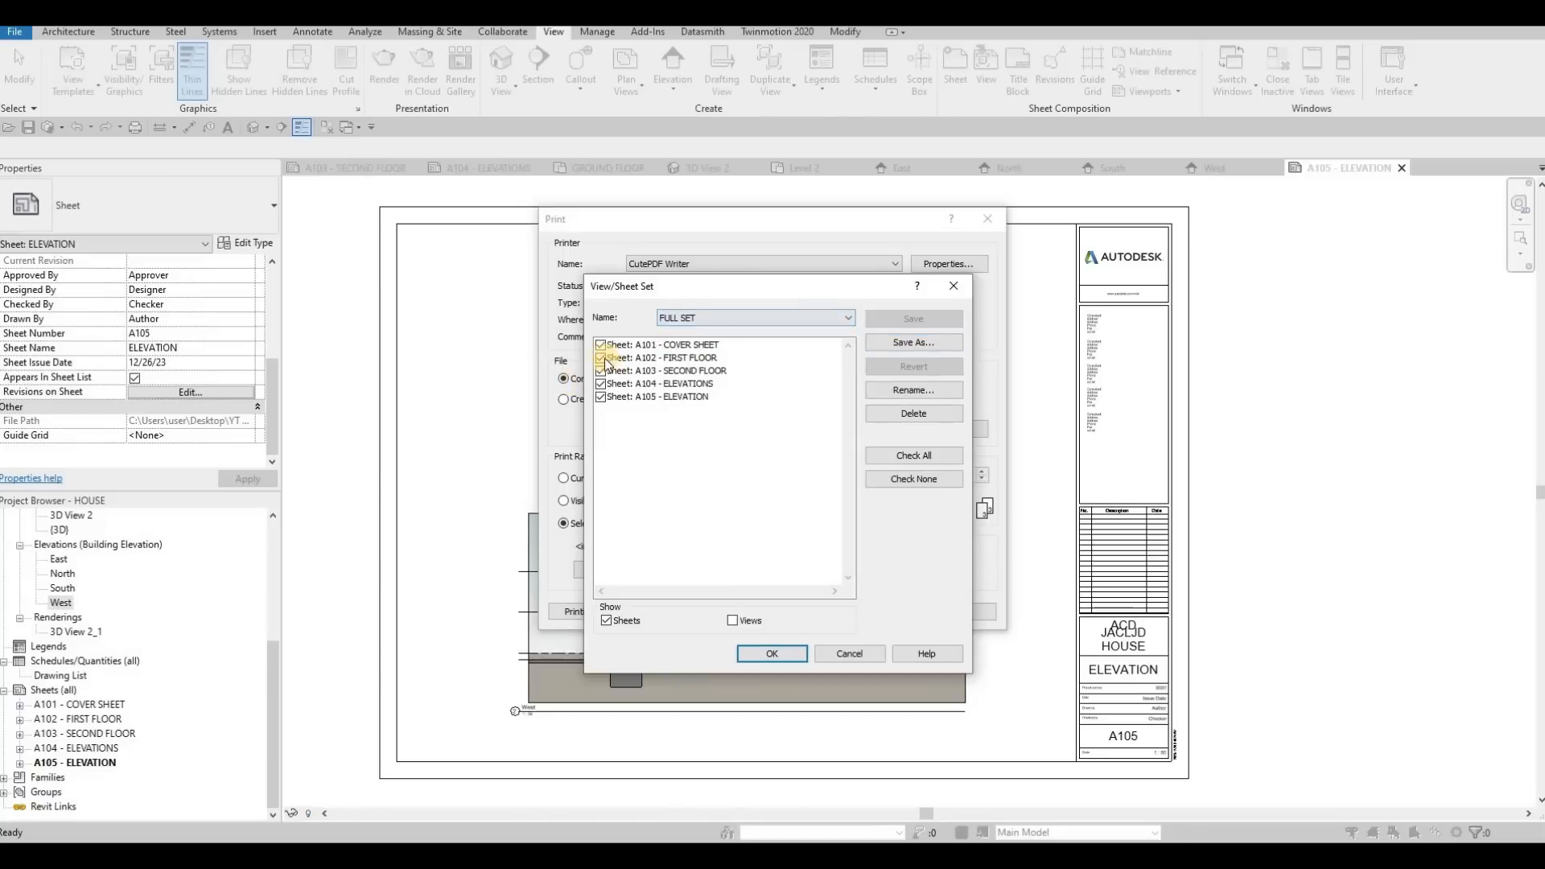
pyautogui.click(600, 358)
pyautogui.click(676, 397)
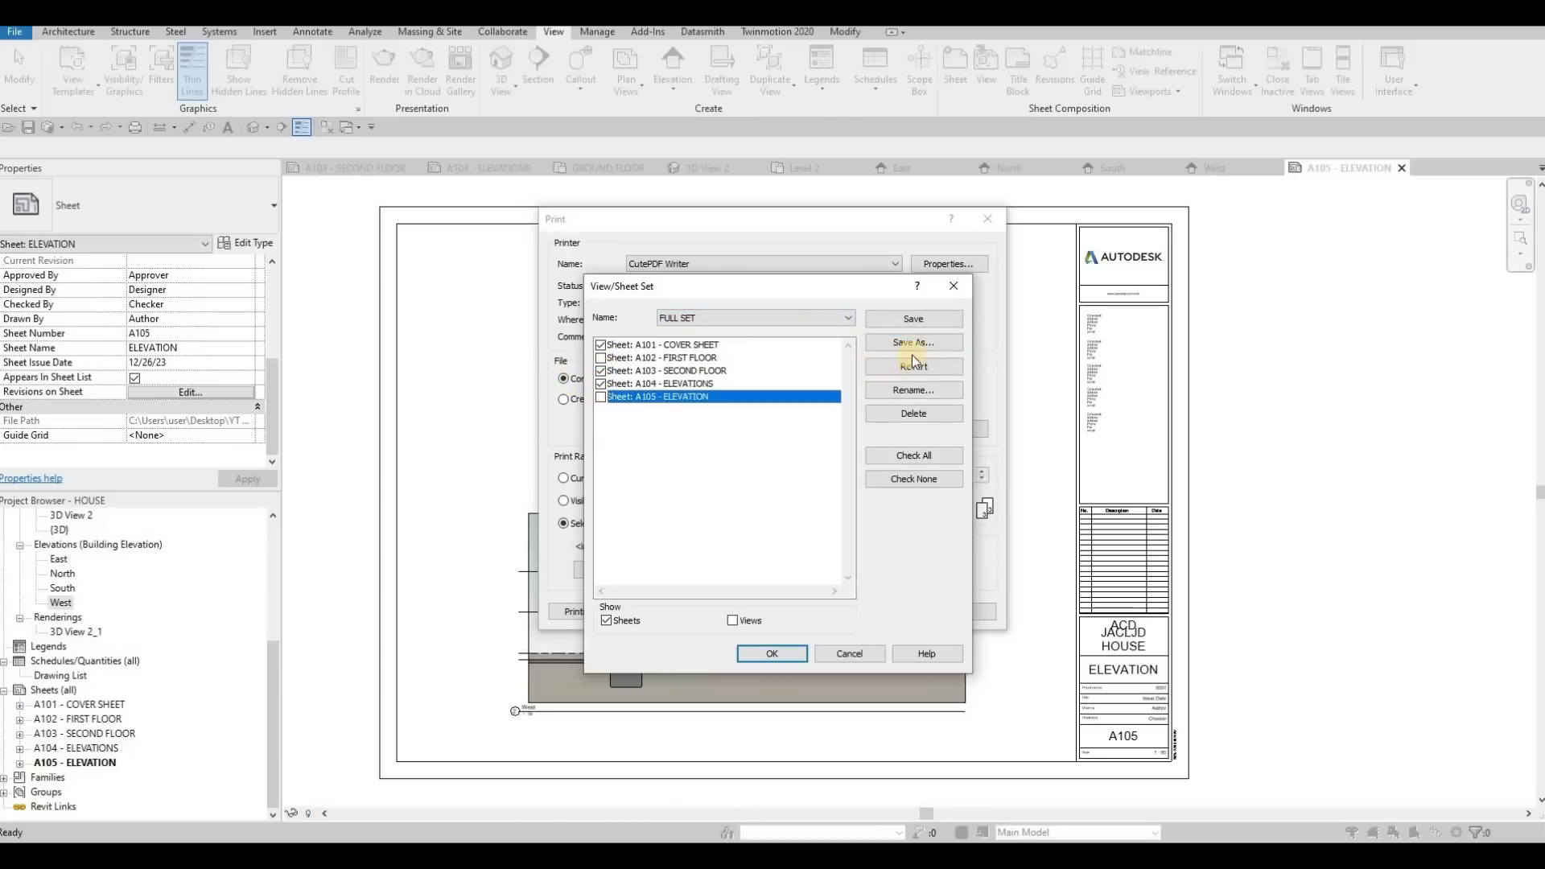
pyautogui.click(913, 345)
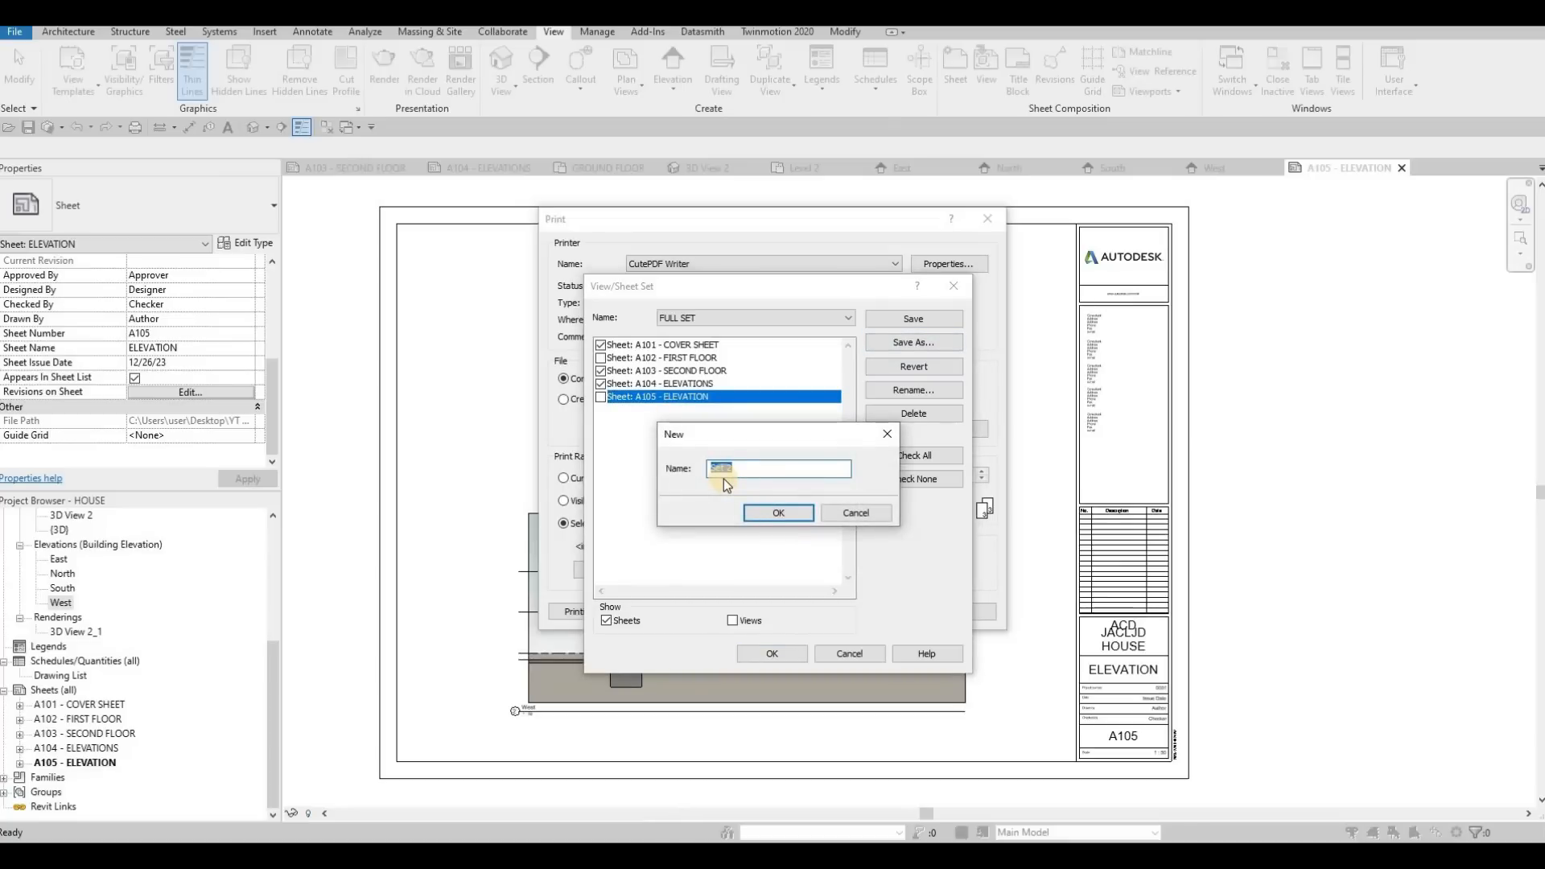
pyautogui.write('ADDE')
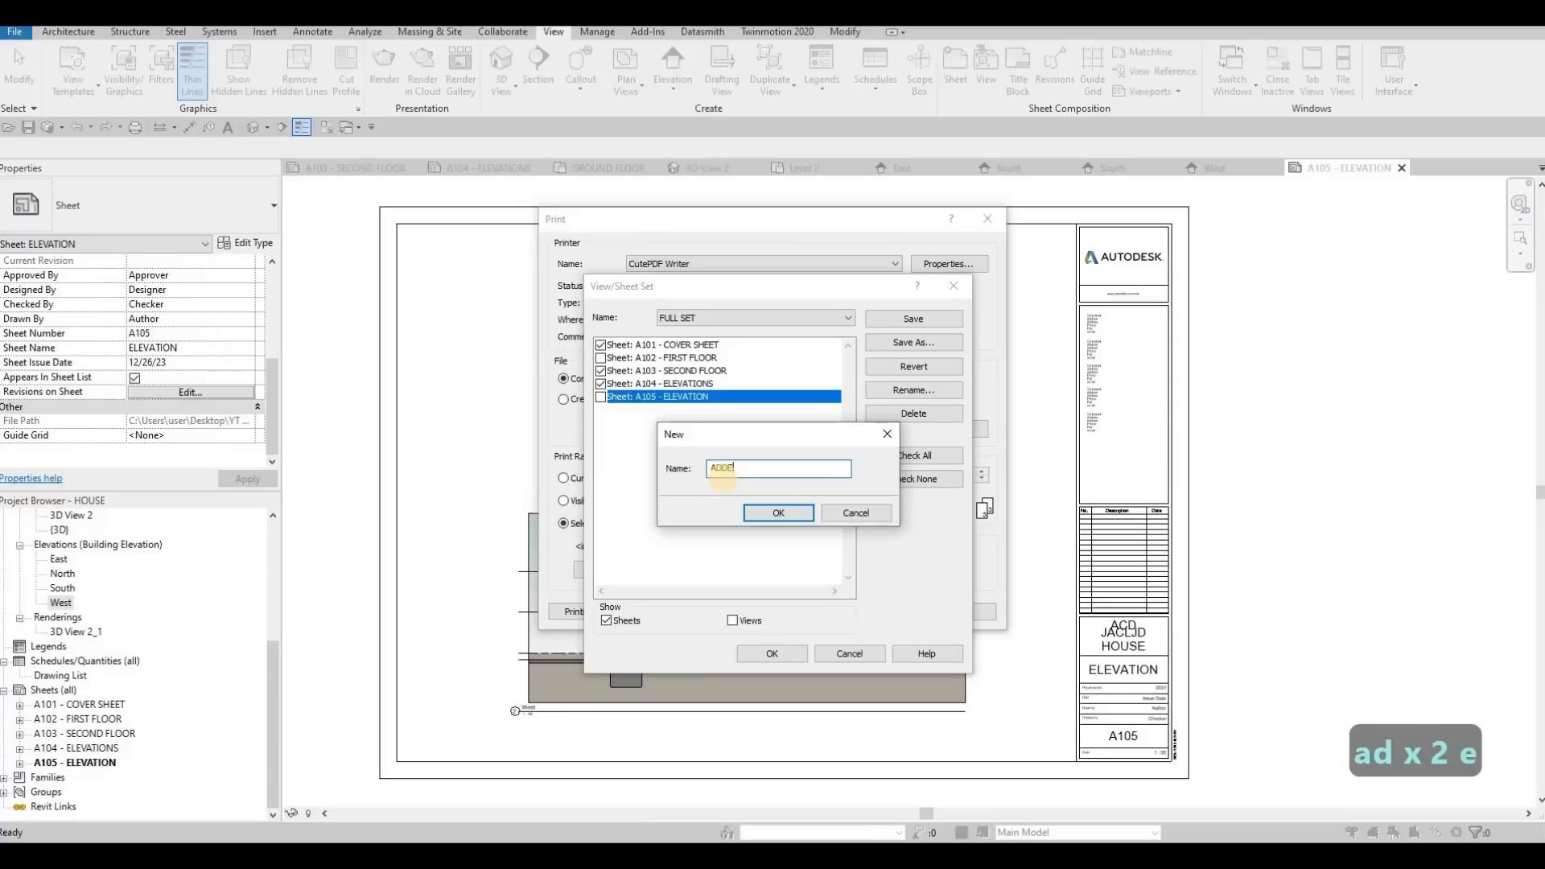
pyautogui.write('NDUM 1')
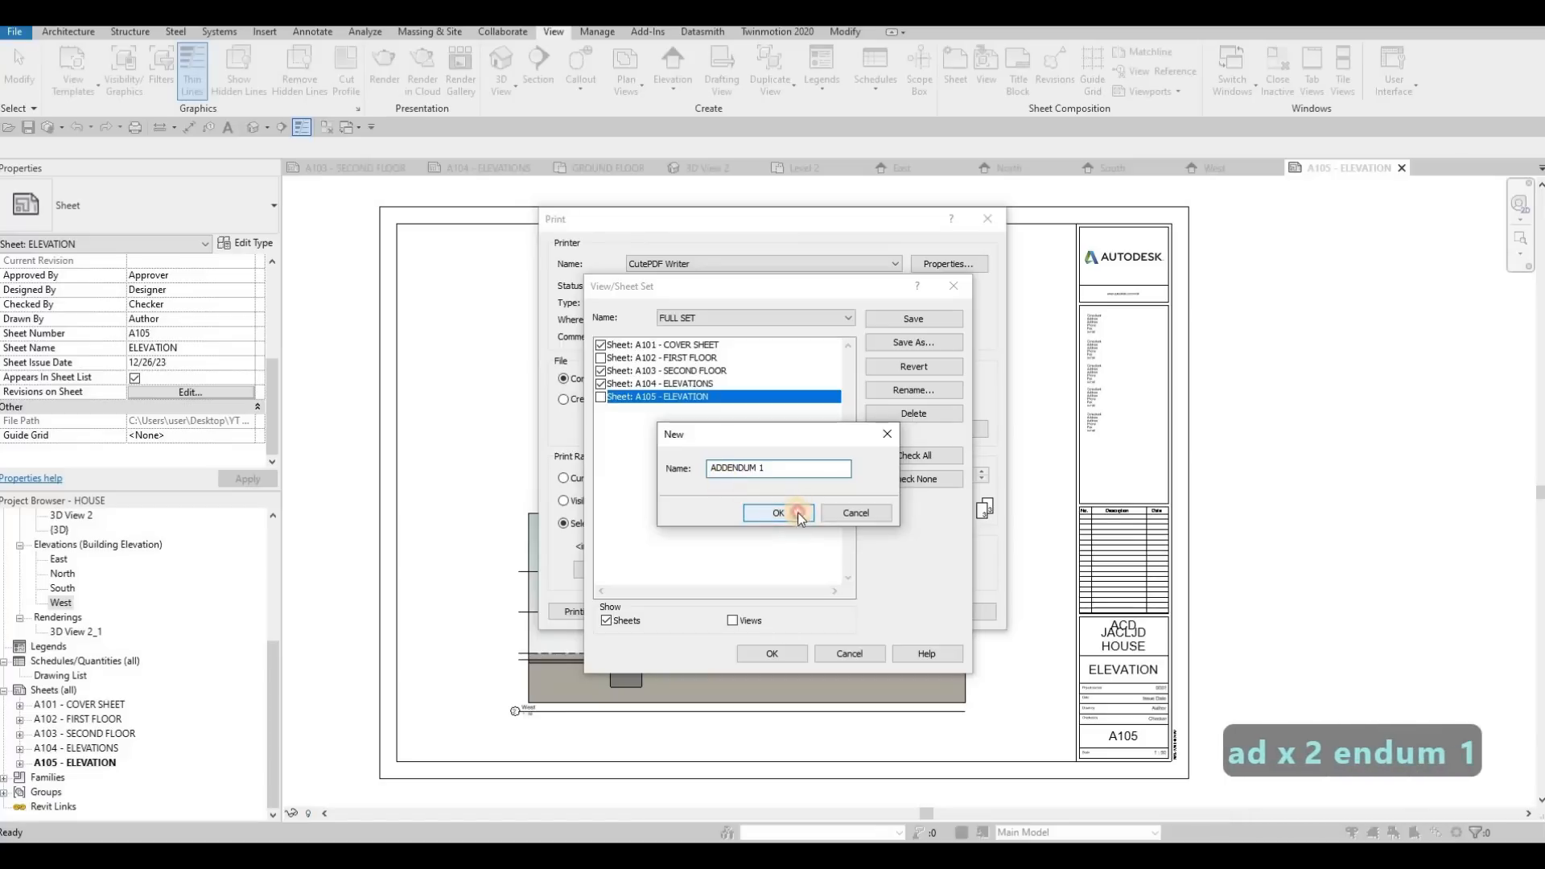
pyautogui.click(808, 519)
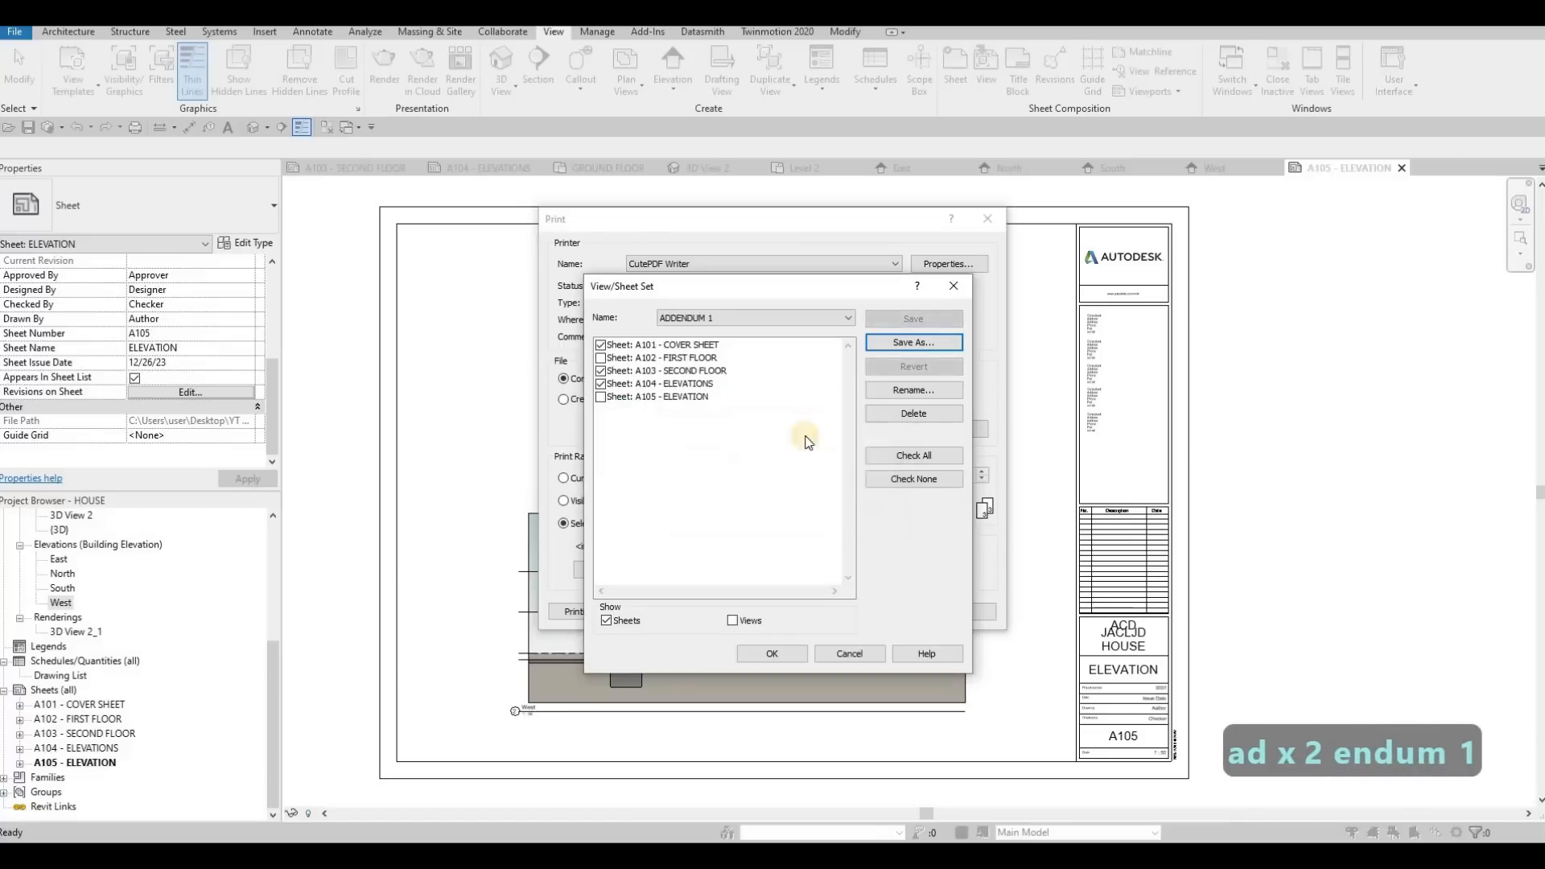
# Starting from ADDENDUM 1, uncheck sheet A104 - ELEVATIONS and save the selection as a new set named CHANGE ORDER
pyautogui.click(627, 385)
pyautogui.click(906, 344)
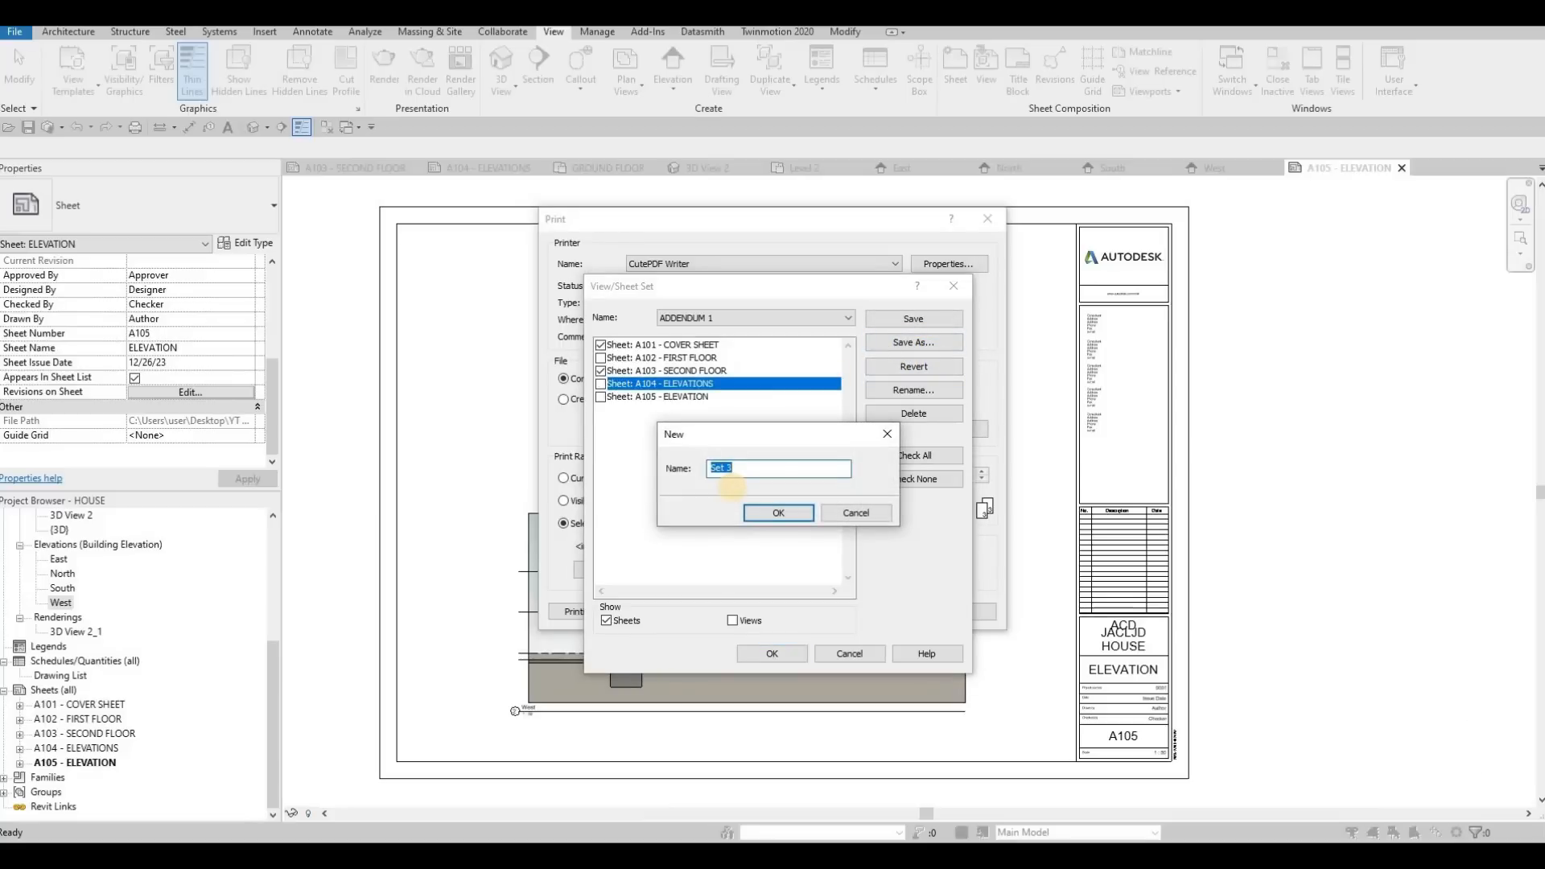
pyautogui.write('CHANGE OR')
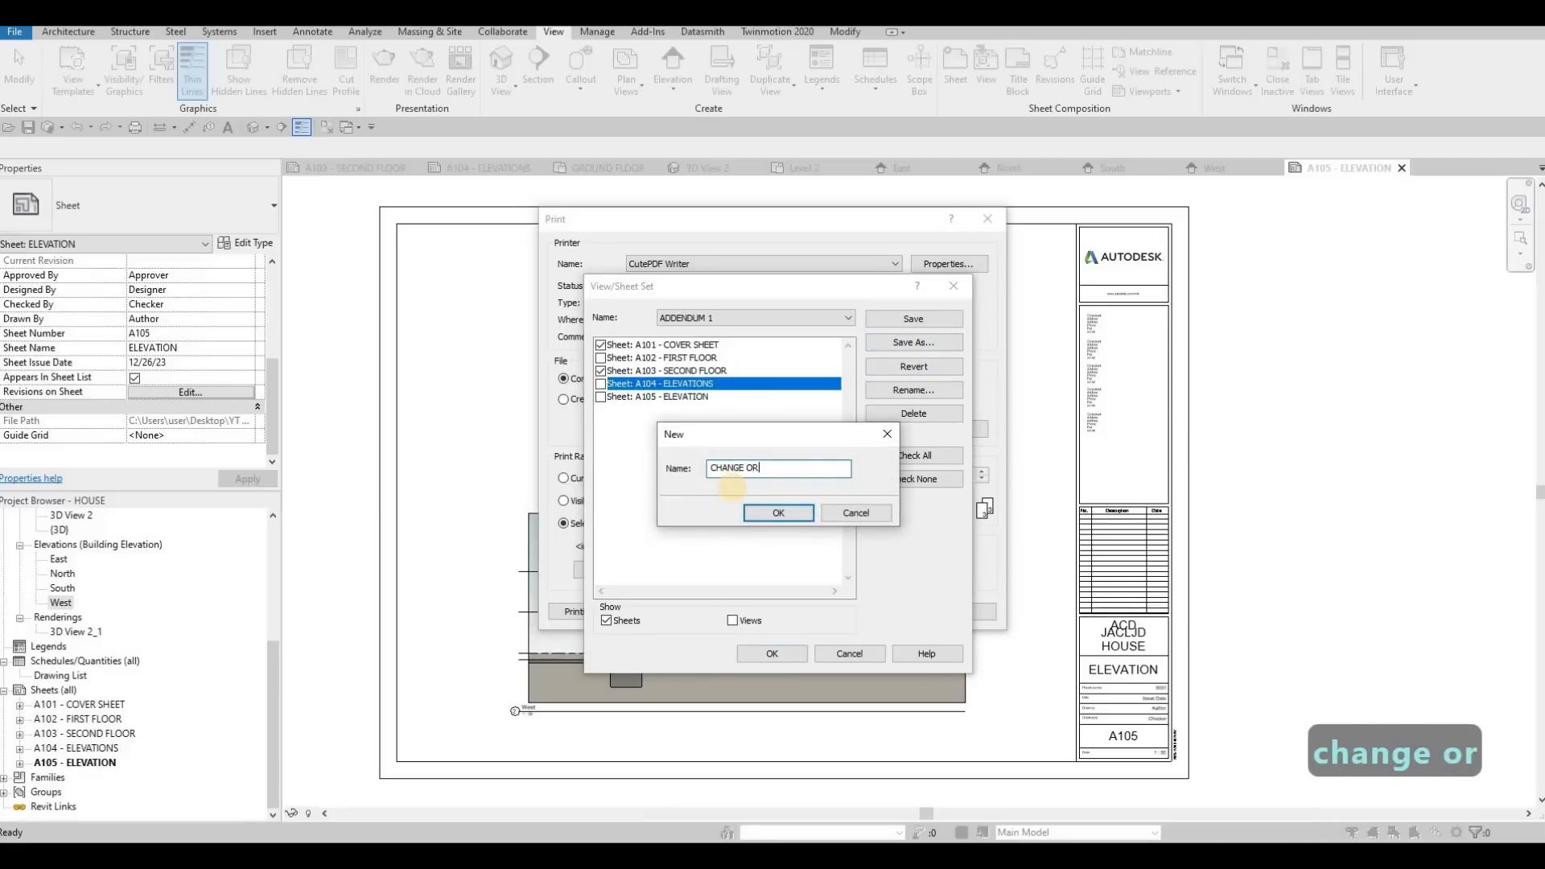
pyautogui.write('DER')
pyautogui.click(779, 513)
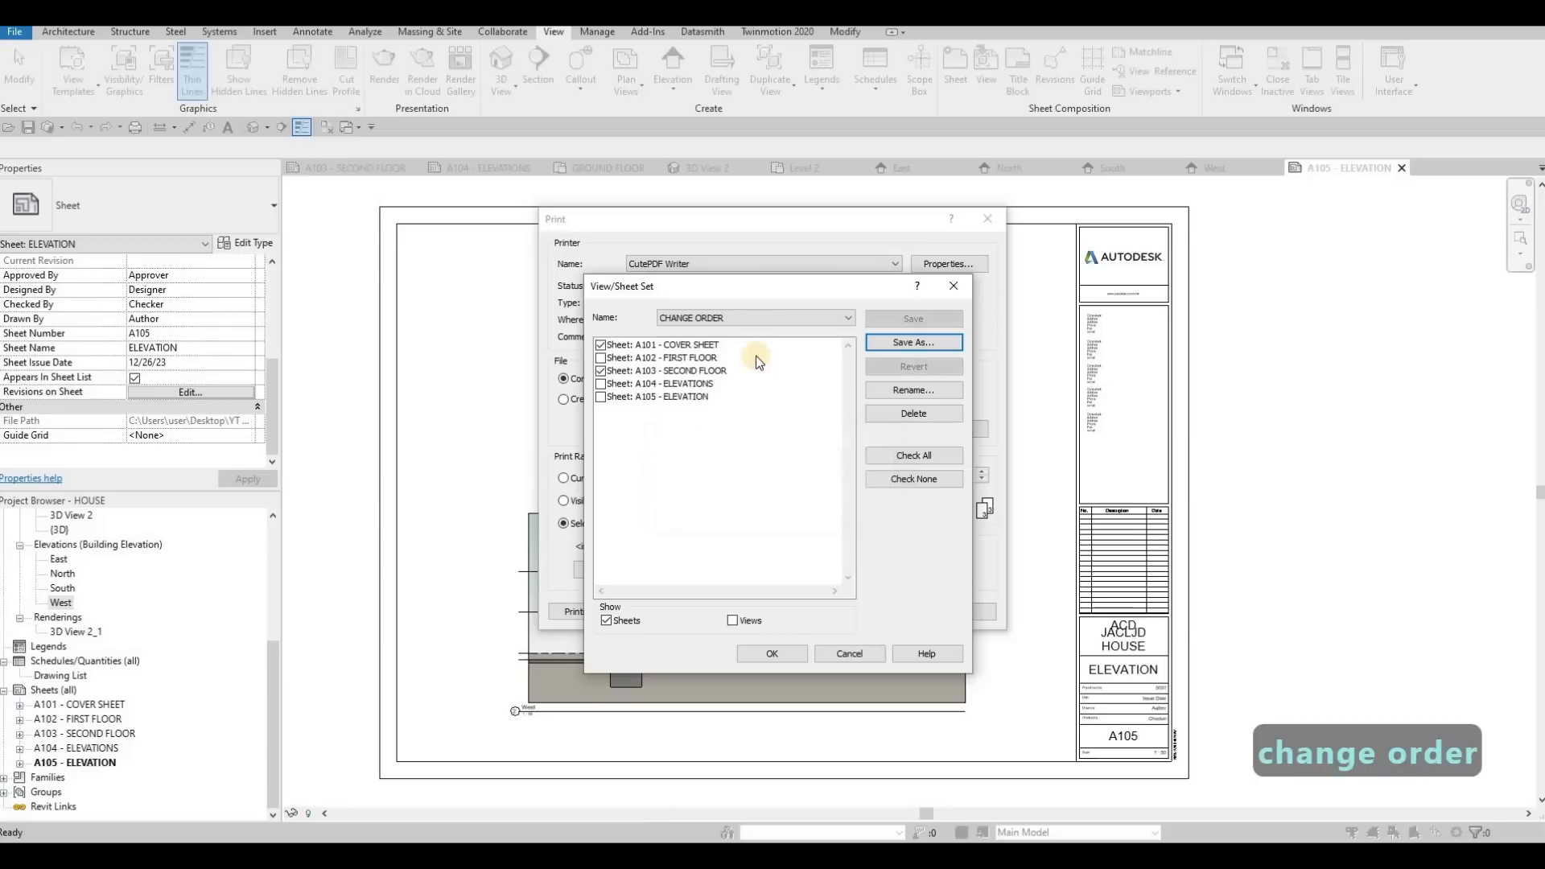
# Review the sheets included in the saved FULL SET and ADDENDUM 1 sets, with views hidden from the list
pyautogui.click(743, 320)
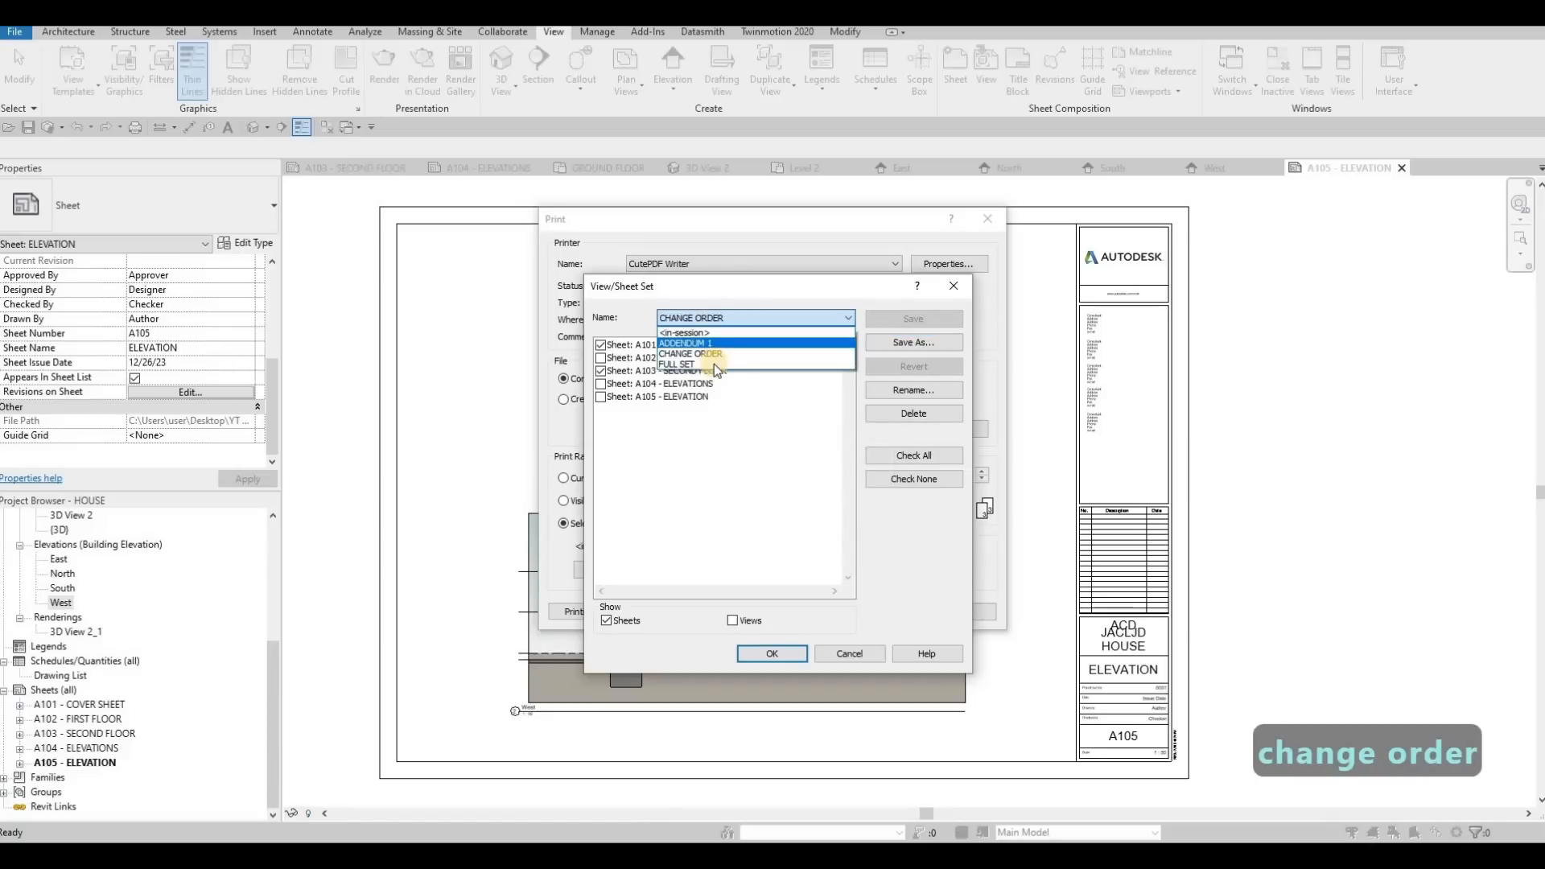
pyautogui.click(702, 397)
pyautogui.click(732, 620)
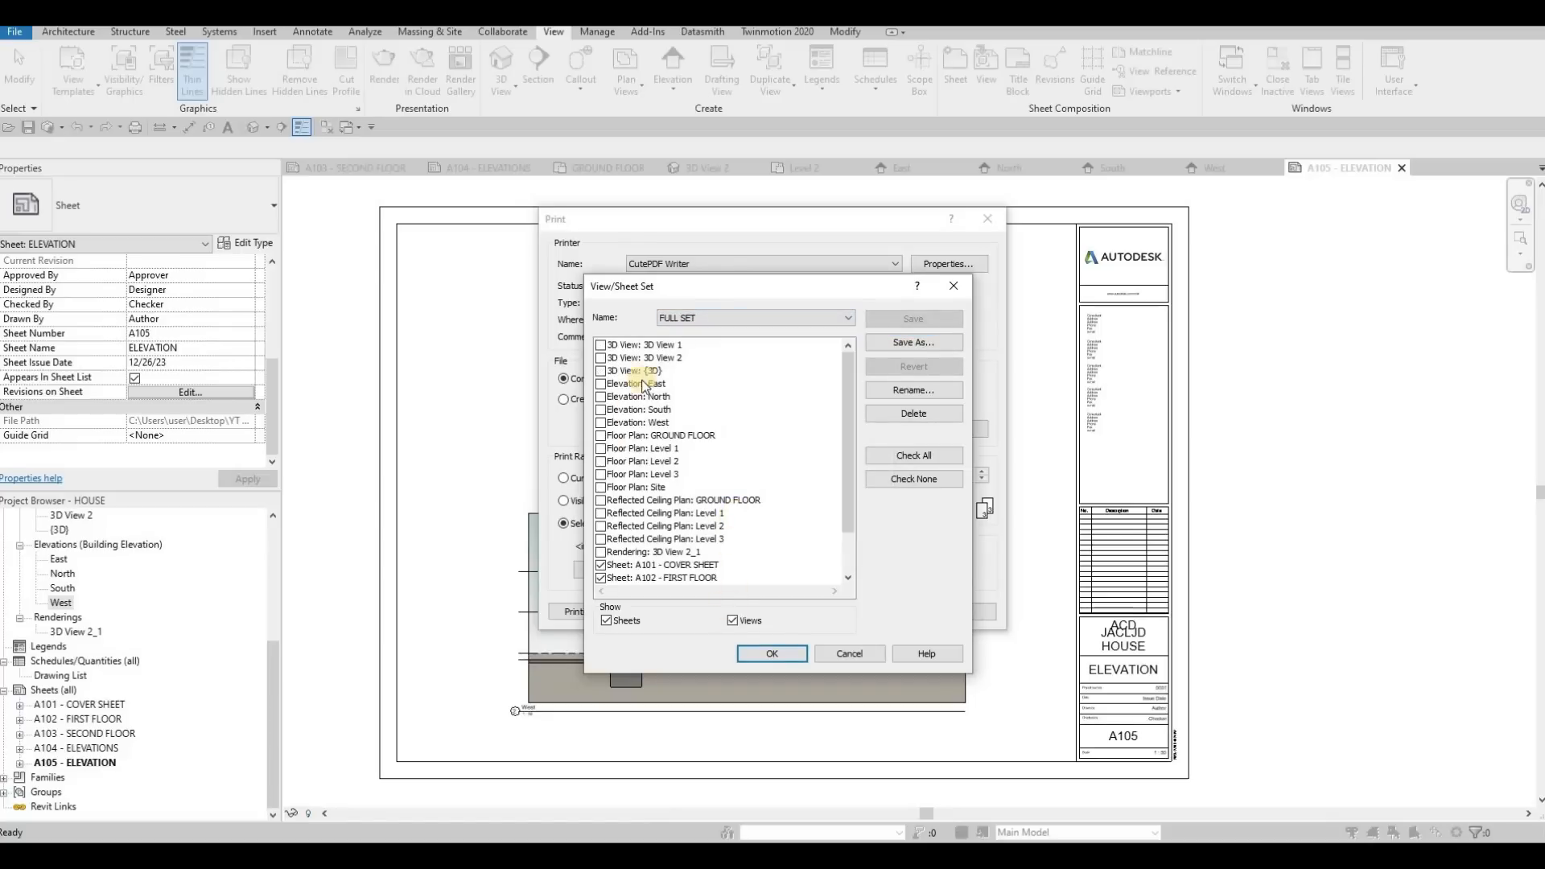
pyautogui.click(704, 317)
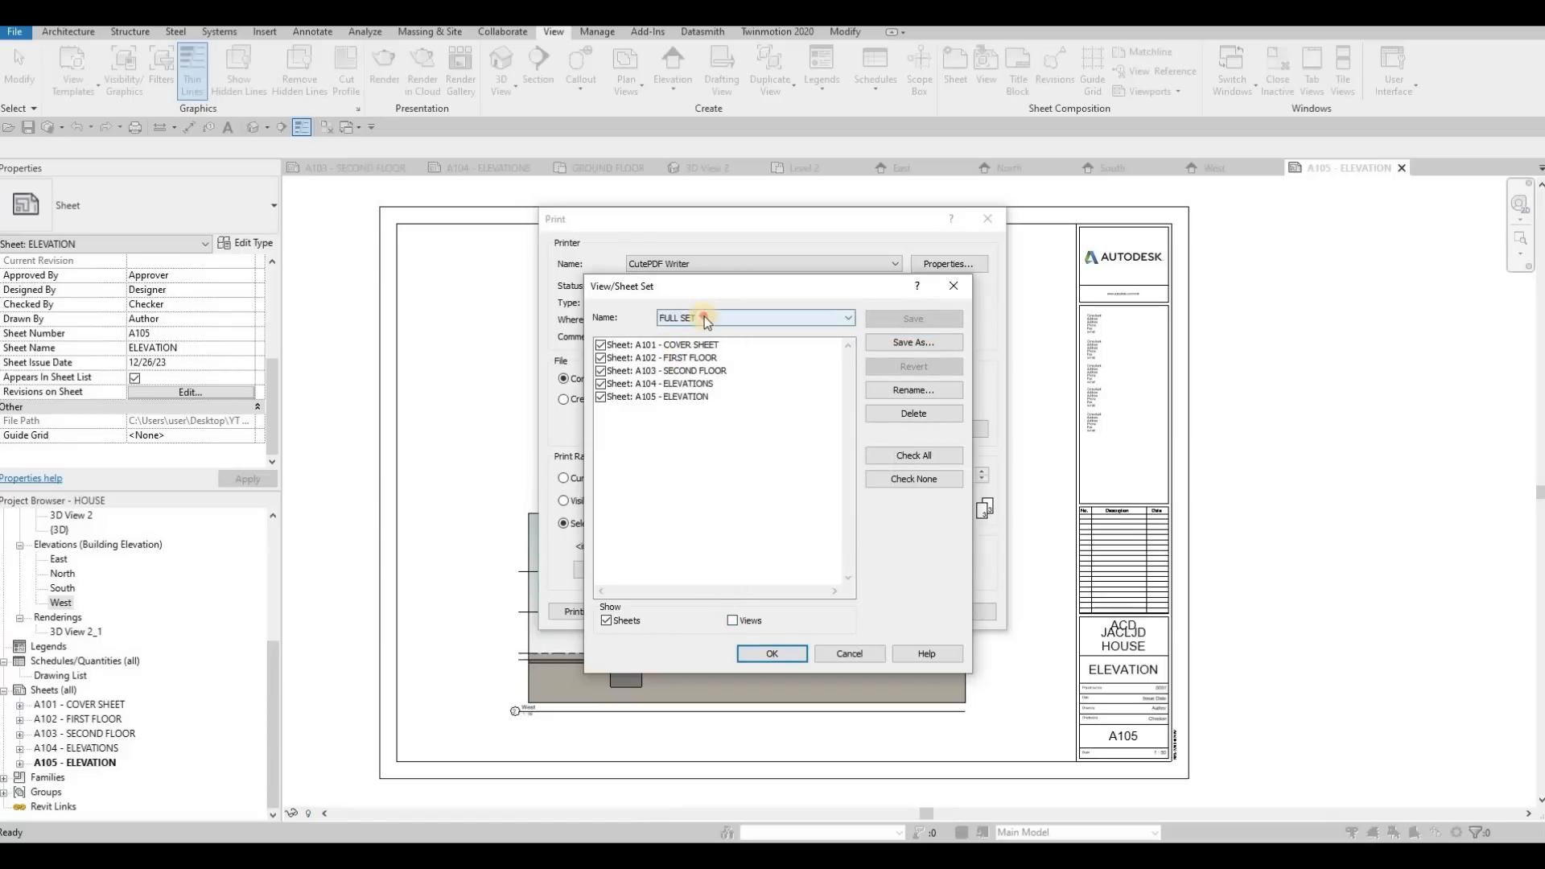
pyautogui.click(688, 346)
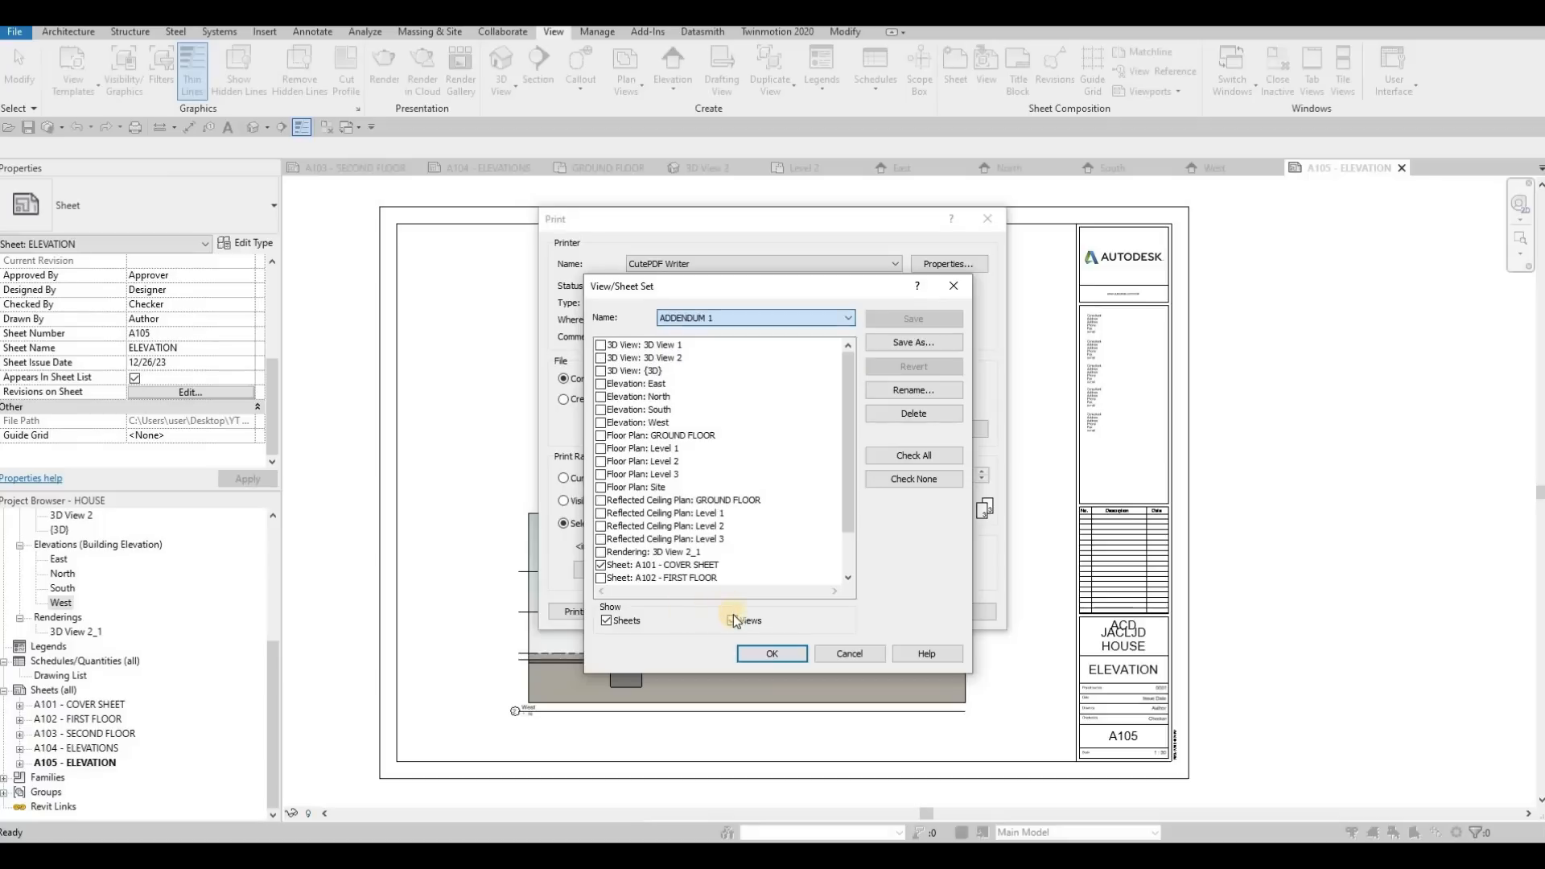
pyautogui.click(733, 621)
pyautogui.click(734, 621)
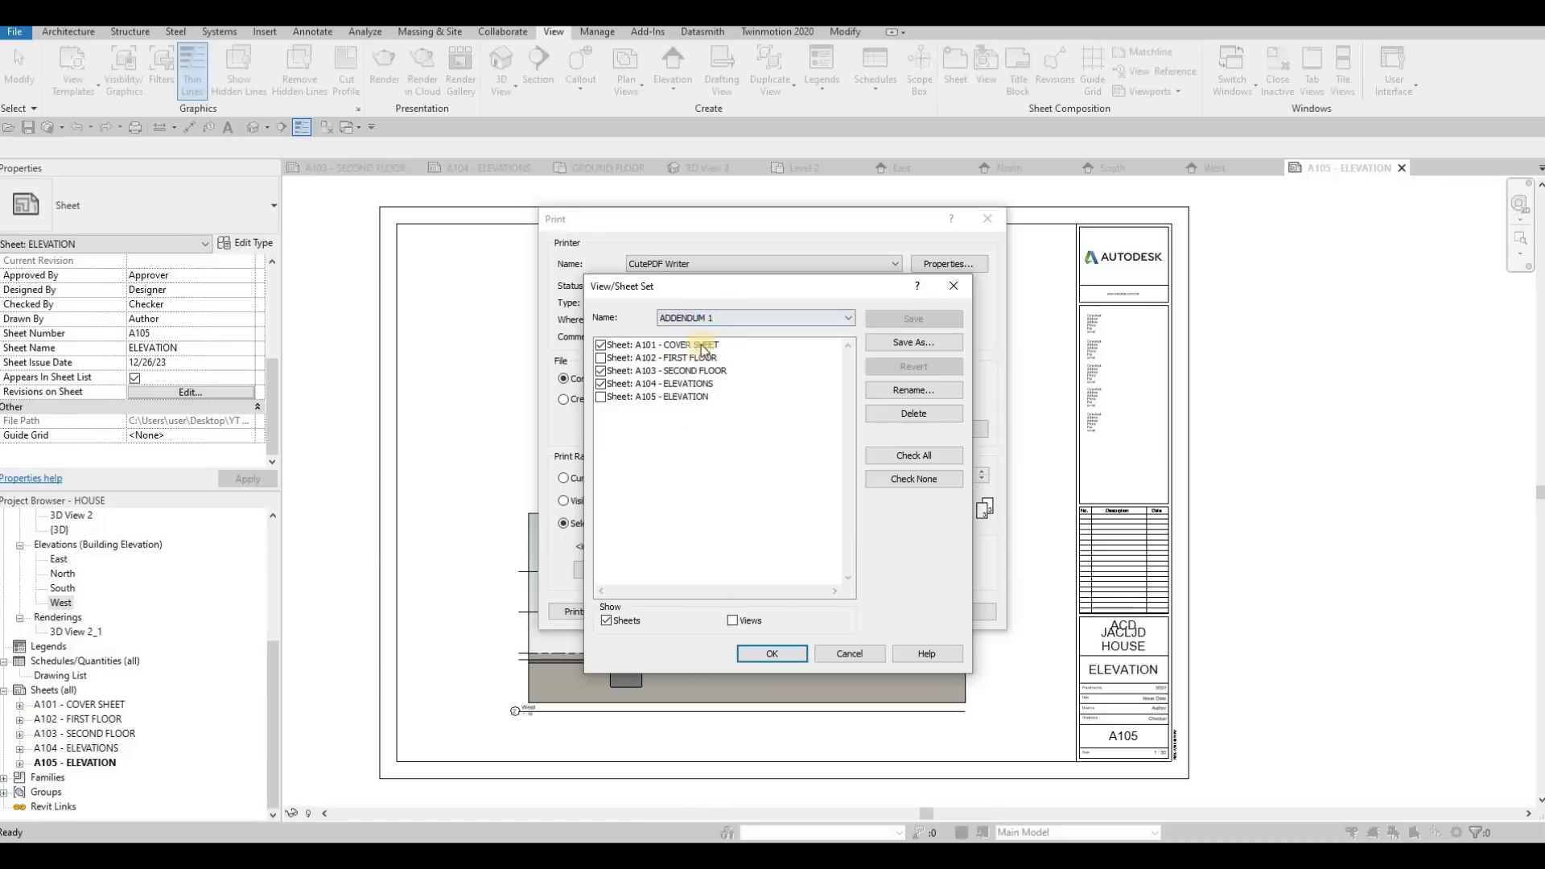
# Select FULL SET as the print selection with only sheets listed, and accept it
pyautogui.click(717, 321)
pyautogui.click(684, 359)
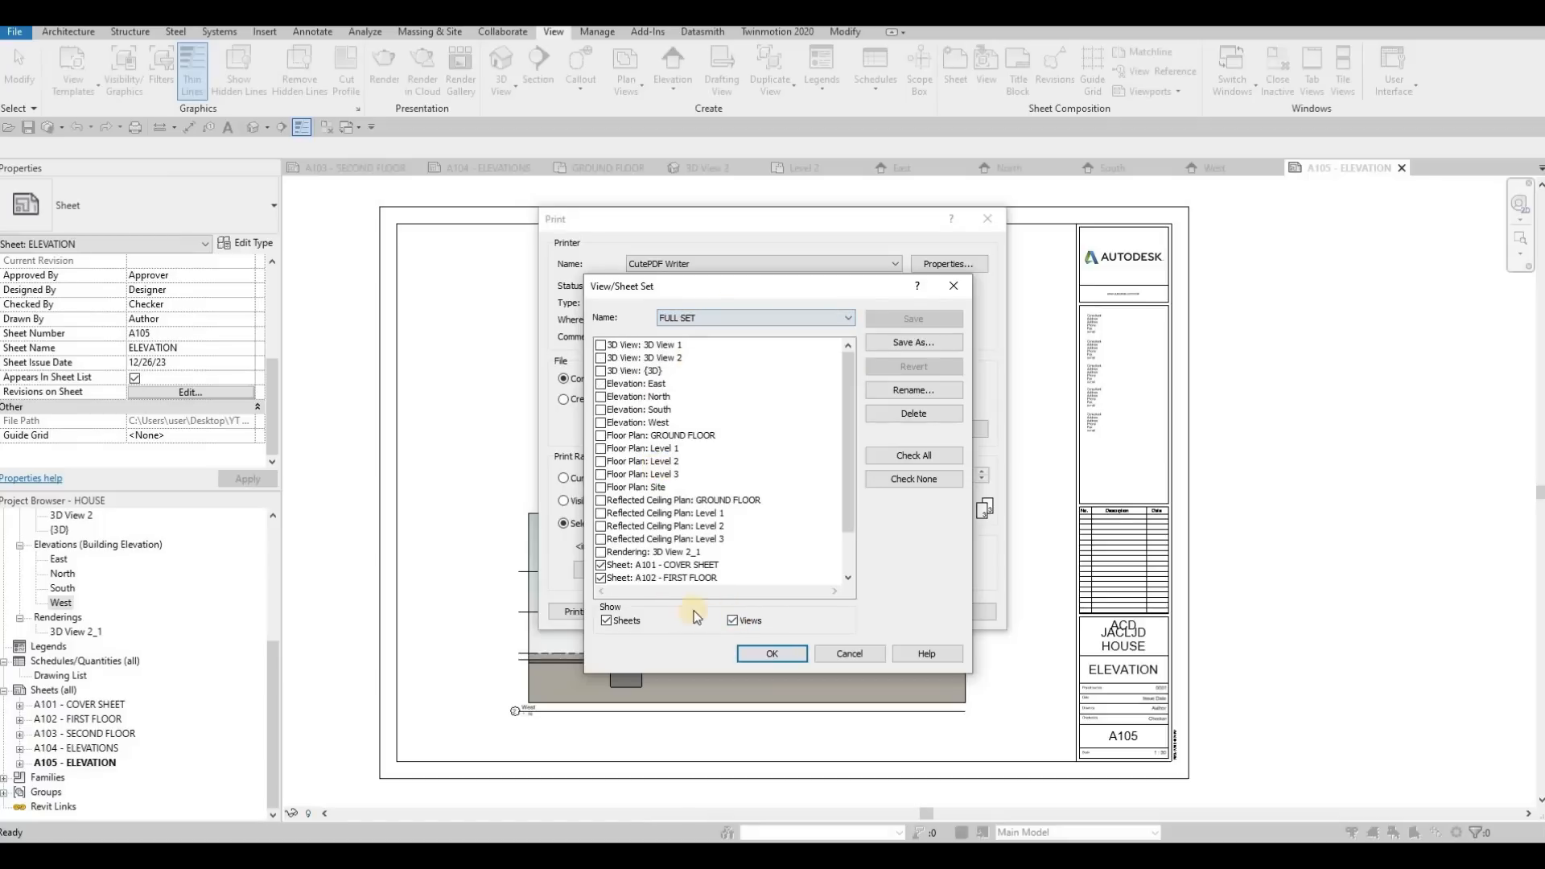
pyautogui.click(734, 621)
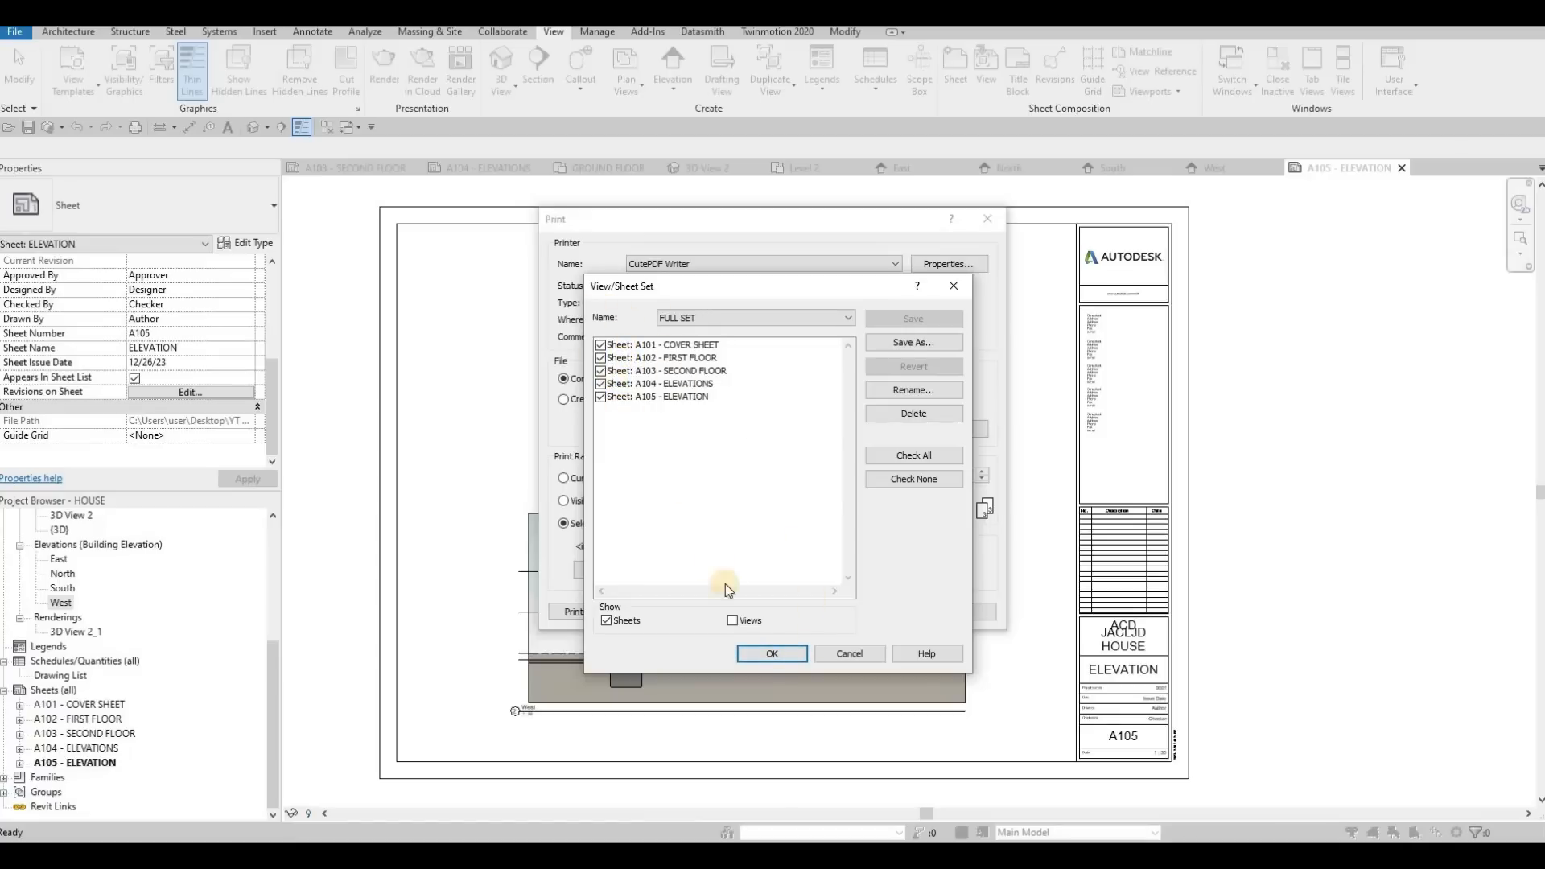
pyautogui.click(774, 654)
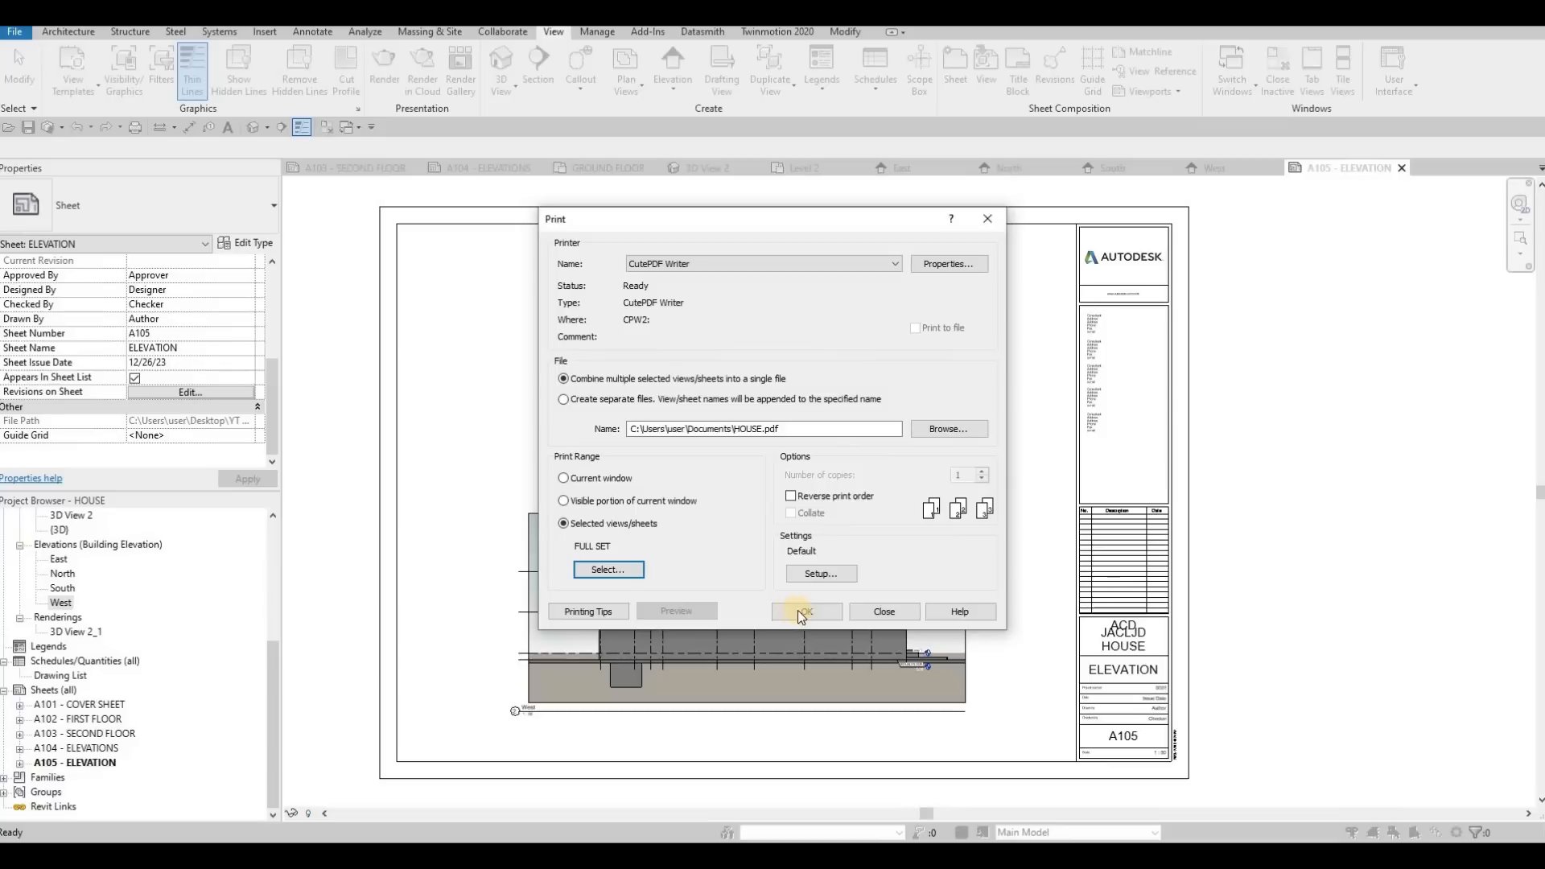
# Keep the colour output at Color in the print setup and print FULL SET to the combined PDF
pyautogui.click(821, 573)
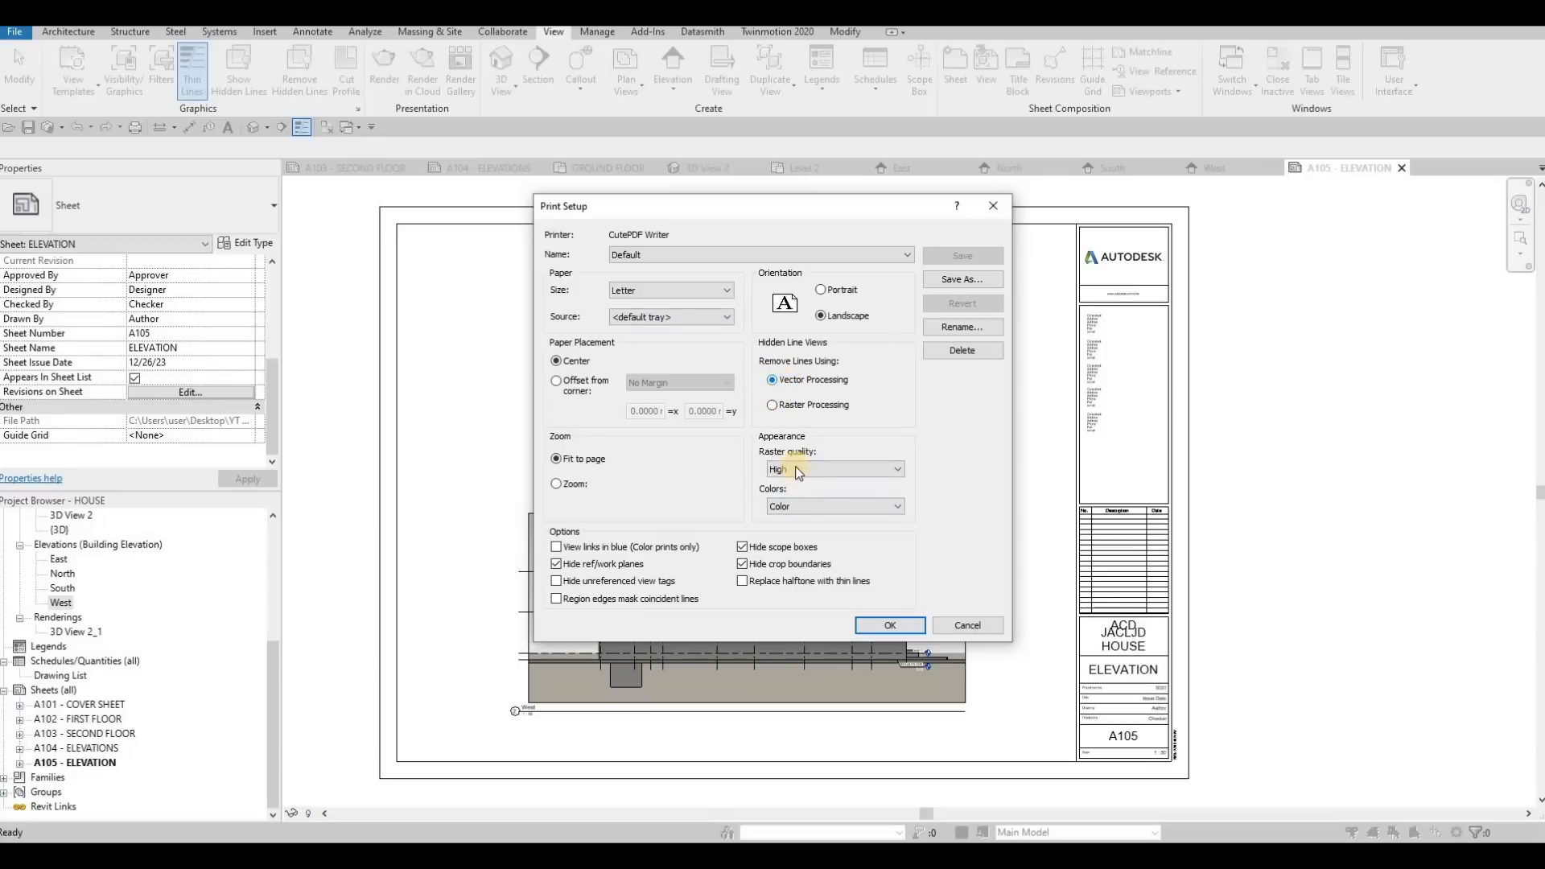
pyautogui.click(787, 508)
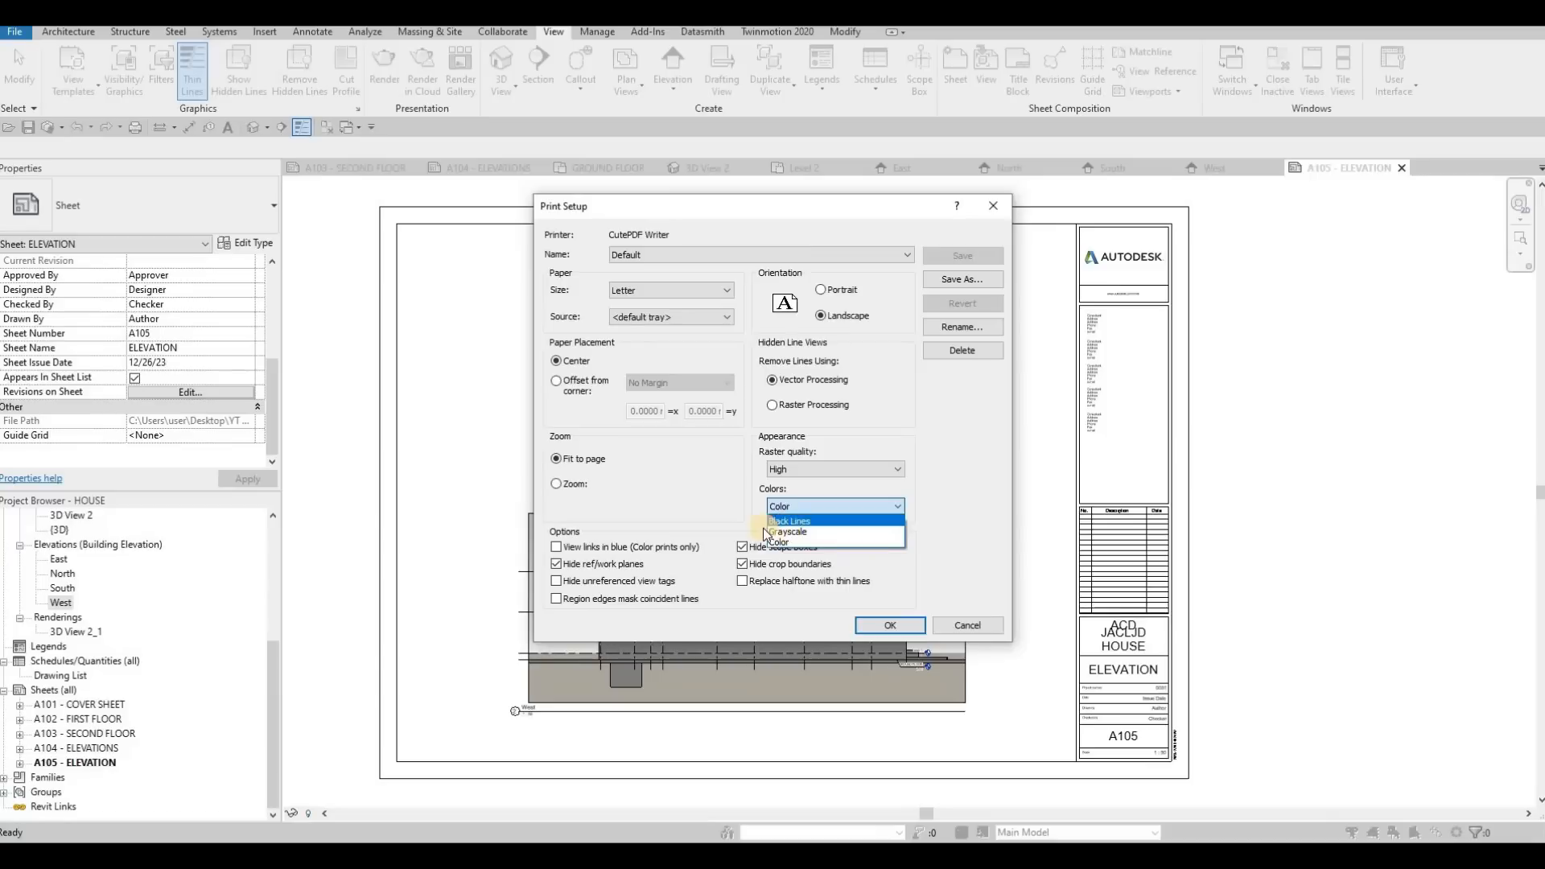
pyautogui.click(572, 477)
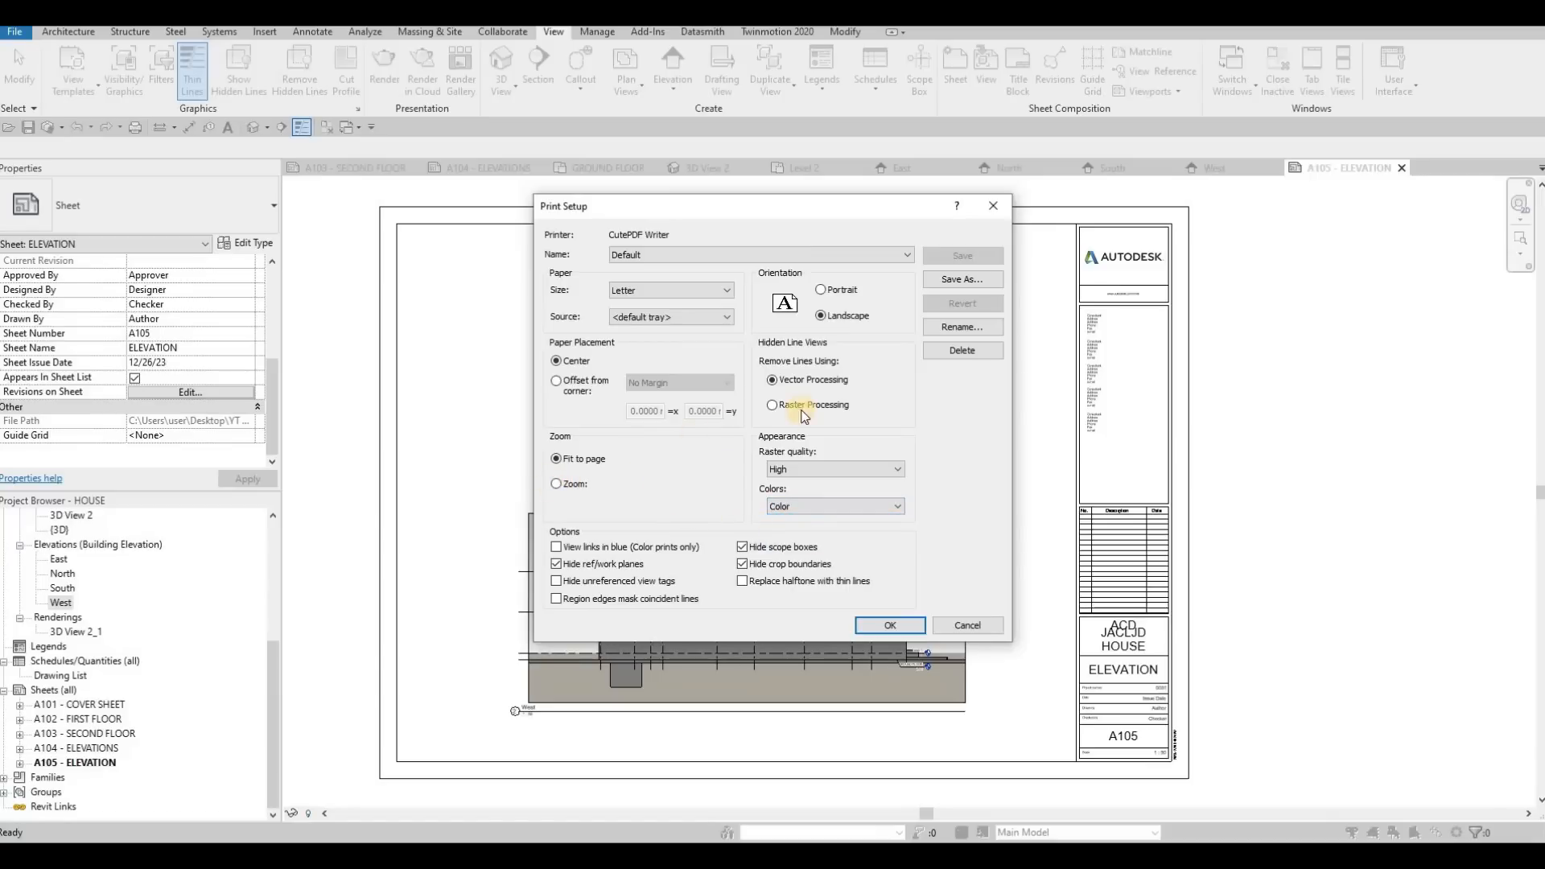
pyautogui.click(788, 507)
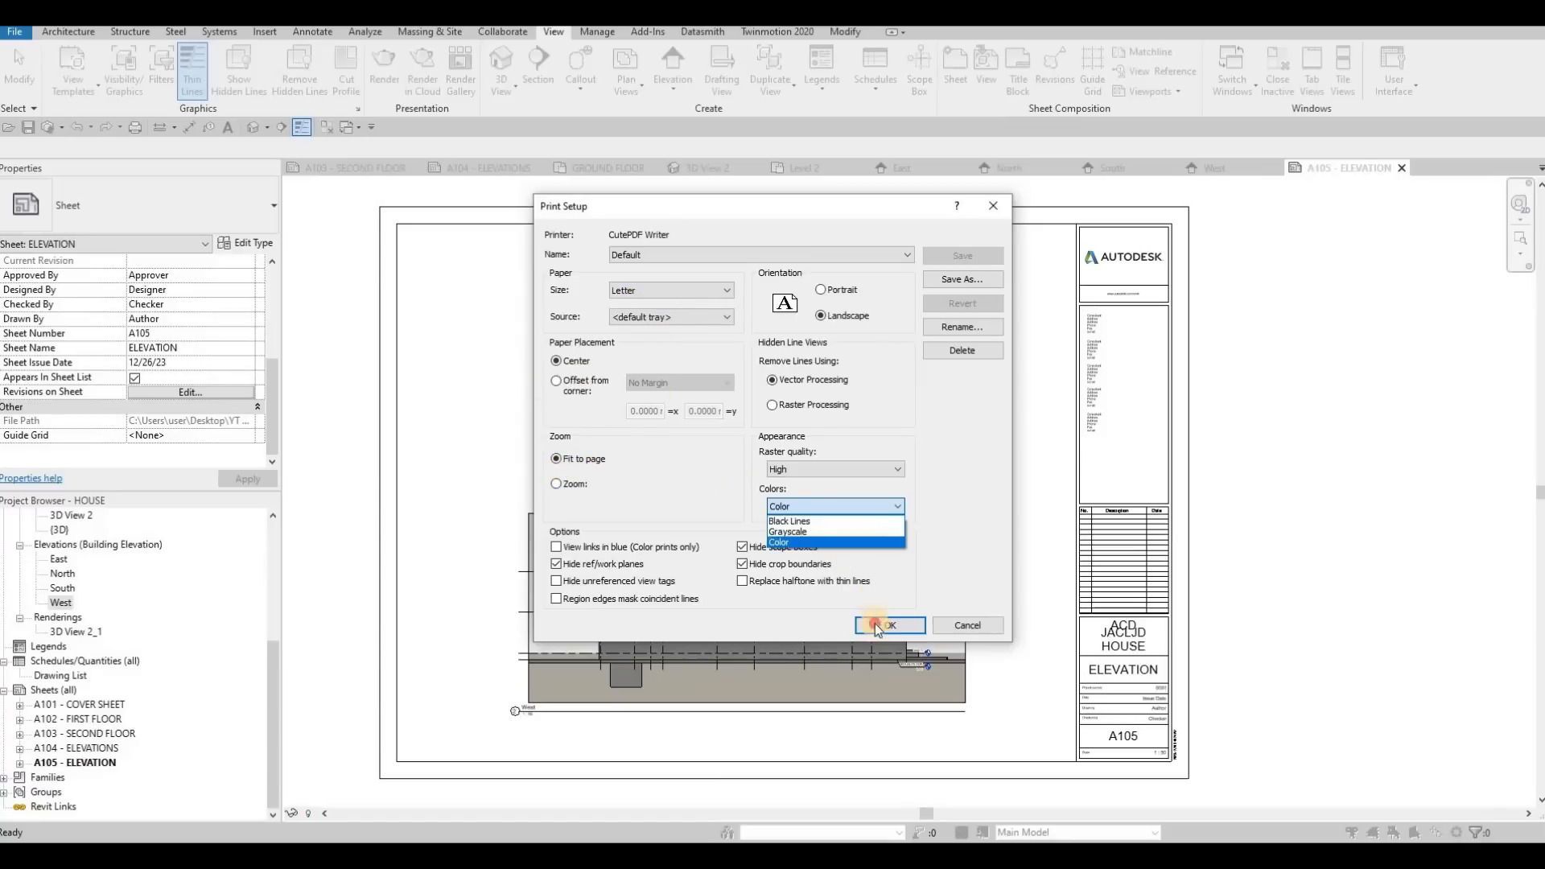
pyautogui.click(844, 629)
pyautogui.click(890, 626)
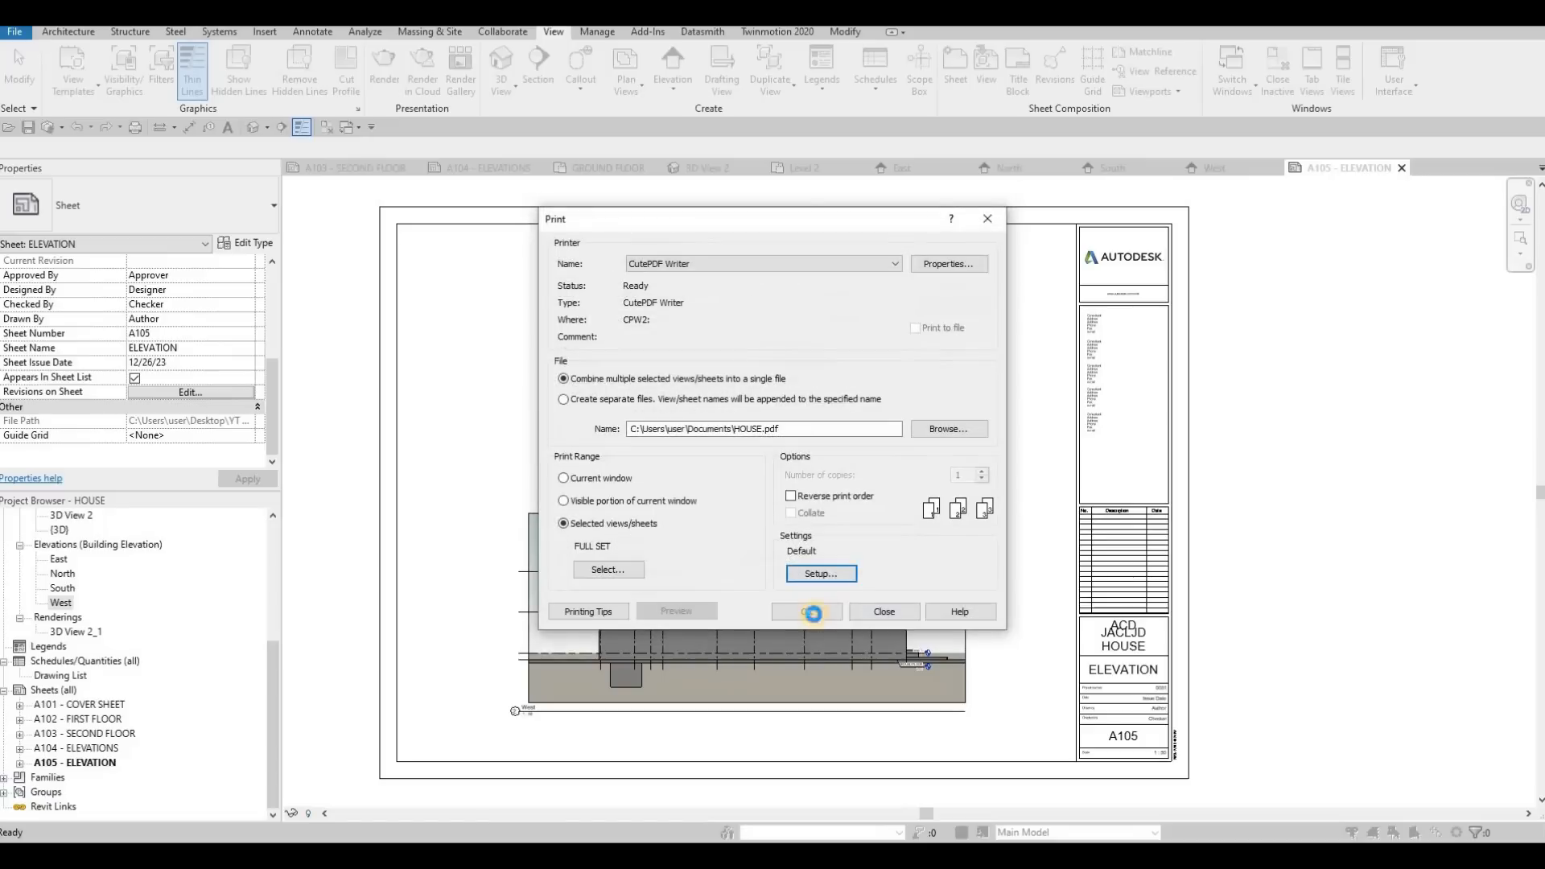
pyautogui.click(814, 609)
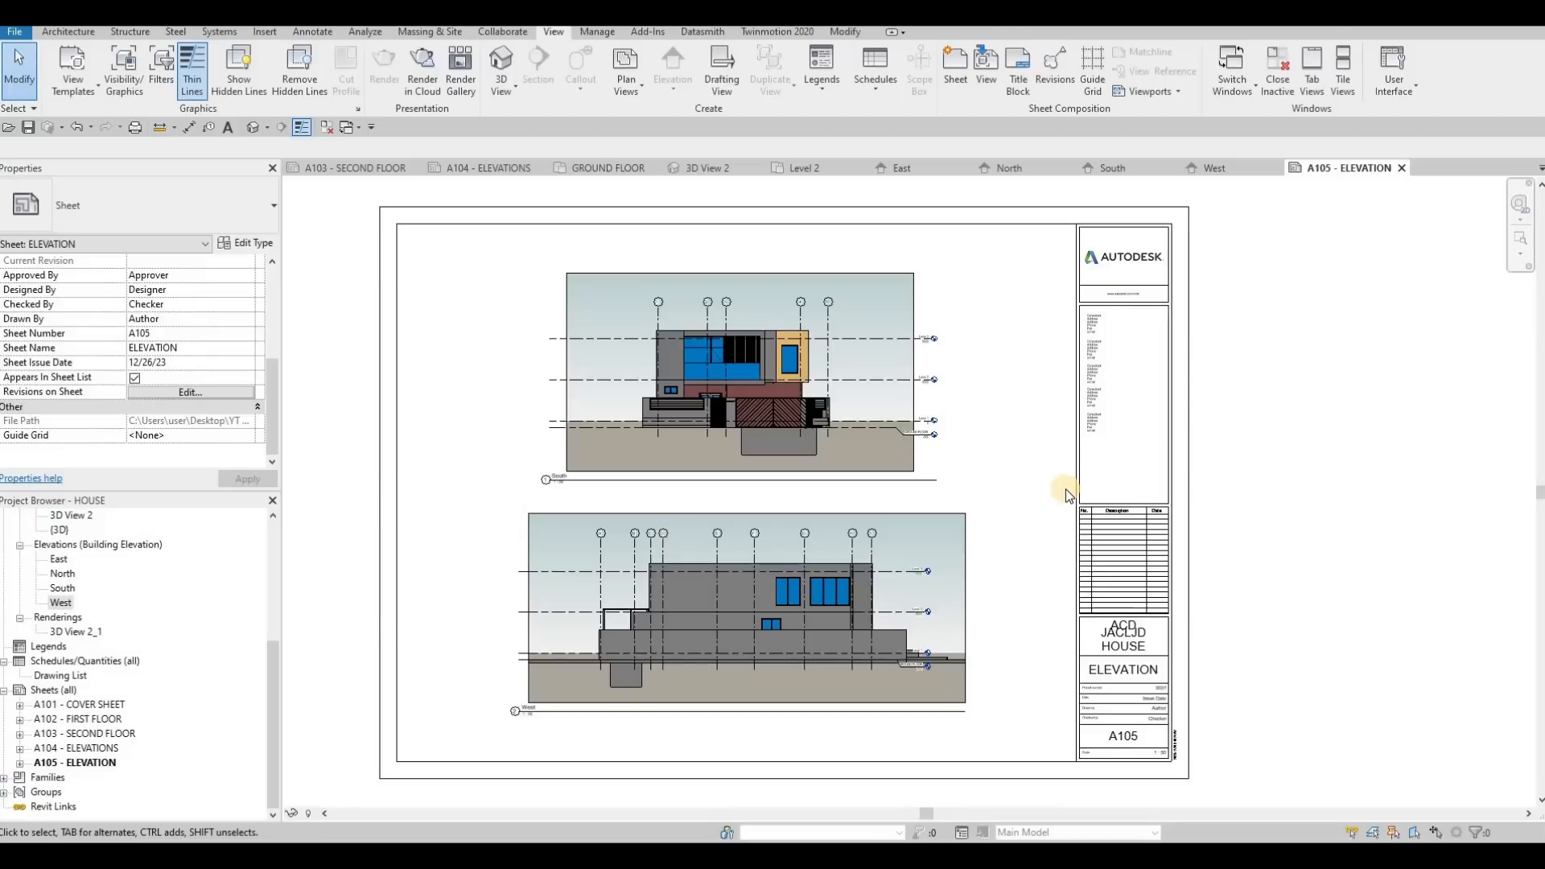
# Maximize the printed HOUSE.pdf in Acrobat and page through sheets A101 to A105 to check the plans and elevations
pyautogui.press('F1')
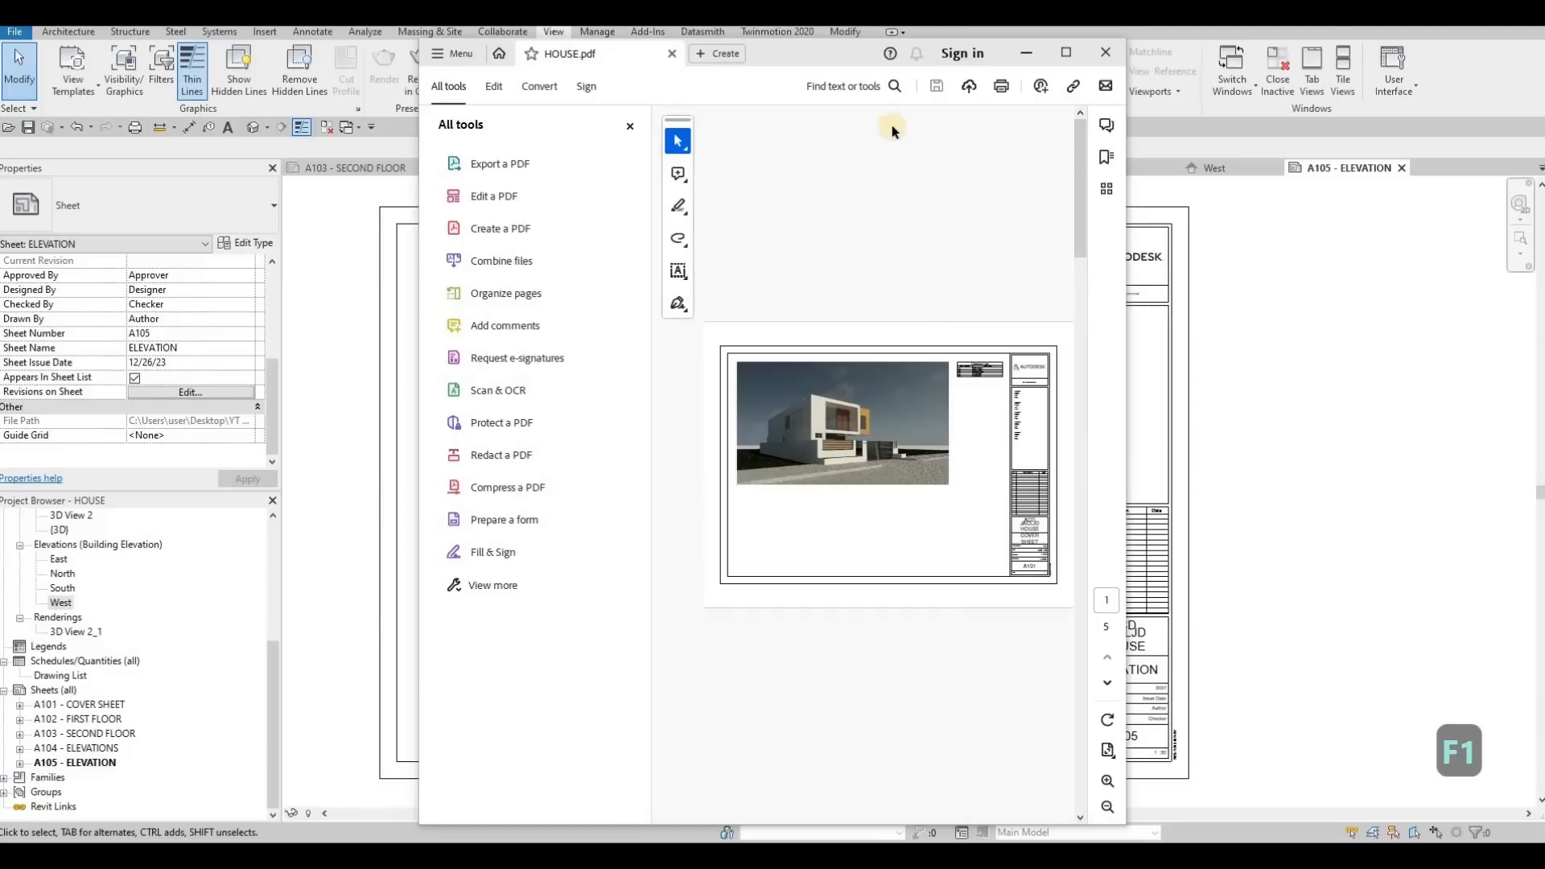
pyautogui.moveTo(857, 53); pyautogui.dragTo(841, 12)
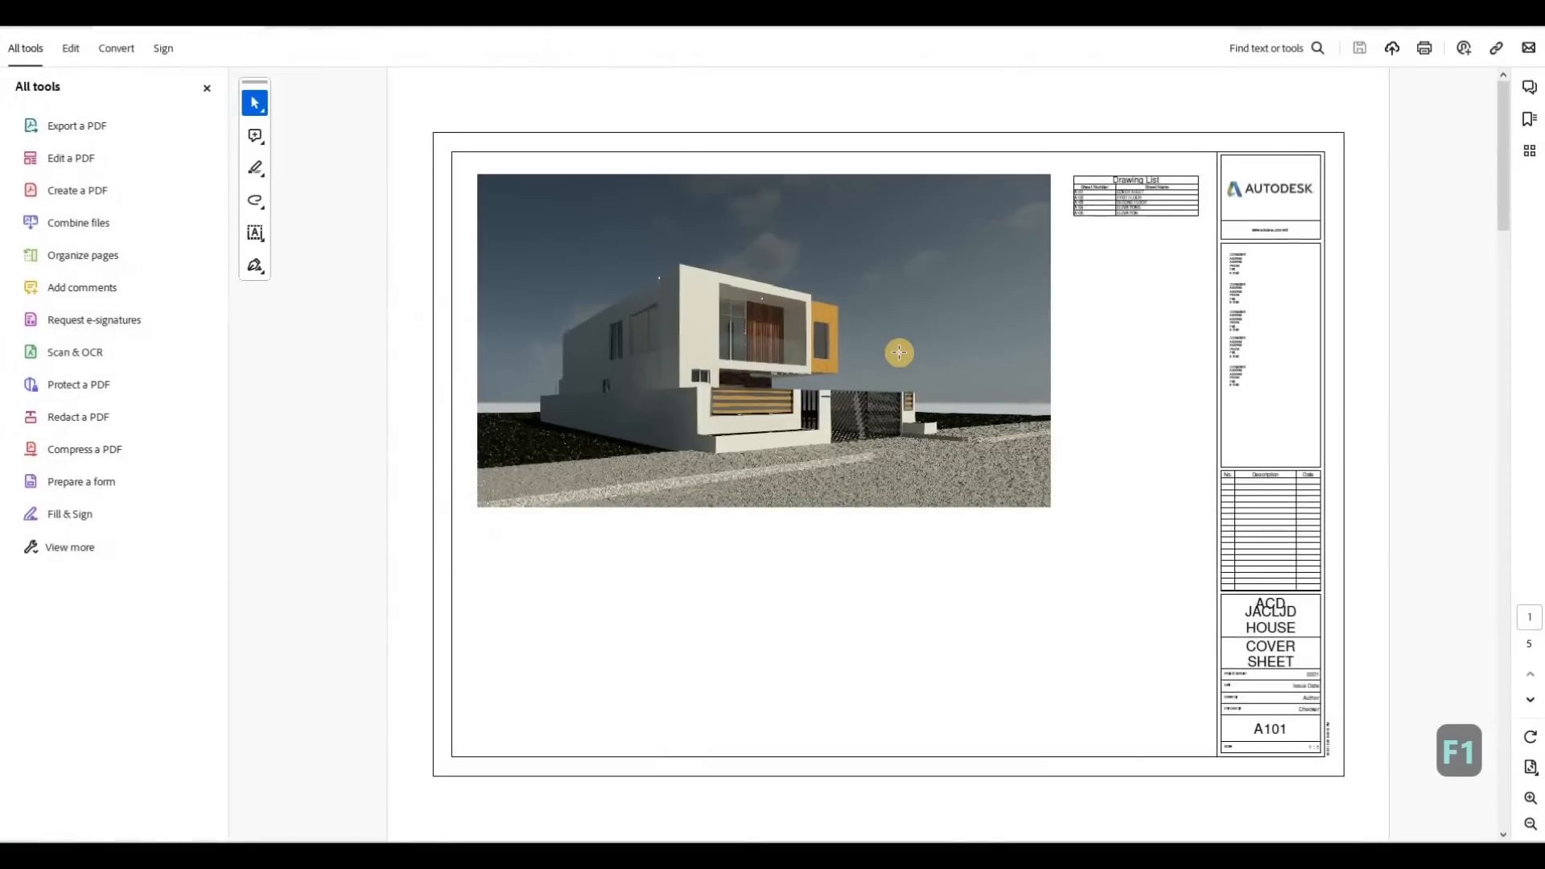
pyautogui.scroll(-6, 899, 352)
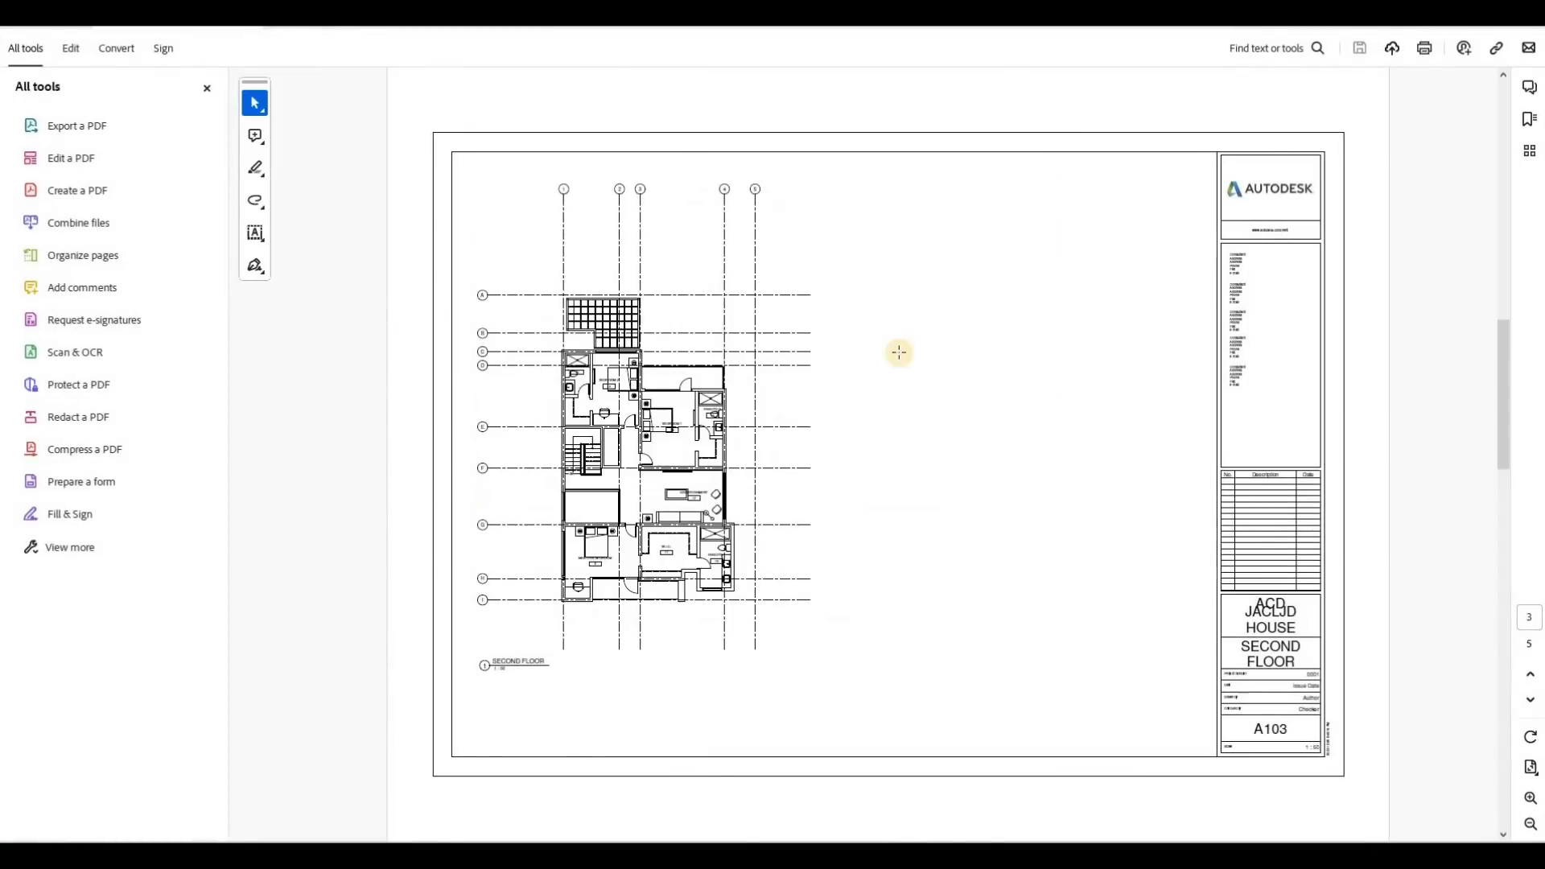
pyautogui.scroll(6, 899, 351)
pyautogui.scroll(-3, 899, 352)
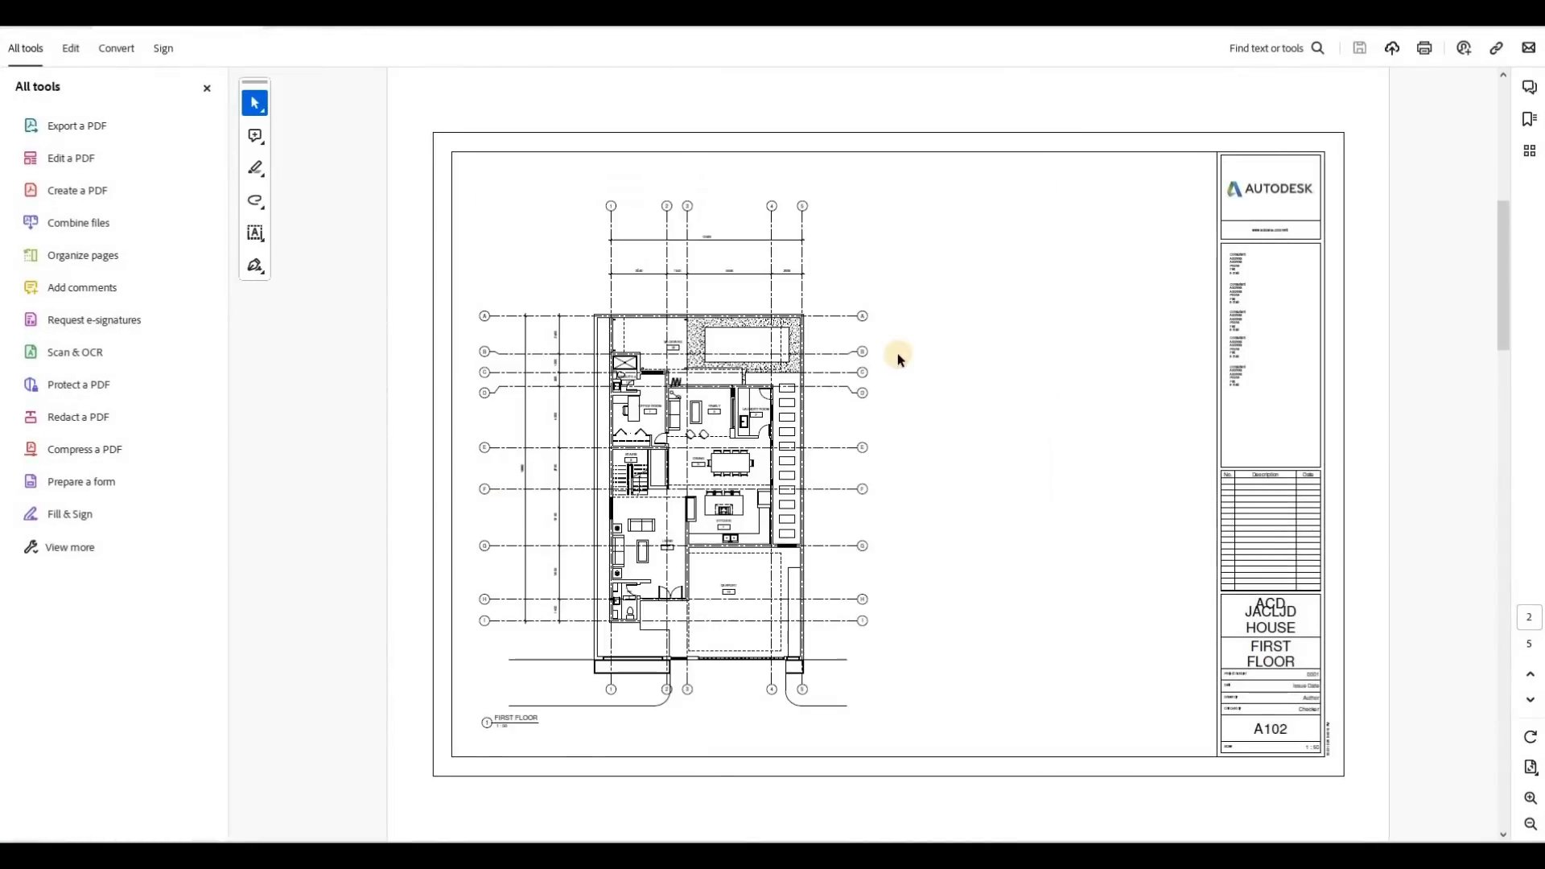
pyautogui.scroll(-3, 788, 360)
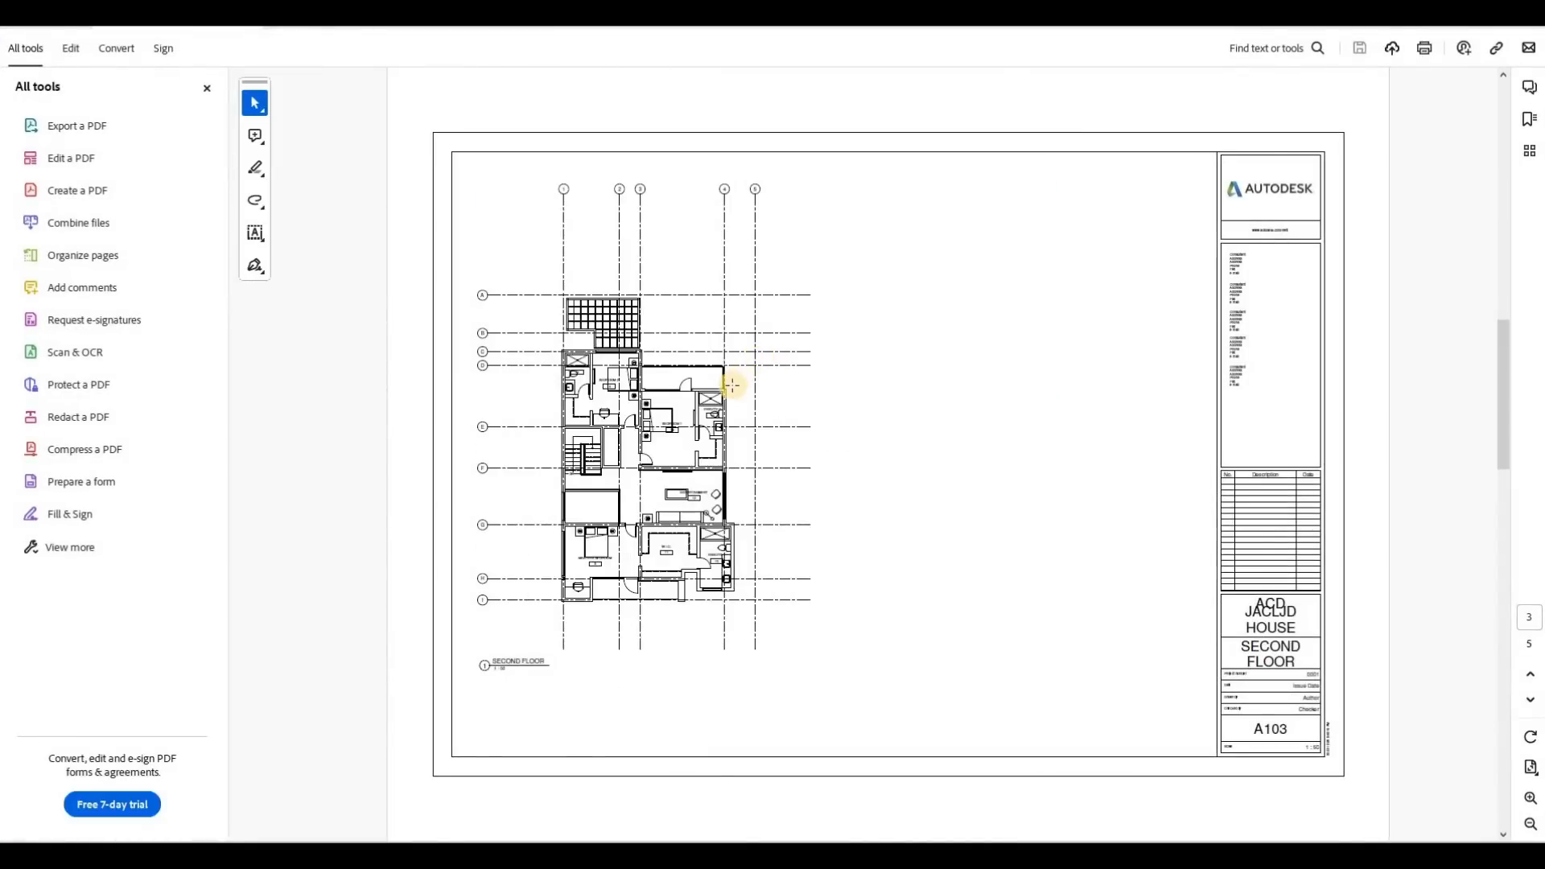
pyautogui.scroll(-6, 730, 387)
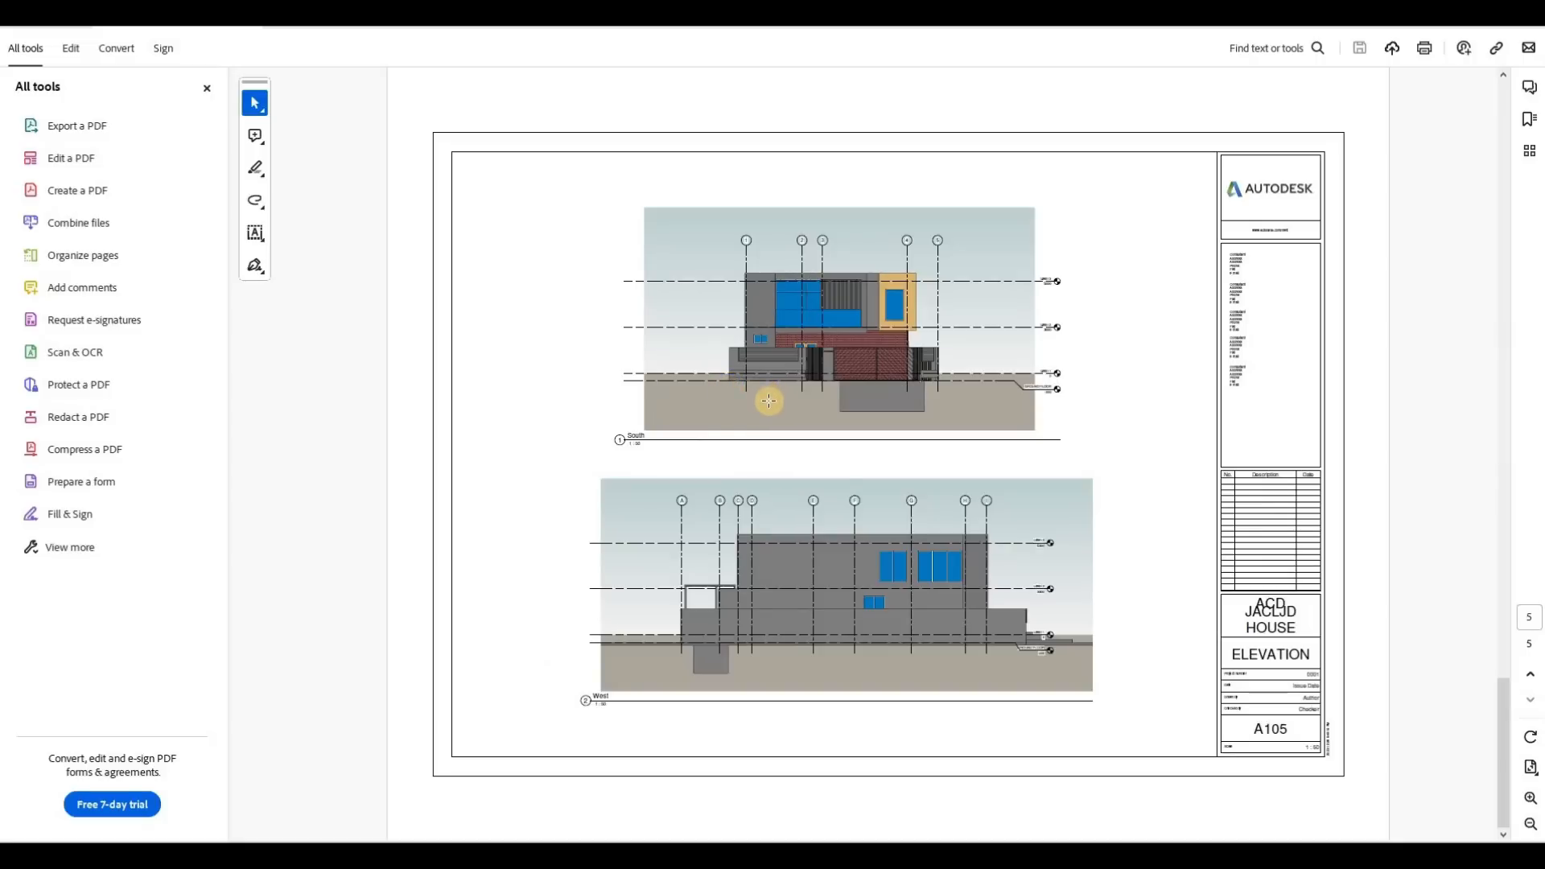
pyautogui.scroll(3, 769, 401)
pyautogui.scroll(-3, 769, 401)
pyautogui.scroll(10, 768, 401)
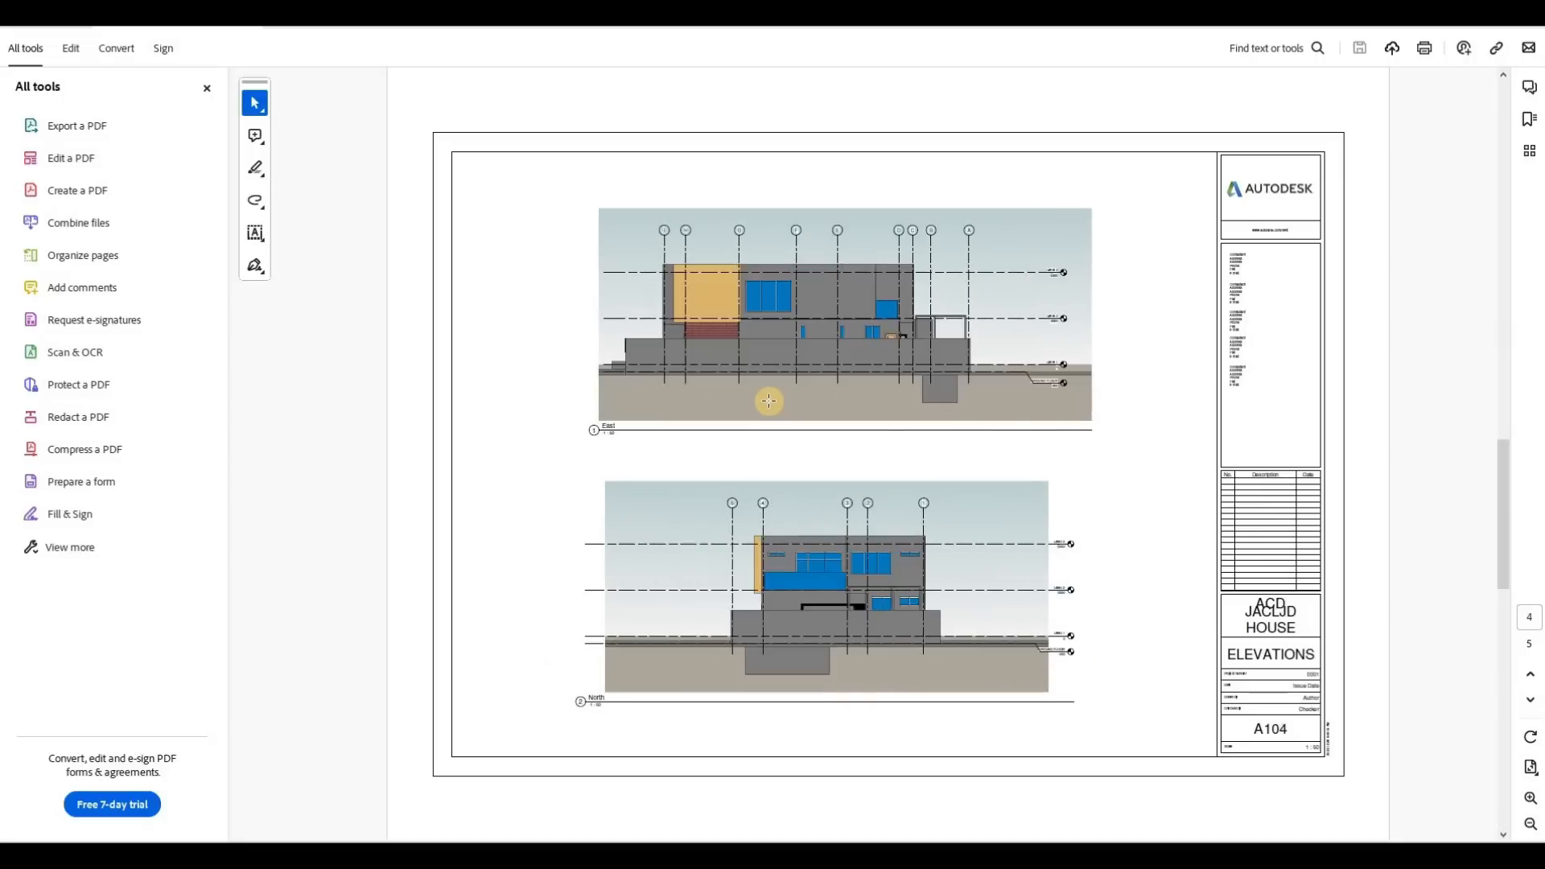